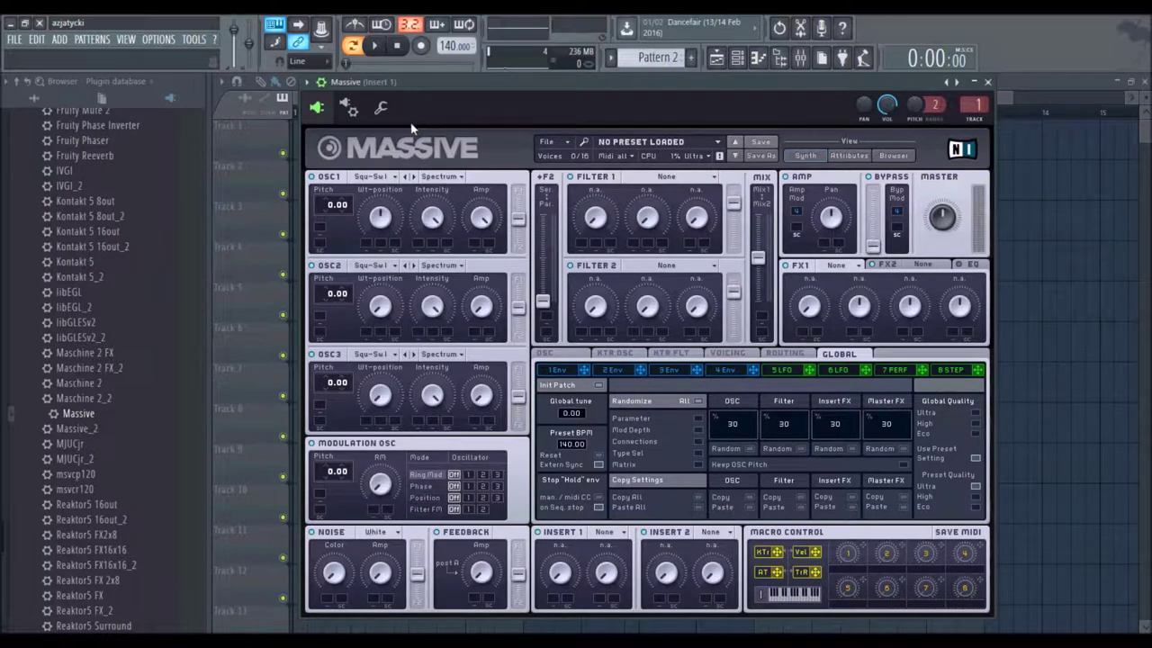
{"action": "left_click", "coordinate": [378, 178]}
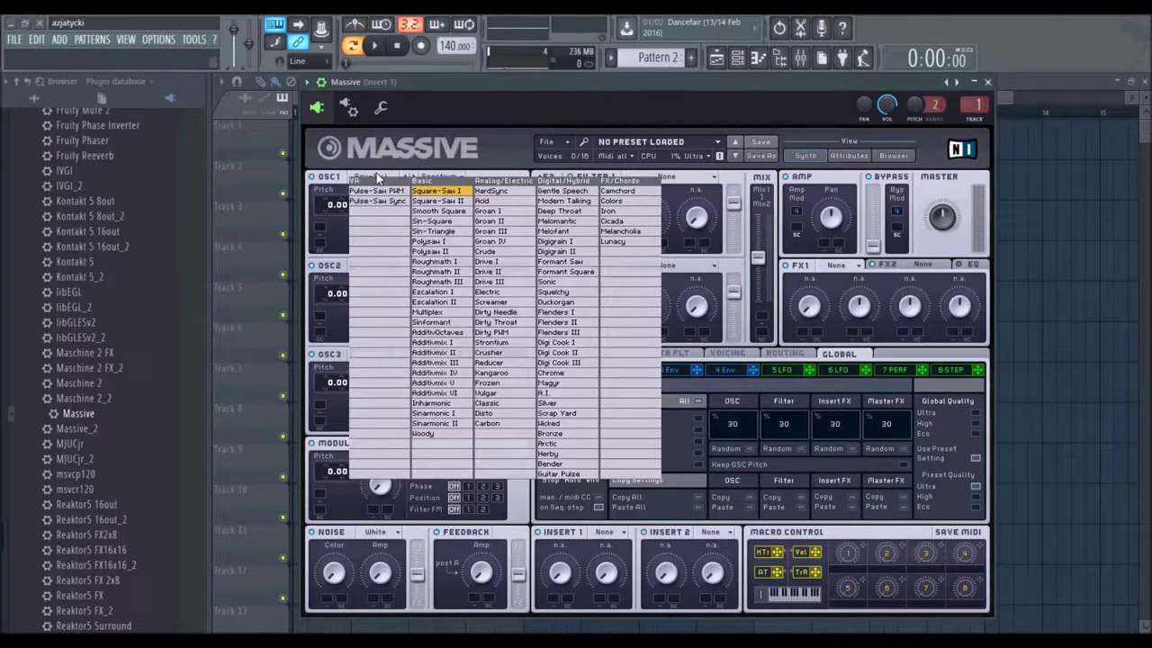
{"action": "left_click", "coordinate": [378, 177]}
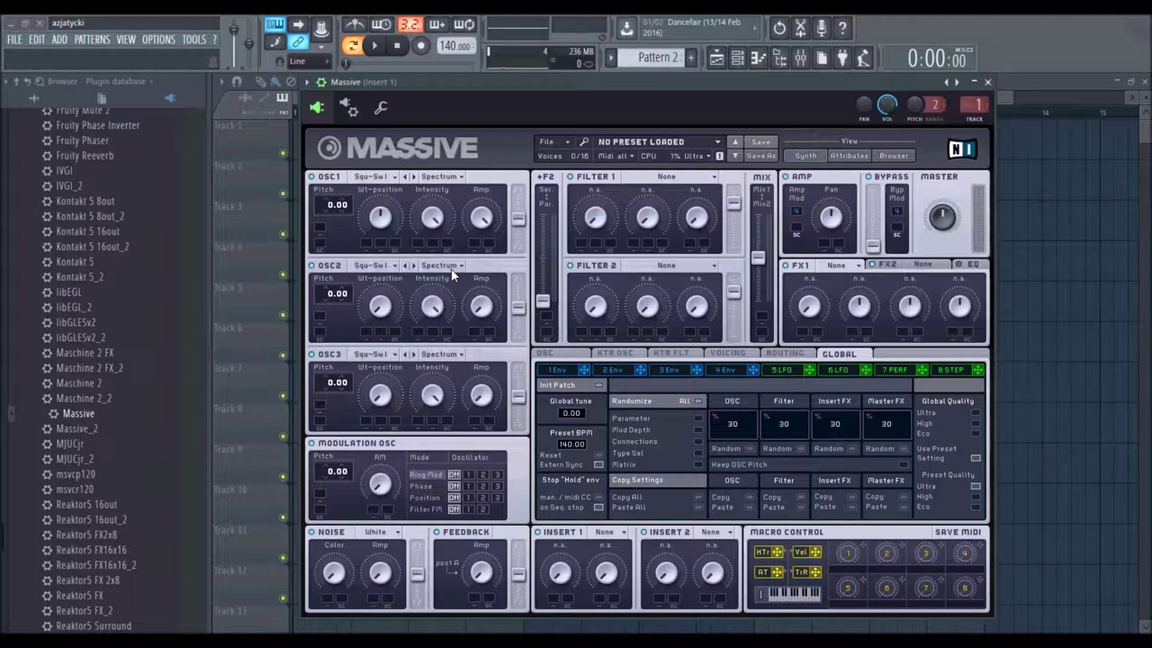
{"action": "key", "text": "b"}
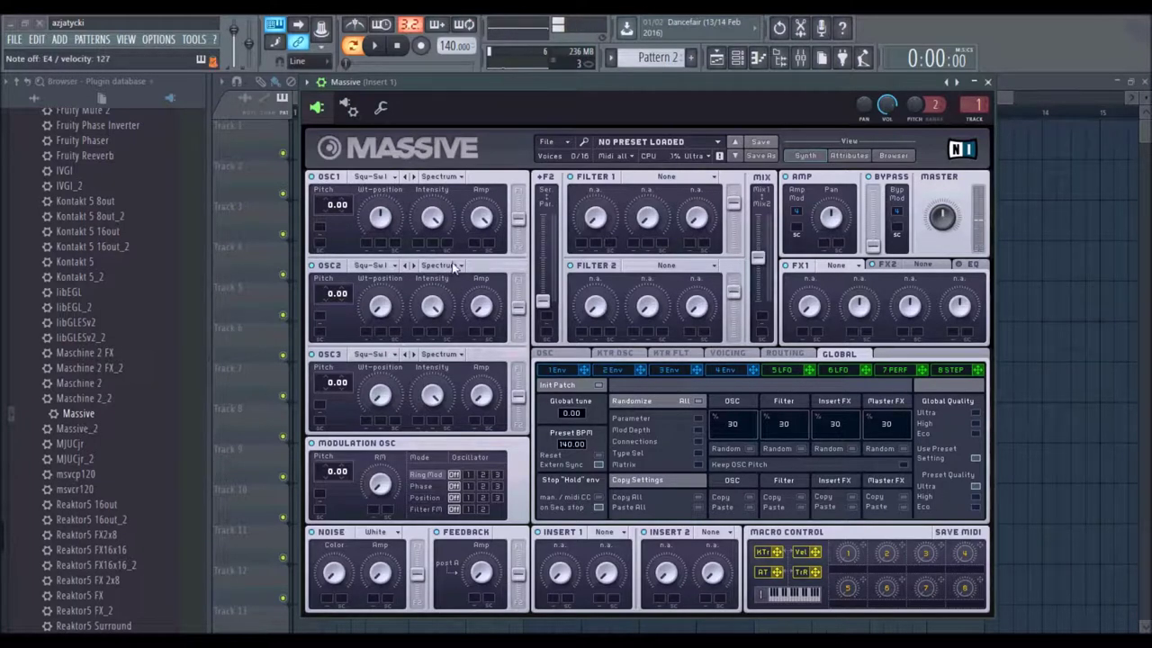
Step: Create a new empty sound in the synth
{"action": "left_click", "coordinate": [546, 142]}
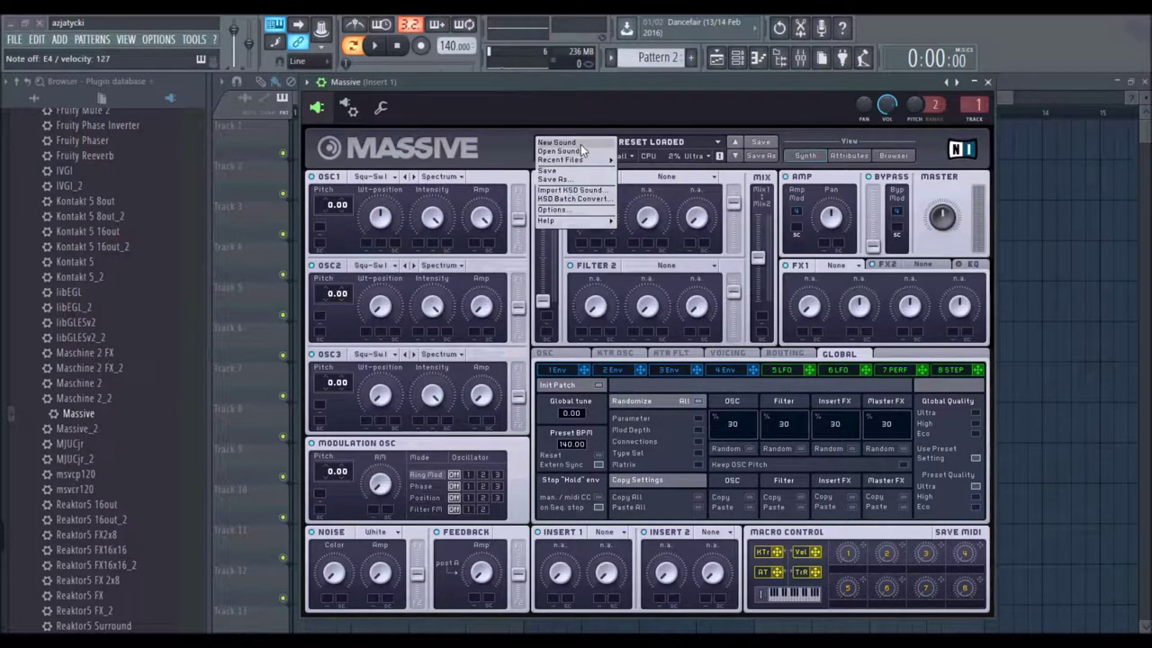
{"action": "left_click", "coordinate": [580, 143]}
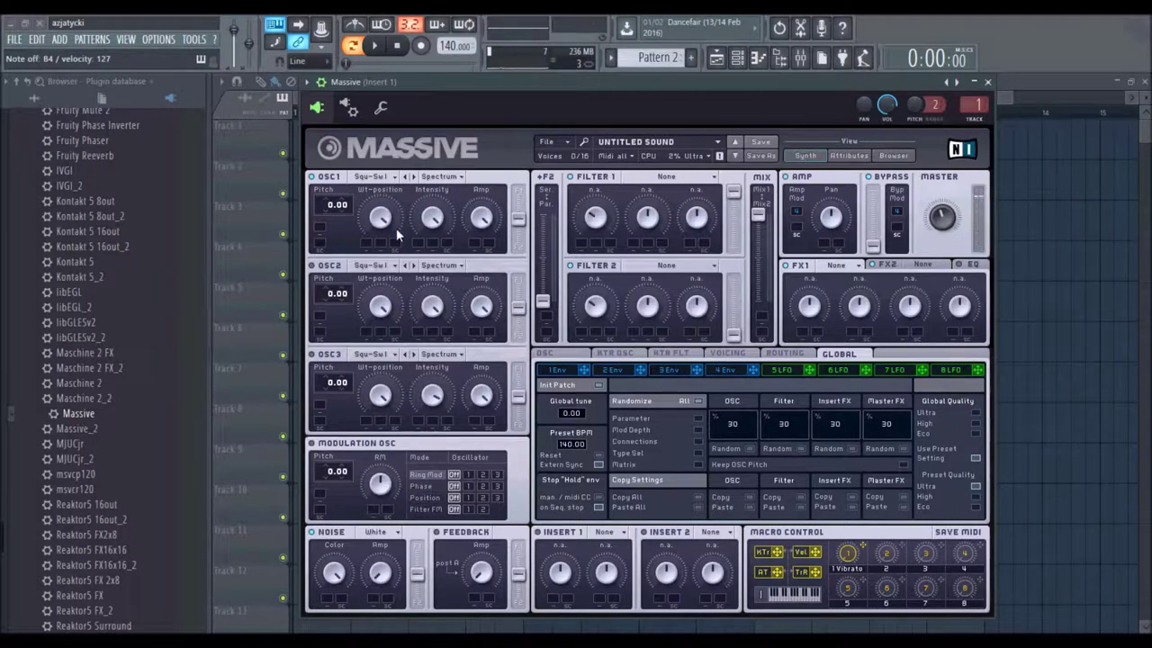
Step: Set OSC1's wavetable to HardSync and turn its Wt-position down to minimum
{"action": "left_click", "coordinate": [375, 179]}
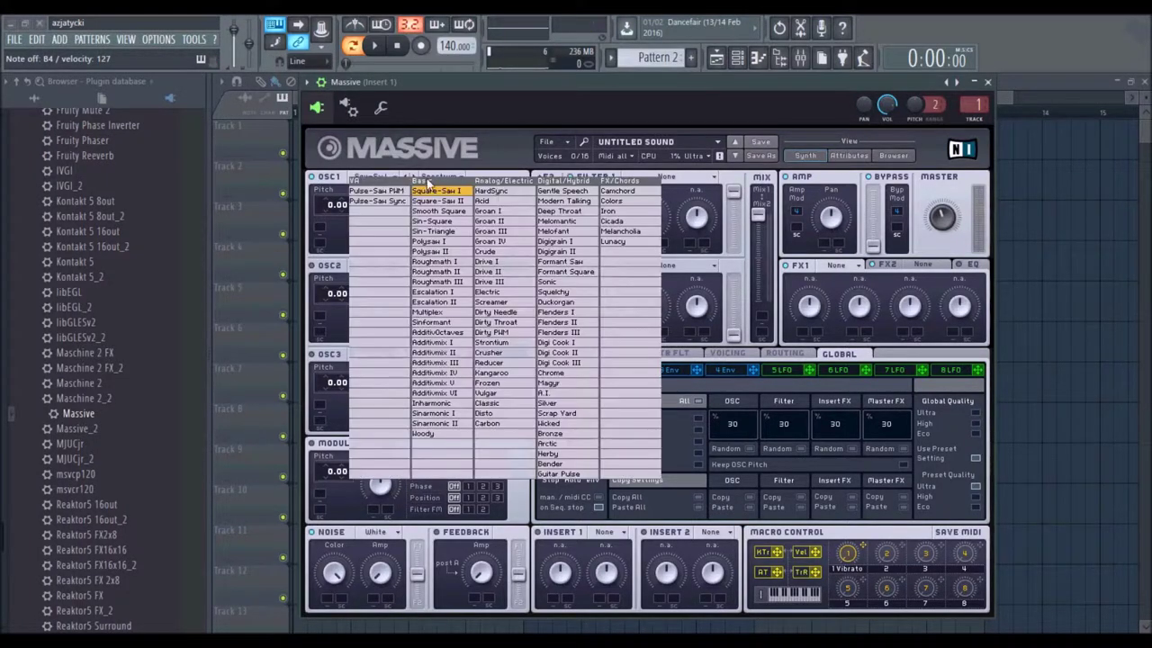
{"action": "left_click", "coordinate": [384, 176]}
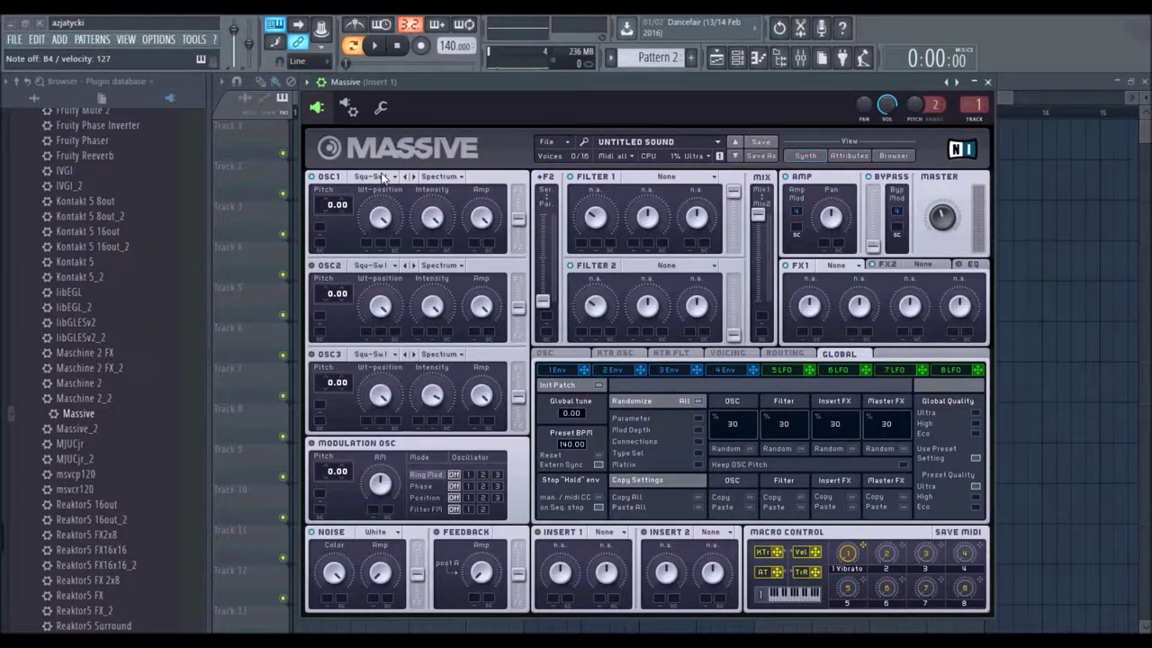
{"action": "left_click", "coordinate": [384, 180]}
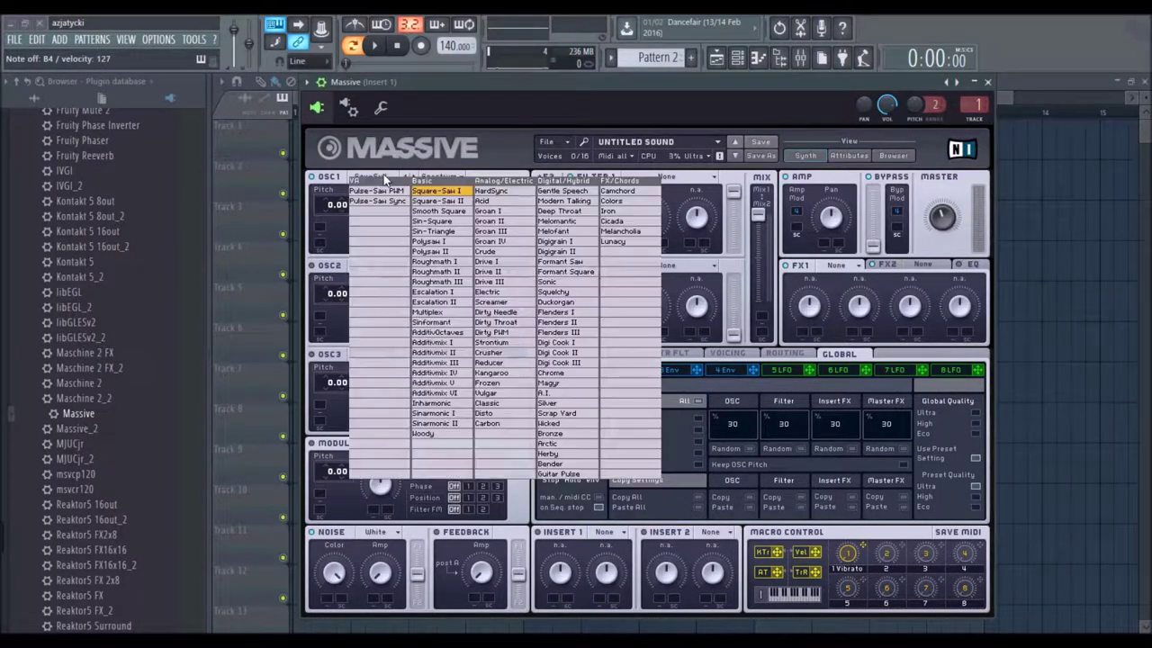
{"action": "left_click", "coordinate": [494, 194]}
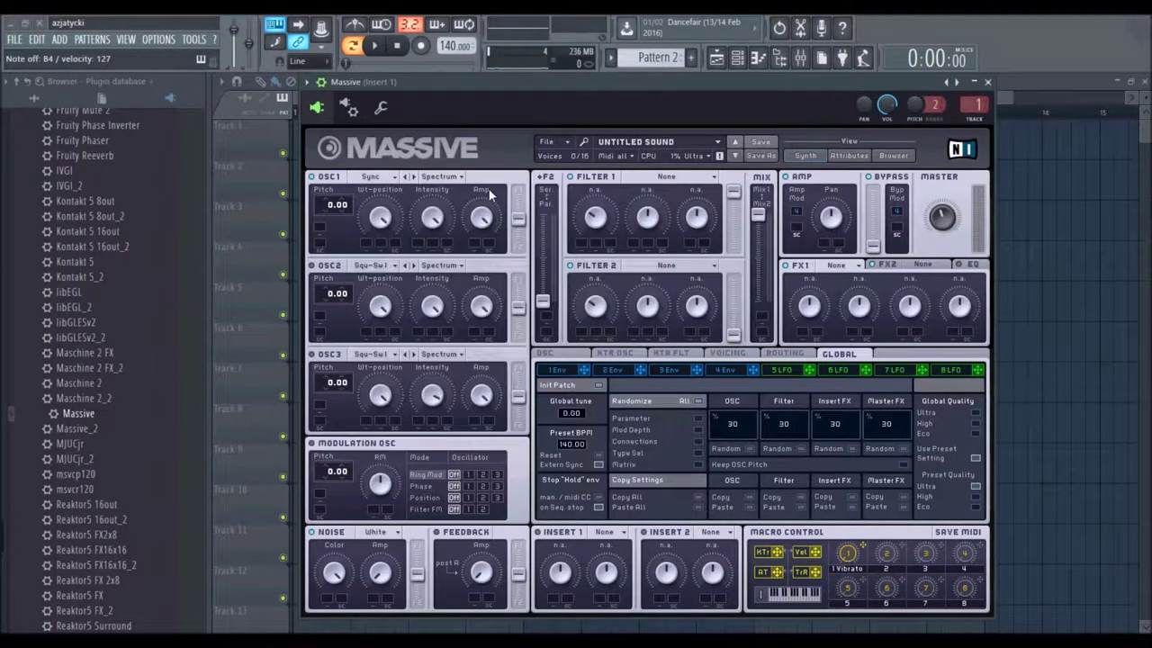
{"action": "left_click", "coordinate": [369, 184]}
{"action": "left_click", "coordinate": [401, 171]}
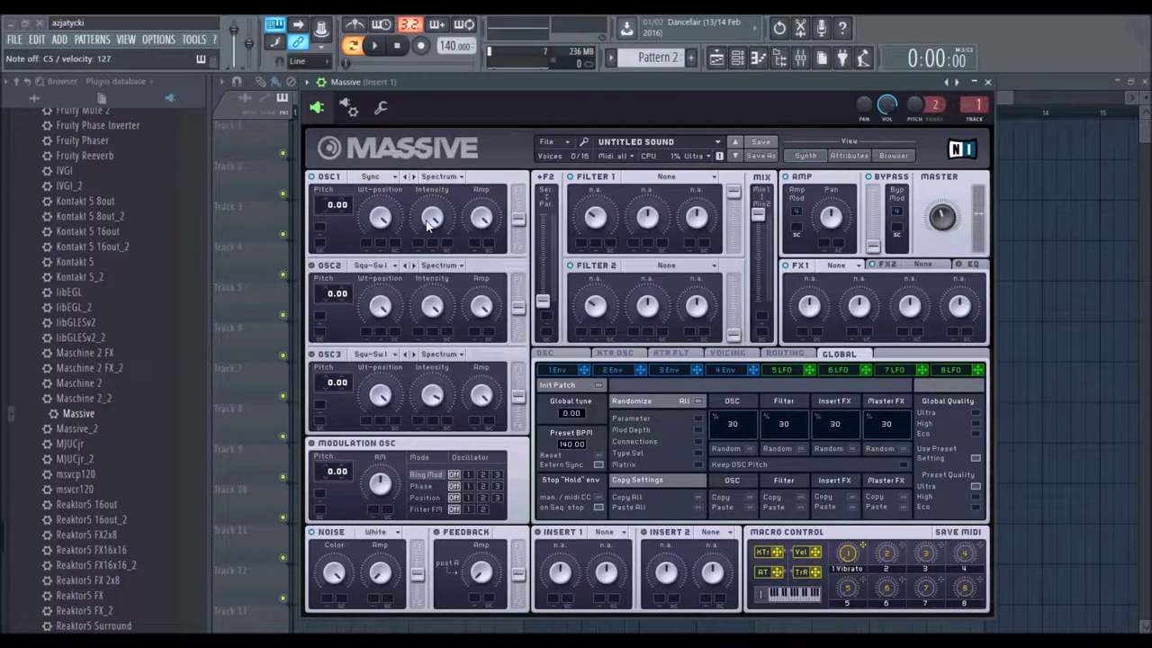
{"action": "left_click_drag", "start_coordinate": [378, 208], "coordinate": [391, 244]}
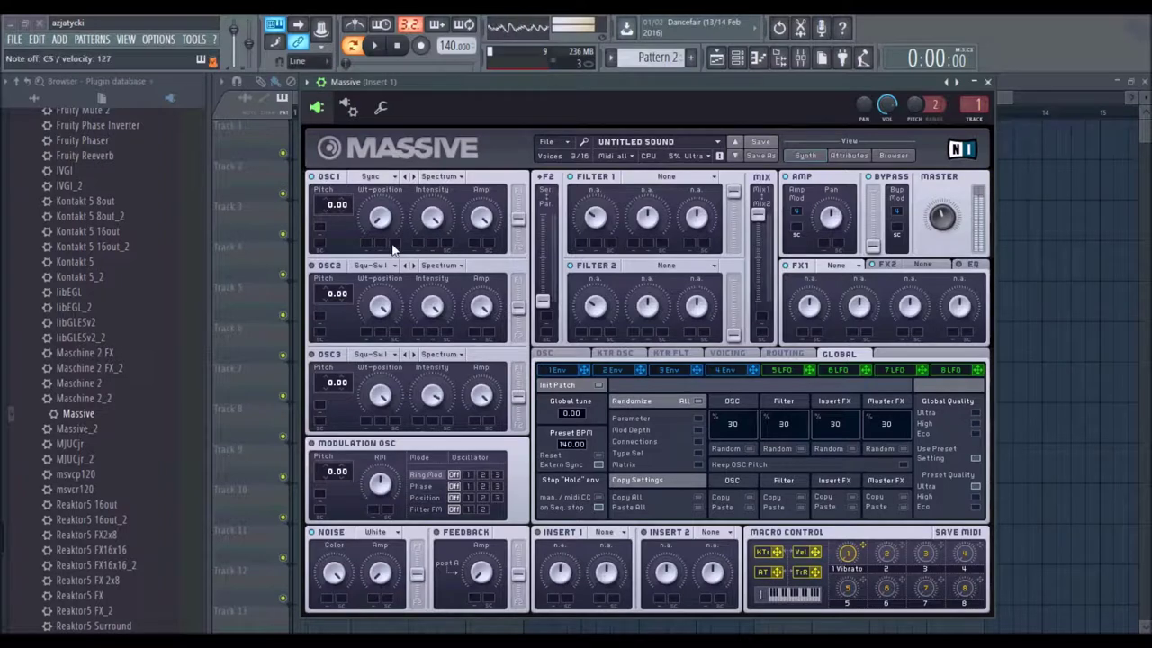
Step: Change modulator 5 from LFO to Stepper and randomize its 16-step pattern
{"action": "left_click", "coordinate": [781, 371]}
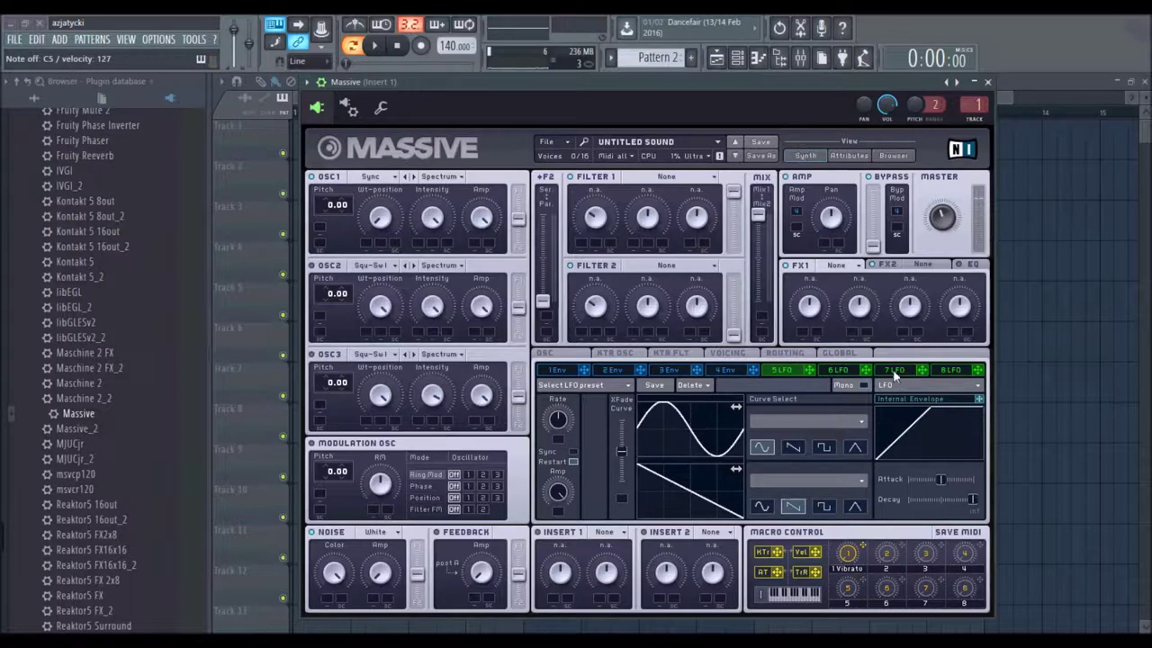
{"action": "left_click", "coordinate": [895, 394]}
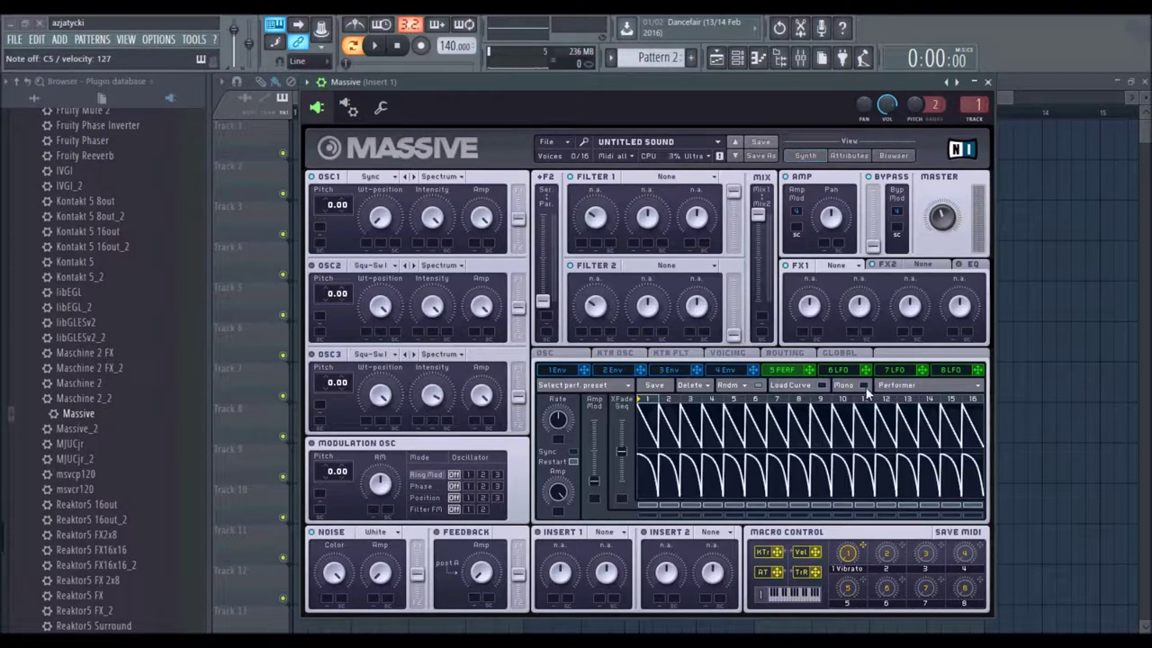
{"action": "left_click", "coordinate": [909, 385]}
{"action": "left_click", "coordinate": [901, 406]}
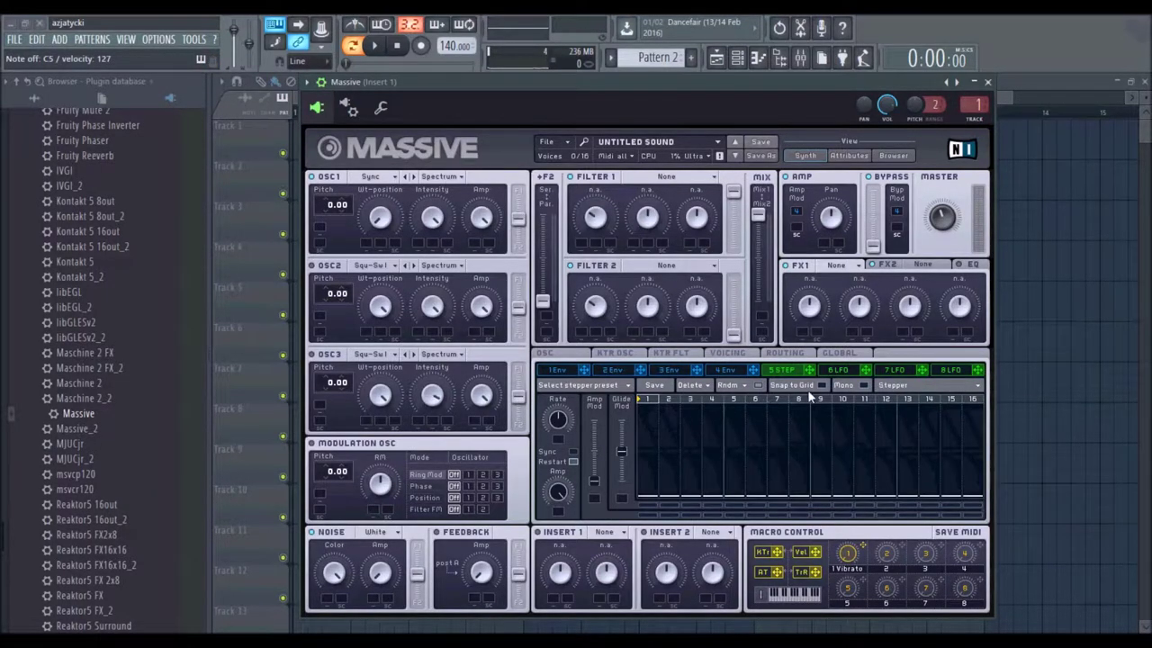
{"action": "left_click", "coordinate": [760, 387]}
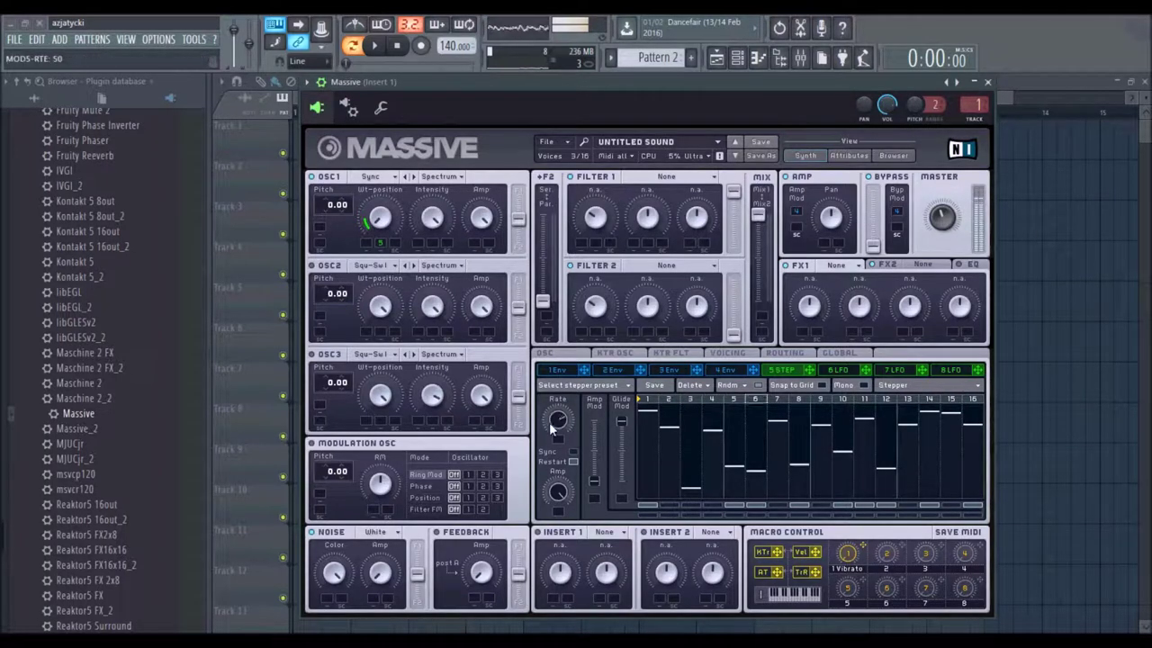
Step: Sync the modulator 5 stepper at a 1/8 ratio and set the project tempo to 120 BPM
{"action": "left_click", "coordinate": [574, 452]}
{"action": "left_click_drag", "start_coordinate": [568, 439], "coordinate": [567, 426]}
{"action": "left_click_drag", "start_coordinate": [447, 45], "coordinate": [447, 51]}
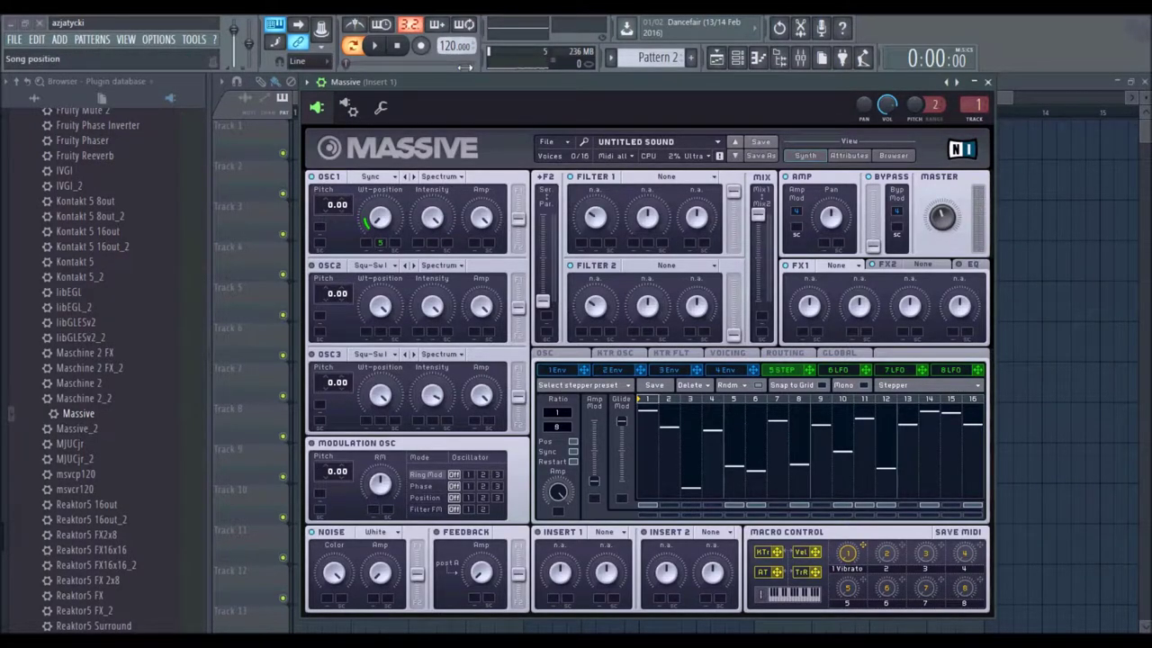
{"action": "key", "text": "space"}
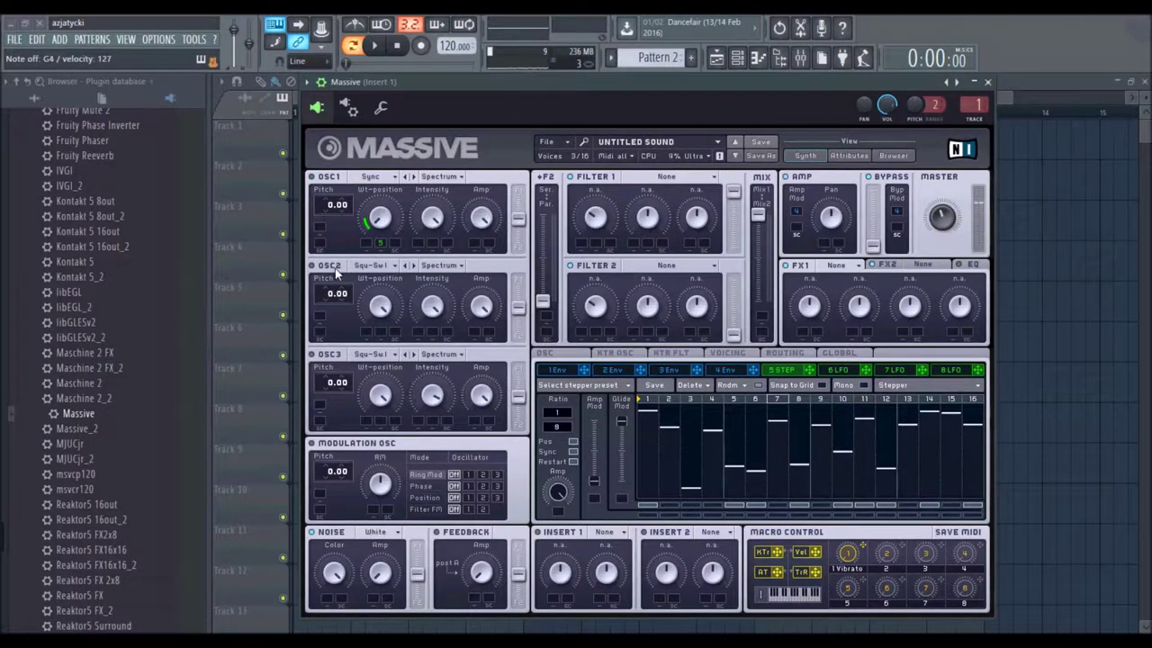
Step: Set OSC2's wavetable to Drive I
{"action": "left_click", "coordinate": [368, 268]}
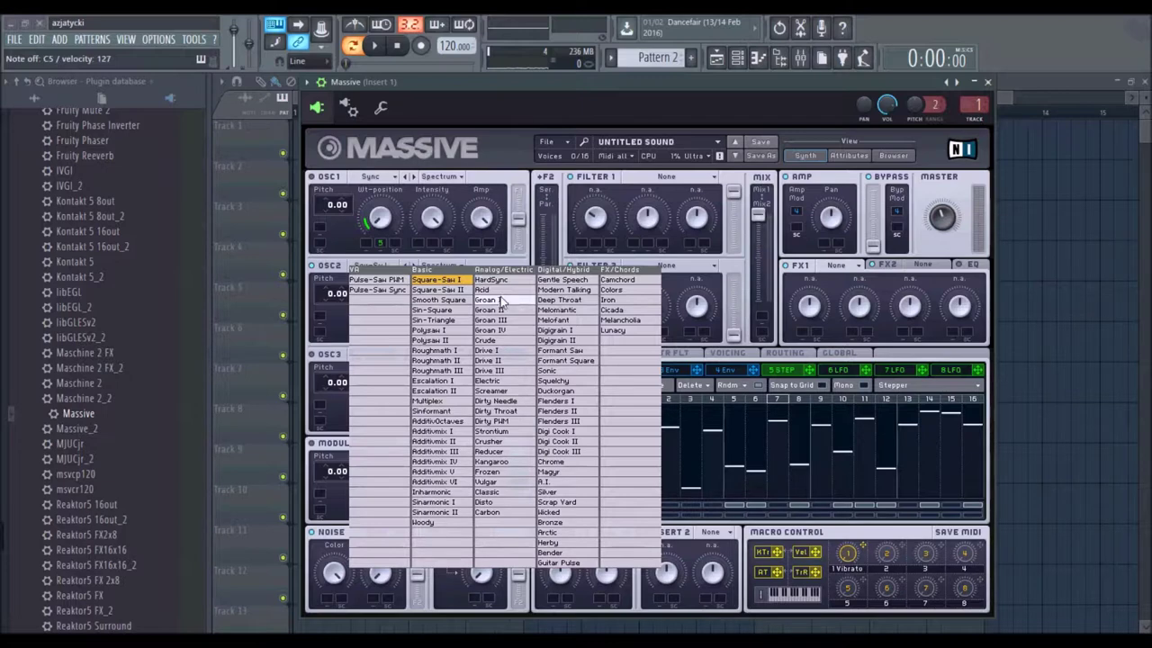
{"action": "left_click", "coordinate": [504, 360]}
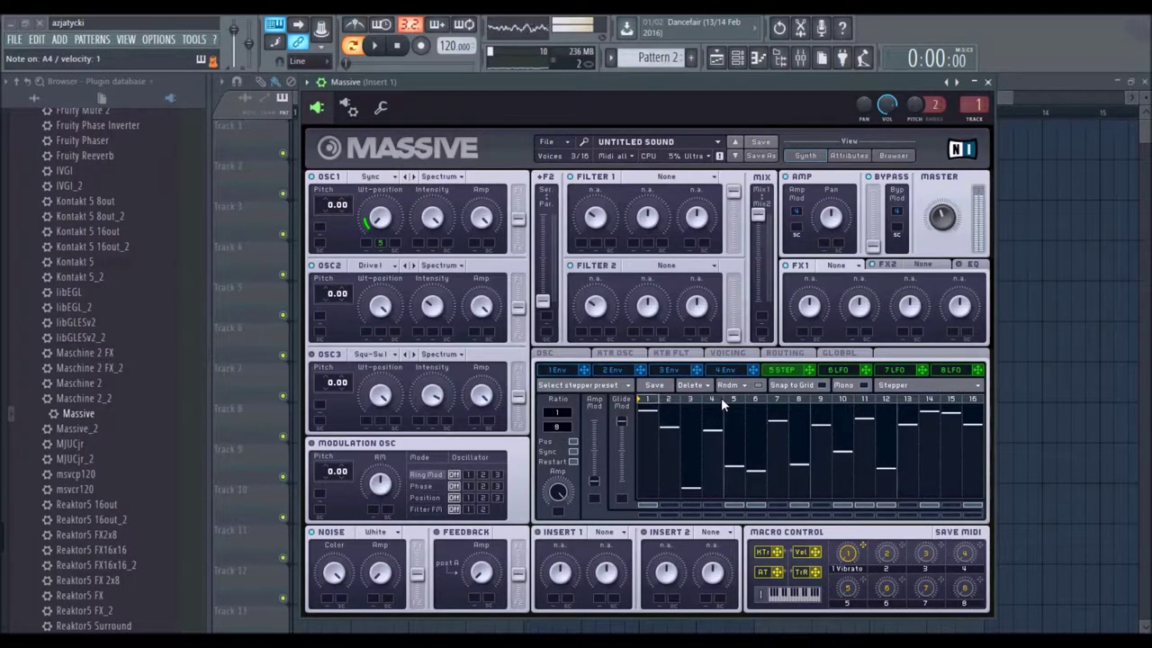
{"action": "left_click", "coordinate": [701, 370]}
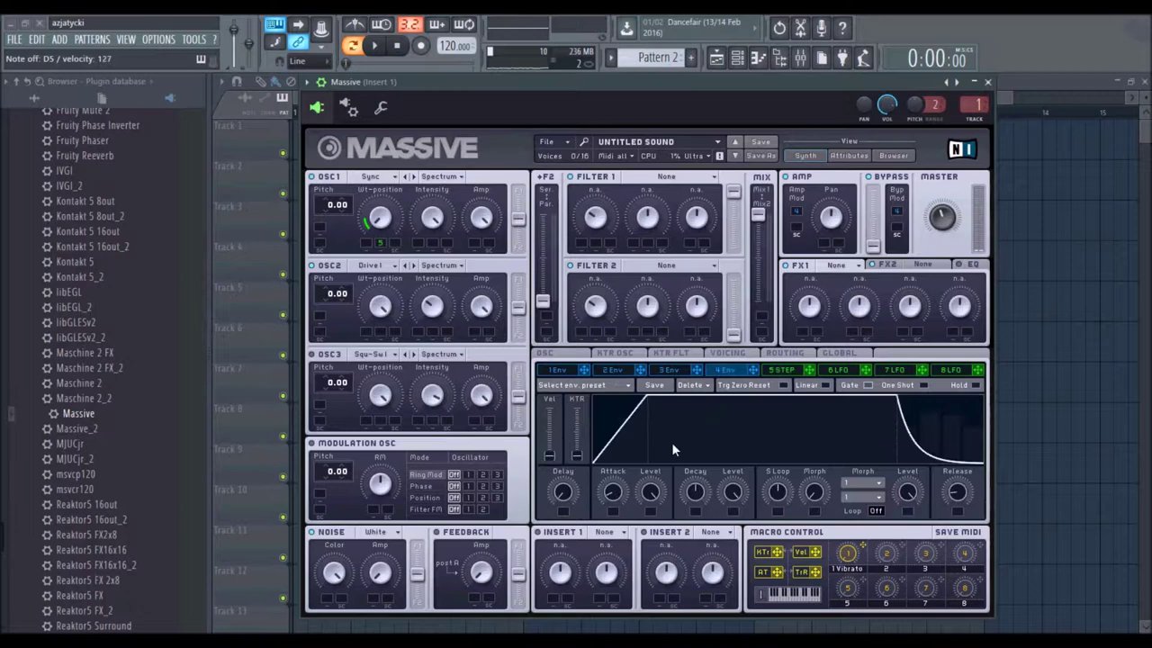
{"action": "left_click", "coordinate": [790, 370]}
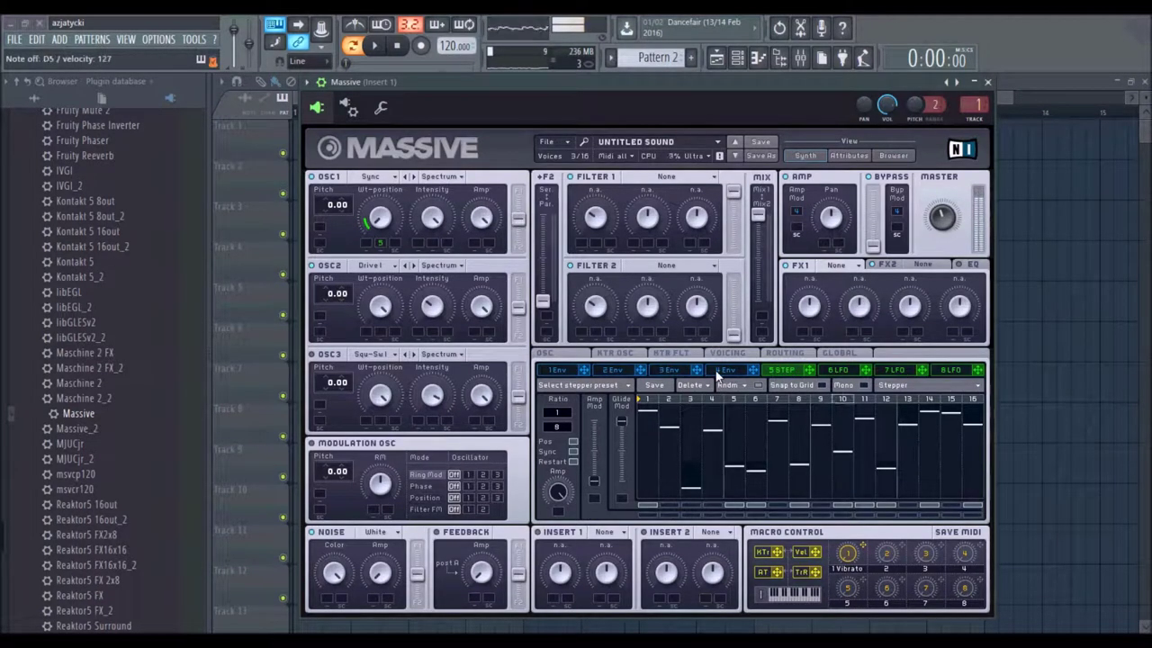
{"action": "left_click", "coordinate": [733, 370]}
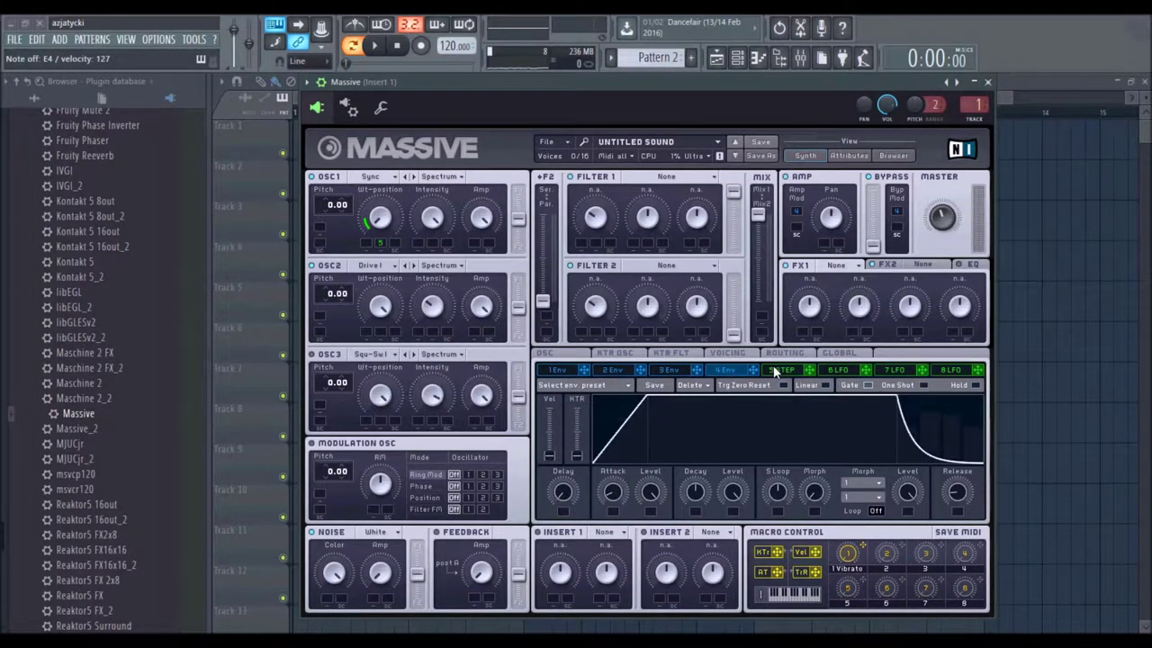
{"action": "left_click", "coordinate": [774, 371]}
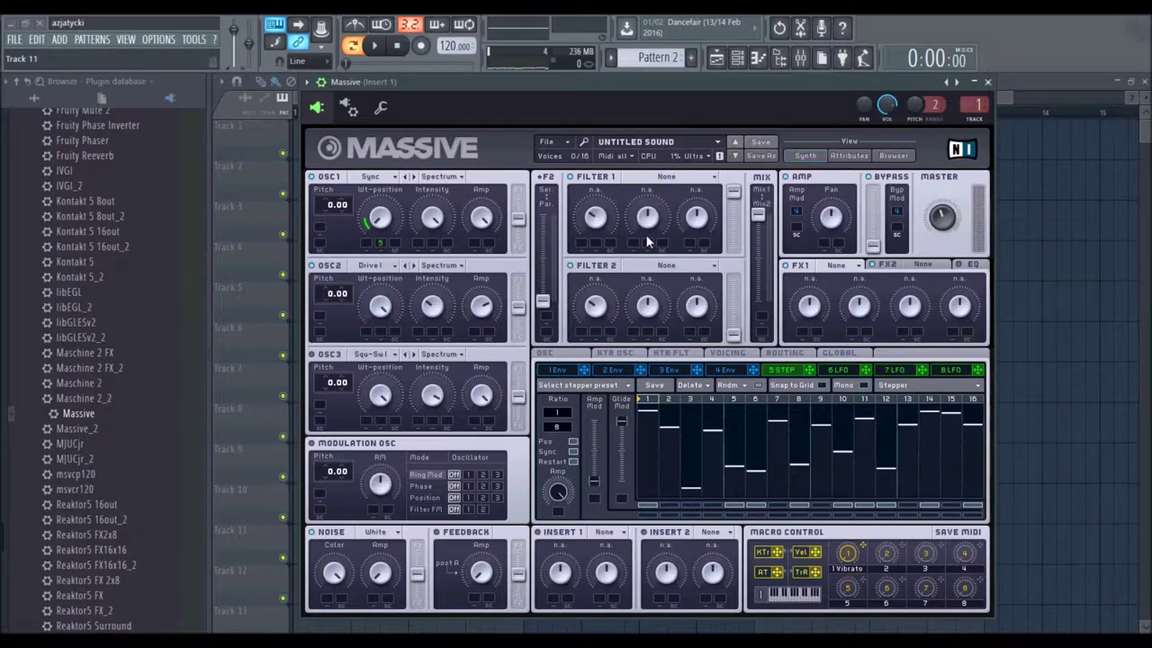
Step: Change modulator 6 from LFO to Stepper
{"action": "left_click", "coordinate": [848, 372]}
{"action": "left_click", "coordinate": [923, 383]}
{"action": "left_click", "coordinate": [904, 402]}
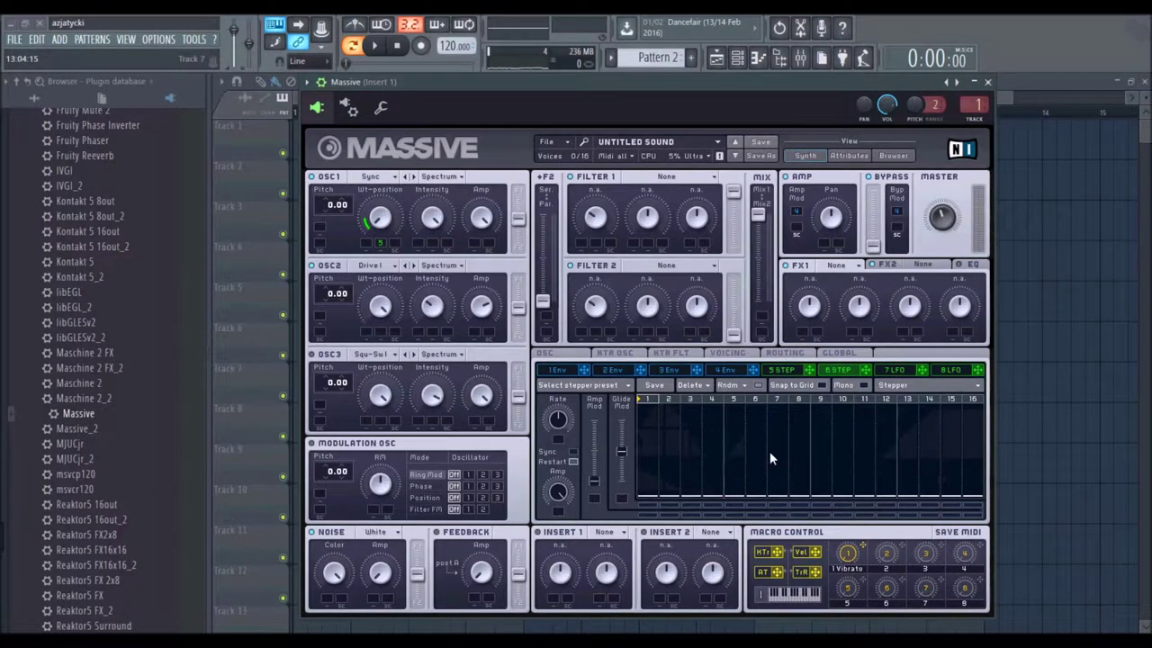
Step: Shape modulator 6 into a four-step loop with only step 3 raised near maximum, and assign it to the Mix fader
{"action": "left_click_drag", "start_coordinate": [920, 399], "coordinate": [747, 406]}
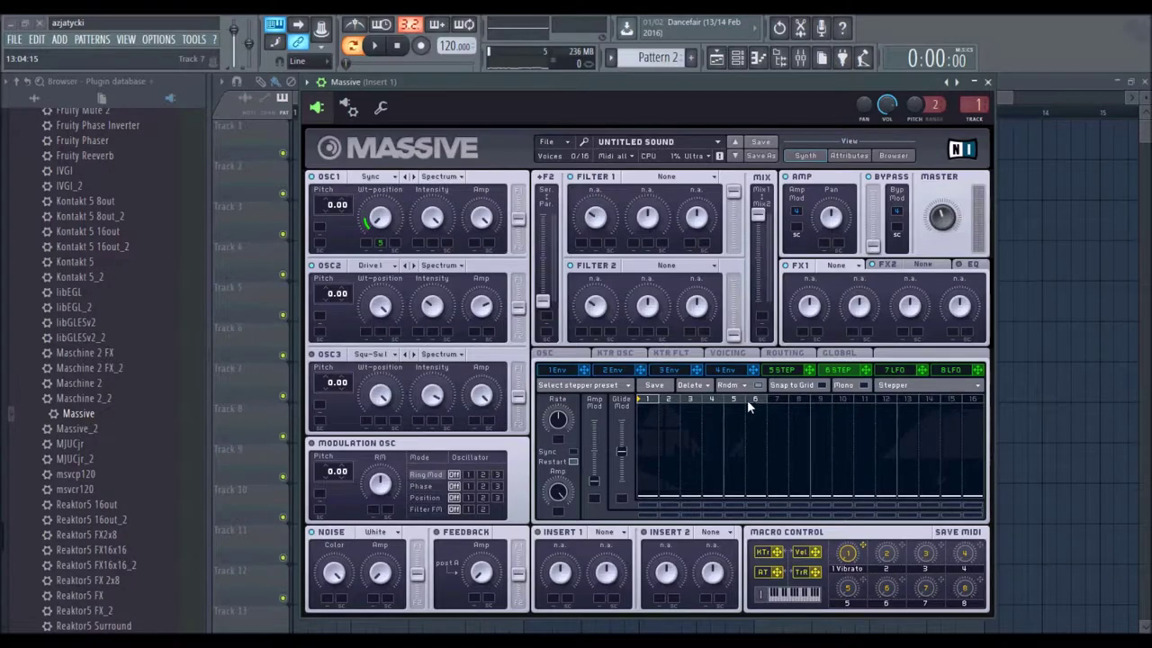
{"action": "left_click_drag", "start_coordinate": [701, 364], "coordinate": [718, 529]}
{"action": "left_click_drag", "start_coordinate": [860, 371], "coordinate": [762, 263]}
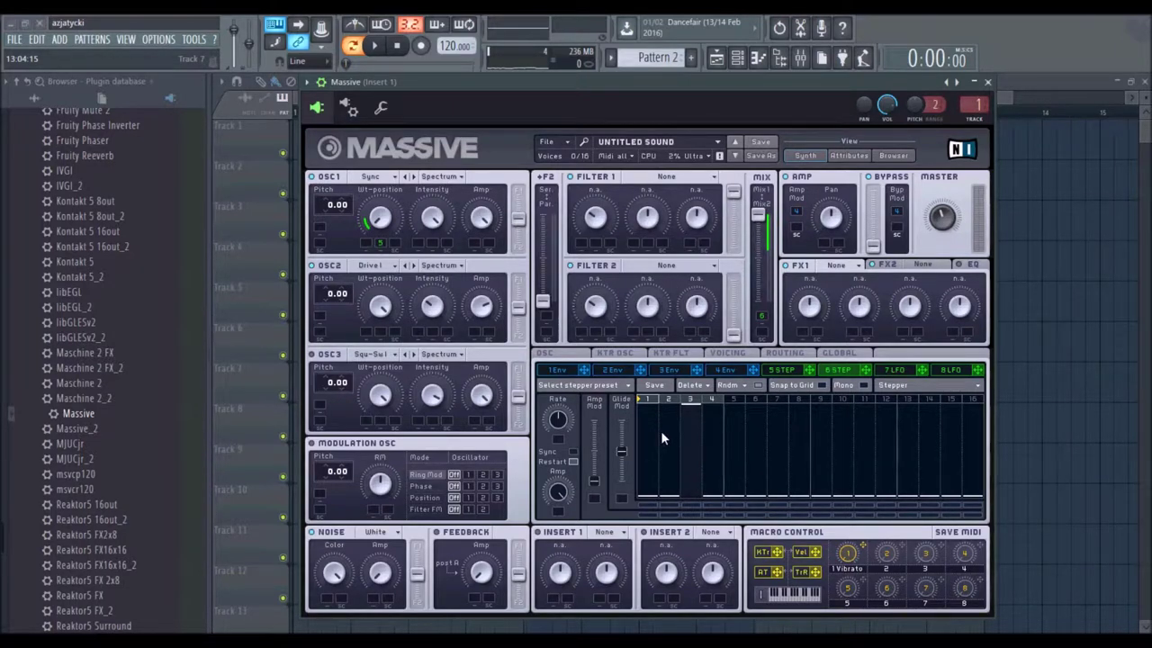
Step: Set the Filter 1 type to Lowpass 4
{"action": "left_click", "coordinate": [667, 177]}
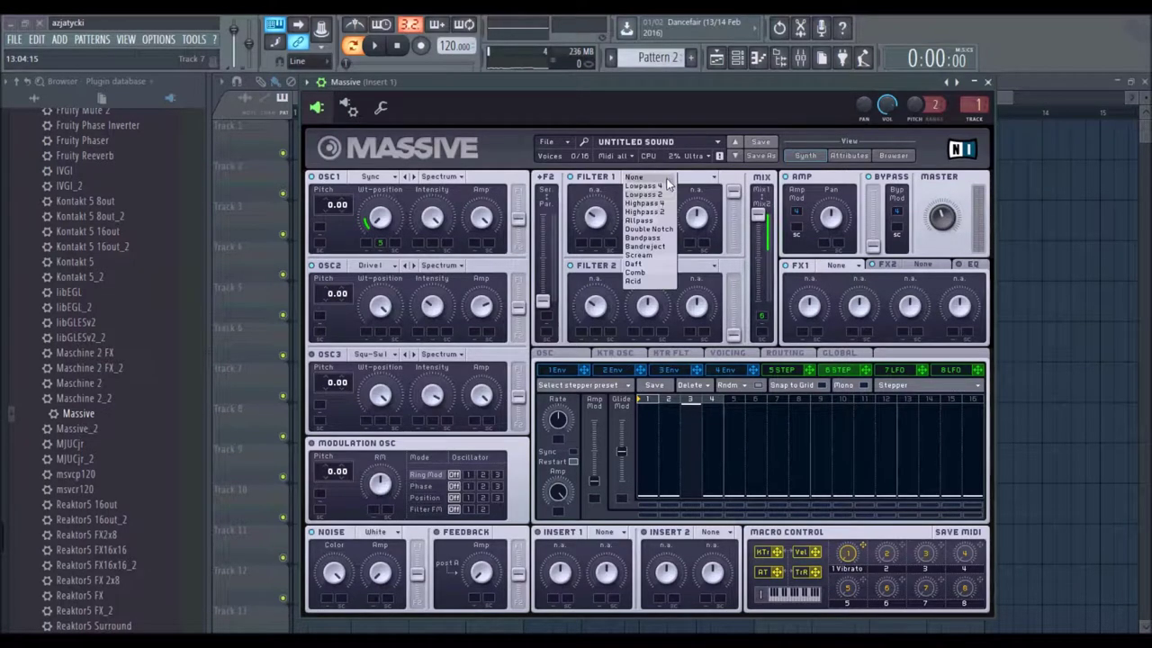
{"action": "left_click", "coordinate": [648, 186]}
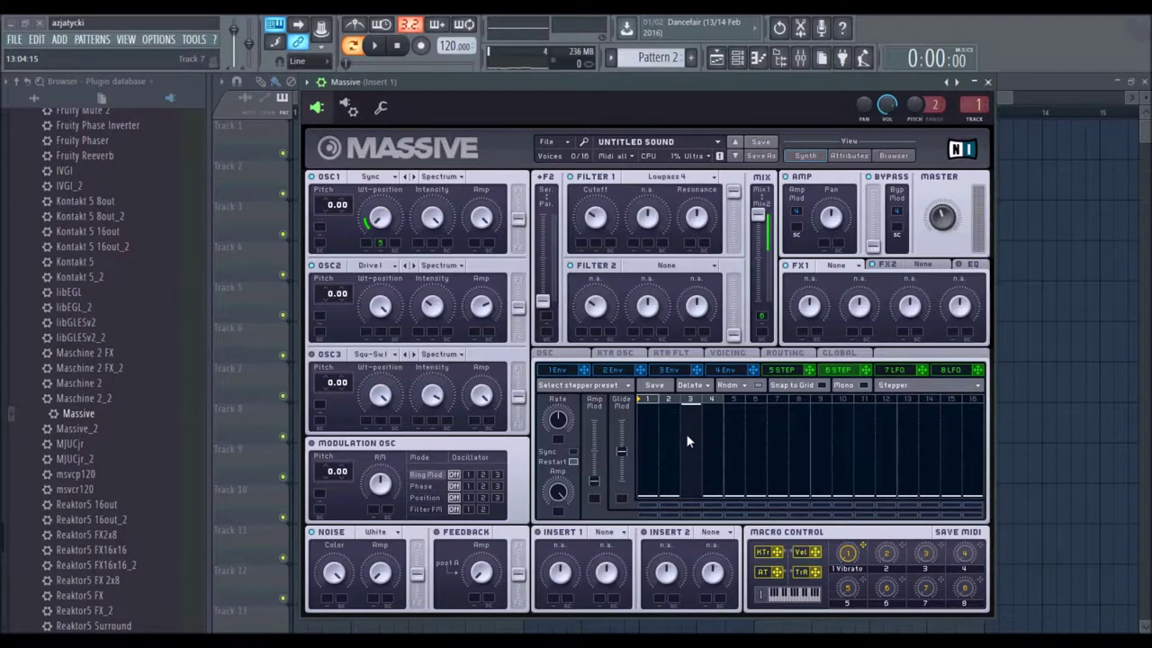
Step: Sync the modulator 6 stepper at a 1/2 ratio and raise Filter 2's output level to the upper part of its range
{"action": "left_click", "coordinate": [573, 450]}
{"action": "left_click_drag", "start_coordinate": [563, 423], "coordinate": [567, 441]}
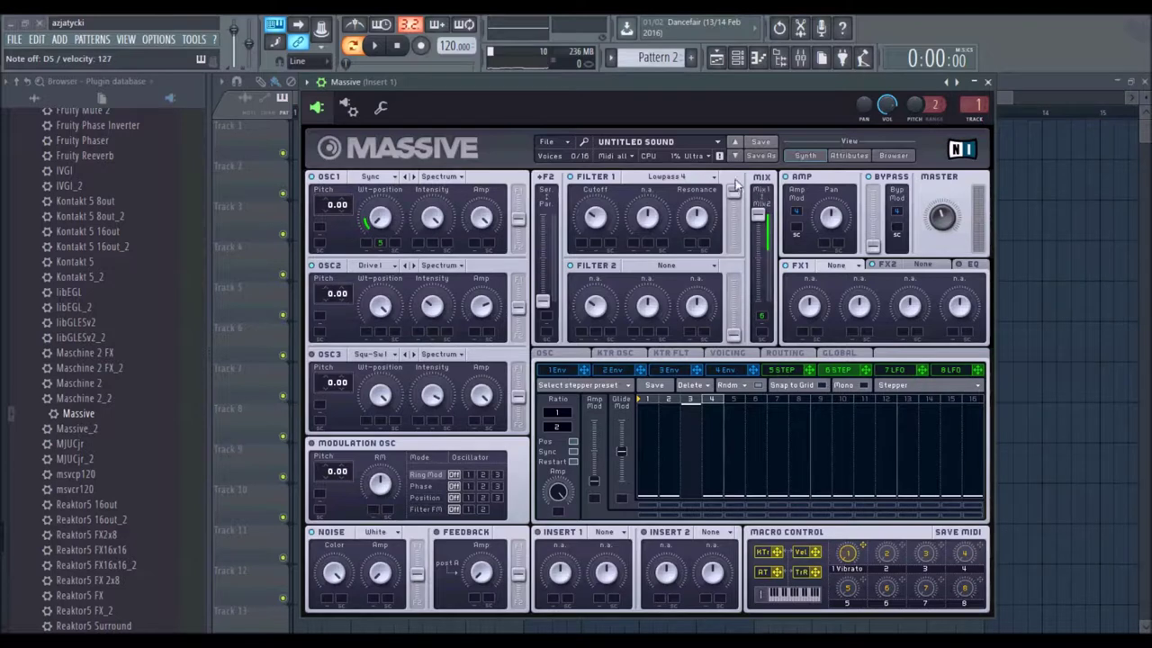
{"action": "left_click_drag", "start_coordinate": [734, 334], "coordinate": [735, 281]}
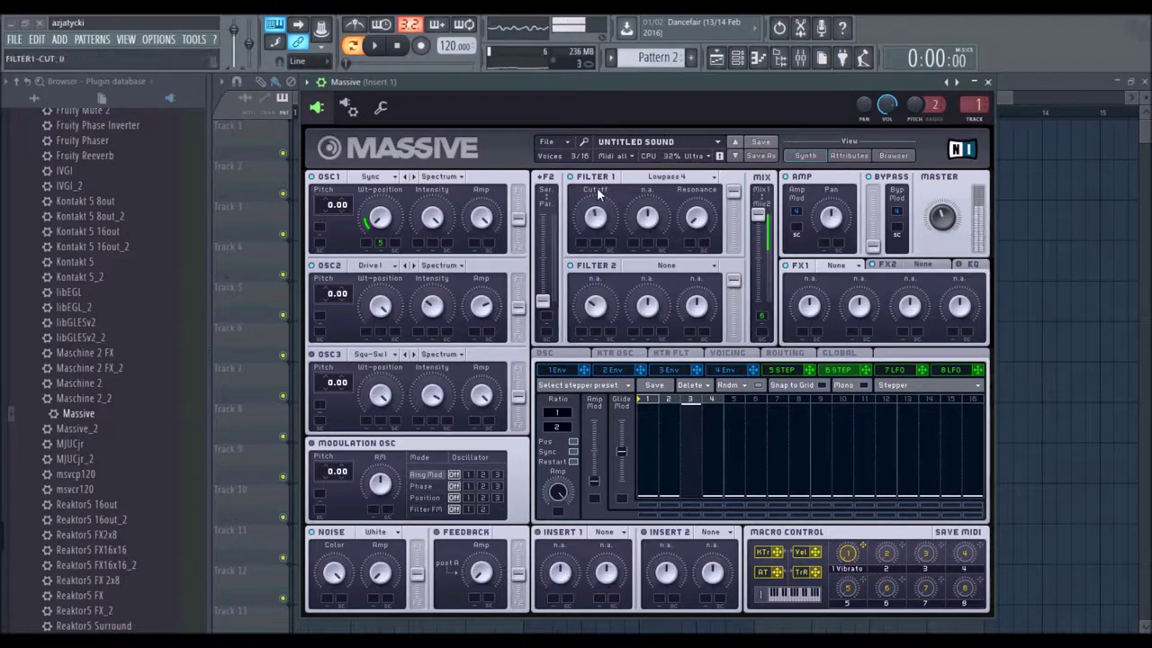
Step: Set the Filter 1 type to Lowpass 2 and modulate its Resonance with stepper 6
{"action": "left_click", "coordinate": [681, 175]}
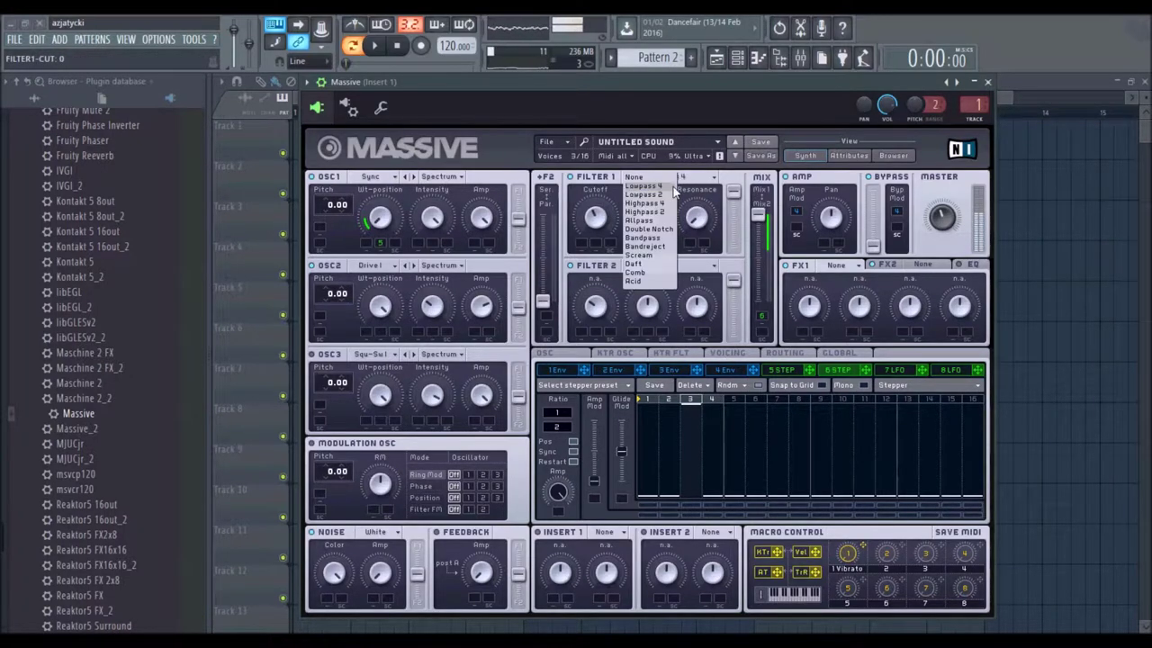
{"action": "left_click", "coordinate": [654, 201]}
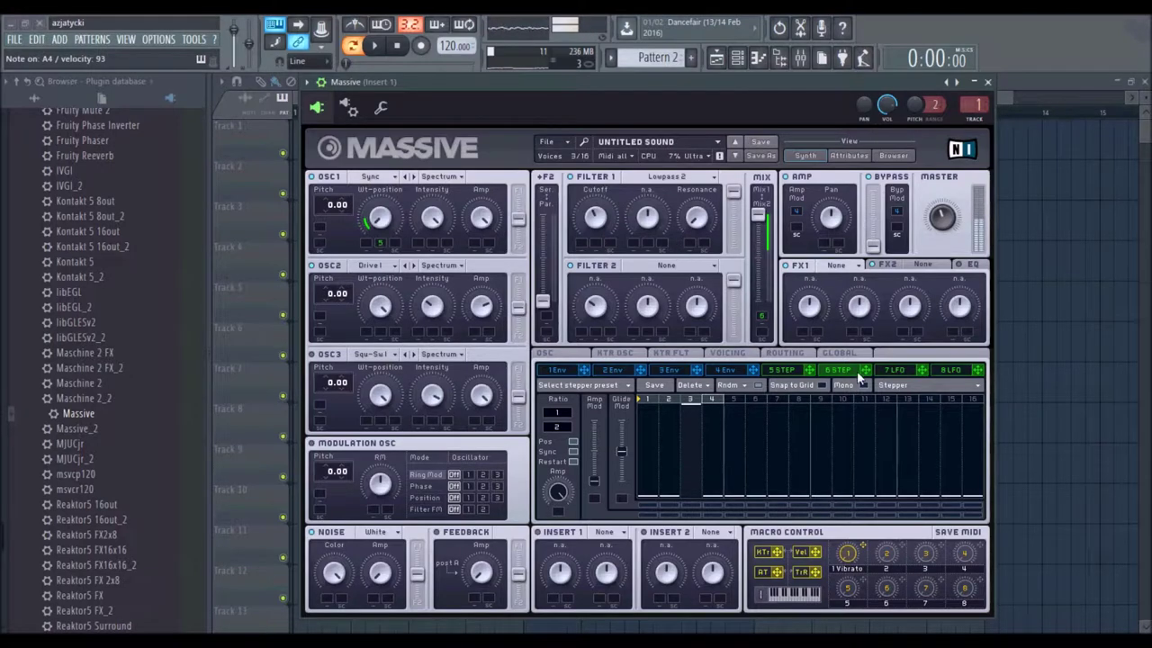
{"action": "mouse_move", "coordinate": [862, 370]}
{"action": "left_mouse_down"}
{"action": "mouse_move", "coordinate": [725, 277]}
{"action": "mouse_move", "coordinate": [691, 241]}
{"action": "mouse_move", "coordinate": [692, 221]}
{"action": "left_mouse_up"}
Step: Set the Filter 2 type to Lowpass 2 and assign stepper 6 to OSC2's Wt-position
{"action": "left_click", "coordinate": [672, 265]}
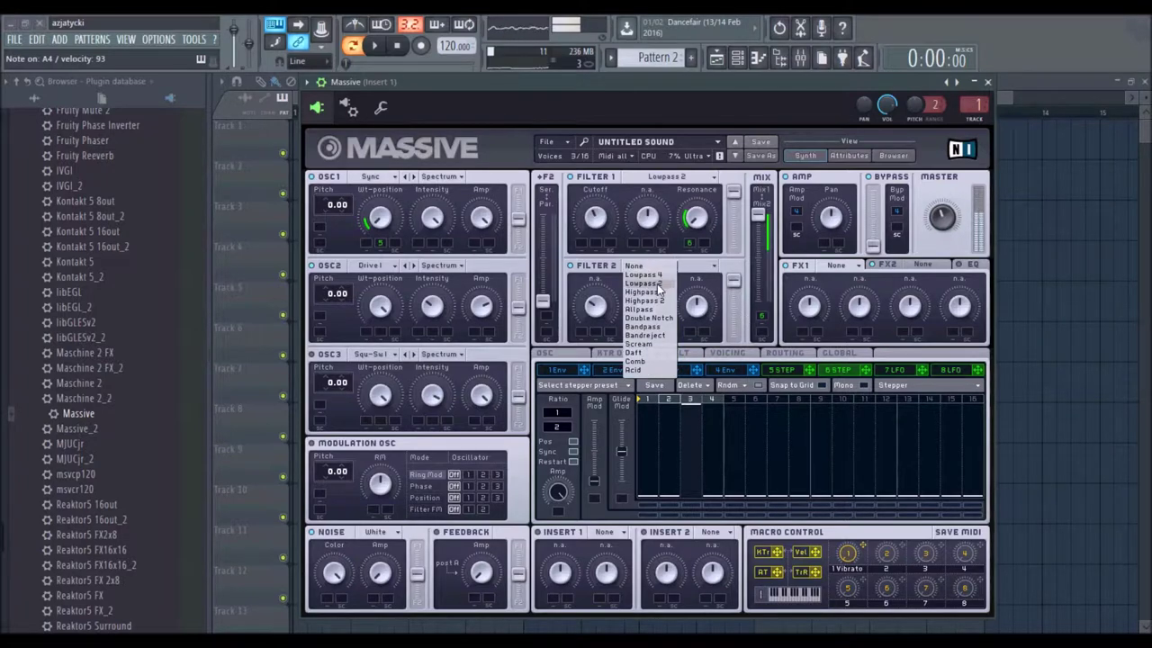
{"action": "left_click", "coordinate": [656, 284]}
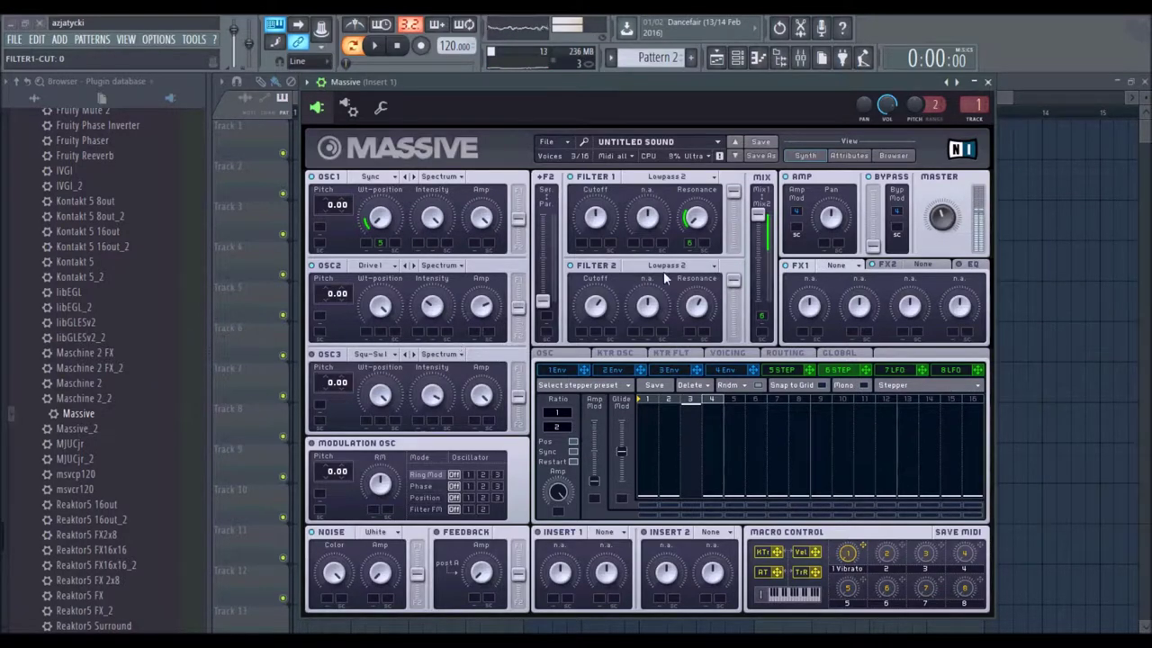
{"action": "left_click_drag", "start_coordinate": [866, 369], "coordinate": [368, 335]}
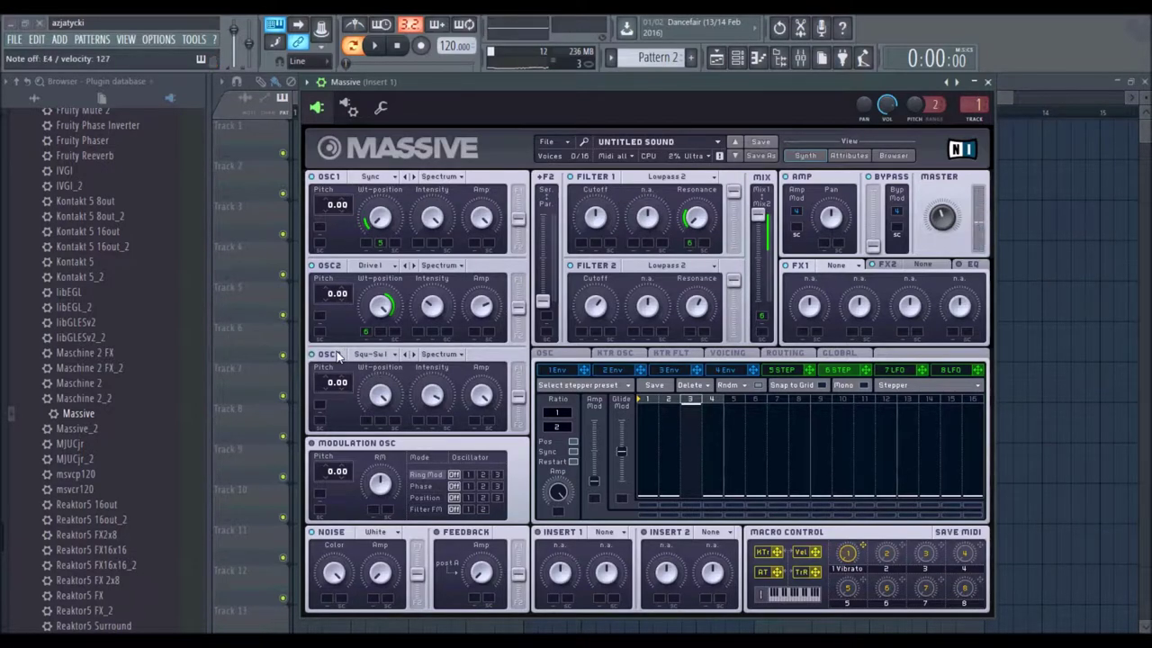
Step: Set OSC3's wavetable to Melomantic and modulate its Amp with stepper 6 and its Wt-position with stepper 5
{"action": "left_click", "coordinate": [372, 358]}
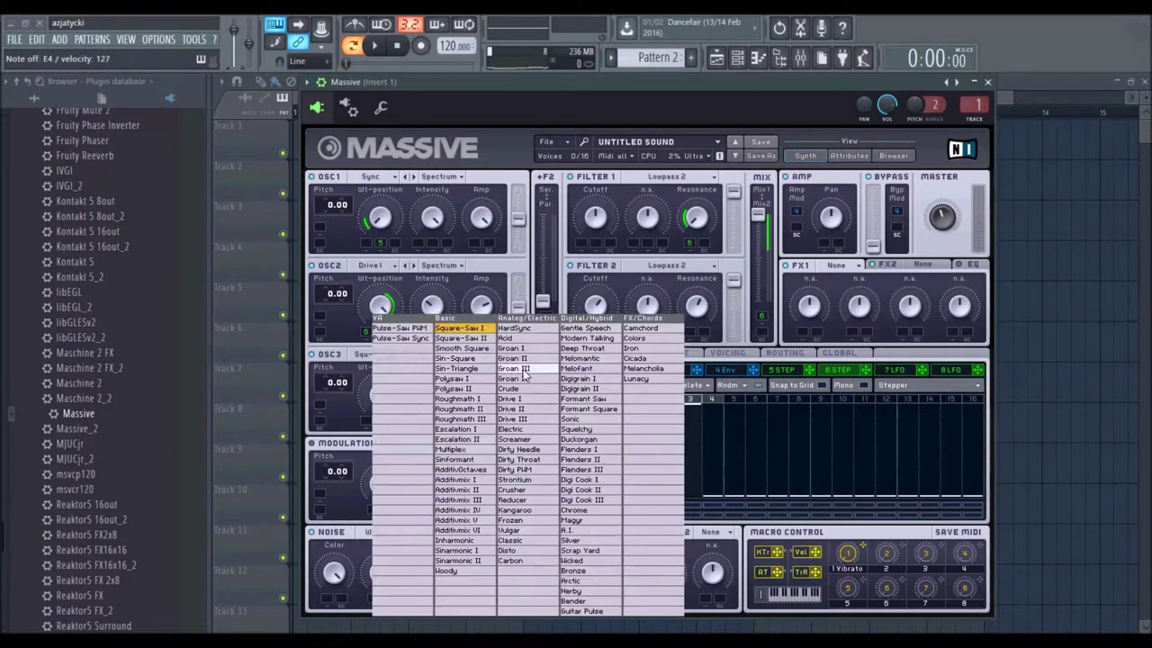
{"action": "left_click", "coordinate": [579, 369]}
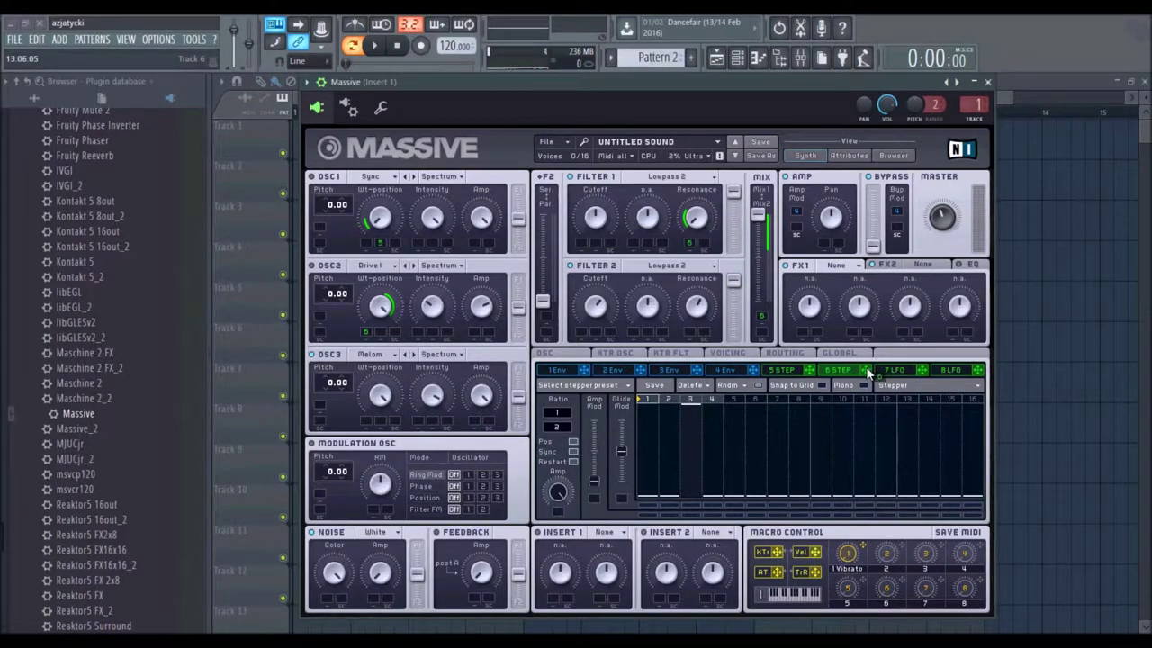
{"action": "left_click_drag", "start_coordinate": [481, 396], "coordinate": [499, 527]}
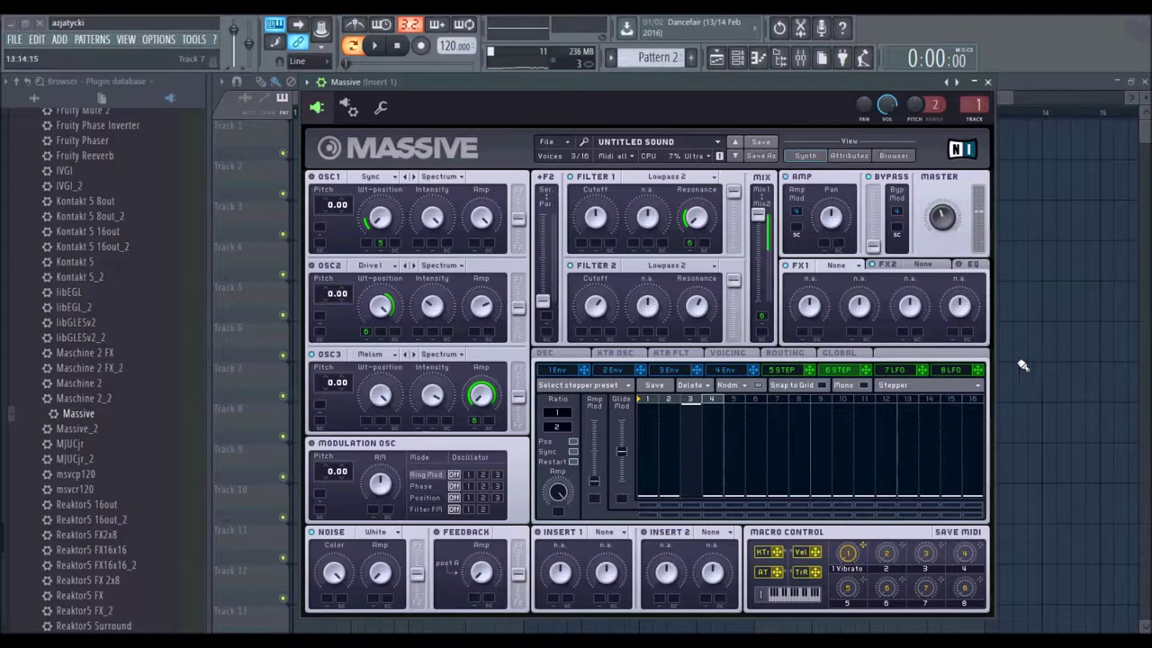
{"action": "left_click_drag", "start_coordinate": [809, 371], "coordinate": [378, 483]}
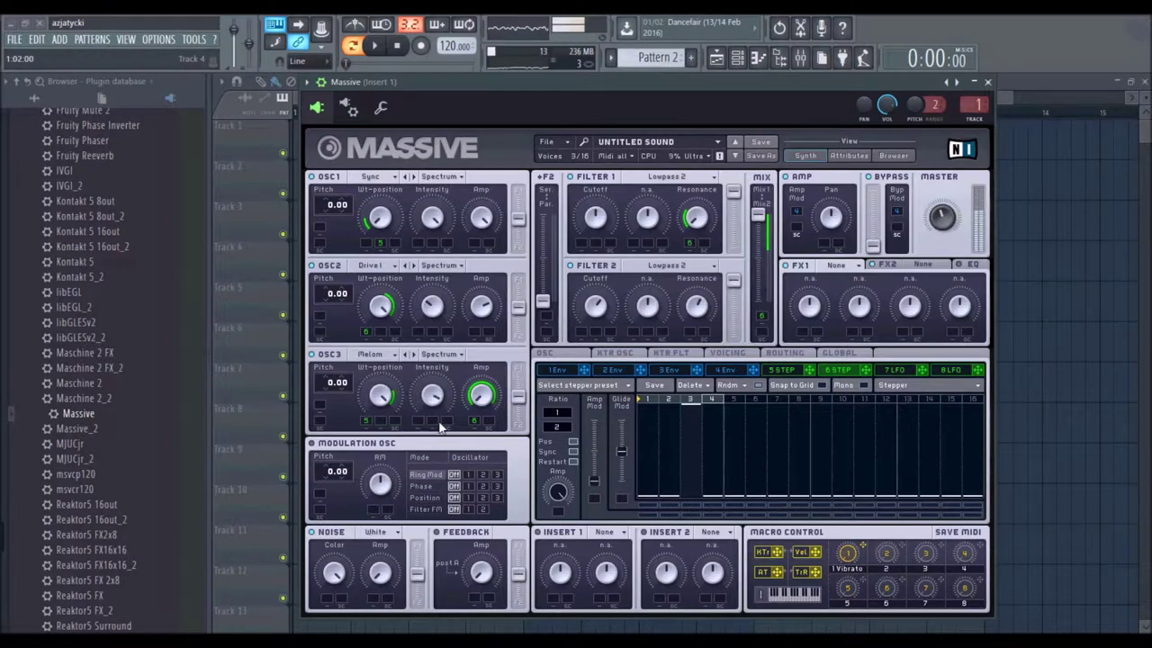
Step: Set the modulation oscillator to Phase mode on oscillator 3 and modulate its Phase amount with stepper 5
{"action": "left_click", "coordinate": [429, 486]}
{"action": "left_click", "coordinate": [497, 486]}
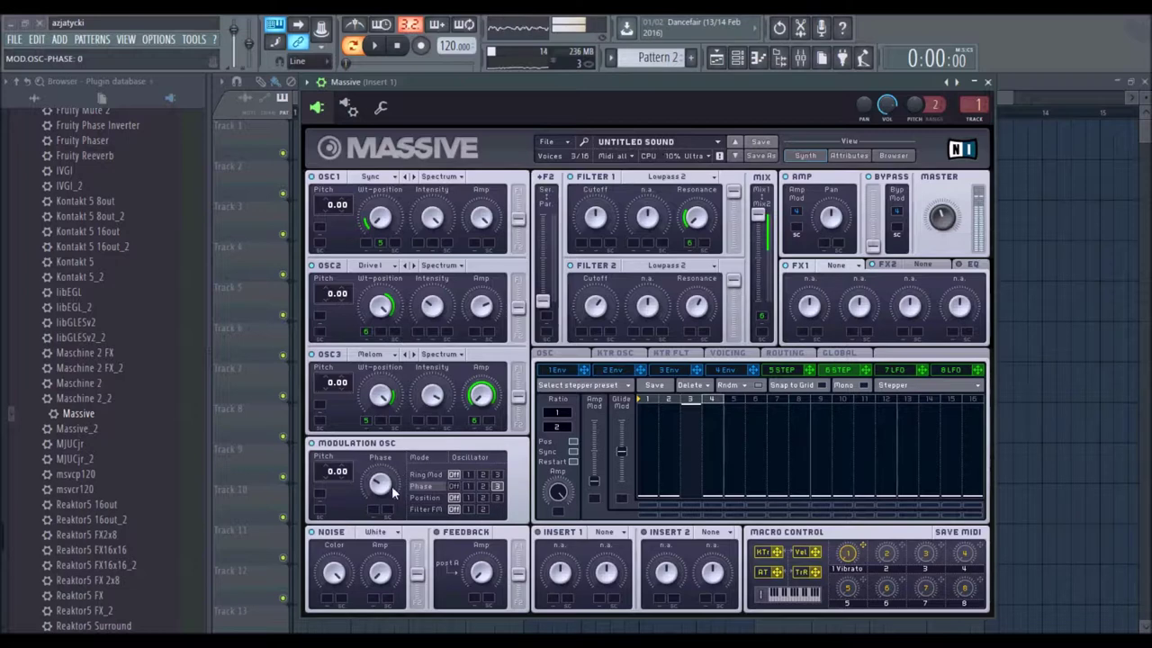
{"action": "left_click", "coordinate": [801, 371]}
{"action": "left_click", "coordinate": [820, 370]}
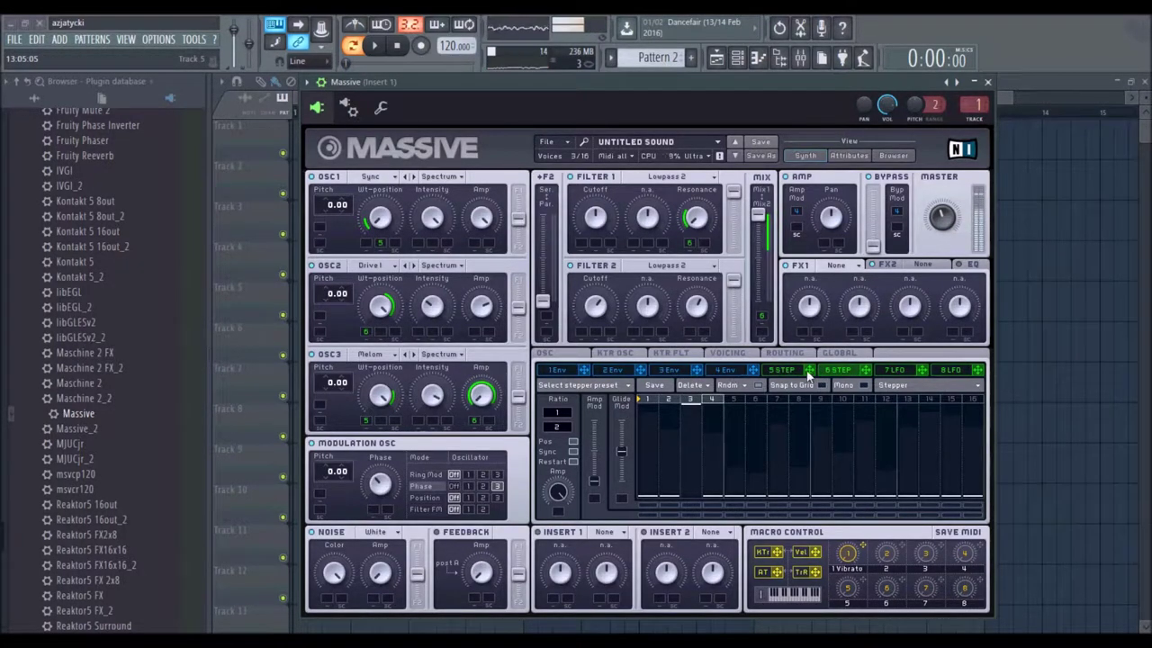
{"action": "left_click_drag", "start_coordinate": [437, 478], "coordinate": [380, 514]}
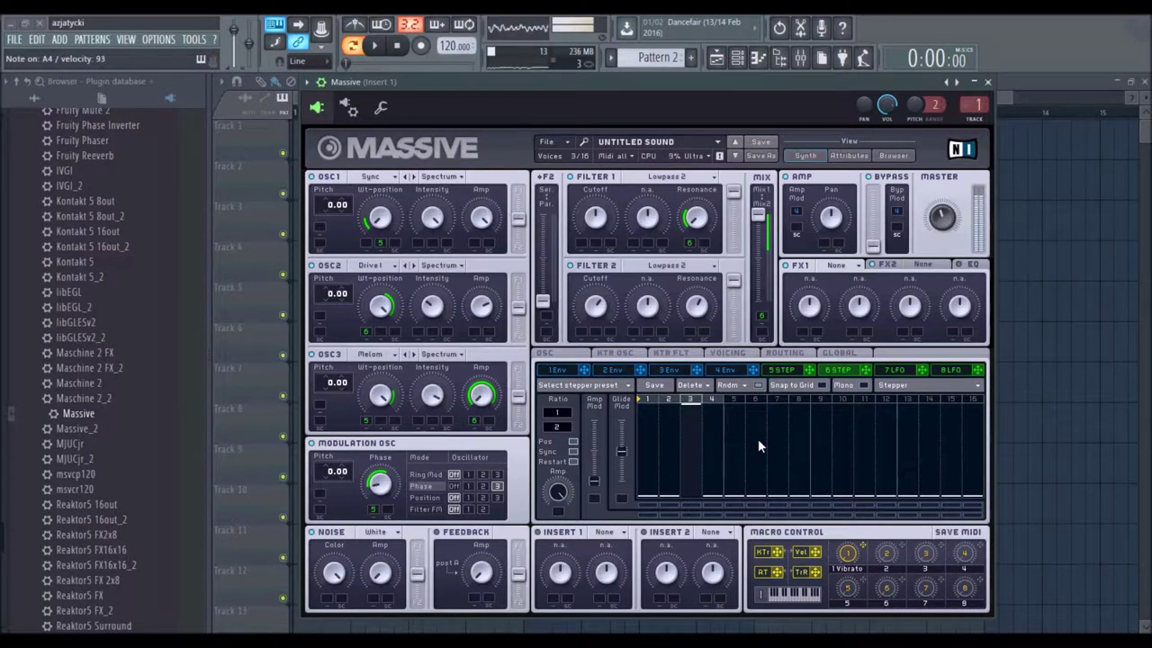
Step: Set Insert 2 to Bitcrush with adjusted knobs and raise the glide of stepper 6 to 100
{"action": "left_click", "coordinate": [707, 535]}
{"action": "left_click", "coordinate": [717, 558]}
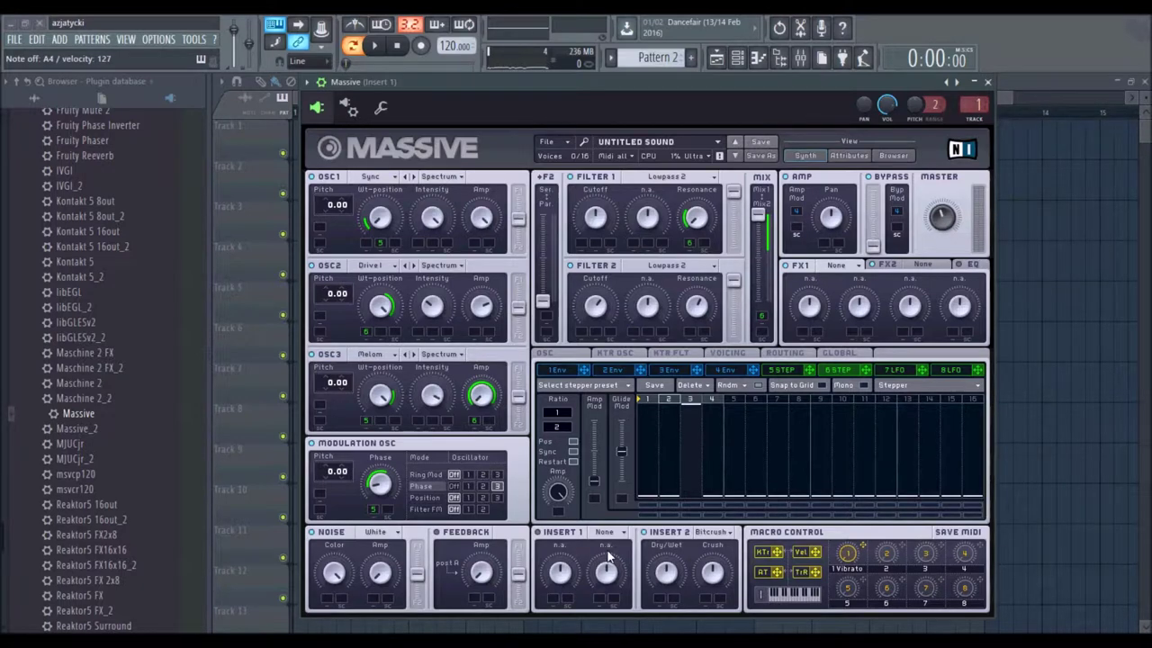
{"action": "left_click_drag", "start_coordinate": [618, 460], "coordinate": [638, 357]}
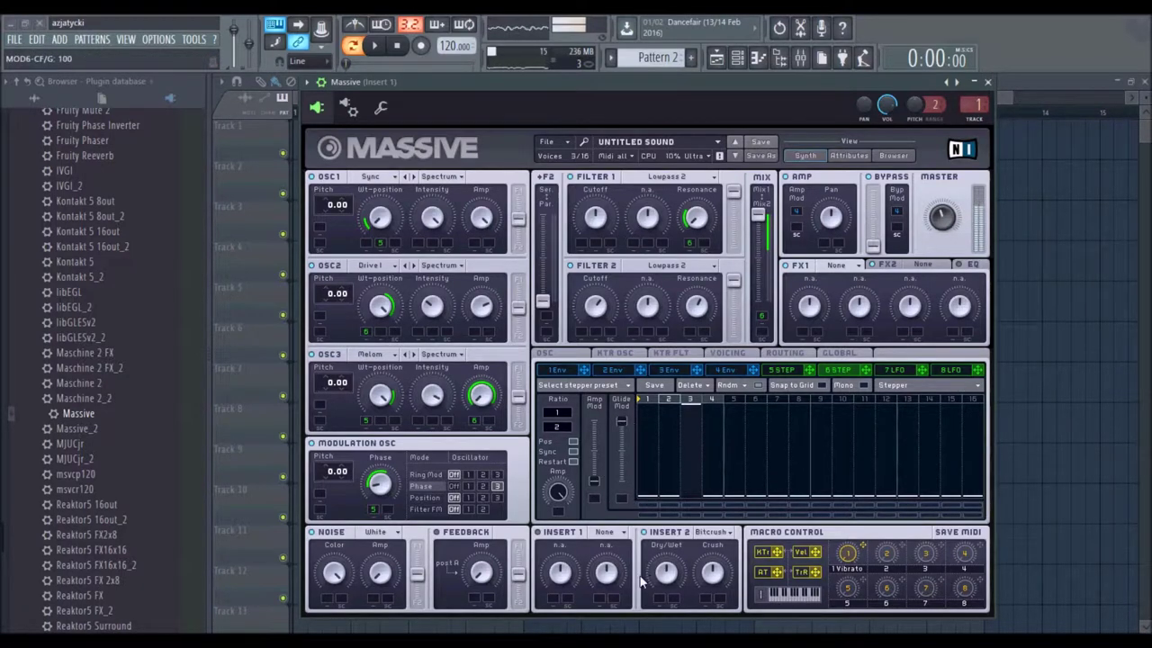
{"action": "left_click_drag", "start_coordinate": [722, 566], "coordinate": [718, 536]}
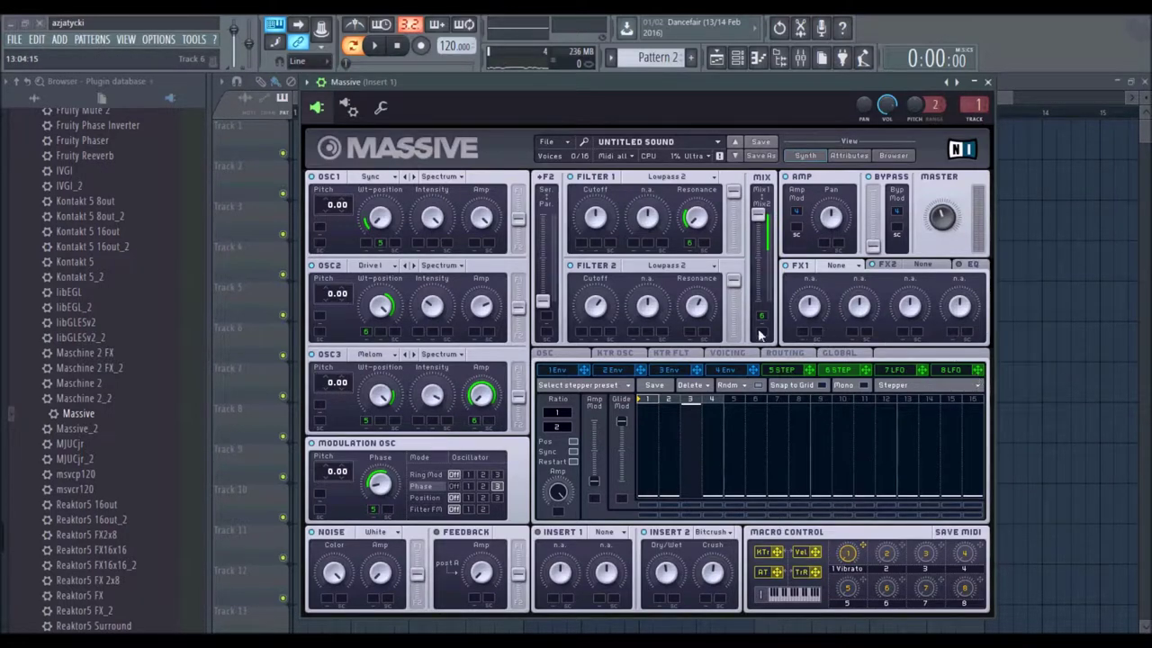
{"action": "left_click", "coordinate": [723, 372]}
{"action": "left_click", "coordinate": [779, 371]}
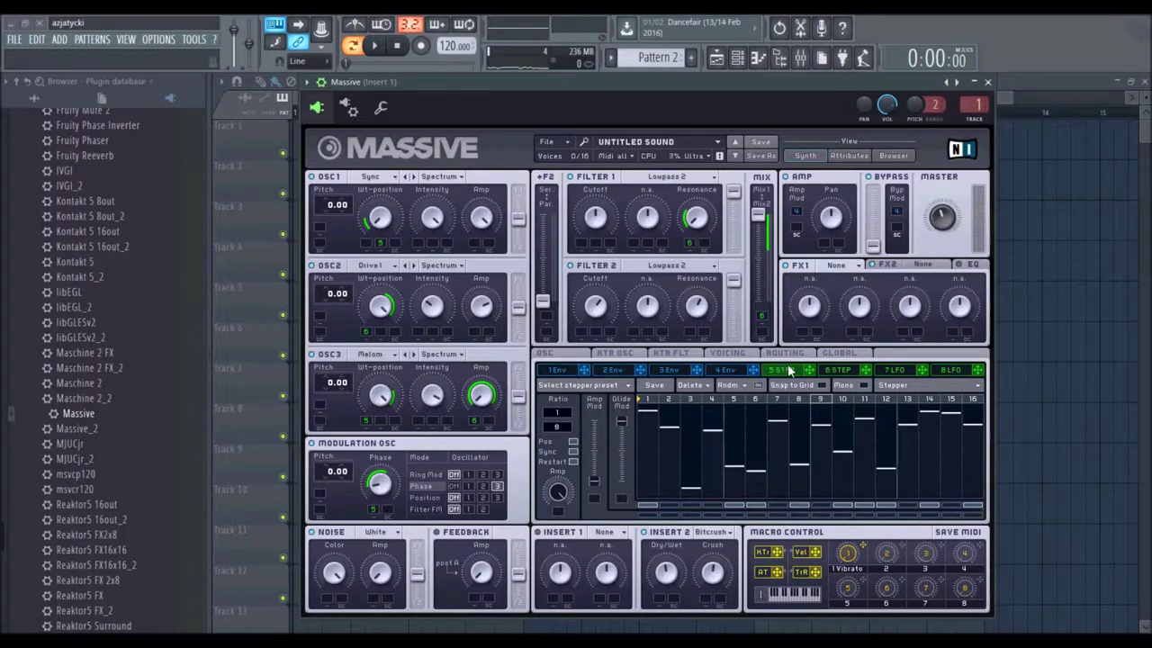
{"action": "left_click", "coordinate": [842, 373]}
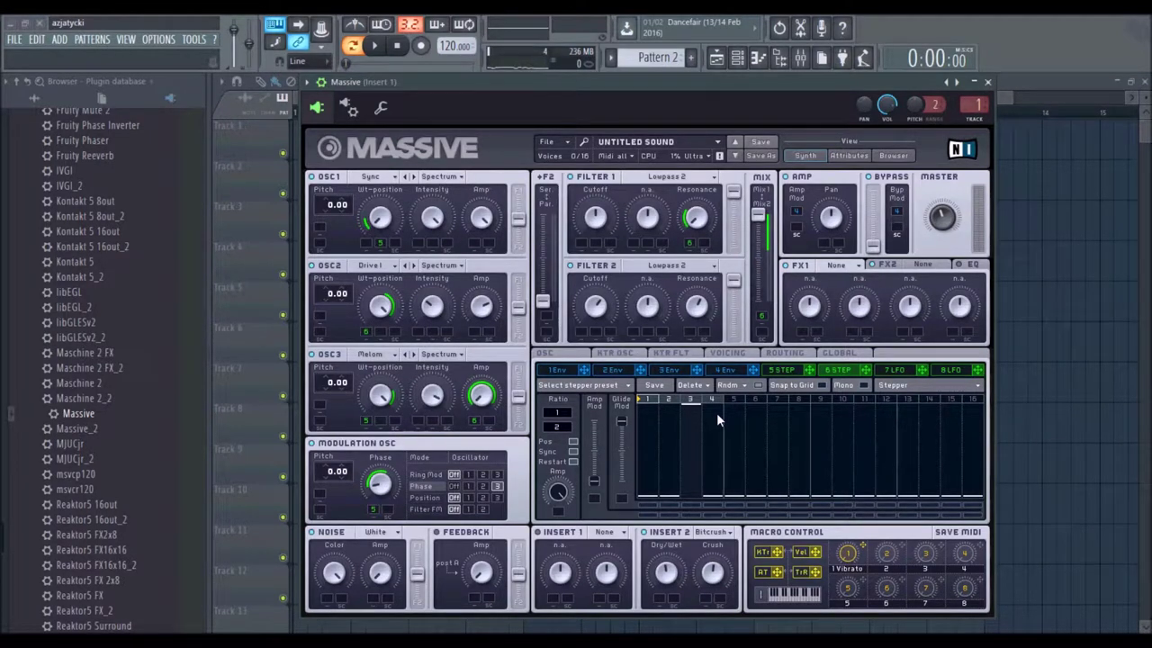
Step: Set the Unisono voices to 3 and turn on the Pitch Cutoff unison spread with a slight amount
{"action": "left_click", "coordinate": [725, 353]}
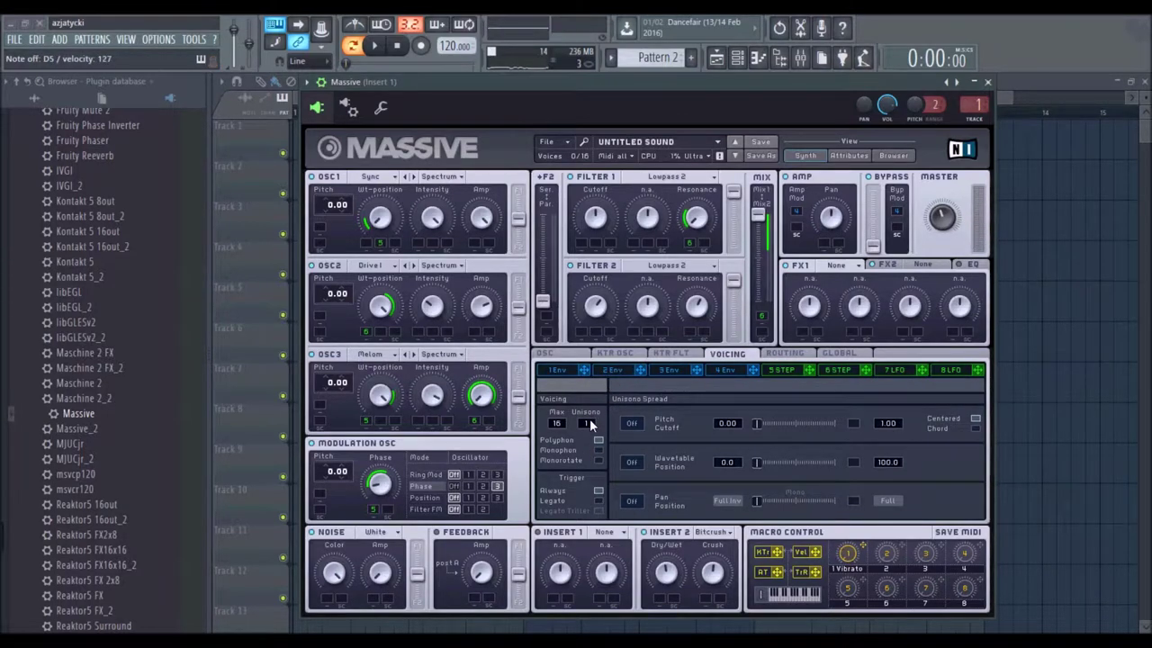
{"action": "left_click_drag", "start_coordinate": [591, 424], "coordinate": [594, 422]}
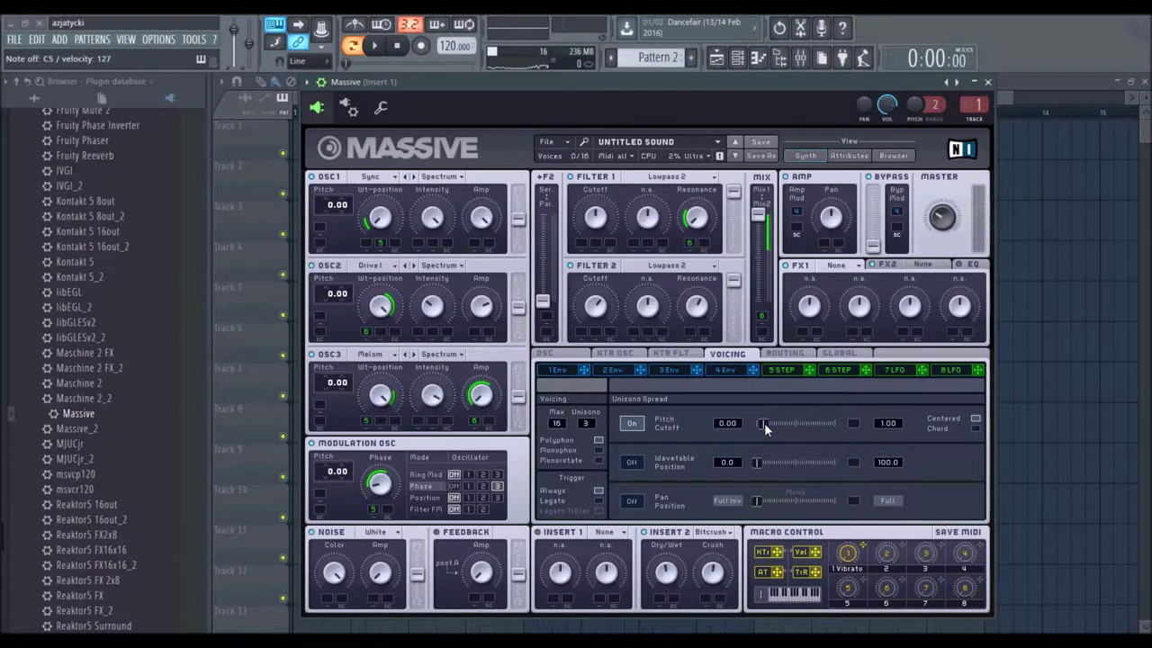
{"action": "left_click", "coordinate": [633, 424]}
Step: Shape envelope 4 with a longer attack and decay, a reduced attack level and a longer release
{"action": "left_click", "coordinate": [736, 370]}
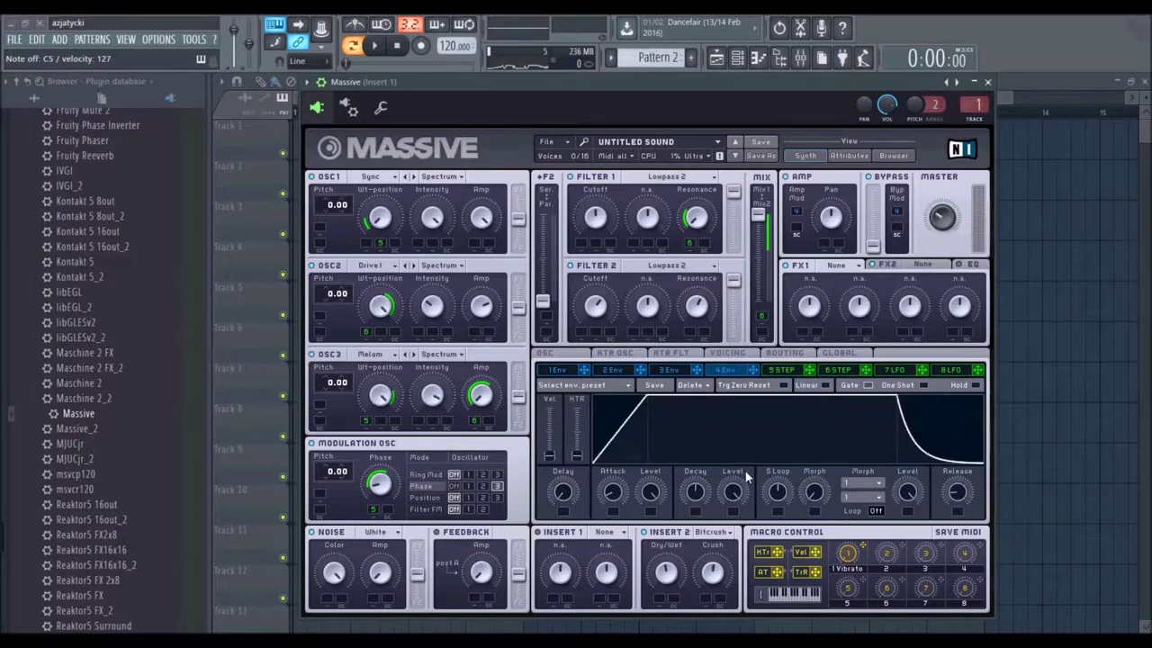
{"action": "left_click_drag", "start_coordinate": [630, 492], "coordinate": [666, 523]}
{"action": "left_click_drag", "start_coordinate": [704, 490], "coordinate": [705, 452]}
{"action": "left_click_drag", "start_coordinate": [616, 492], "coordinate": [622, 524]}
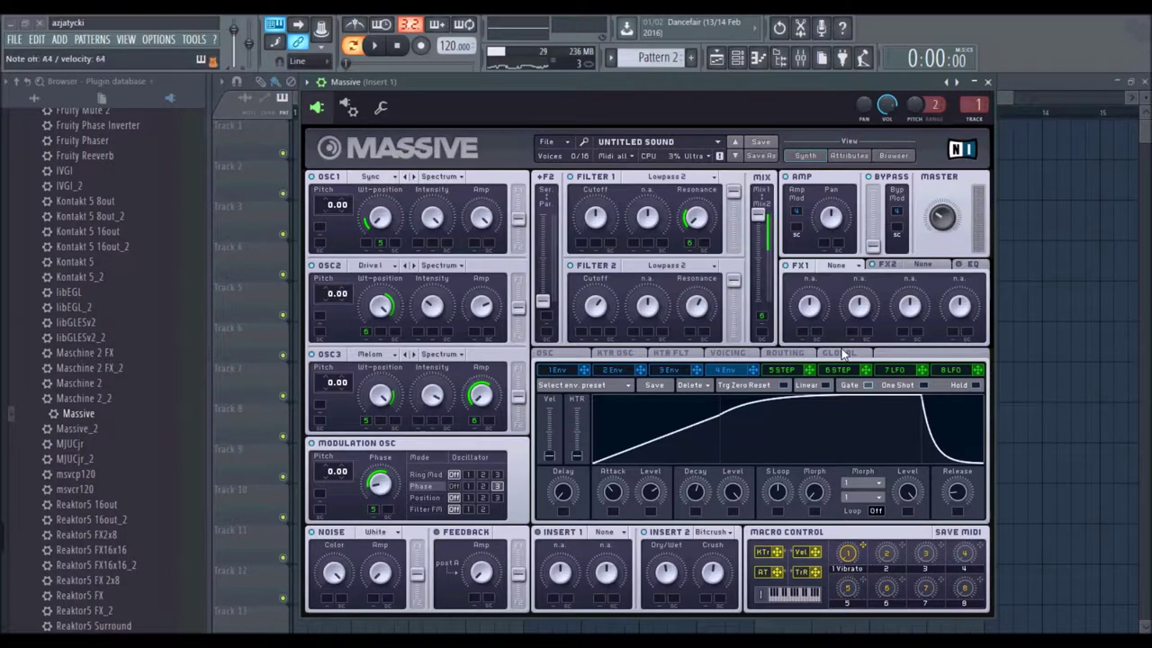
{"action": "left_click_drag", "start_coordinate": [966, 497], "coordinate": [973, 463]}
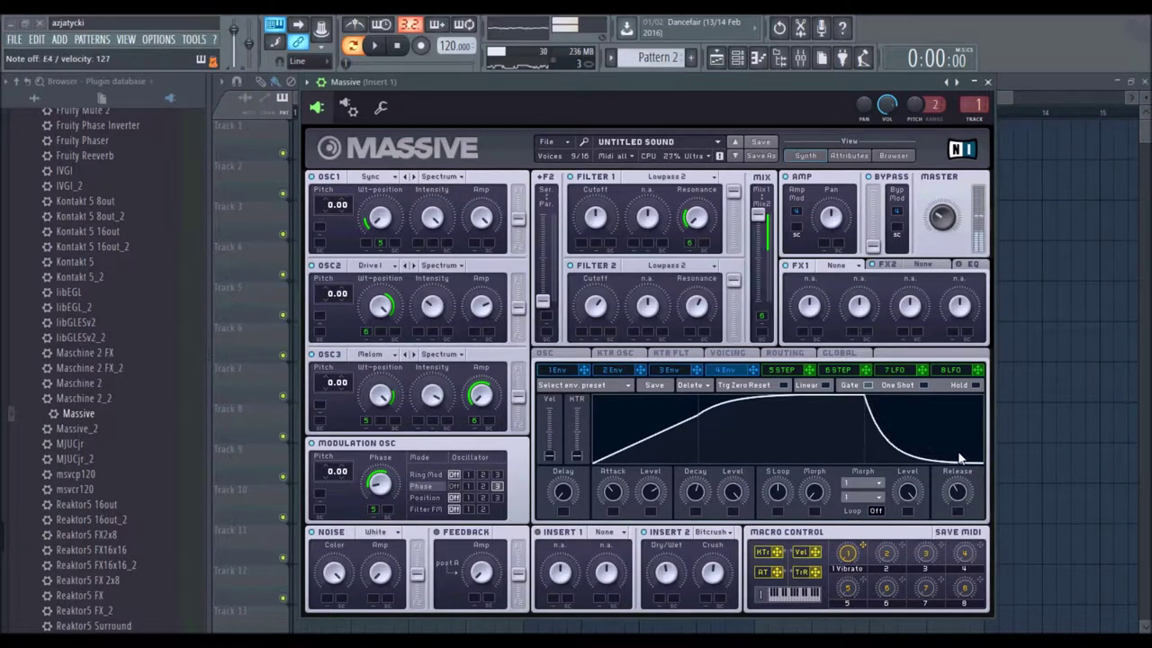
{"action": "left_click_drag", "start_coordinate": [952, 491], "coordinate": [954, 485]}
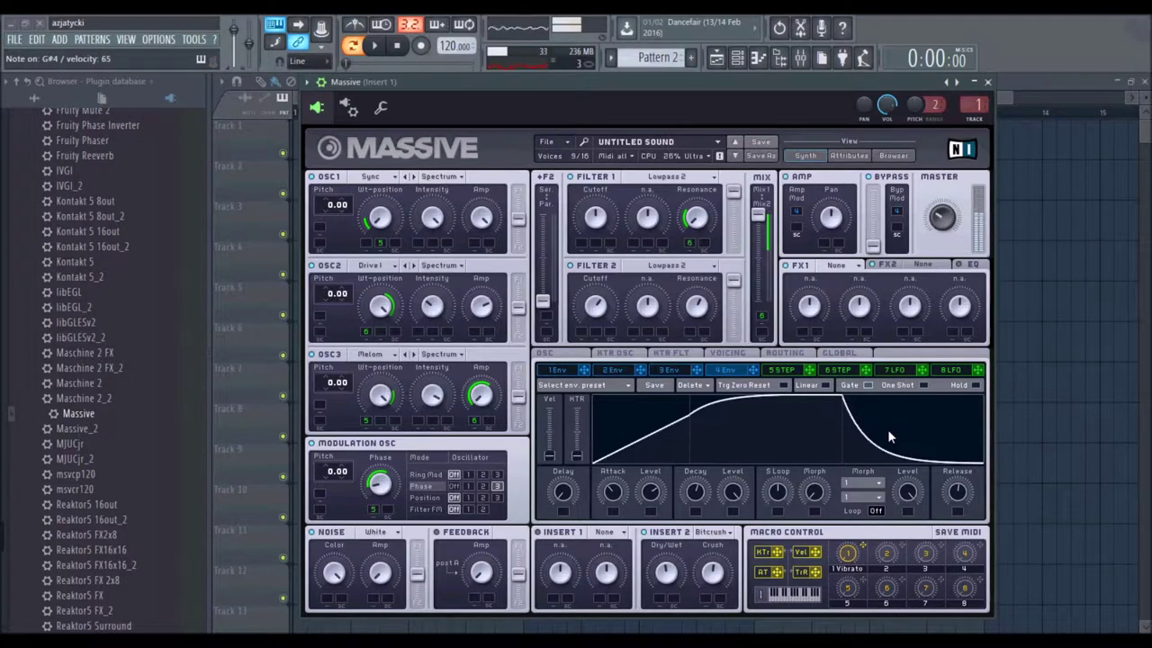
{"action": "left_click", "coordinate": [836, 265]}
{"action": "left_click", "coordinate": [821, 302]}
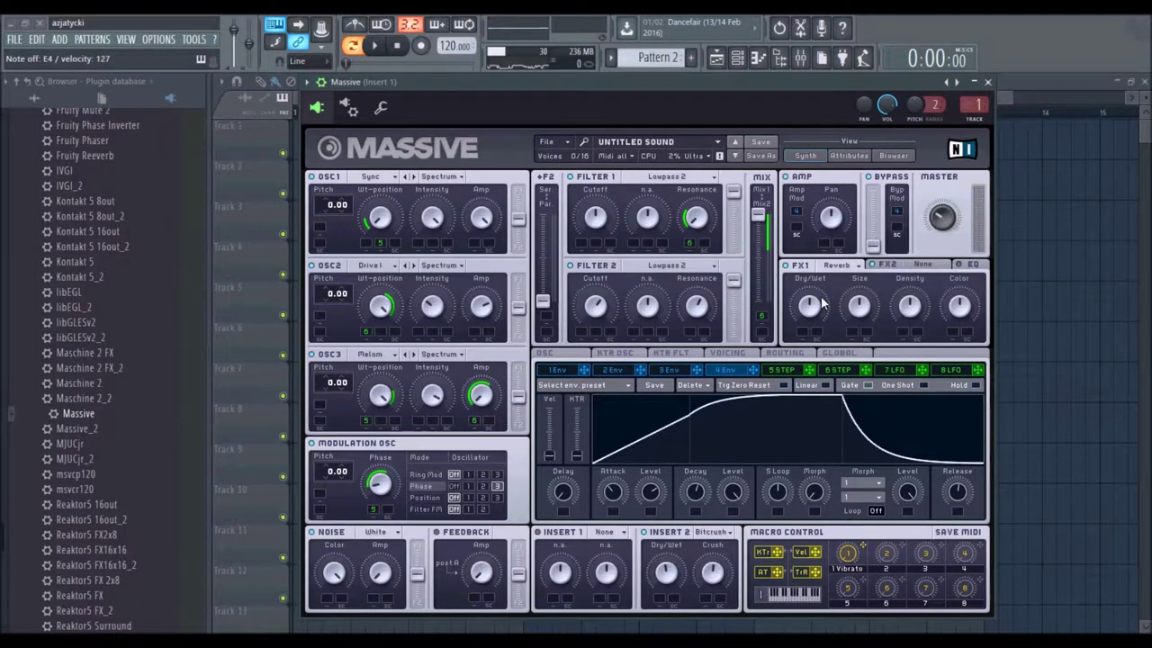
{"action": "left_click", "coordinate": [844, 269]}
{"action": "left_click", "coordinate": [830, 267]}
Step: Set FX2 to Reverb and raise its Size and Dry/Wet slightly above the middle
{"action": "left_click", "coordinate": [927, 266]}
{"action": "left_click", "coordinate": [919, 275]}
{"action": "left_click", "coordinate": [858, 307]}
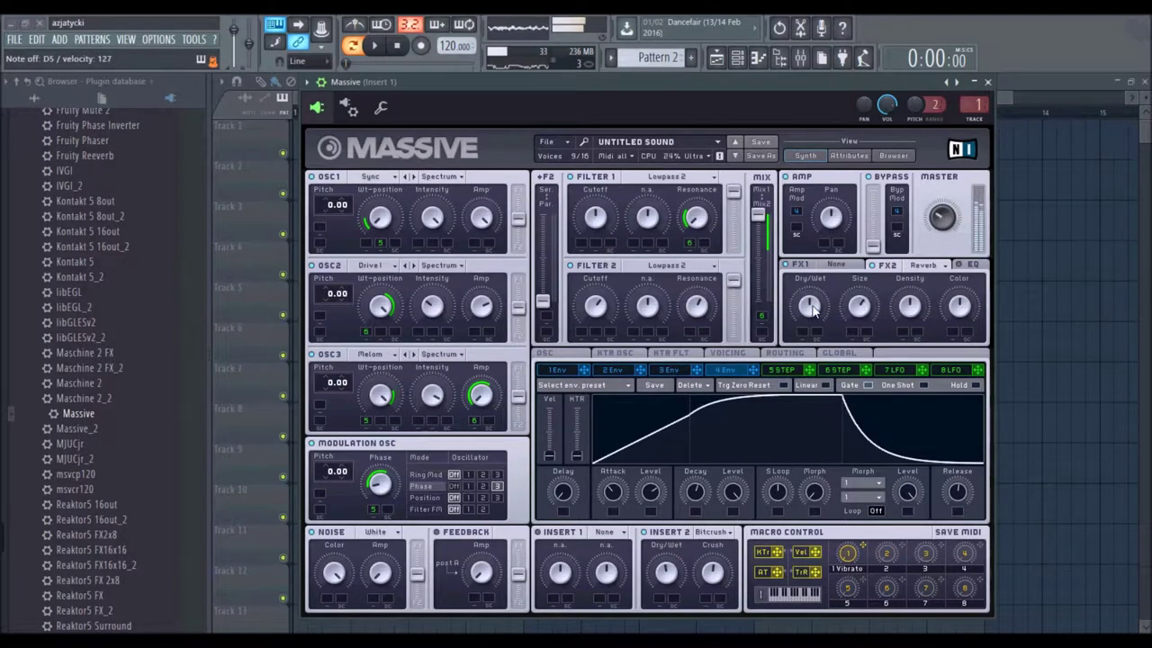
{"action": "left_click", "coordinate": [808, 311]}
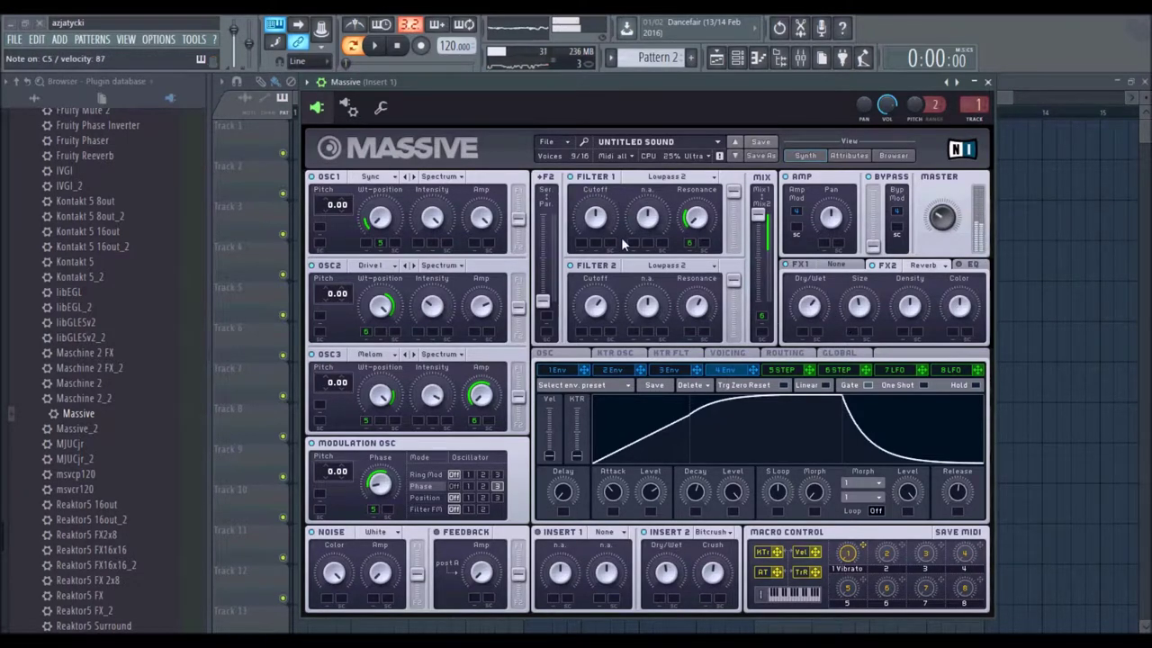
Step: Set FX1 to Classic Tube with a low Dry/Wet and a Drive above the middle
{"action": "left_click", "coordinate": [835, 267]}
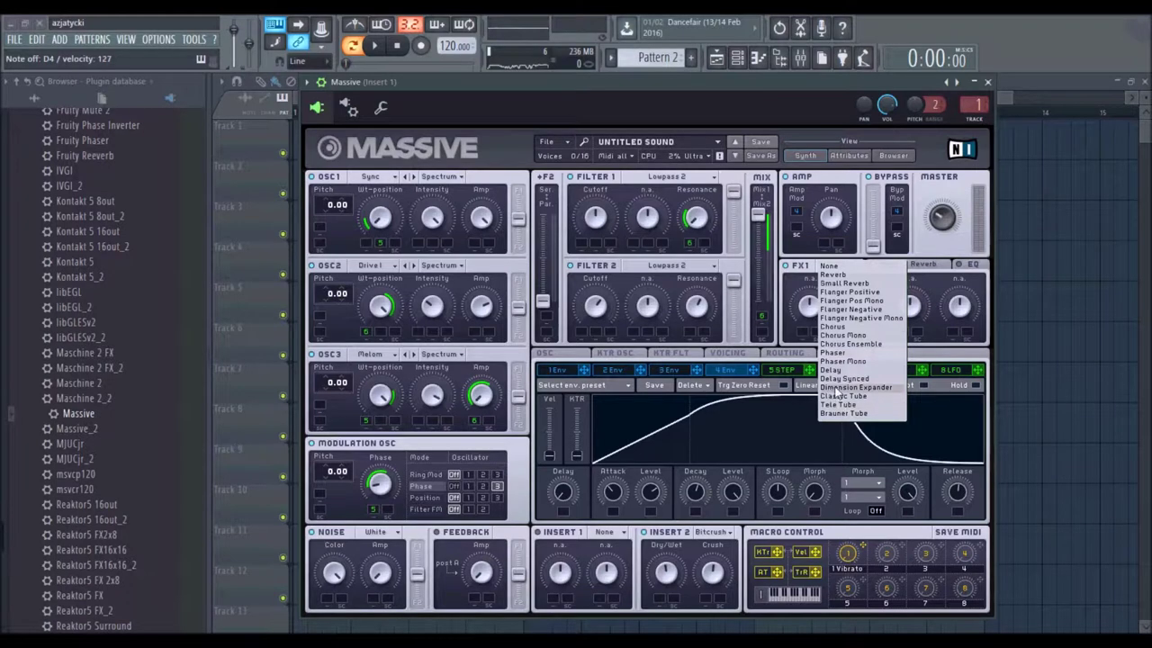
{"action": "left_click", "coordinate": [843, 396]}
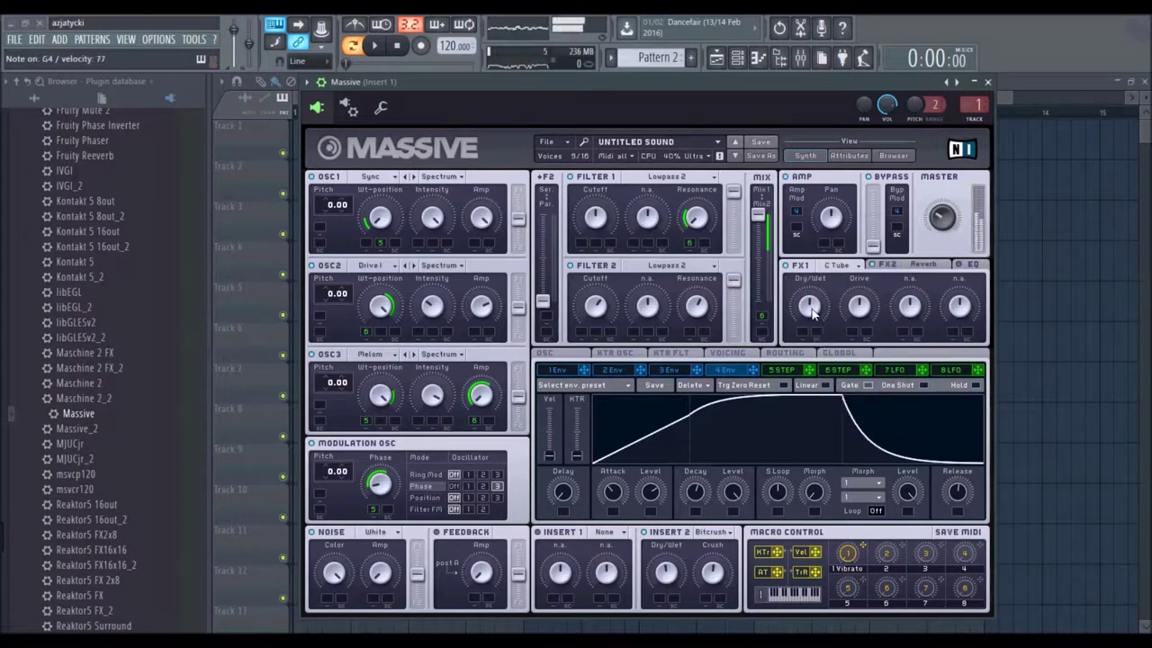
{"action": "left_click_drag", "start_coordinate": [857, 306], "coordinate": [856, 326]}
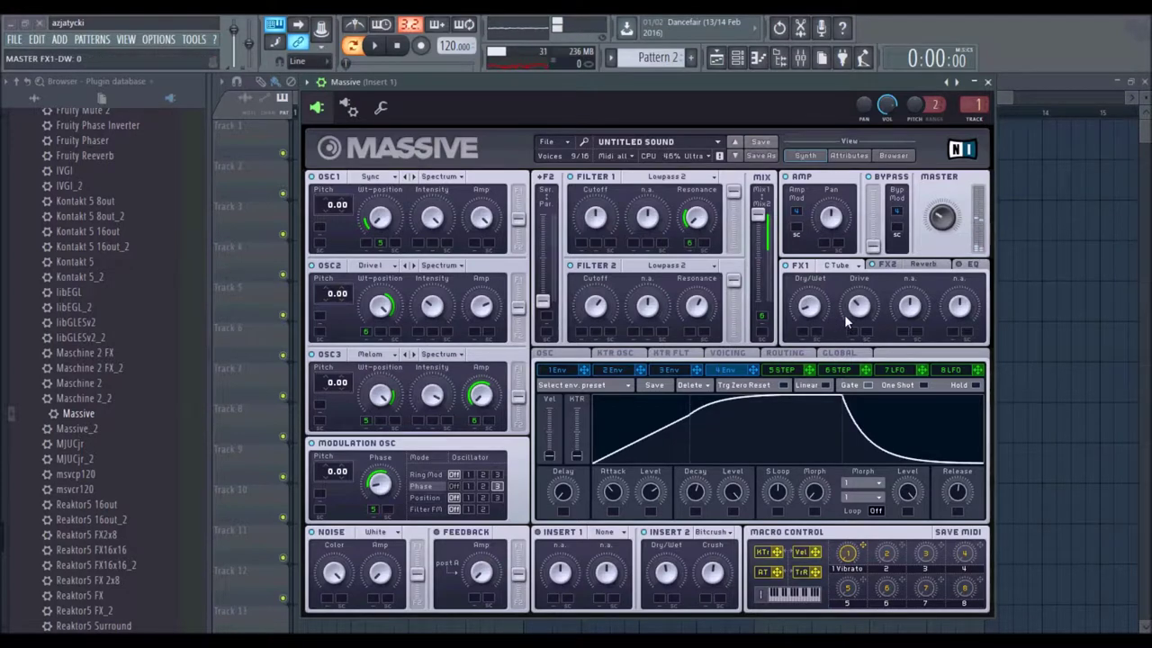
{"action": "left_click", "coordinate": [860, 308]}
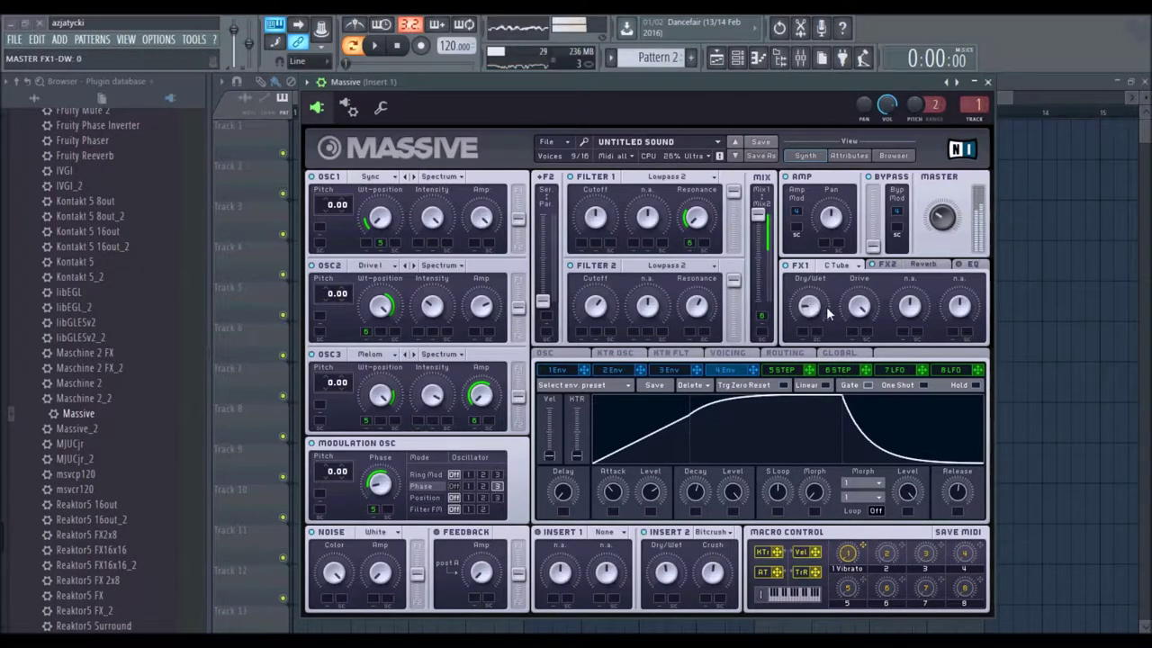
{"action": "left_click", "coordinate": [809, 313]}
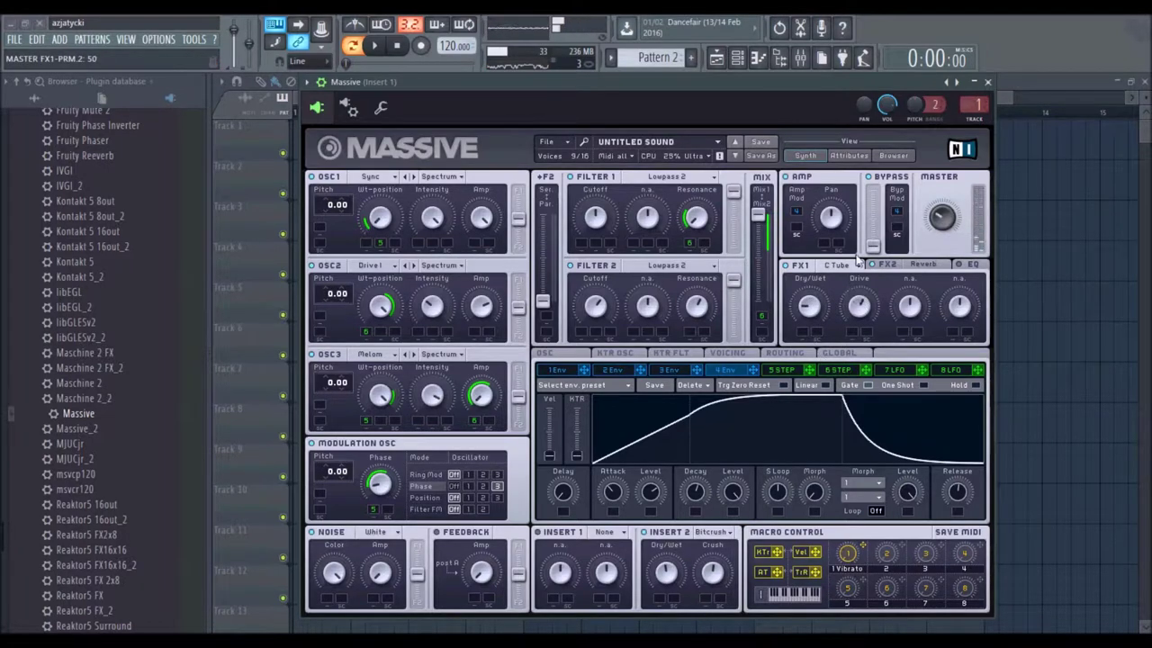
{"action": "left_click_drag", "start_coordinate": [819, 304], "coordinate": [815, 315]}
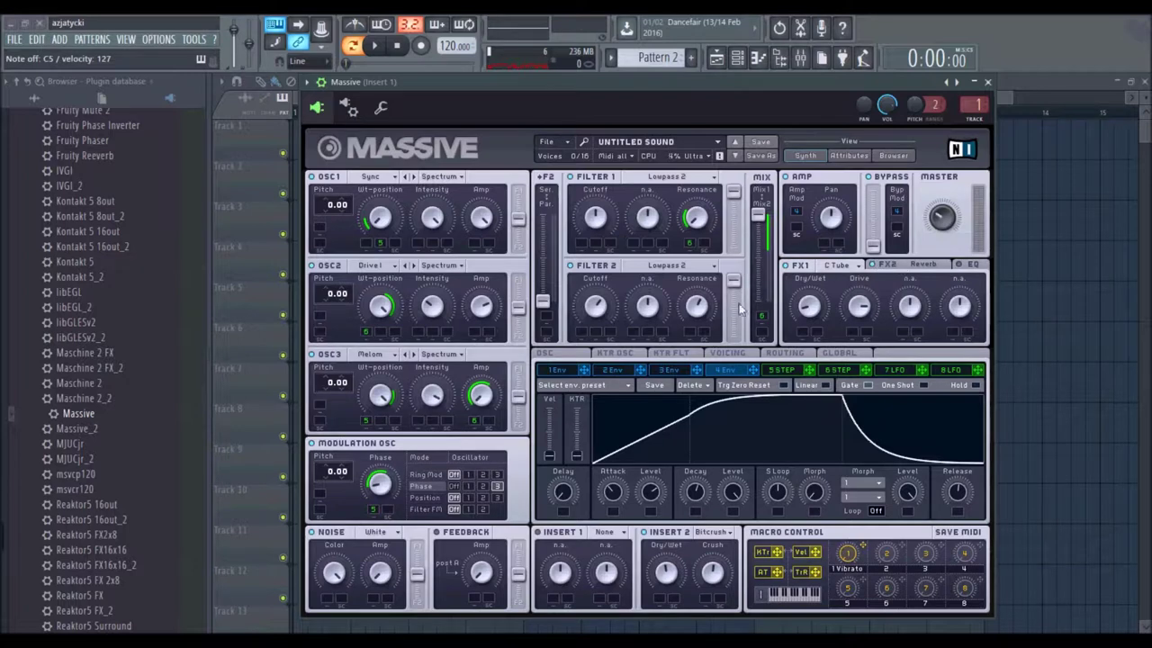
Step: Modulate Filter 2's Resonance with stepper 5
{"action": "left_click", "coordinate": [760, 214]}
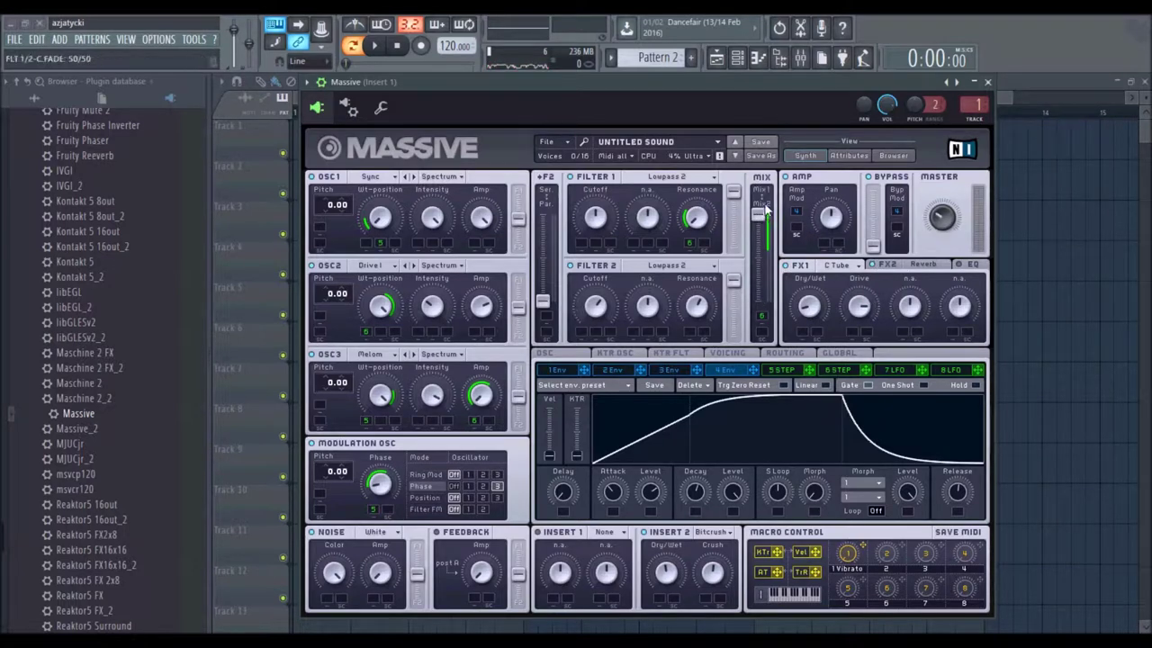
{"action": "left_click", "coordinate": [788, 371]}
{"action": "mouse_move", "coordinate": [688, 337]}
{"action": "left_mouse_down"}
{"action": "mouse_move", "coordinate": [698, 314]}
{"action": "mouse_move", "coordinate": [693, 334]}
{"action": "left_mouse_up"}
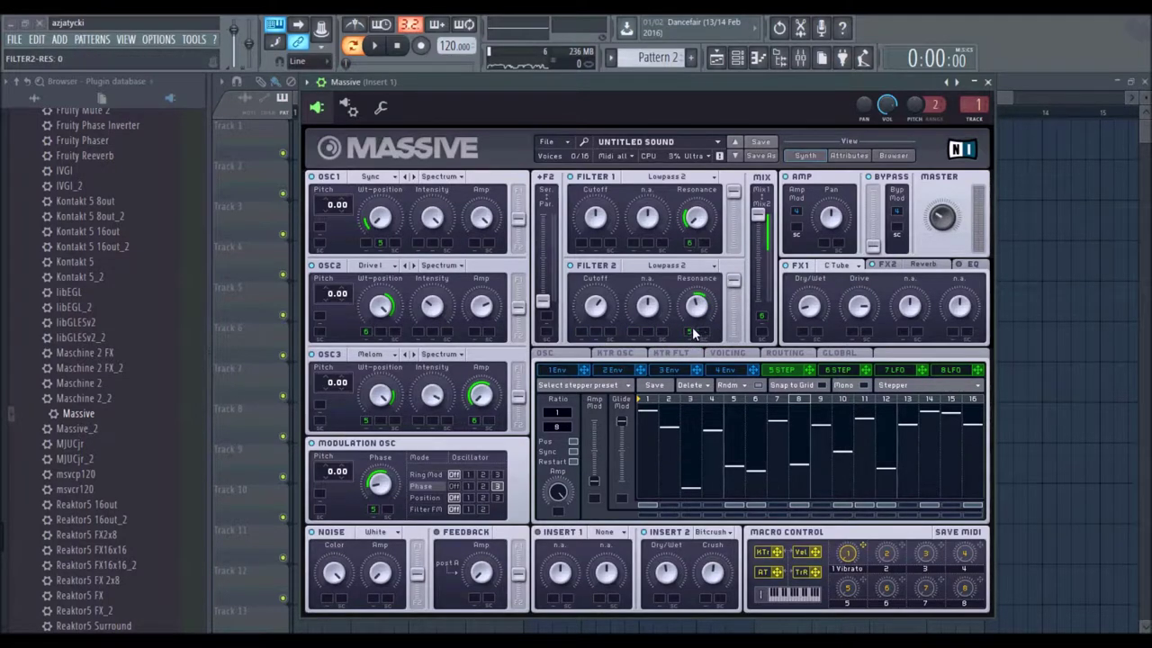
{"action": "key", "text": "b"}
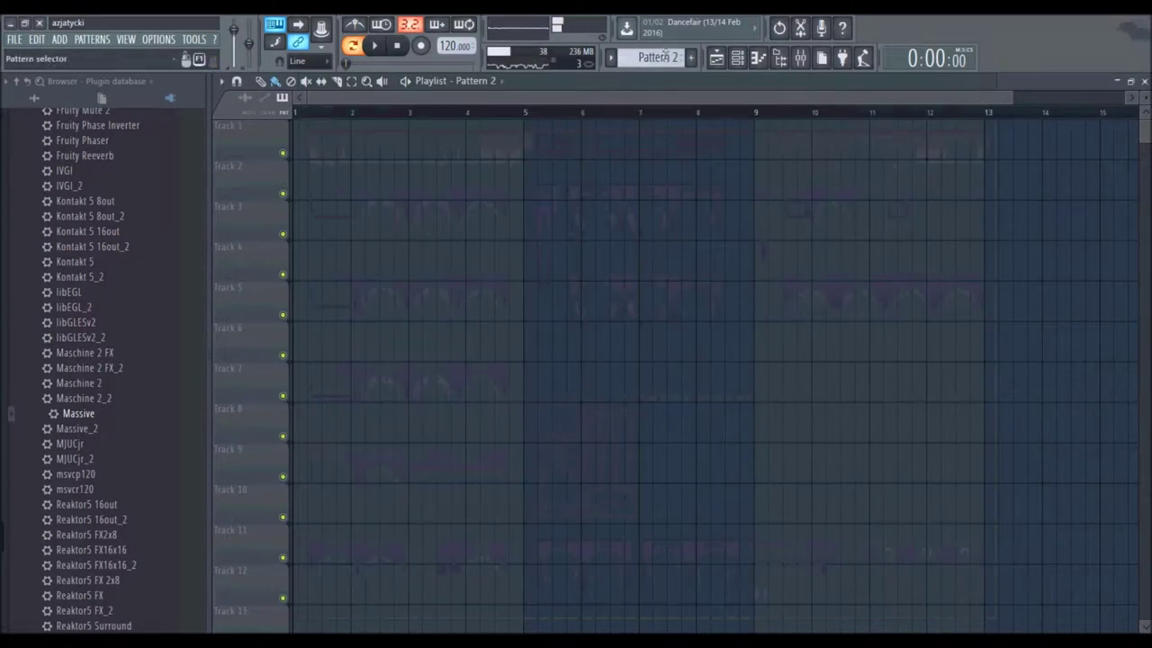
Step: Show the channel rack and reopen the Massive instrument from its channel
{"action": "left_click", "coordinate": [736, 59]}
{"action": "left_click", "coordinate": [736, 59]}
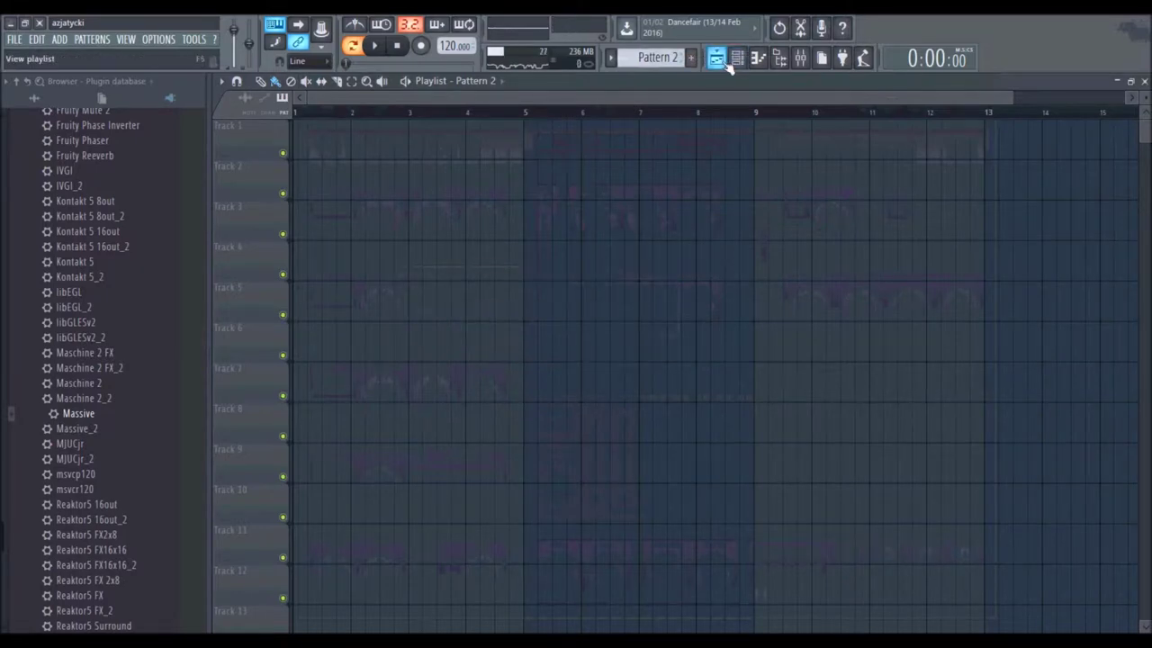
{"action": "left_click", "coordinate": [736, 59]}
{"action": "left_click", "coordinate": [474, 309]}
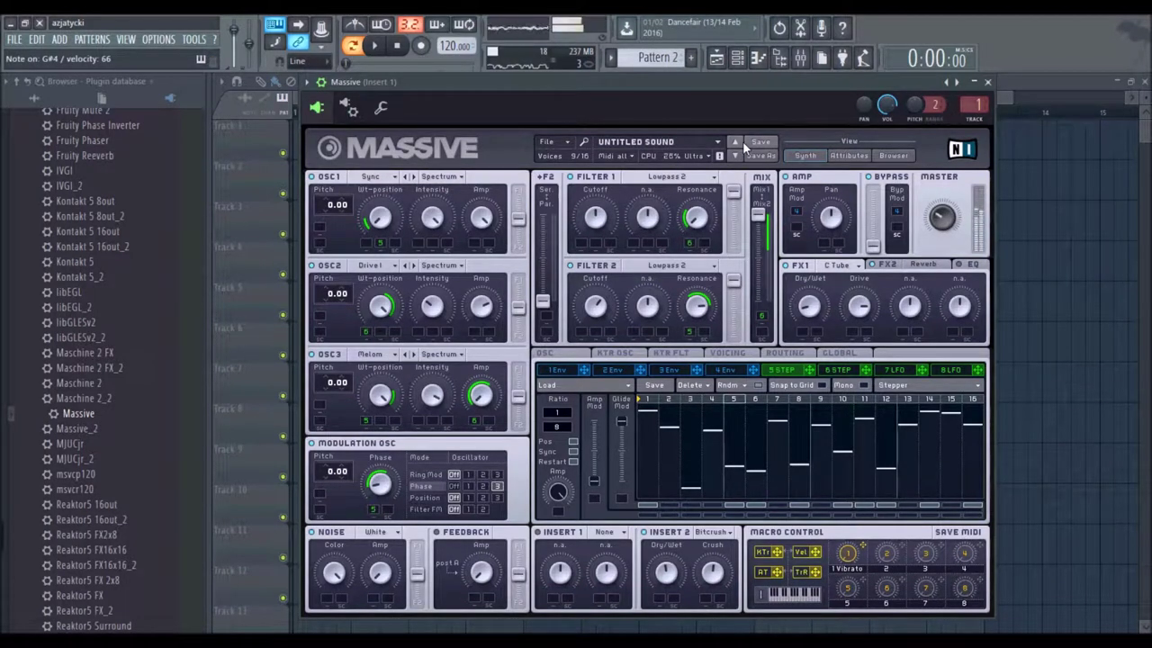
Step: Close the Massive window and open the piano roll for its channel
{"action": "left_click", "coordinate": [987, 81]}
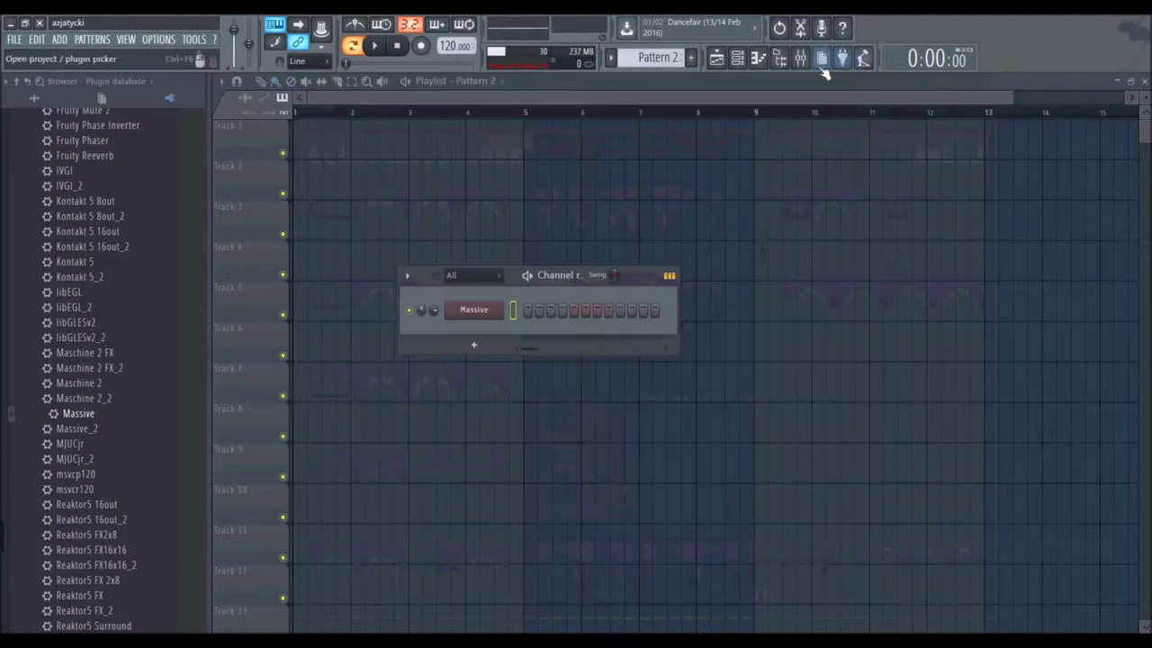
{"action": "right_click", "coordinate": [495, 310]}
{"action": "left_click", "coordinate": [533, 312]}
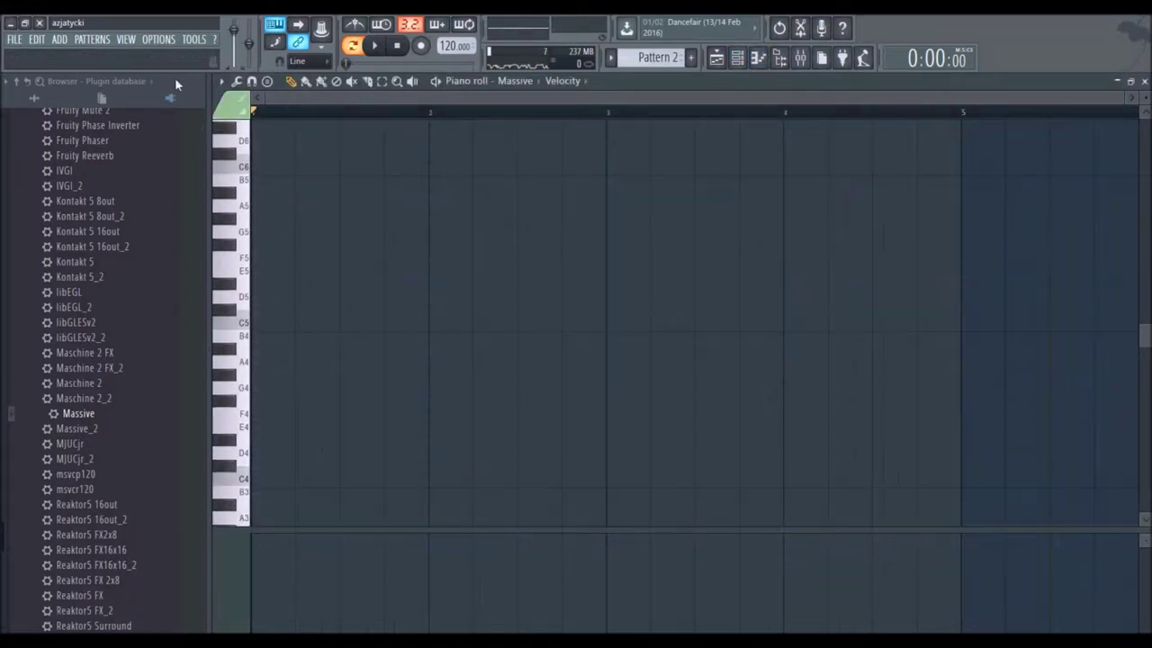
{"action": "left_click", "coordinate": [164, 40]}
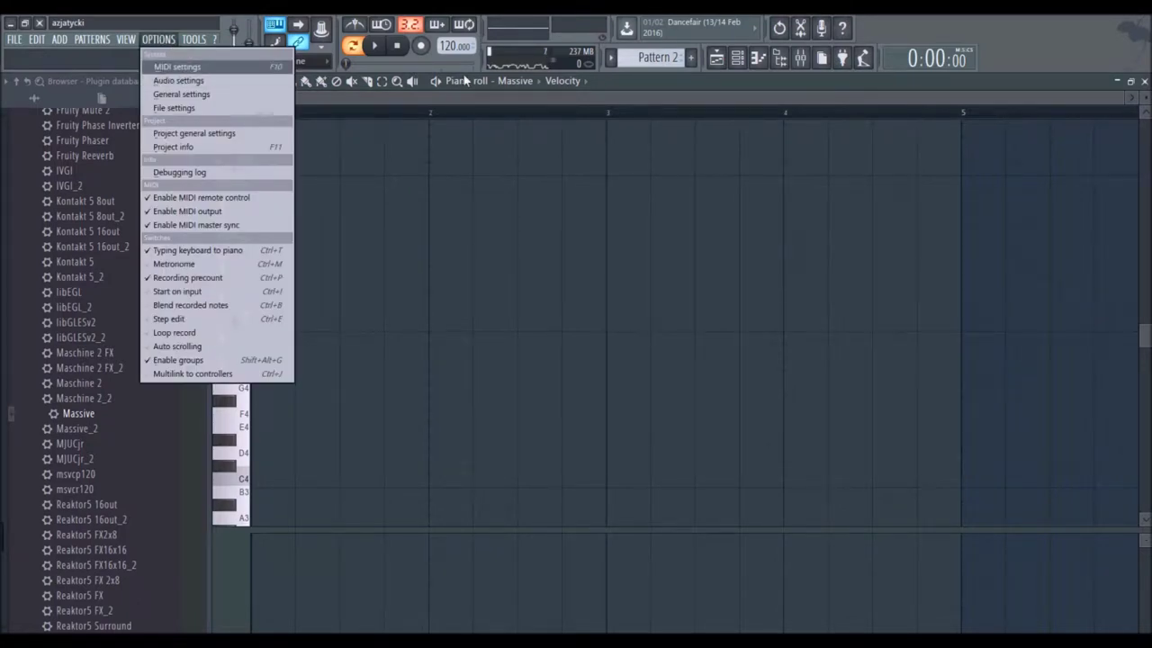
{"action": "left_click", "coordinate": [448, 104]}
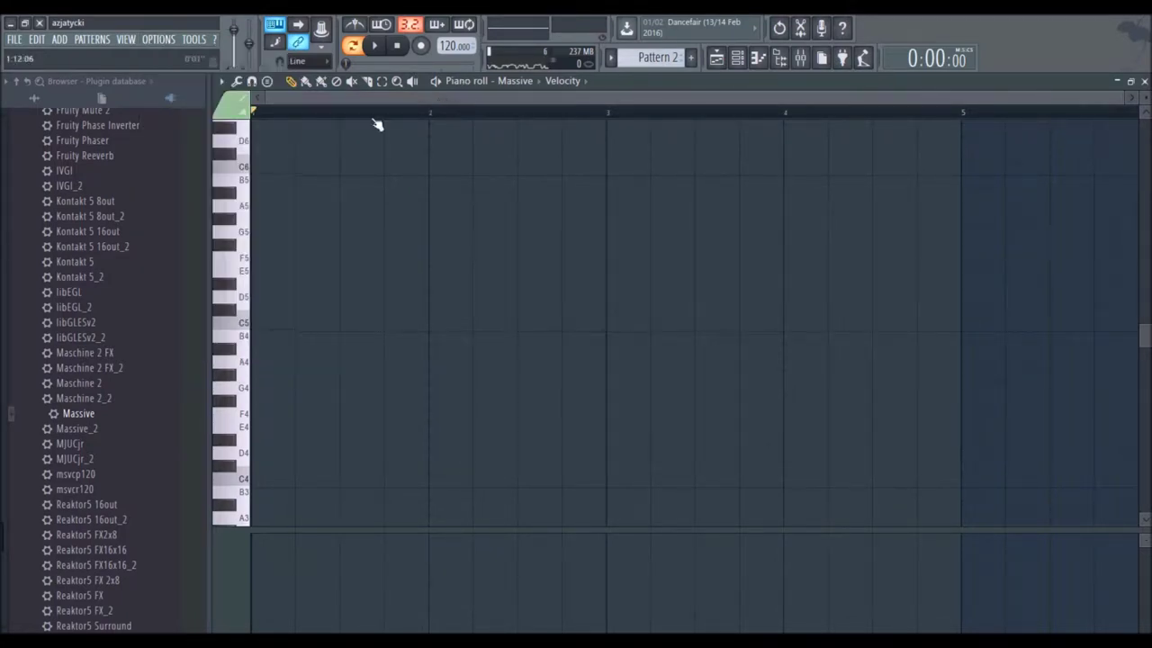
Step: Draw an E4 note at the start of bar 1, start playback and lengthen the note to one full bar
{"action": "scroll", "coordinate": [366, 97], "scroll_direction": "up", "scroll_amount": 2}
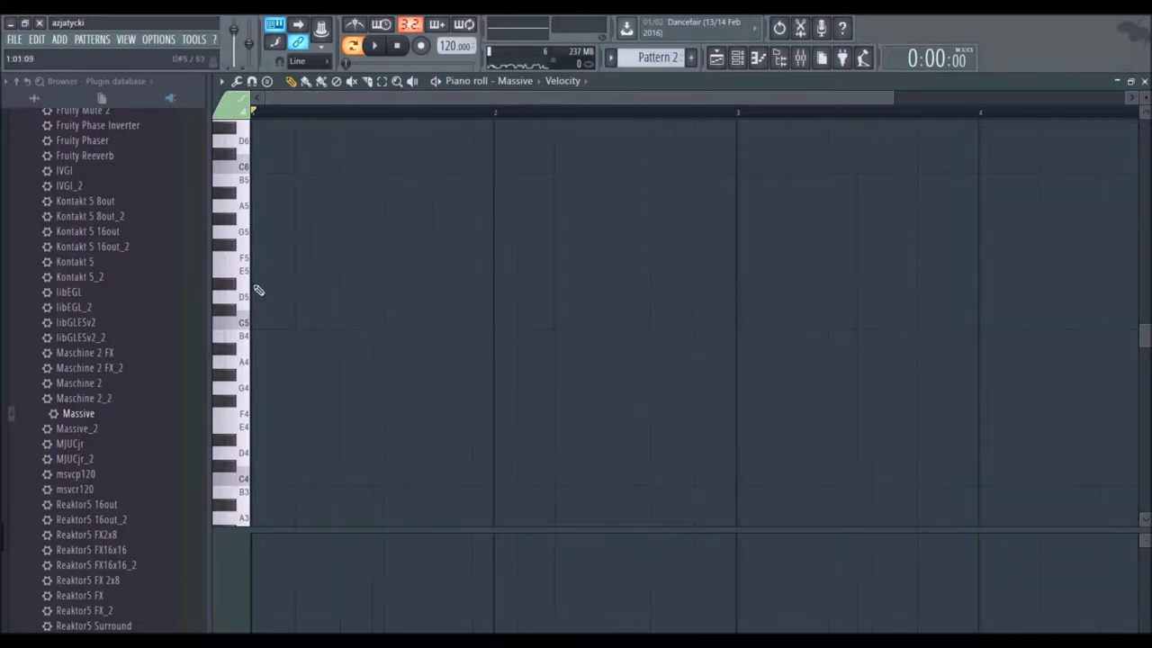
{"action": "scroll", "coordinate": [282, 383], "scroll_direction": "down", "scroll_amount": 3}
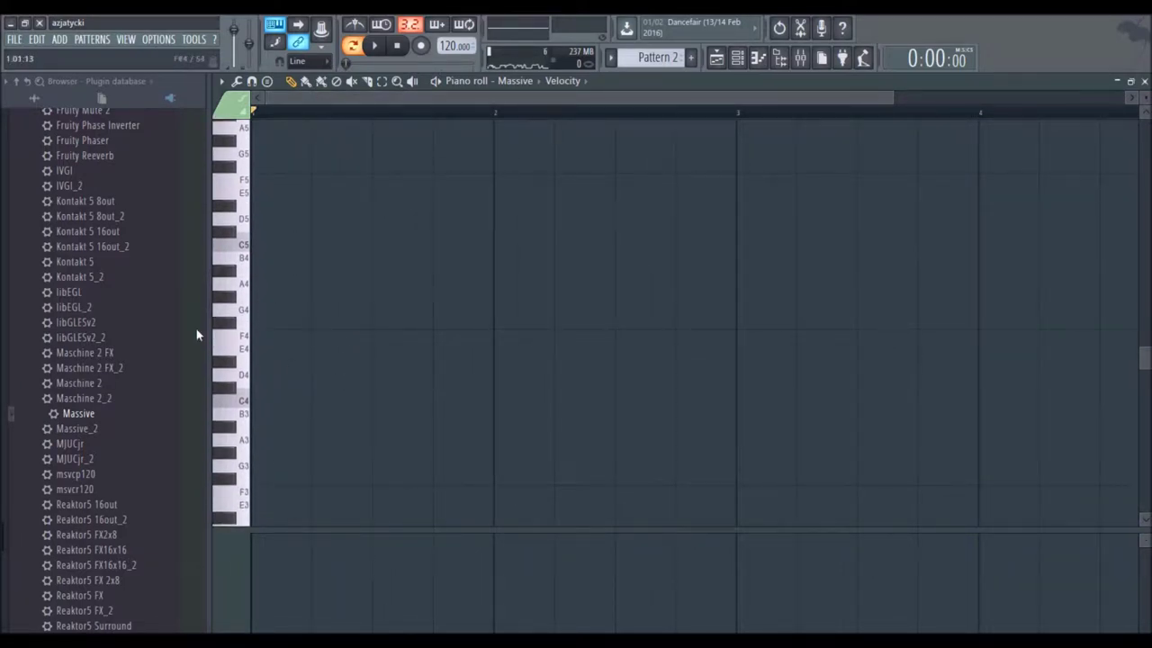
{"action": "left_click", "coordinate": [243, 358]}
{"action": "left_click", "coordinate": [260, 351]}
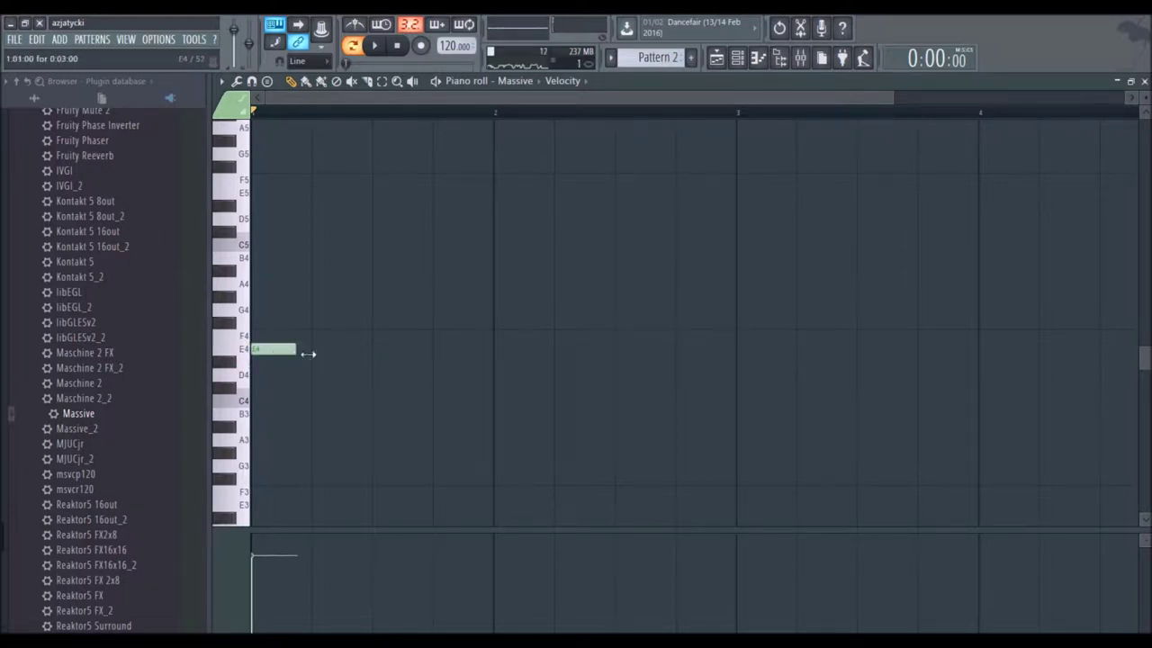
{"action": "left_click_drag", "start_coordinate": [308, 353], "coordinate": [363, 354]}
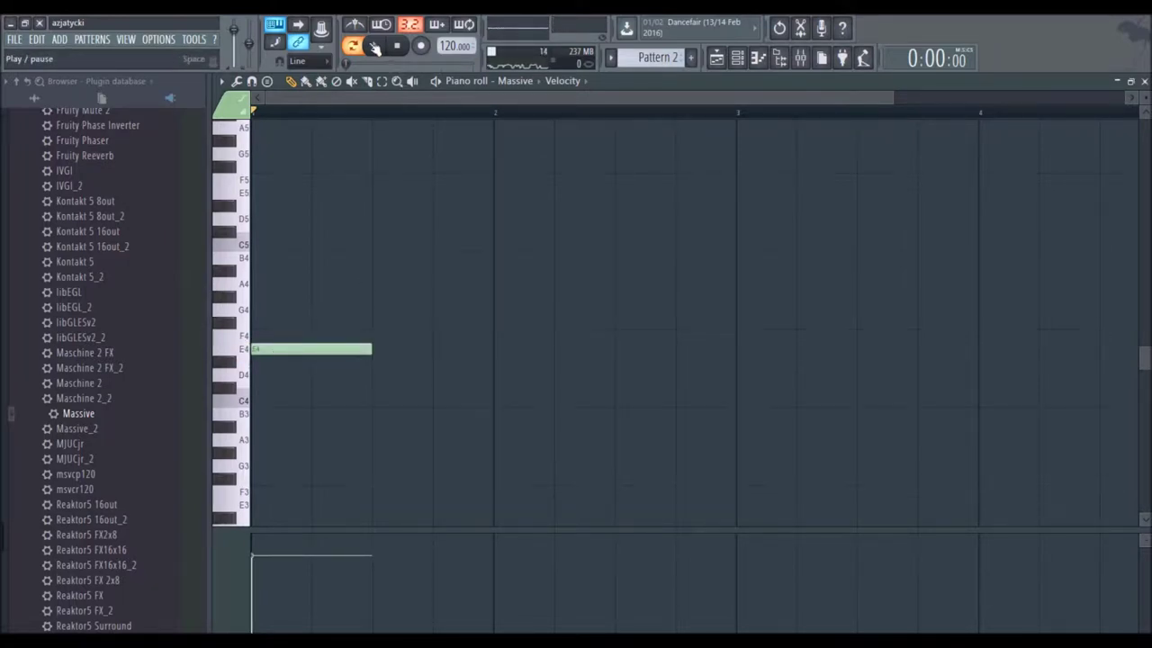
{"action": "left_click", "coordinate": [374, 47]}
{"action": "left_click_drag", "start_coordinate": [373, 350], "coordinate": [494, 353]}
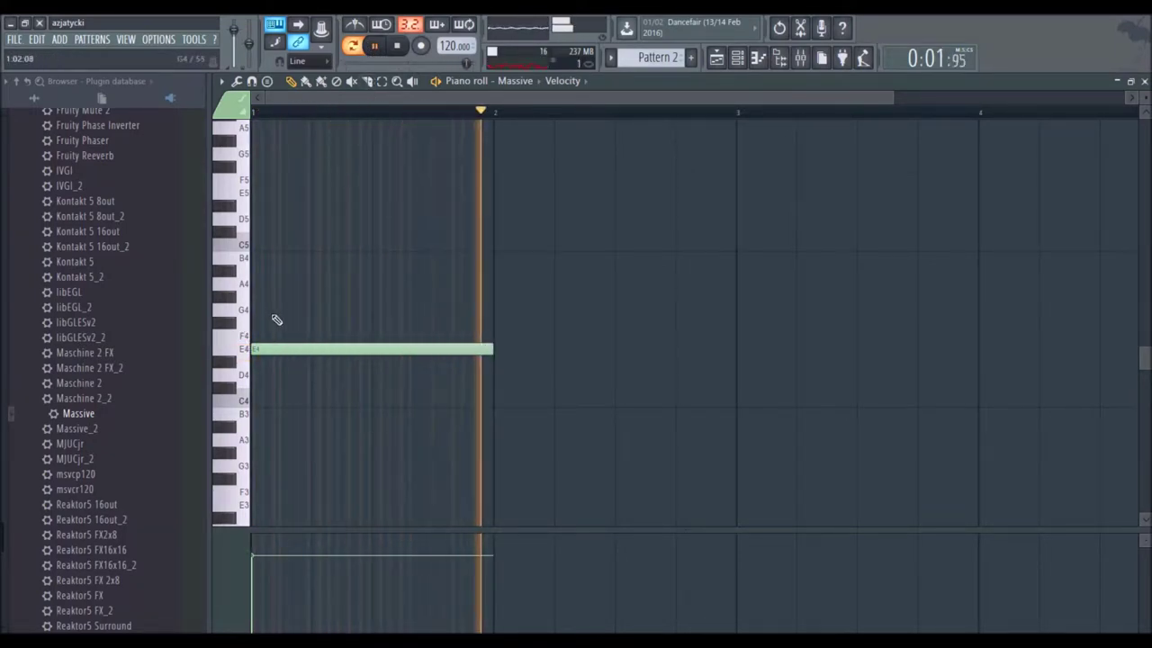
Step: Build the bar 1 chord by adding one-bar B4 and G5 notes above the E4, and stop playback after listening
{"action": "scroll", "coordinate": [277, 319], "scroll_direction": "up", "scroll_amount": 1}
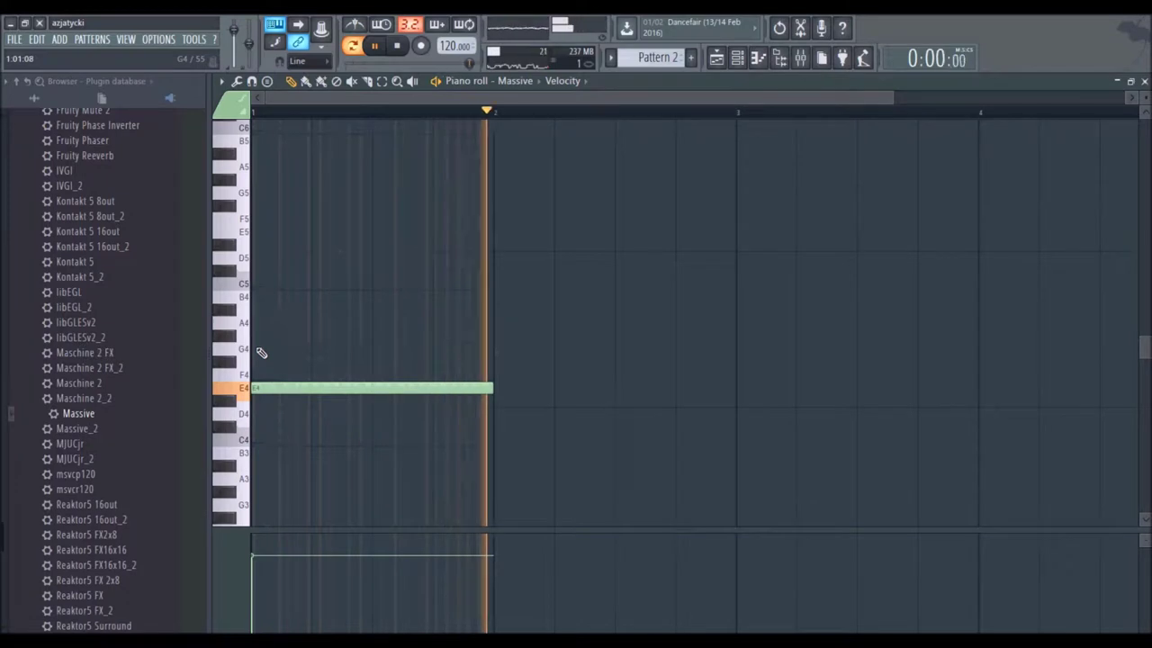
{"action": "left_click", "coordinate": [256, 350]}
{"action": "right_click", "coordinate": [279, 350]}
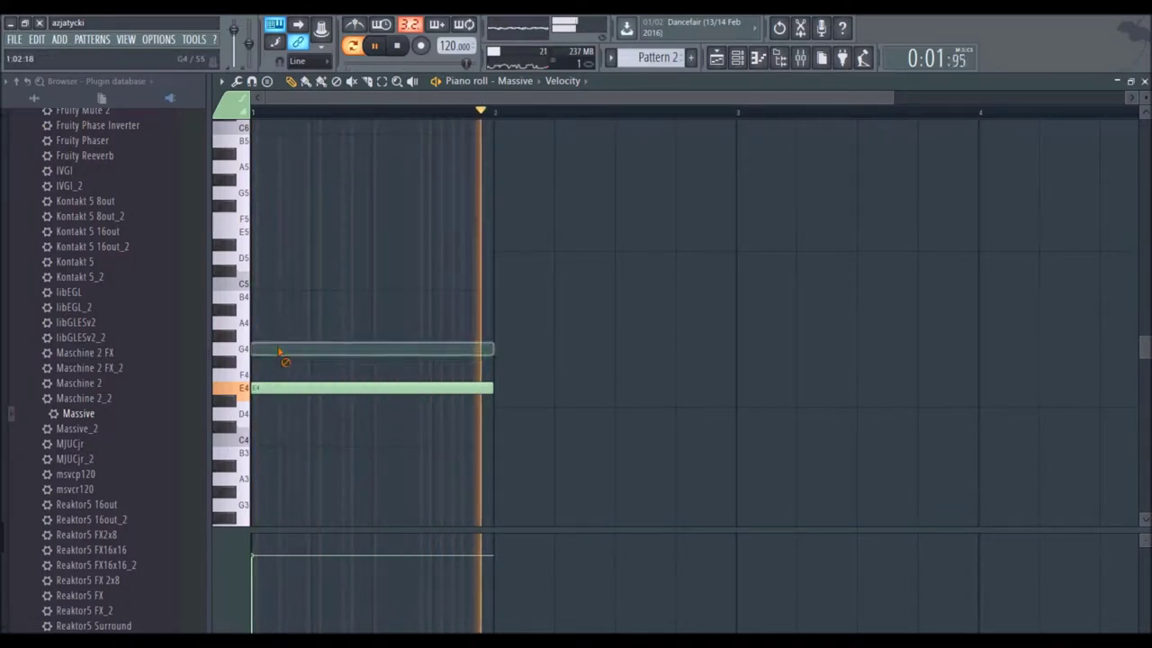
{"action": "left_click", "coordinate": [285, 284]}
{"action": "left_click_drag", "start_coordinate": [285, 286], "coordinate": [282, 298]}
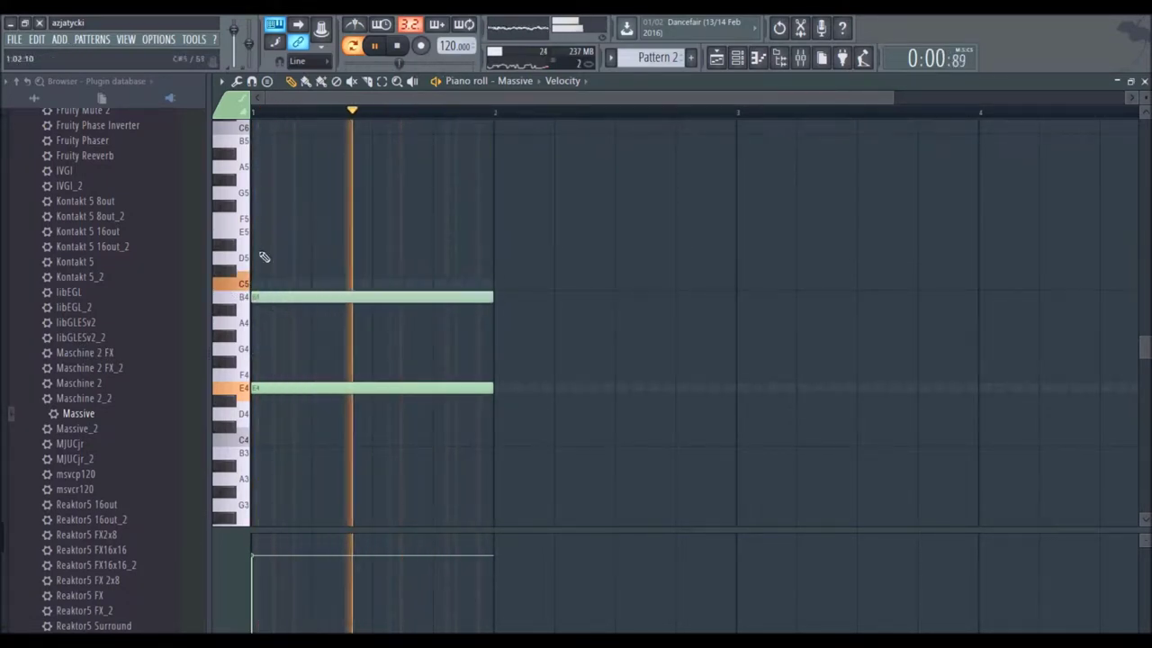
{"action": "left_click", "coordinate": [259, 194]}
{"action": "scroll", "coordinate": [324, 113], "scroll_direction": "down", "scroll_amount": 1}
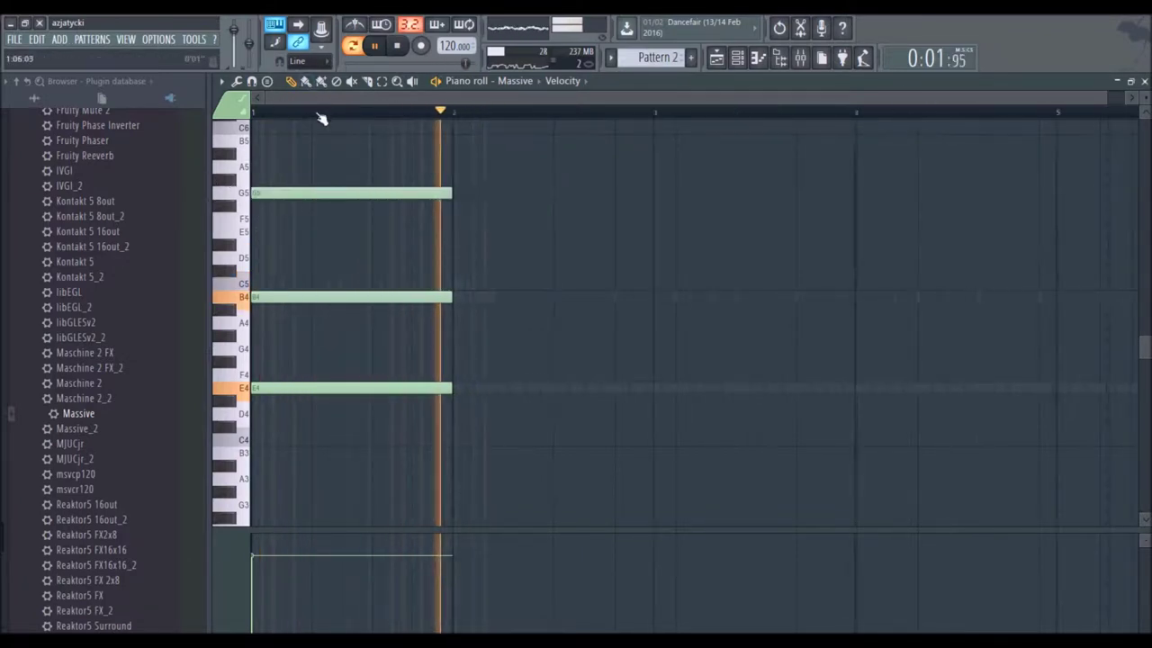
{"action": "scroll", "coordinate": [321, 115], "scroll_direction": "down", "scroll_amount": 1}
{"action": "scroll", "coordinate": [406, 228], "scroll_direction": "down", "scroll_amount": 2}
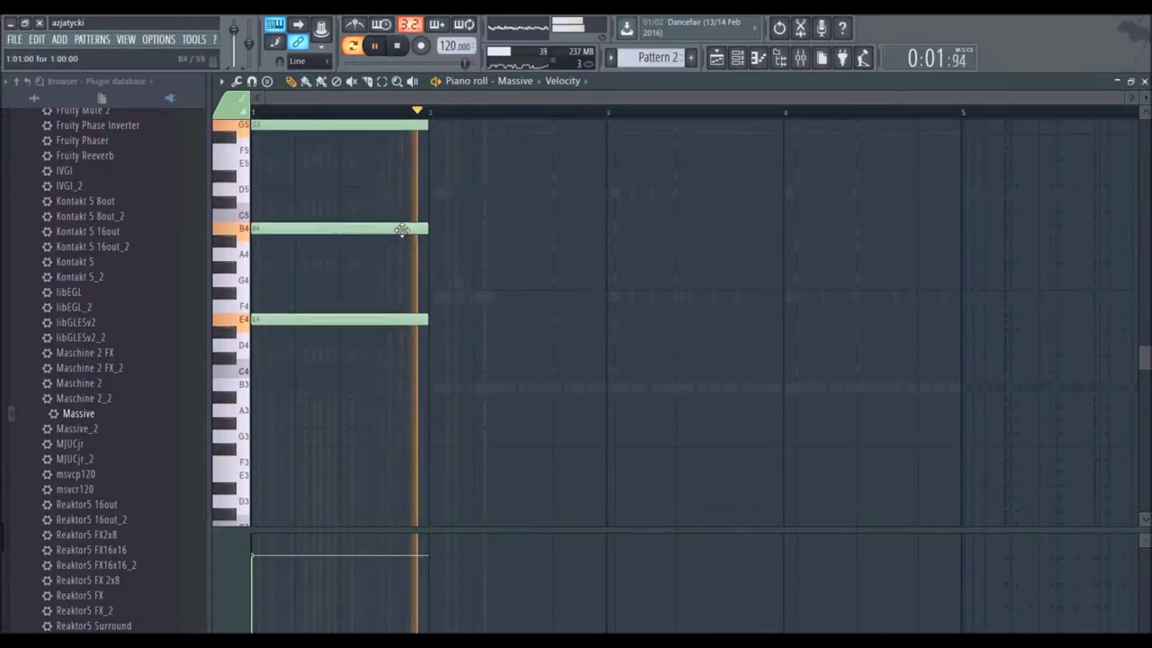
{"action": "scroll", "coordinate": [402, 229], "scroll_direction": "up", "scroll_amount": 1}
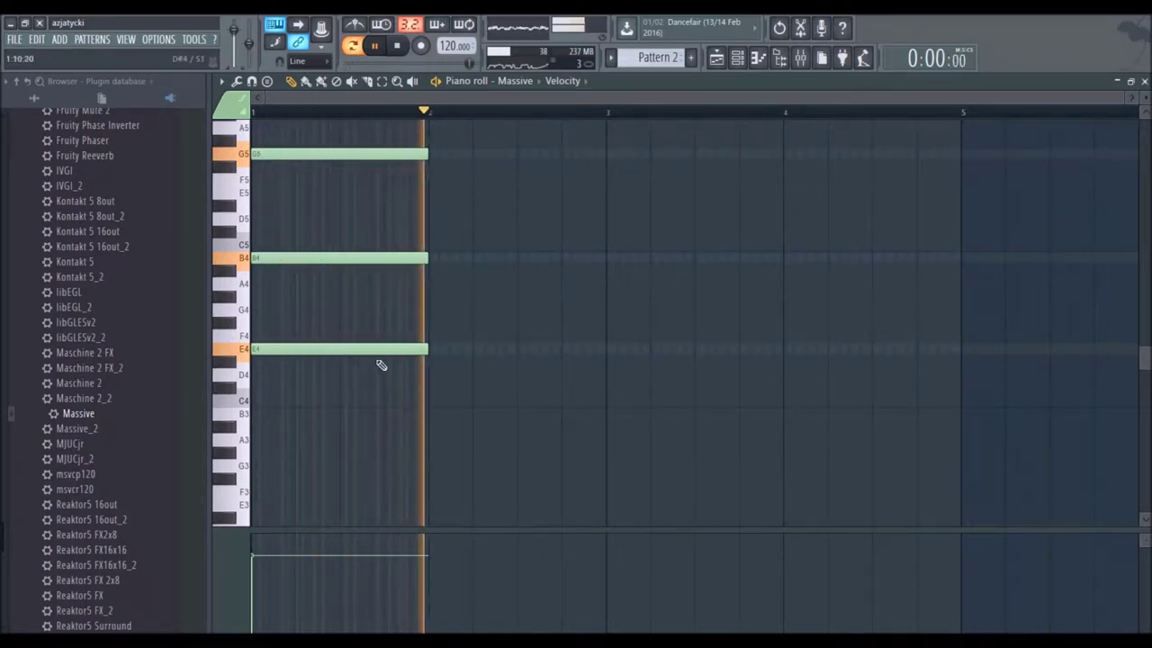
{"action": "key", "text": "space"}
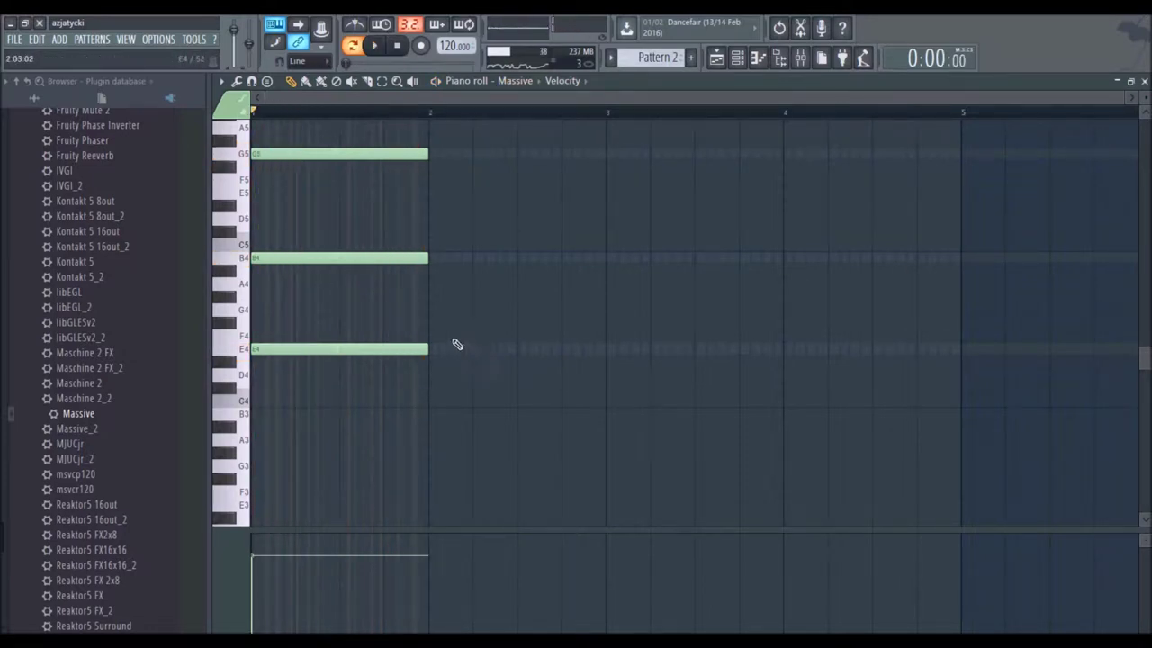
Step: Place one-bar E4 and B4 notes at the start of bar 2
{"action": "left_click", "coordinate": [440, 350]}
{"action": "left_click_drag", "start_coordinate": [481, 342], "coordinate": [473, 349]}
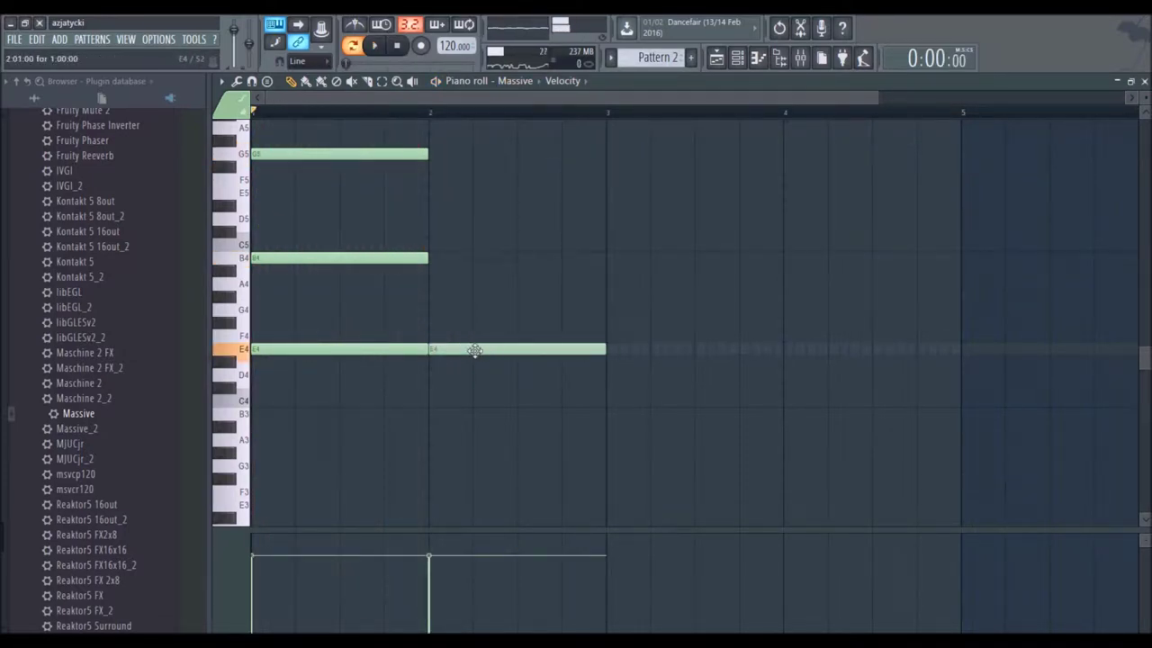
{"action": "left_click", "coordinate": [438, 259]}
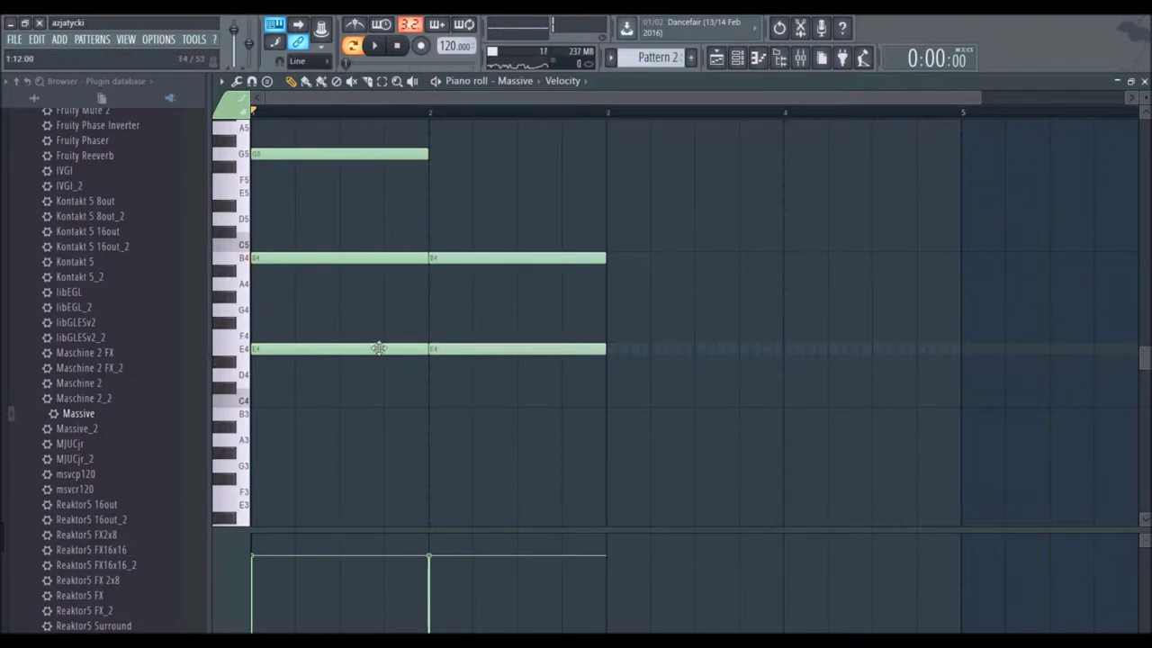
Step: Try F4 and F5 in the bar 2 chord, delete both notes and put the one-bar E4 back
{"action": "left_click", "coordinate": [288, 350]}
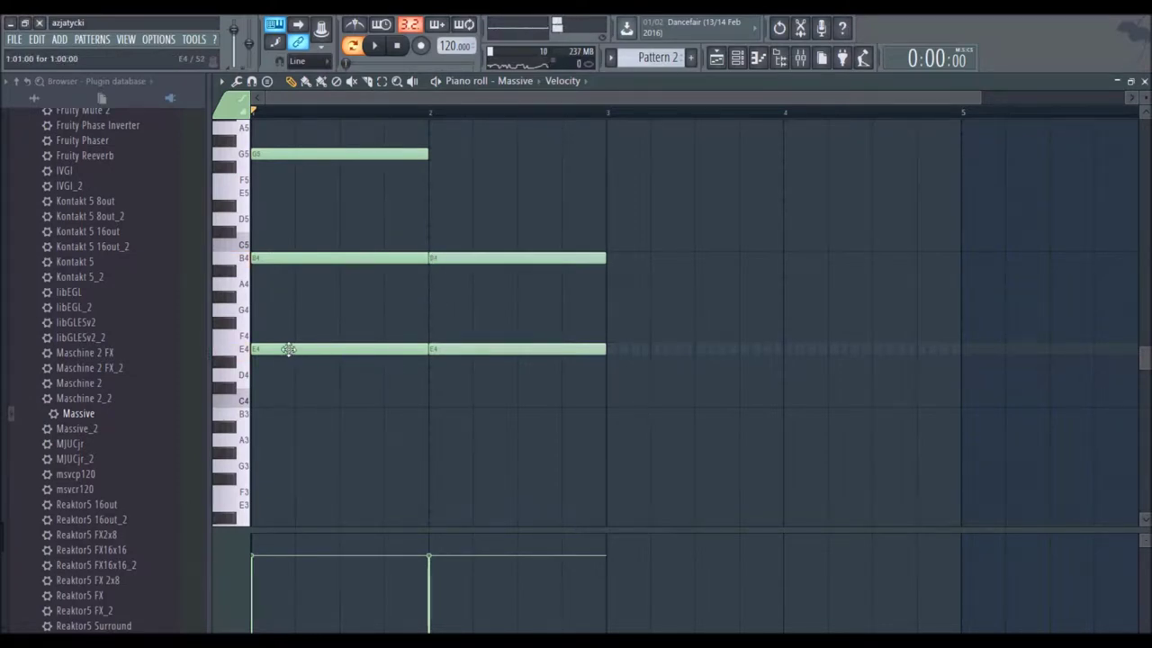
{"action": "left_click", "coordinate": [463, 345]}
{"action": "left_click_drag", "start_coordinate": [462, 342], "coordinate": [450, 329]}
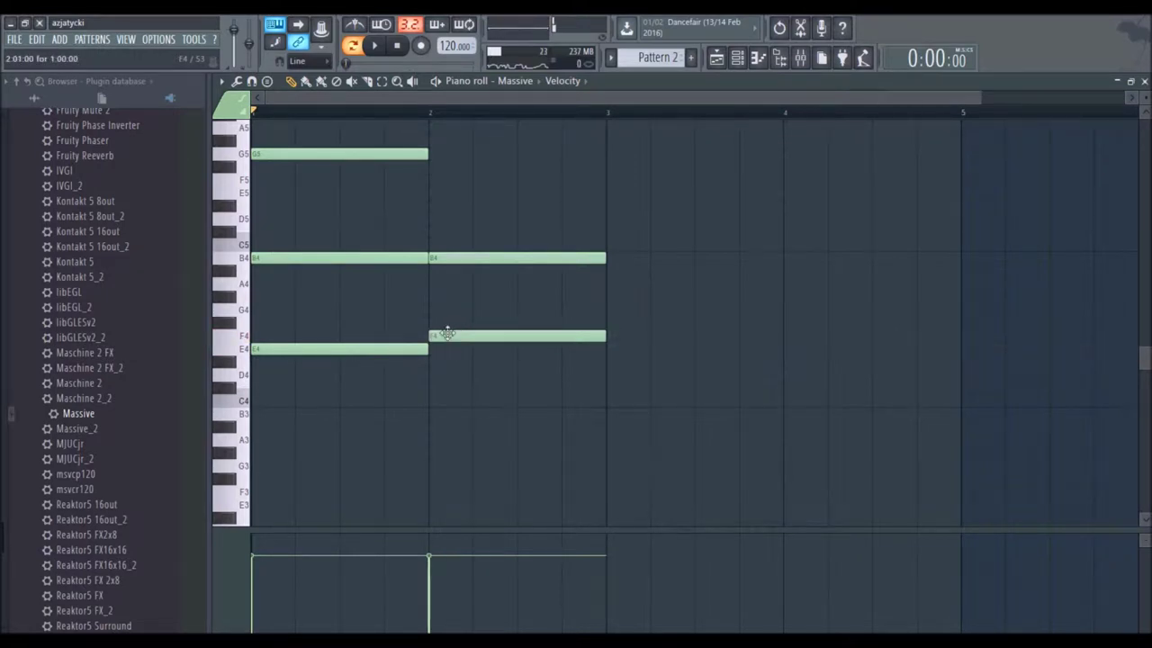
{"action": "left_click", "coordinate": [432, 179]}
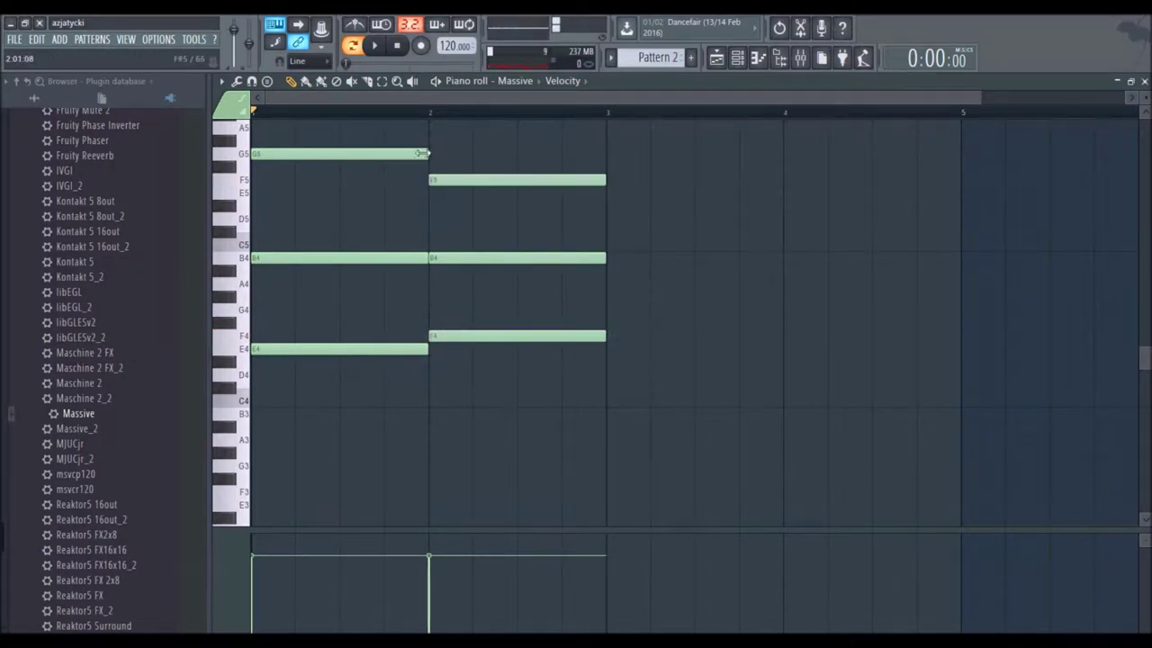
{"action": "right_click", "coordinate": [448, 179]}
{"action": "right_click", "coordinate": [459, 334]}
{"action": "left_click", "coordinate": [433, 348]}
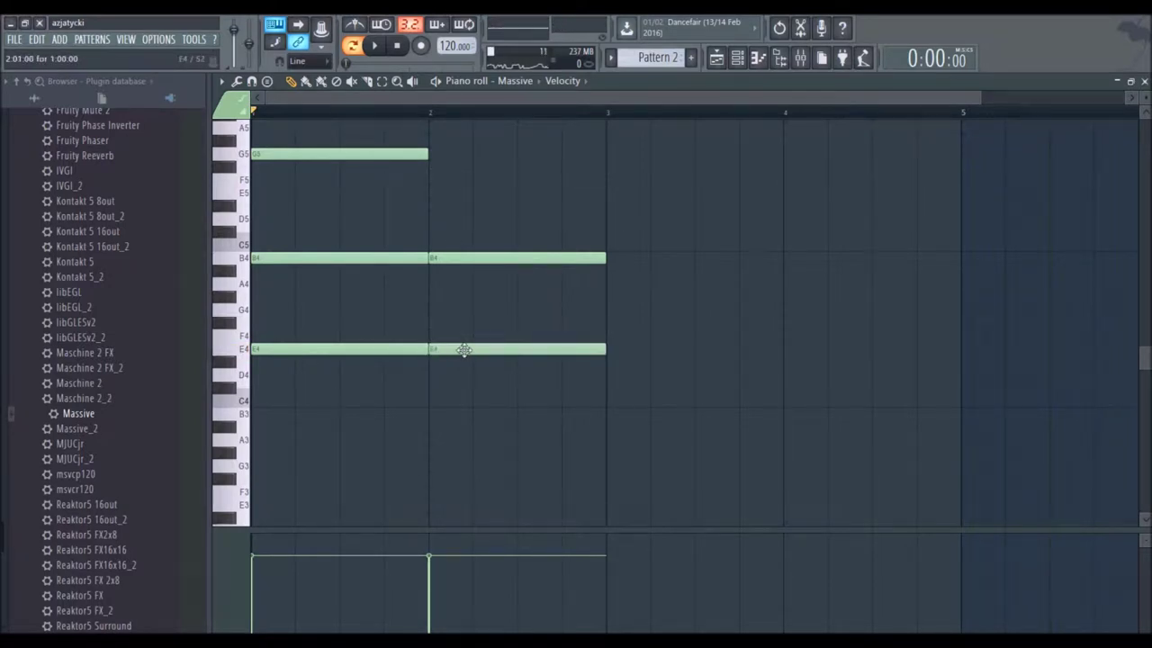
Step: Complete the bar 2 chord with a one-bar G5 note and play back both bars
{"action": "left_click", "coordinate": [438, 161]}
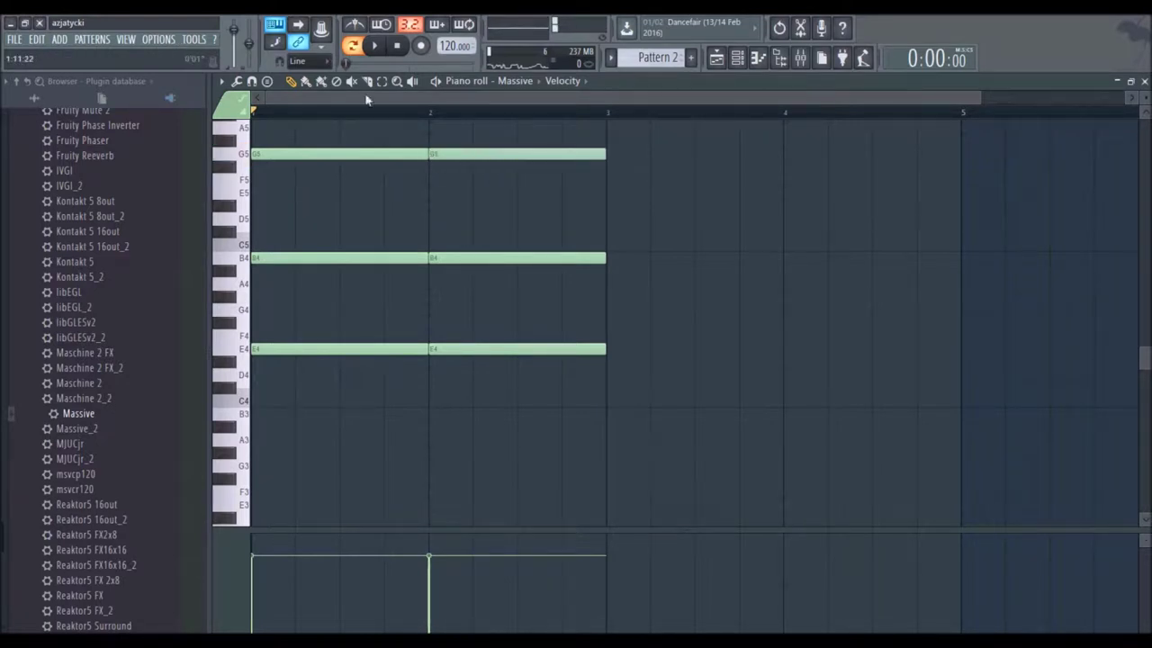
{"action": "left_click", "coordinate": [374, 45]}
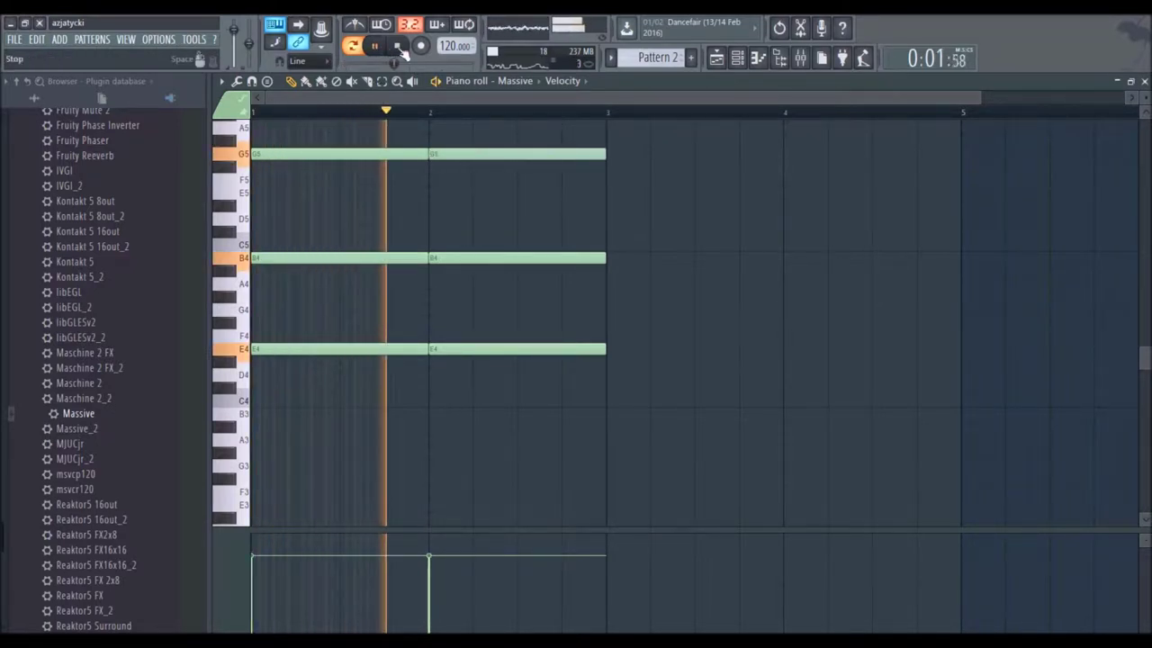
{"action": "scroll", "coordinate": [387, 100], "scroll_direction": "down", "scroll_amount": 1}
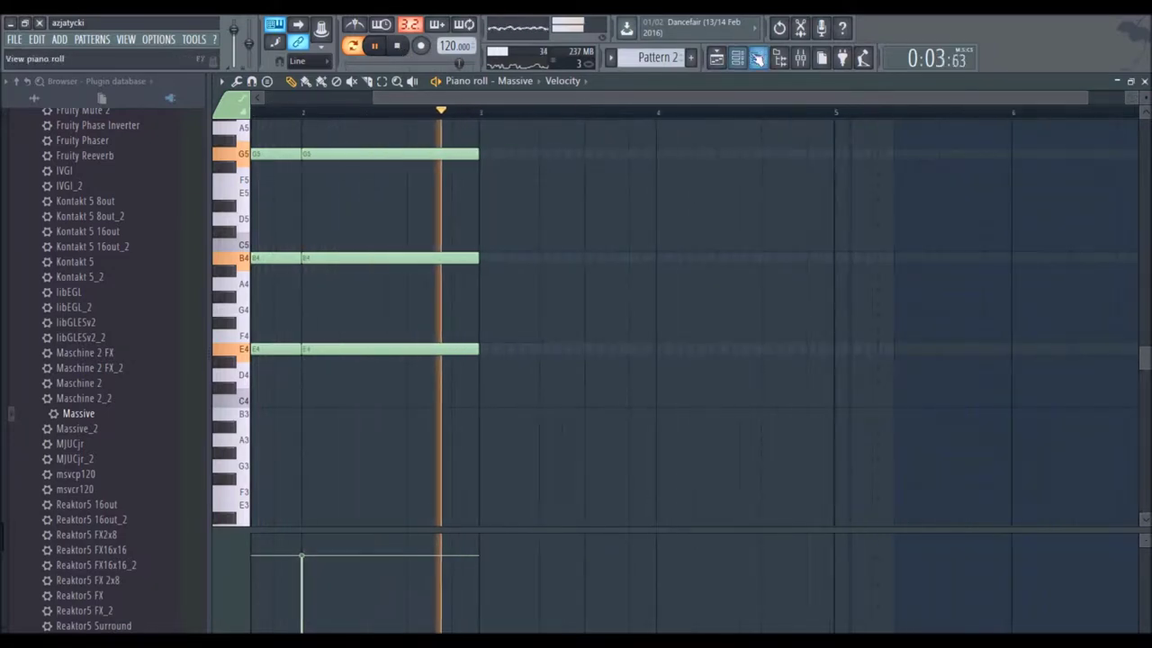
{"action": "scroll", "coordinate": [367, 114], "scroll_direction": "down", "scroll_amount": 1}
{"action": "scroll", "coordinate": [367, 113], "scroll_direction": "up", "scroll_amount": 1}
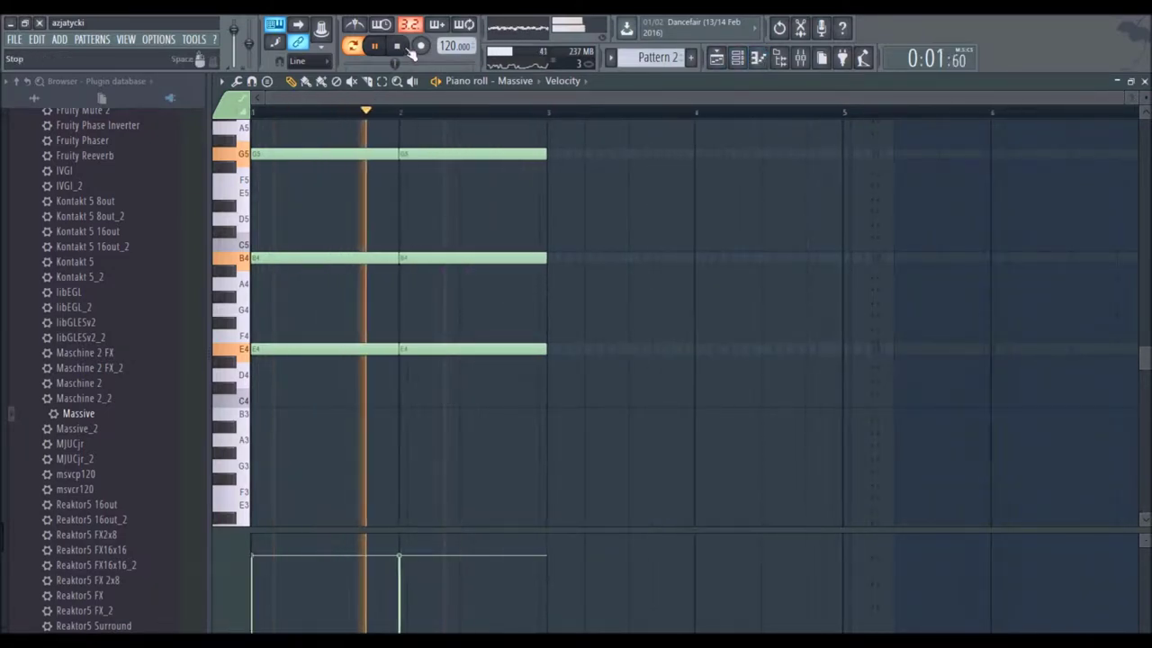
{"action": "key", "text": "space"}
Step: Reopen the Massive instrument, inspect envelope 4 and the step patterns of steppers 5 and 6, and close it again
{"action": "left_click", "coordinate": [737, 57]}
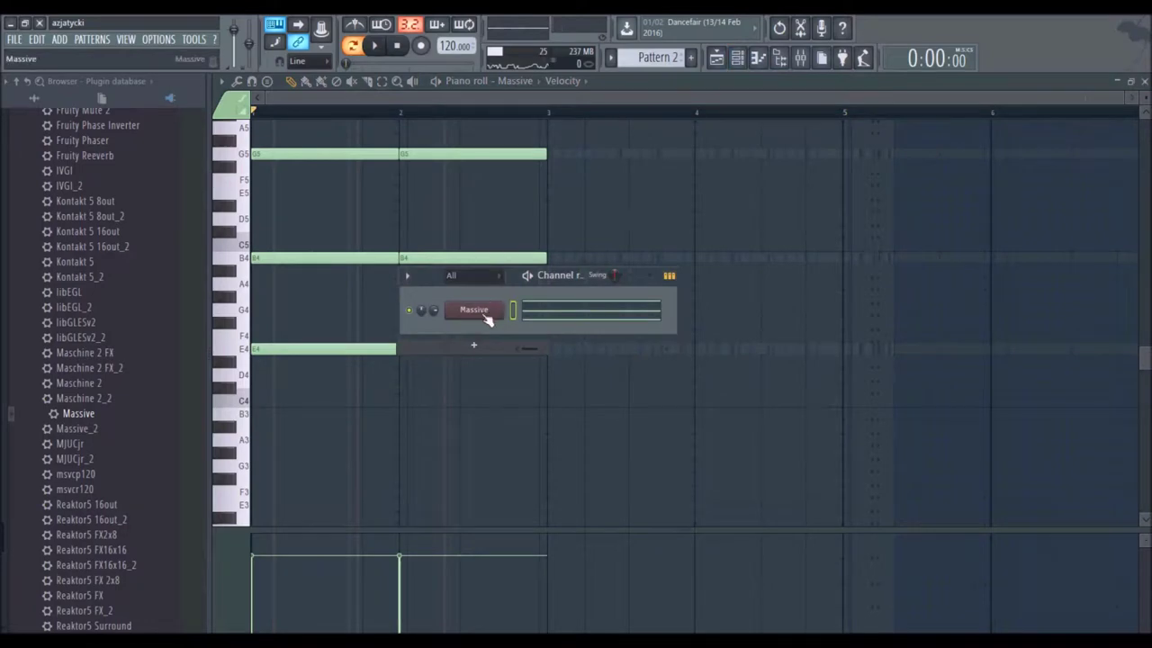
{"action": "left_click", "coordinate": [484, 312]}
{"action": "left_click", "coordinate": [727, 371]}
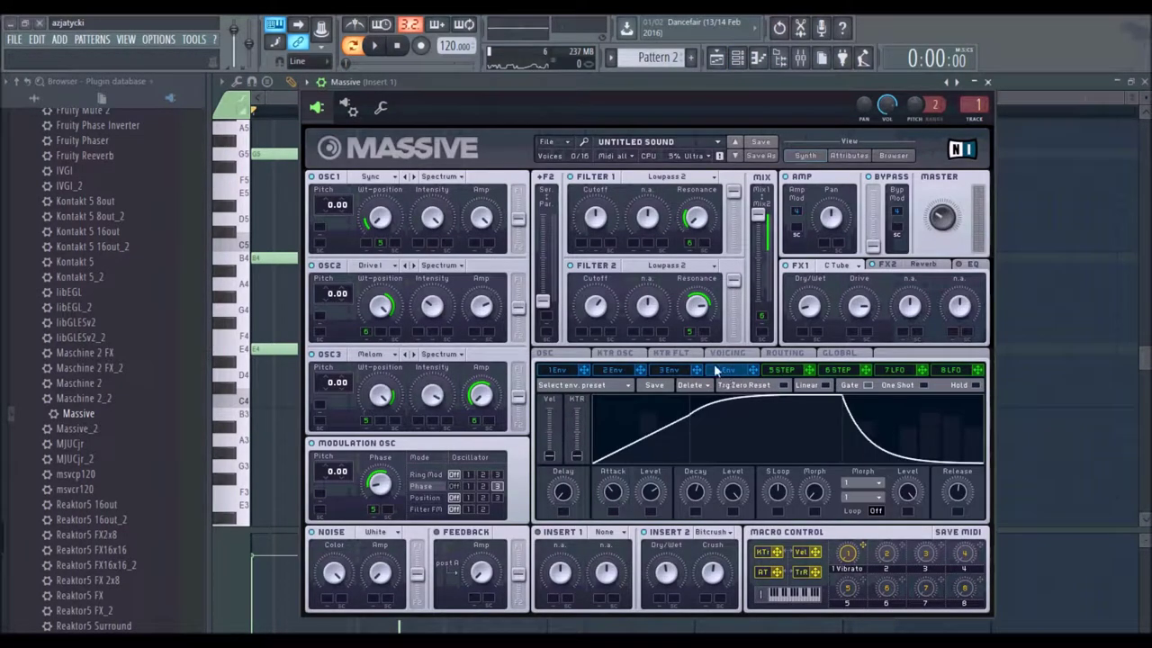
{"action": "left_click", "coordinate": [781, 371]}
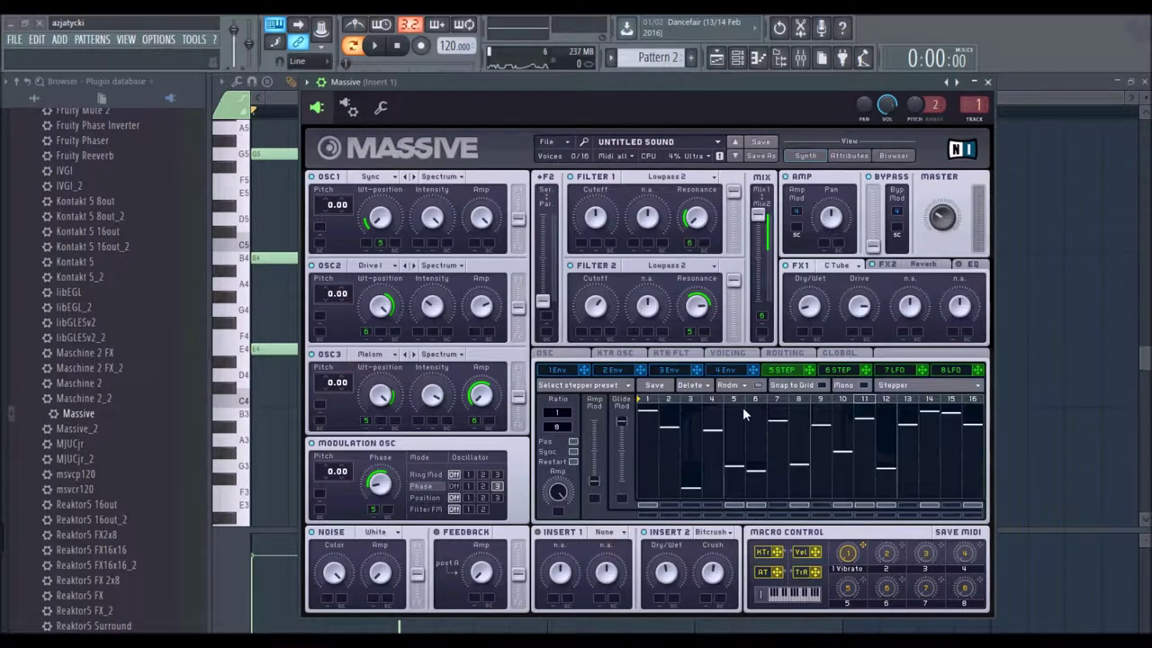
{"action": "left_click", "coordinate": [839, 370]}
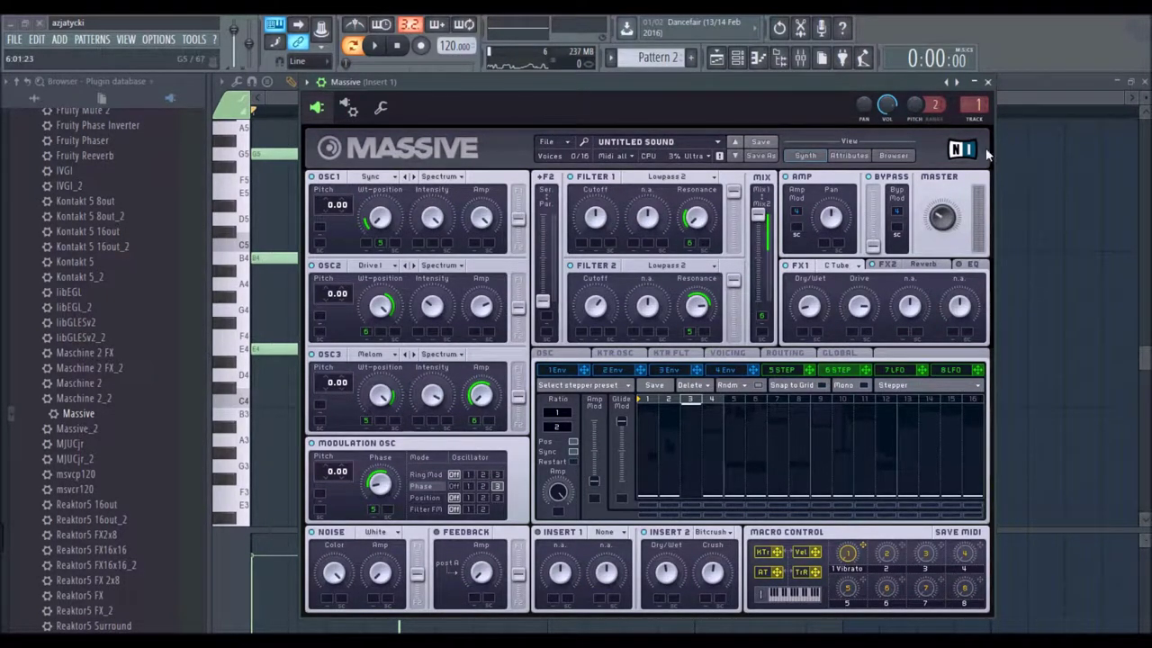
{"action": "left_click", "coordinate": [987, 81]}
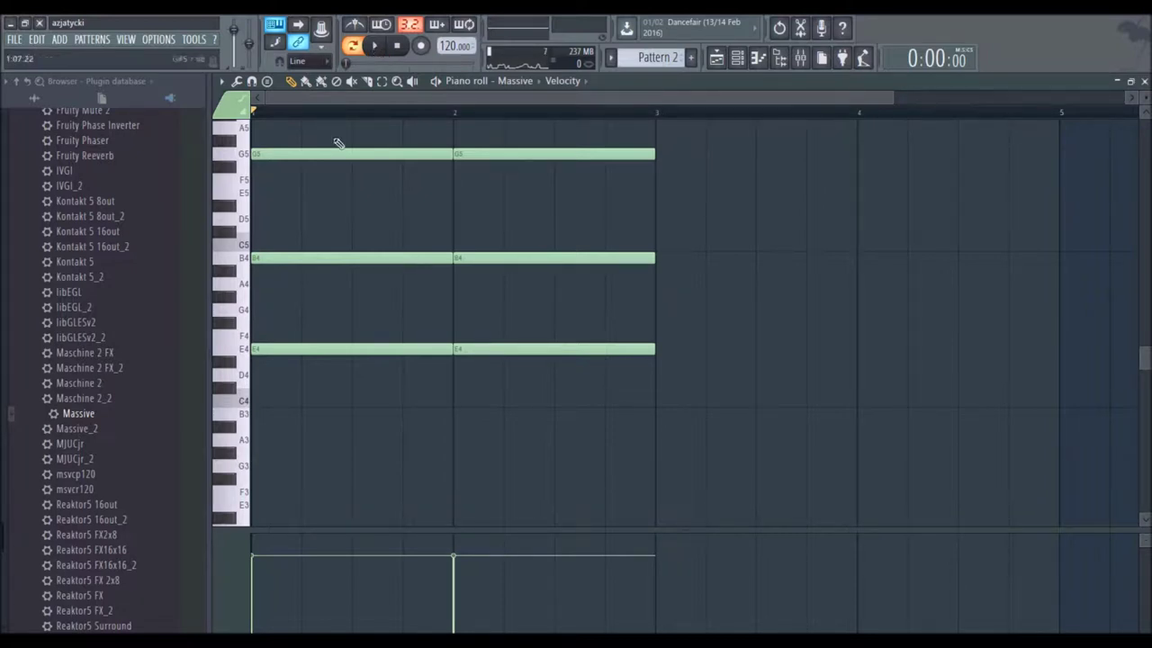
Step: Play the two-bar chord pattern in the piano roll to hear the stepper-driven rhythm
{"action": "scroll", "coordinate": [309, 110], "scroll_direction": "up", "scroll_amount": 1}
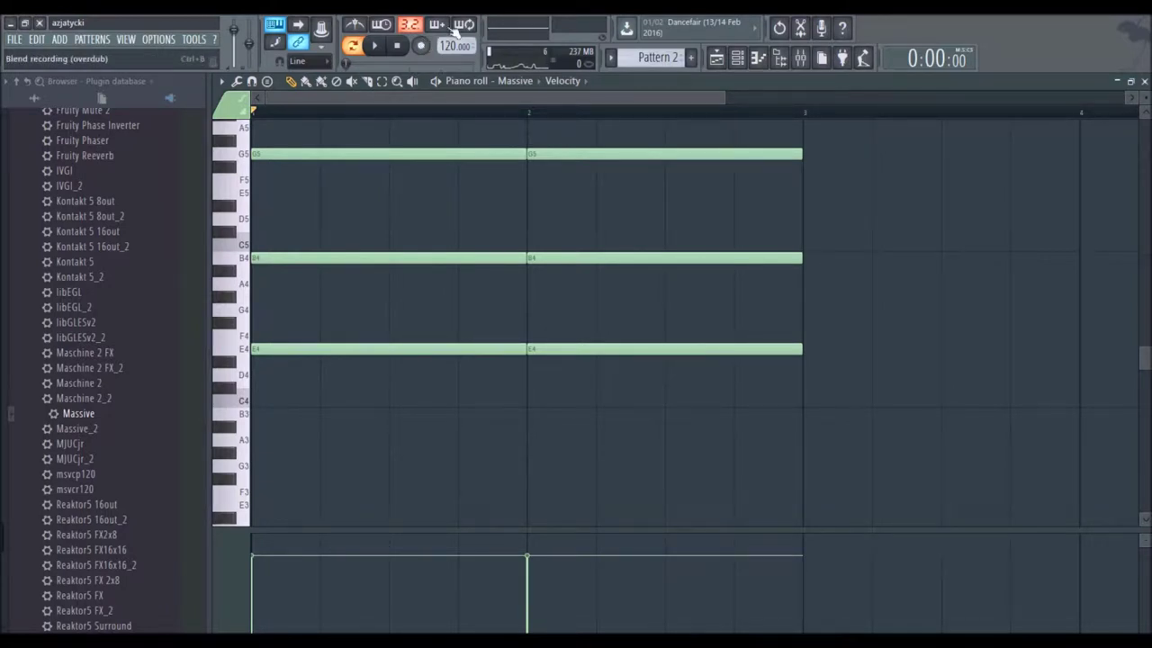
{"action": "left_click", "coordinate": [374, 46]}
{"action": "scroll", "coordinate": [382, 117], "scroll_direction": "down", "scroll_amount": 2}
{"action": "scroll", "coordinate": [383, 117], "scroll_direction": "down", "scroll_amount": 1}
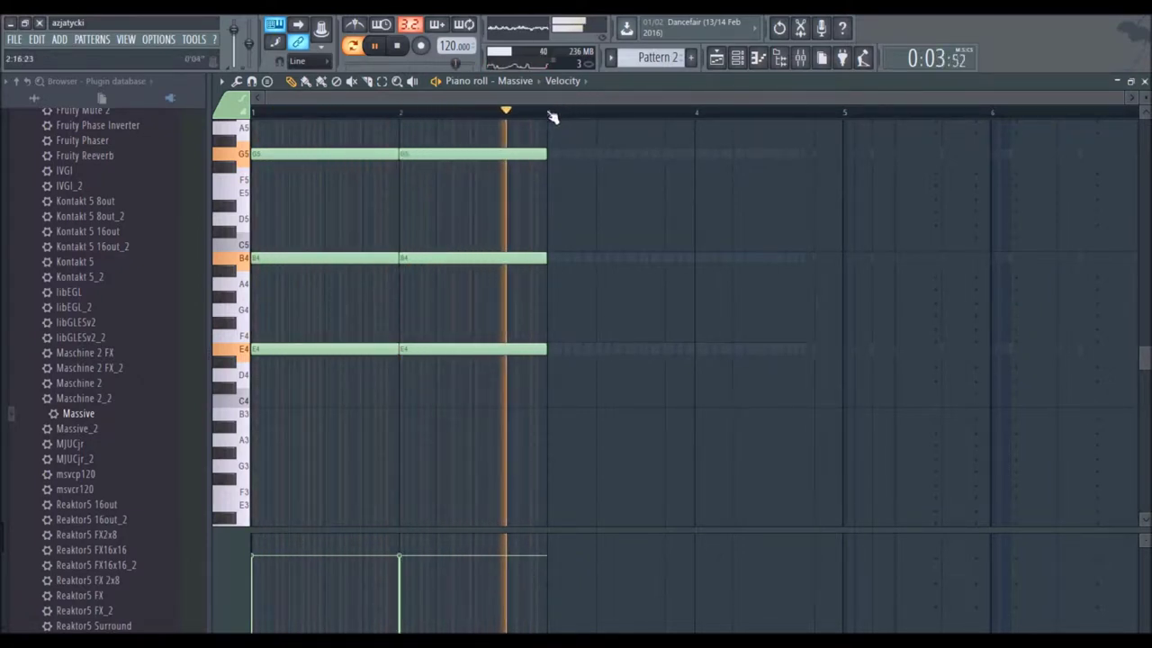
Step: Add a one-bar E4 note at the start of bar 3 and stop playback
{"action": "left_click_drag", "start_coordinate": [434, 98], "coordinate": [540, 100]}
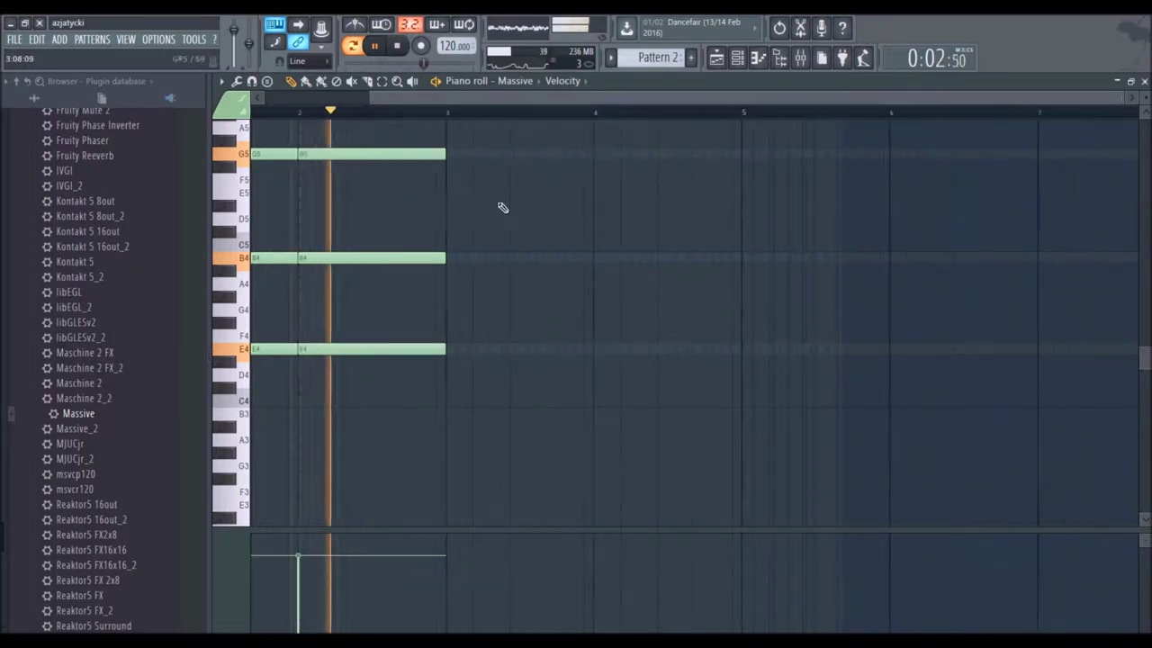
{"action": "left_click", "coordinate": [450, 349]}
{"action": "key", "text": "space"}
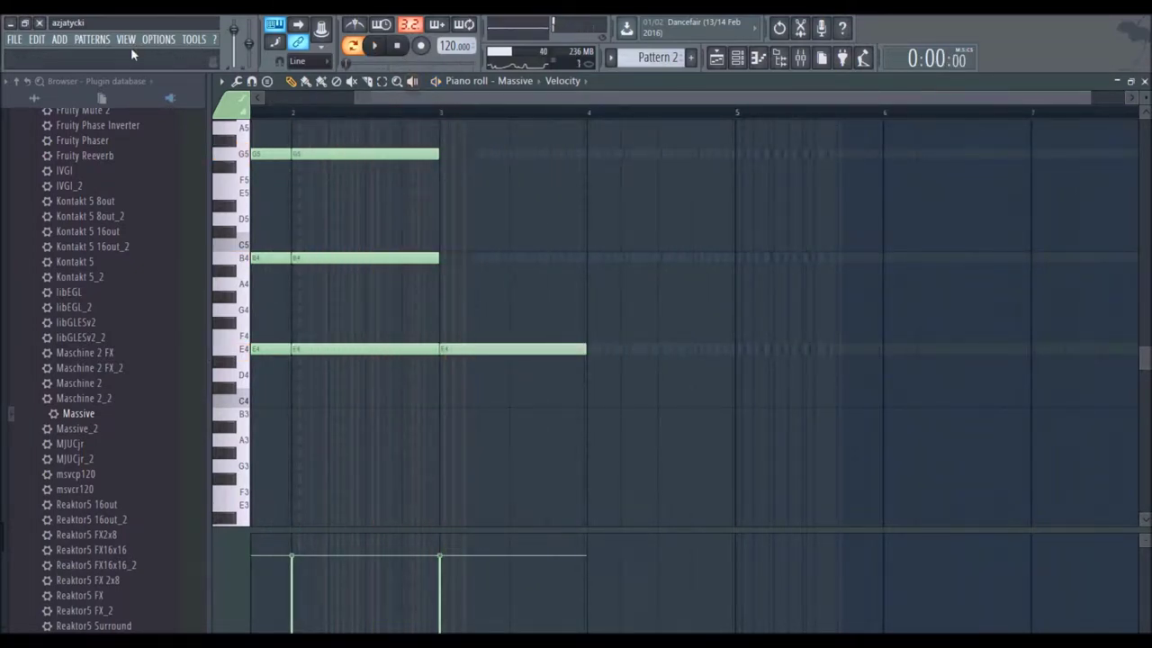
Step: Check the file, project, general and audio settings, including the ASIO driver panel, and close the settings
{"action": "left_click", "coordinate": [165, 42]}
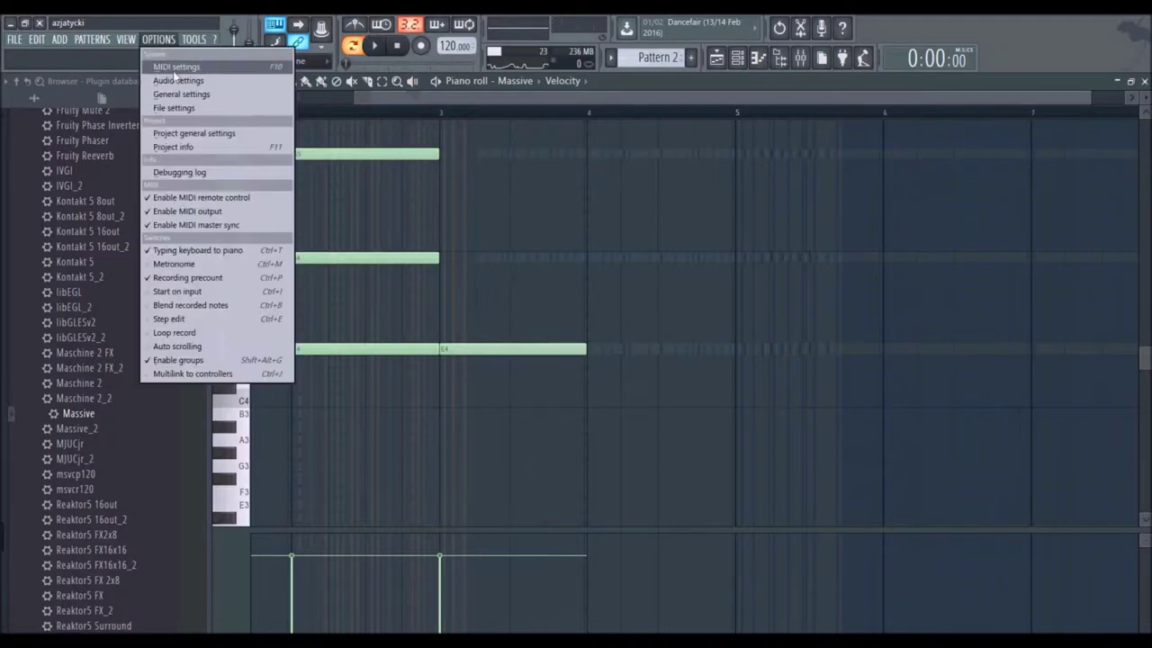
{"action": "left_click", "coordinate": [198, 109]}
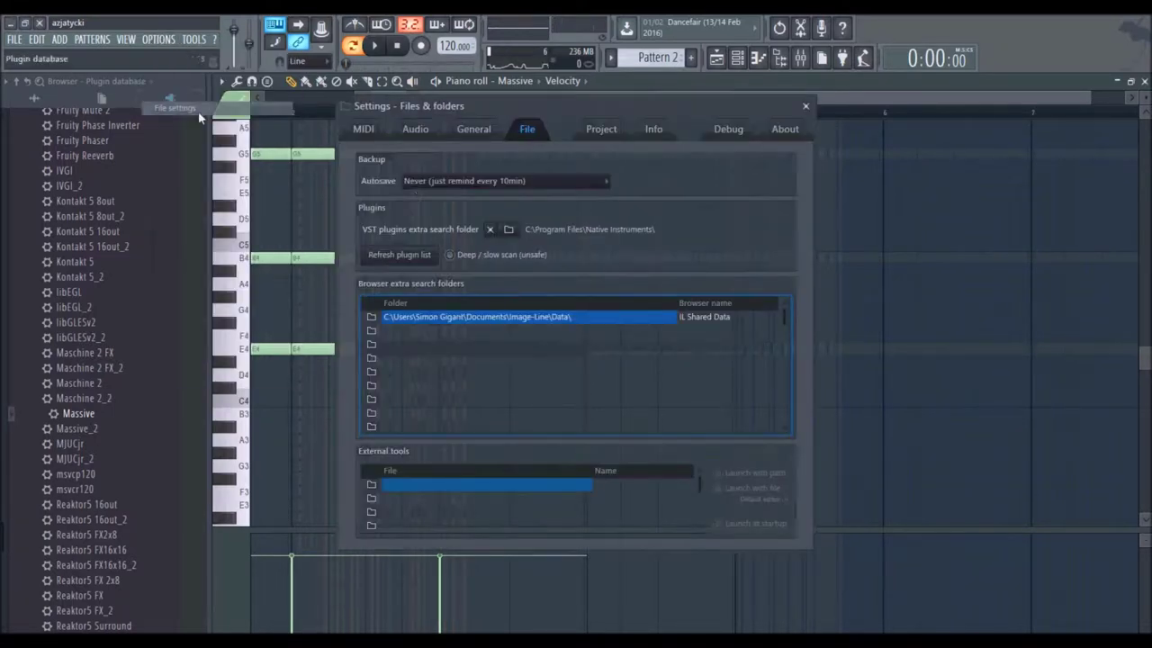
{"action": "left_click", "coordinate": [601, 129]}
{"action": "left_click", "coordinate": [468, 131]}
{"action": "left_click", "coordinate": [417, 129]}
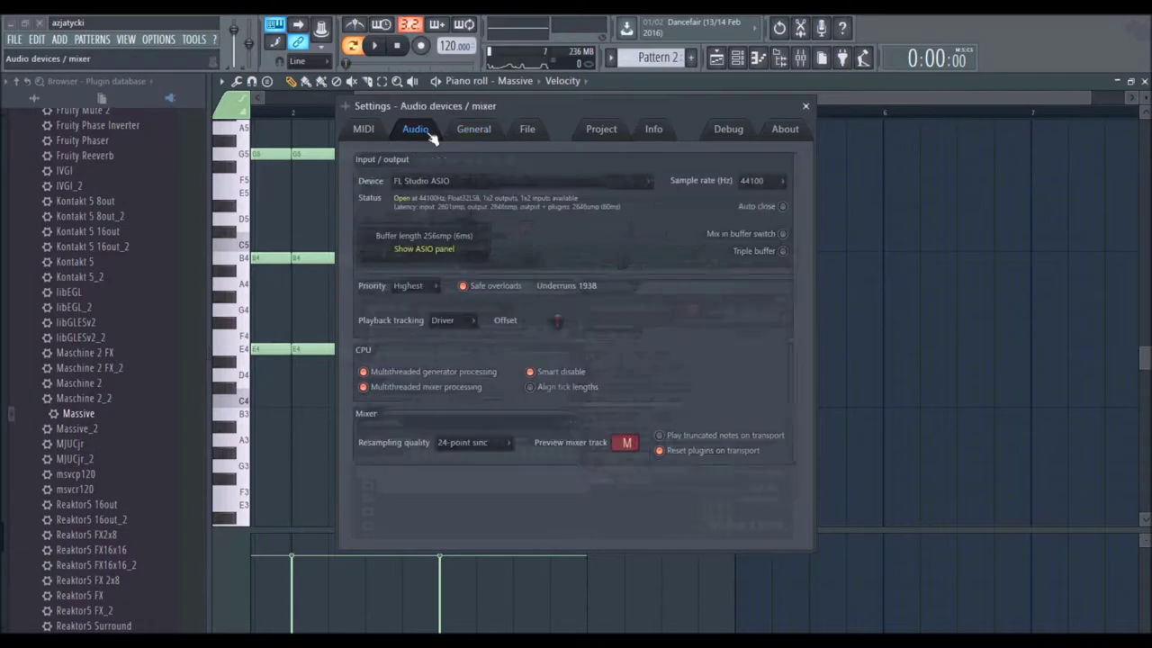
{"action": "left_click", "coordinate": [462, 249]}
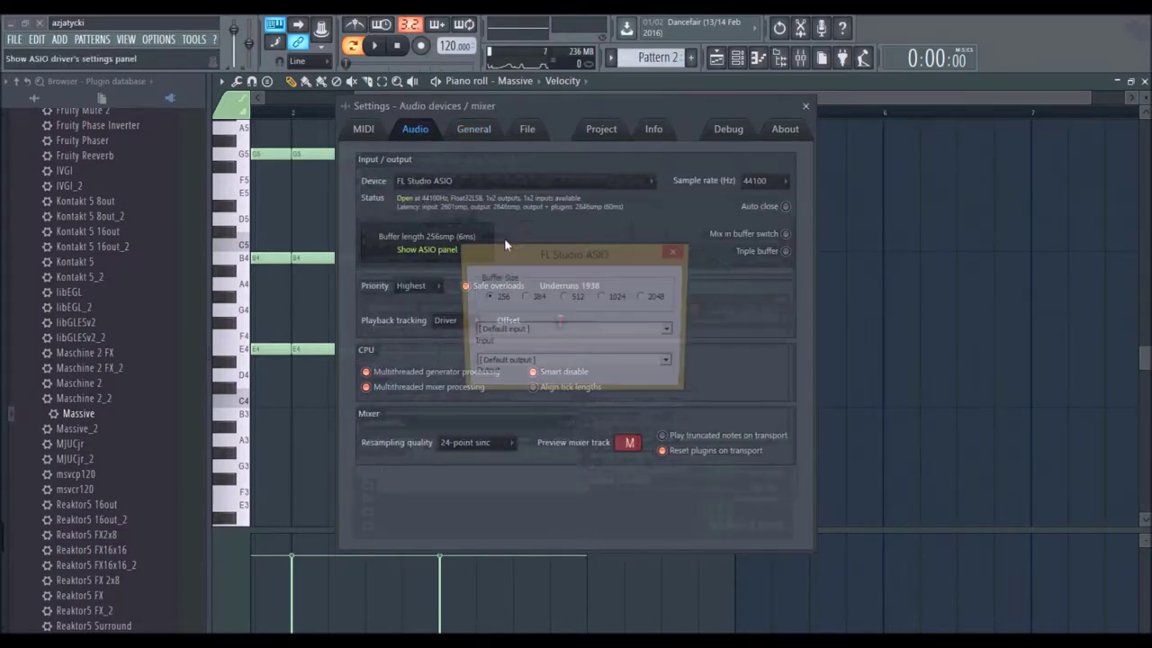
{"action": "left_click", "coordinate": [677, 252]}
{"action": "left_click", "coordinate": [805, 107]}
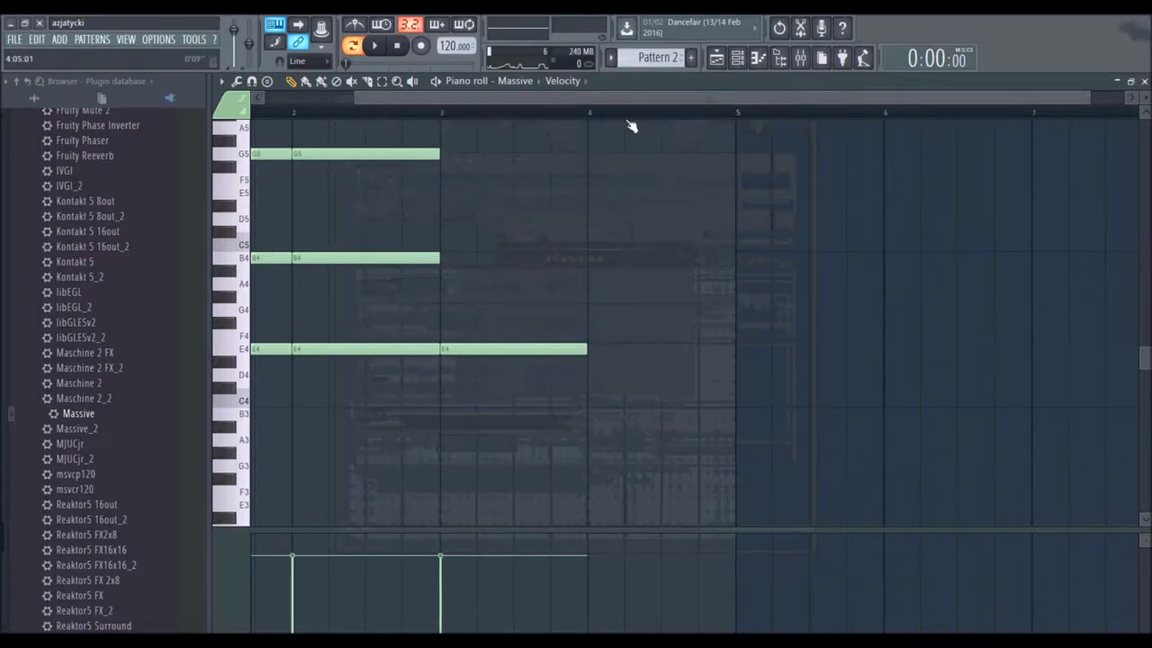
Step: Replace the E4 note in bar 3 with a one-bar F4 note and audition the pitch
{"action": "scroll", "coordinate": [622, 206], "scroll_direction": "up", "scroll_amount": 3}
{"action": "scroll", "coordinate": [576, 195], "scroll_direction": "up", "scroll_amount": 2}
{"action": "scroll", "coordinate": [567, 162], "scroll_direction": "down", "scroll_amount": 2}
{"action": "scroll", "coordinate": [540, 252], "scroll_direction": "up", "scroll_amount": 3}
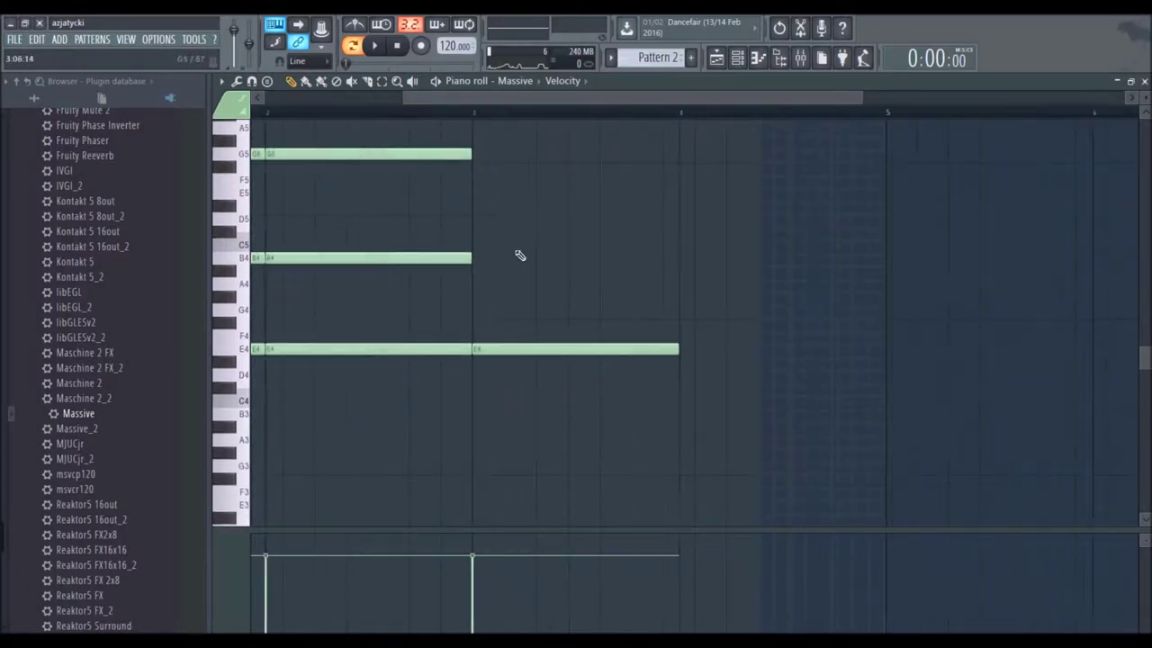
{"action": "left_click_drag", "start_coordinate": [506, 348], "coordinate": [504, 335]}
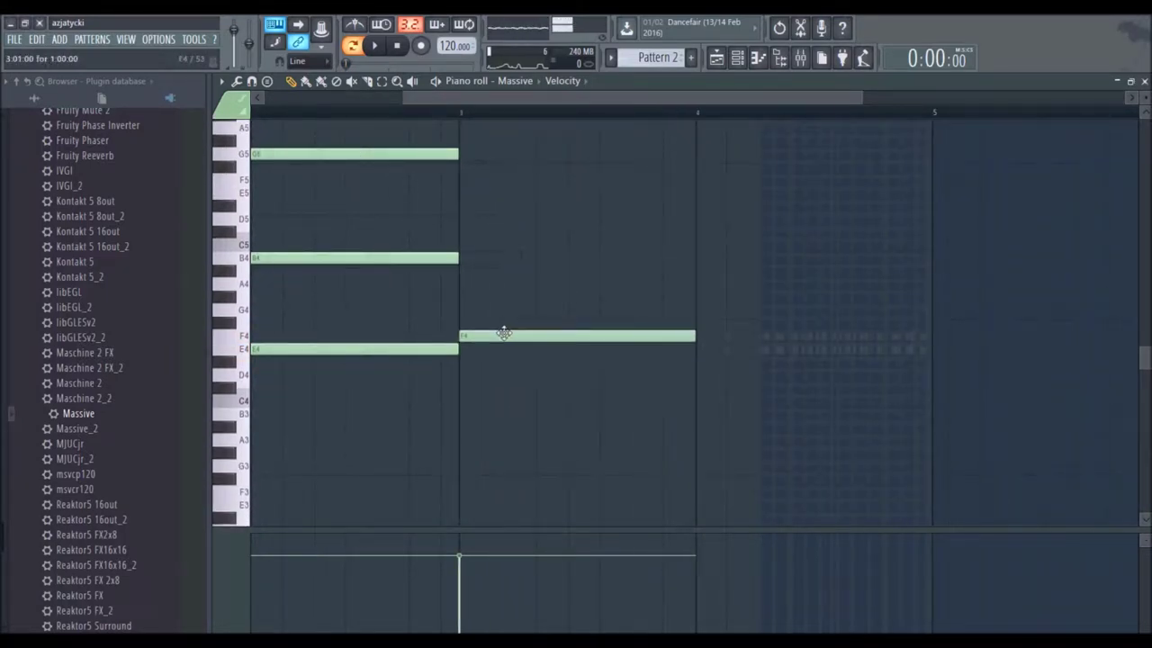
{"action": "right_click", "coordinate": [507, 337]}
{"action": "left_click", "coordinate": [242, 356]}
{"action": "left_click", "coordinate": [242, 339]}
{"action": "left_click", "coordinate": [469, 337]}
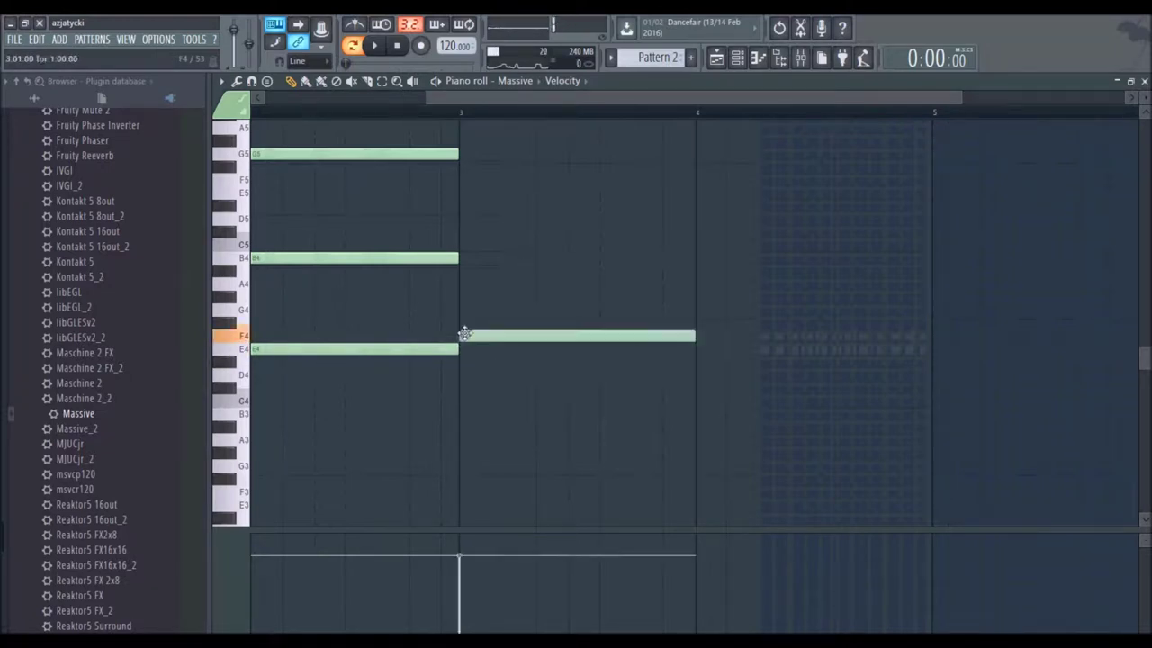
Step: Add one-bar D4 and A4 notes alongside the F4 note in bar 3
{"action": "scroll", "coordinate": [500, 106], "scroll_direction": "down", "scroll_amount": 3}
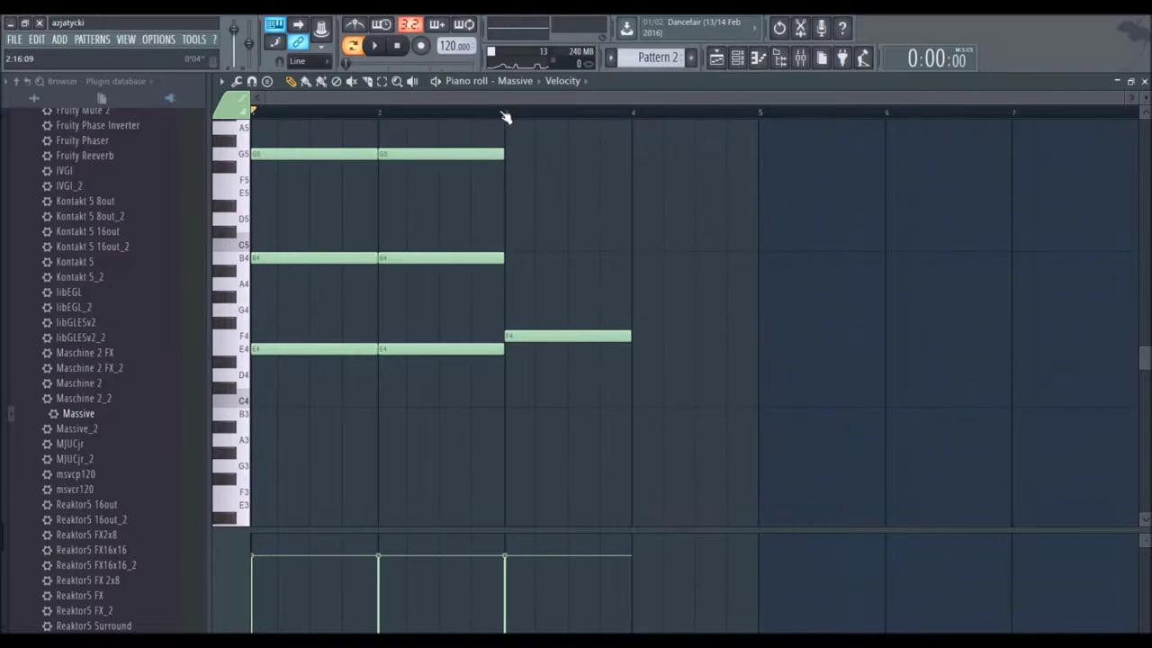
{"action": "left_click", "coordinate": [511, 377]}
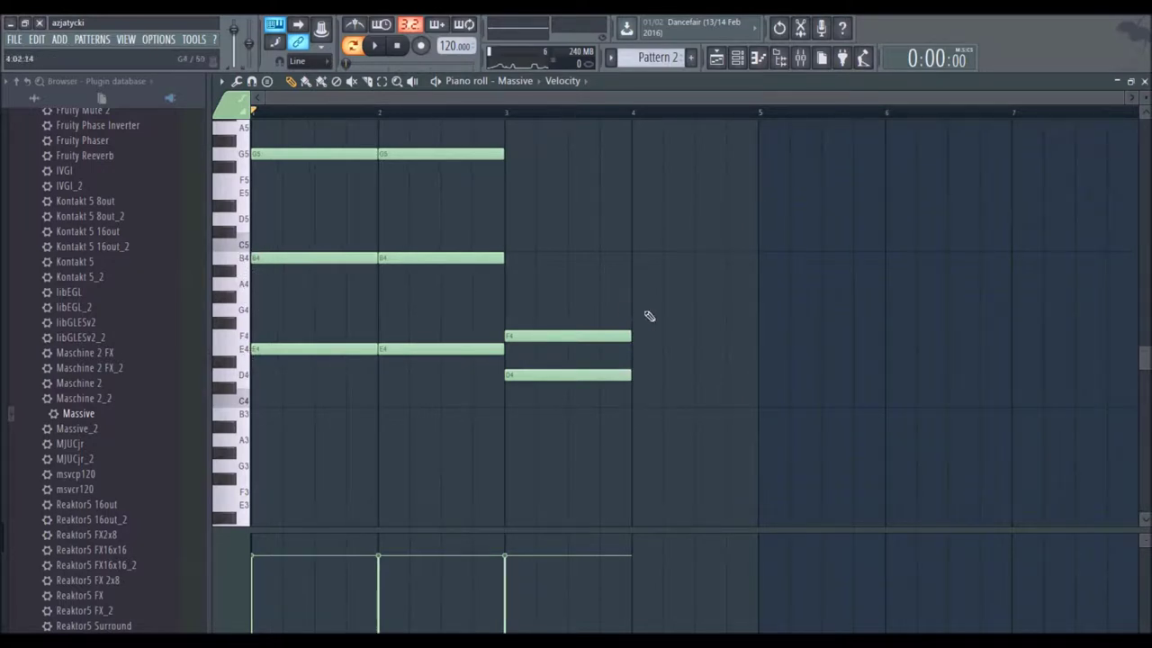
{"action": "left_click", "coordinate": [513, 285]}
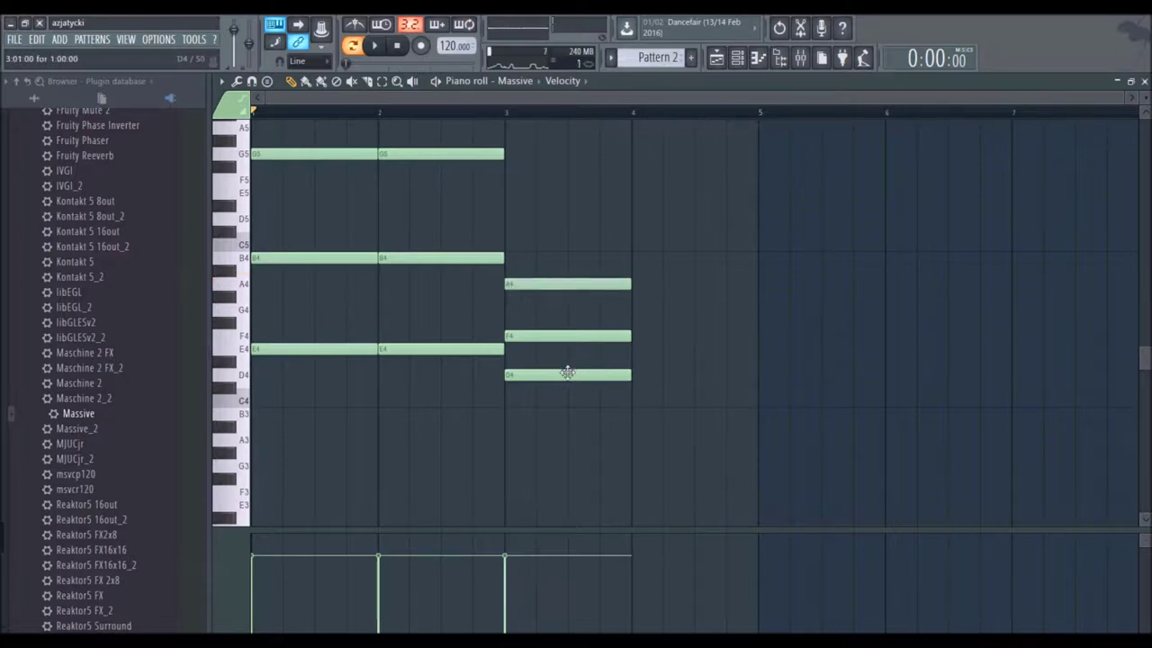
{"action": "mouse_move", "coordinate": [567, 375]}
{"action": "left_mouse_down"}
{"action": "mouse_move", "coordinate": [556, 268]}
{"action": "mouse_move", "coordinate": [581, 300]}
{"action": "mouse_move", "coordinate": [571, 375]}
{"action": "left_mouse_up"}
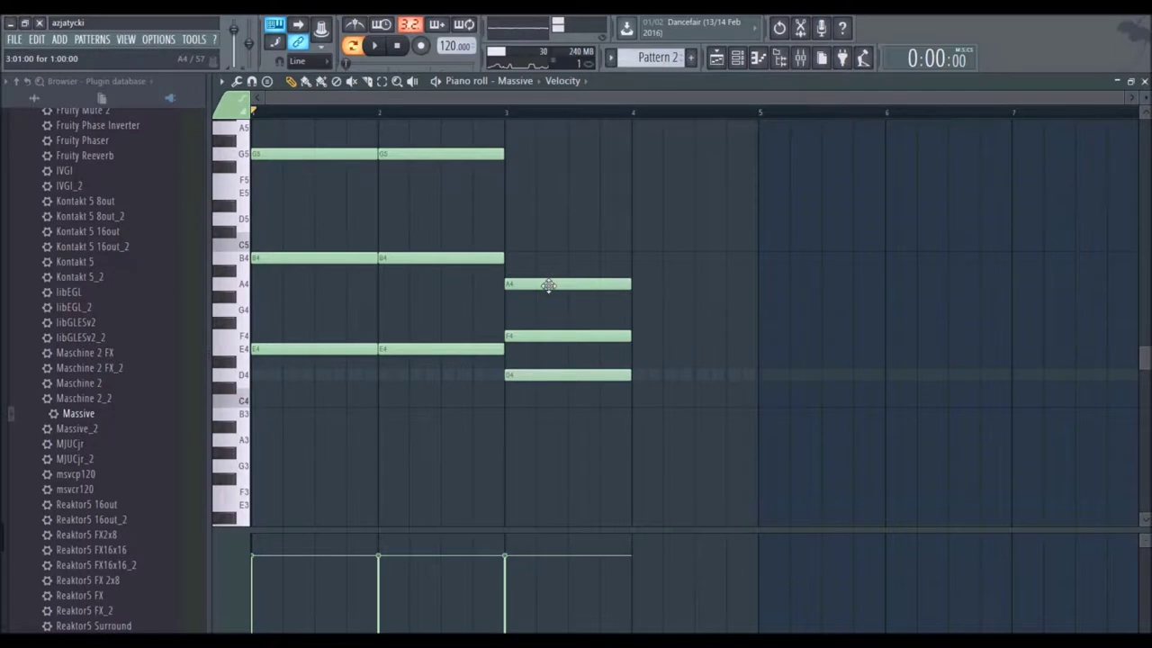
Step: Raise the bar 3 D4 and A4 notes an octave to D5 and A5, and play back the pattern
{"action": "left_click_drag", "start_coordinate": [555, 375], "coordinate": [558, 218]}
{"action": "left_click_drag", "start_coordinate": [558, 286], "coordinate": [553, 129]}
{"action": "scroll", "coordinate": [471, 388], "scroll_direction": "up", "scroll_amount": 1}
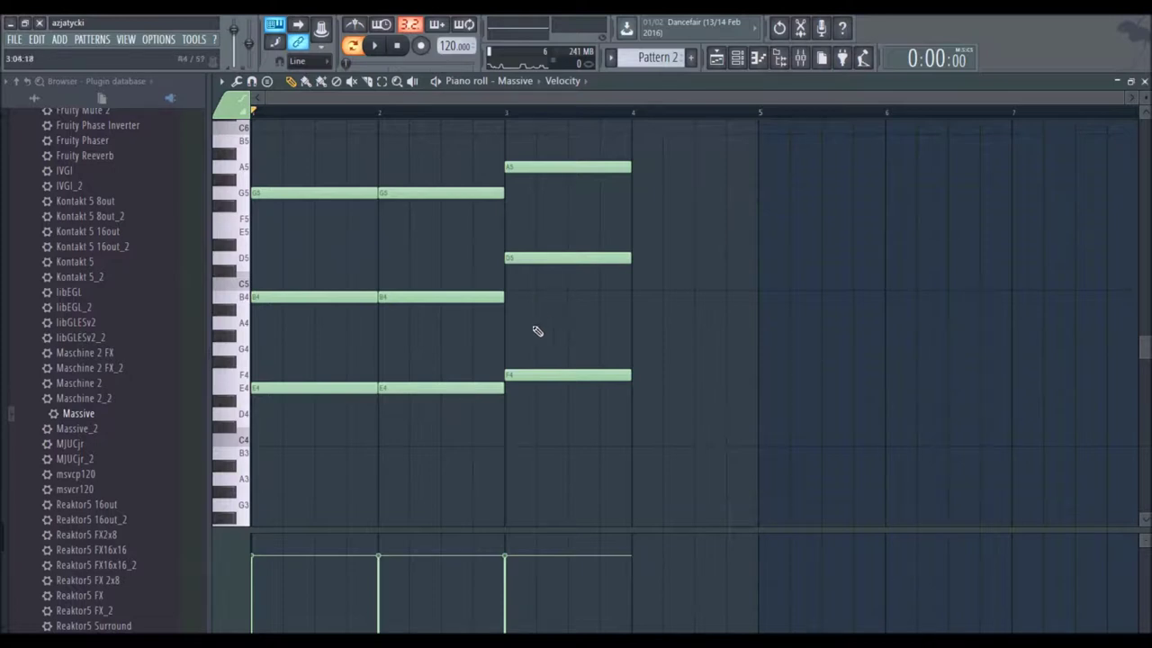
{"action": "left_click", "coordinate": [374, 46]}
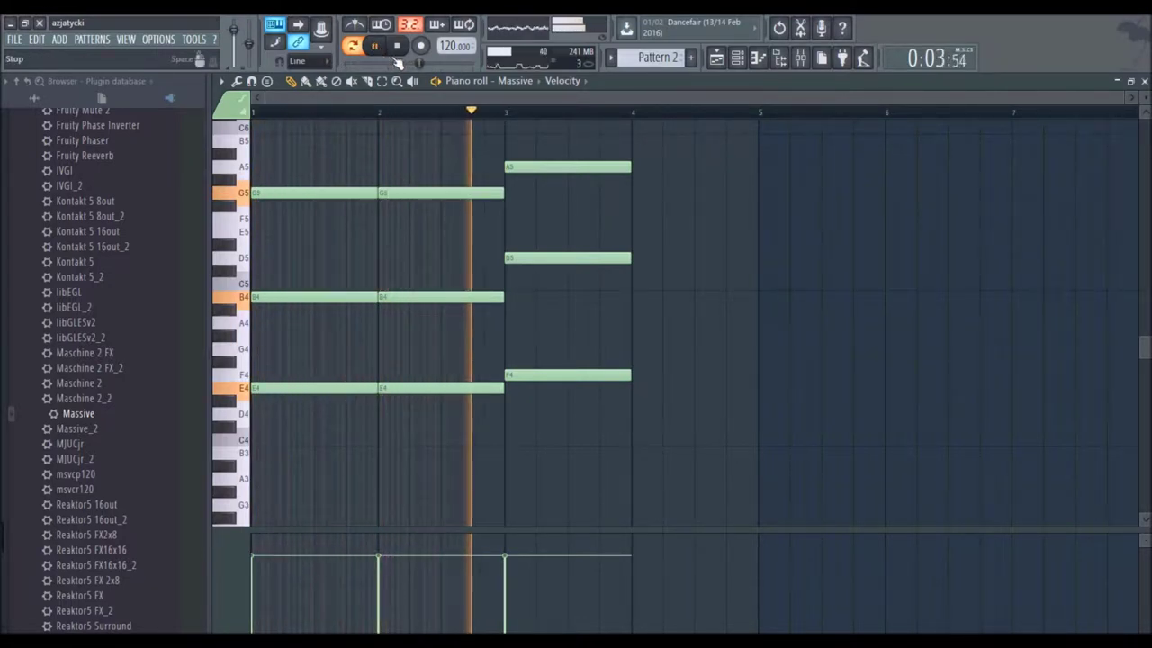
{"action": "left_click", "coordinate": [395, 56]}
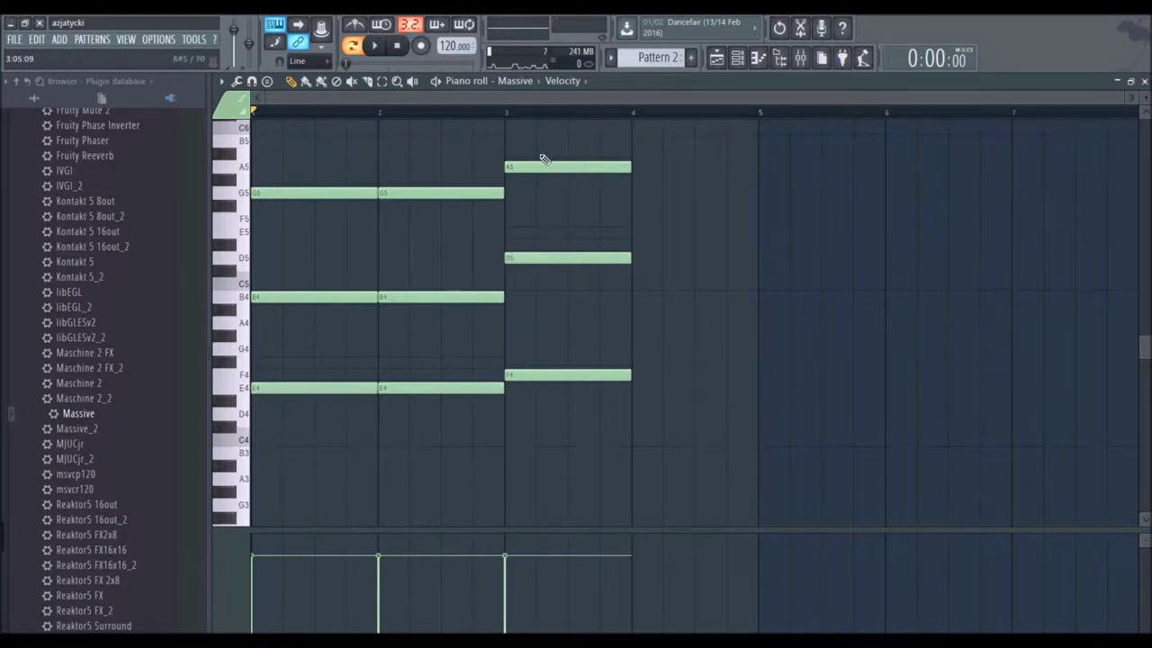
Step: Lower the middle note of the bar 3 chord to C5 and listen to the pattern
{"action": "mouse_move", "coordinate": [529, 168]}
{"action": "left_mouse_down"}
{"action": "mouse_move", "coordinate": [525, 195]}
{"action": "mouse_move", "coordinate": [528, 162]}
{"action": "left_mouse_up"}
{"action": "left_click_drag", "start_coordinate": [514, 257], "coordinate": [524, 291]}
{"action": "left_click", "coordinate": [374, 45]}
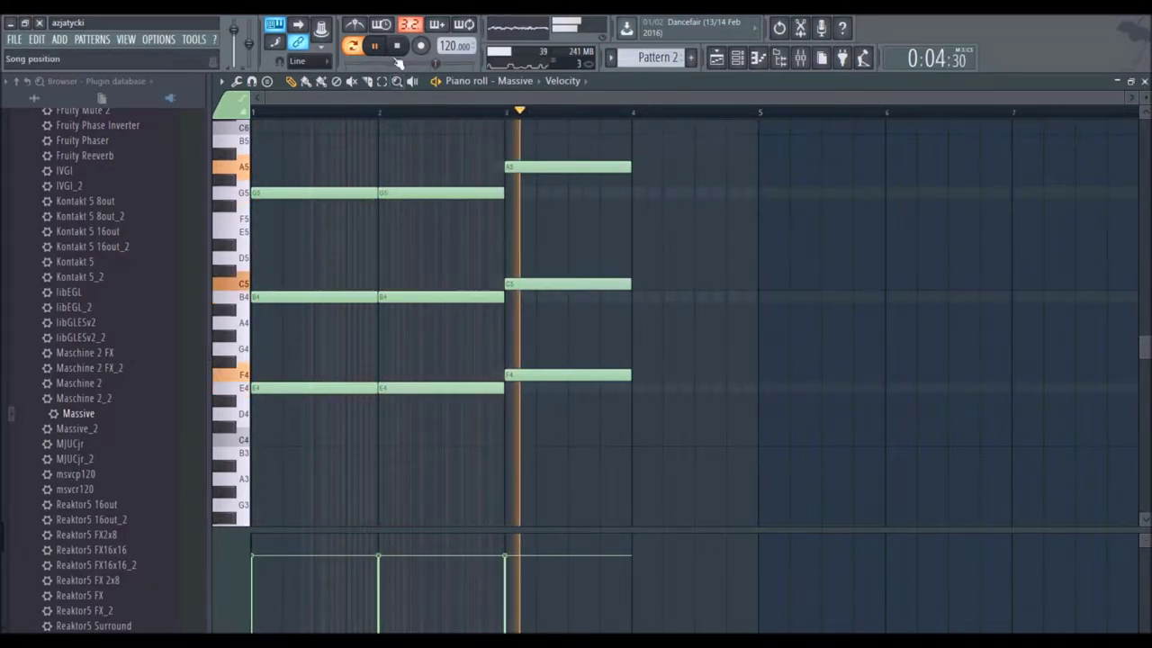
{"action": "key", "text": "space"}
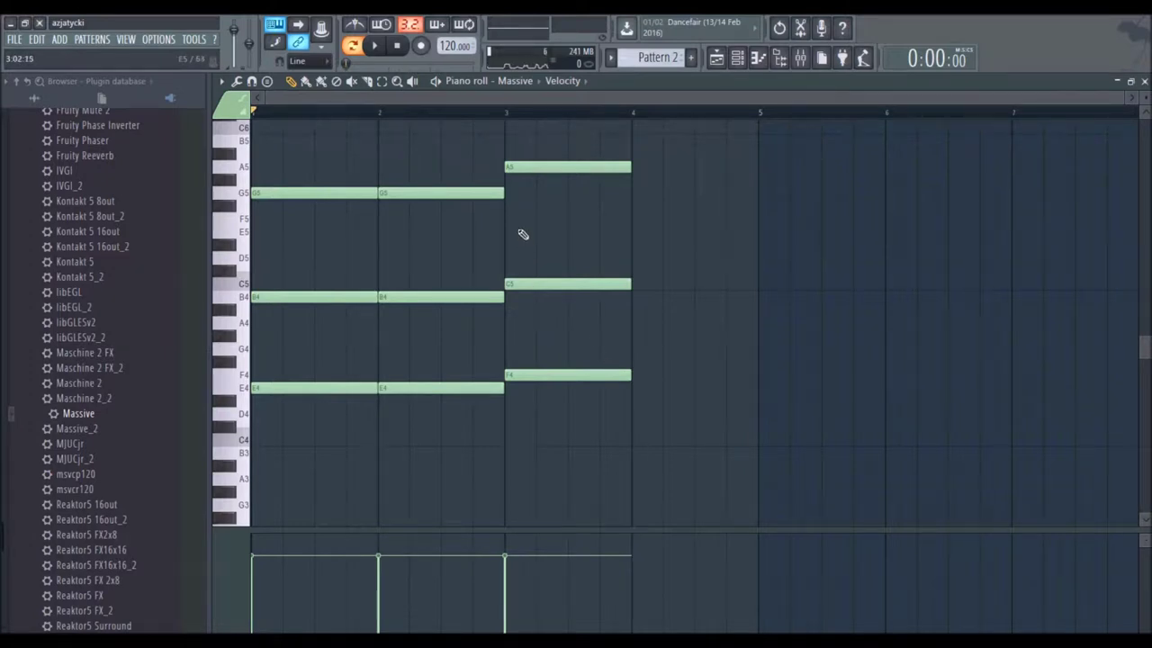
Step: Lower the top note of the bar 3 chord to G#5 and play back the pattern
{"action": "left_click", "coordinate": [513, 168]}
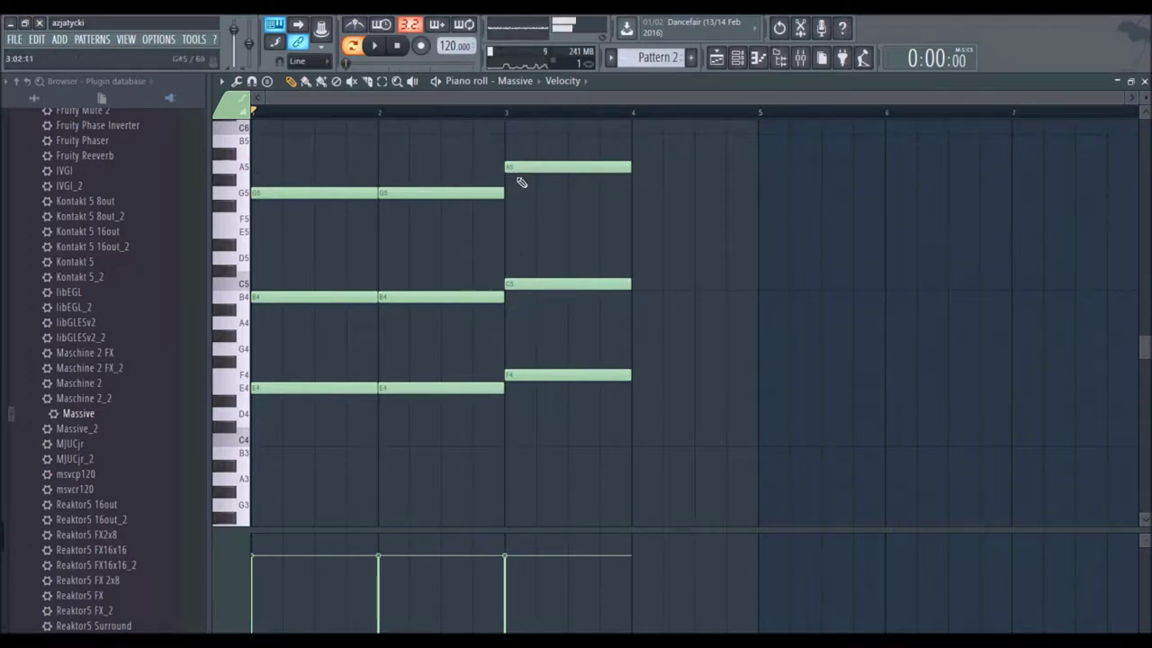
{"action": "left_click_drag", "start_coordinate": [514, 168], "coordinate": [511, 181]}
{"action": "left_click", "coordinate": [374, 45]}
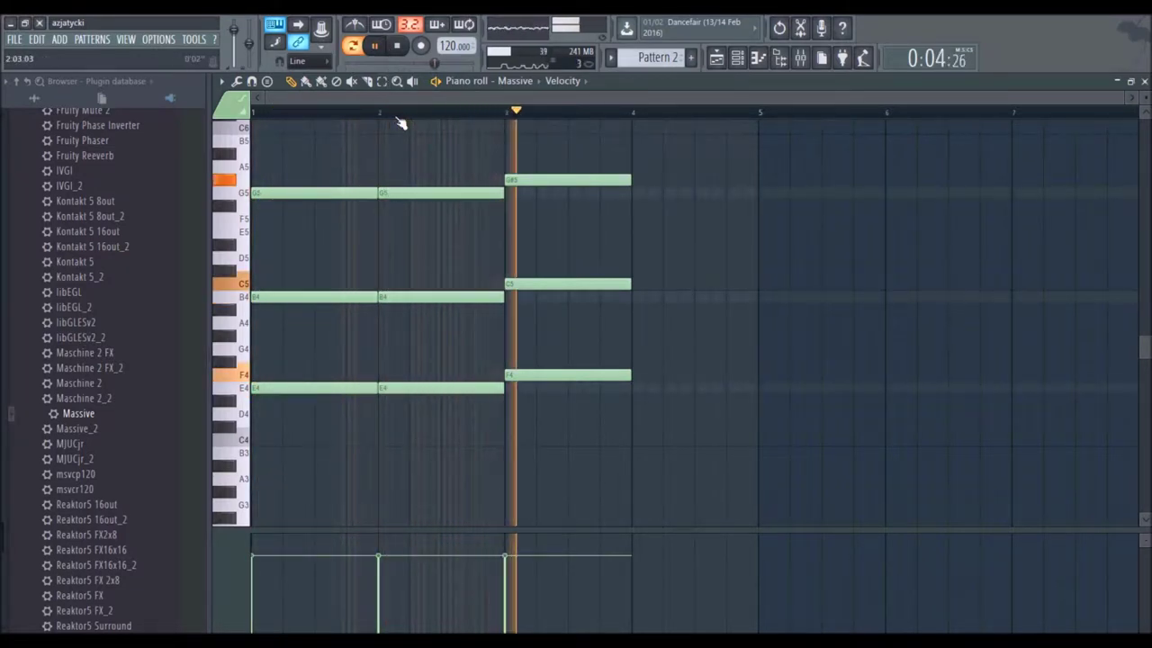
{"action": "left_click", "coordinate": [399, 47]}
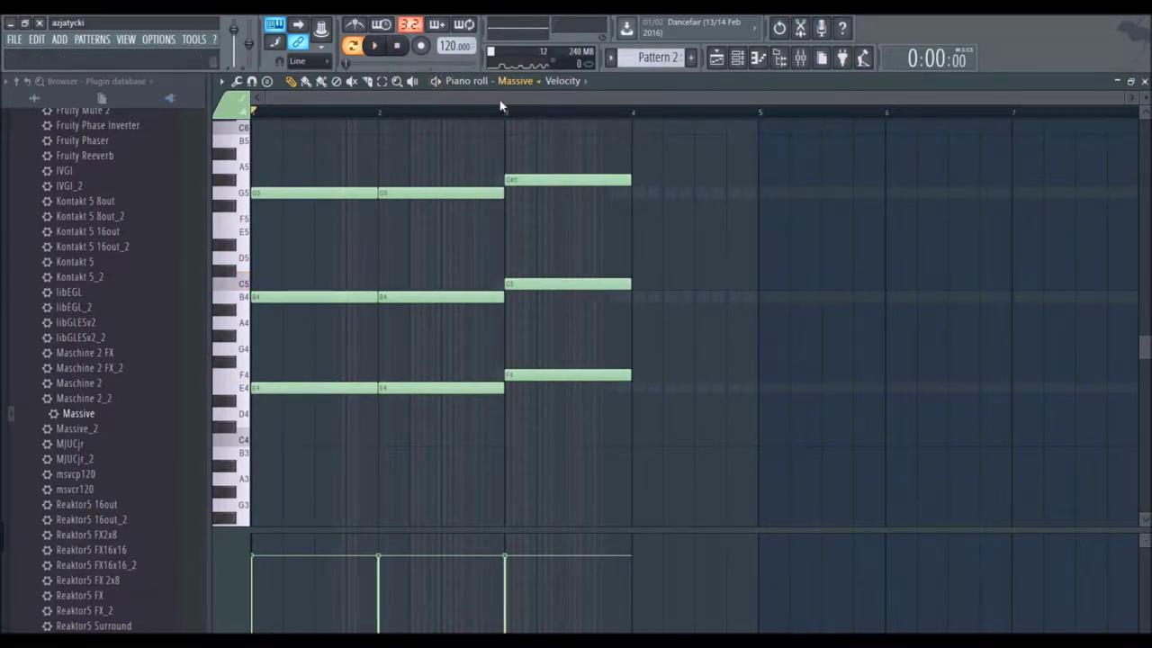
Step: Add one-bar D4, F4 and G#4 notes at the start of bar 4
{"action": "left_click_drag", "start_coordinate": [473, 101], "coordinate": [680, 101]}
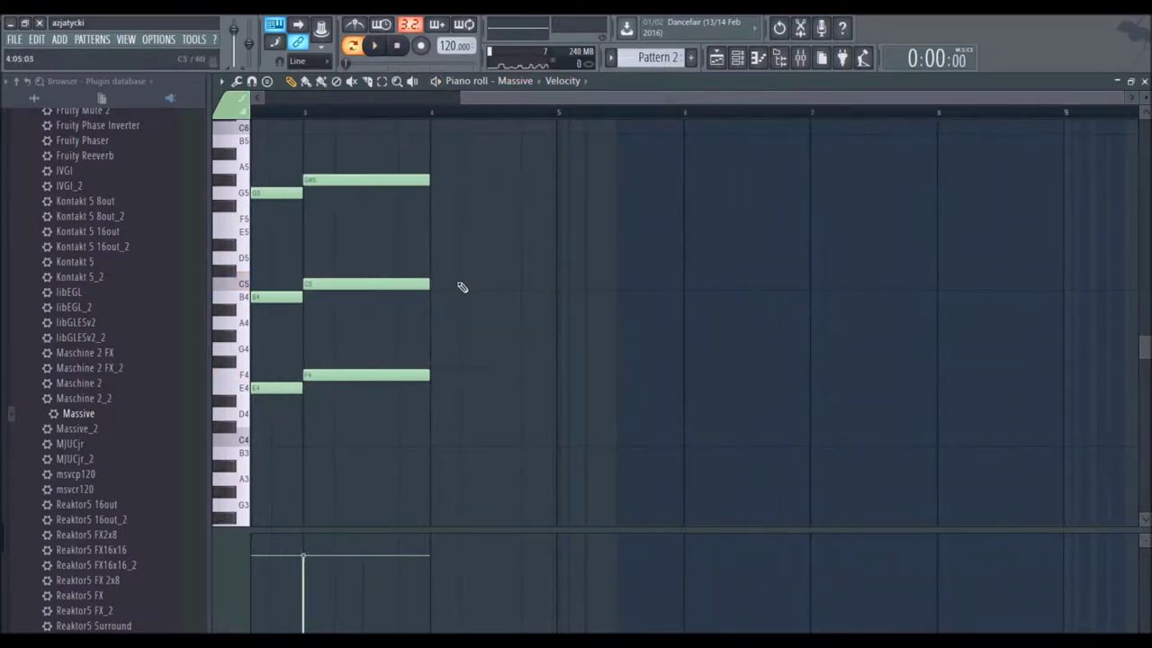
{"action": "left_click", "coordinate": [437, 415]}
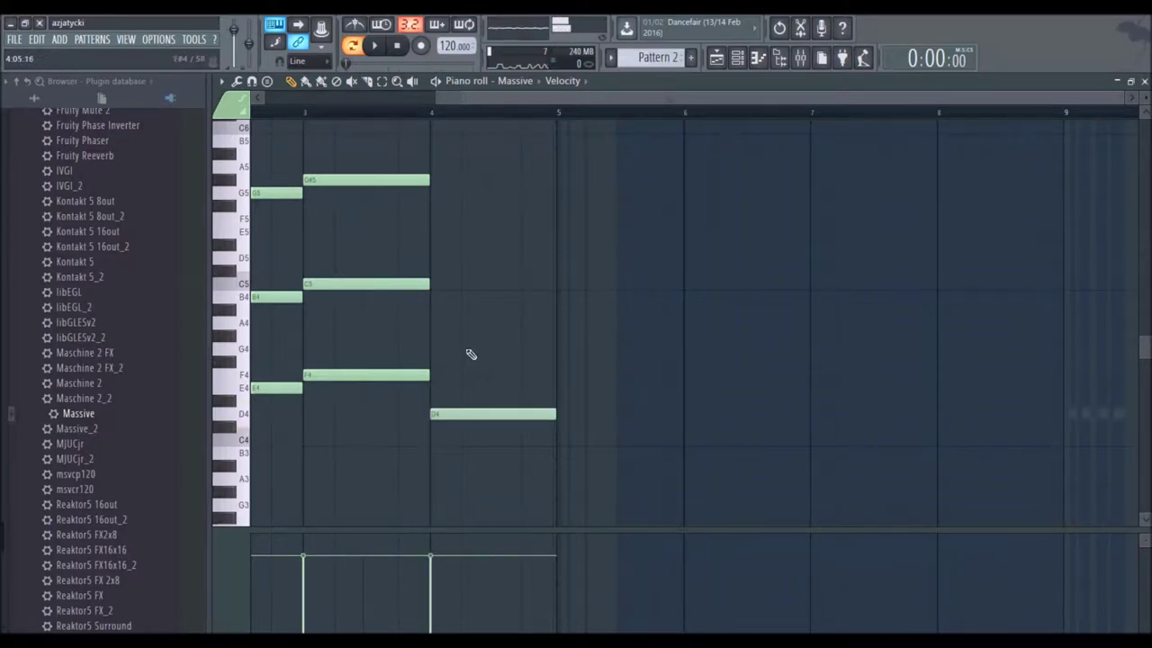
{"action": "left_click", "coordinate": [438, 377]}
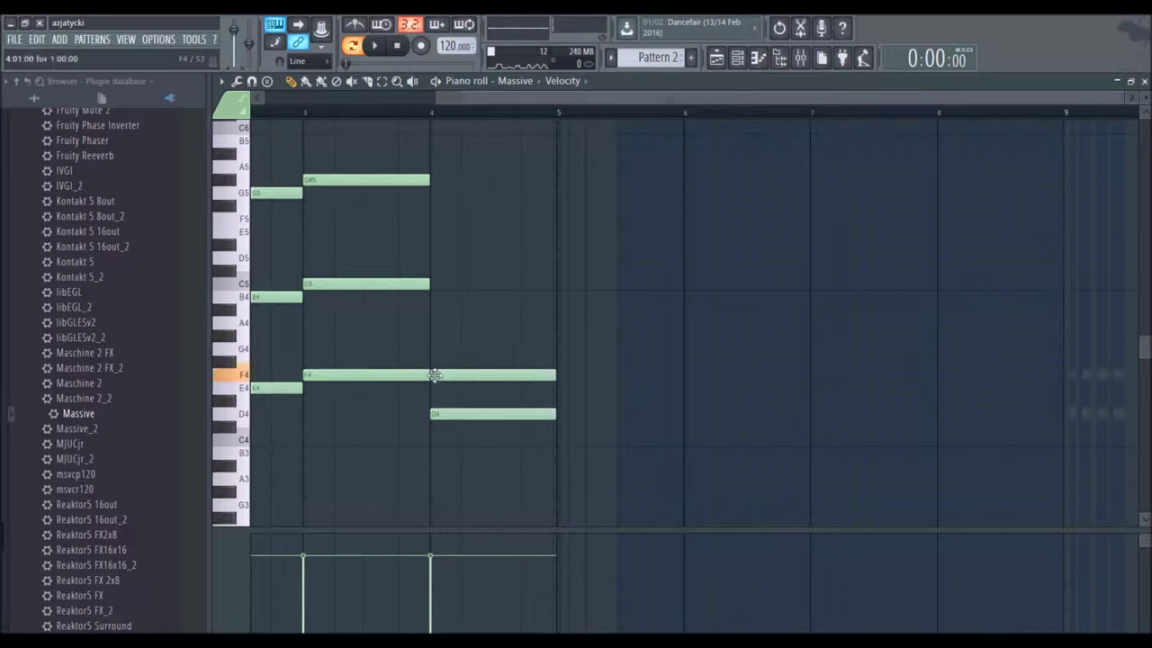
{"action": "left_click", "coordinate": [438, 336]}
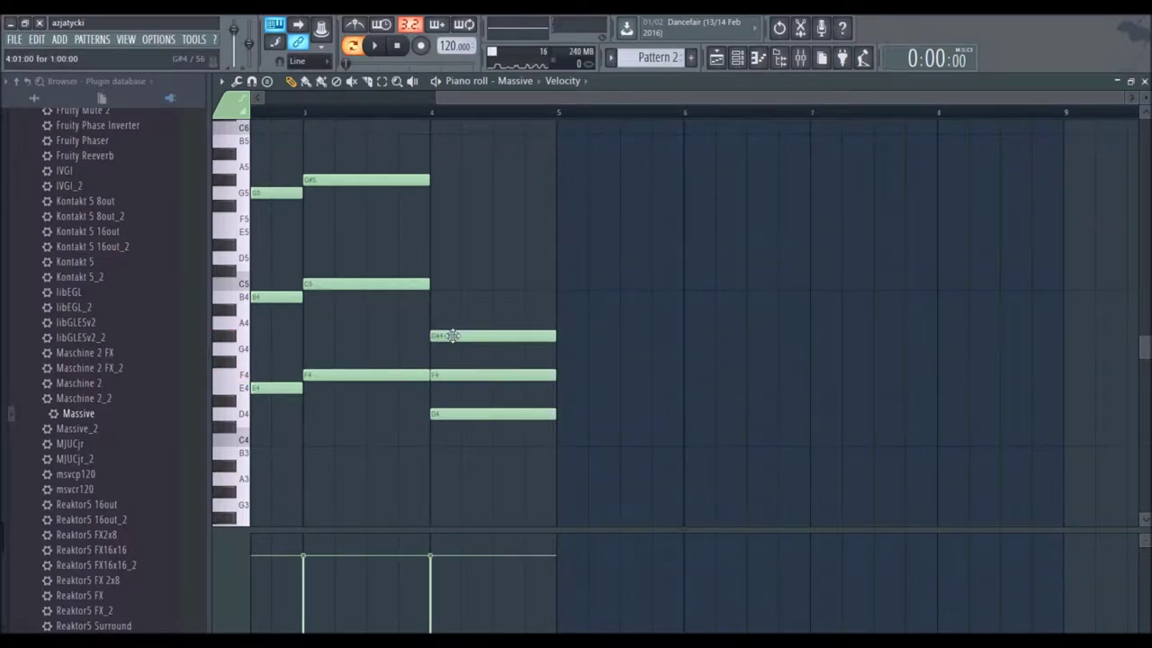
Step: Raise the middle note of the bar 3 chord to D5 and delete the three notes in bar 4
{"action": "left_click_drag", "start_coordinate": [342, 283], "coordinate": [348, 258]}
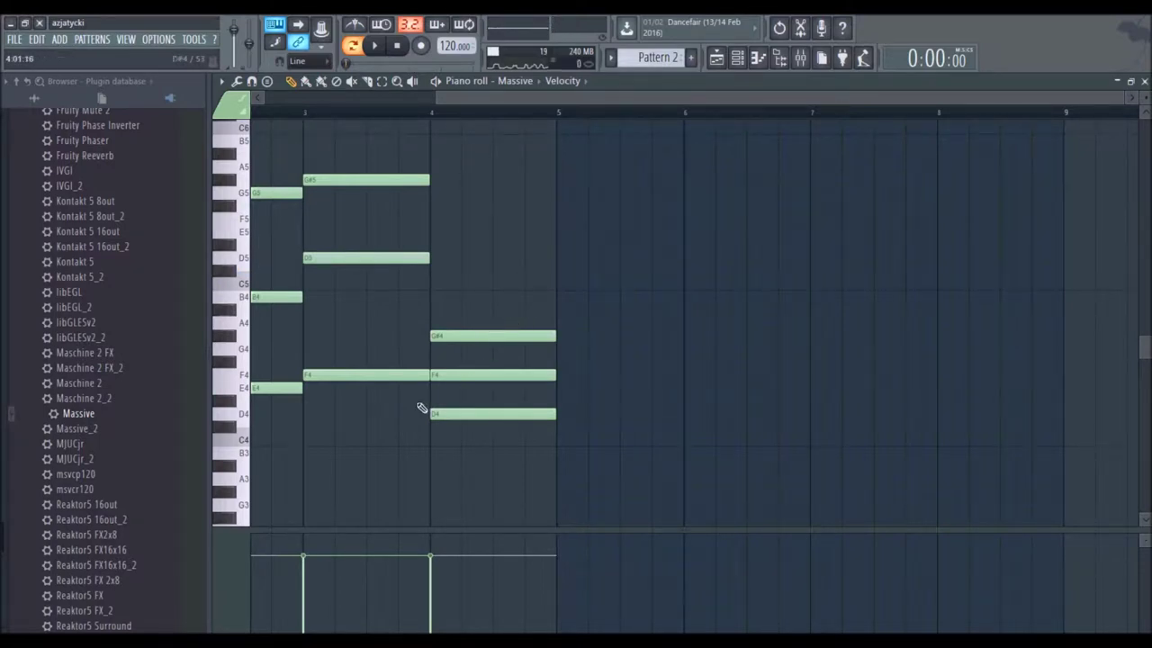
{"action": "left_click", "coordinate": [231, 414]}
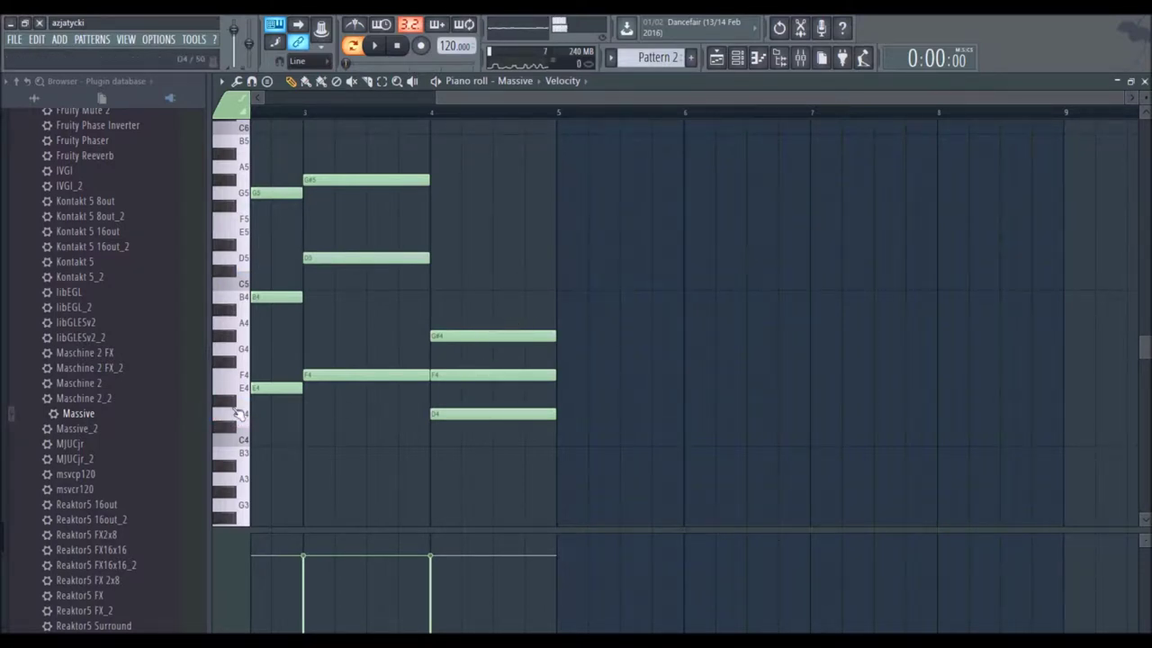
{"action": "right_click", "coordinate": [513, 335]}
{"action": "right_click", "coordinate": [504, 375]}
{"action": "right_click", "coordinate": [495, 414]}
Step: Play the pattern from the start to hear the chords in bars 1 to 3, and stop playback
{"action": "scroll", "coordinate": [347, 188], "scroll_direction": "up", "scroll_amount": 3}
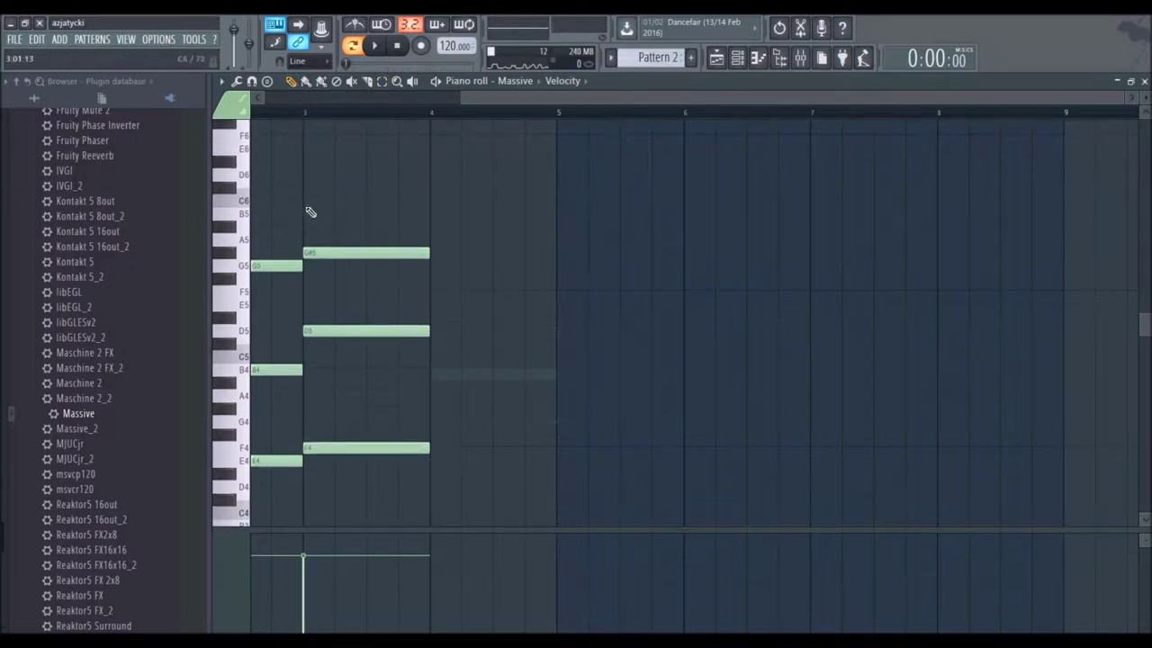
{"action": "scroll", "coordinate": [401, 432], "scroll_direction": "down", "scroll_amount": 2}
{"action": "scroll", "coordinate": [402, 431], "scroll_direction": "down", "scroll_amount": 3}
{"action": "scroll", "coordinate": [445, 406], "scroll_direction": "up", "scroll_amount": 2}
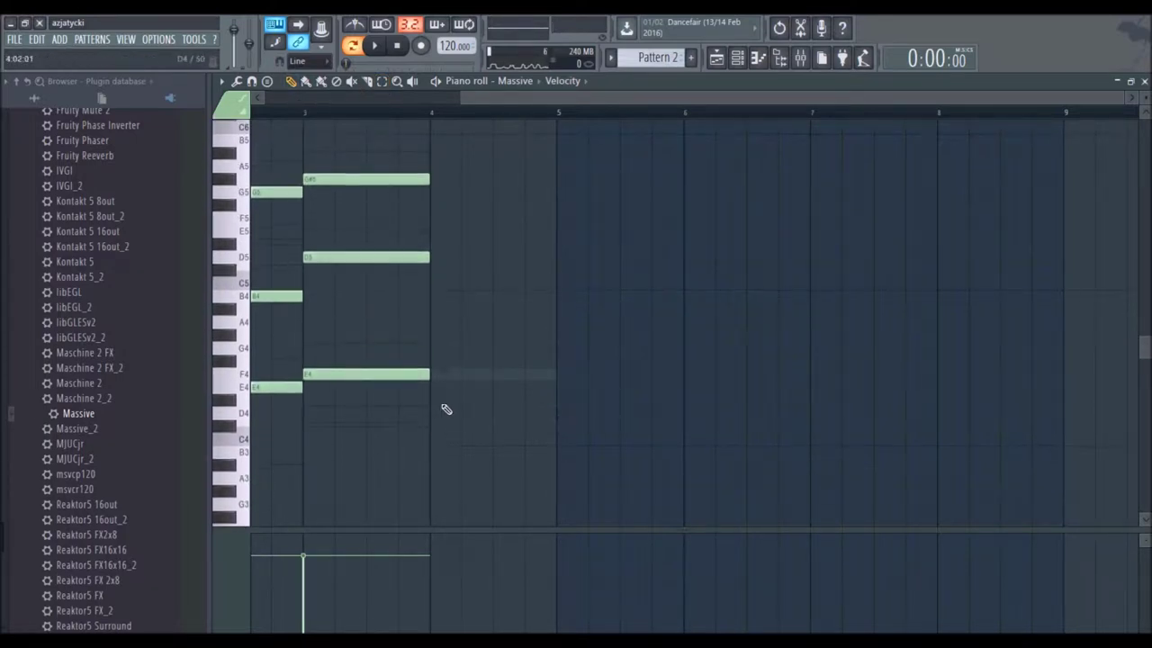
{"action": "key", "text": "space"}
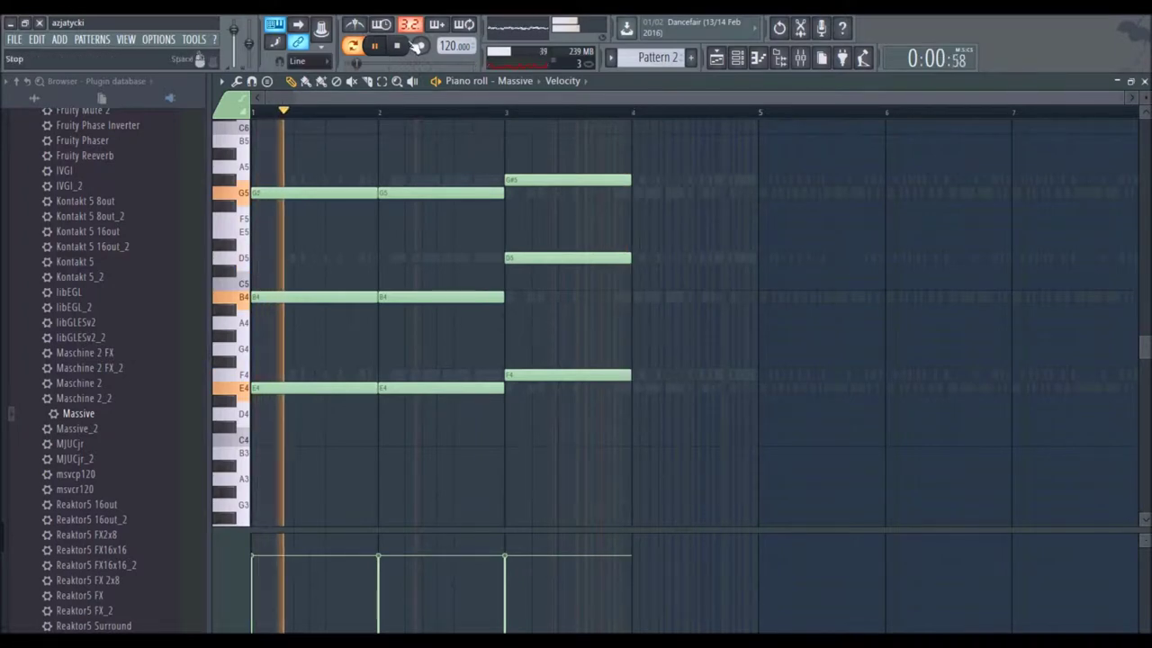
{"action": "key", "text": "space"}
Step: Build a bar 4 chord from one-bar F4, A4 and C5 notes
{"action": "scroll", "coordinate": [608, 135], "scroll_direction": "right", "scroll_amount": 3}
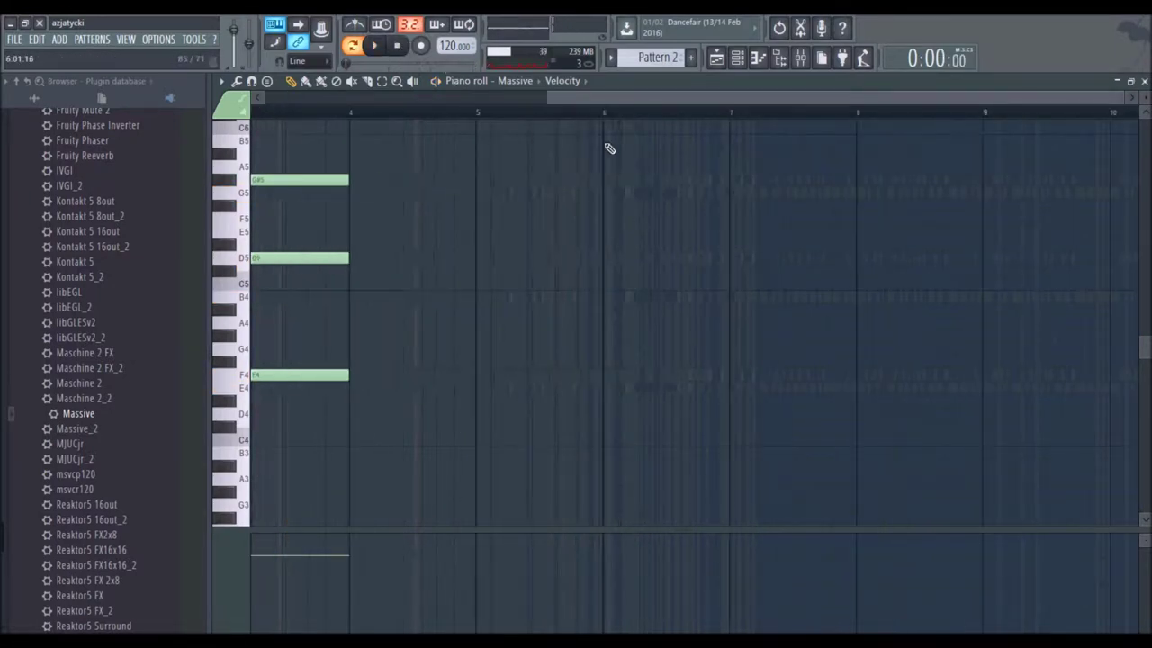
{"action": "left_click", "coordinate": [350, 352]}
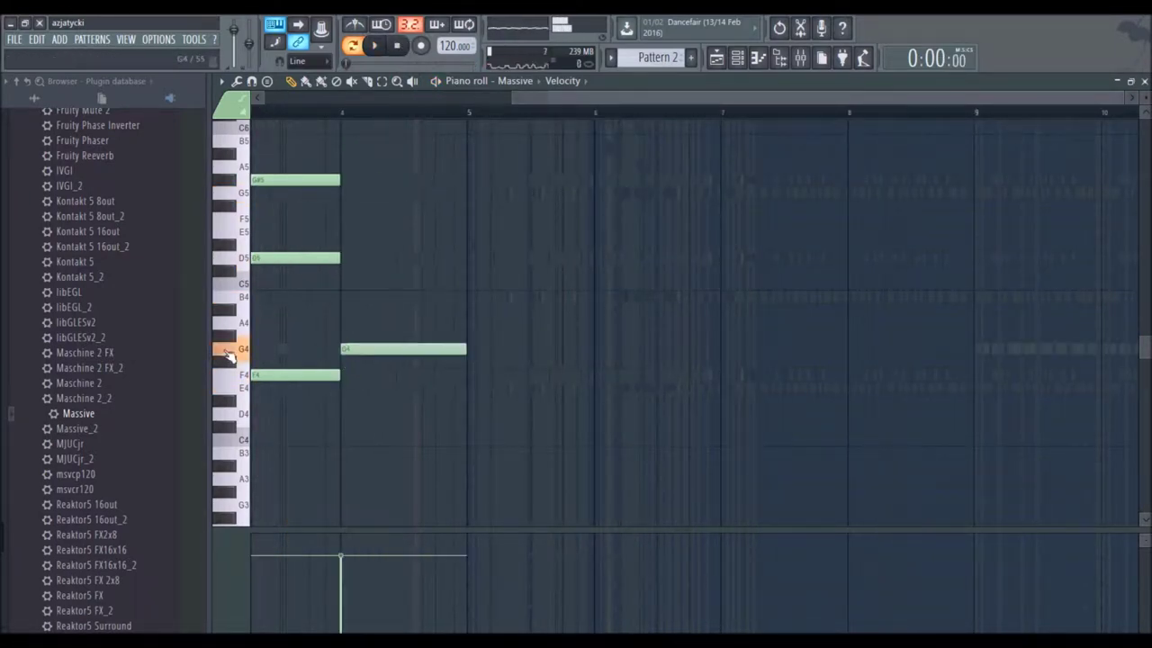
{"action": "right_click", "coordinate": [370, 352]}
{"action": "left_click", "coordinate": [352, 376]}
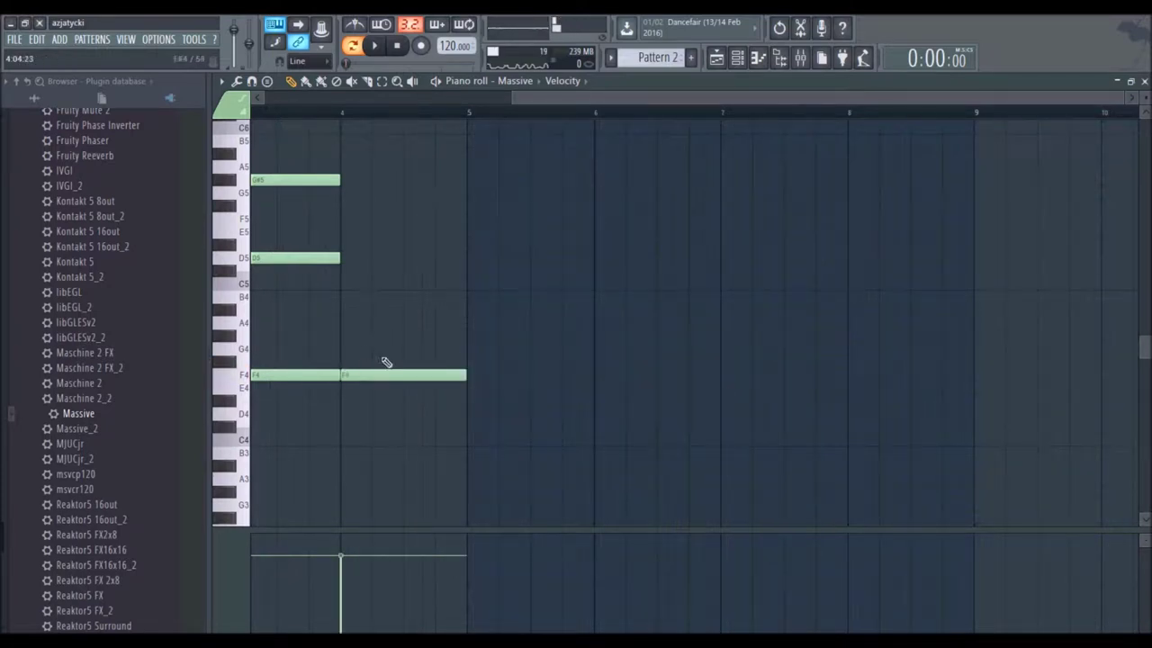
{"action": "left_click", "coordinate": [376, 325]}
{"action": "left_click", "coordinate": [345, 287]}
Step: Raise the A4 note of the bar 4 chord an octave to A5
{"action": "scroll", "coordinate": [355, 293], "scroll_direction": "up", "scroll_amount": 1}
{"action": "left_click", "coordinate": [358, 257]}
{"action": "right_click", "coordinate": [361, 256]}
{"action": "scroll", "coordinate": [360, 364], "scroll_direction": "down", "scroll_amount": 1}
{"action": "scroll", "coordinate": [365, 358], "scroll_direction": "up", "scroll_amount": 1}
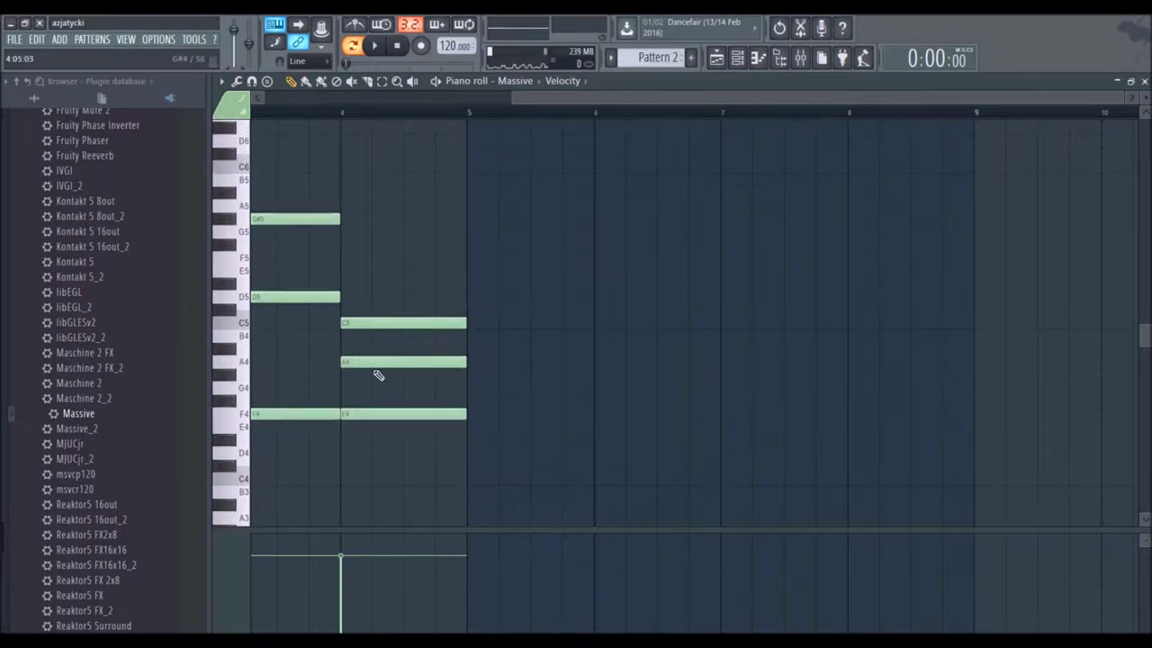
{"action": "left_click_drag", "start_coordinate": [370, 363], "coordinate": [357, 206]}
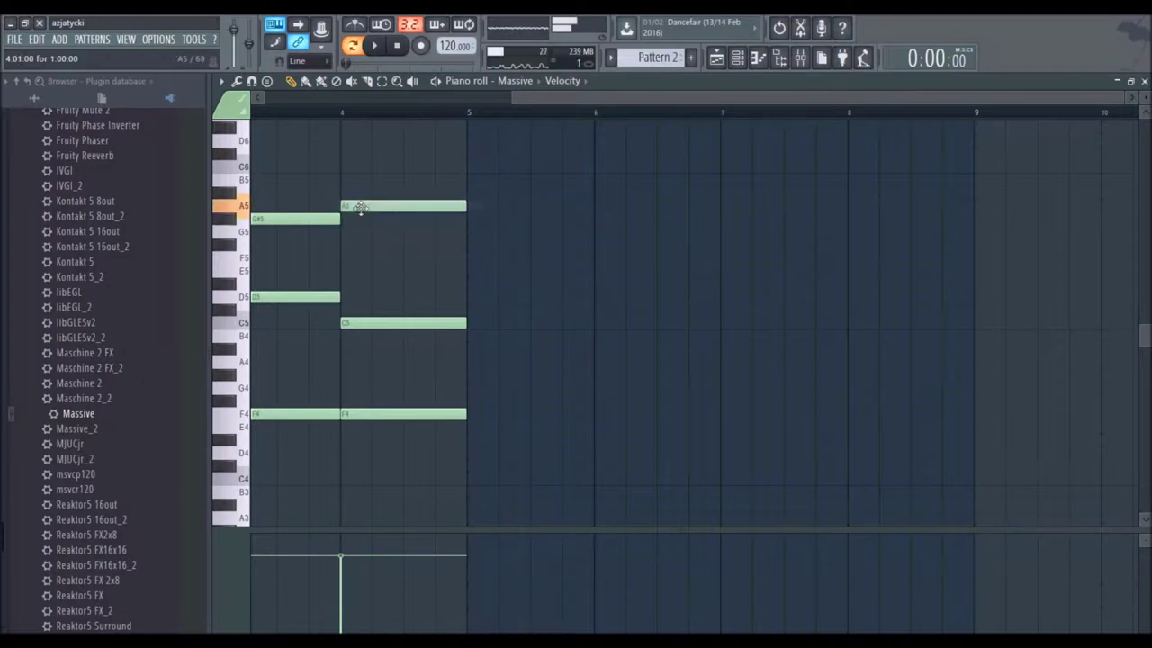
Step: Play the full four-bar chord progression from the beginning of the pattern
{"action": "left_click", "coordinate": [276, 110]}
{"action": "left_click", "coordinate": [378, 47]}
{"action": "left_click_drag", "start_coordinate": [581, 101], "coordinate": [257, 114]}
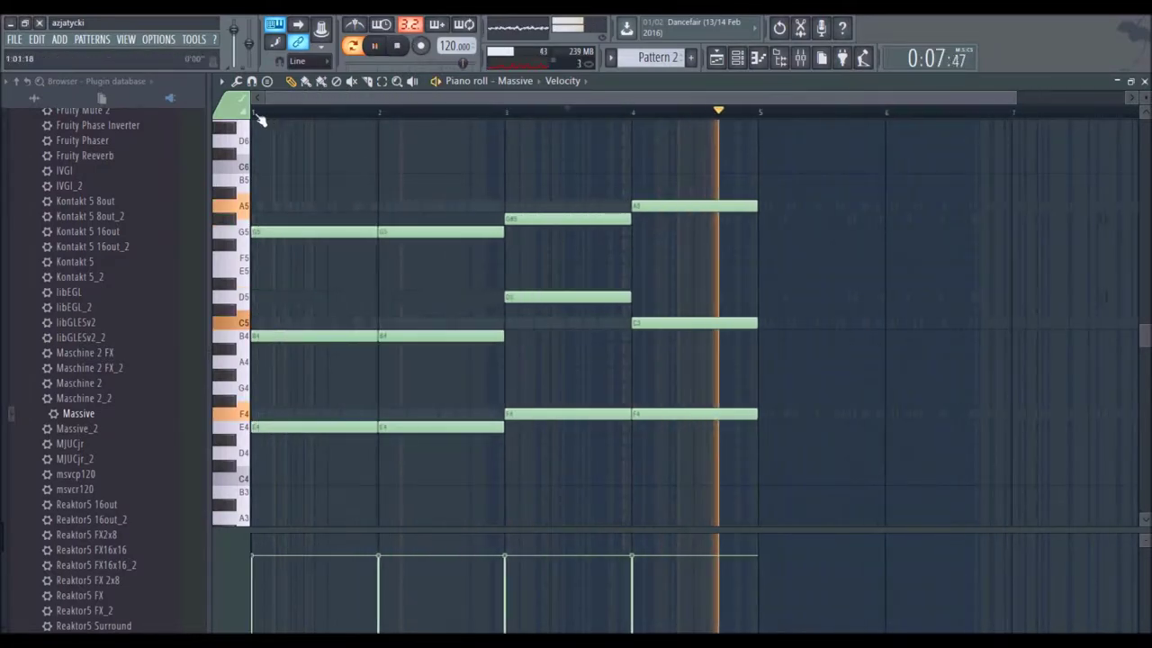
Step: Replay the four-bar chord progression from bar 1, and stop playback
{"action": "left_click", "coordinate": [255, 112]}
{"action": "scroll", "coordinate": [321, 120], "scroll_direction": "down", "scroll_amount": 1}
{"action": "scroll", "coordinate": [746, 118], "scroll_direction": "down", "scroll_amount": 1}
{"action": "left_click_drag", "start_coordinate": [532, 101], "coordinate": [817, 114]}
{"action": "scroll", "coordinate": [622, 101], "scroll_direction": "up", "scroll_amount": 1}
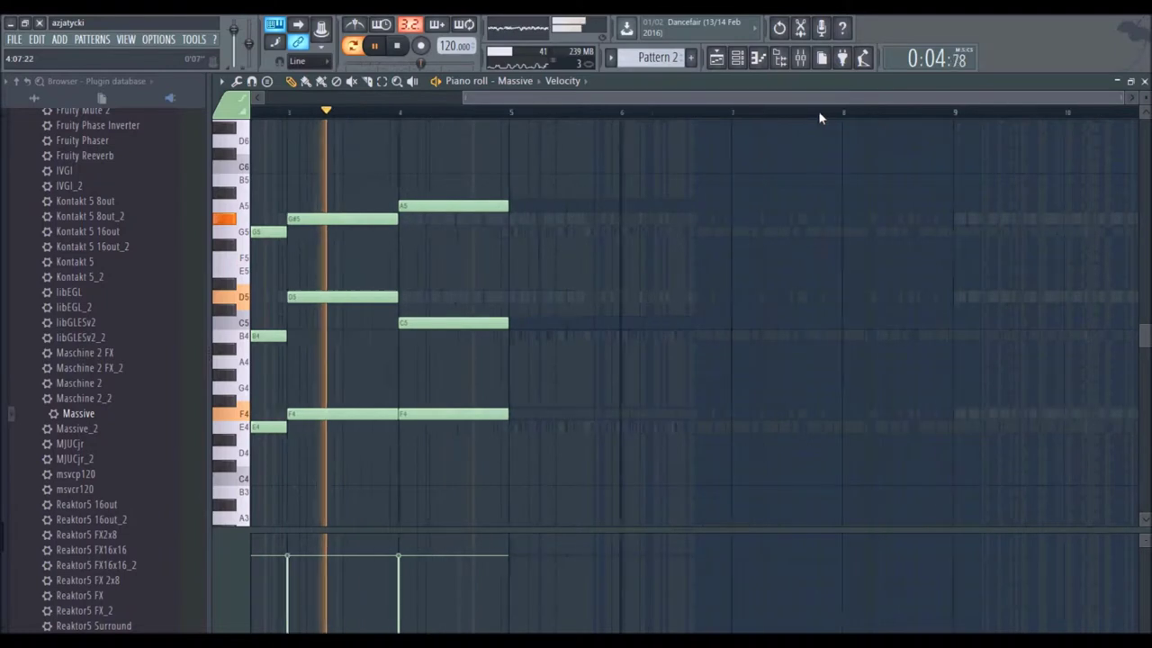
{"action": "left_click_drag", "start_coordinate": [527, 94], "coordinate": [572, 99]}
{"action": "left_click", "coordinate": [398, 47]}
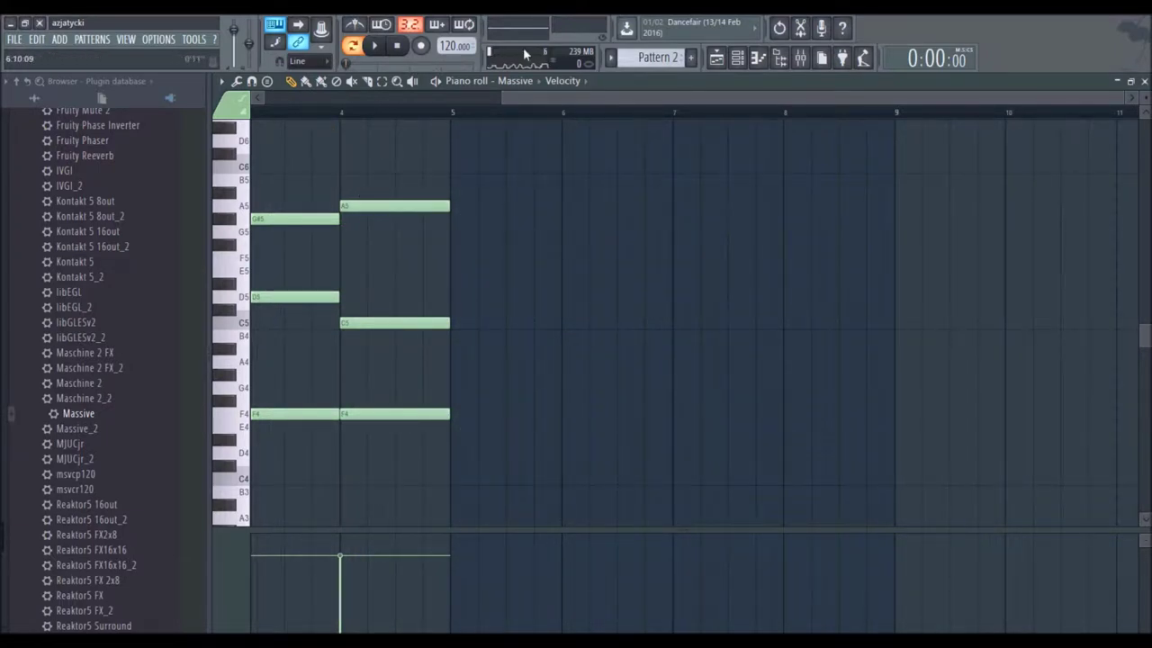
{"action": "scroll", "coordinate": [514, 110], "scroll_direction": "up", "scroll_amount": 3}
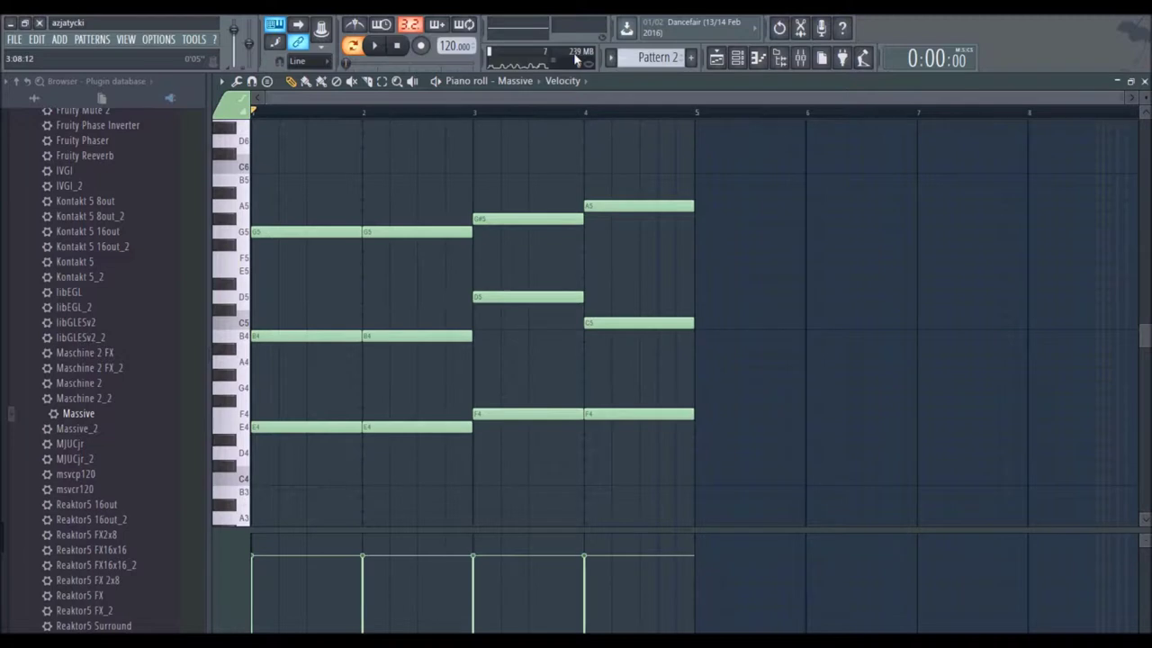
{"action": "left_click_drag", "start_coordinate": [627, 96], "coordinate": [918, 95]}
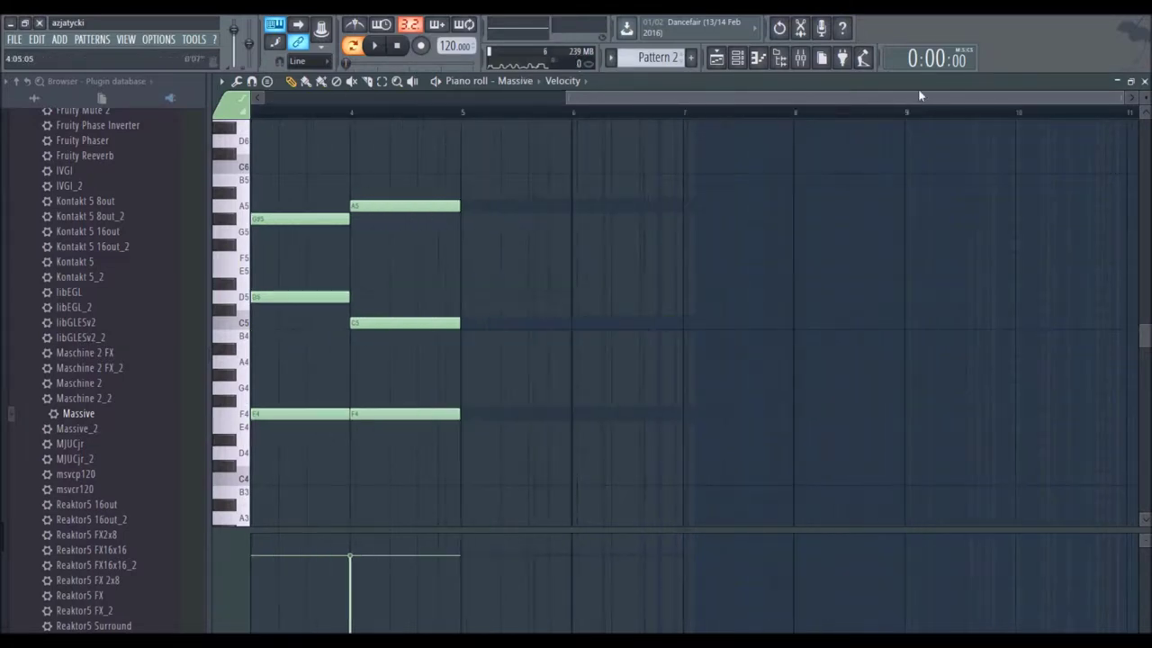
{"action": "scroll", "coordinate": [568, 99], "scroll_direction": "up", "scroll_amount": 1}
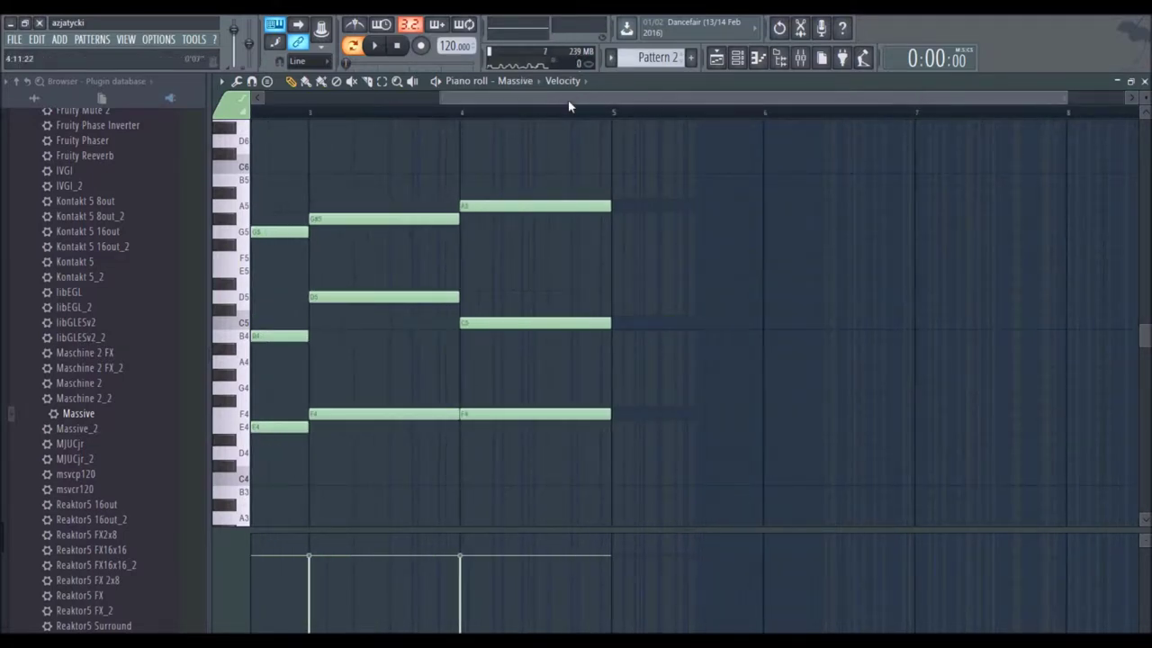
{"action": "left_click_drag", "start_coordinate": [568, 99], "coordinate": [613, 100]}
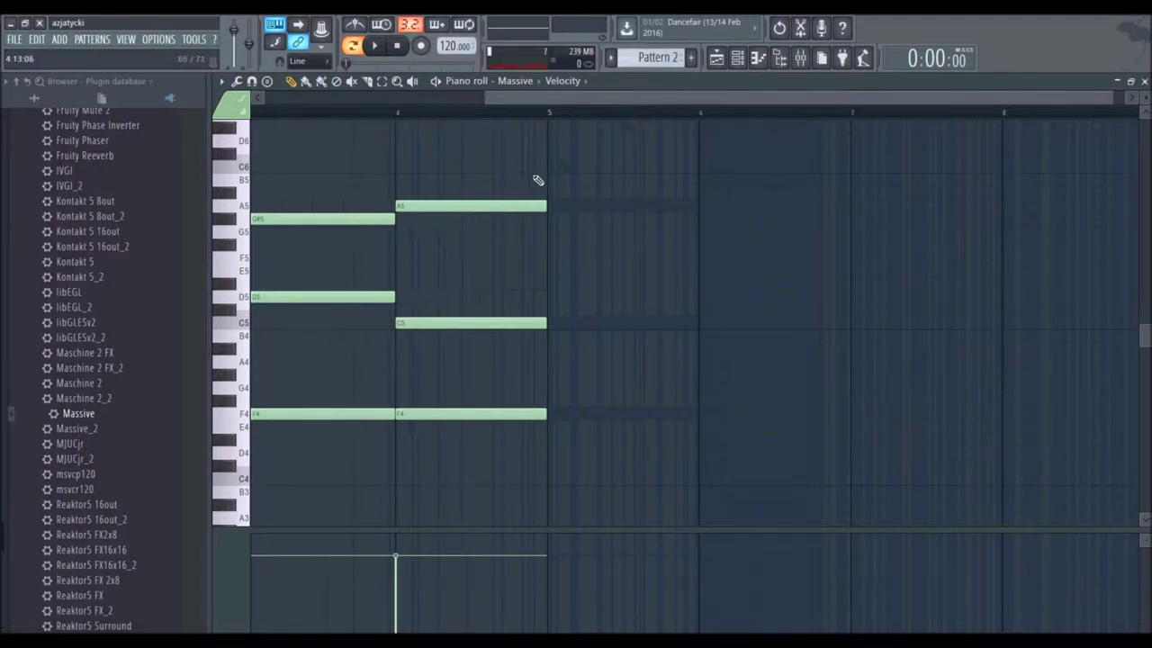
{"action": "left_click_drag", "start_coordinate": [596, 101], "coordinate": [612, 101]}
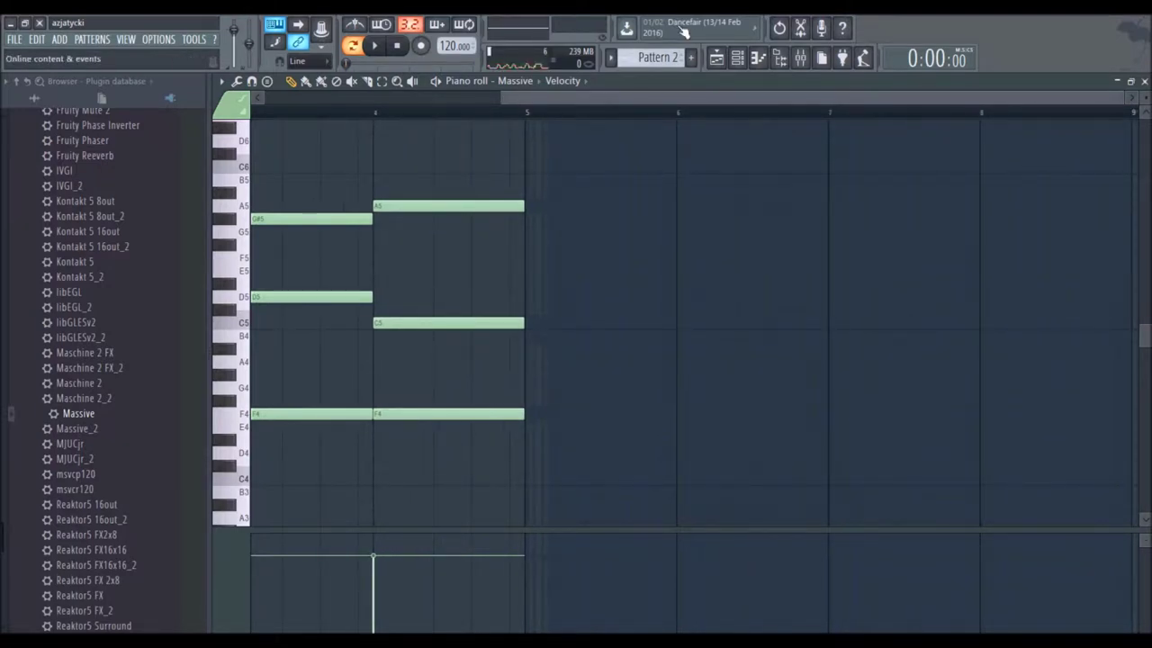
{"action": "scroll", "coordinate": [621, 116], "scroll_direction": "down", "scroll_amount": 2}
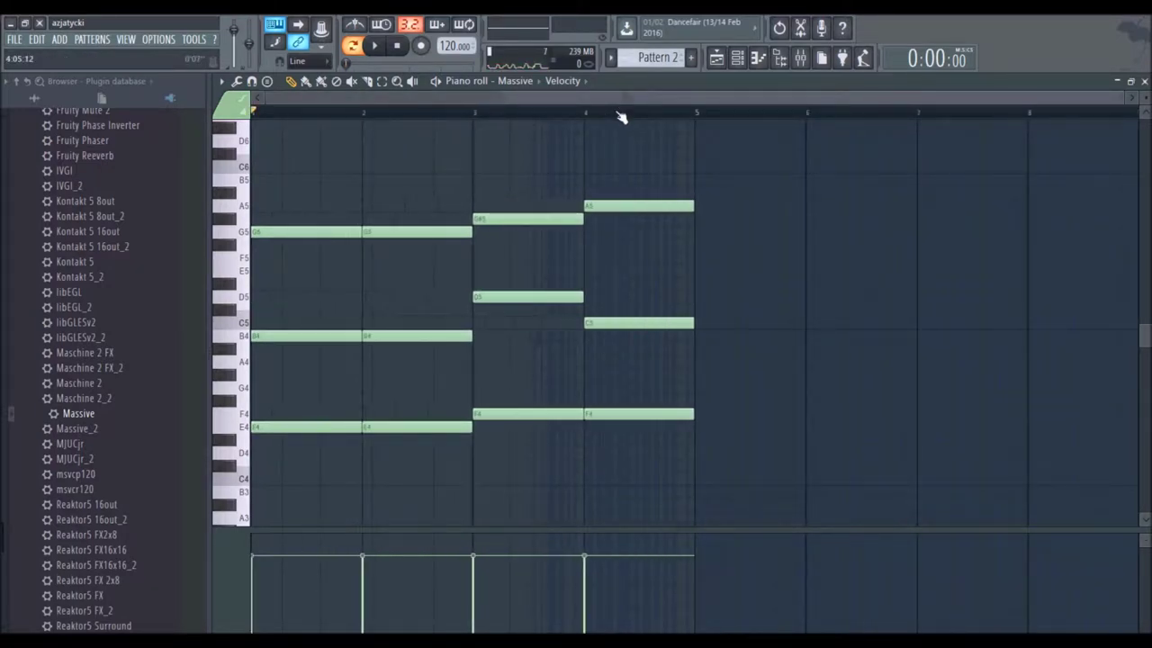
Step: Build a bar 5 chord from one-bar E4, G4 and C5 notes, and raise the G4 an octave to G5
{"action": "left_click", "coordinate": [241, 428]}
{"action": "left_click", "coordinate": [700, 429]}
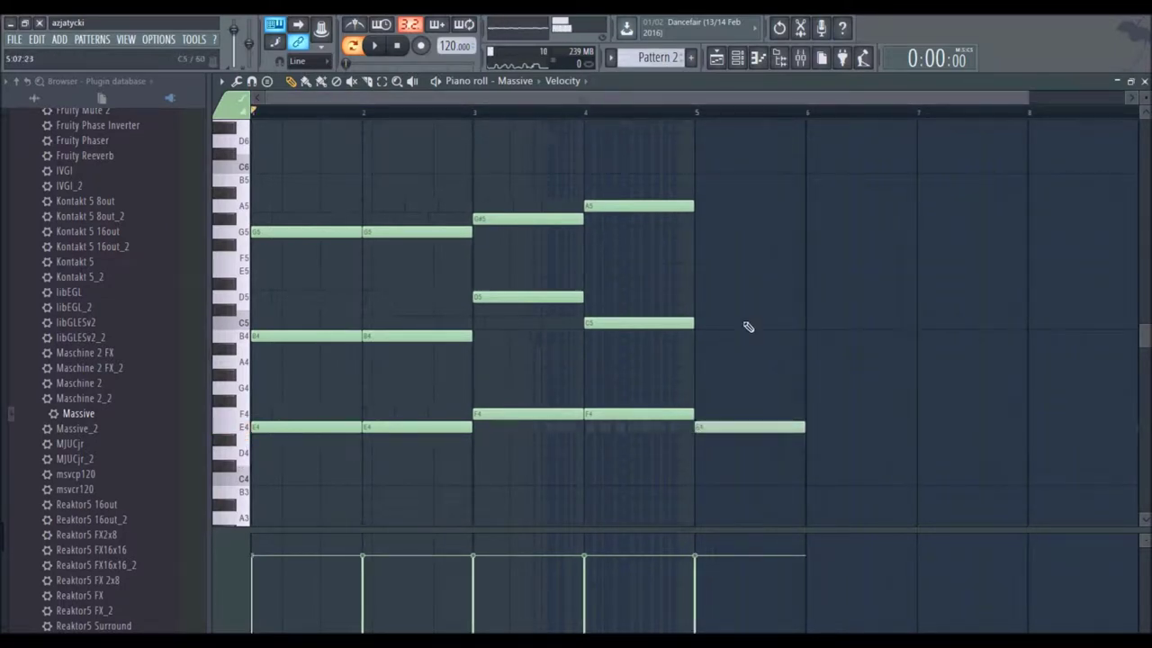
{"action": "left_click", "coordinate": [709, 387]}
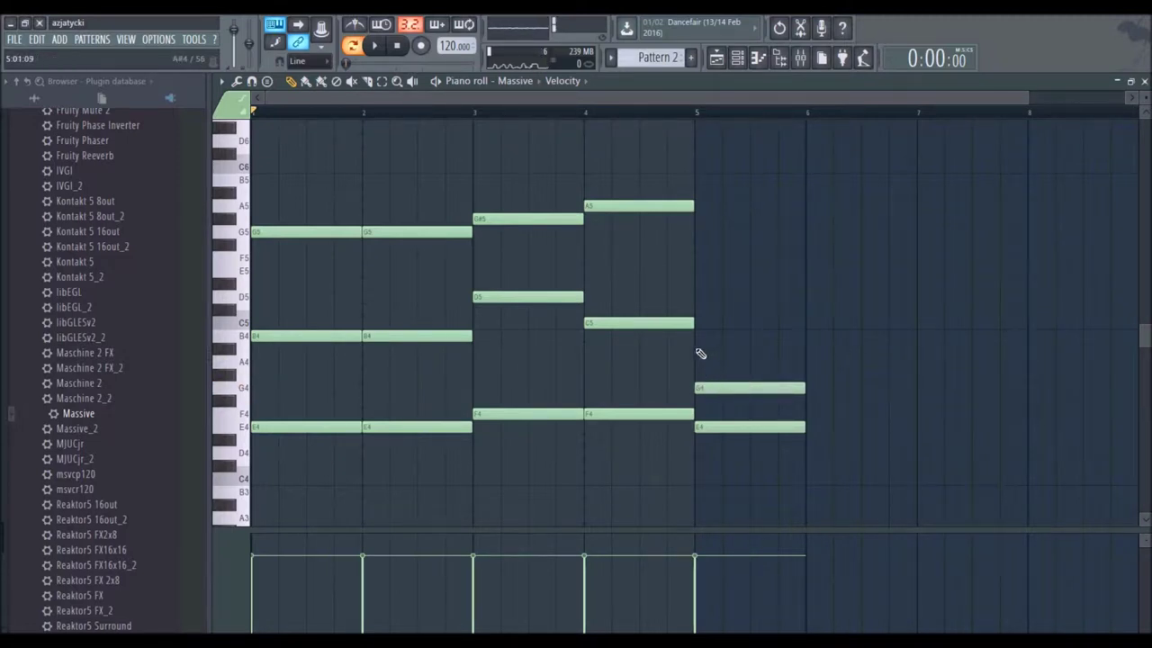
{"action": "left_click", "coordinate": [701, 322]}
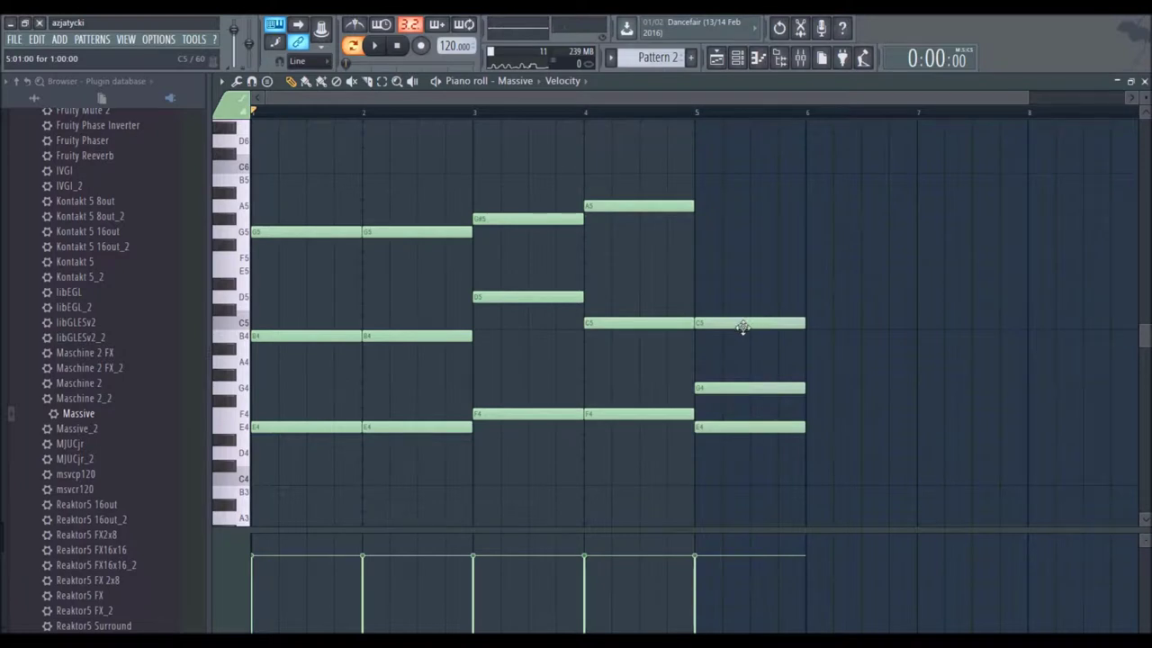
{"action": "left_click_drag", "start_coordinate": [736, 387], "coordinate": [733, 236]}
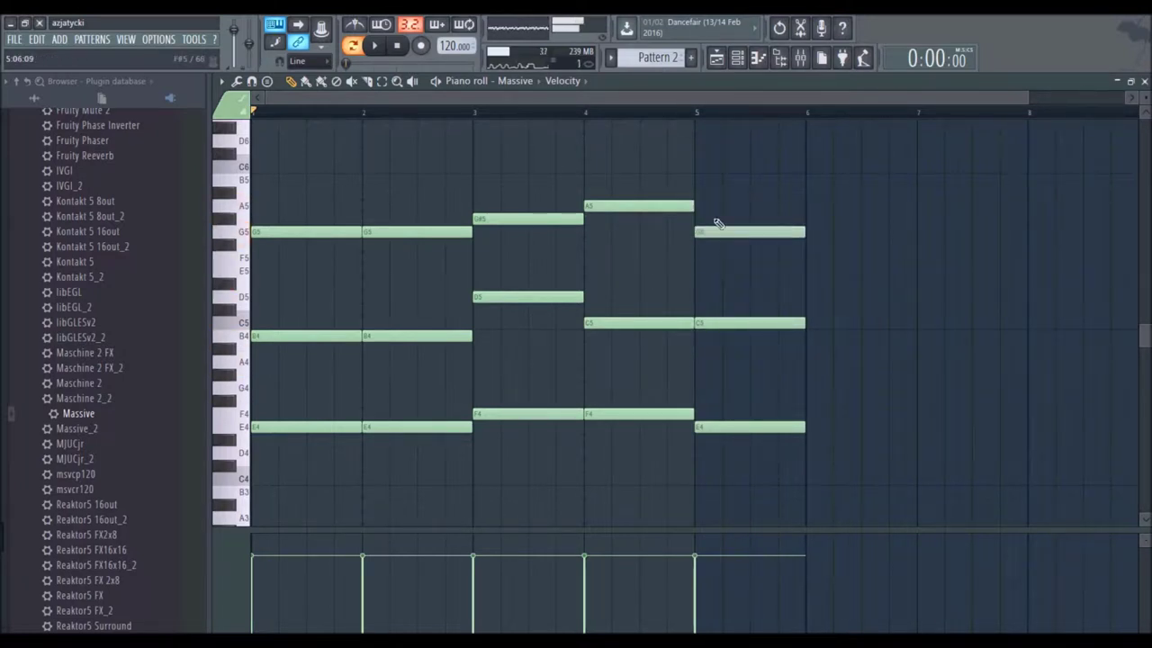
Step: Play the pattern while adding a bar 6 chord of one-bar G5, B4 and E4 notes, and stop playback
{"action": "key", "text": "space"}
{"action": "scroll", "coordinate": [457, 126], "scroll_direction": "down", "scroll_amount": 1}
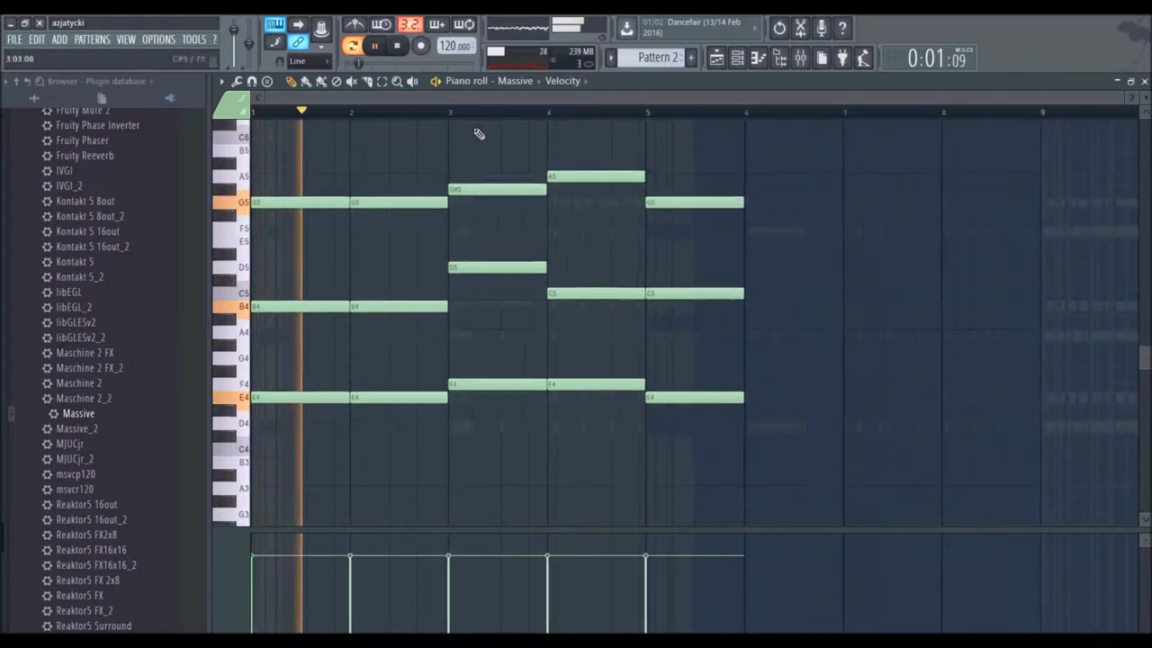
{"action": "left_click", "coordinate": [748, 234]}
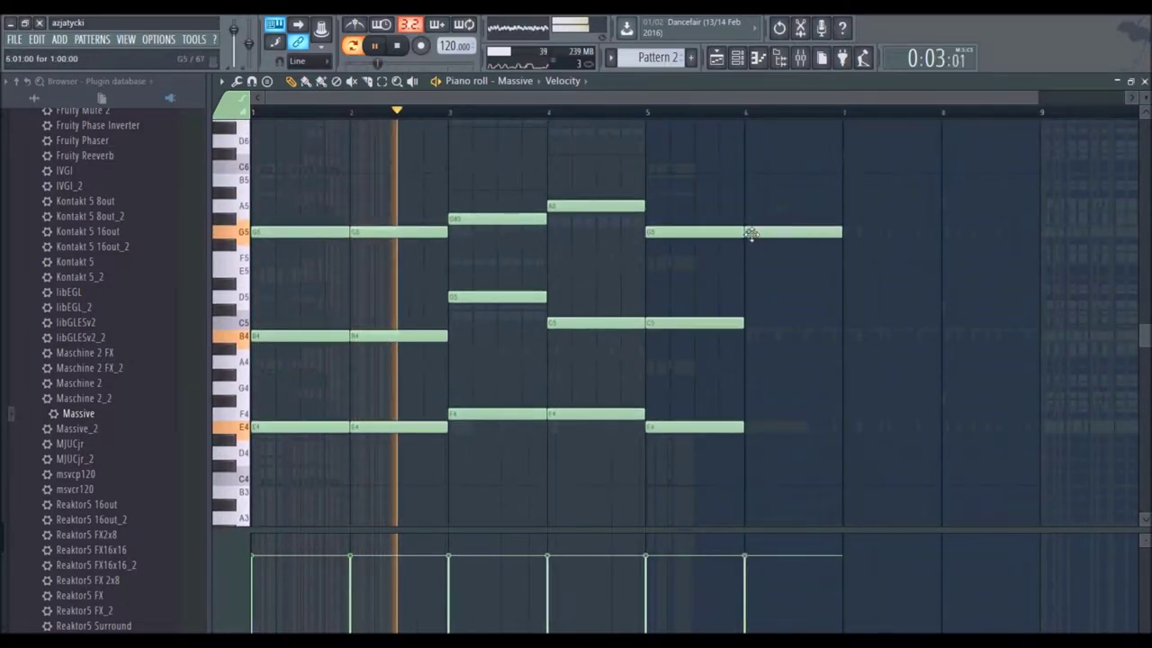
{"action": "left_click", "coordinate": [748, 334]}
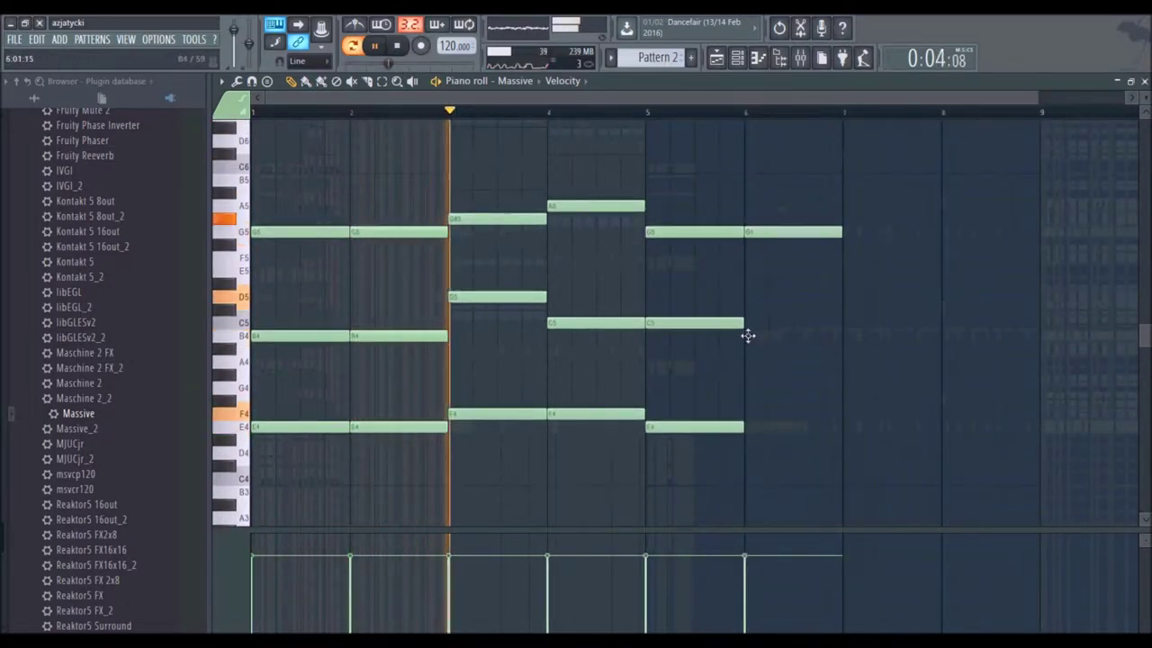
{"action": "left_click", "coordinate": [756, 426]}
{"action": "scroll", "coordinate": [686, 113], "scroll_direction": "down", "scroll_amount": 1}
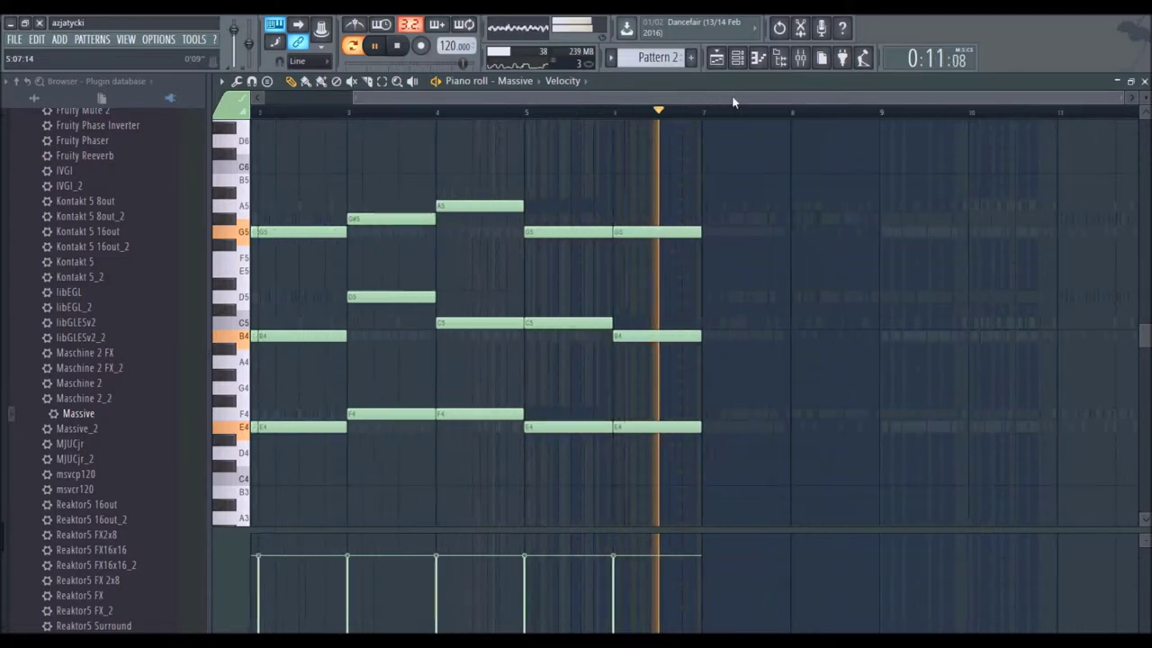
{"action": "key", "text": "space"}
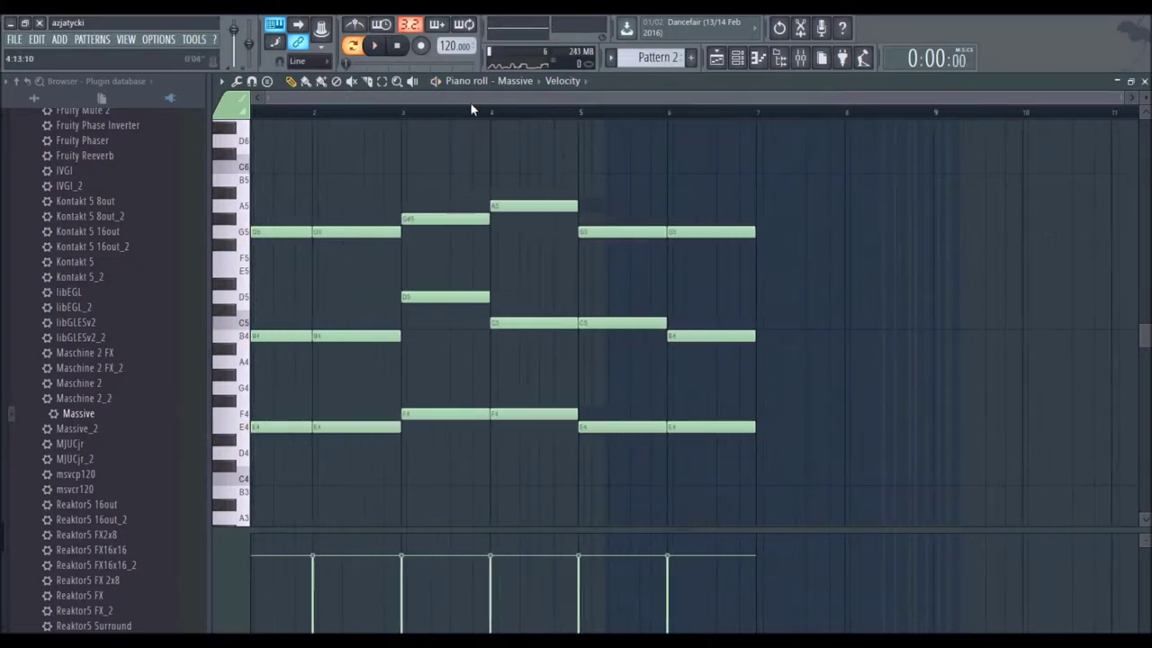
Step: Play the progression from the end of bar 4 to hear the bar 5 and 6 chords
{"action": "left_click", "coordinate": [587, 109]}
{"action": "key", "text": "space"}
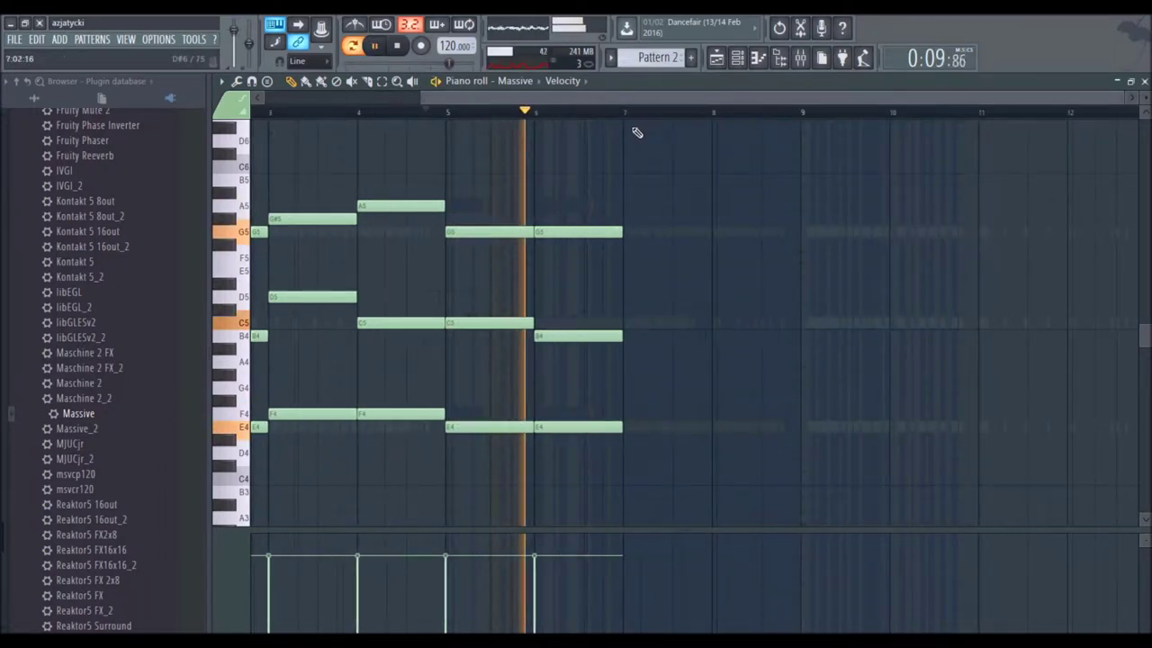
{"action": "left_click", "coordinate": [397, 46]}
Step: Audition C4 and B3 as candidate notes for the next chord
{"action": "left_click", "coordinate": [239, 481]}
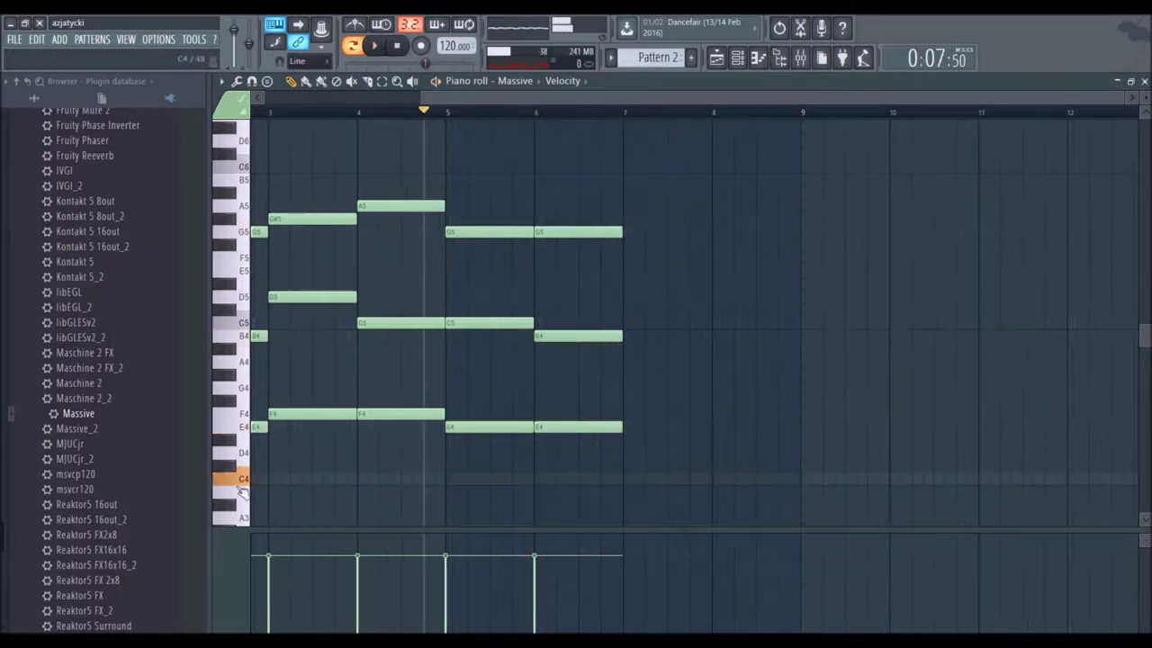
{"action": "left_click", "coordinate": [240, 495]}
{"action": "scroll", "coordinate": [236, 475], "scroll_direction": "up", "scroll_amount": 1}
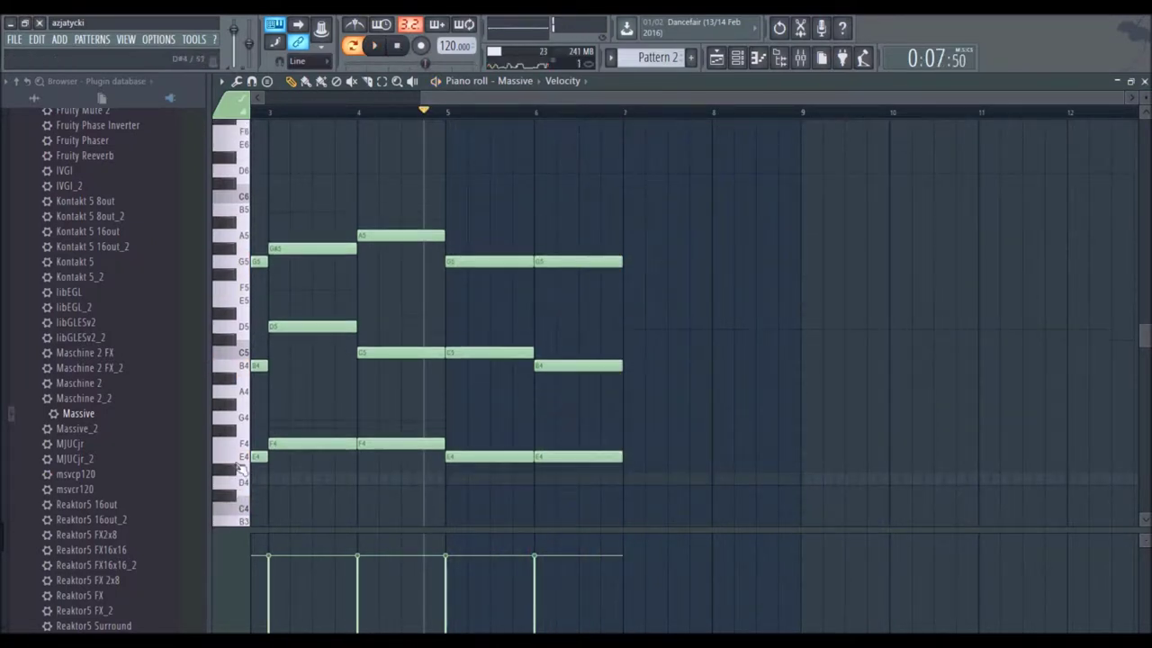
{"action": "scroll", "coordinate": [543, 149], "scroll_direction": "down", "scroll_amount": 2}
{"action": "scroll", "coordinate": [509, 118], "scroll_direction": "left", "scroll_amount": 2}
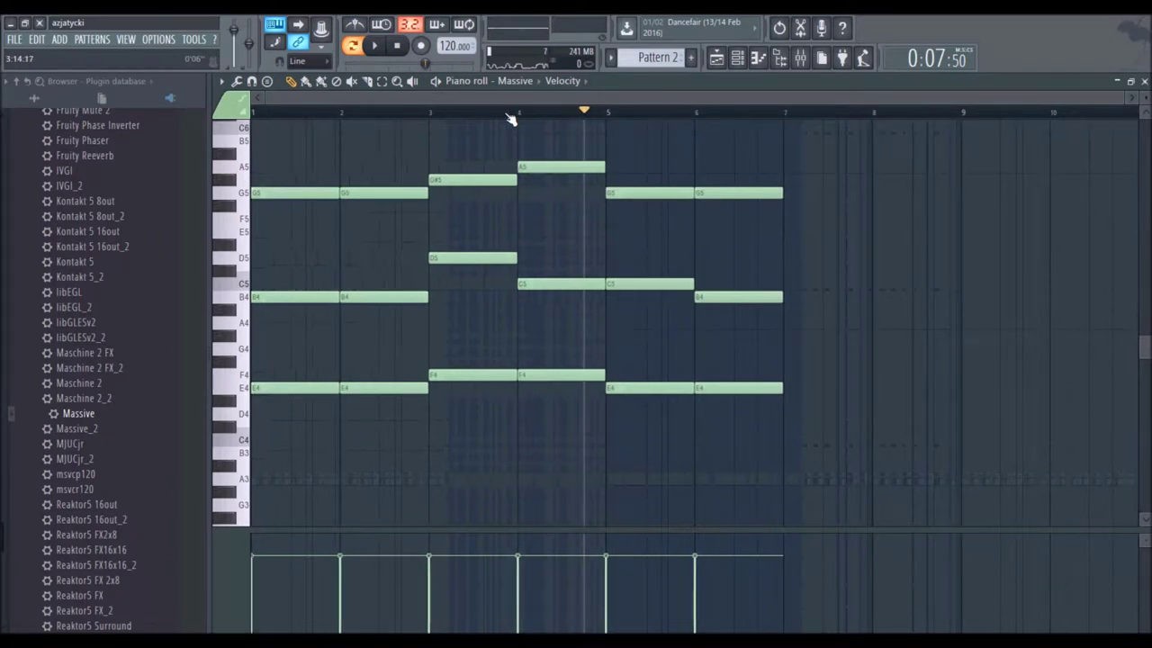
Step: Audition a D4, F4 and A4 chord several times without recording it, and play back the pattern
{"action": "key", "text": "x"}
{"action": "key", "text": "v"}
{"action": "key", "text": "n"}
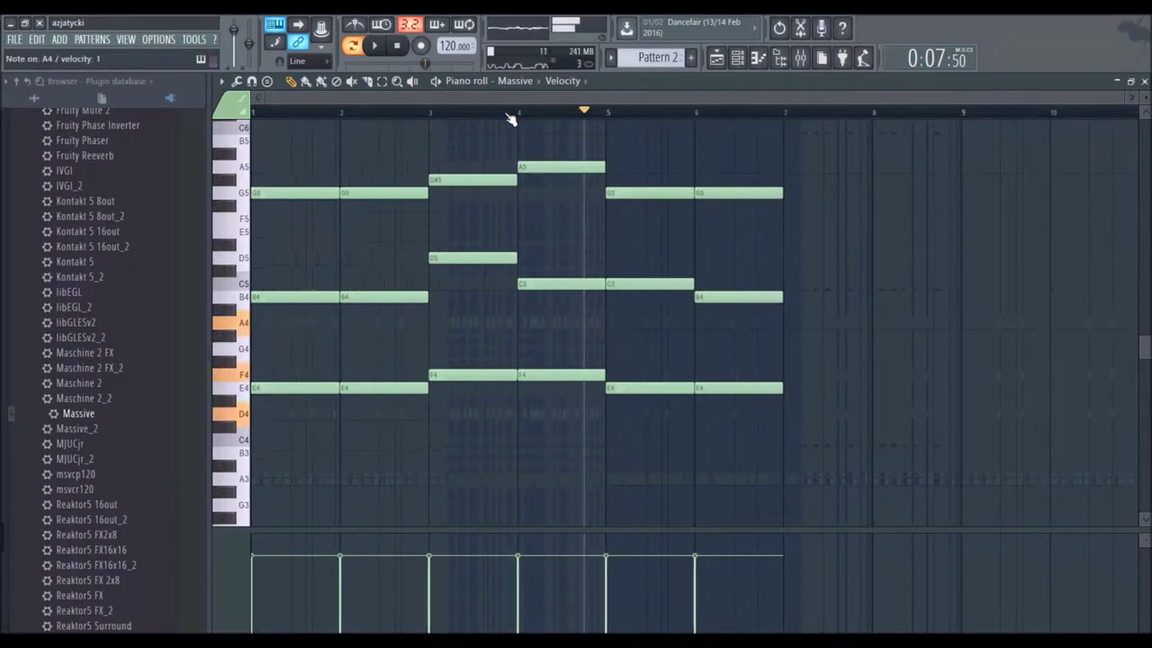
{"action": "key", "text": "v"}
{"action": "key", "text": "n"}
{"action": "key", "text": "x"}
{"action": "key", "text": "x"}
{"action": "key", "text": "v"}
{"action": "key", "text": "n"}
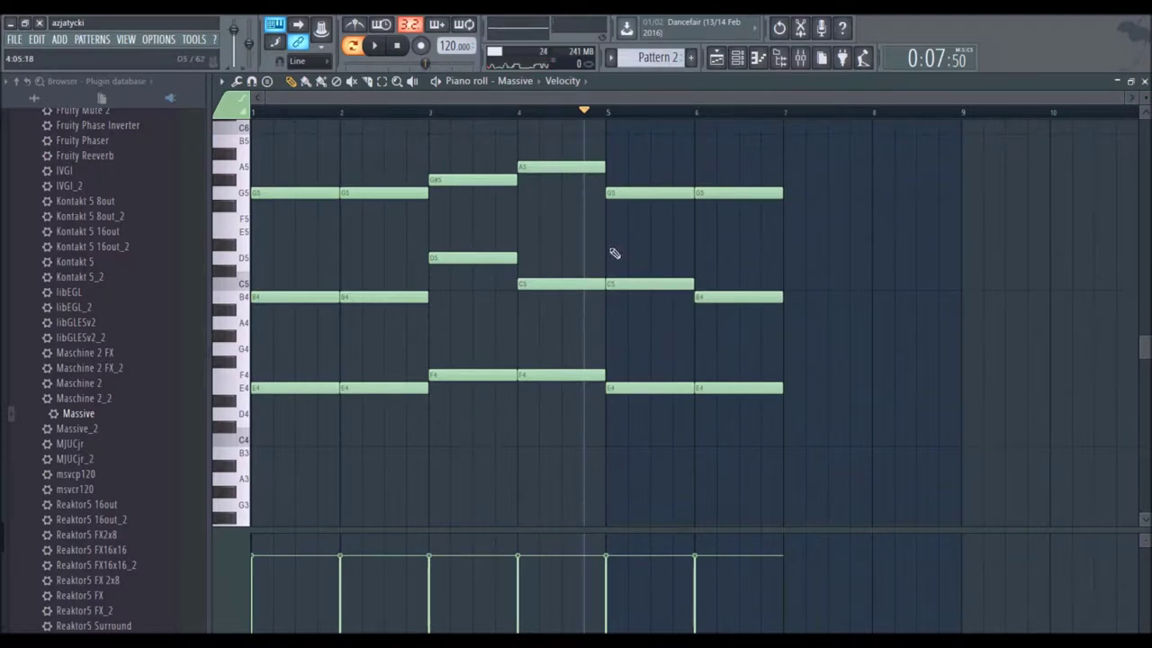
{"action": "key", "text": "space"}
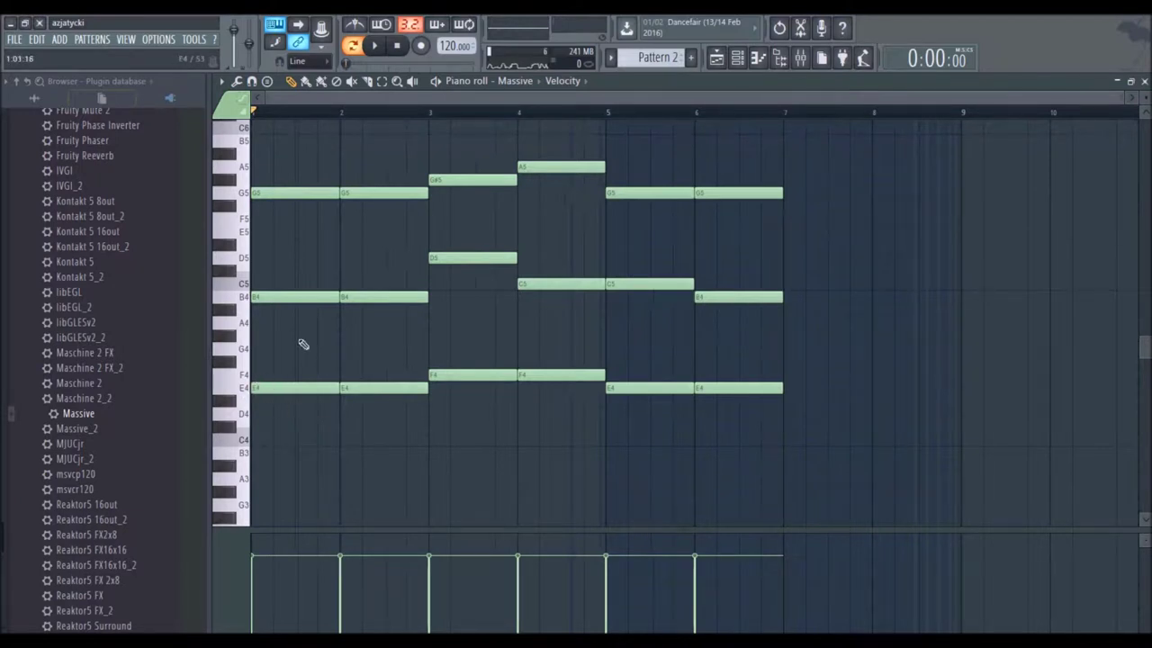
Step: Build a bar 7 chord from one-bar G5, G4, E4 and B4 notes
{"action": "left_click_drag", "start_coordinate": [531, 98], "coordinate": [801, 102]}
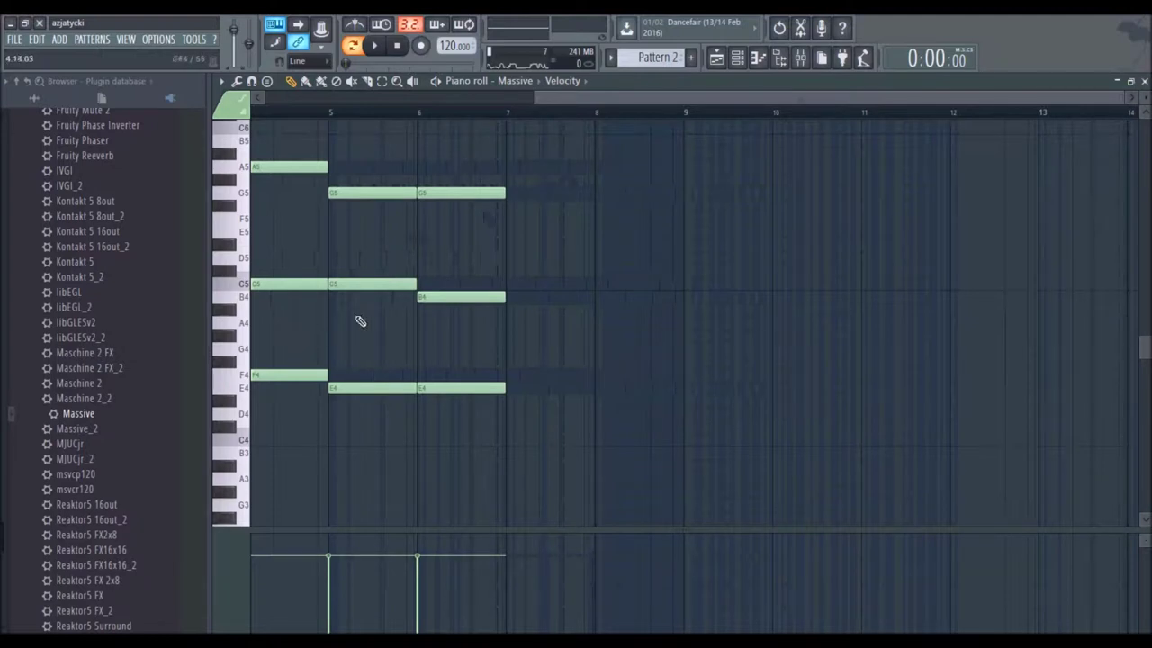
{"action": "left_click_drag", "start_coordinate": [558, 103], "coordinate": [561, 102]}
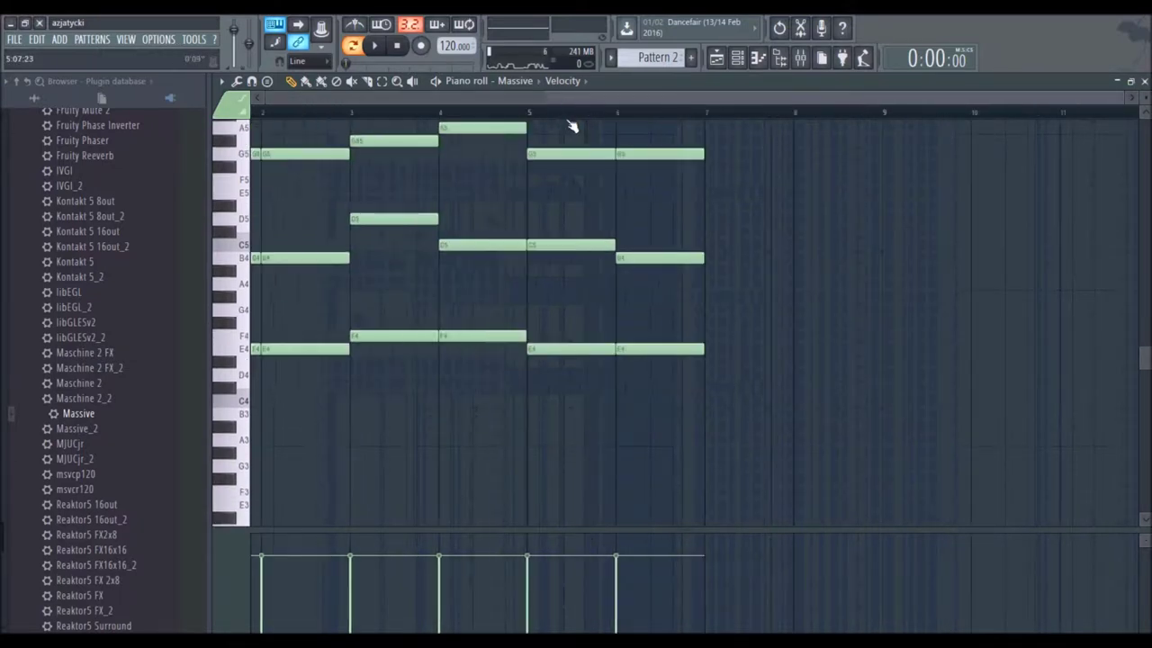
{"action": "mouse_move", "coordinate": [544, 99]}
{"action": "left_mouse_down"}
{"action": "mouse_move", "coordinate": [555, 100]}
{"action": "mouse_move", "coordinate": [502, 113]}
{"action": "mouse_move", "coordinate": [783, 139]}
{"action": "left_mouse_up"}
{"action": "left_click", "coordinate": [537, 194]}
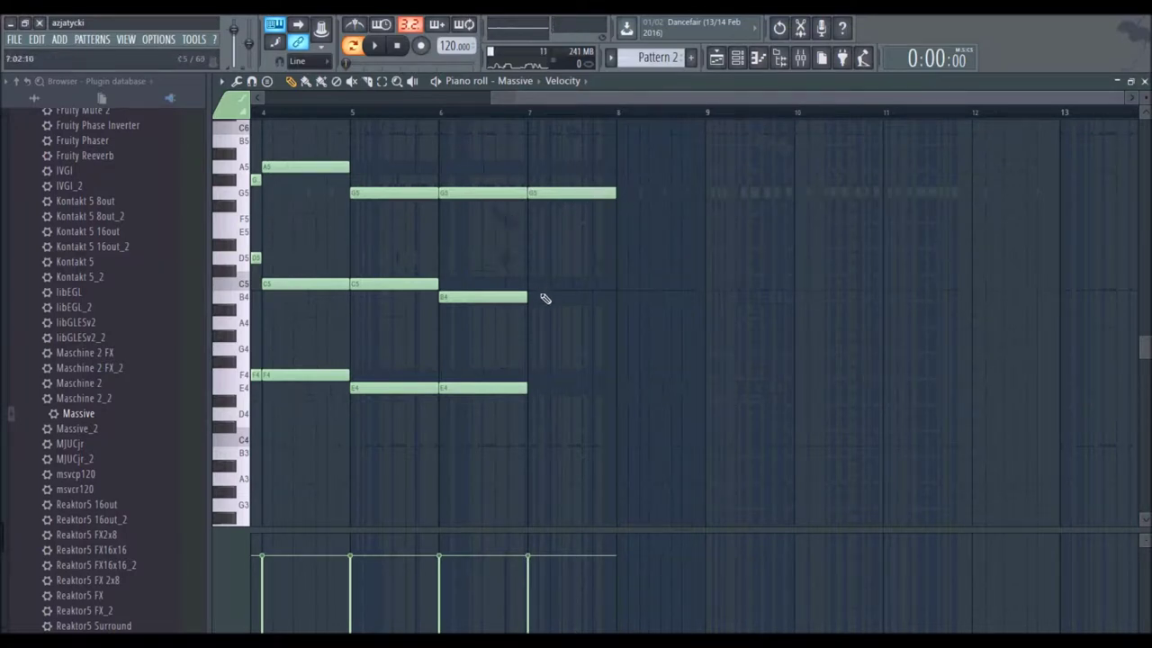
{"action": "left_click", "coordinate": [235, 349]}
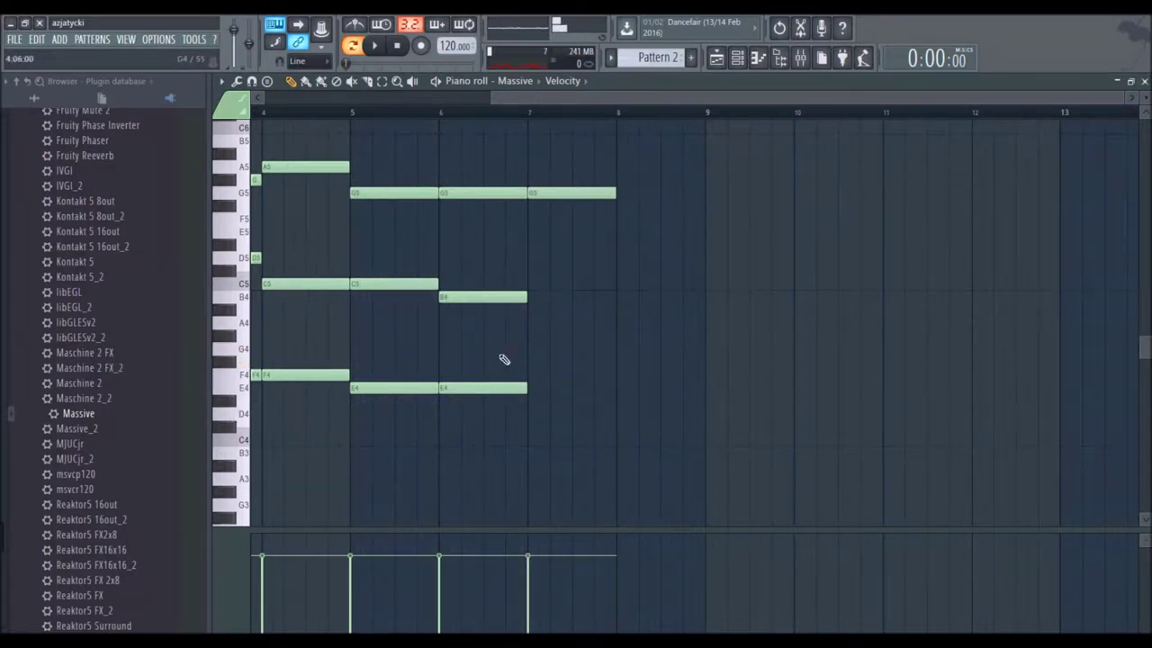
{"action": "left_click", "coordinate": [540, 349]}
{"action": "mouse_move", "coordinate": [581, 350]}
{"action": "left_mouse_down"}
{"action": "mouse_move", "coordinate": [560, 352]}
{"action": "mouse_move", "coordinate": [576, 351]}
{"action": "left_mouse_up"}
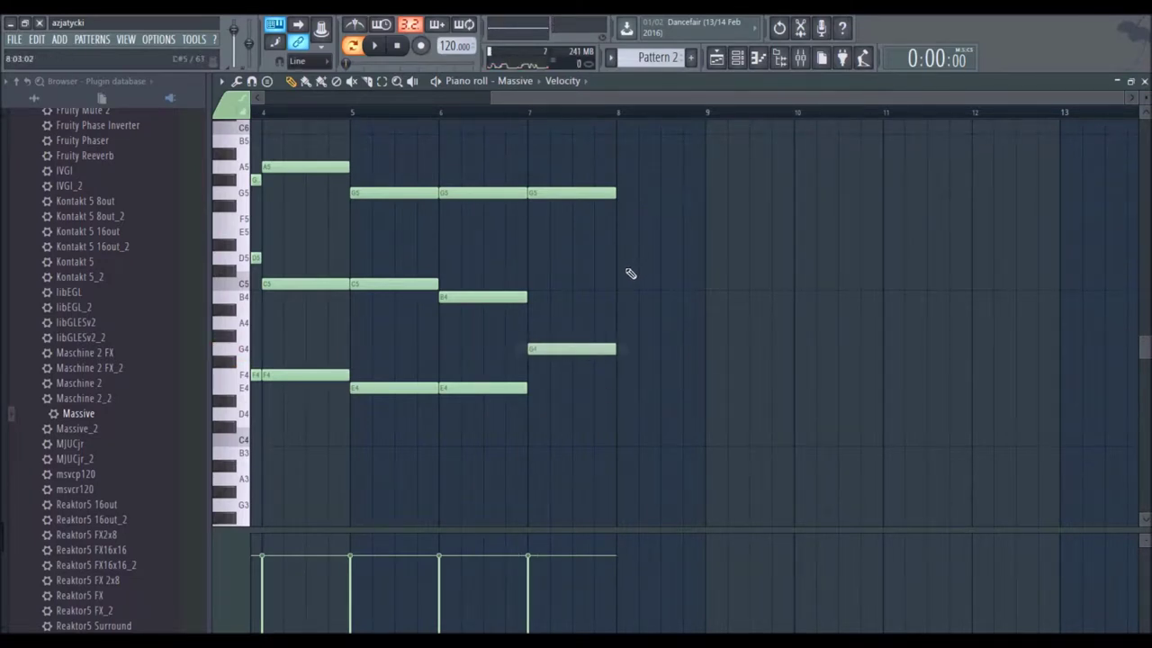
{"action": "left_click", "coordinate": [532, 391]}
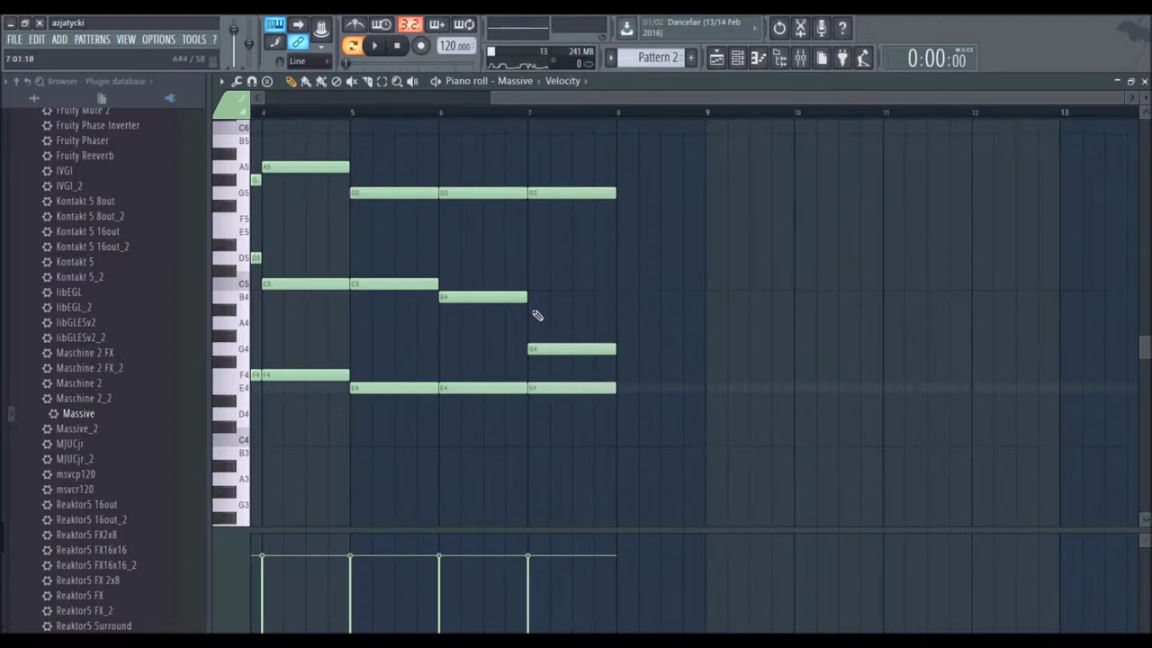
{"action": "left_click", "coordinate": [553, 297]}
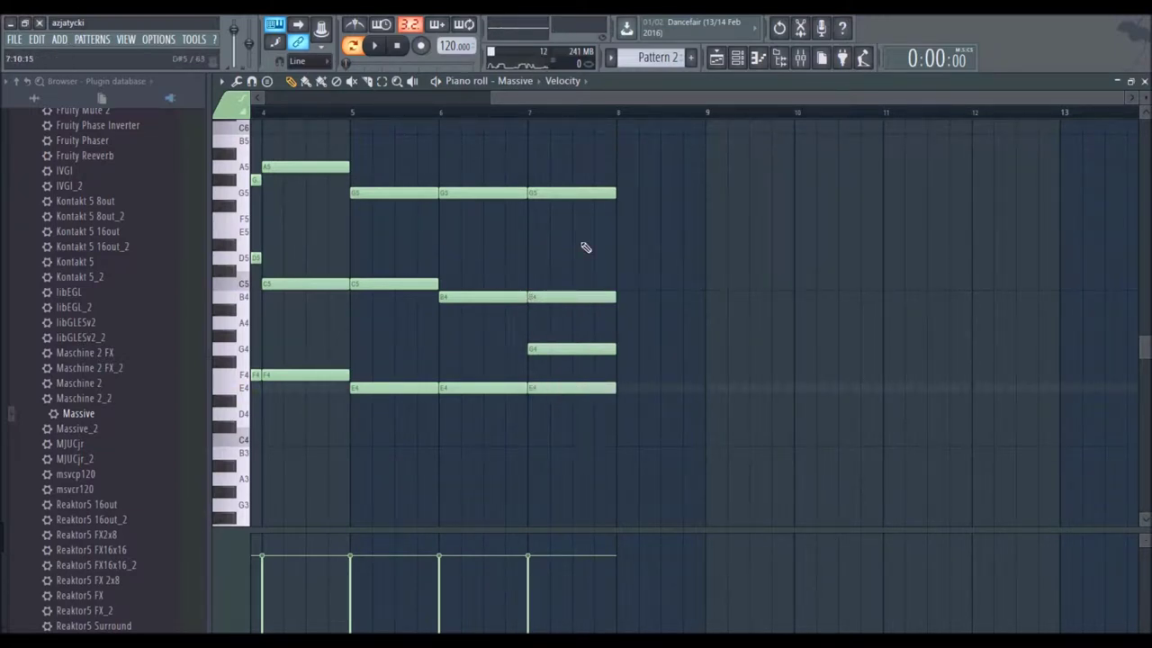
Step: Try C5 in place of the bar 7 B4, restore it, and revoice the chord with E4 lowered to D4 and G4 deleted
{"action": "left_click_drag", "start_coordinate": [559, 297], "coordinate": [560, 285]}
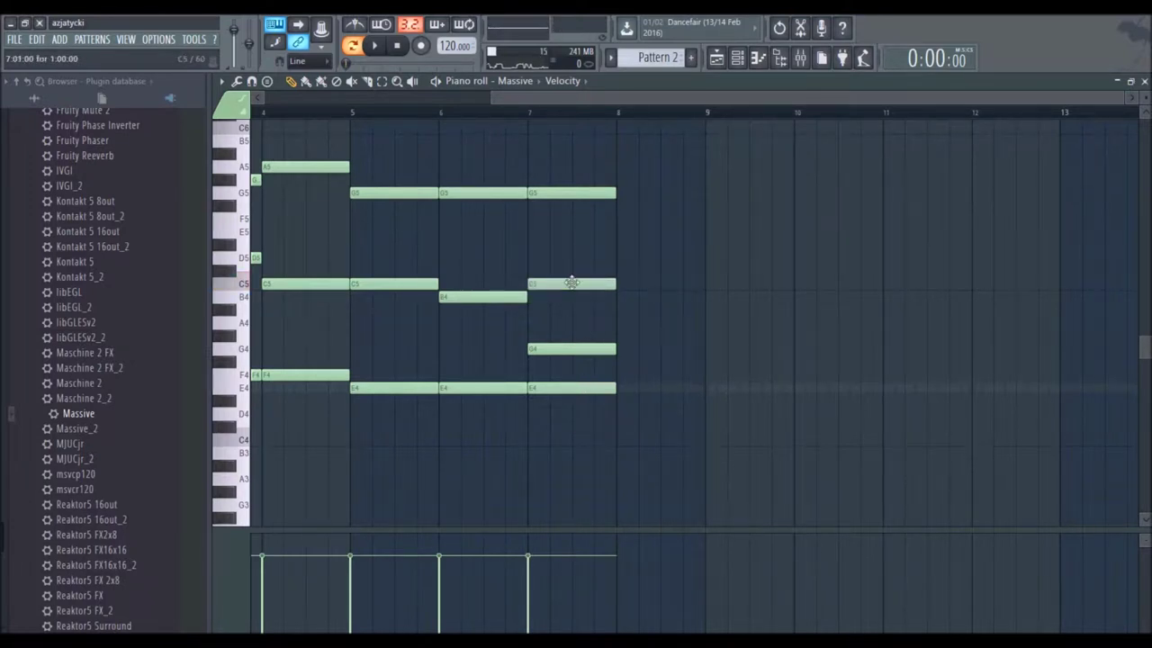
{"action": "left_click_drag", "start_coordinate": [569, 287], "coordinate": [573, 299]}
{"action": "left_click_drag", "start_coordinate": [566, 390], "coordinate": [575, 427]}
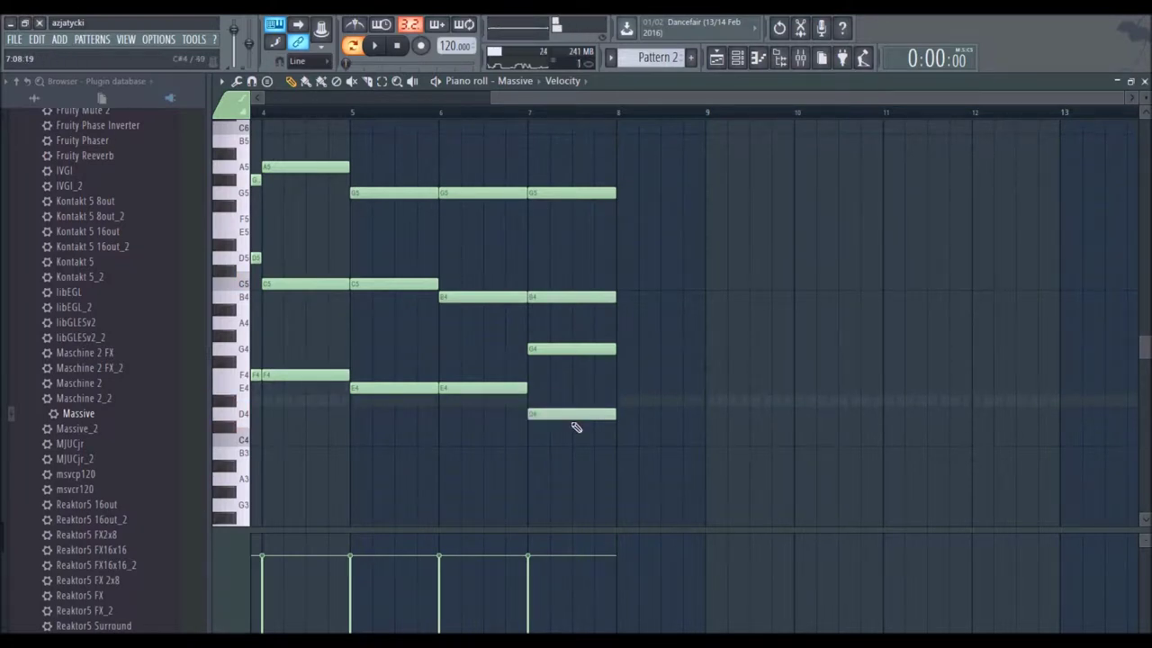
{"action": "right_click", "coordinate": [558, 350]}
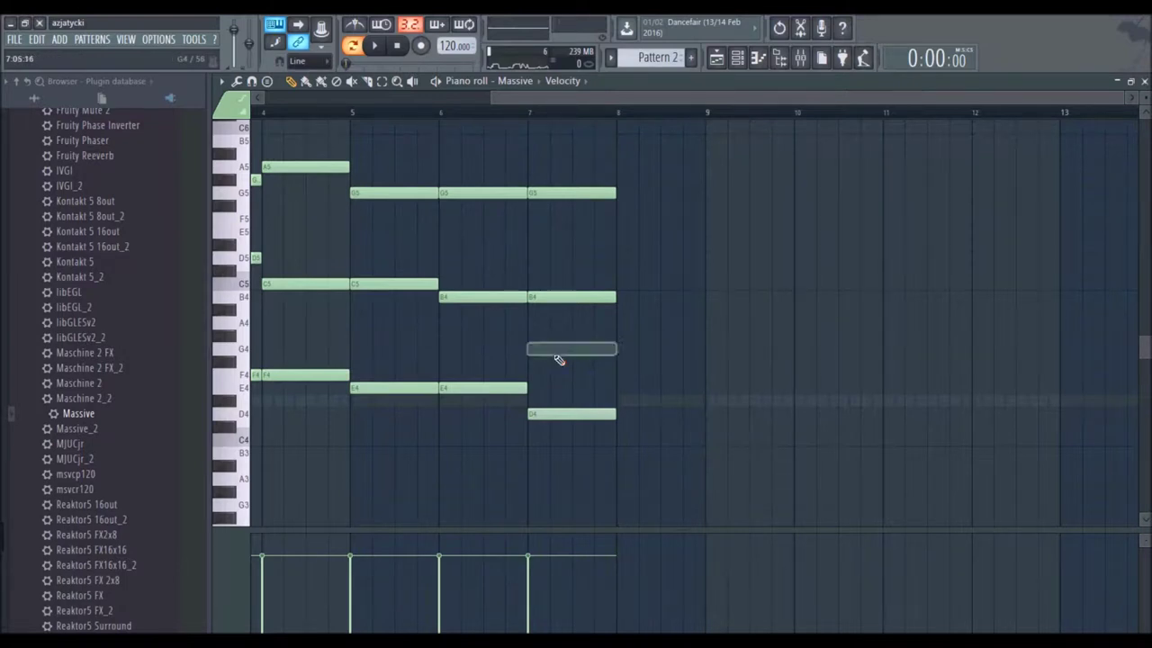
{"action": "key", "text": "space"}
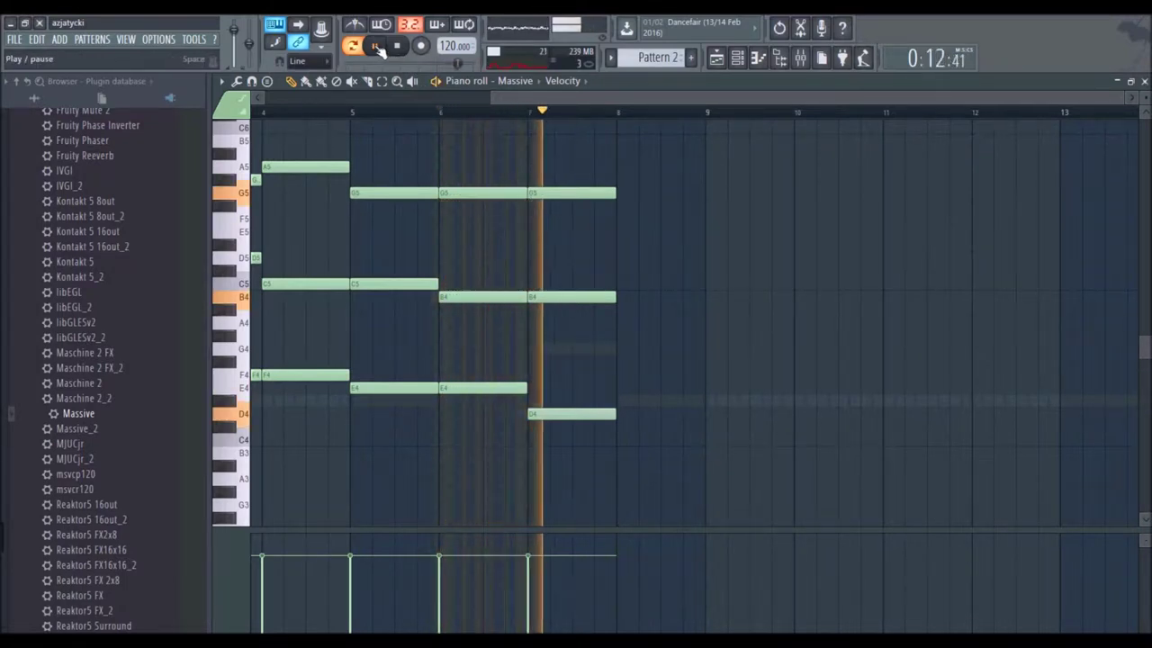
Step: Build a bar 8 chord from one-bar C#4, B4 and G5 notes and play it back
{"action": "left_click", "coordinate": [376, 49]}
{"action": "scroll", "coordinate": [665, 401], "scroll_direction": "down", "scroll_amount": 1}
{"action": "left_click", "coordinate": [621, 387]}
{"action": "scroll", "coordinate": [655, 316], "scroll_direction": "up", "scroll_amount": 1}
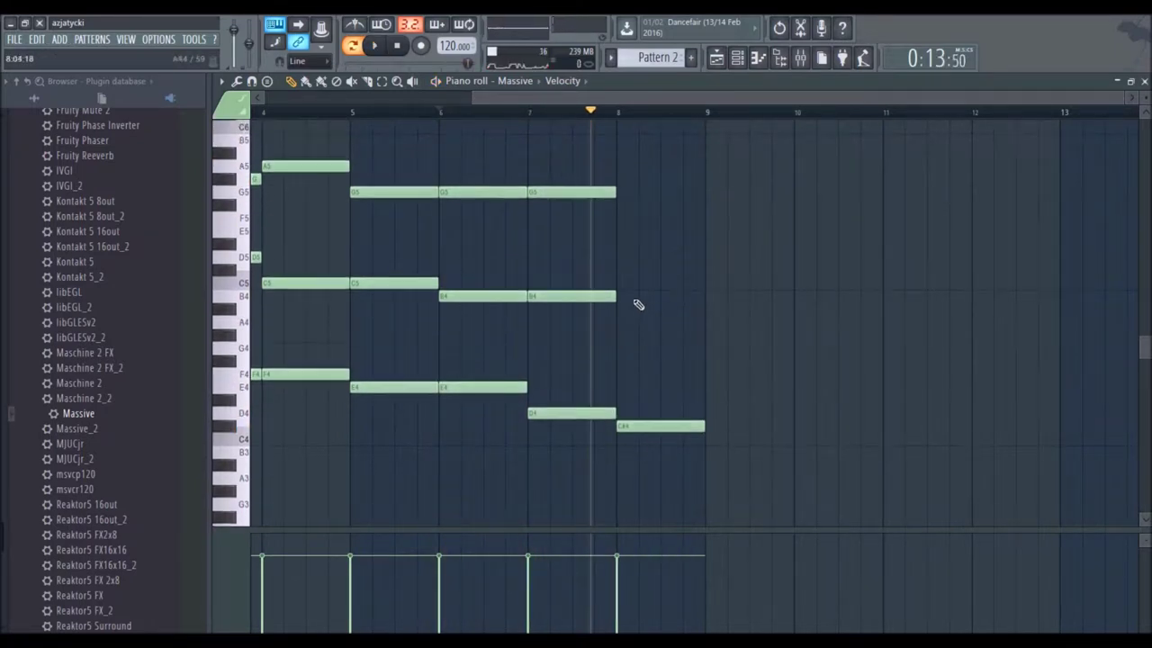
{"action": "left_click", "coordinate": [620, 297]}
{"action": "left_click", "coordinate": [623, 193]}
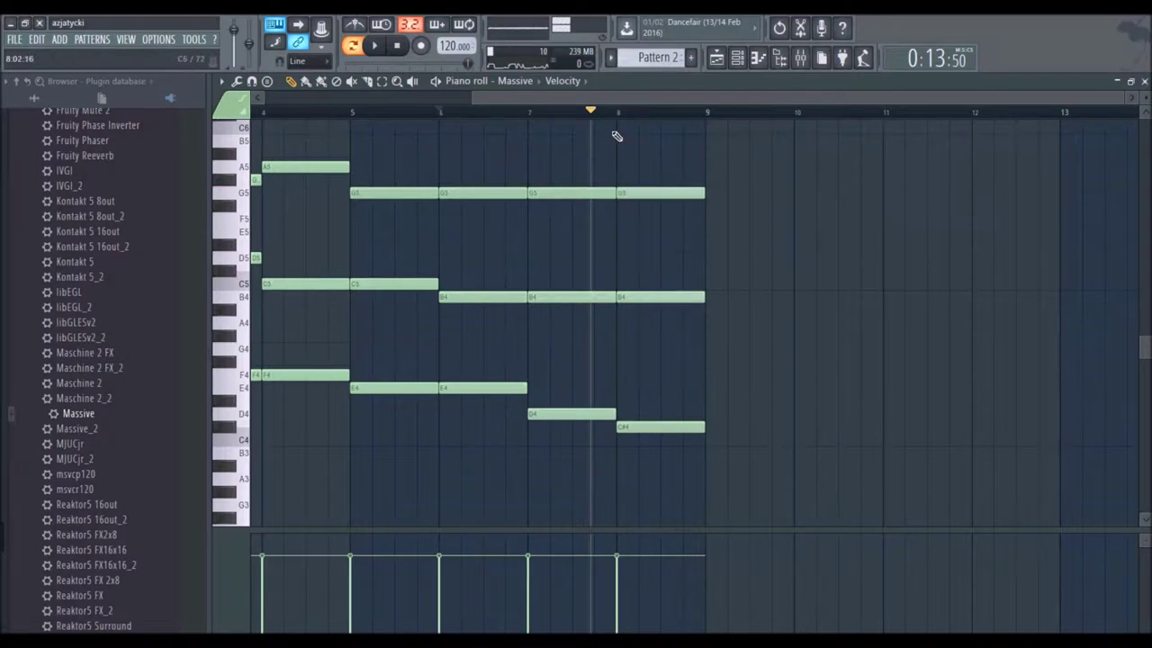
{"action": "left_click", "coordinate": [375, 47]}
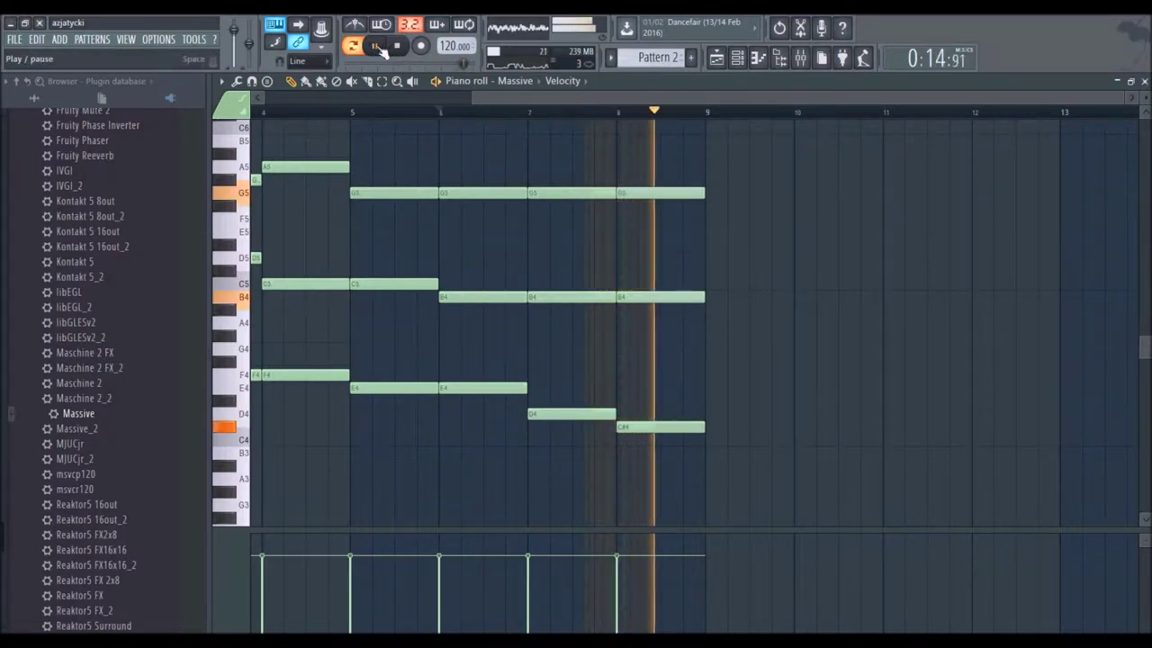
{"action": "left_click", "coordinate": [379, 50]}
Step: Add one-bar chords of C4, D#4 and F#4 in bar 9 and C4, E4 and G4 in bar 10
{"action": "left_click_drag", "start_coordinate": [659, 98], "coordinate": [788, 103]}
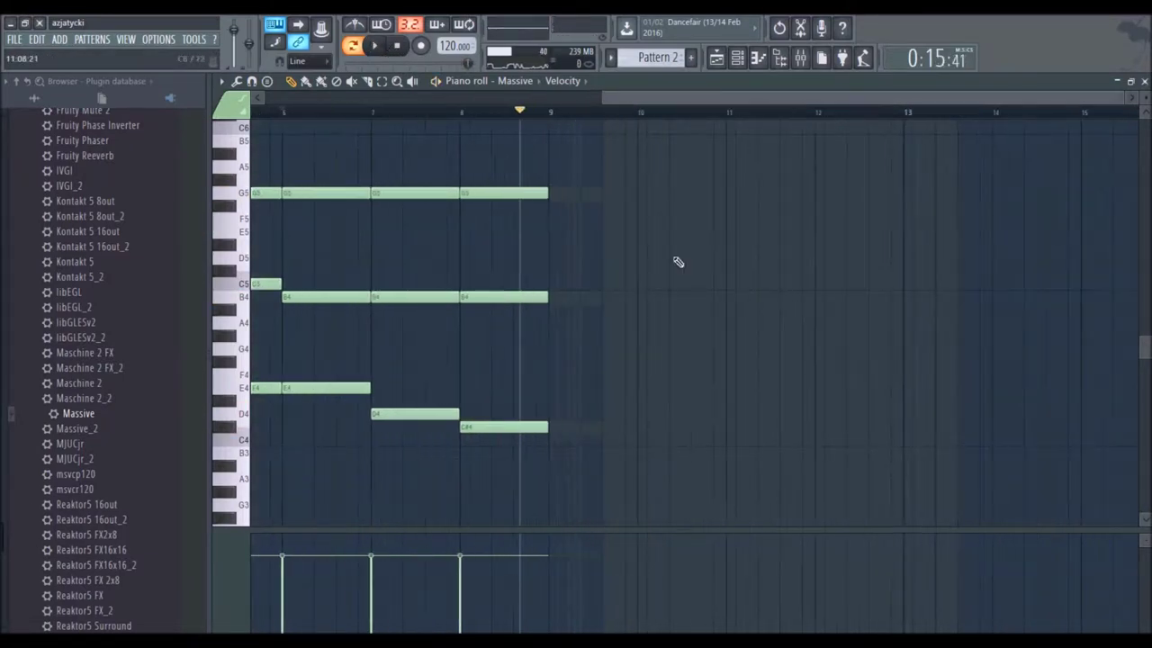
{"action": "left_click", "coordinate": [546, 441]}
{"action": "left_click", "coordinate": [643, 441]}
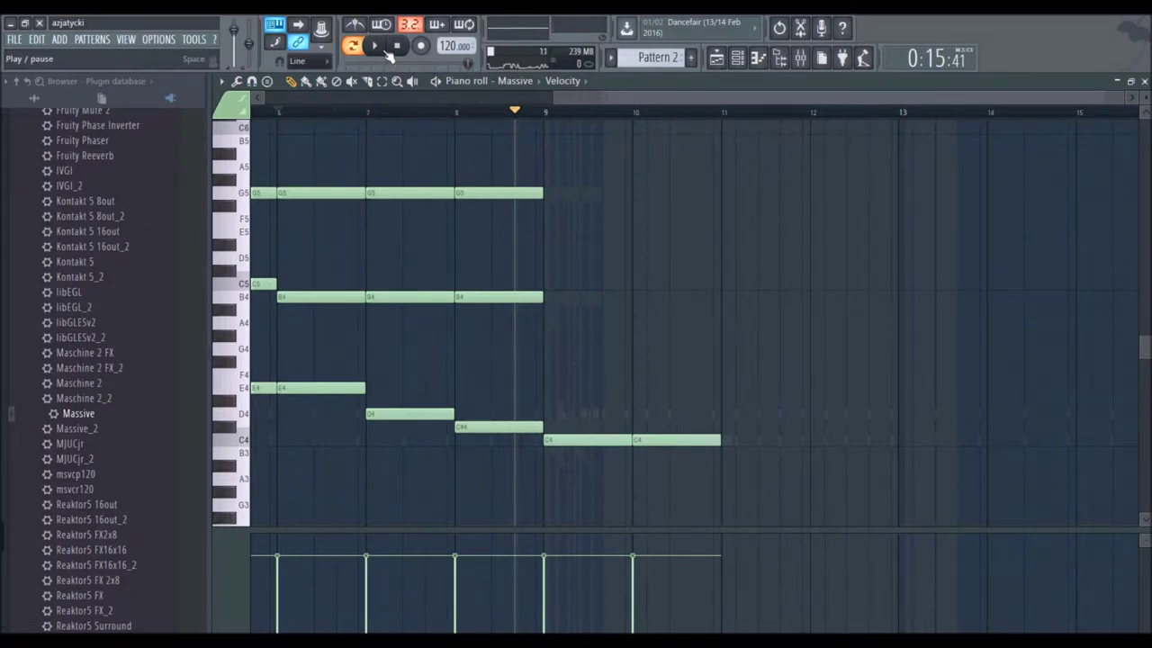
{"action": "left_click", "coordinate": [547, 402]}
{"action": "left_click", "coordinate": [572, 364]}
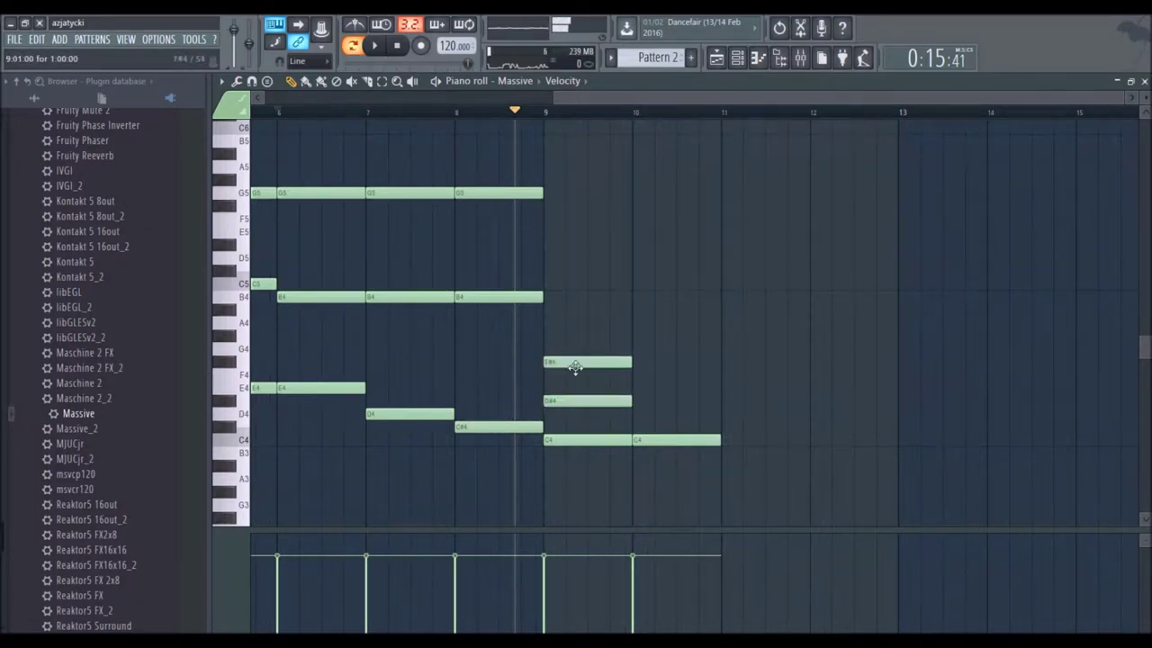
{"action": "left_click", "coordinate": [639, 389]}
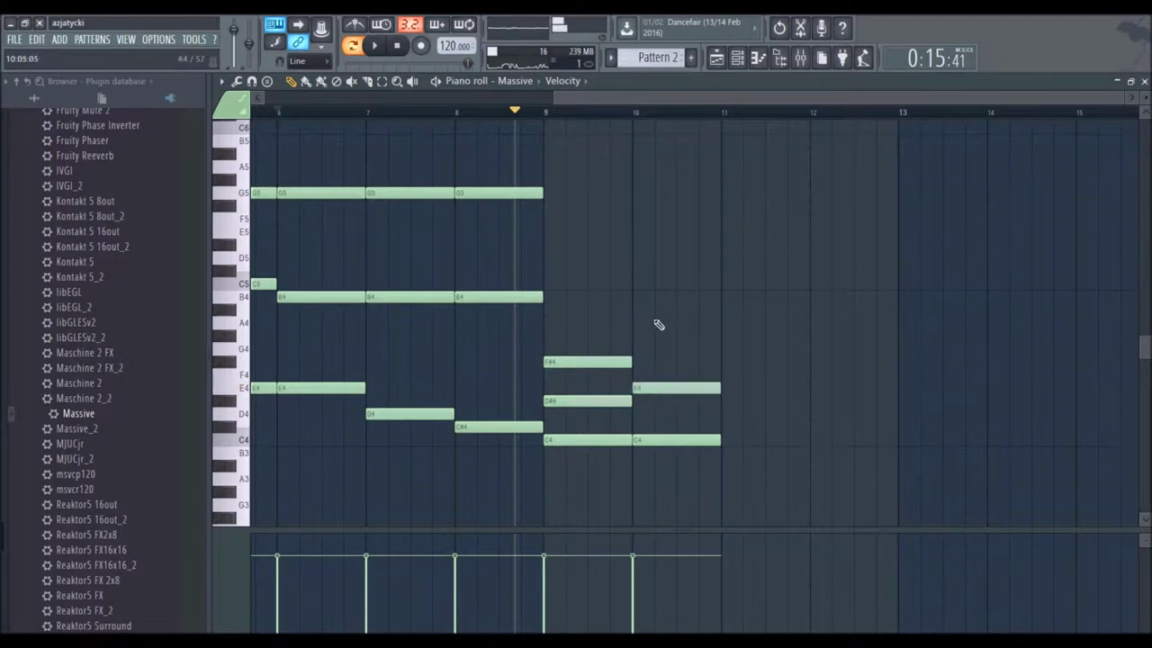
{"action": "left_click_drag", "start_coordinate": [639, 337], "coordinate": [674, 355]}
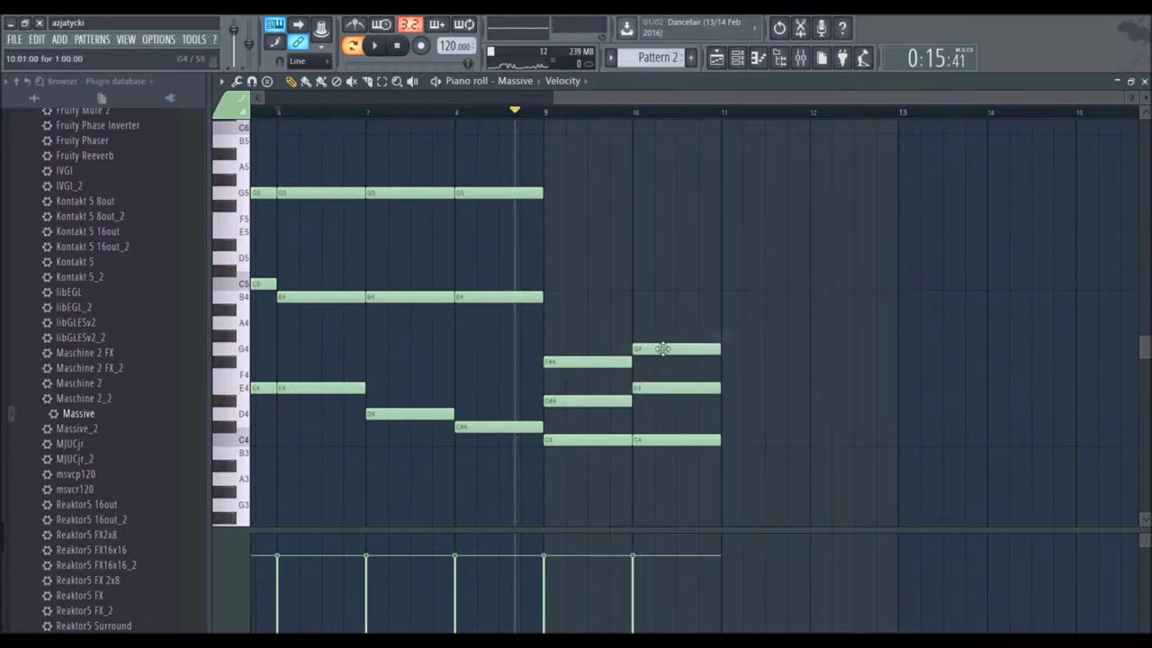
{"action": "left_click", "coordinate": [636, 286]}
{"action": "right_click", "coordinate": [659, 284]}
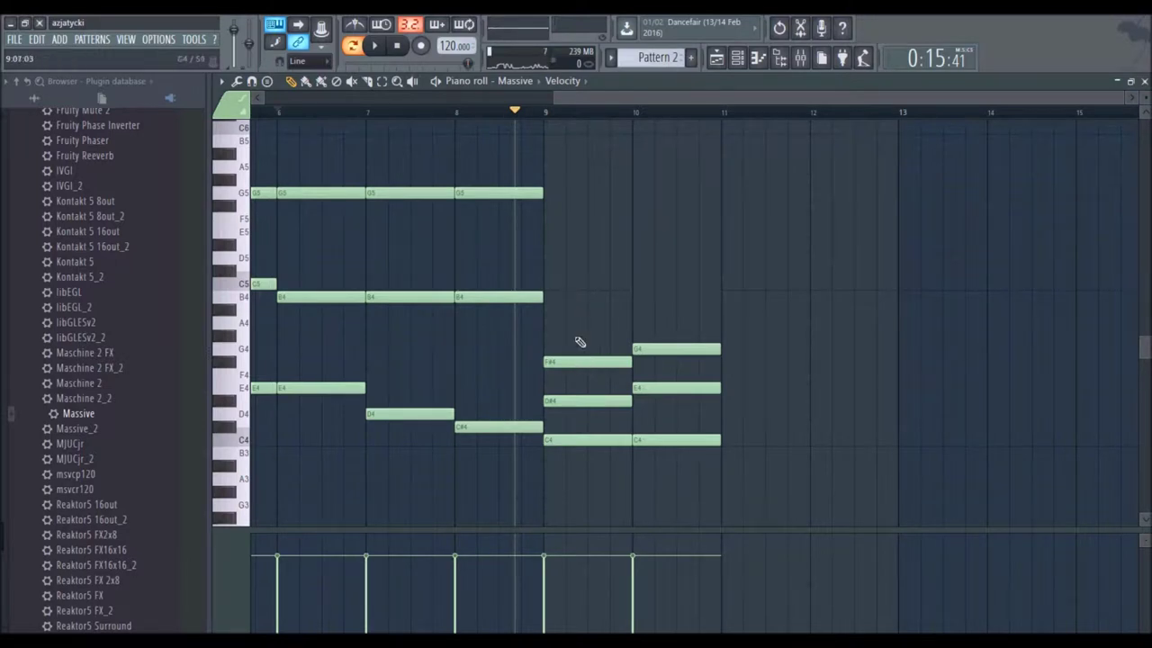
Step: Double the upper chord notes an octave higher, with D#5 and F#5 in bar 9 and E5 and G5 in bar 10
{"action": "left_click", "coordinate": [552, 245]}
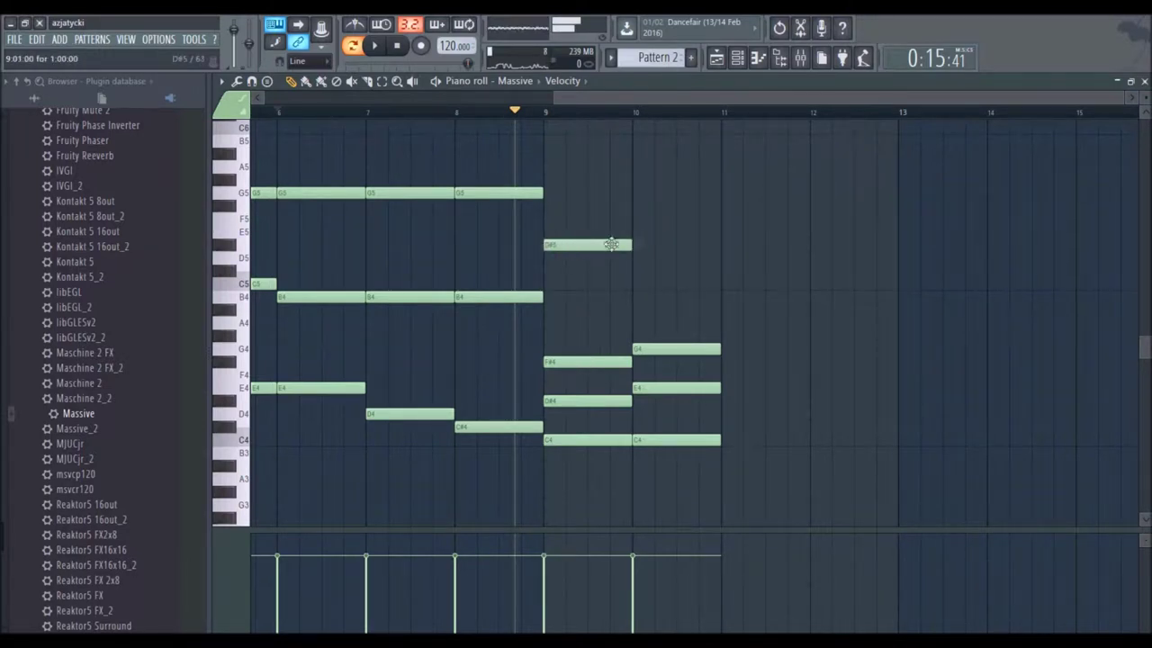
{"action": "left_click", "coordinate": [652, 231]}
{"action": "scroll", "coordinate": [591, 219], "scroll_direction": "up", "scroll_amount": 2}
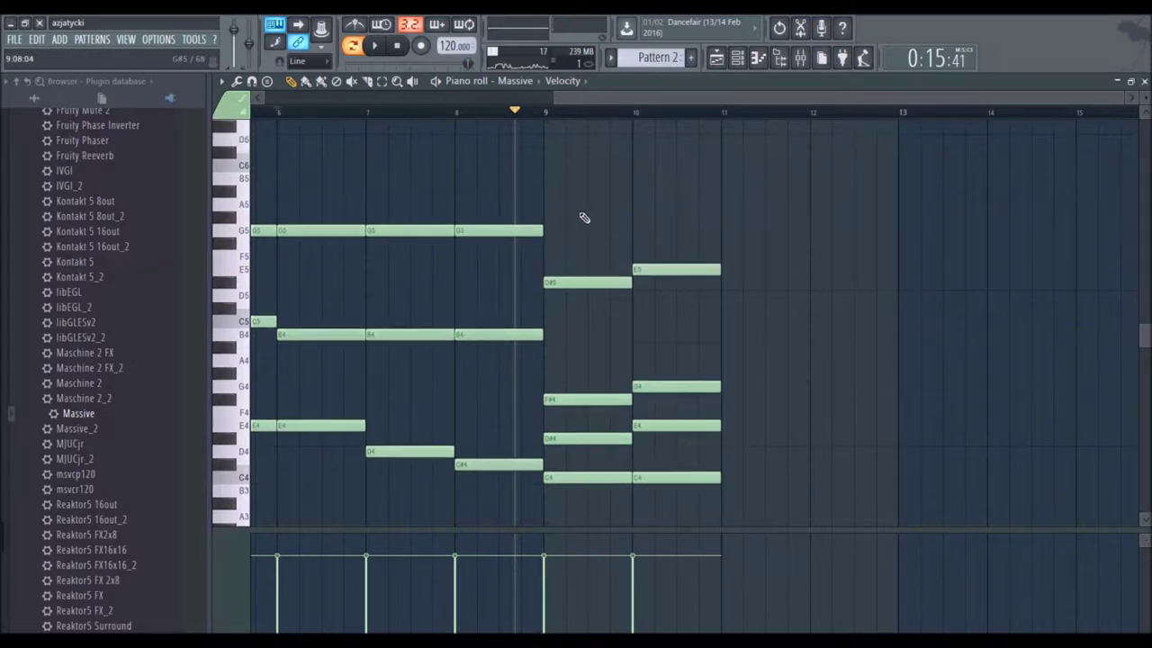
{"action": "left_click", "coordinate": [551, 244]}
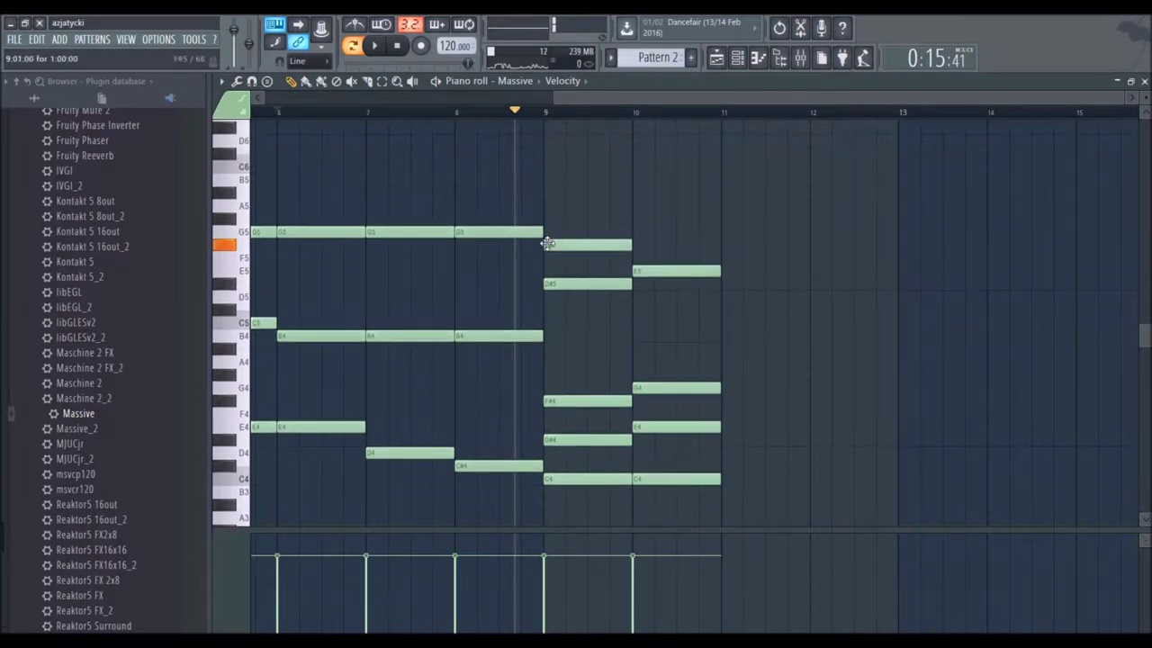
{"action": "left_click", "coordinate": [637, 231]}
Step: Delete the lower-octave F#4 and D#4 from bar 9 and G4 and E4 from bar 10
{"action": "scroll", "coordinate": [644, 238], "scroll_direction": "down", "scroll_amount": 6}
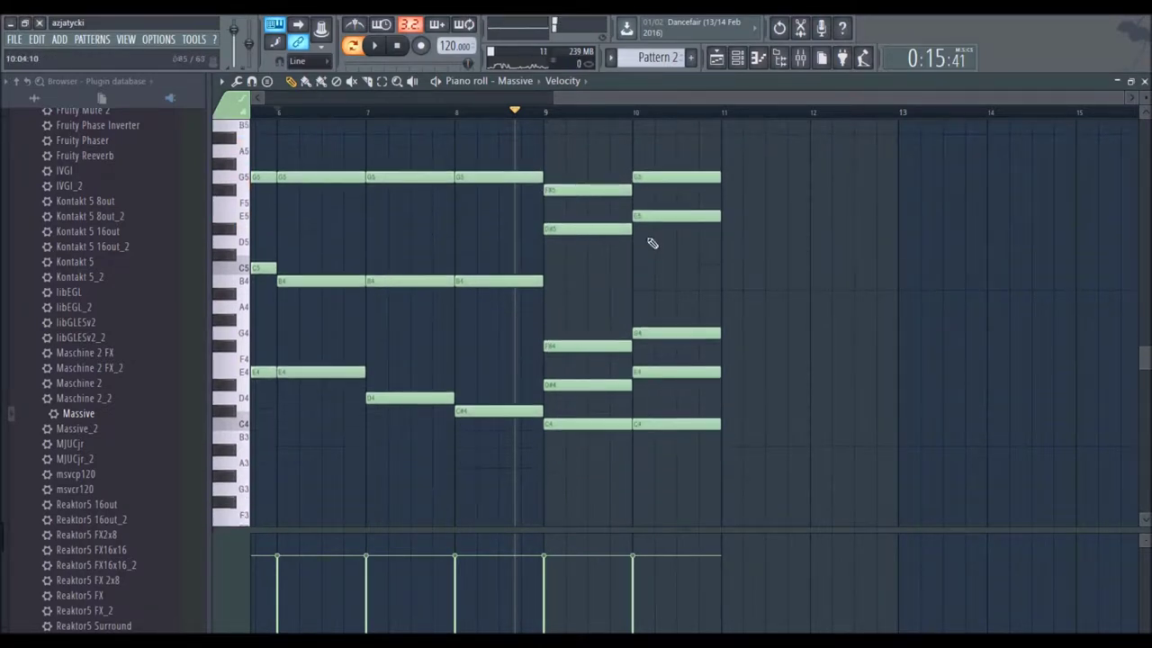
{"action": "right_click", "coordinate": [598, 284]}
{"action": "right_click", "coordinate": [600, 322]}
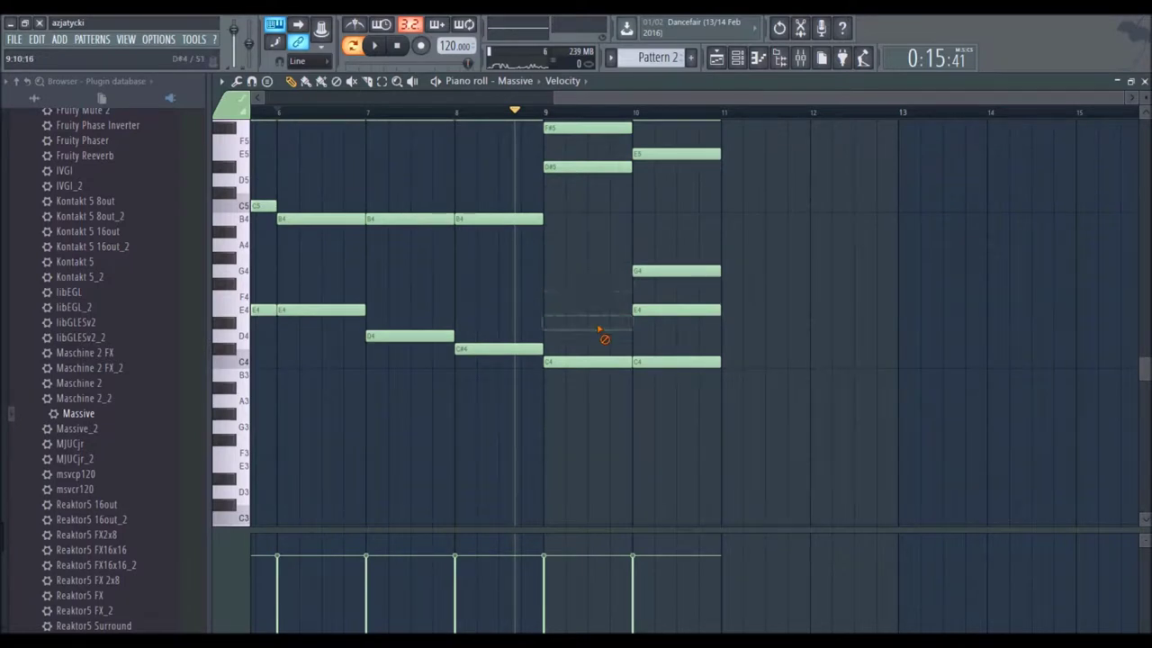
{"action": "scroll", "coordinate": [634, 327], "scroll_direction": "up", "scroll_amount": 2}
{"action": "right_click", "coordinate": [660, 310]}
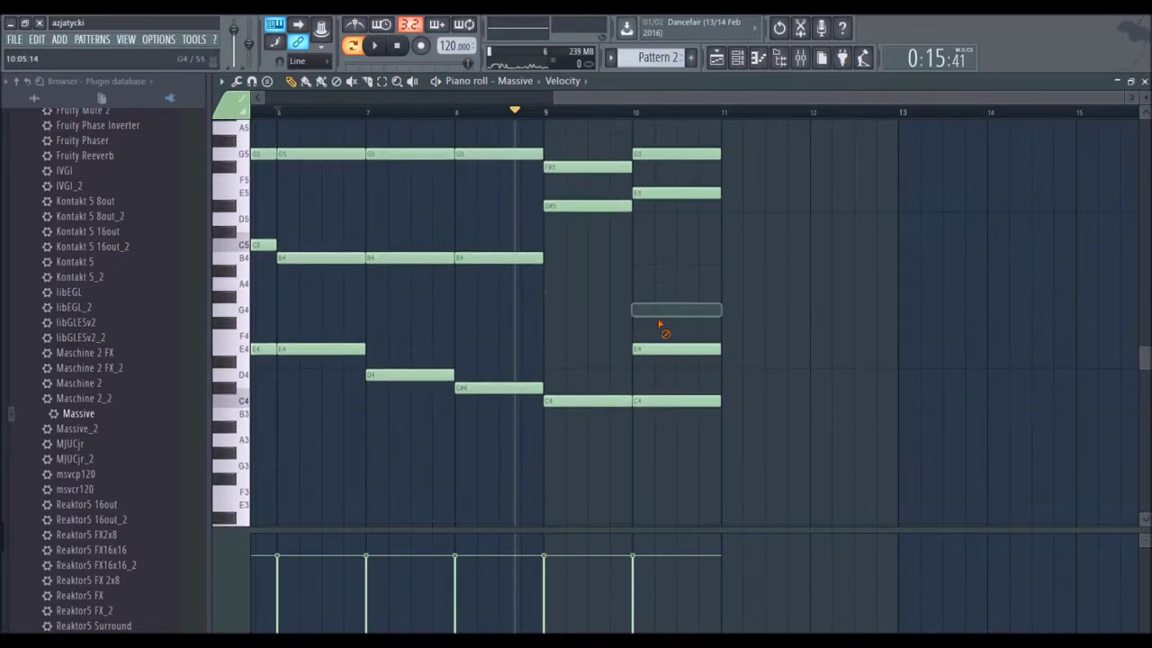
Step: Play back the new bar 9 and 10 chords, replay the progression from bar 7, and stop
{"action": "key", "text": "space"}
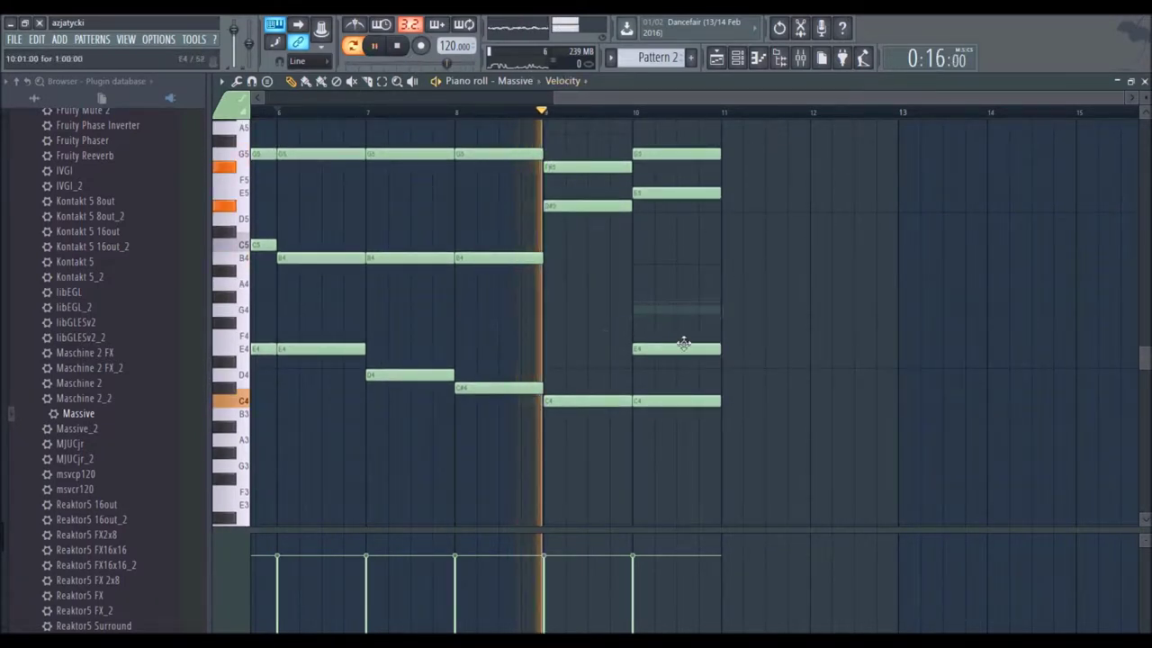
{"action": "scroll", "coordinate": [640, 118], "scroll_direction": "down", "scroll_amount": 2}
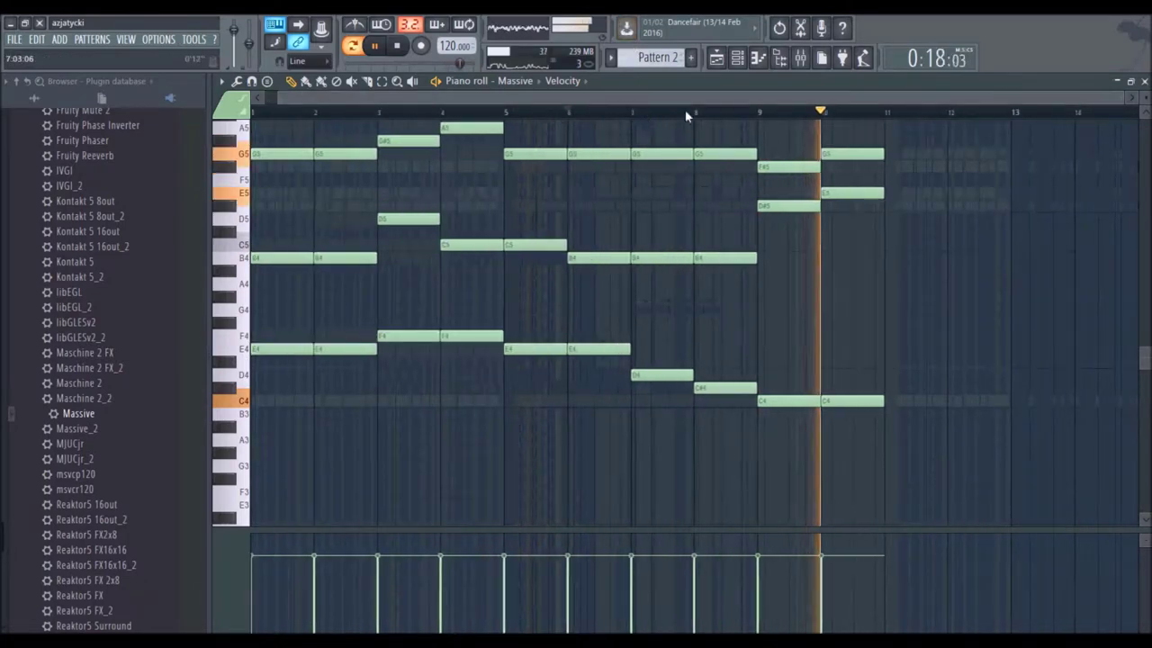
{"action": "scroll", "coordinate": [791, 113], "scroll_direction": "right", "scroll_amount": 2}
{"action": "left_click", "coordinate": [480, 111]}
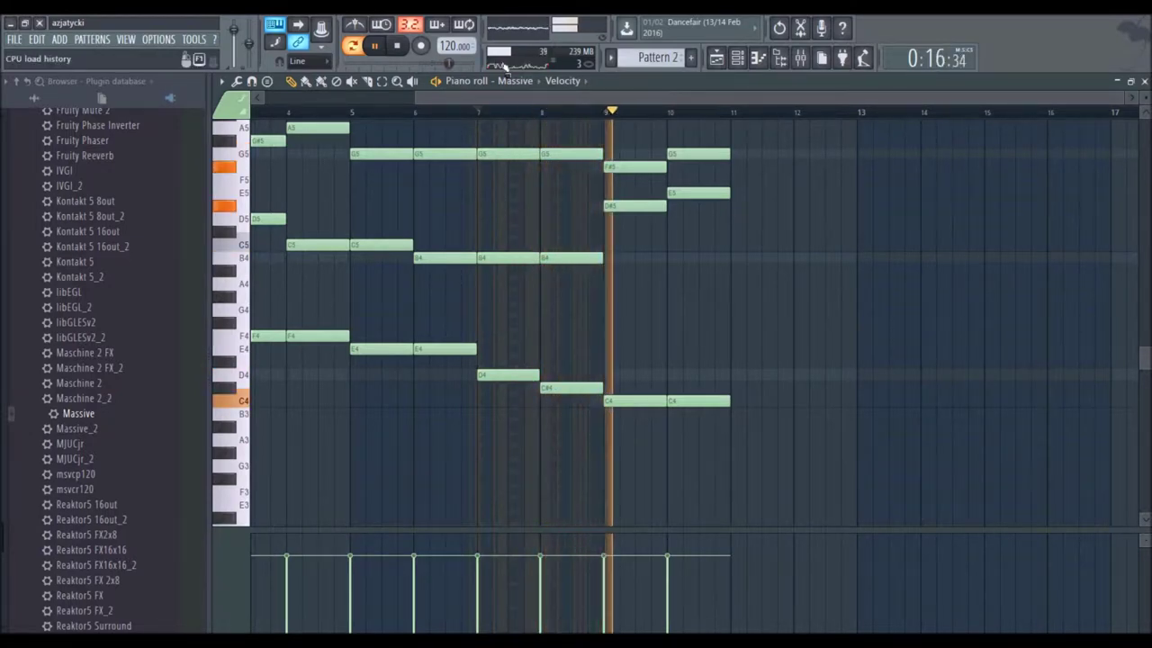
{"action": "left_click_drag", "start_coordinate": [864, 100], "coordinate": [897, 102]}
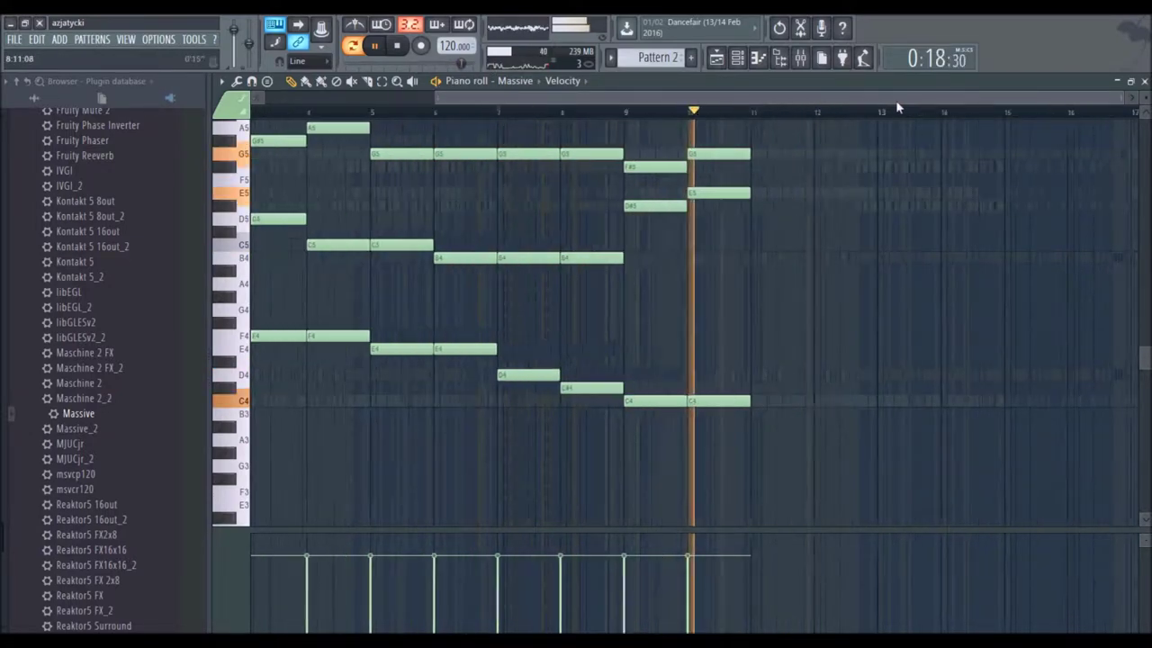
{"action": "scroll", "coordinate": [762, 242], "scroll_direction": "up", "scroll_amount": 2}
{"action": "key", "text": "space"}
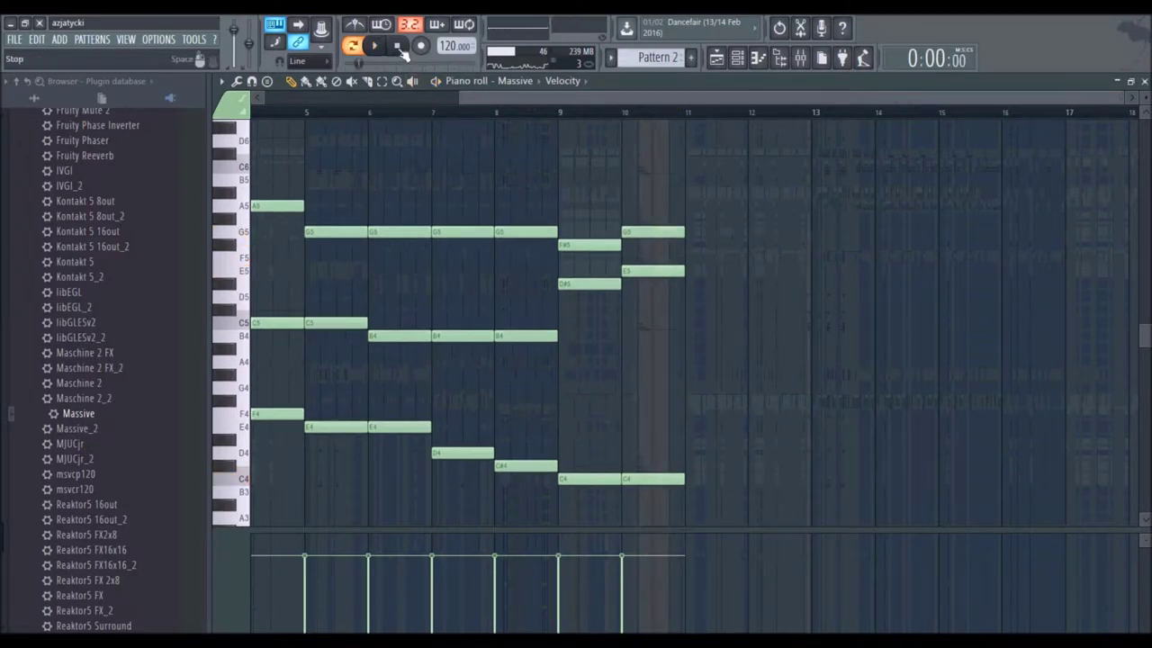
Step: Play the whole progression from the start through the bar 10 chord and stop
{"action": "scroll", "coordinate": [771, 226], "scroll_direction": "down", "scroll_amount": 1}
{"action": "scroll", "coordinate": [743, 210], "scroll_direction": "down", "scroll_amount": 2}
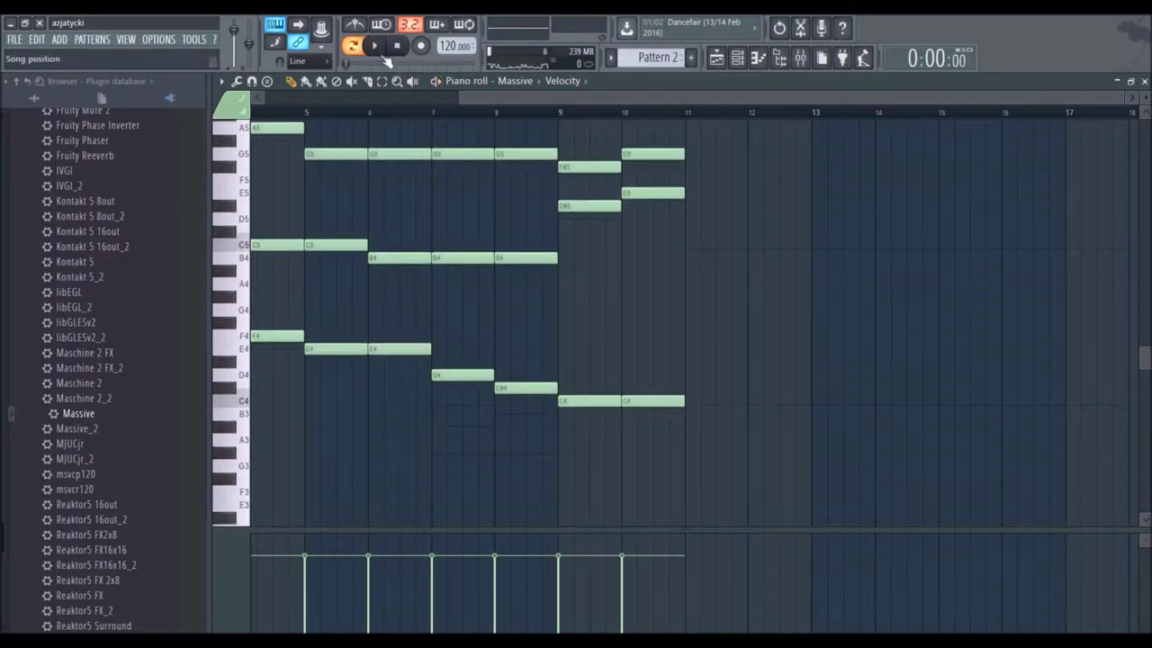
{"action": "key", "text": "space"}
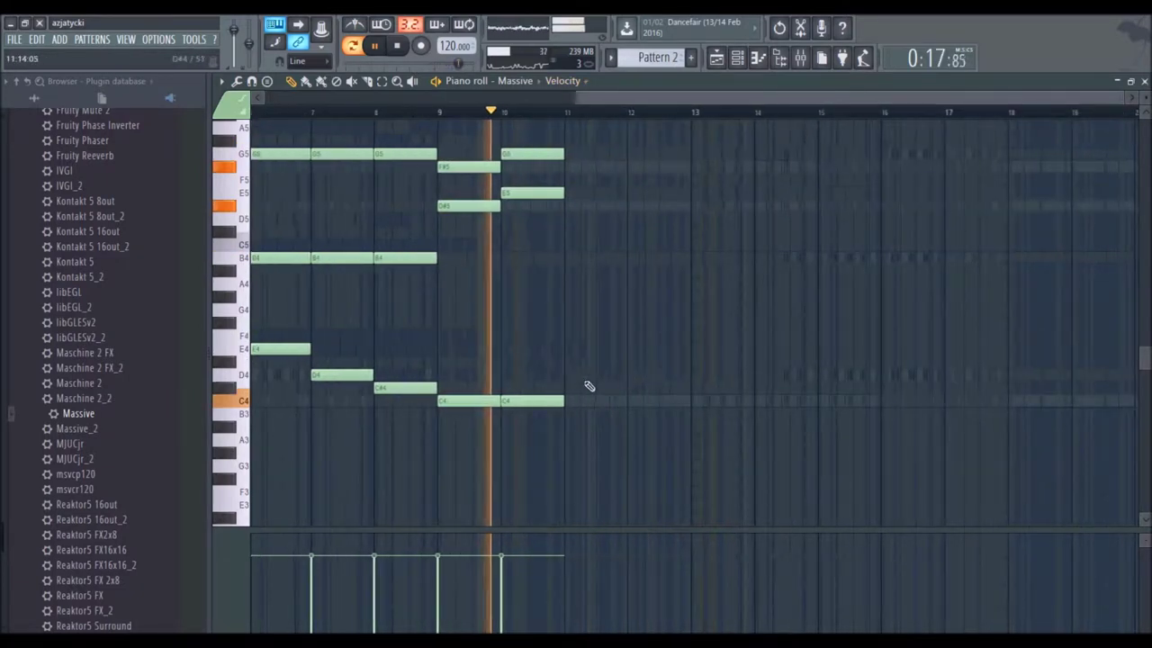
{"action": "left_click", "coordinate": [409, 51]}
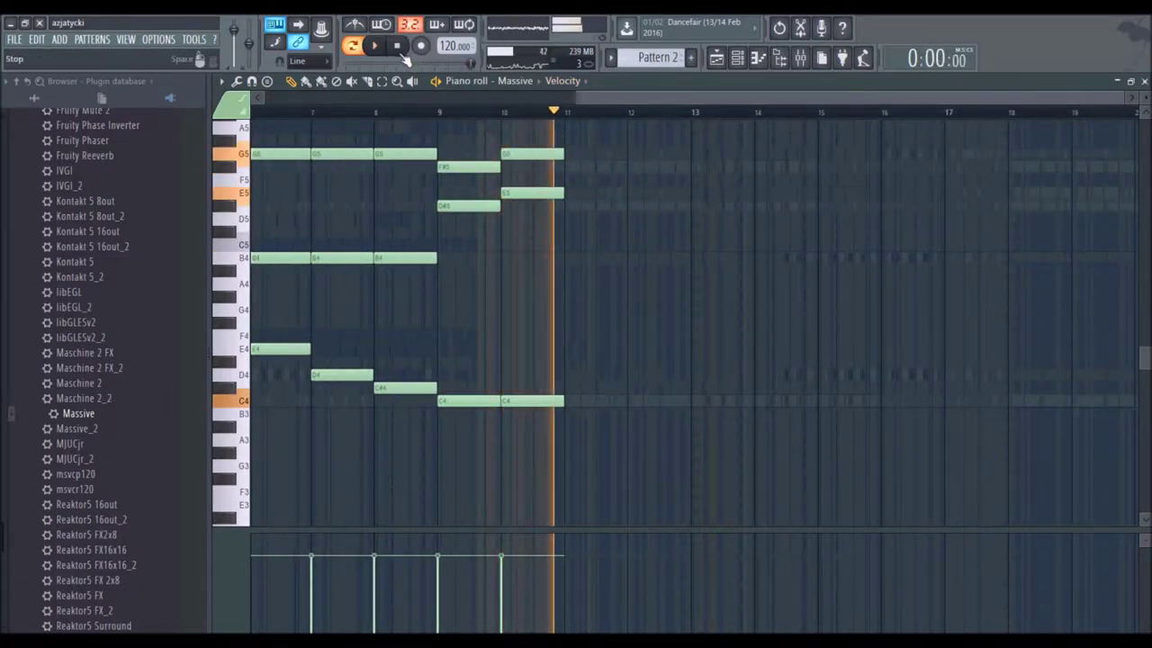
Step: Add one-bar chords of B3, D#4 and G4 in bar 11 and B3, D4 and F#4 in bar 12
{"action": "scroll", "coordinate": [581, 363], "scroll_direction": "down", "scroll_amount": 2}
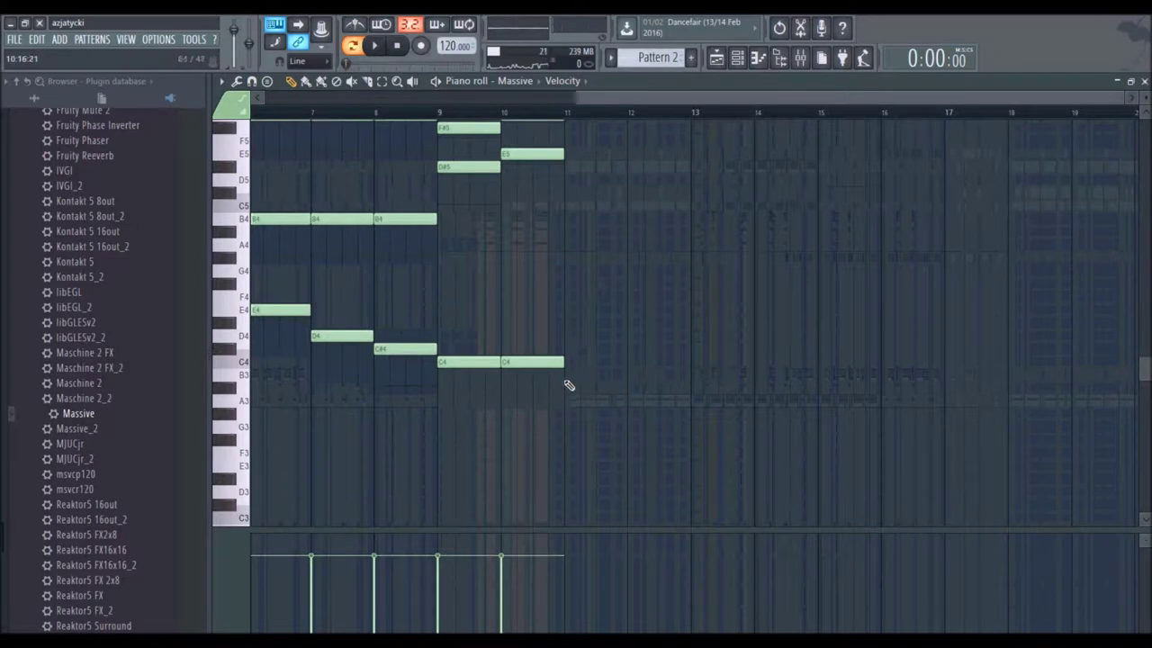
{"action": "left_click", "coordinate": [567, 376]}
{"action": "left_click", "coordinate": [637, 376]}
{"action": "scroll", "coordinate": [576, 333], "scroll_direction": "up", "scroll_amount": 2}
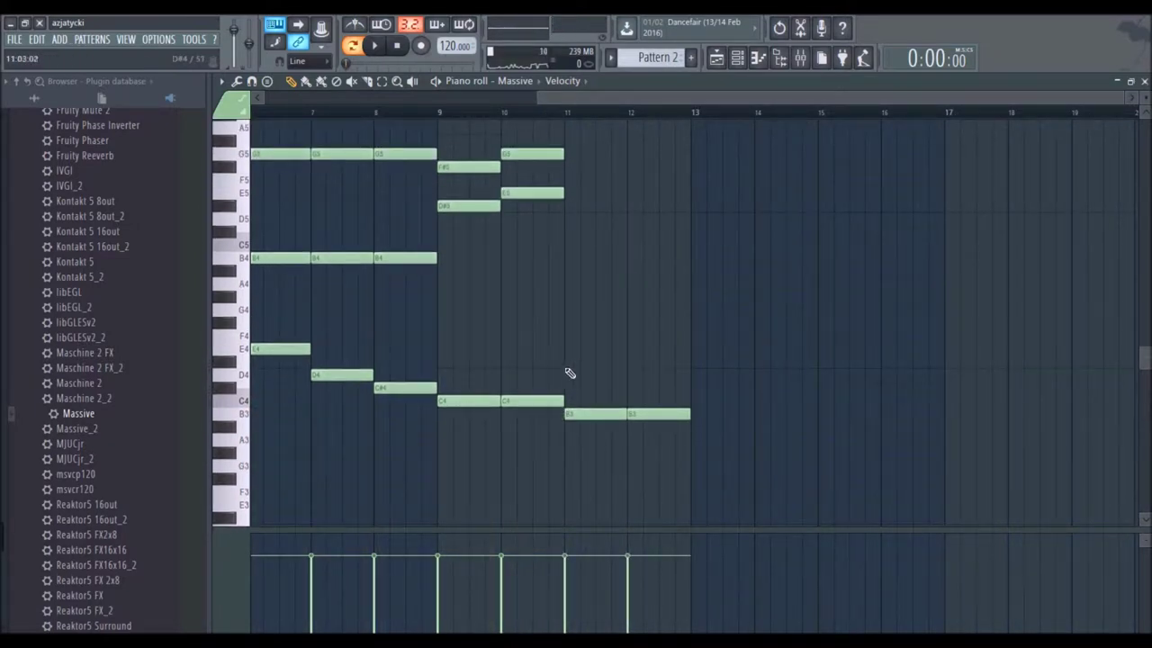
{"action": "left_click", "coordinate": [567, 361]}
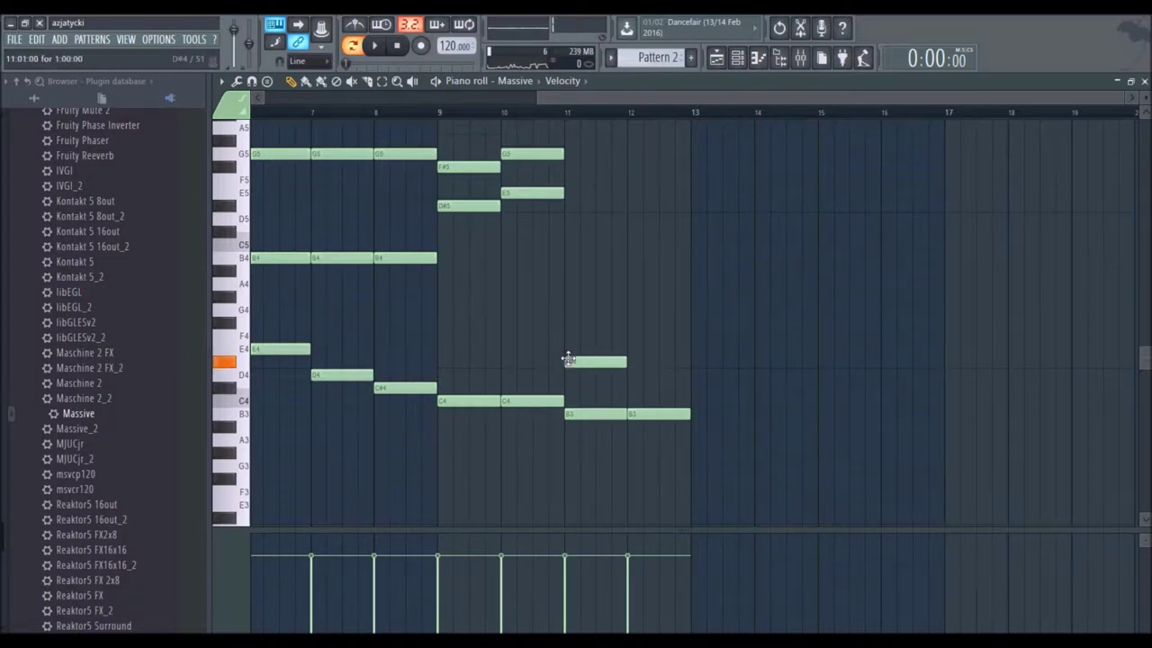
{"action": "left_click", "coordinate": [570, 309]}
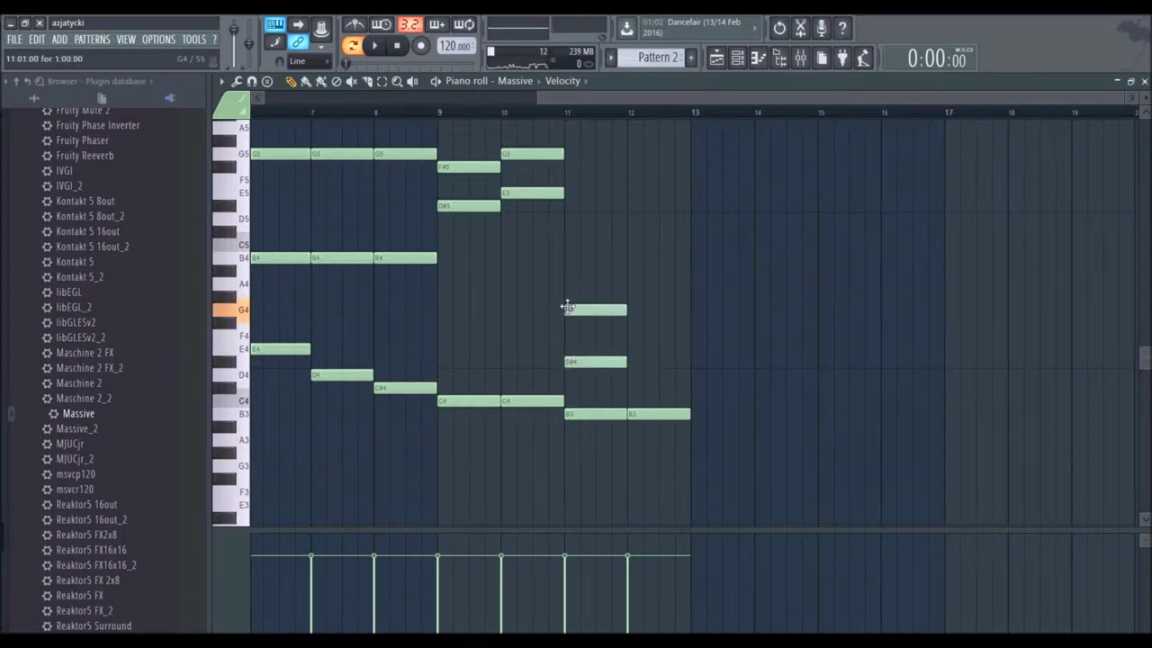
{"action": "left_click", "coordinate": [635, 374]}
{"action": "left_click", "coordinate": [641, 336]}
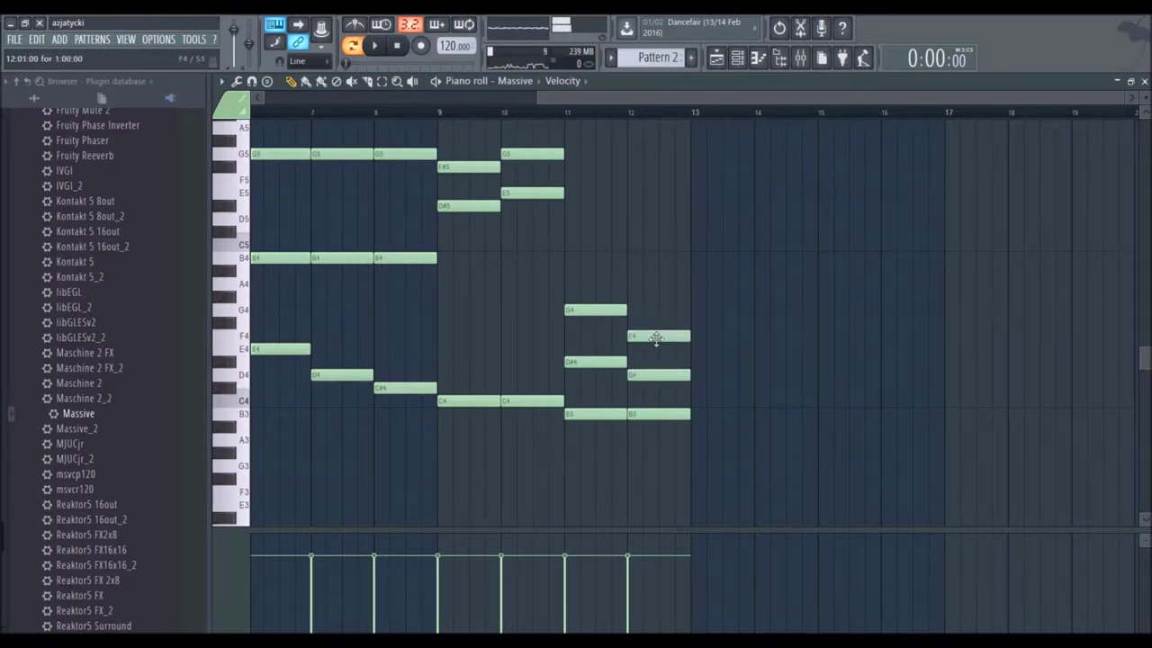
{"action": "mouse_move", "coordinate": [654, 335]}
{"action": "left_mouse_down"}
{"action": "mouse_move", "coordinate": [654, 317]}
{"action": "mouse_move", "coordinate": [655, 327]}
{"action": "left_mouse_up"}
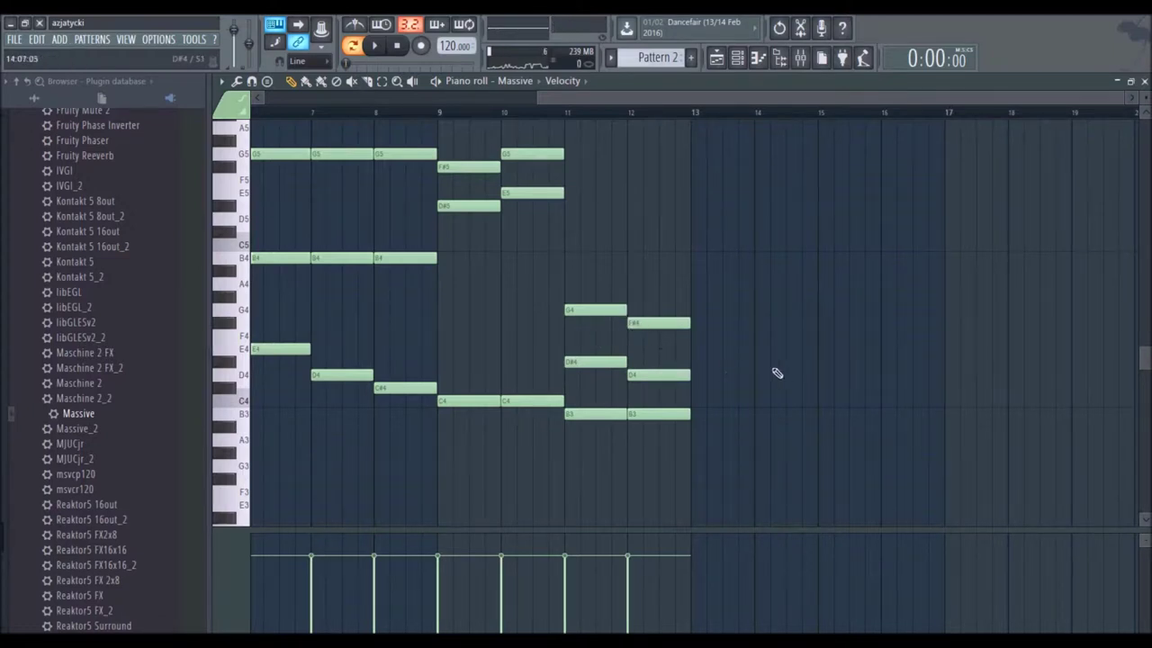
Step: Add the octave-higher notes D#5 and G5 in bar 11 and D5 and F#5 in bar 12
{"action": "scroll", "coordinate": [594, 250], "scroll_direction": "up", "scroll_amount": 2}
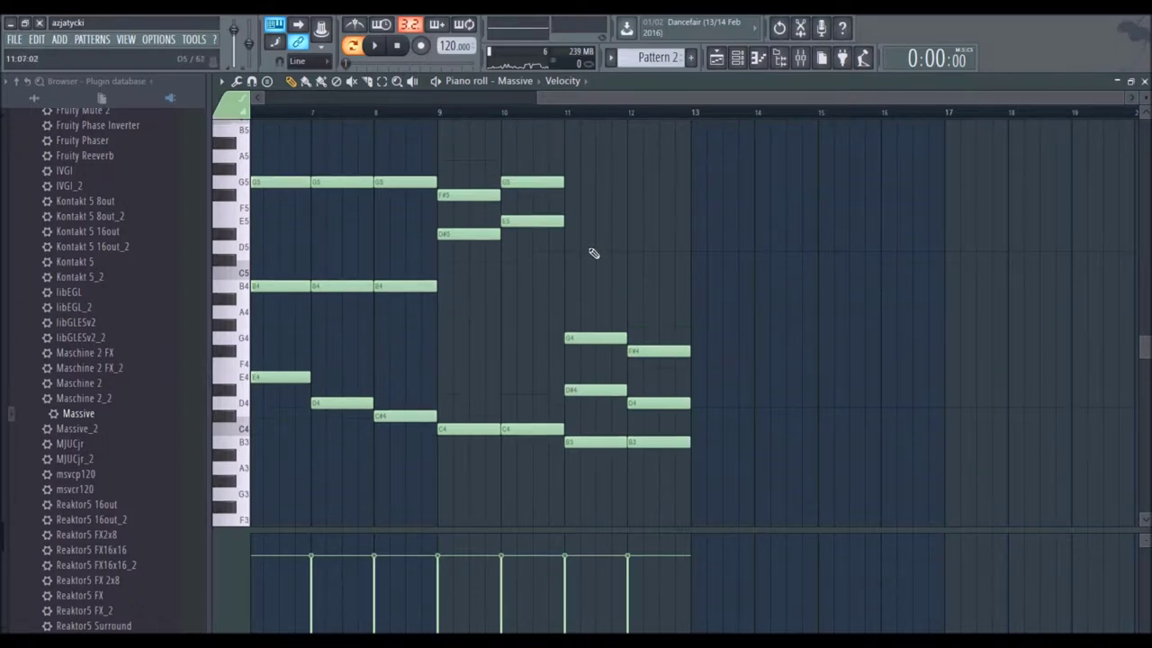
{"action": "left_click", "coordinate": [570, 245]}
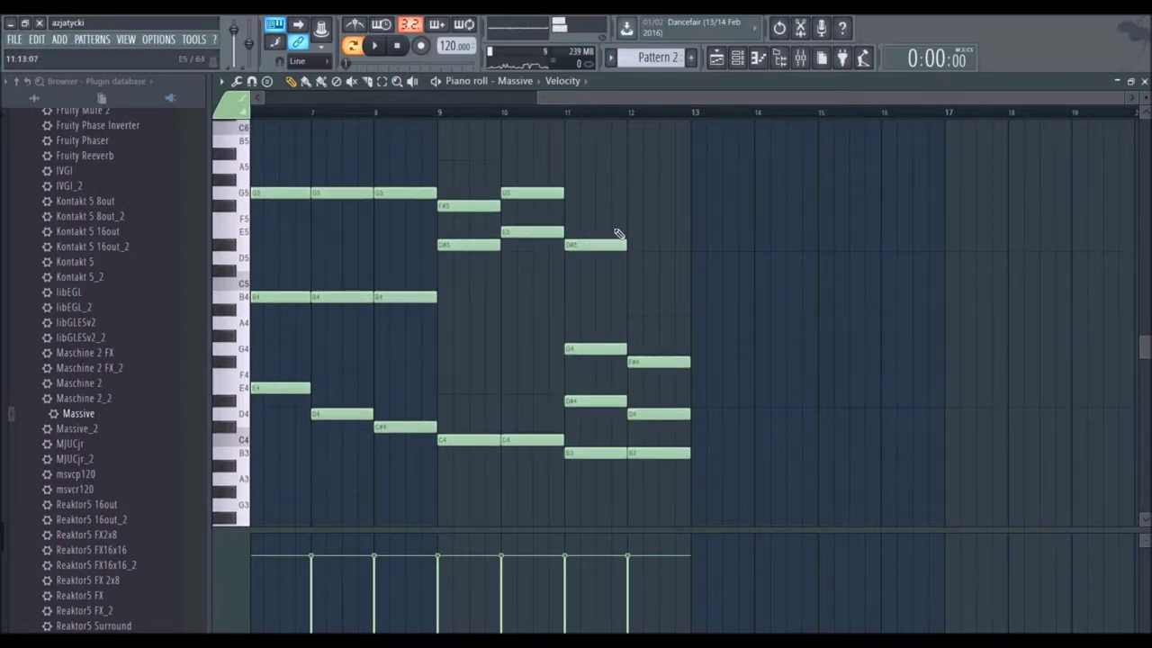
{"action": "left_click", "coordinate": [633, 195]}
{"action": "left_click_drag", "start_coordinate": [645, 198], "coordinate": [651, 214]}
{"action": "left_click", "coordinate": [578, 191]}
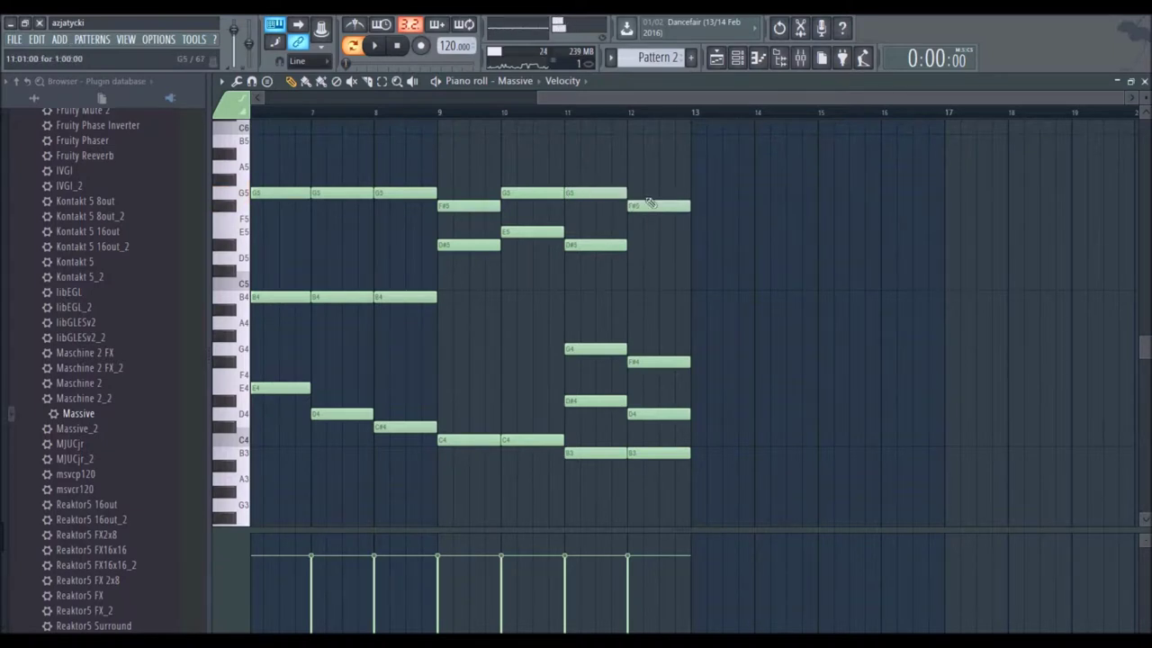
{"action": "scroll", "coordinate": [639, 246], "scroll_direction": "down", "scroll_amount": 2}
{"action": "left_click", "coordinate": [641, 217]}
Step: Delete F#4 and D4 from bar 12 and D#4 and G4 from bar 11, and play the progression from bar 9
{"action": "right_click", "coordinate": [657, 322]}
{"action": "right_click", "coordinate": [663, 375]}
{"action": "right_click", "coordinate": [594, 362]}
{"action": "right_click", "coordinate": [592, 309]}
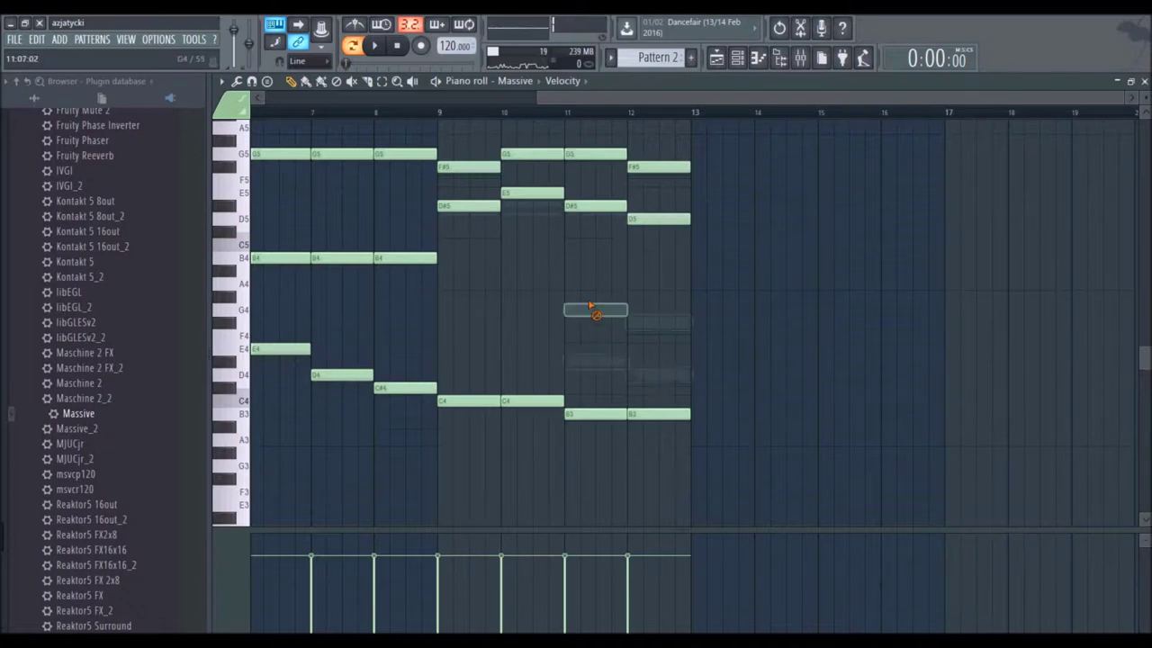
{"action": "left_click", "coordinate": [439, 111]}
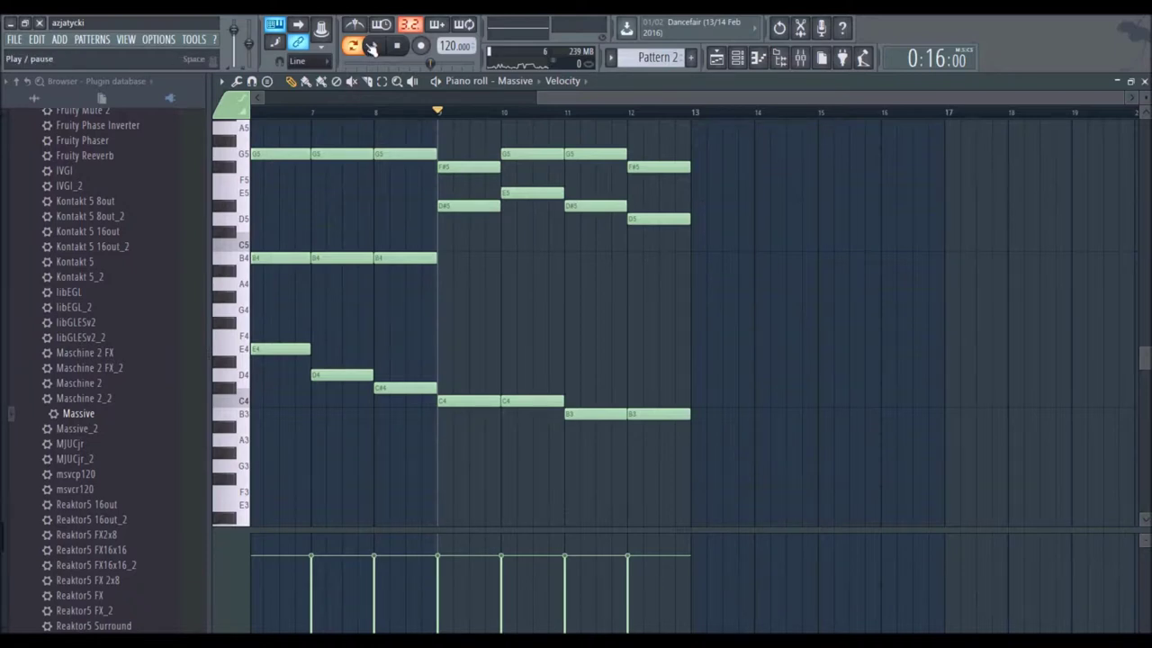
{"action": "left_click", "coordinate": [383, 47]}
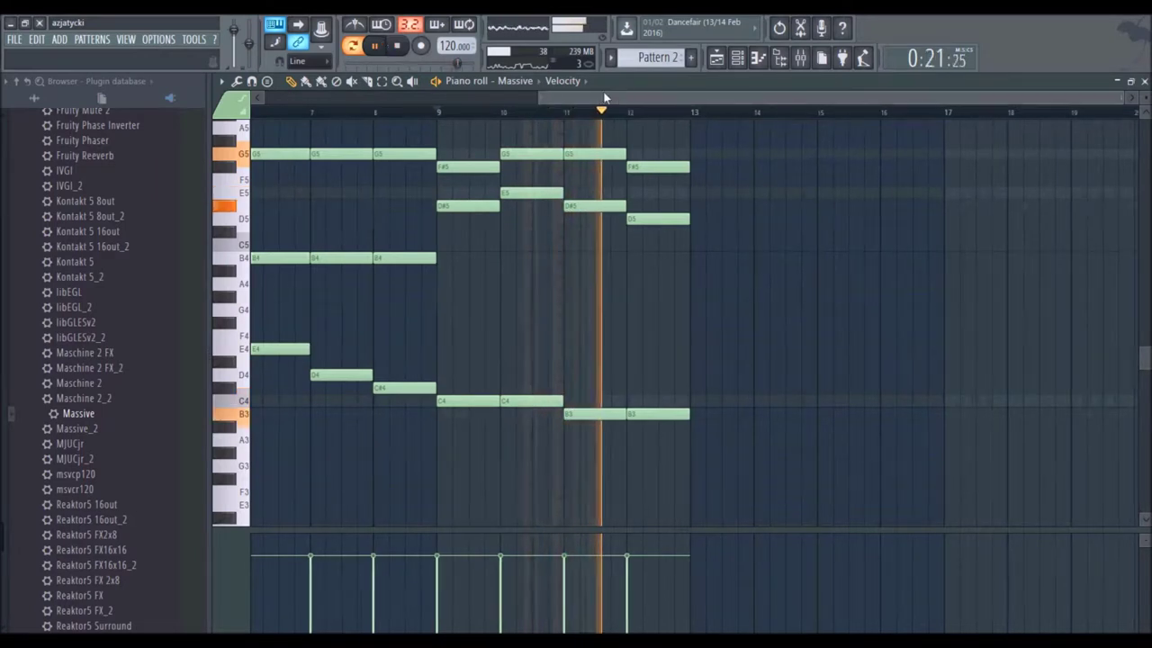
Step: Stop playback and add one-bar low notes of D4 in bar 13 and E4 in bars 14, 15 and 16
{"action": "left_click_drag", "start_coordinate": [600, 101], "coordinate": [693, 102]}
{"action": "key", "text": "space"}
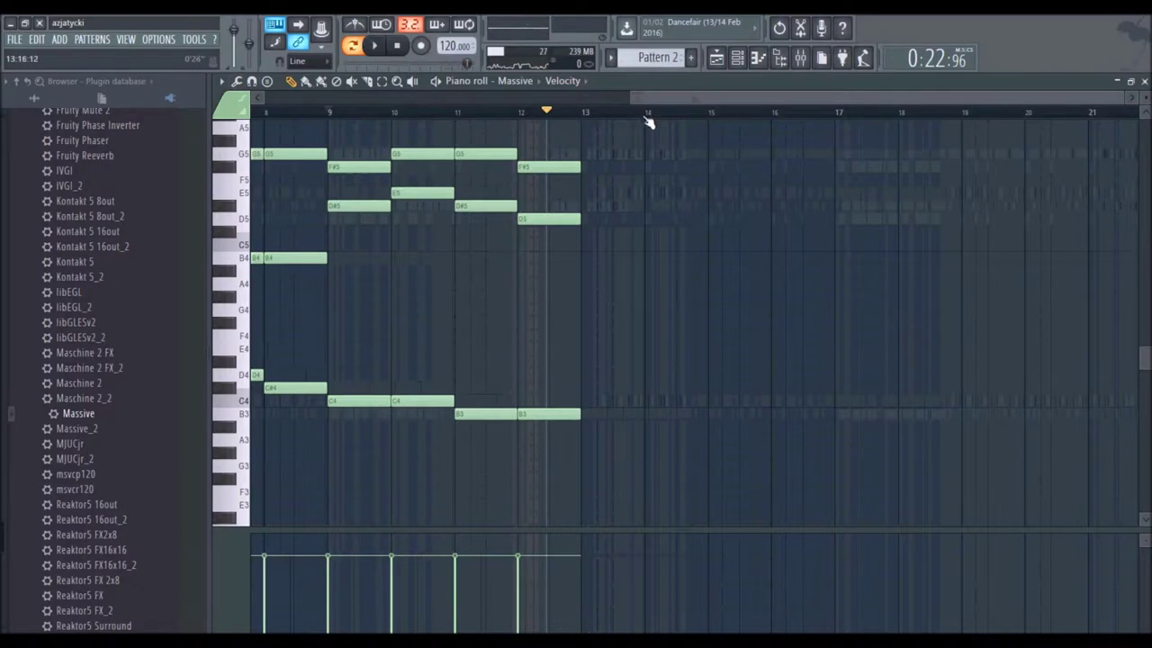
{"action": "scroll", "coordinate": [646, 118], "scroll_direction": "down", "scroll_amount": 2}
{"action": "scroll", "coordinate": [648, 247], "scroll_direction": "up", "scroll_amount": 2}
{"action": "scroll", "coordinate": [621, 211], "scroll_direction": "down", "scroll_amount": 1}
{"action": "left_click_drag", "start_coordinate": [567, 103], "coordinate": [728, 115]}
{"action": "scroll", "coordinate": [736, 117], "scroll_direction": "up", "scroll_amount": 2}
{"action": "scroll", "coordinate": [752, 118], "scroll_direction": "up", "scroll_amount": 1}
{"action": "left_click_drag", "start_coordinate": [828, 102], "coordinate": [918, 103]}
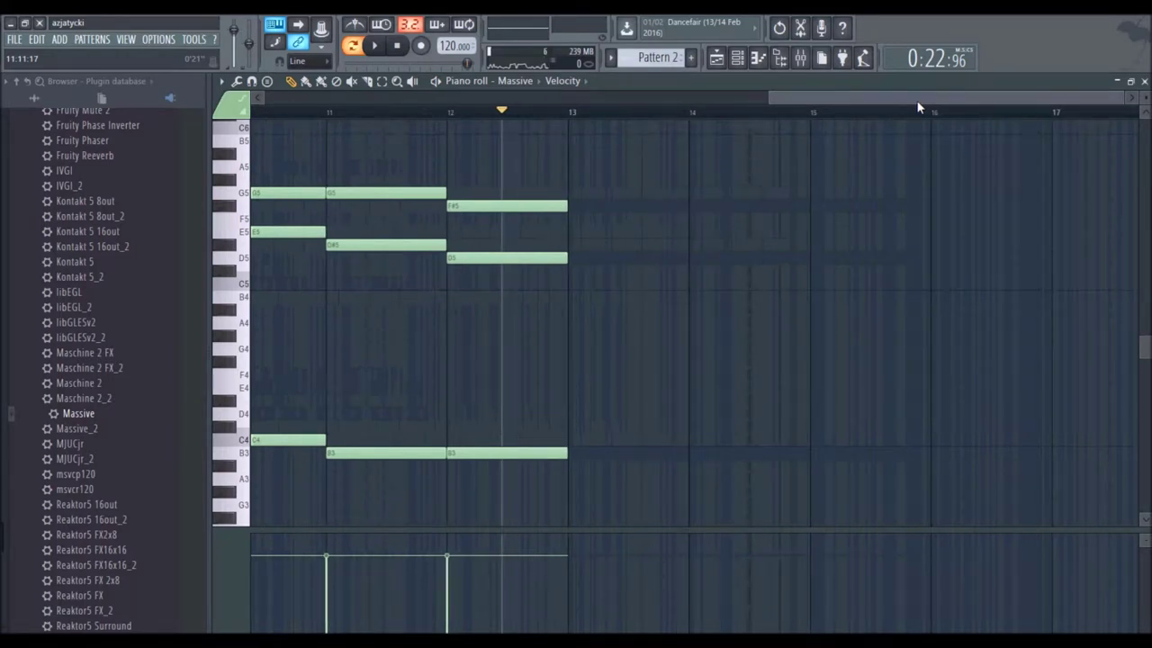
{"action": "scroll", "coordinate": [591, 118], "scroll_direction": "down", "scroll_amount": 2}
{"action": "scroll", "coordinate": [578, 112], "scroll_direction": "down", "scroll_amount": 3}
{"action": "scroll", "coordinate": [1126, 340], "scroll_direction": "down", "scroll_amount": 1}
{"action": "scroll", "coordinate": [990, 252], "scroll_direction": "up", "scroll_amount": 3}
{"action": "scroll", "coordinate": [846, 153], "scroll_direction": "up", "scroll_amount": 1}
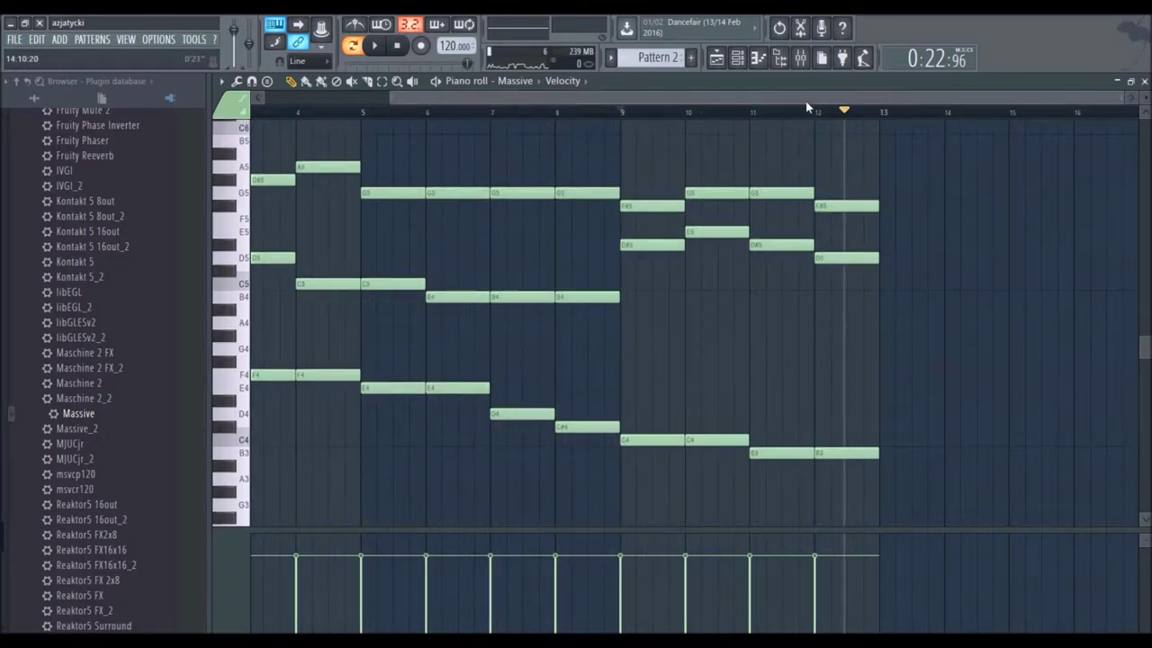
{"action": "scroll", "coordinate": [810, 108], "scroll_direction": "up", "scroll_amount": 3}
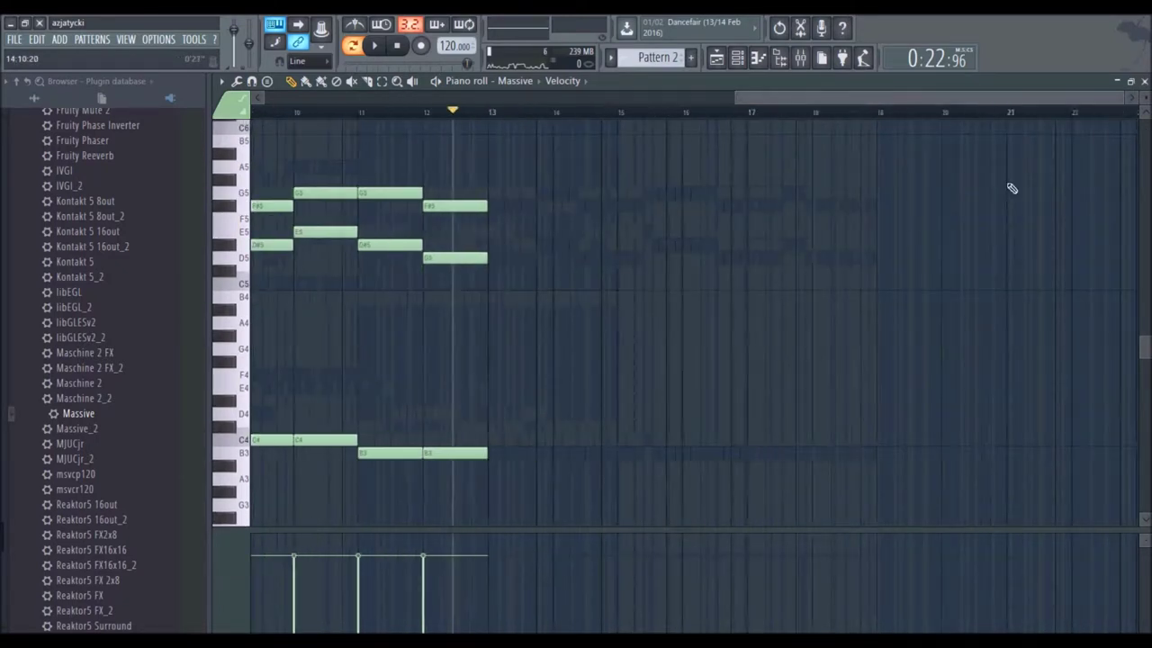
{"action": "left_click", "coordinate": [464, 418]}
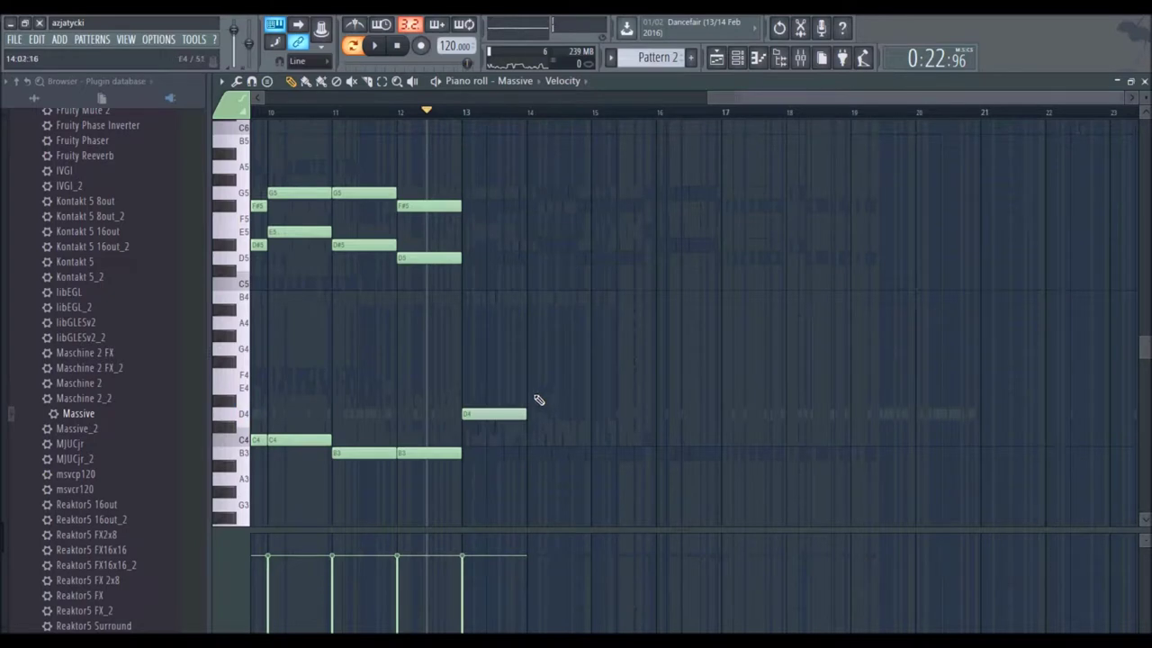
{"action": "left_click", "coordinate": [544, 390]}
{"action": "left_click", "coordinate": [643, 387]}
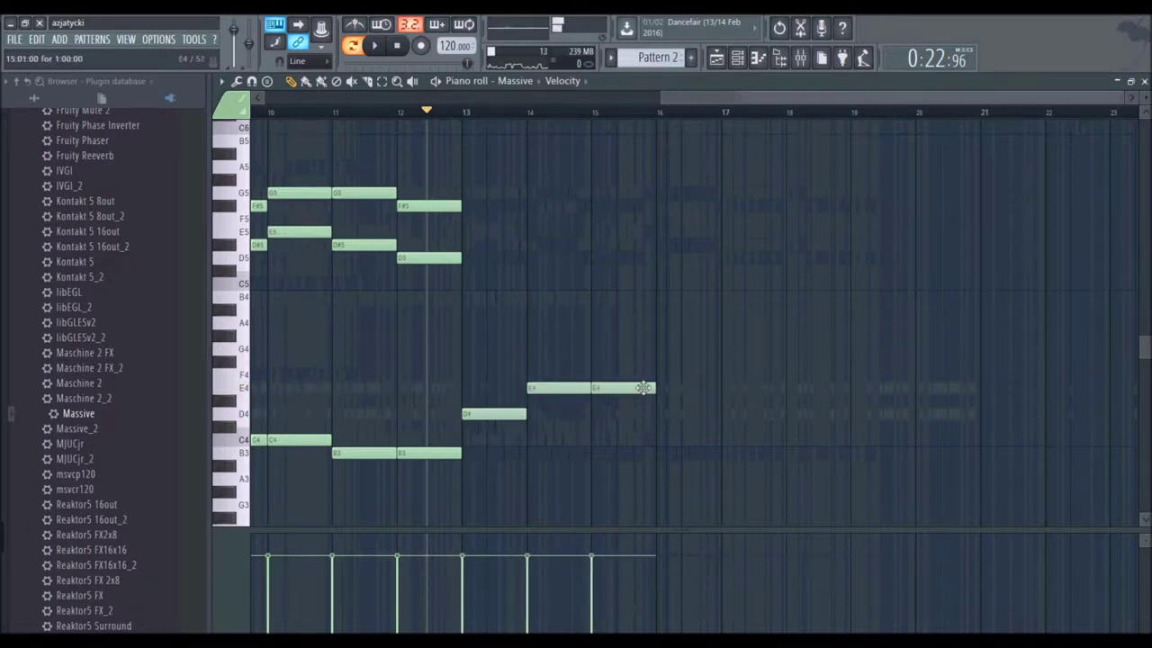
{"action": "left_click", "coordinate": [667, 394]}
Step: Add one-bar notes of B4 and G5 above the low E4 in both bar 15 and bar 16
{"action": "scroll", "coordinate": [560, 391], "scroll_direction": "up", "scroll_amount": 3}
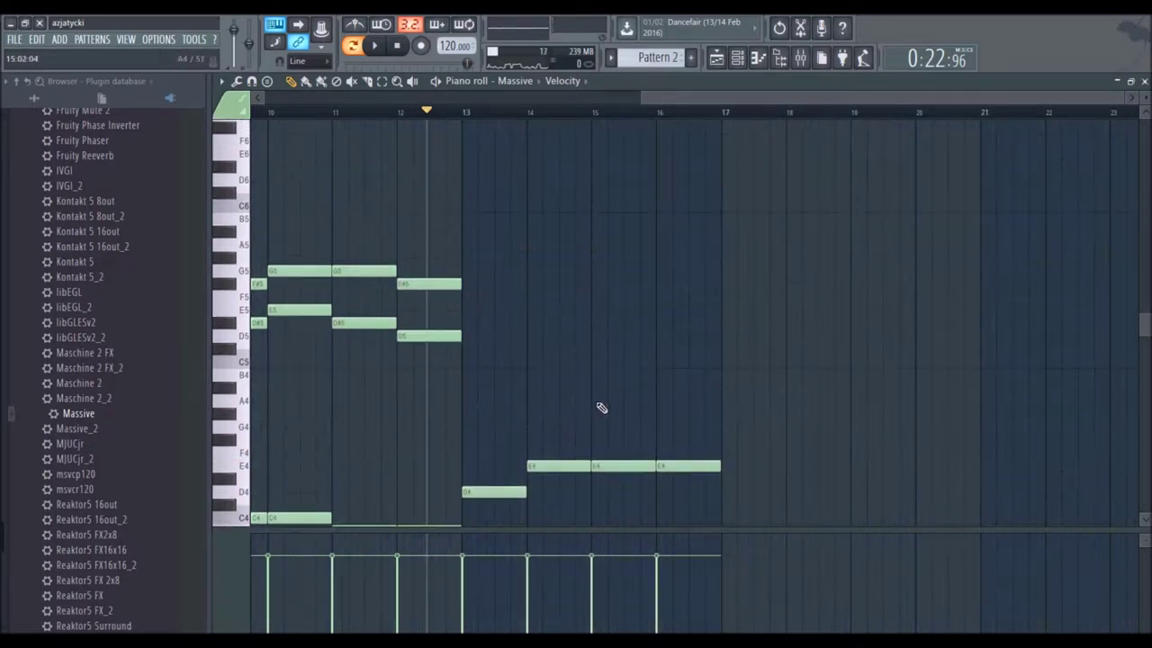
{"action": "left_click_drag", "start_coordinate": [602, 339], "coordinate": [624, 380]}
{"action": "left_click", "coordinate": [666, 376]}
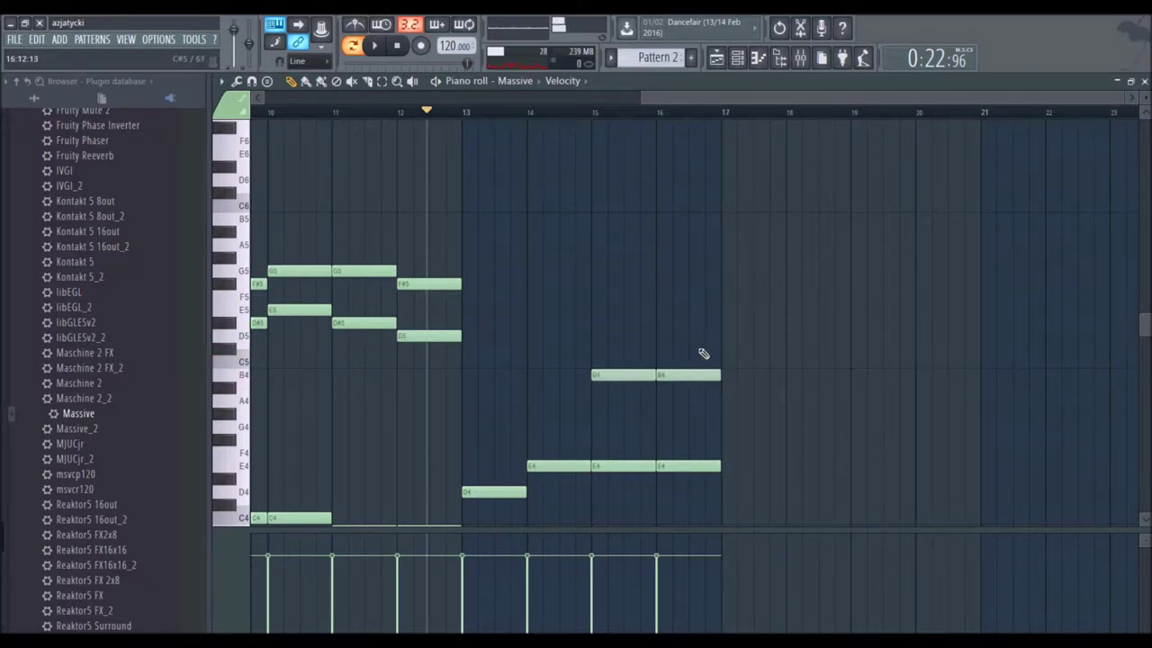
{"action": "scroll", "coordinate": [703, 353], "scroll_direction": "up", "scroll_amount": 1}
{"action": "left_click", "coordinate": [598, 322]}
{"action": "left_click_drag", "start_coordinate": [635, 313], "coordinate": [636, 310]}
{"action": "left_click", "coordinate": [658, 309]}
Step: Complete the bar 14 chord with one-bar notes of C5 and G5
{"action": "scroll", "coordinate": [537, 290], "scroll_direction": "down", "scroll_amount": 1}
{"action": "scroll", "coordinate": [519, 284], "scroll_direction": "down", "scroll_amount": 1}
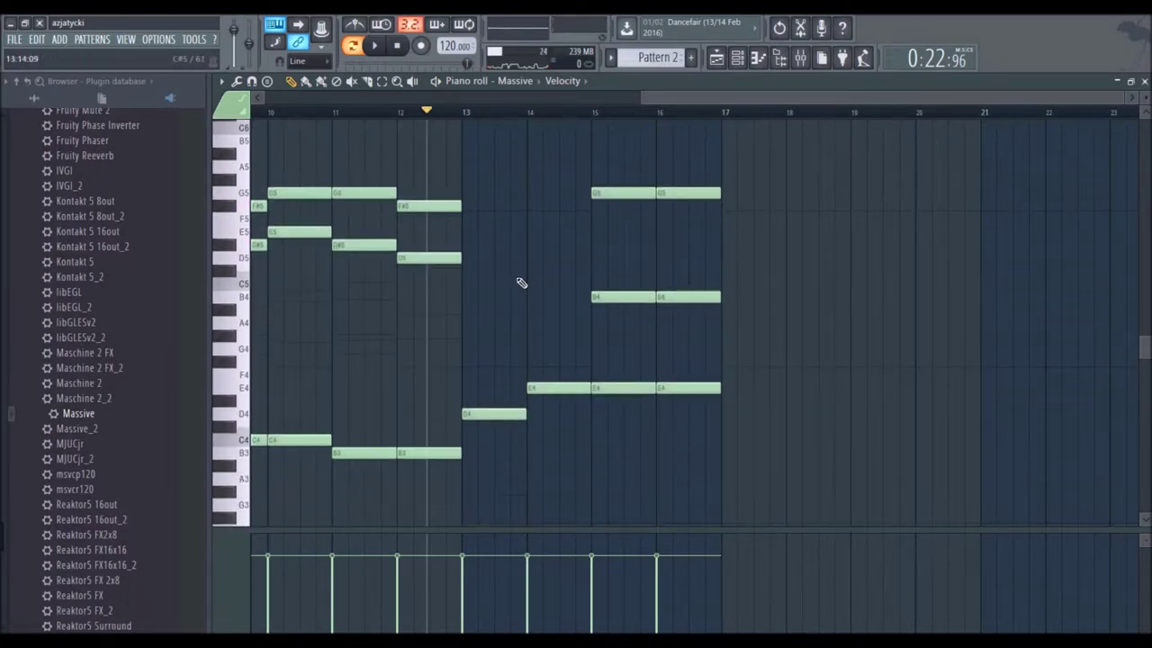
{"action": "left_click", "coordinate": [531, 284]}
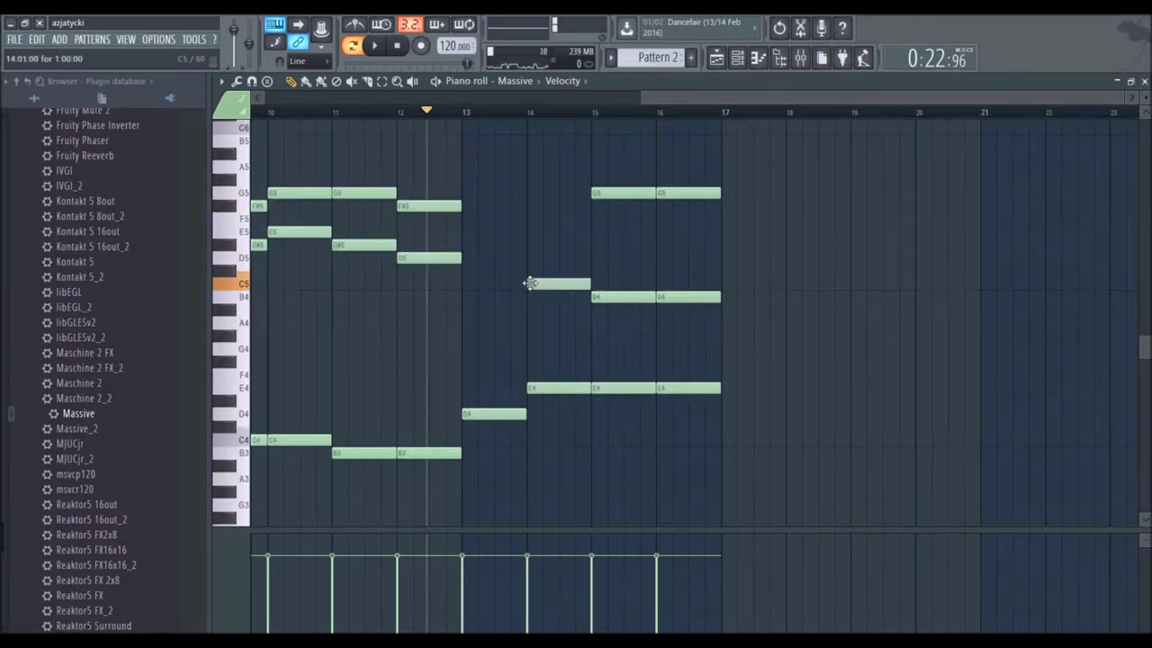
{"action": "left_click", "coordinate": [531, 194]}
Step: Add D5, B4 and F#5 above the low D4 in bar 13, and delete the D5 from that chord
{"action": "scroll", "coordinate": [506, 318], "scroll_direction": "down", "scroll_amount": 4}
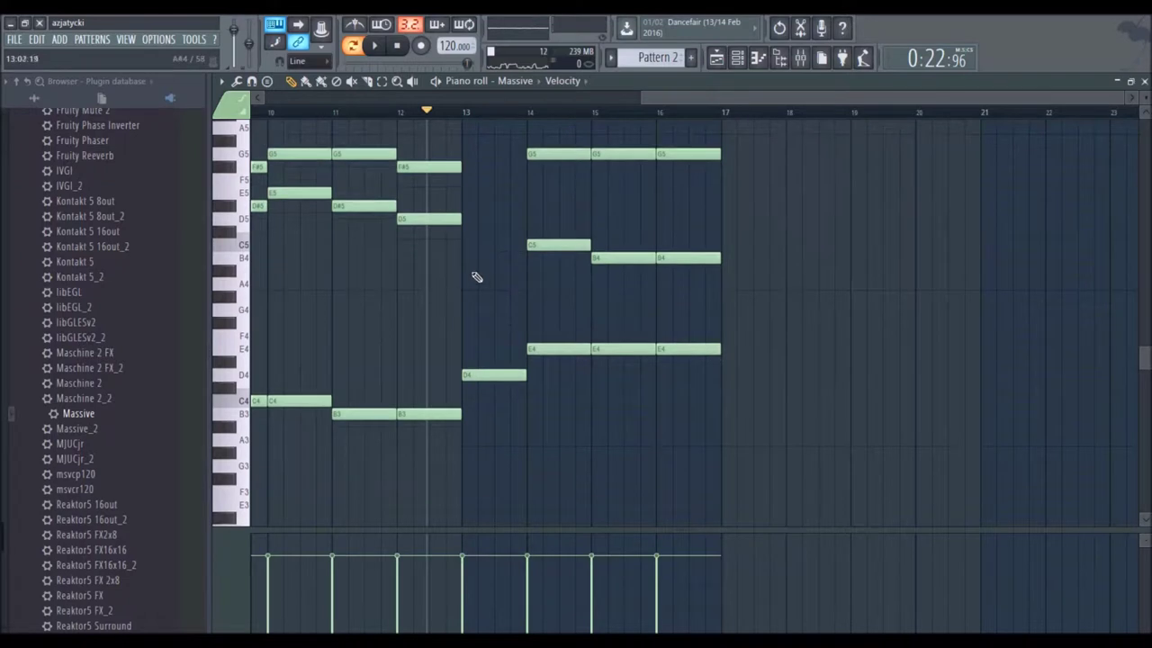
{"action": "left_click", "coordinate": [469, 219]}
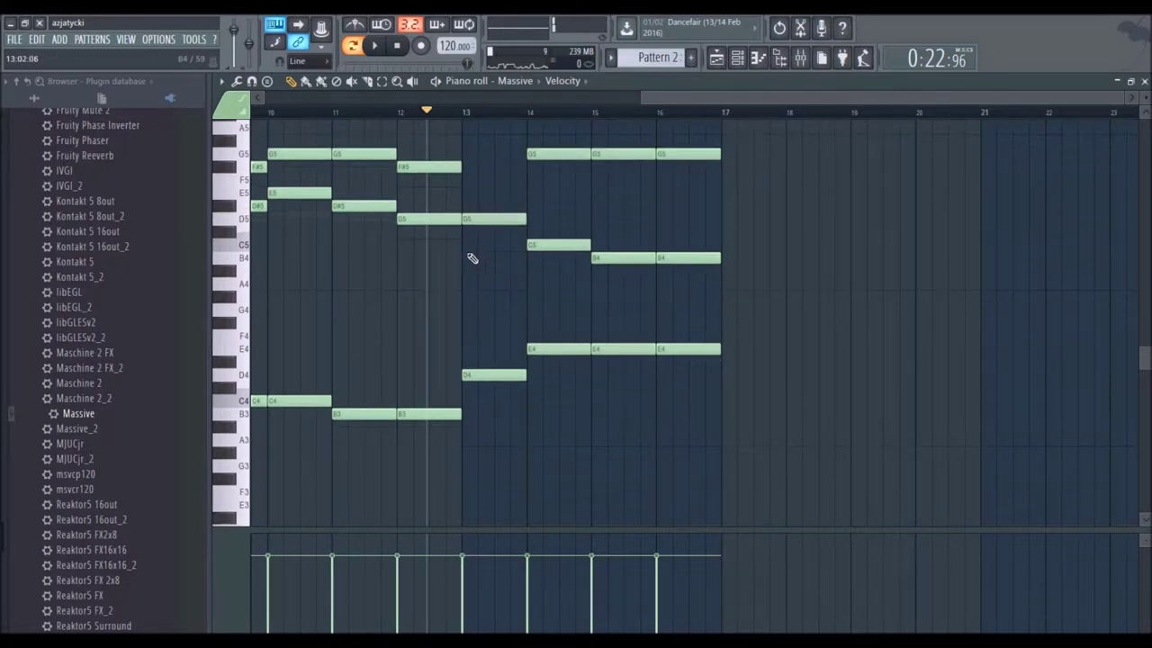
{"action": "left_click", "coordinate": [470, 258]}
{"action": "left_click", "coordinate": [468, 167]}
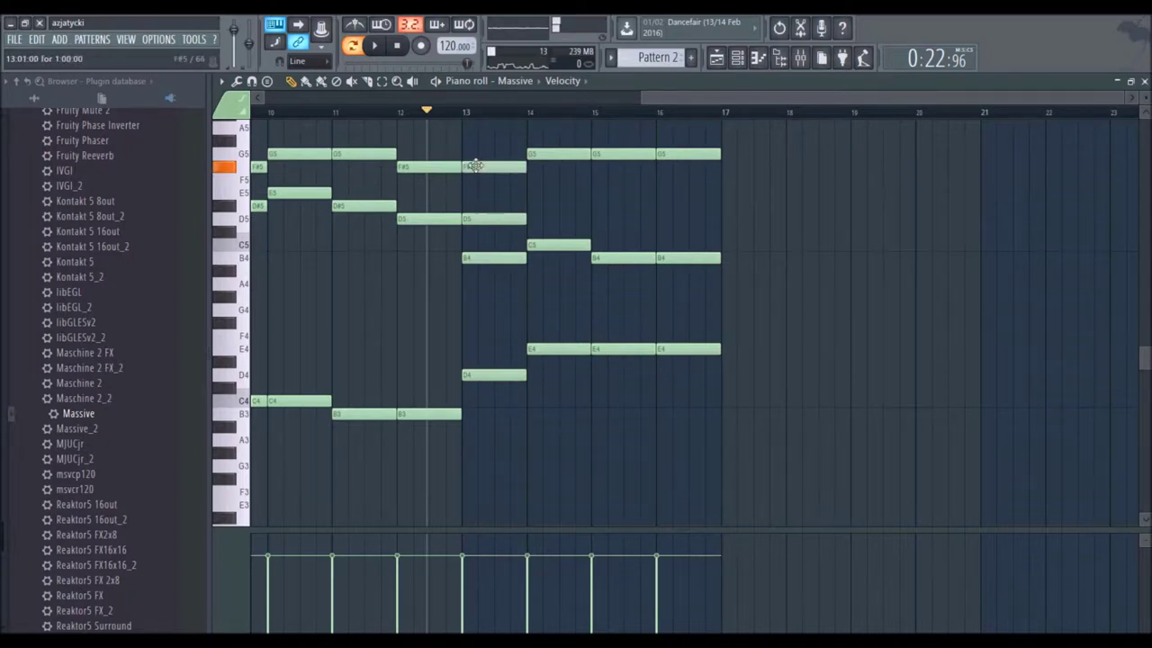
{"action": "right_click", "coordinate": [493, 216]}
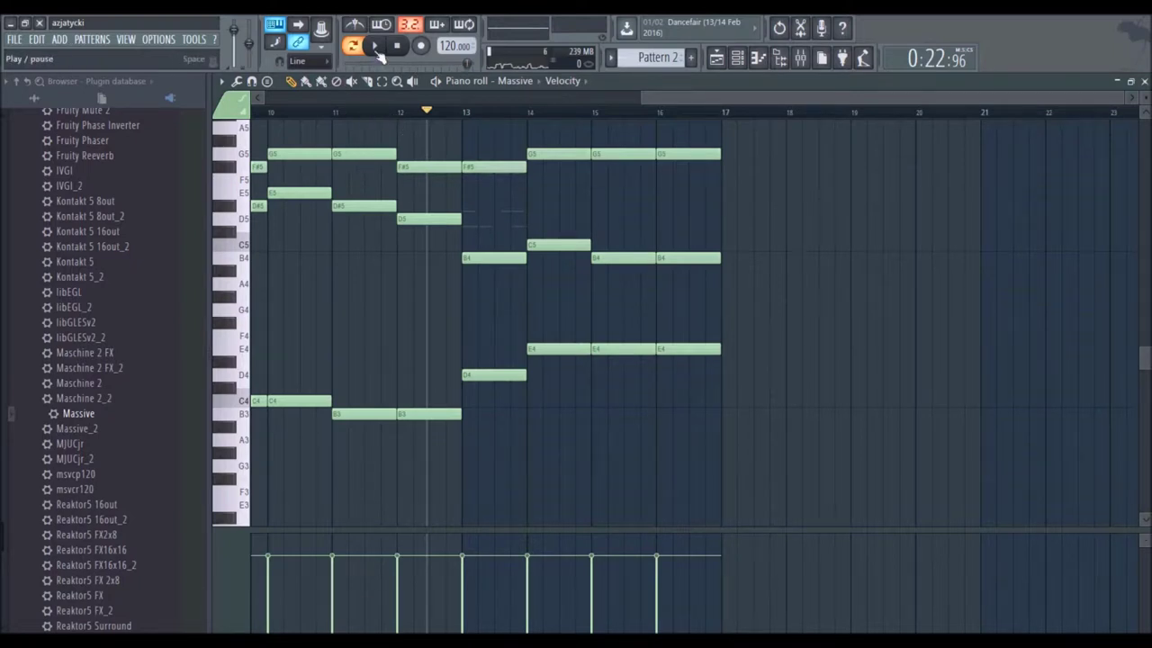
Step: Play the progression from bar 11, restarting it once, and listen through to the bar 15 chord
{"action": "left_click", "coordinate": [337, 111]}
{"action": "key", "text": "space"}
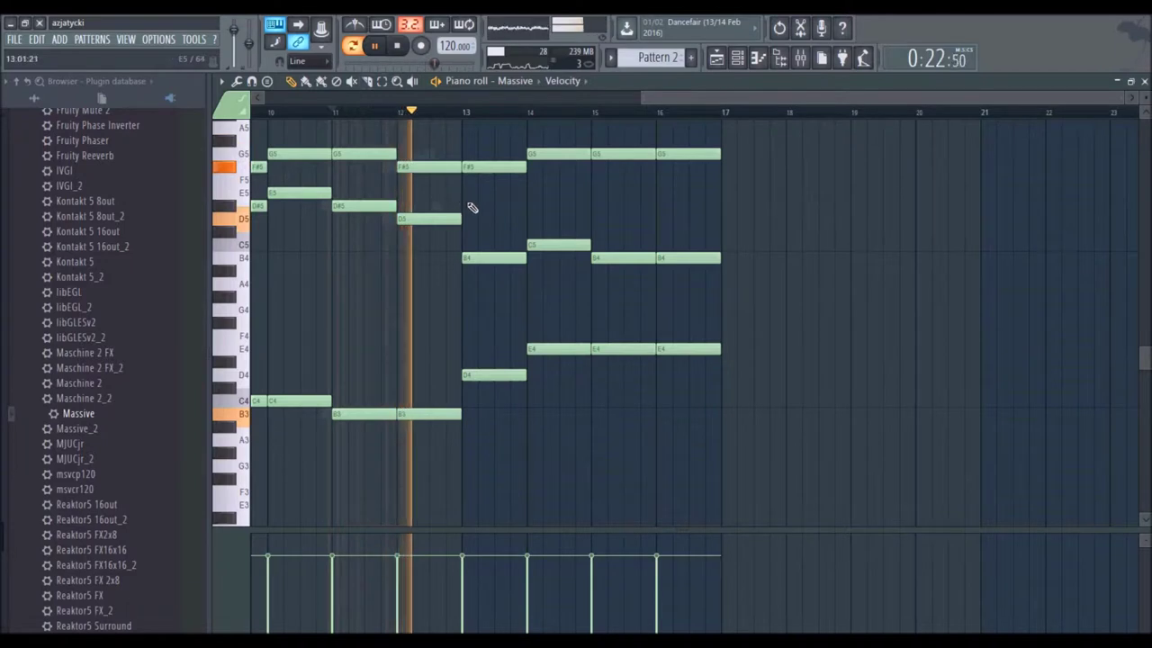
{"action": "key", "text": "space"}
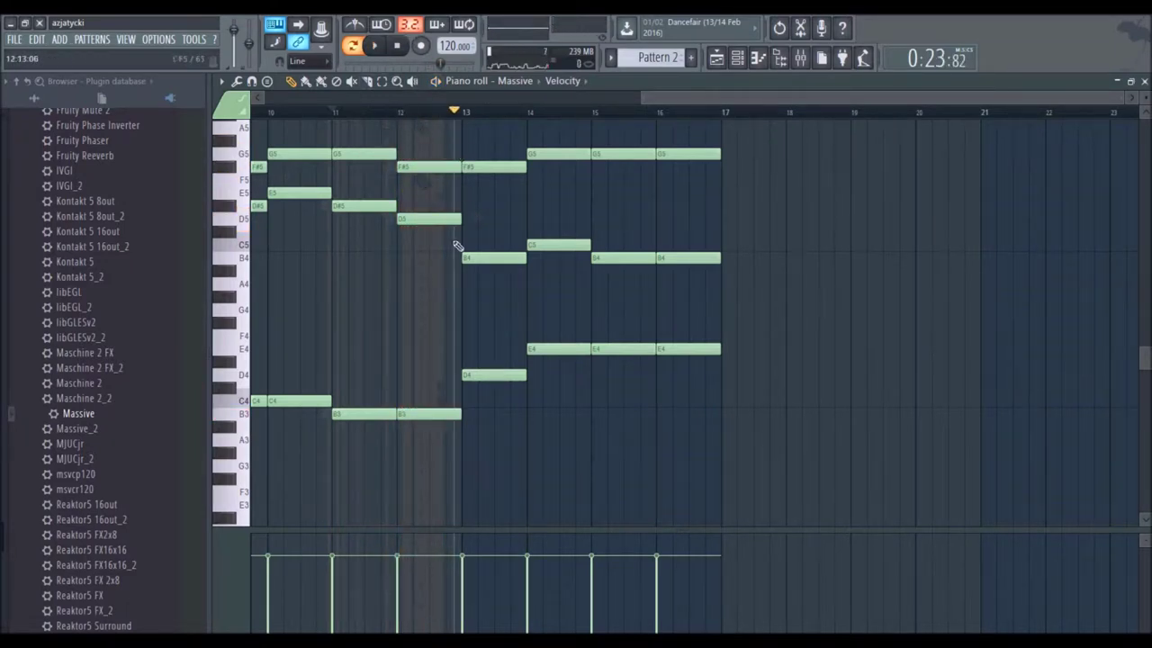
{"action": "left_click", "coordinate": [335, 112]}
{"action": "key", "text": "space"}
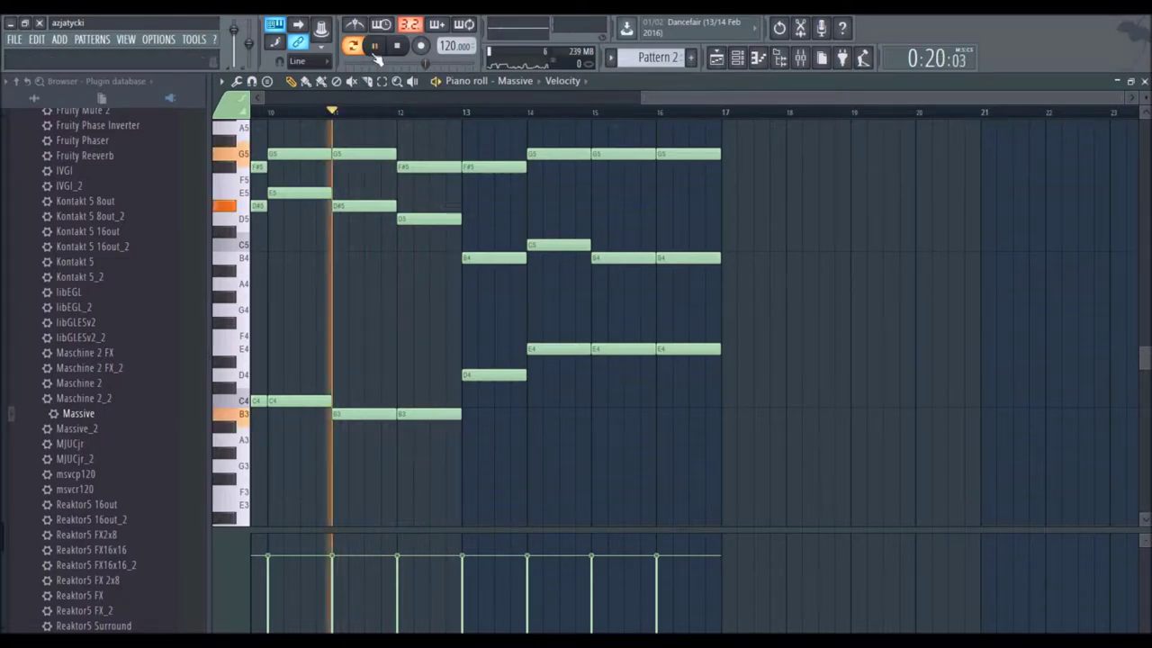
{"action": "scroll", "coordinate": [478, 117], "scroll_direction": "down", "scroll_amount": 3}
{"action": "scroll", "coordinate": [641, 293], "scroll_direction": "up", "scroll_amount": 3}
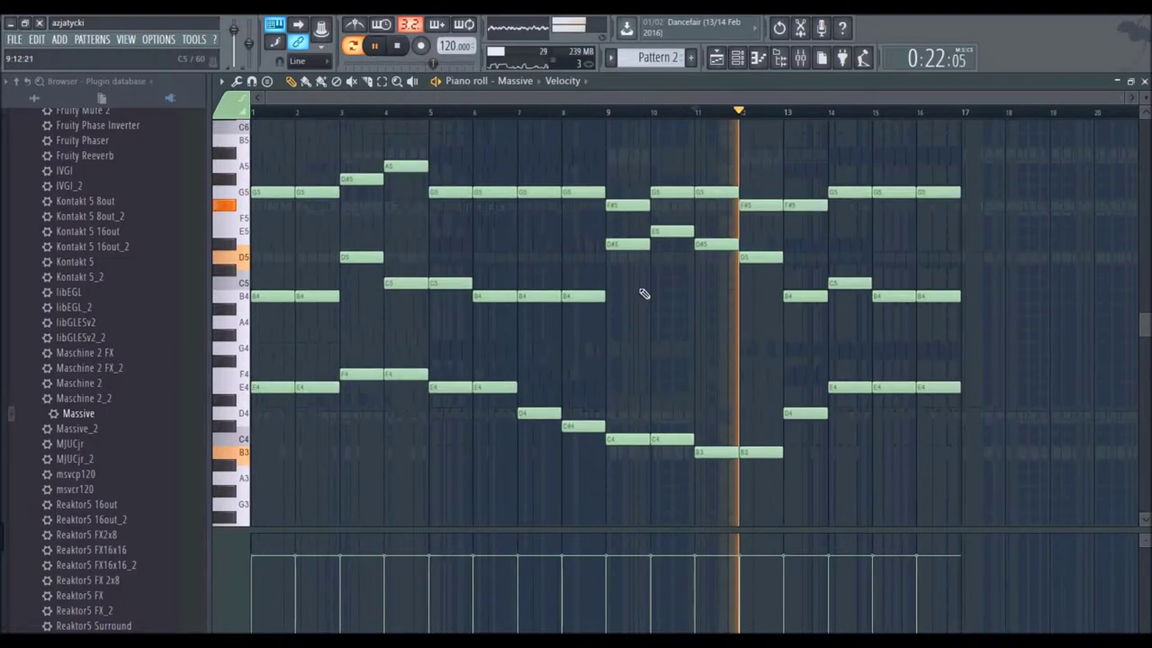
{"action": "scroll", "coordinate": [637, 289], "scroll_direction": "down", "scroll_amount": 3}
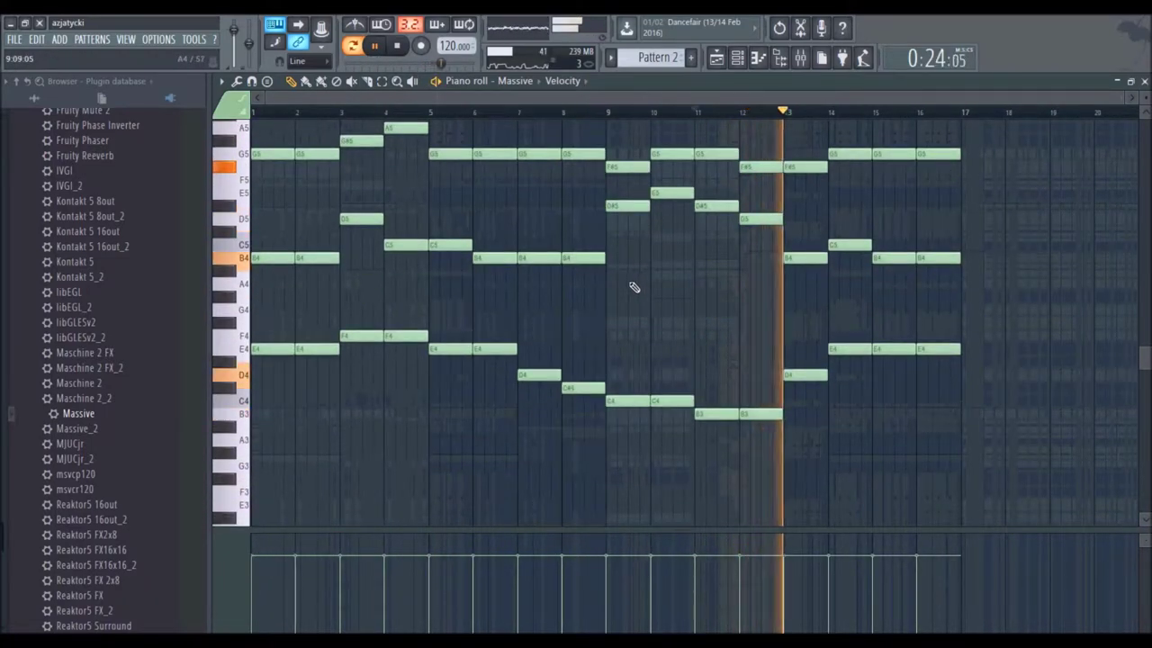
{"action": "scroll", "coordinate": [776, 212], "scroll_direction": "up", "scroll_amount": 2}
{"action": "scroll", "coordinate": [775, 211], "scroll_direction": "up", "scroll_amount": 1}
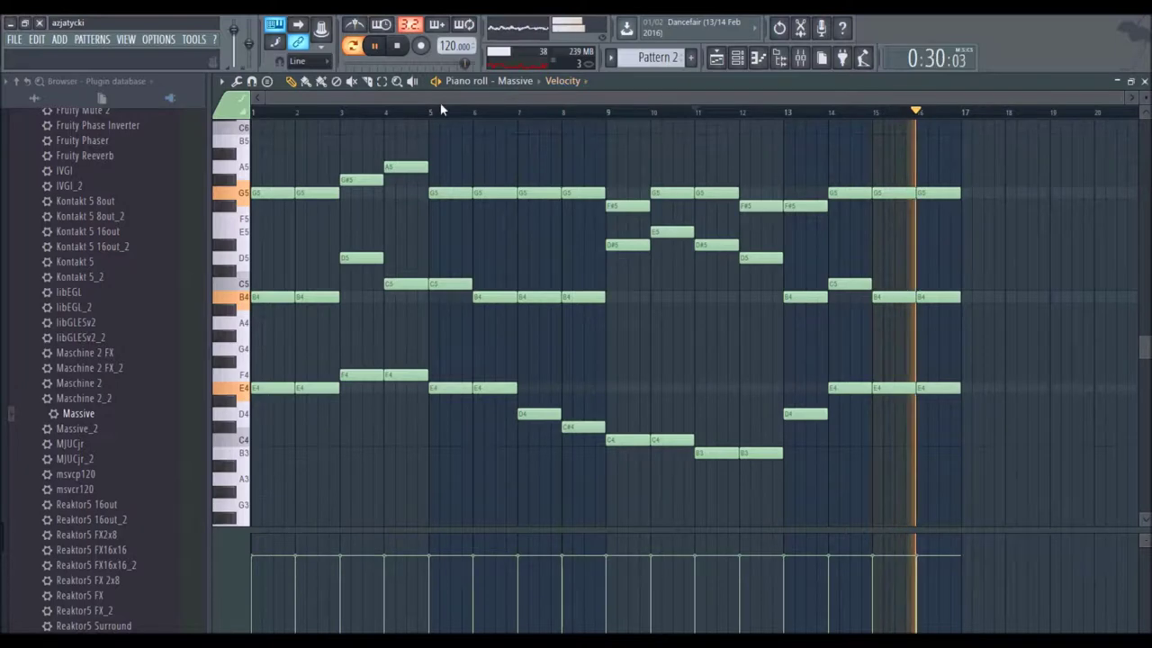
Step: Place Pattern 2 at bar 1 of Track 1 in the playlist, and play the song from the start before stopping
{"action": "left_click", "coordinate": [1133, 83]}
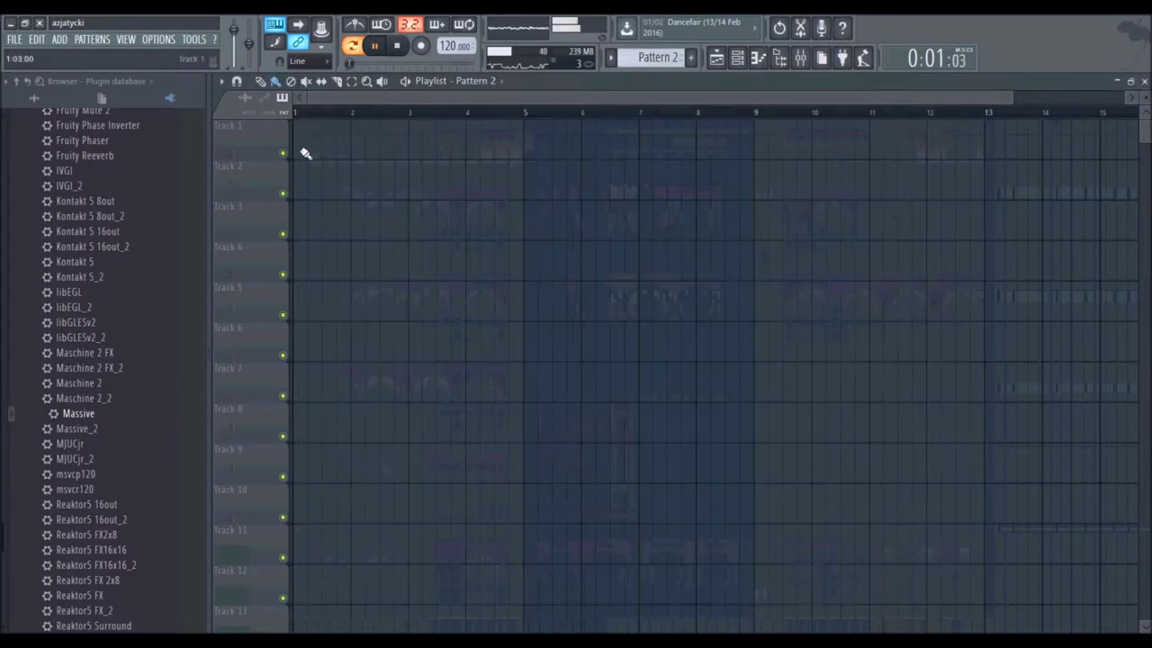
{"action": "left_click", "coordinate": [306, 153]}
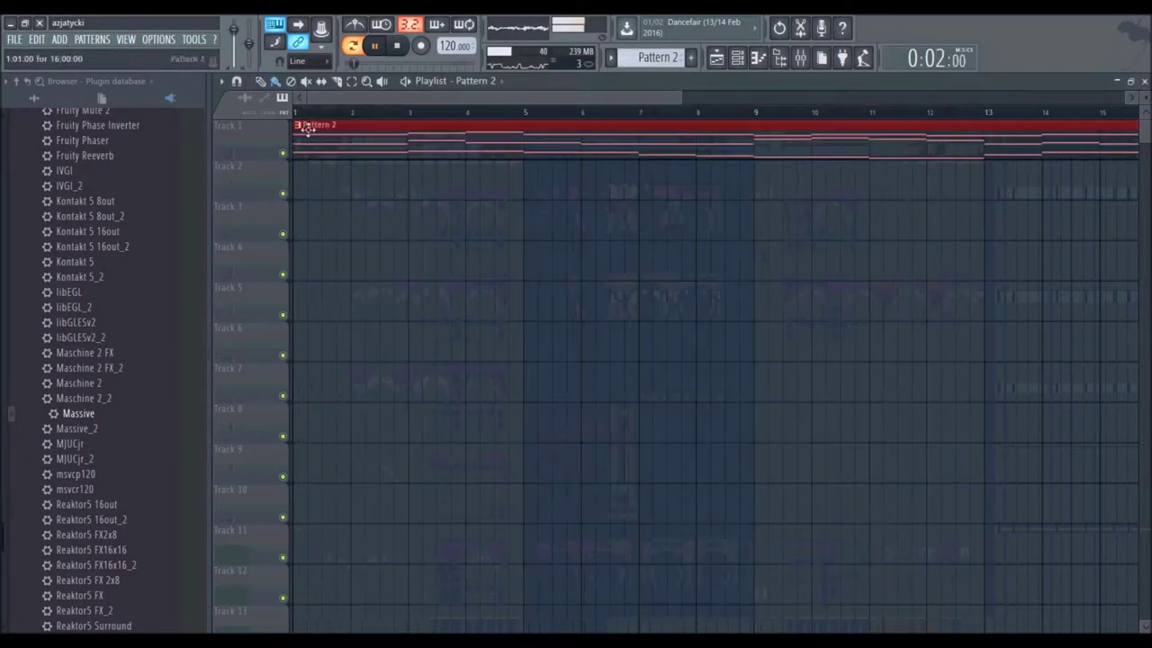
{"action": "left_click", "coordinate": [393, 47]}
{"action": "left_click", "coordinate": [374, 45]}
{"action": "scroll", "coordinate": [340, 119], "scroll_direction": "down", "scroll_amount": 3}
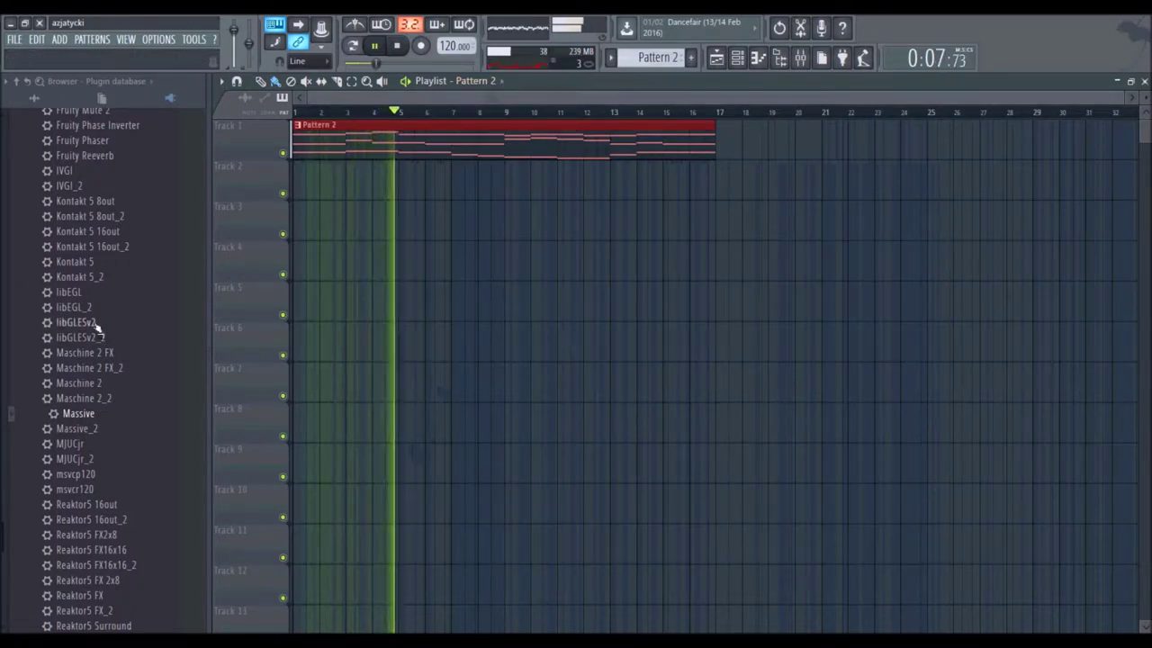
{"action": "key", "text": "space"}
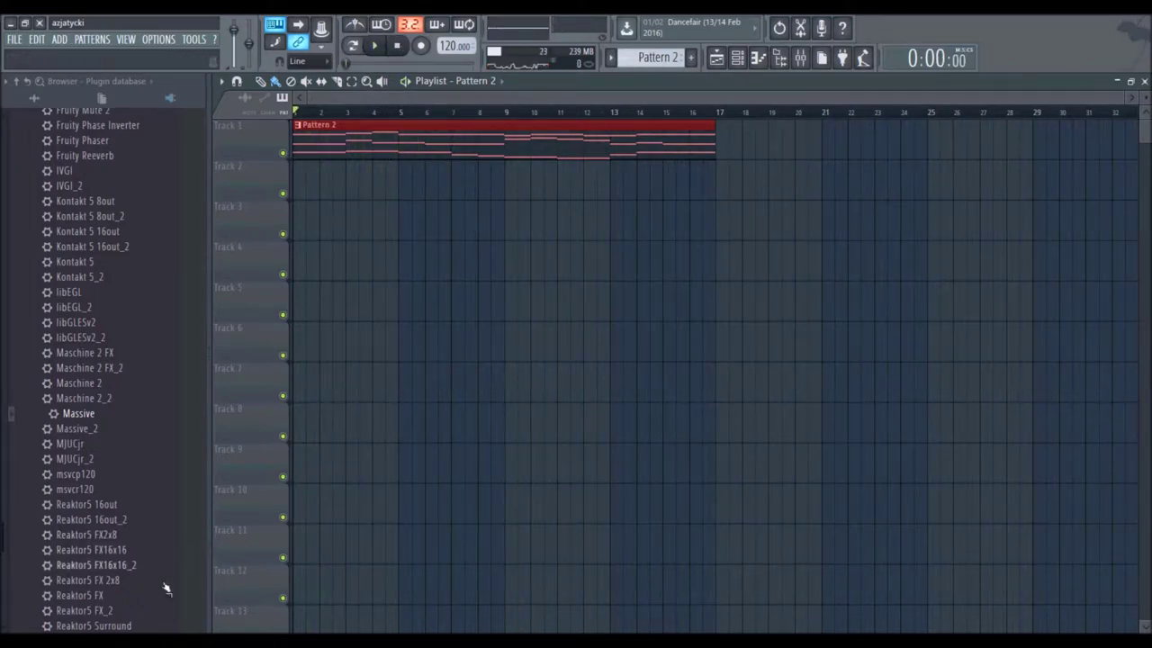
Step: Repeat the Groovelock Kit - Pattern 1 - 120 loop in bars 3 and 4 of Track 2
{"action": "mouse_move", "coordinate": [100, 641]}
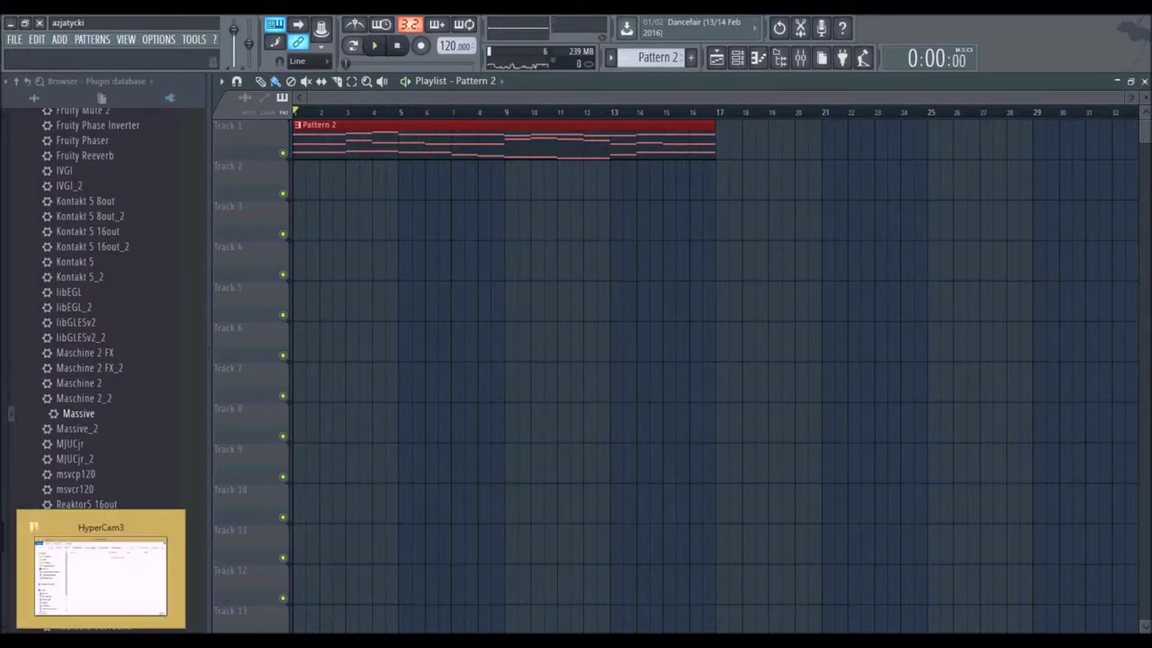
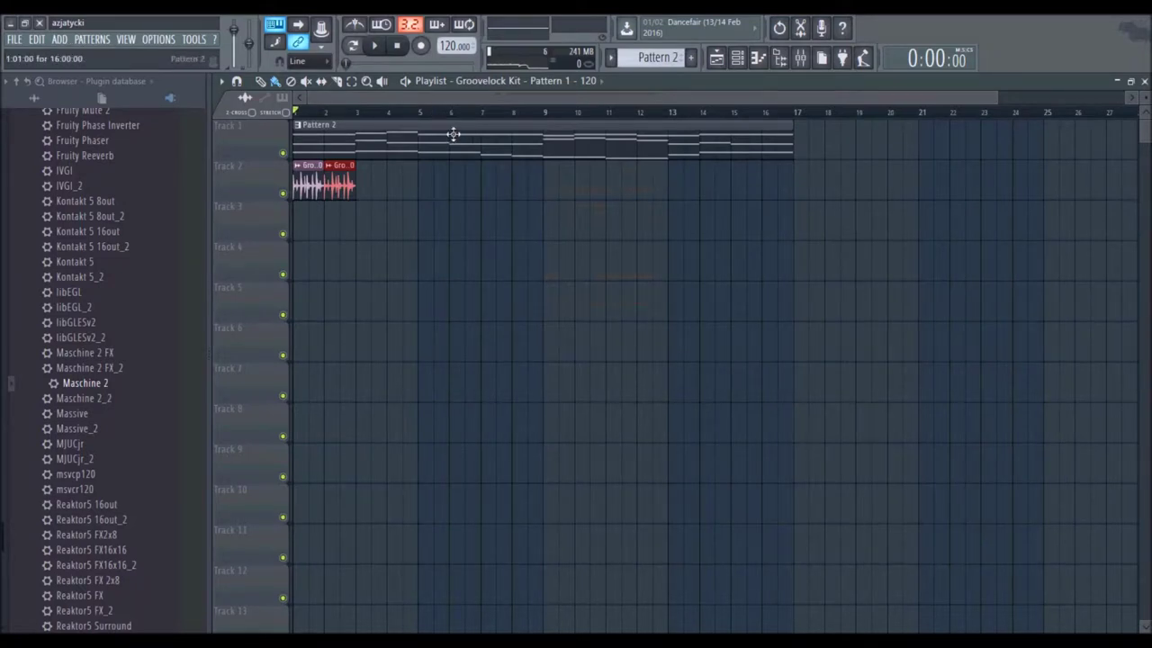
{"action": "scroll", "coordinate": [341, 117], "scroll_direction": "up", "scroll_amount": 3}
{"action": "left_click", "coordinate": [342, 111]}
{"action": "left_click_drag", "start_coordinate": [340, 108], "coordinate": [275, 114]}
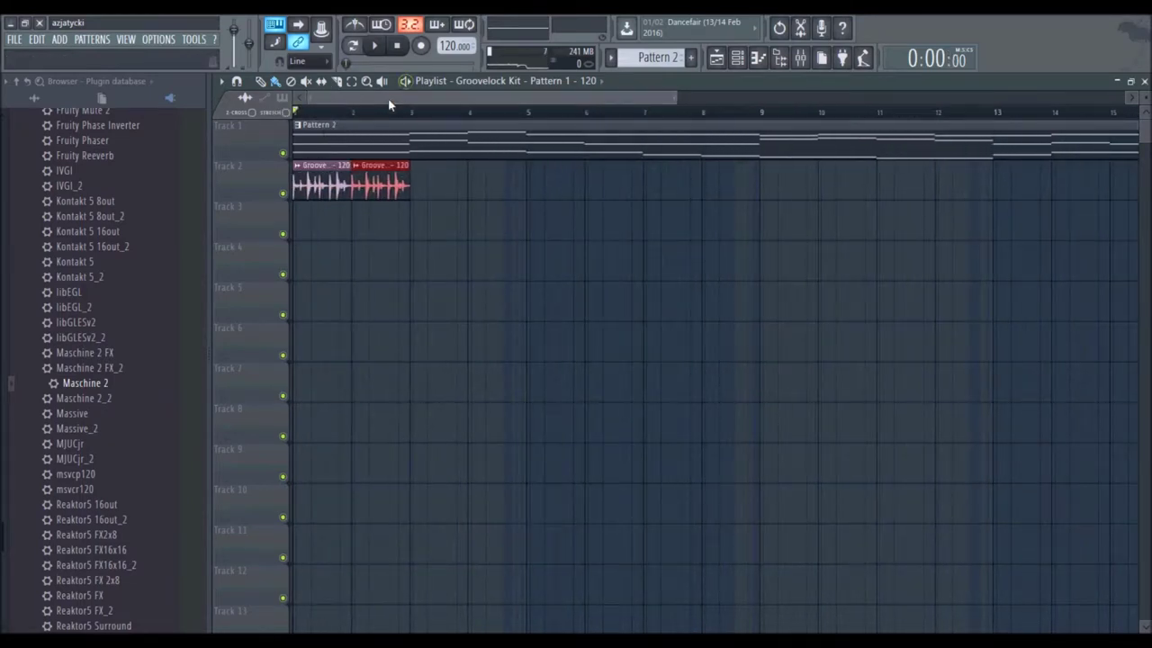
{"action": "scroll", "coordinate": [371, 110], "scroll_direction": "up", "scroll_amount": 3}
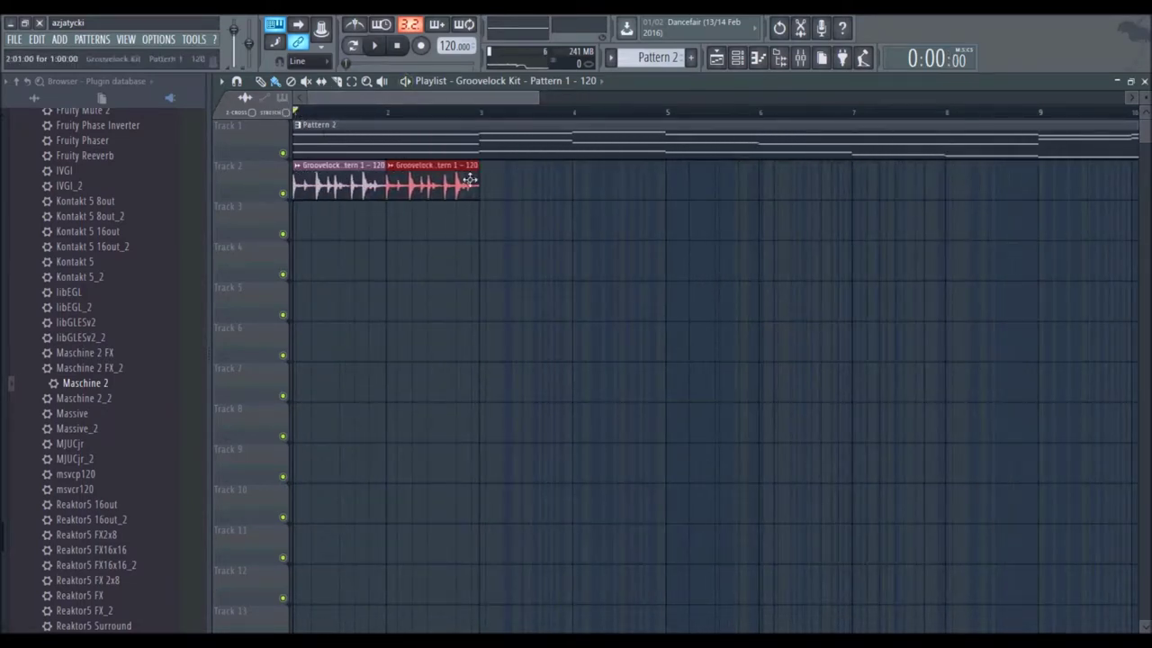
{"action": "left_click", "coordinate": [483, 191]}
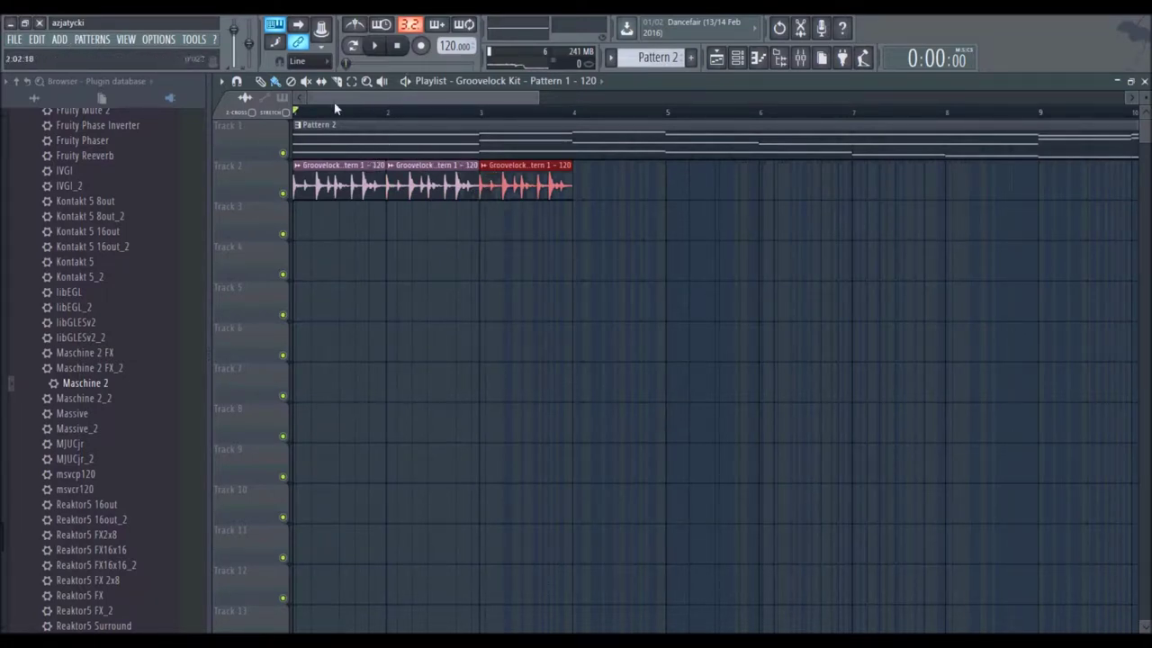
{"action": "scroll", "coordinate": [361, 96], "scroll_direction": "up", "scroll_amount": 2}
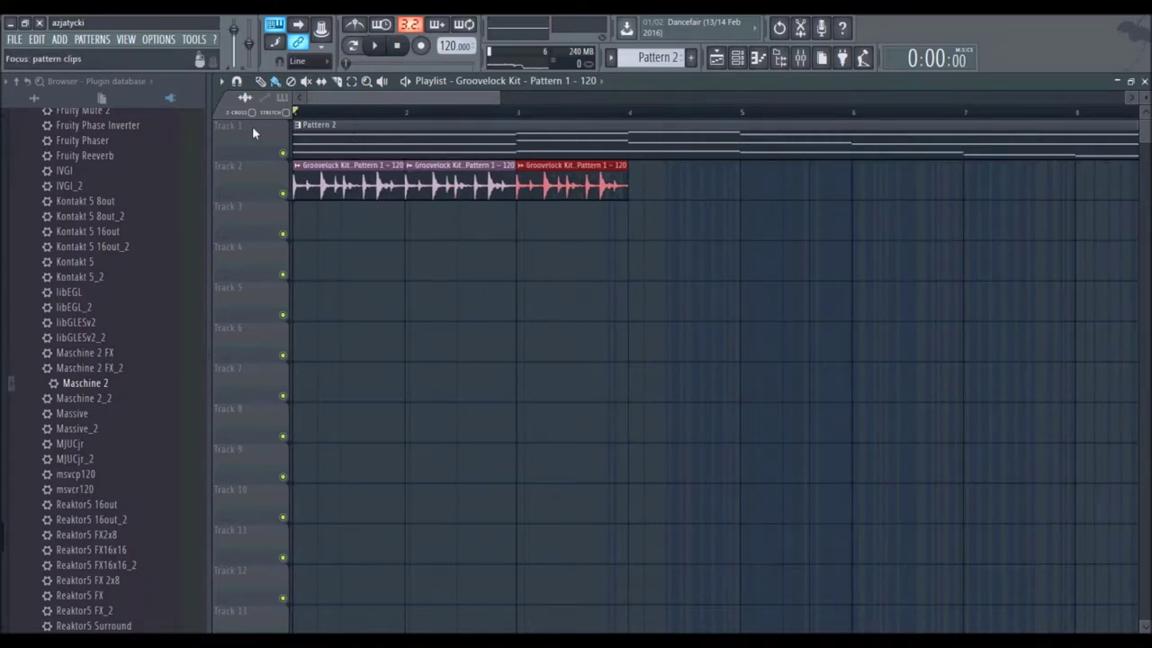
{"action": "scroll", "coordinate": [379, 117], "scroll_direction": "down", "scroll_amount": 2}
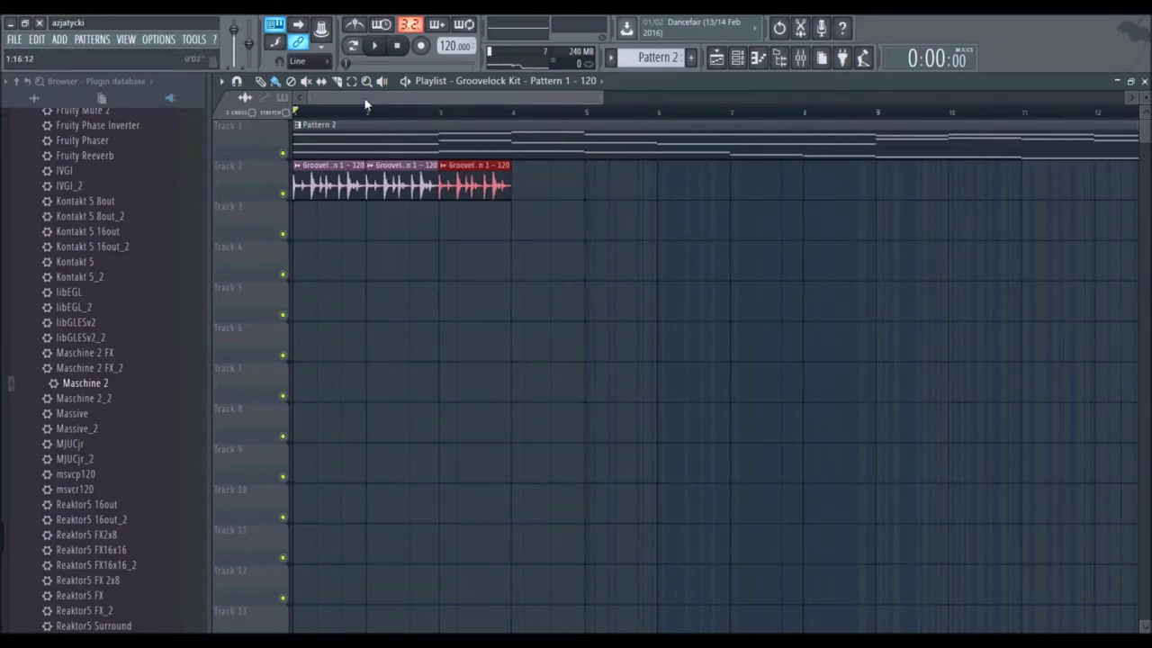
{"action": "scroll", "coordinate": [329, 117], "scroll_direction": "up", "scroll_amount": 2}
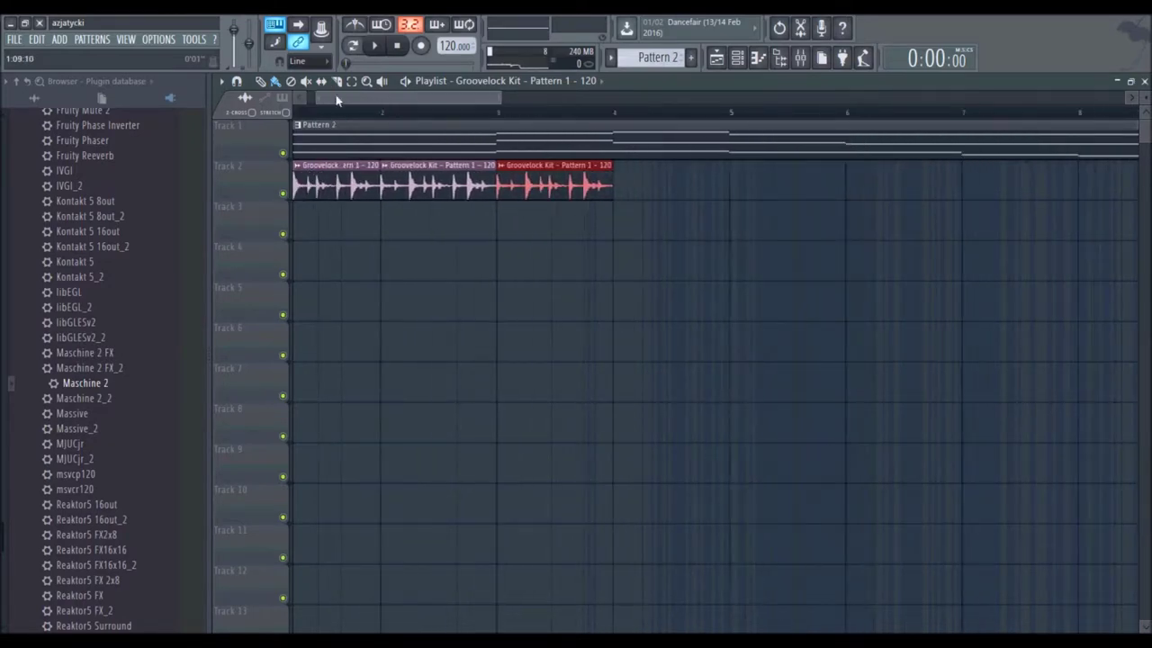
{"action": "scroll", "coordinate": [327, 115], "scroll_direction": "up", "scroll_amount": 1}
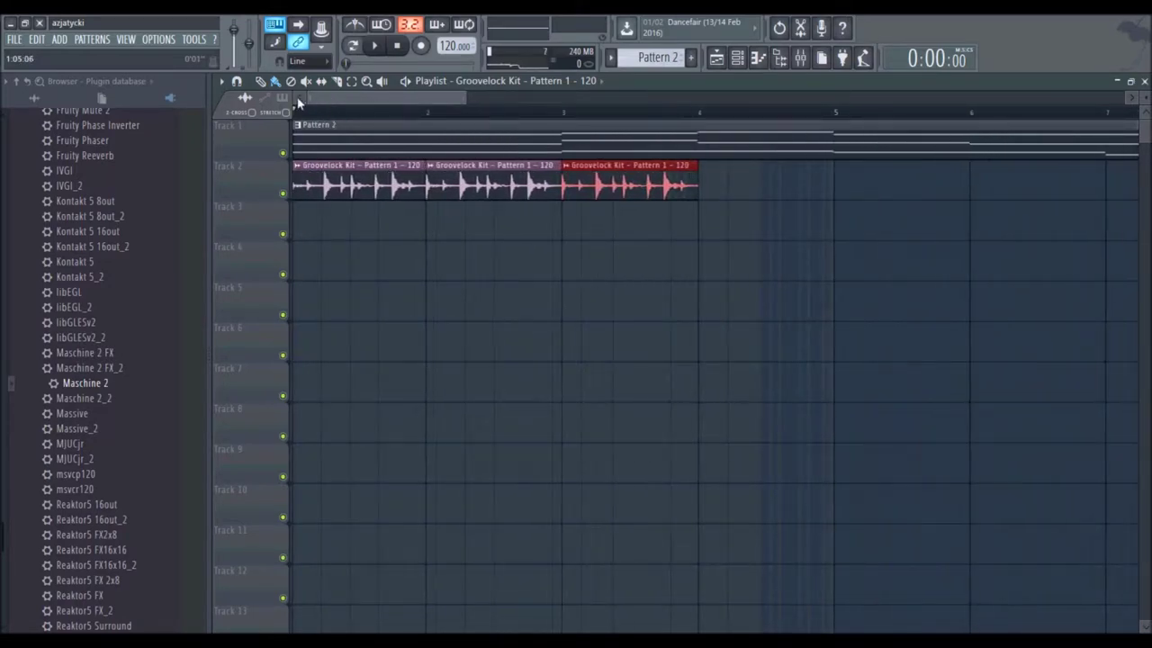
{"action": "left_click", "coordinate": [715, 184]}
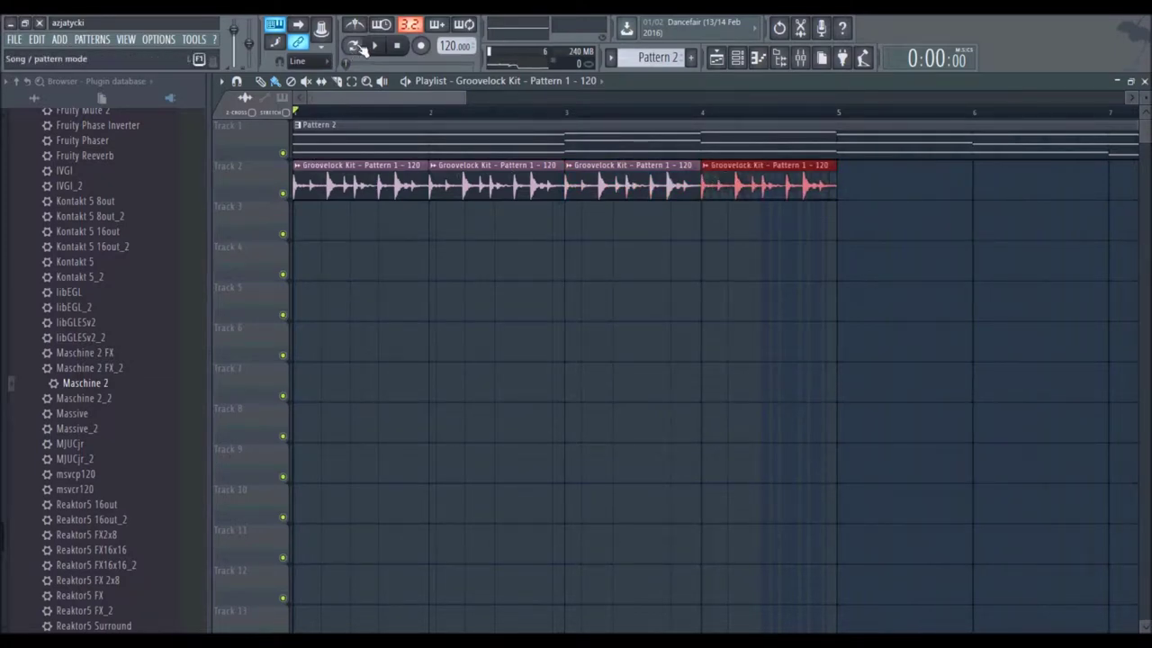
Step: Play the song from the start and solo the drum loop on Track 2
{"action": "left_click", "coordinate": [375, 46]}
{"action": "right_click", "coordinate": [291, 198]}
{"action": "right_click", "coordinate": [283, 194]}
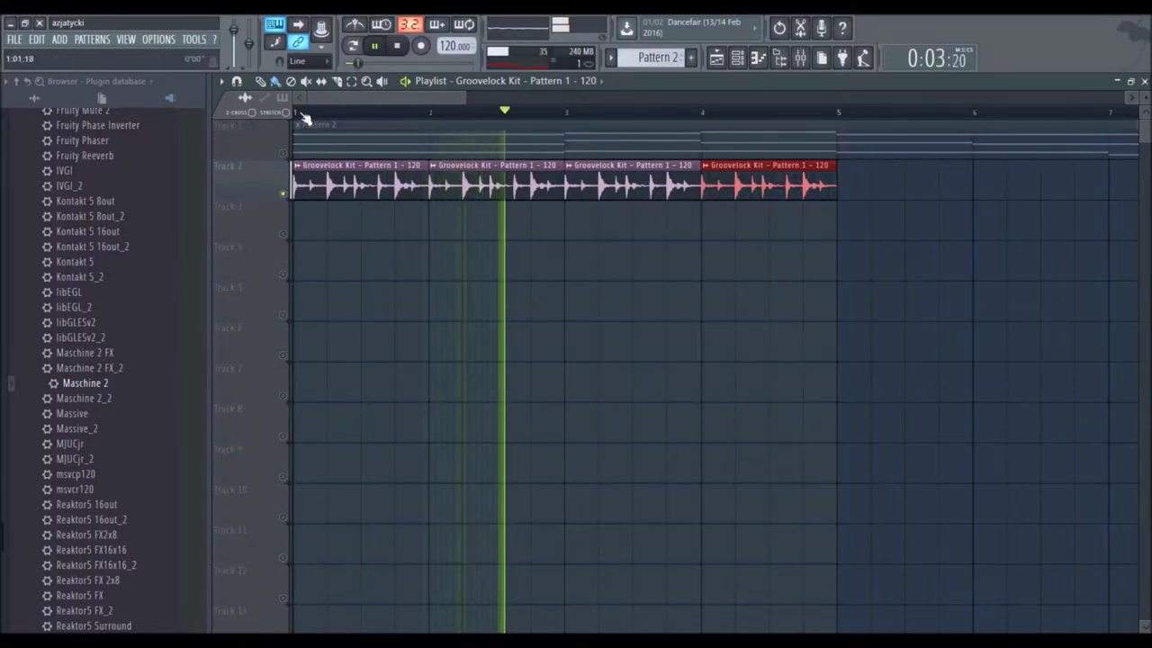
Step: Unsolo Track 2 and stop playback of the song
{"action": "left_click", "coordinate": [289, 196], "text": "ctrl"}
{"action": "left_click", "coordinate": [396, 46]}
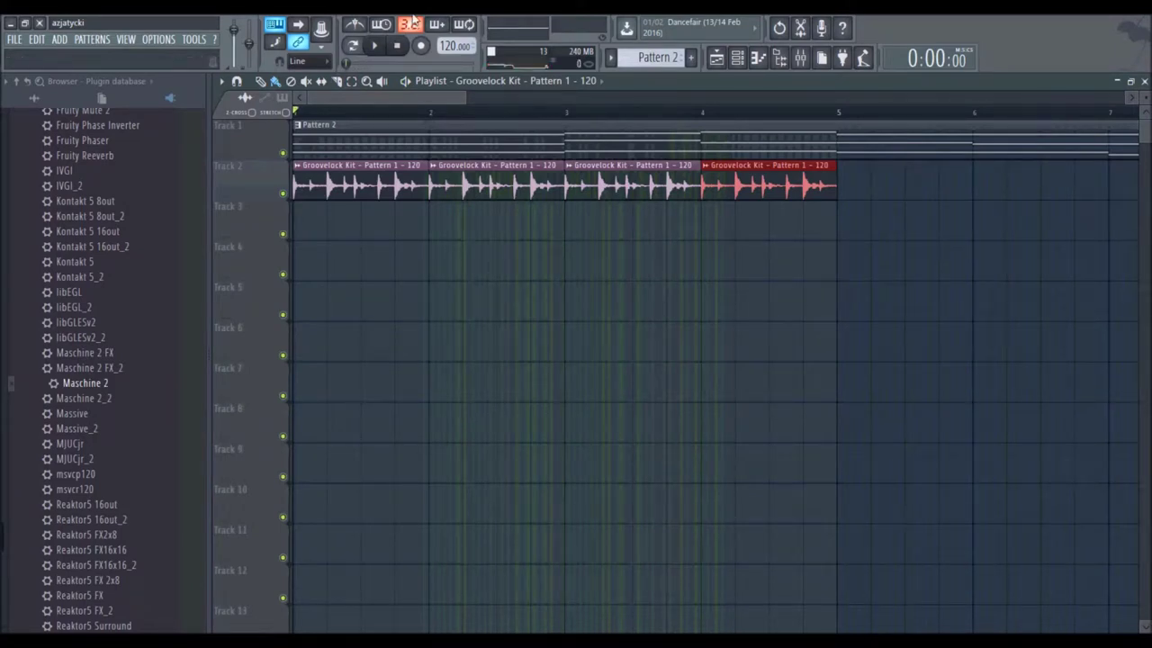
Step: Delete the Groovelock Kit drum loop clips in bars 2, 3 and 4 of Track 2
{"action": "scroll", "coordinate": [350, 116], "scroll_direction": "up", "scroll_amount": 1}
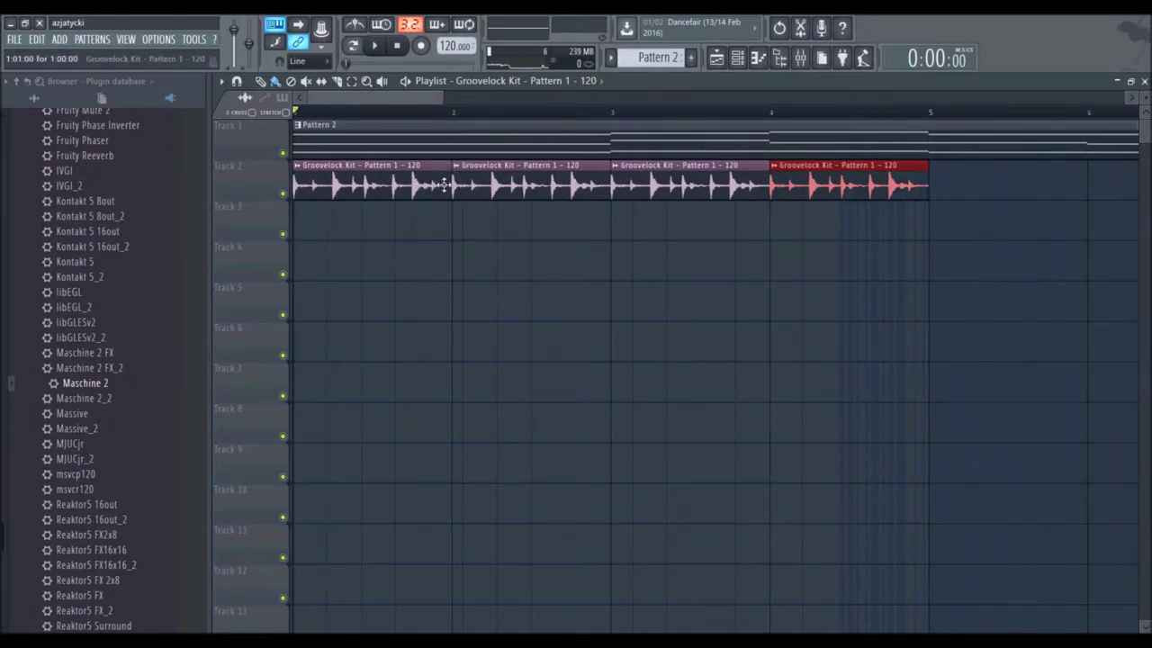
{"action": "right_click", "coordinate": [514, 189]}
{"action": "right_click", "coordinate": [874, 185]}
{"action": "right_click", "coordinate": [684, 185]}
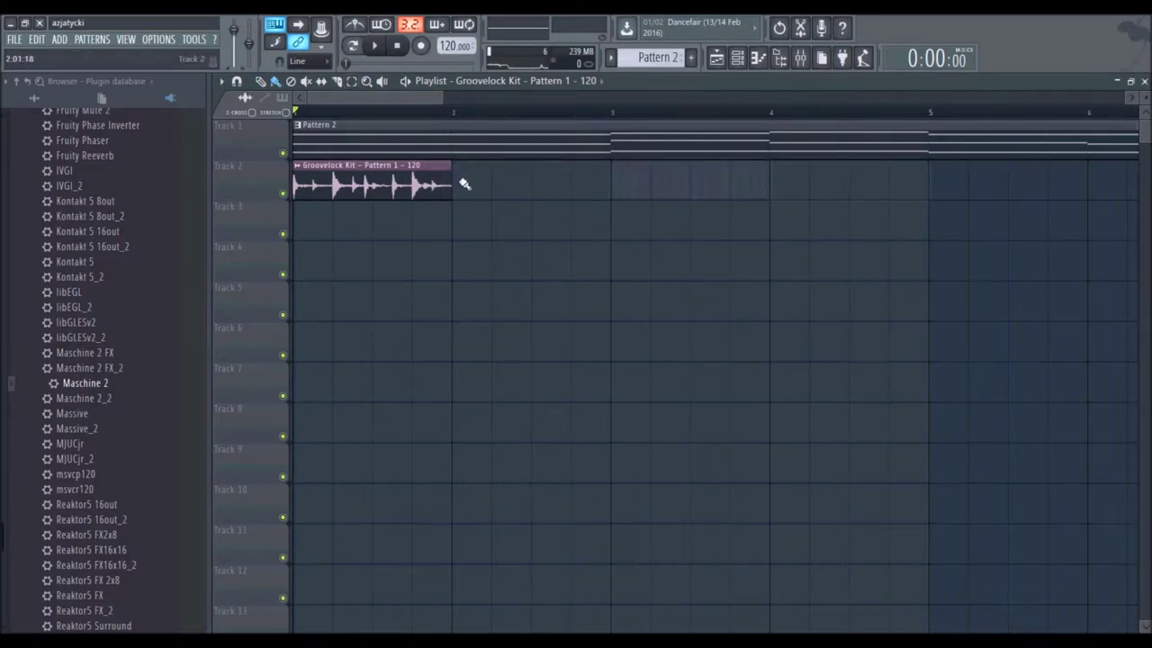
Step: Fill bar 2 of Track 2 with three shortened drum loop clips, the first two 6 steps long, and play the song from the start
{"action": "left_click", "coordinate": [466, 184]}
{"action": "left_click_drag", "start_coordinate": [605, 191], "coordinate": [537, 186]}
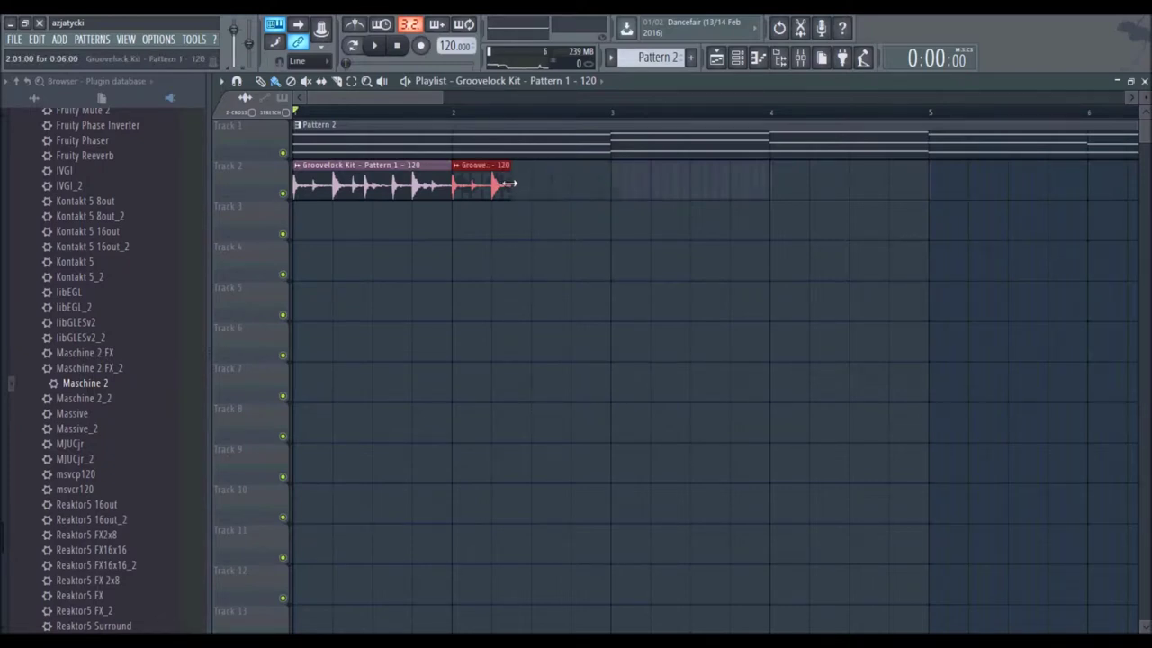
{"action": "left_click", "coordinate": [515, 184]}
{"action": "left_click_drag", "start_coordinate": [670, 186], "coordinate": [594, 184]}
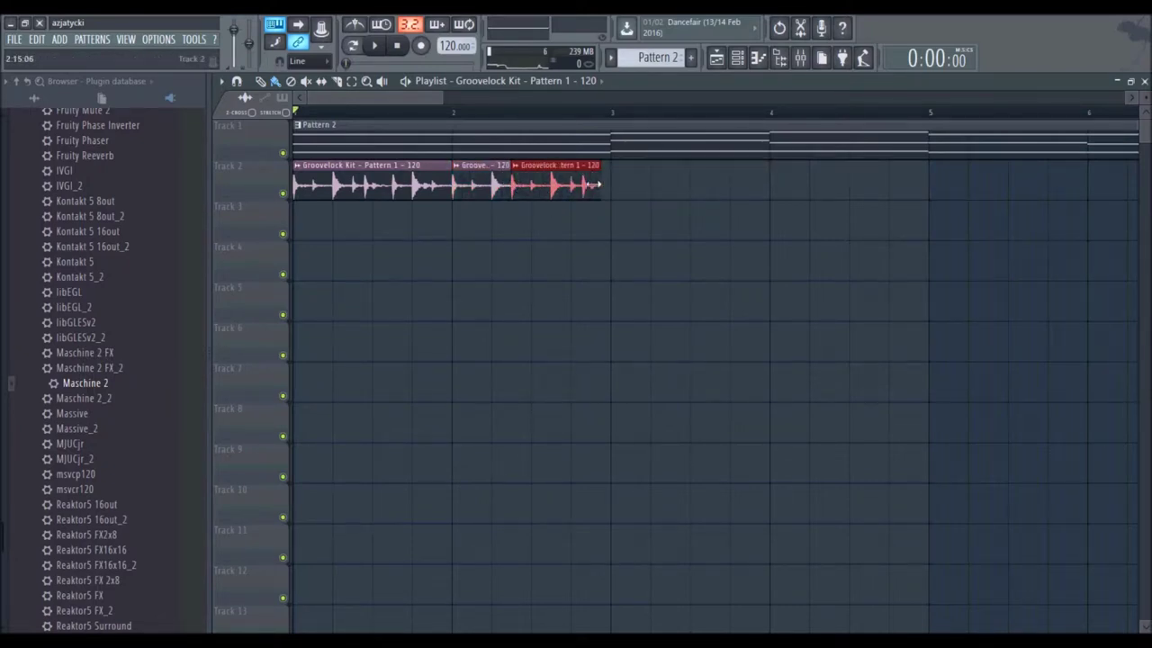
{"action": "left_click", "coordinate": [465, 192]}
{"action": "left_click", "coordinate": [580, 189]}
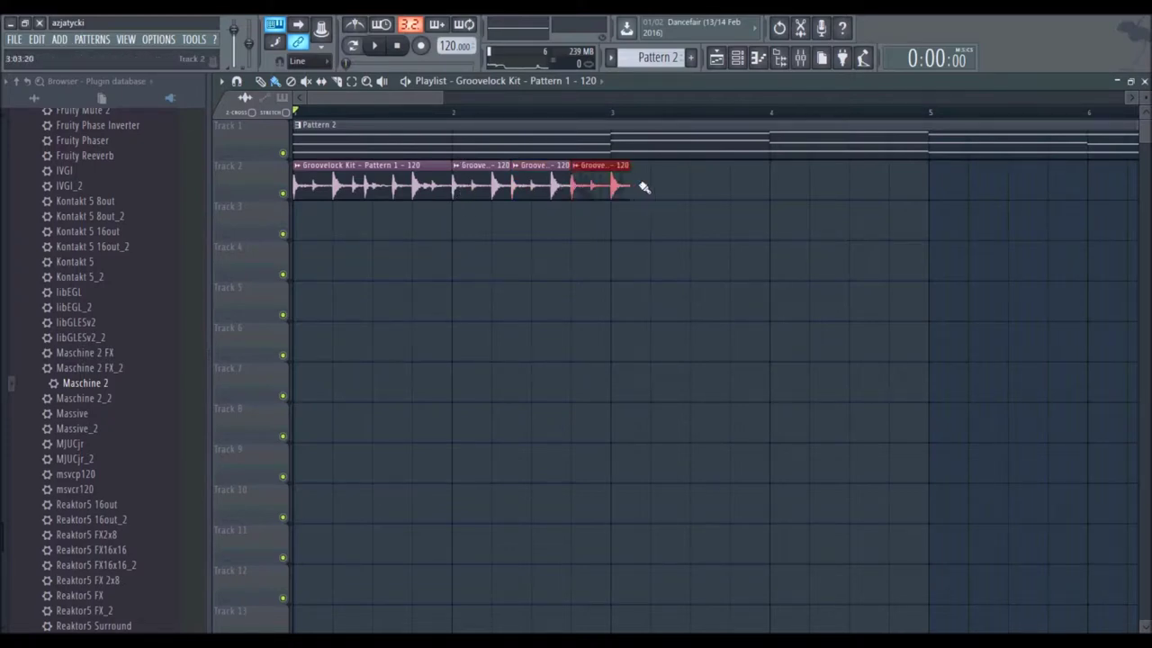
{"action": "left_click_drag", "start_coordinate": [630, 178], "coordinate": [616, 179]}
{"action": "key", "text": "space"}
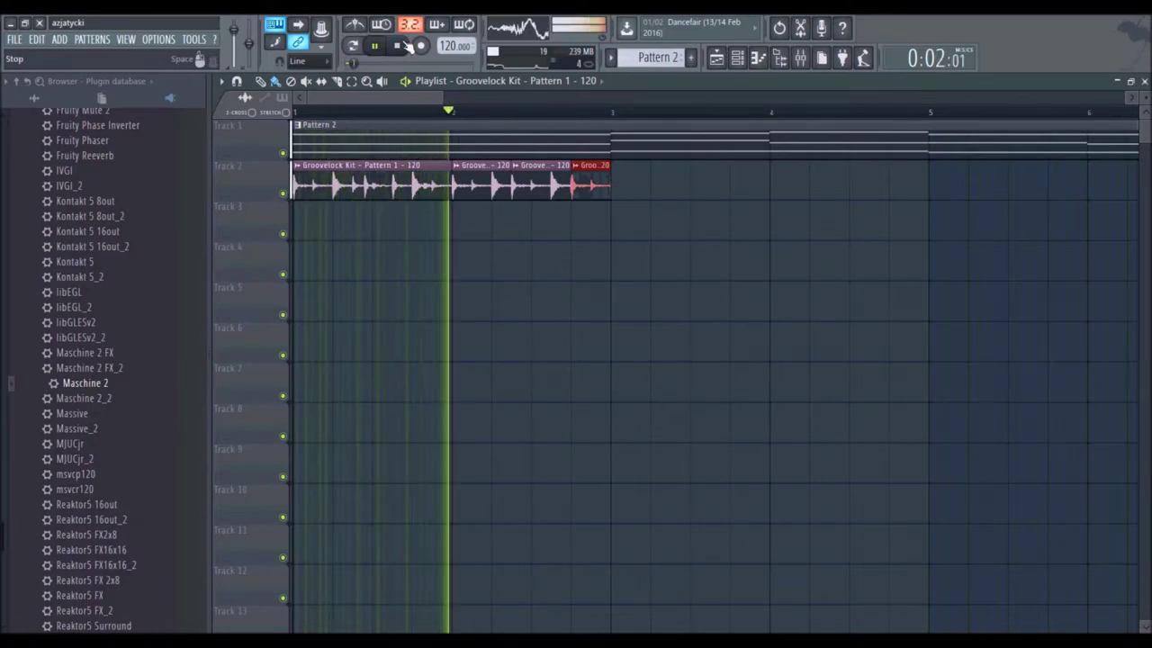
{"action": "left_click", "coordinate": [402, 45]}
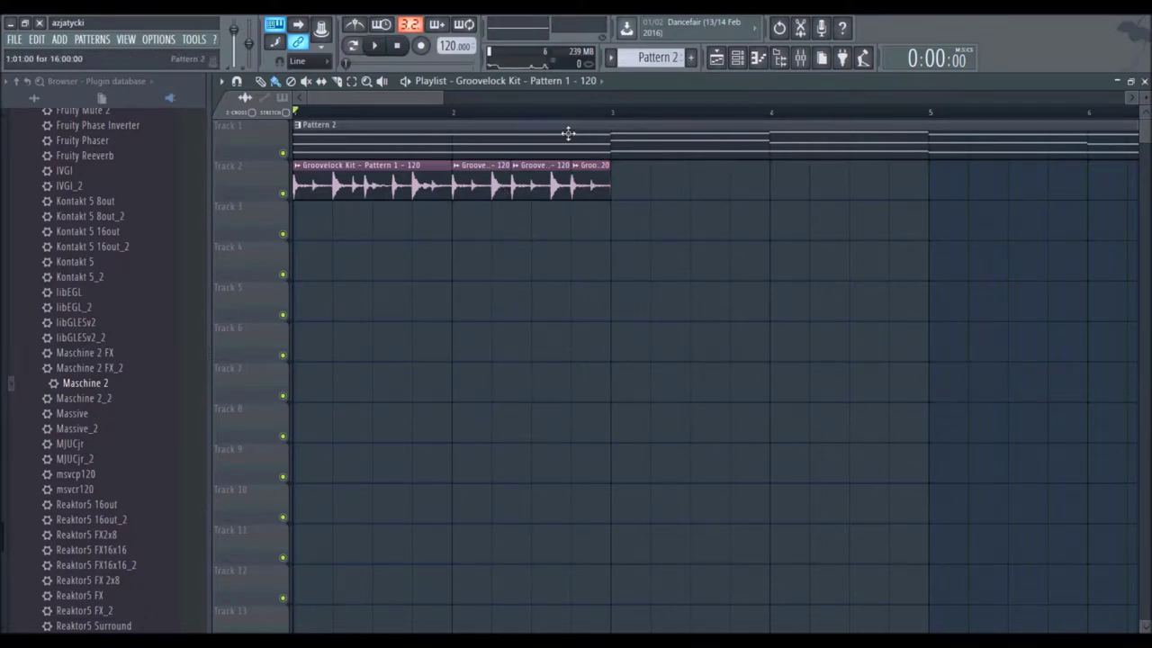
{"action": "scroll", "coordinate": [442, 111], "scroll_direction": "up", "scroll_amount": 2}
{"action": "left_click_drag", "start_coordinate": [406, 99], "coordinate": [434, 100]}
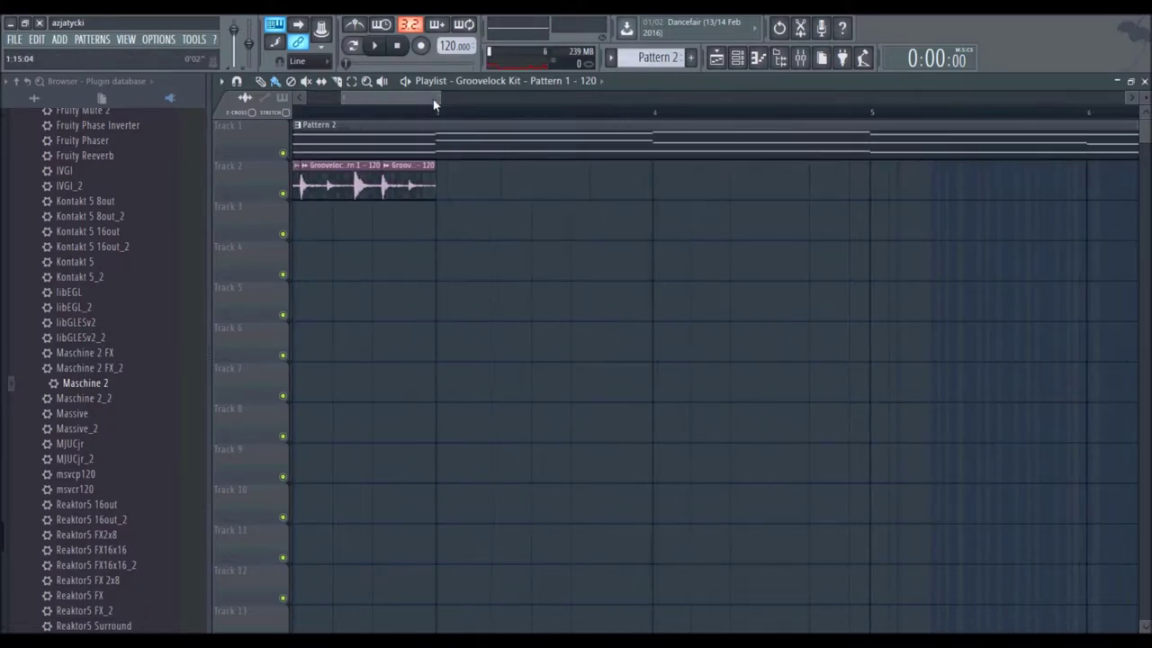
{"action": "scroll", "coordinate": [434, 105], "scroll_direction": "up", "scroll_amount": 3}
{"action": "left_click", "coordinate": [452, 186]}
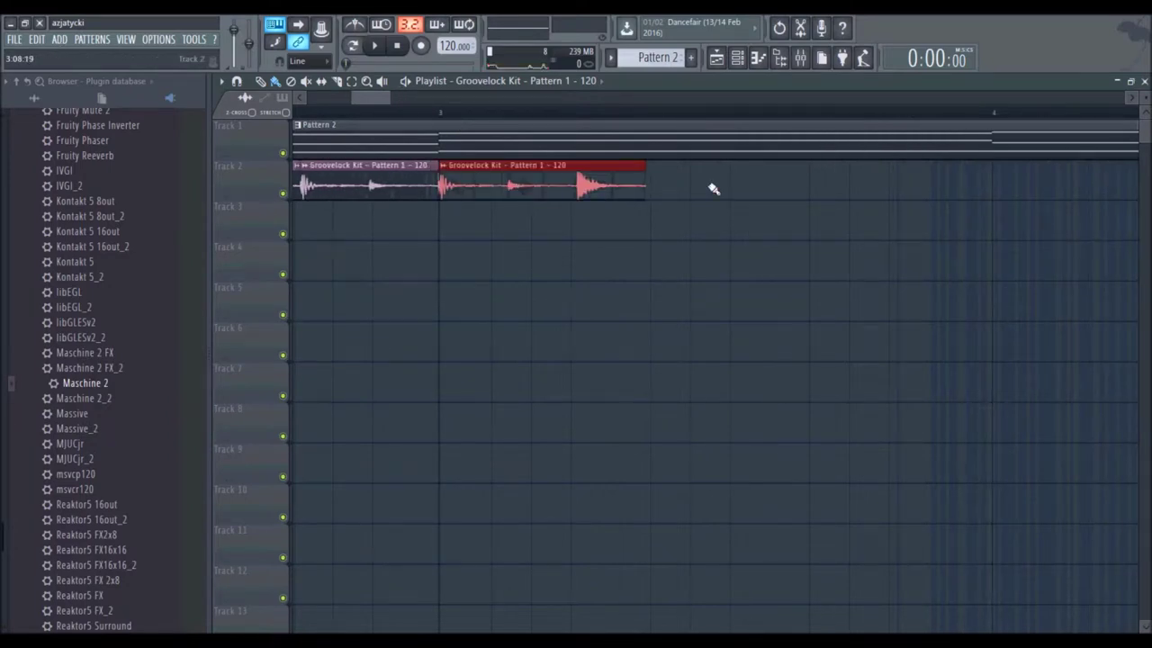
{"action": "right_click", "coordinate": [476, 189]}
Step: Place a full one-bar Groovelock Kit drum loop clip at bar 3 of Track 2
{"action": "scroll", "coordinate": [438, 124], "scroll_direction": "down", "scroll_amount": 2}
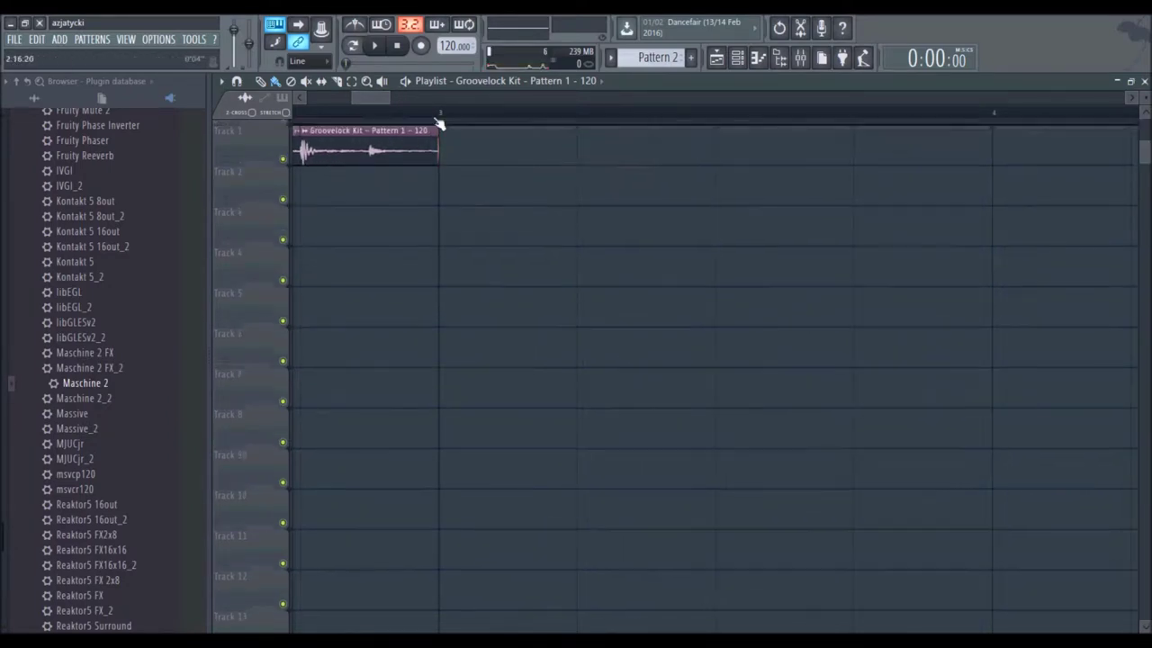
{"action": "scroll", "coordinate": [438, 117], "scroll_direction": "down", "scroll_amount": 2}
{"action": "scroll", "coordinate": [437, 116], "scroll_direction": "down", "scroll_amount": 2}
{"action": "scroll", "coordinate": [319, 279], "scroll_direction": "up", "scroll_amount": 3}
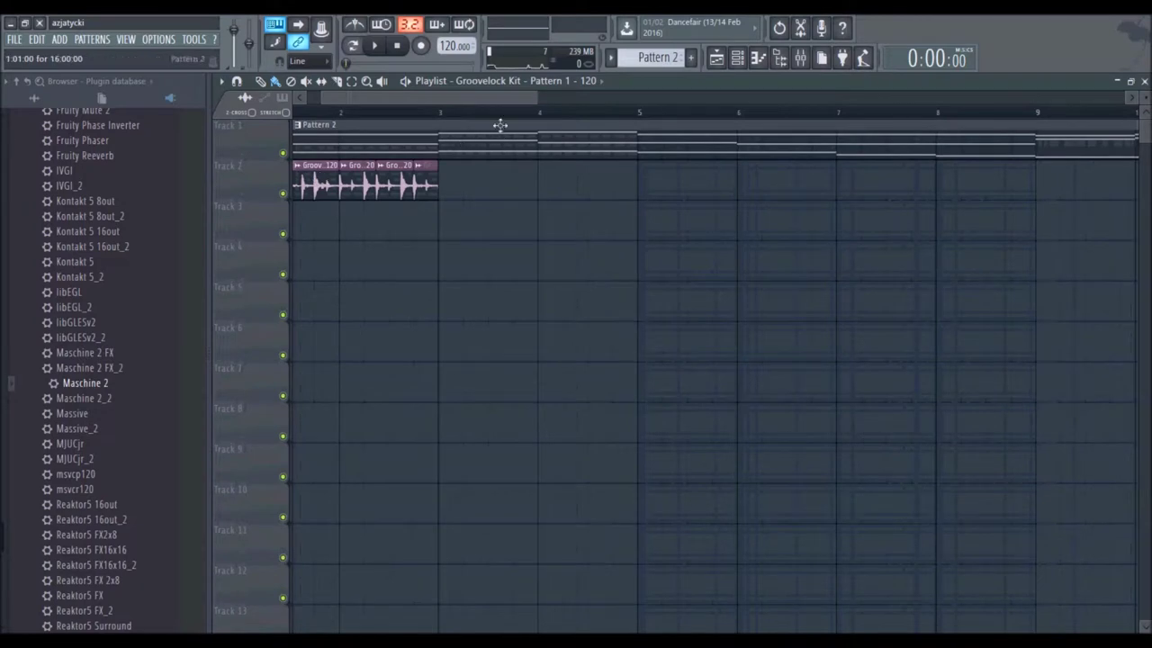
{"action": "scroll", "coordinate": [455, 118], "scroll_direction": "down", "scroll_amount": 2}
{"action": "scroll", "coordinate": [458, 123], "scroll_direction": "up", "scroll_amount": 3}
{"action": "left_click", "coordinate": [401, 180]}
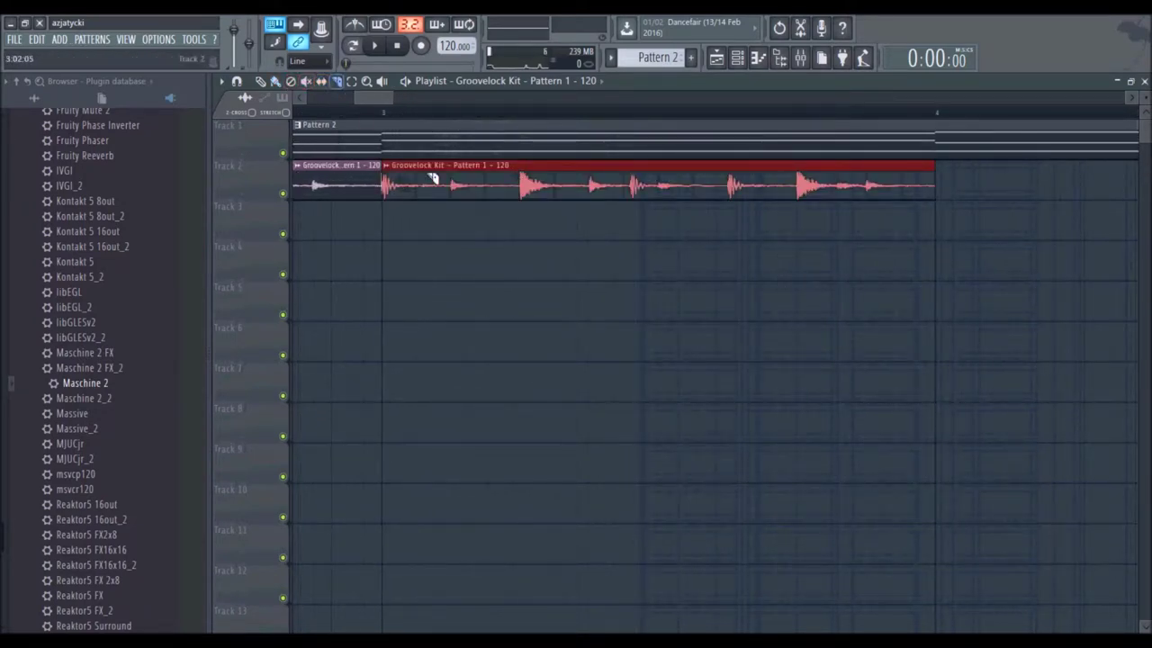
Step: Slice the bar 3 drum loop one step in and trim the remaining piece to start on the bar's second beat
{"action": "left_click", "coordinate": [419, 208]}
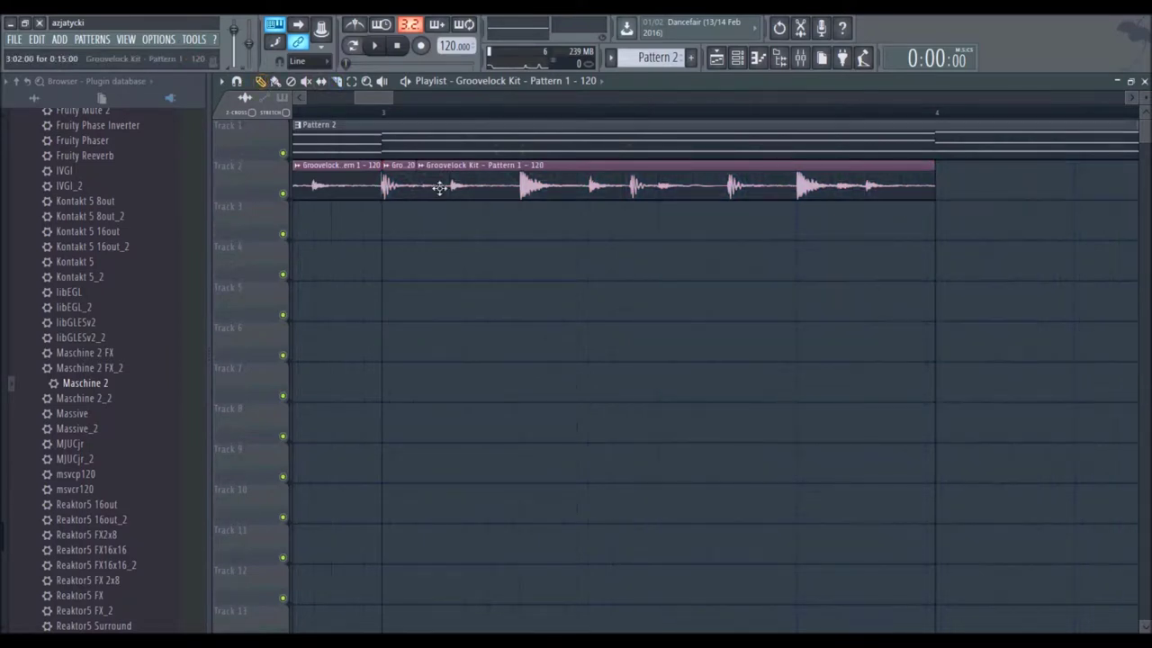
{"action": "left_click_drag", "start_coordinate": [419, 185], "coordinate": [513, 185]}
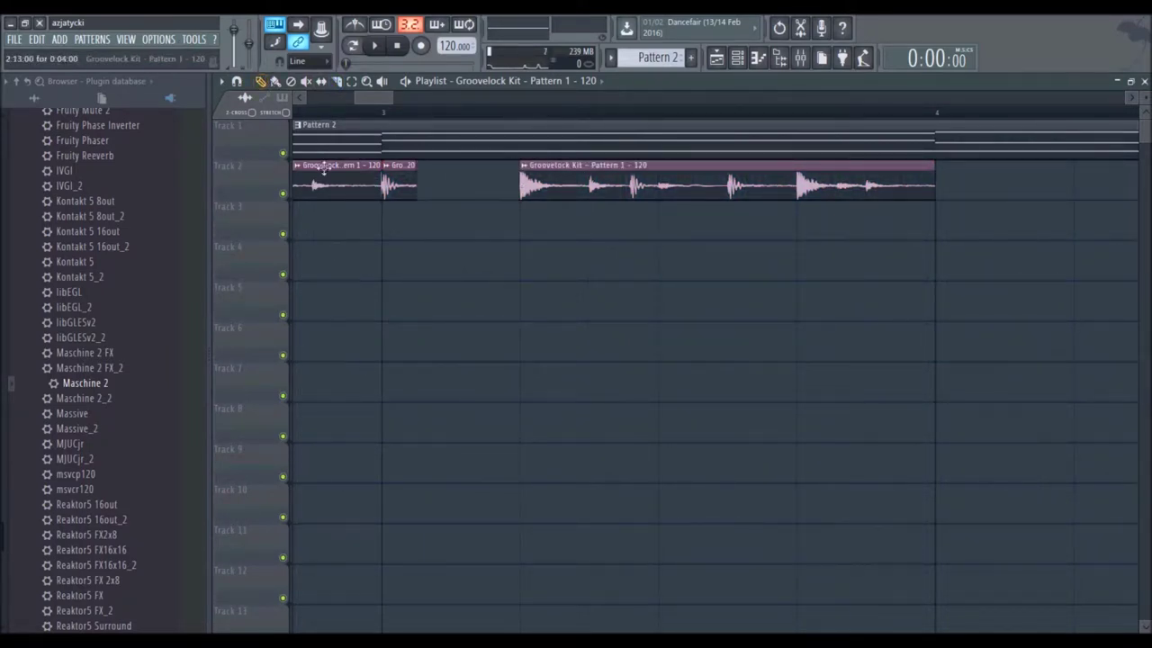
Step: Set the playlist's snap to 1/2 step
{"action": "left_click", "coordinate": [237, 81]}
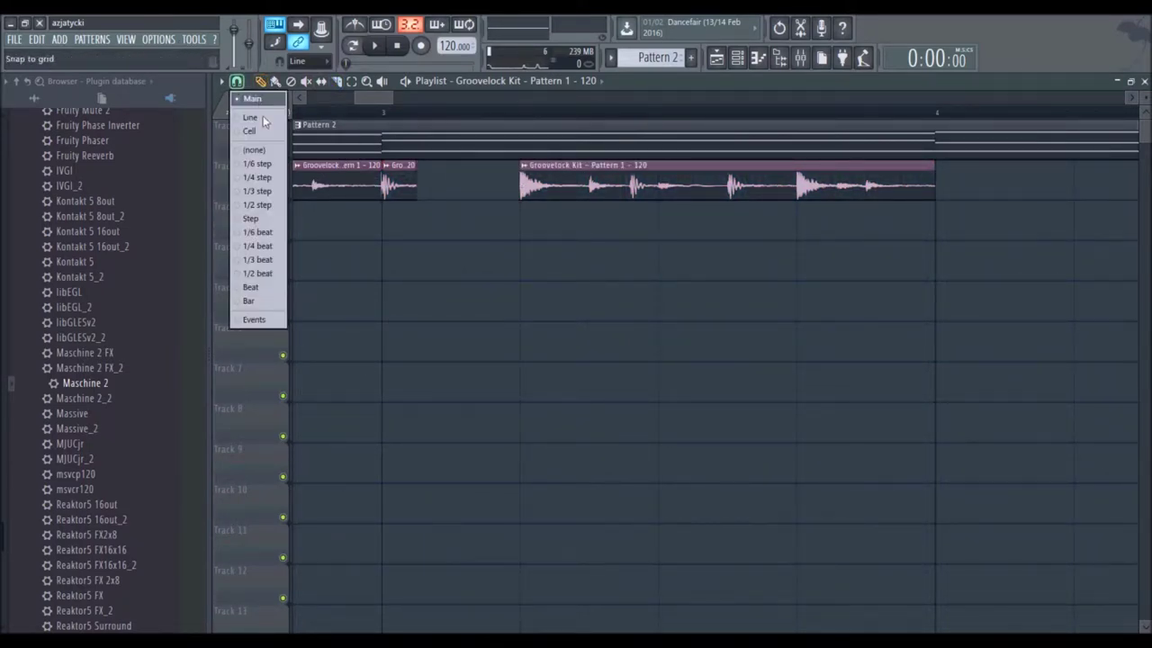
{"action": "left_click", "coordinate": [259, 245]}
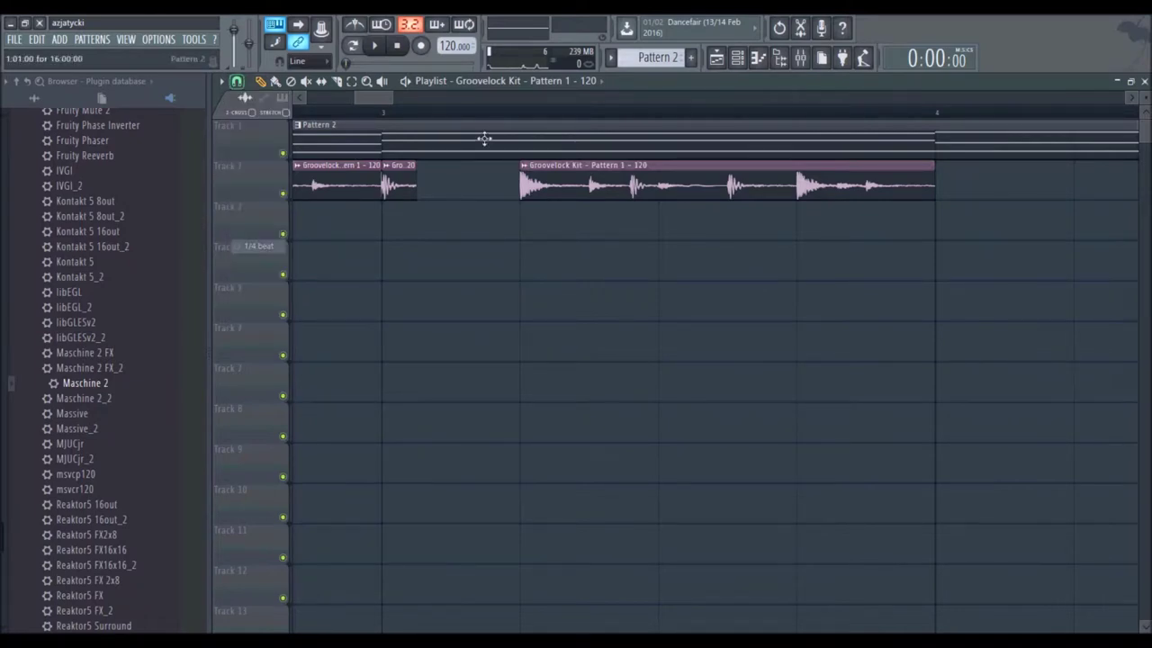
{"action": "left_click", "coordinate": [237, 81]}
{"action": "left_click", "coordinate": [237, 81]}
{"action": "left_click", "coordinate": [237, 81]}
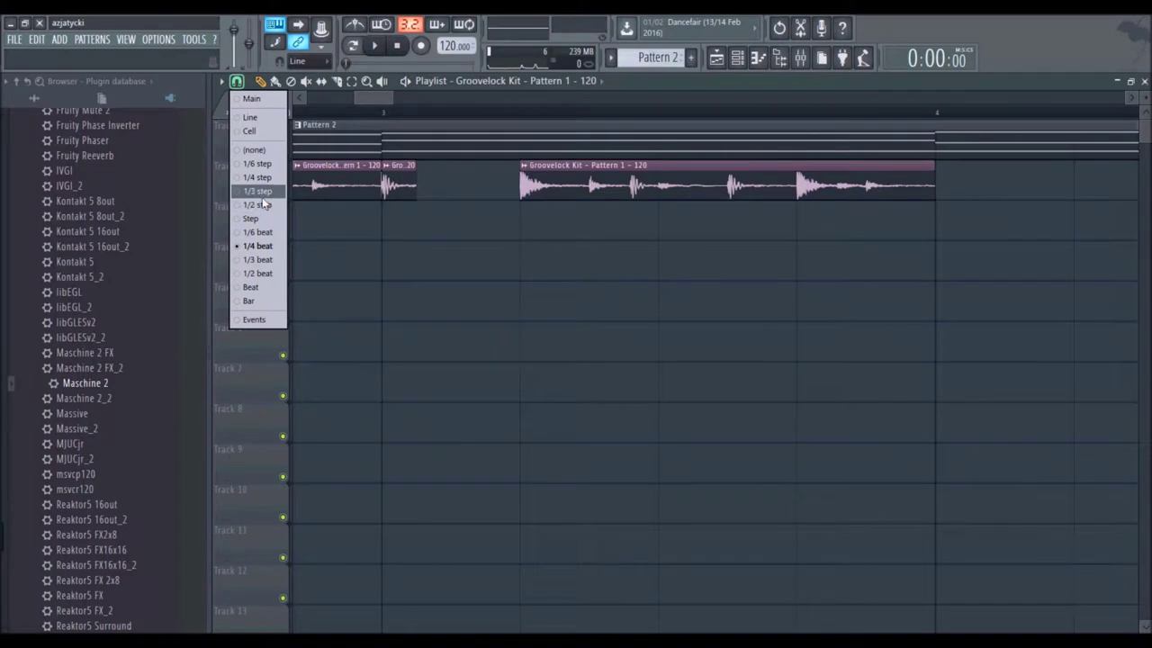
{"action": "left_click", "coordinate": [262, 208]}
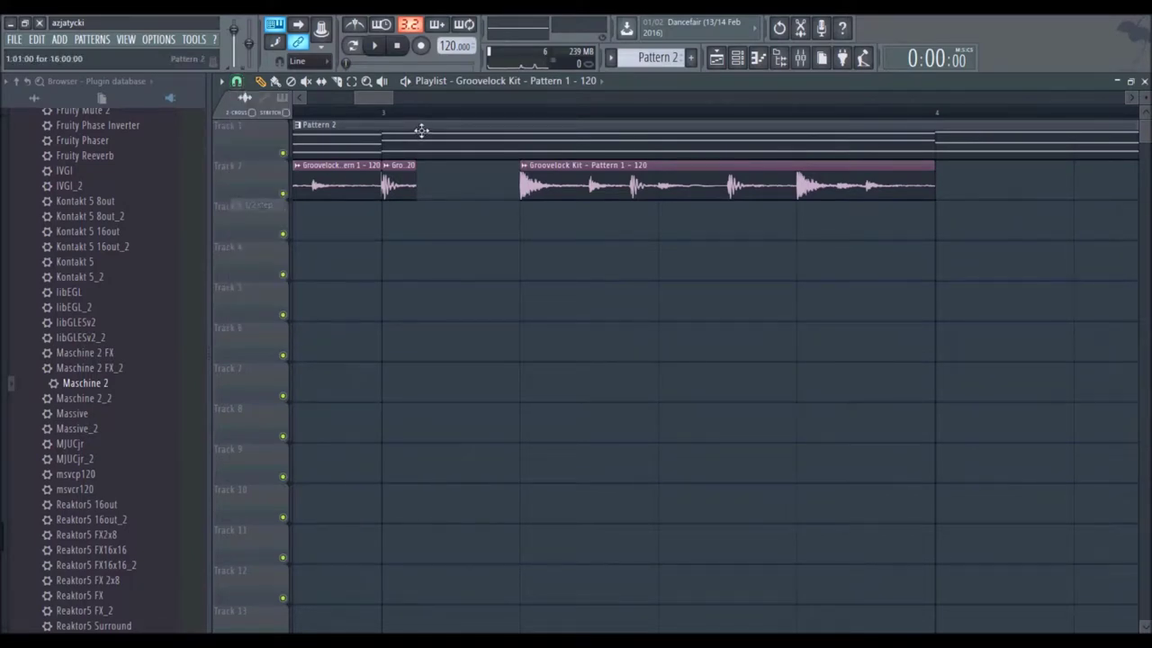
Step: Shorten the first bar 3 clip to half a step, repeat it twice directly after itself, and add another copy one step before the second beat
{"action": "scroll", "coordinate": [417, 119], "scroll_direction": "up", "scroll_amount": 2}
{"action": "left_click_drag", "start_coordinate": [415, 173], "coordinate": [382, 176]}
{"action": "left_click", "coordinate": [400, 180]}
{"action": "left_click", "coordinate": [432, 180]}
{"action": "left_click", "coordinate": [351, 110]}
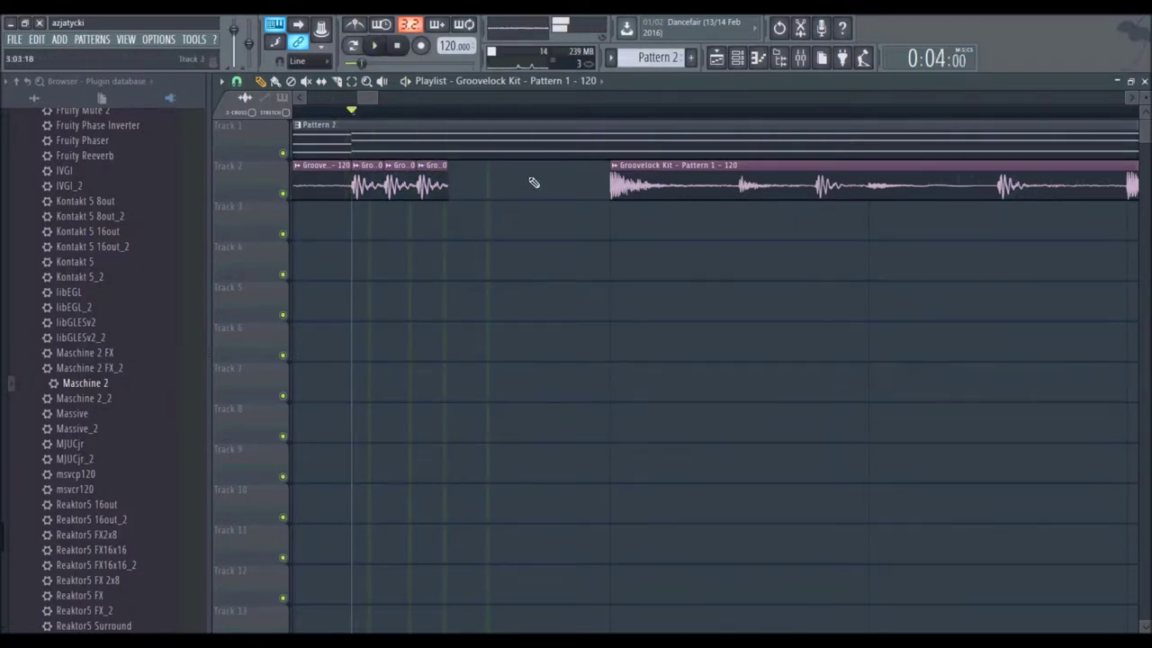
{"action": "left_click", "coordinate": [543, 184]}
Step: Play the stuttered drums from bar 3, jump back before bar 3 to hear them again, and stop playback
{"action": "left_click", "coordinate": [377, 48]}
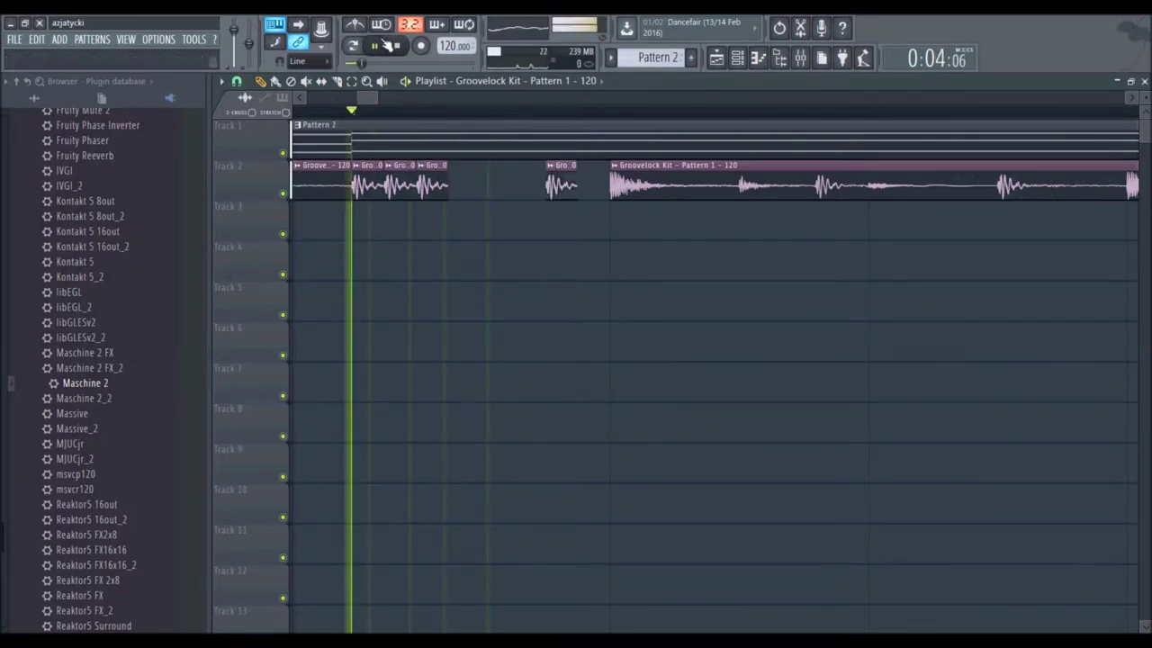
{"action": "scroll", "coordinate": [420, 123], "scroll_direction": "down", "scroll_amount": 3}
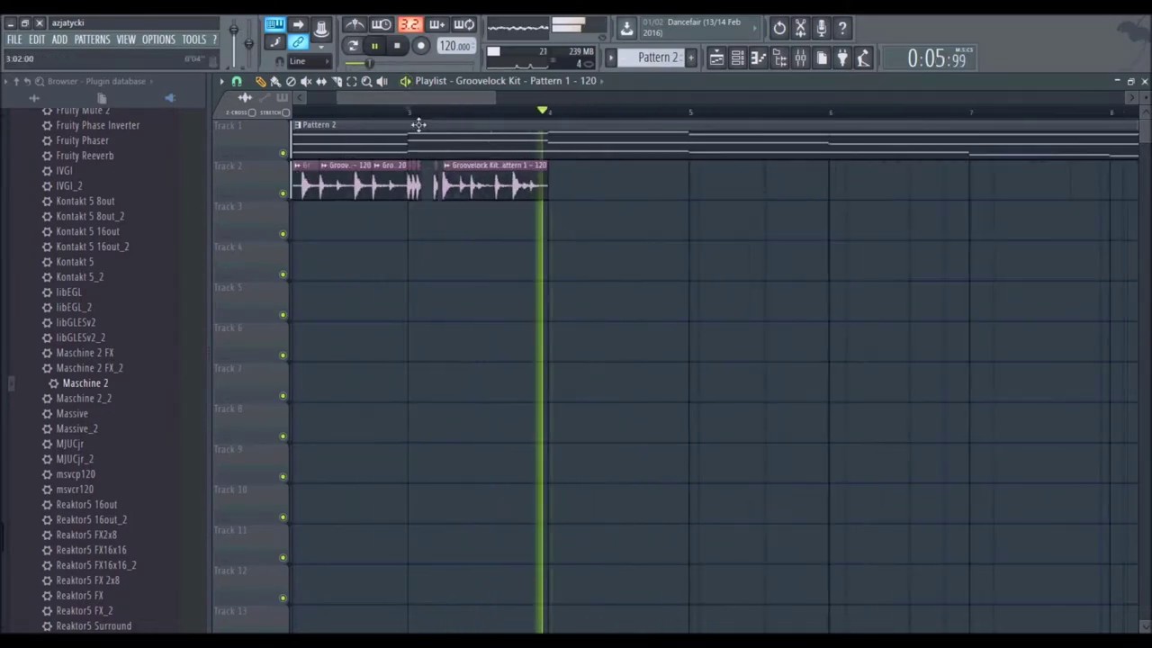
{"action": "left_click", "coordinate": [399, 112]}
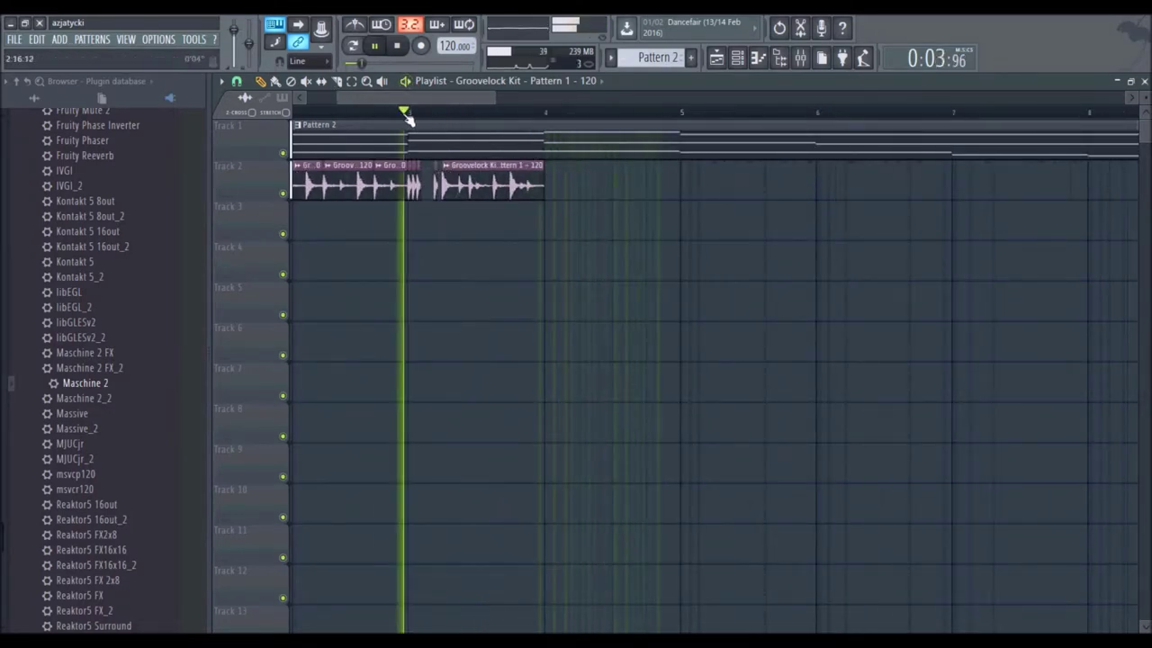
{"action": "left_click_drag", "start_coordinate": [350, 100], "coordinate": [347, 100]}
{"action": "left_click", "coordinate": [343, 111]}
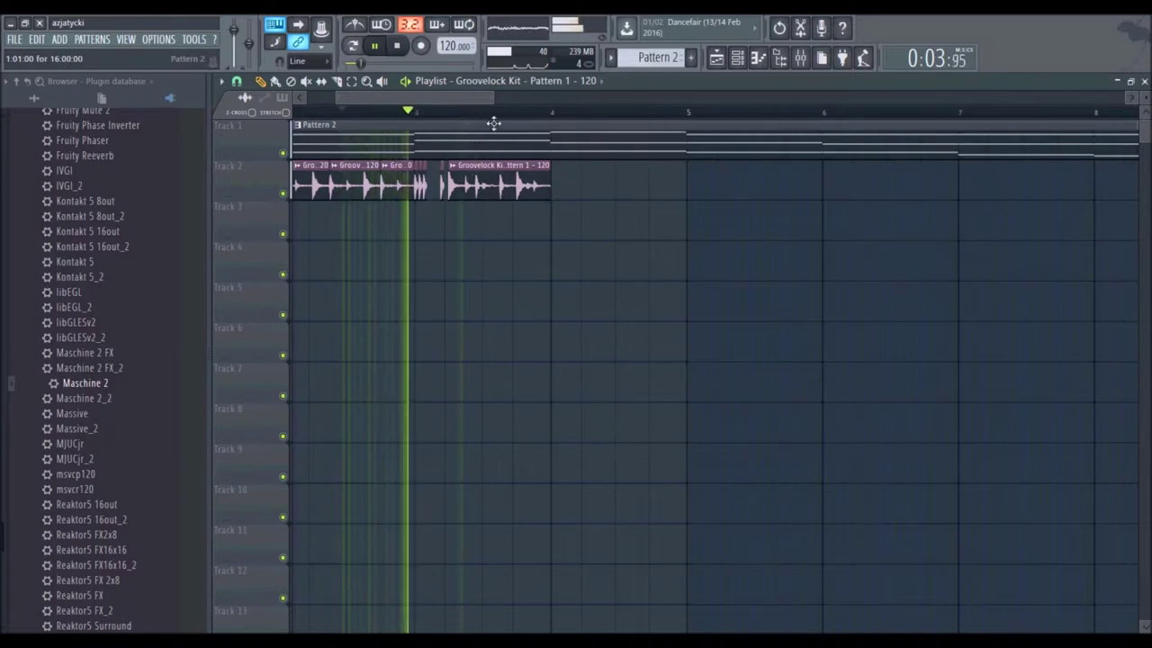
{"action": "scroll", "coordinate": [473, 108], "scroll_direction": "up", "scroll_amount": 2}
{"action": "scroll", "coordinate": [430, 106], "scroll_direction": "up", "scroll_amount": 1}
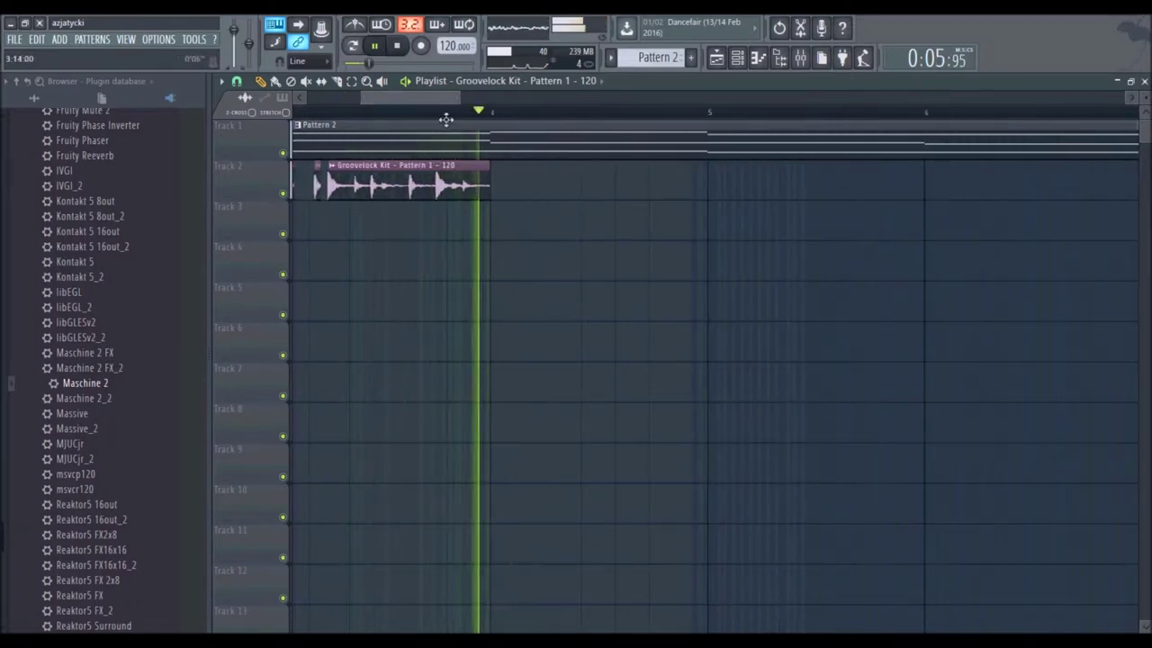
{"action": "key", "text": "space"}
Step: Slice the bar 3 drum loop one bar-end hit before bar 4 and trim the cut-off piece to half a step
{"action": "scroll", "coordinate": [467, 115], "scroll_direction": "up", "scroll_amount": 2}
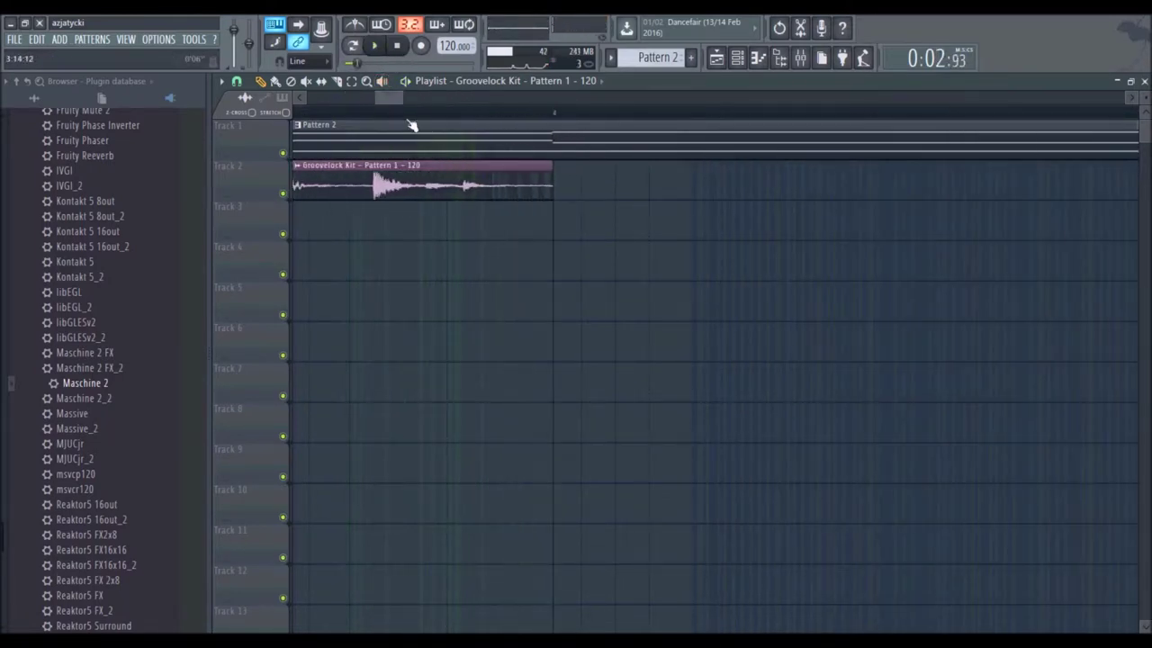
{"action": "left_click", "coordinate": [473, 200]}
{"action": "left_click", "coordinate": [260, 80]}
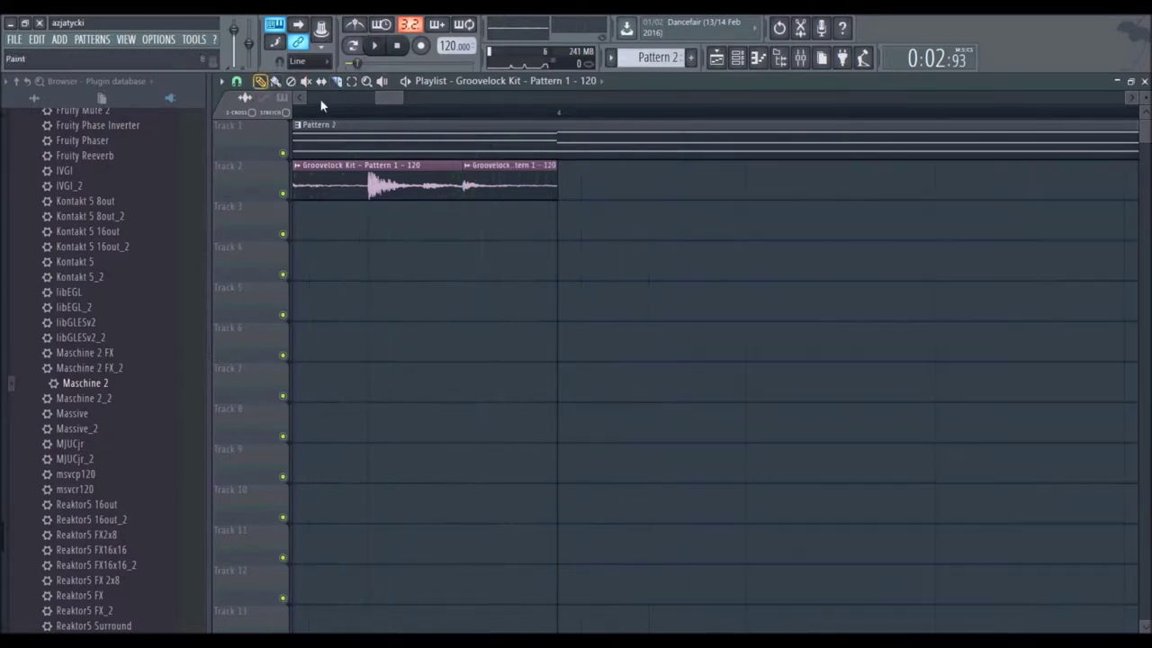
{"action": "left_click_drag", "start_coordinate": [555, 182], "coordinate": [484, 182]}
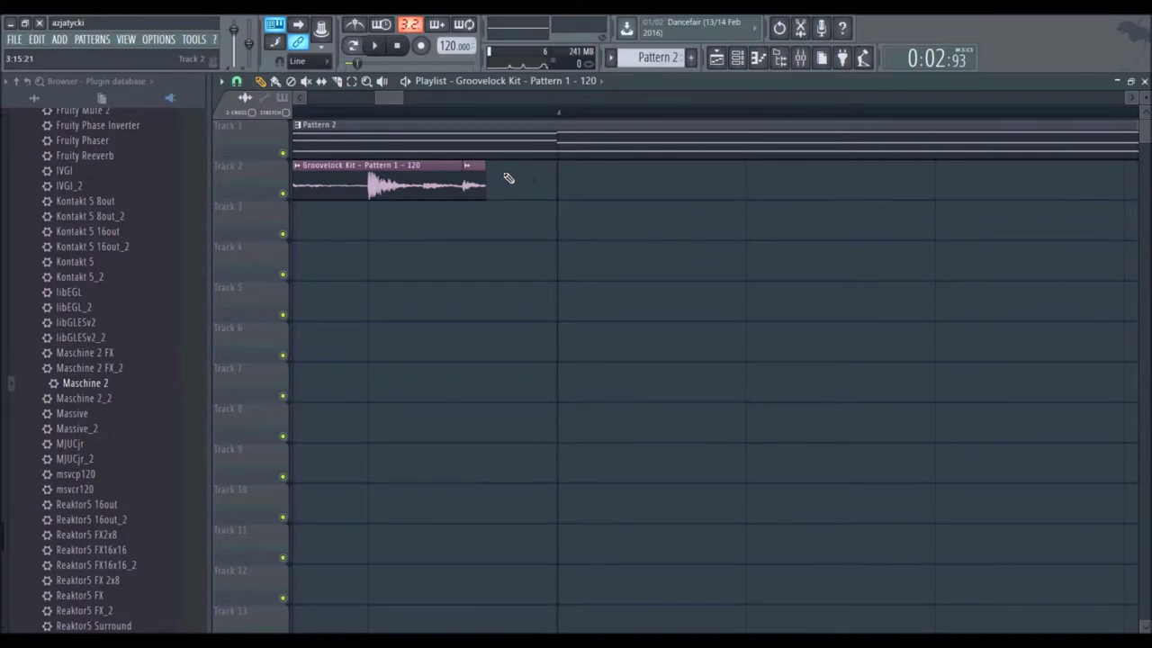
Step: Repeat the half-step clip three times to fill Track 2 up to bar 4, and play the stutter before stopping
{"action": "left_click", "coordinate": [509, 179]}
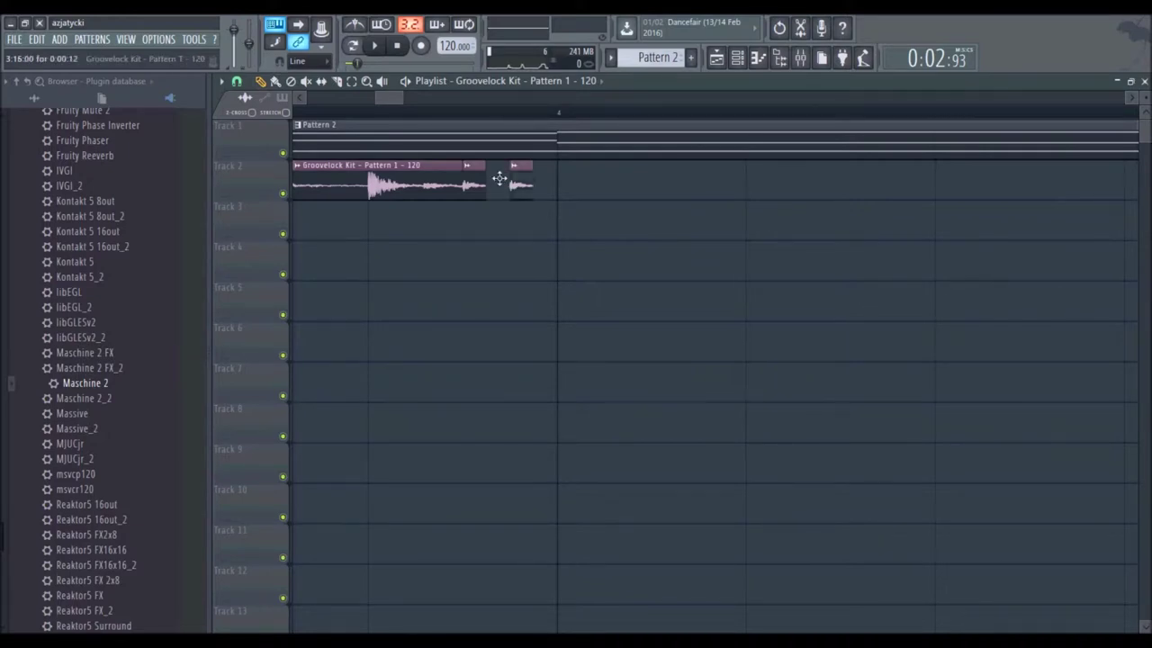
{"action": "right_click", "coordinate": [511, 184]}
{"action": "left_click_drag", "start_coordinate": [494, 186], "coordinate": [557, 191]}
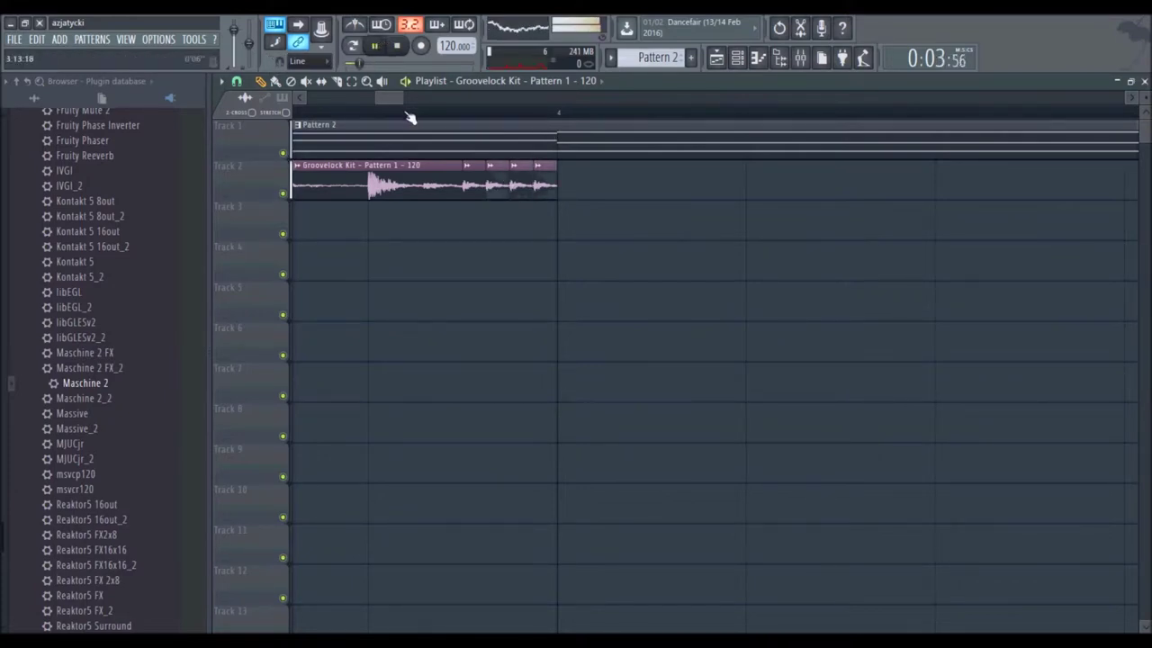
{"action": "scroll", "coordinate": [409, 117], "scroll_direction": "down", "scroll_amount": 5}
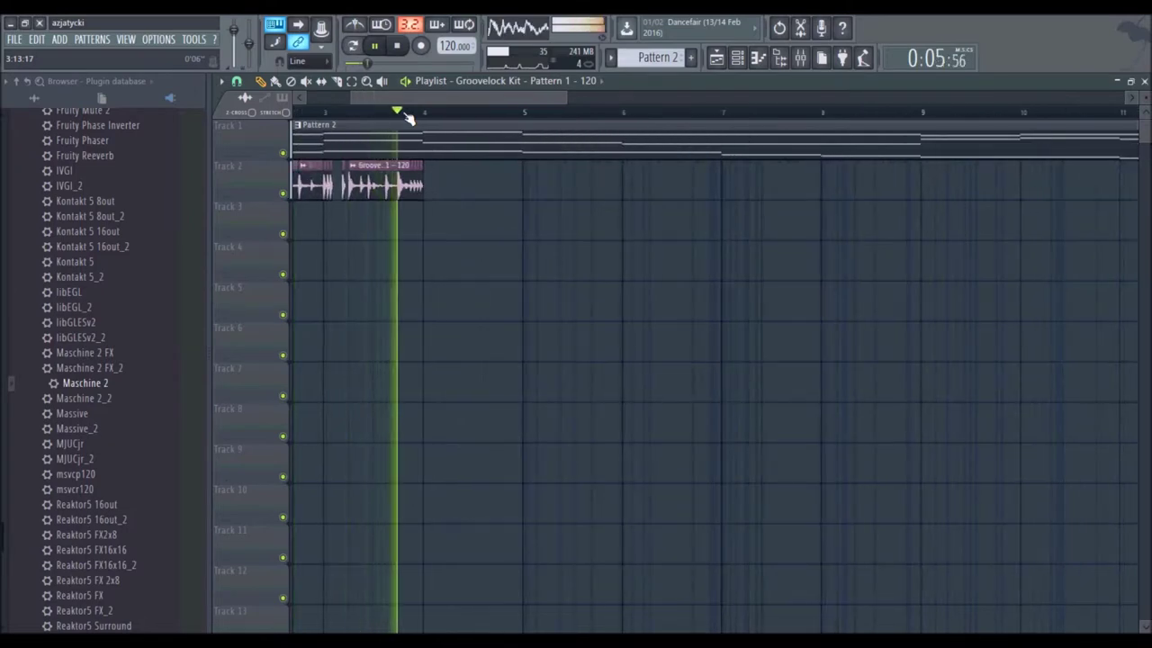
{"action": "left_click", "coordinate": [396, 46]}
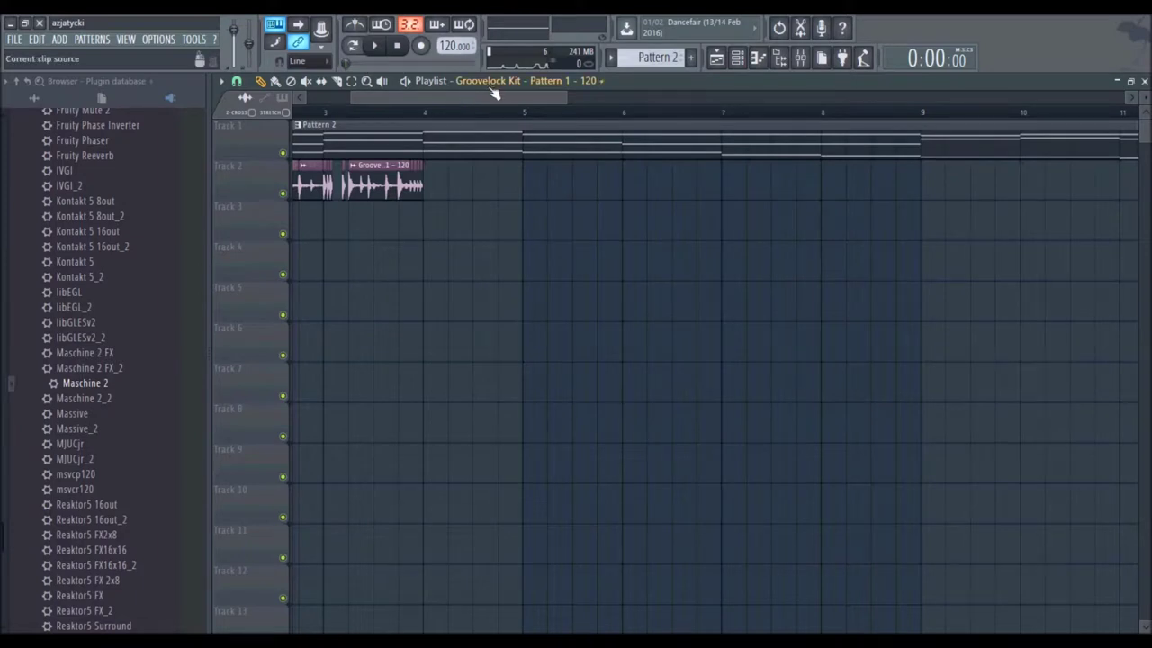
Step: Open the playlist's snap options and switch to the Select tool
{"action": "scroll", "coordinate": [455, 117], "scroll_direction": "up", "scroll_amount": 5}
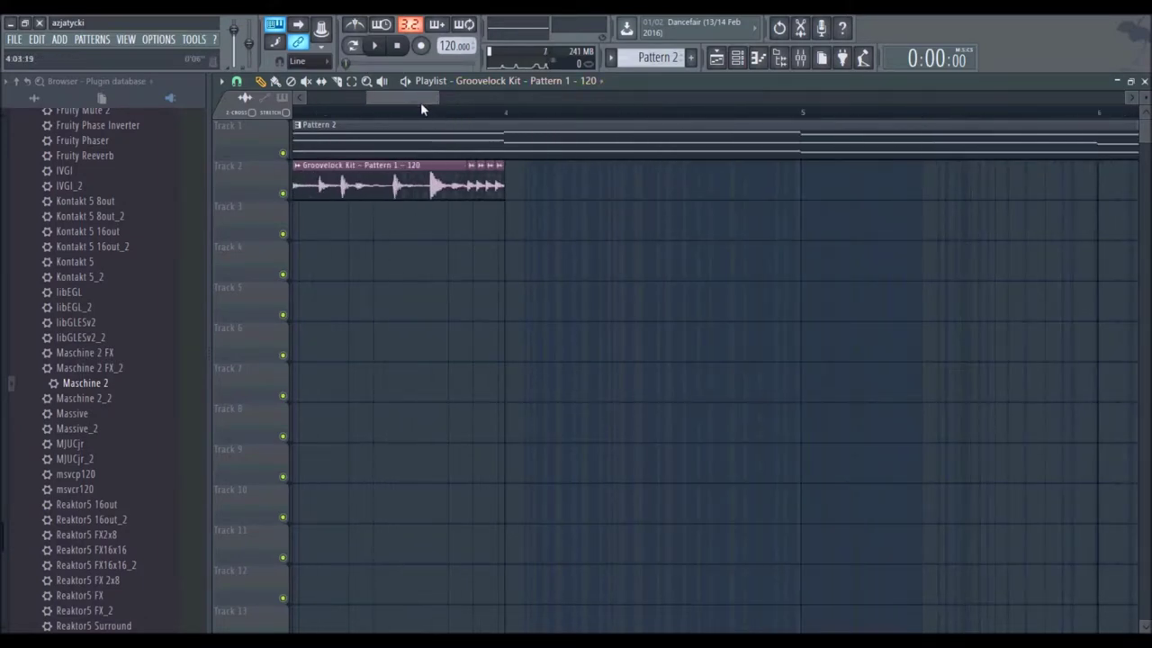
{"action": "scroll", "coordinate": [495, 117], "scroll_direction": "up", "scroll_amount": 3}
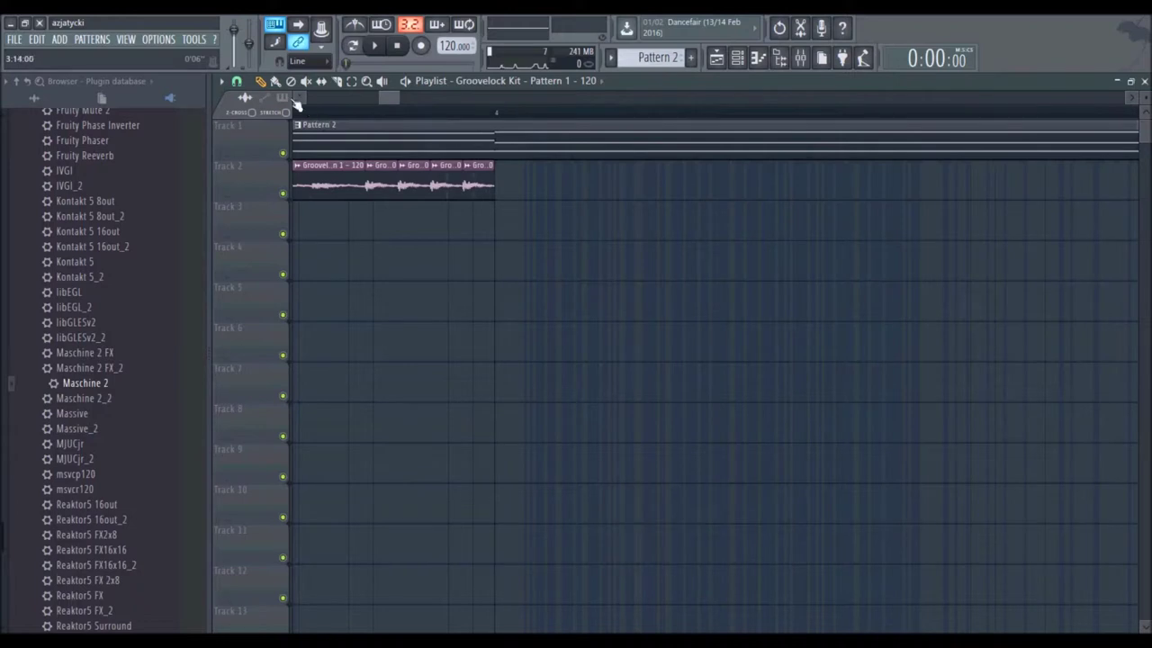
{"action": "left_click", "coordinate": [237, 82]}
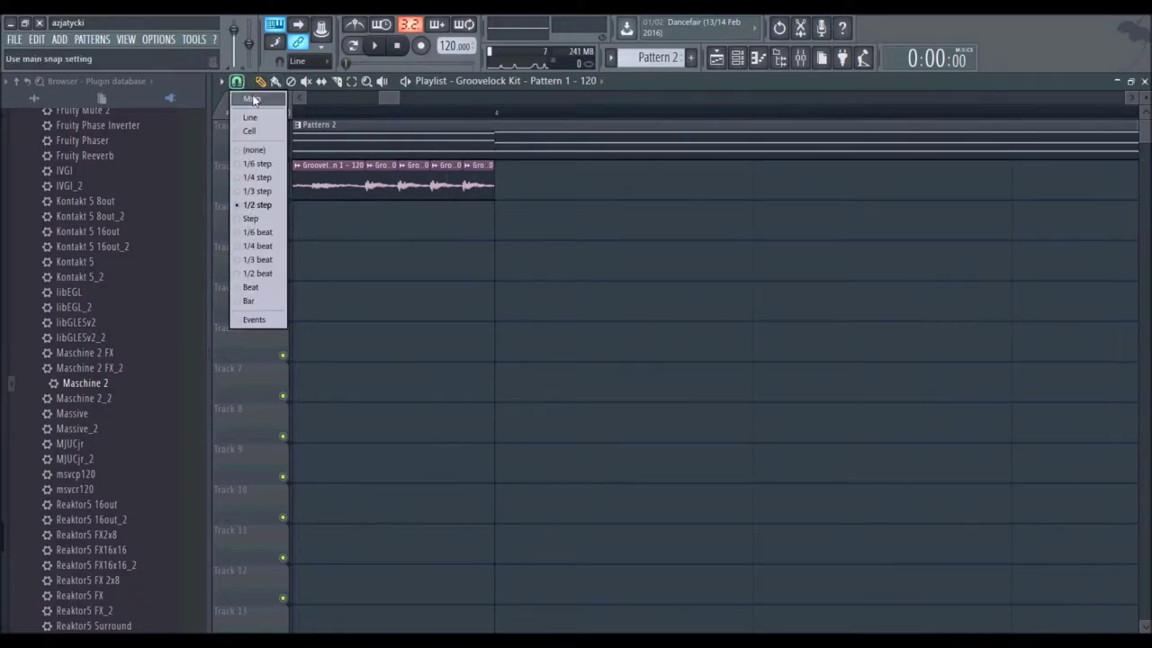
{"action": "left_click", "coordinate": [352, 81]}
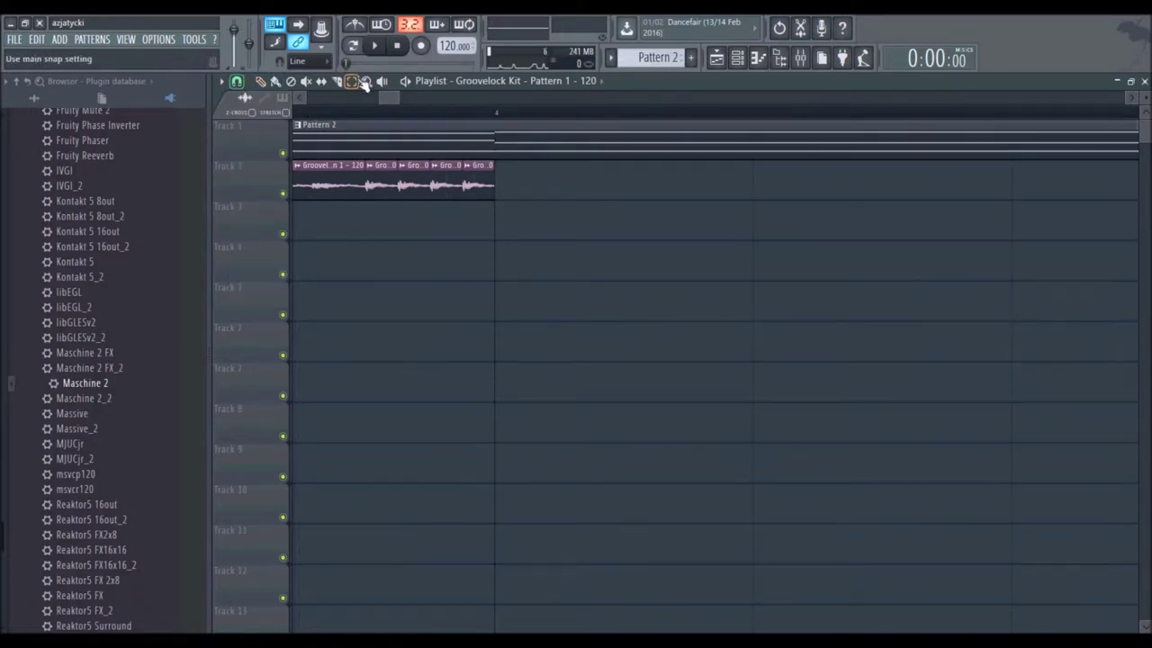
Step: Turn playlist snapping off, shorten the four selected slices at the end of bar 3 together to leave gaps, and audition them
{"action": "left_click_drag", "start_coordinate": [501, 227], "coordinate": [383, 160]}
{"action": "left_click", "coordinate": [237, 82]}
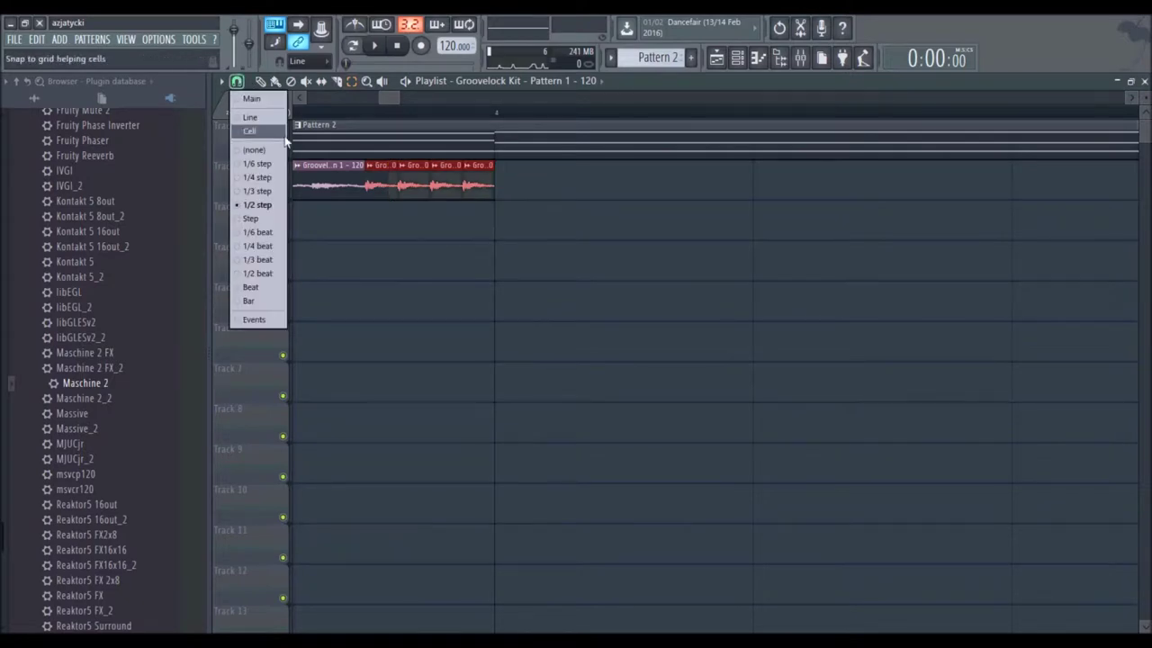
{"action": "left_click", "coordinate": [253, 151]}
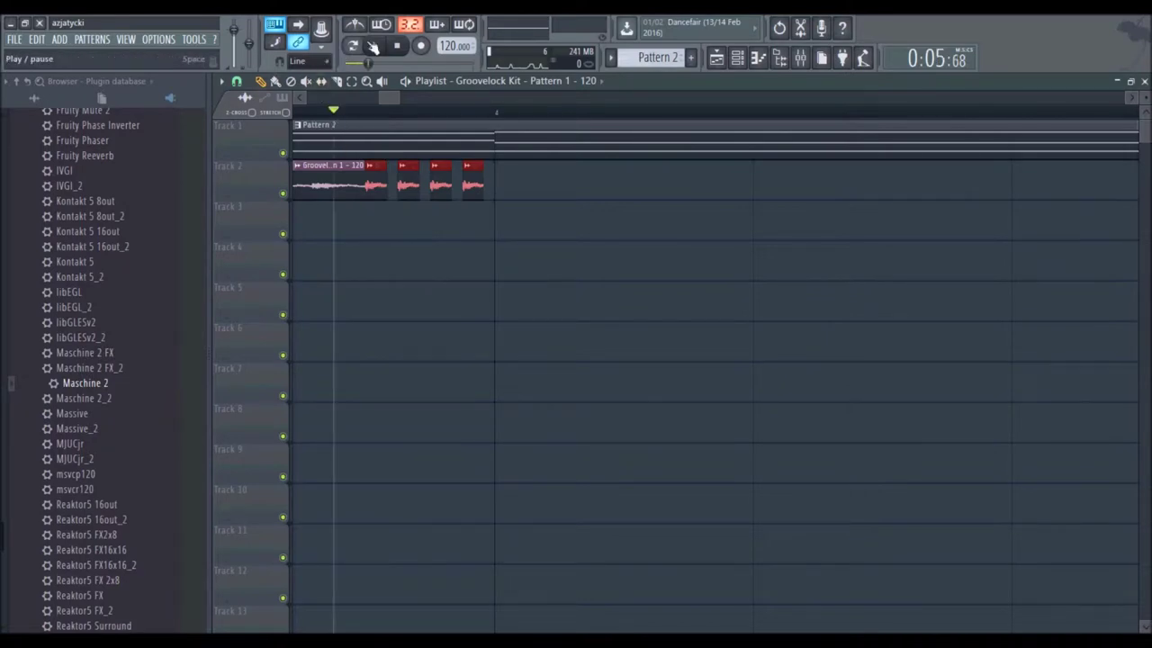
{"action": "left_click", "coordinate": [373, 46]}
{"action": "key", "text": "space"}
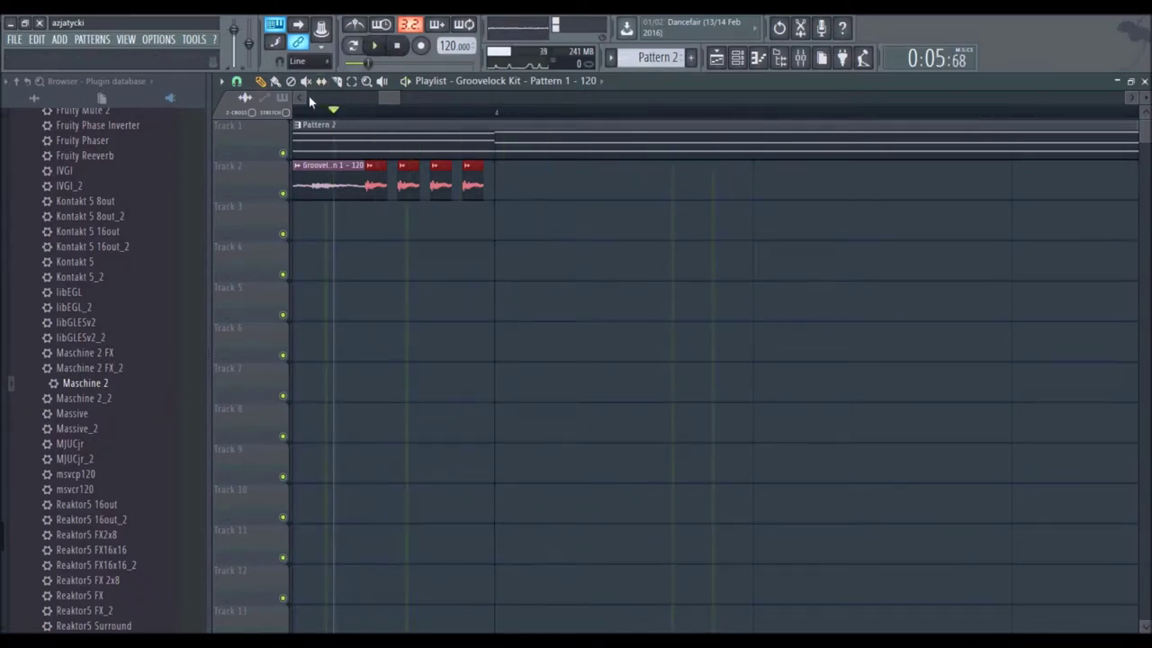
{"action": "left_click", "coordinate": [389, 196]}
{"action": "key", "text": "ctrl+z"}
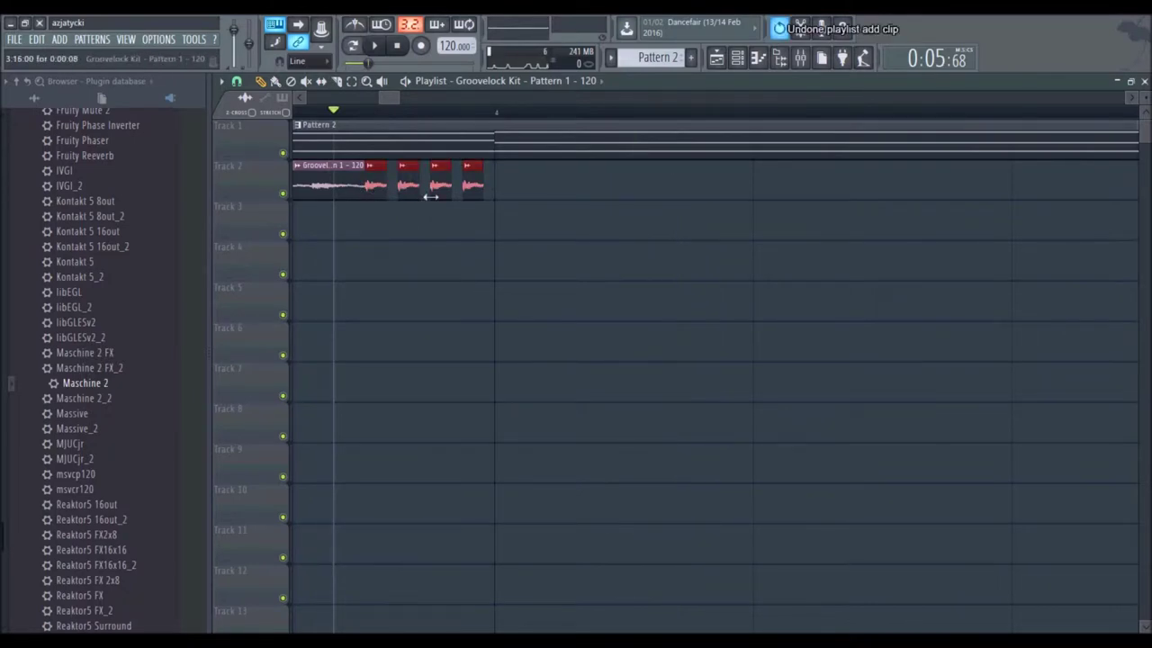
{"action": "left_click_drag", "start_coordinate": [387, 171], "coordinate": [380, 170]}
{"action": "left_click", "coordinate": [375, 45]}
{"action": "left_click", "coordinate": [396, 45]}
Step: Change the playlist snap setting and play the arrangement from the beginning
{"action": "scroll", "coordinate": [418, 123], "scroll_direction": "down", "scroll_amount": 2}
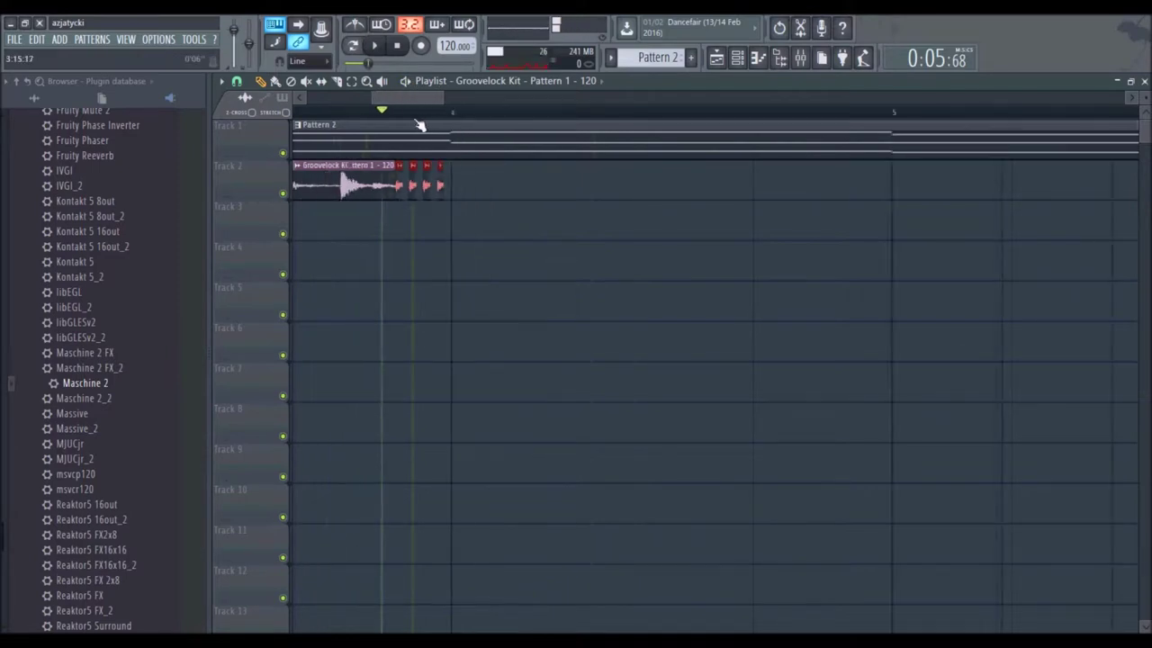
{"action": "scroll", "coordinate": [417, 124], "scroll_direction": "down", "scroll_amount": 2}
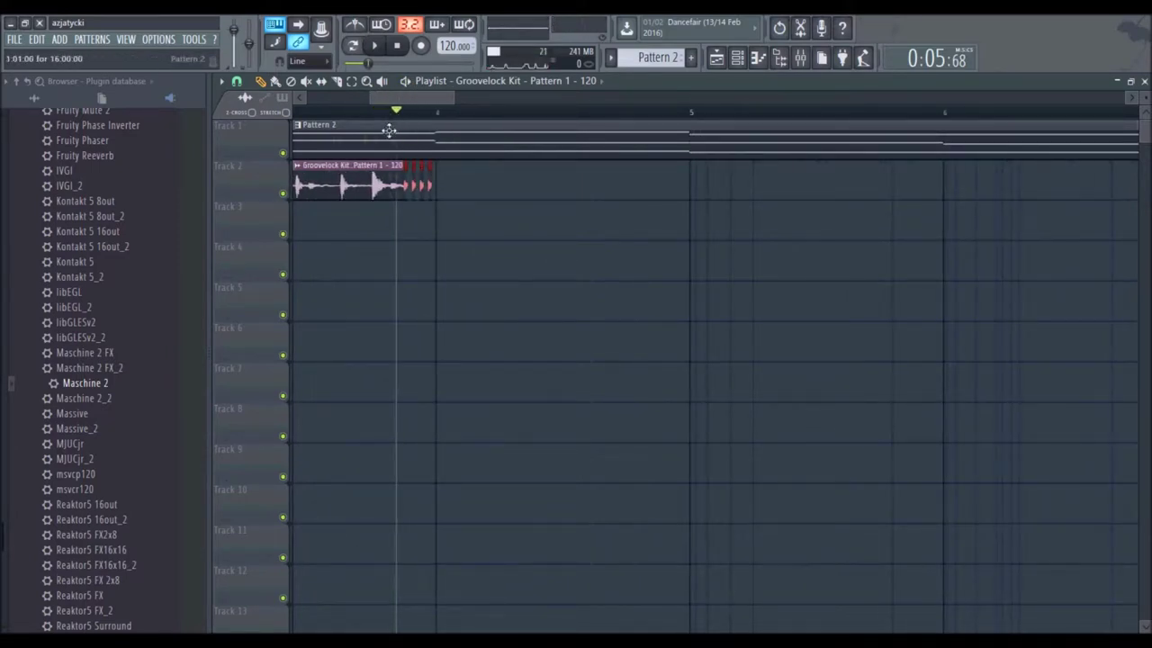
{"action": "left_click_drag", "start_coordinate": [389, 107], "coordinate": [365, 100]}
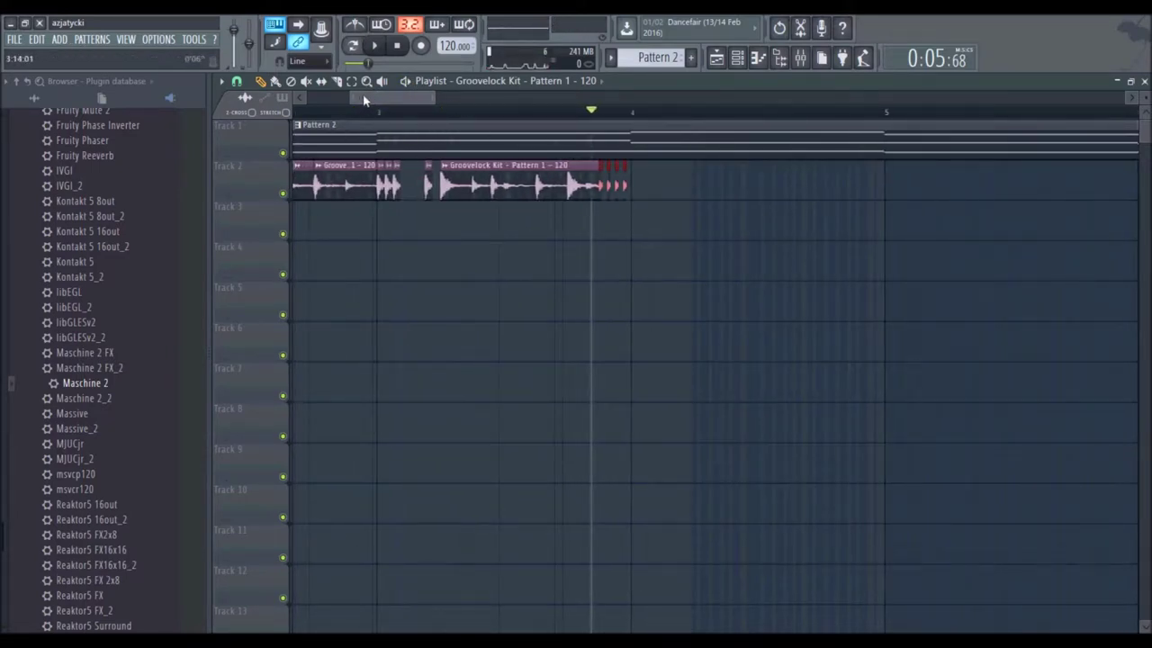
{"action": "left_click", "coordinate": [369, 112]}
{"action": "left_click", "coordinate": [237, 81]}
{"action": "left_click", "coordinate": [258, 150]}
{"action": "left_click", "coordinate": [320, 98]}
{"action": "left_click_drag", "start_coordinate": [317, 110], "coordinate": [276, 115]}
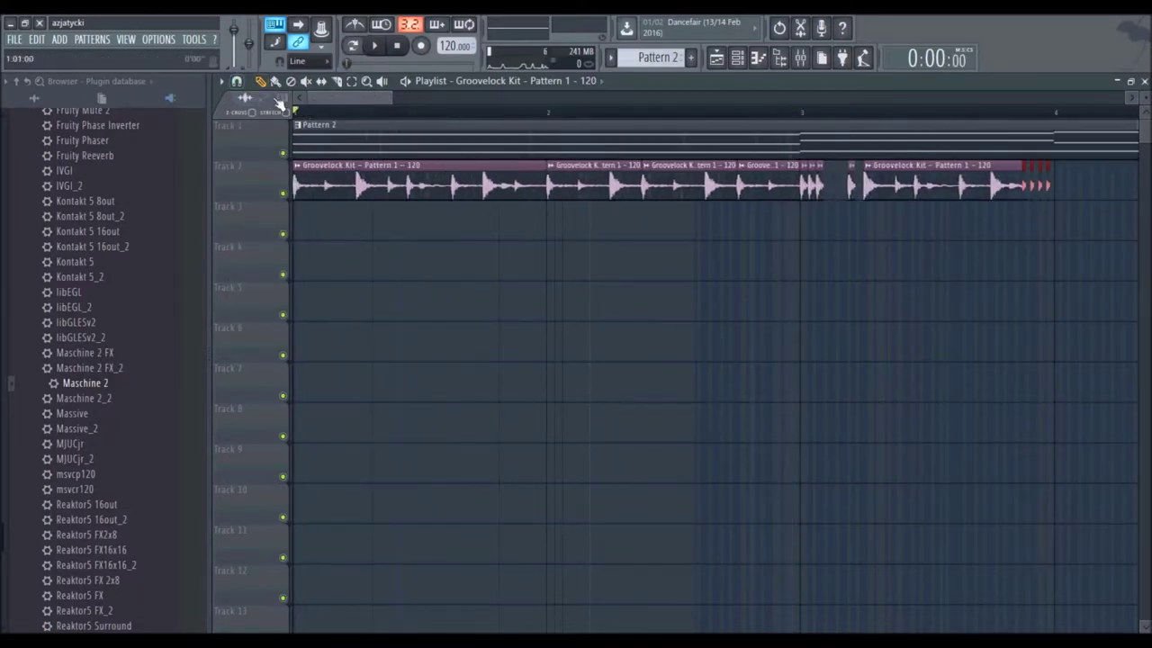
{"action": "left_click", "coordinate": [387, 47]}
{"action": "scroll", "coordinate": [369, 113], "scroll_direction": "down", "scroll_amount": 6}
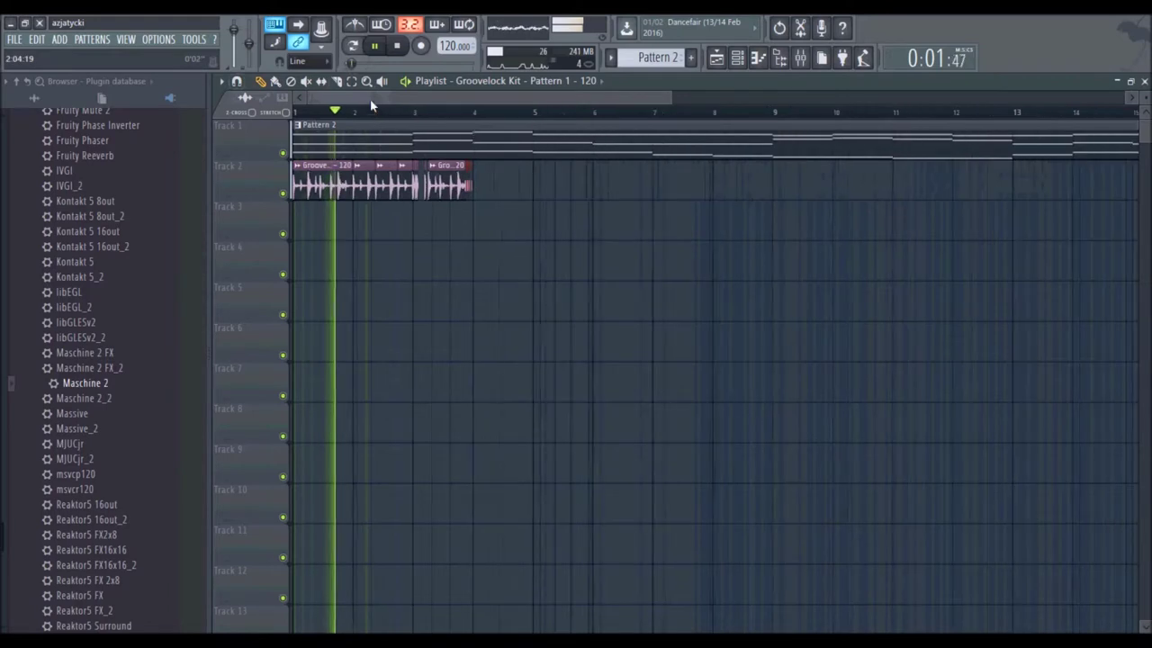
{"action": "left_click_drag", "start_coordinate": [391, 96], "coordinate": [409, 105]}
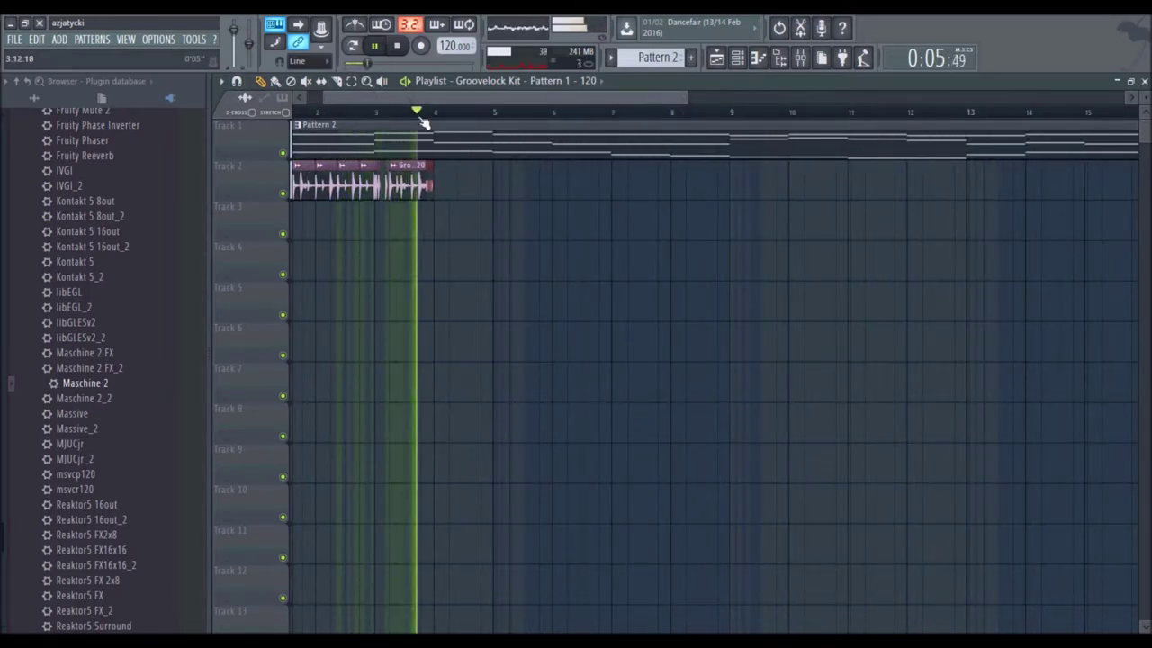
Step: Place a Groovelock Kit clip on Track 2 starting at 4:02, trim it to nine steps, and play from bar 4
{"action": "scroll", "coordinate": [438, 108], "scroll_direction": "up", "scroll_amount": 6}
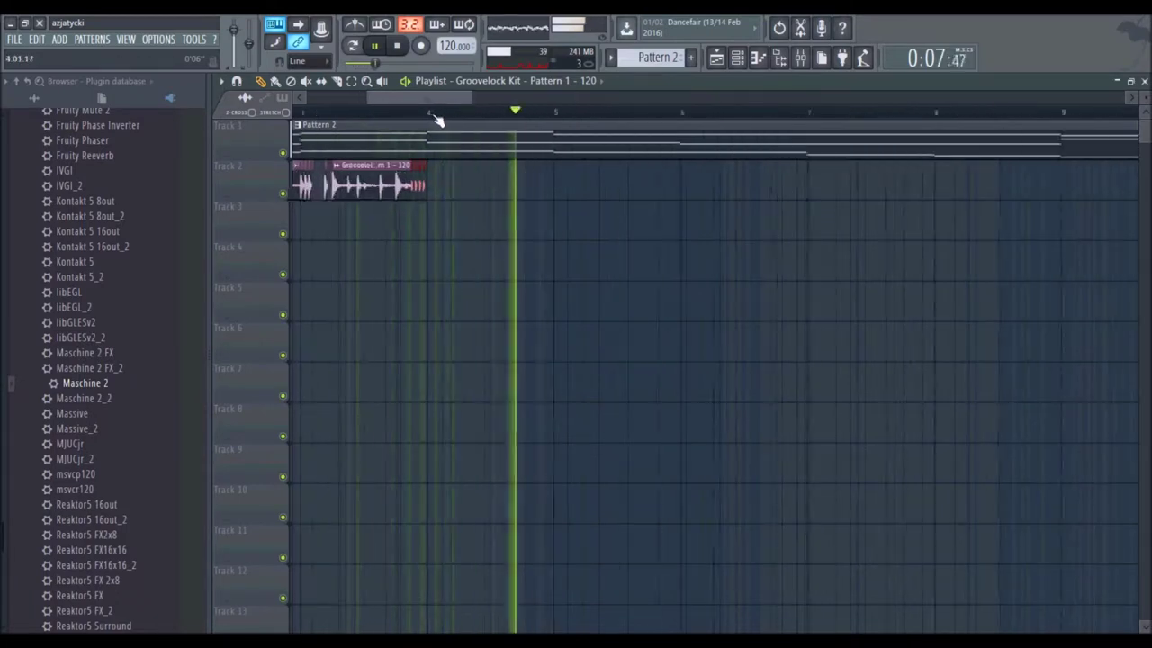
{"action": "left_click", "coordinate": [464, 187]}
{"action": "left_click", "coordinate": [431, 113]}
{"action": "left_click_drag", "start_coordinate": [486, 182], "coordinate": [472, 180]}
{"action": "left_click", "coordinate": [428, 115]}
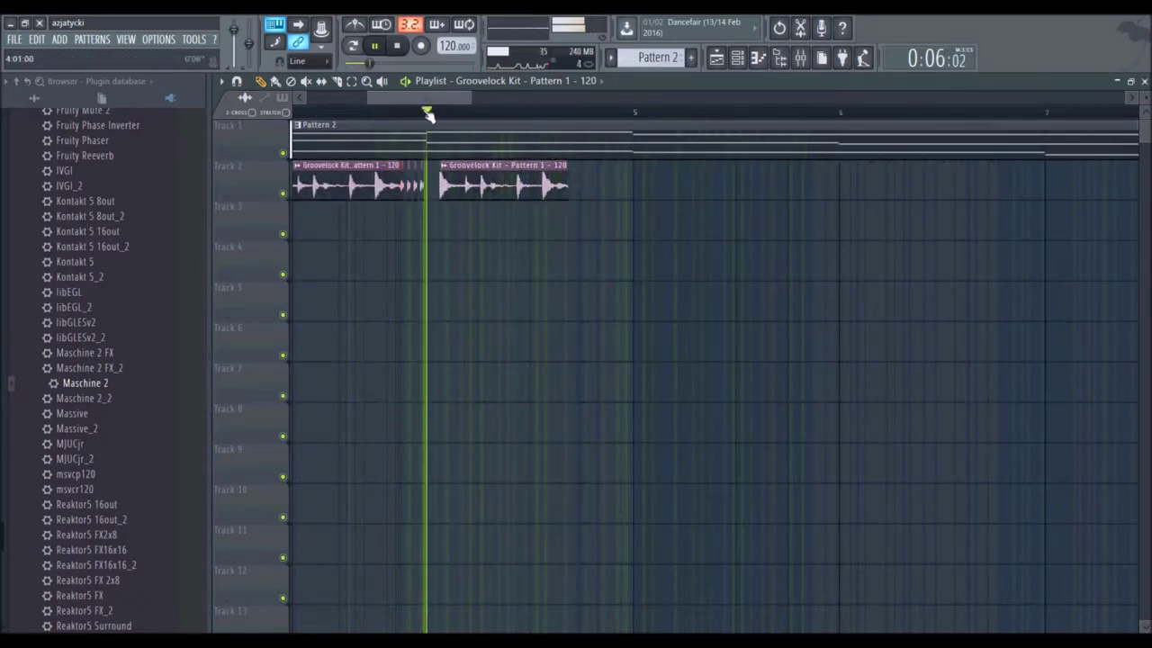
{"action": "left_click_drag", "start_coordinate": [567, 185], "coordinate": [551, 186]}
Step: Add another Groovelock Kit clip after the nine-step one, cut it to two steps, repeat it up to bar 5, and audition bar 4
{"action": "left_click", "coordinate": [560, 186]}
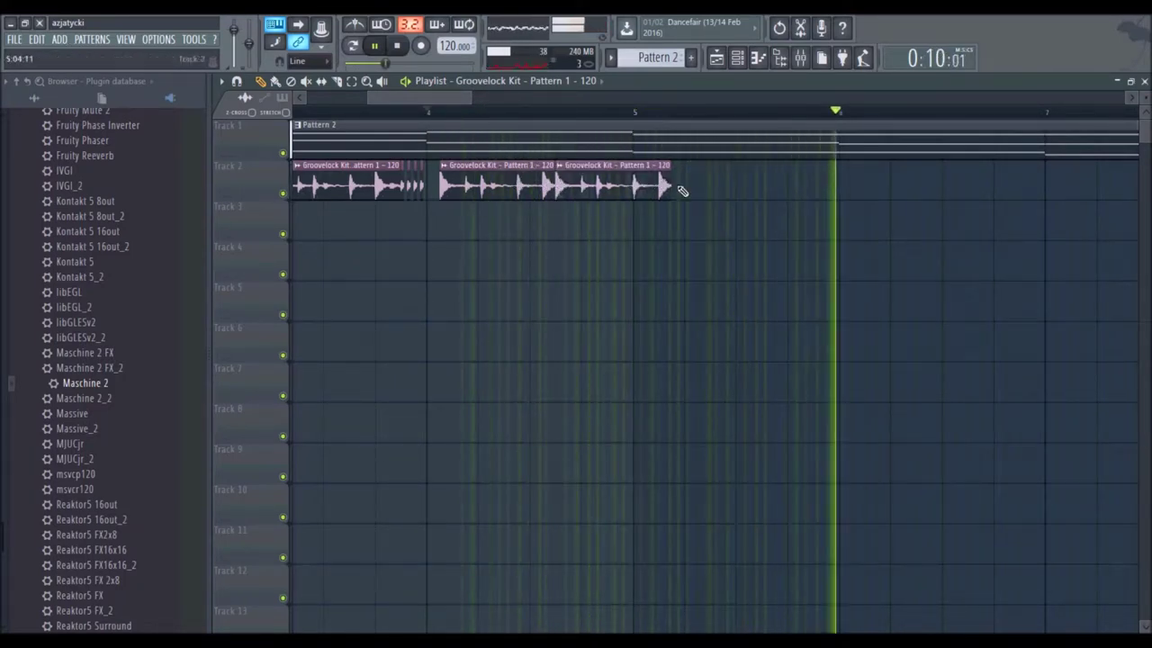
{"action": "left_click_drag", "start_coordinate": [557, 184], "coordinate": [571, 183]}
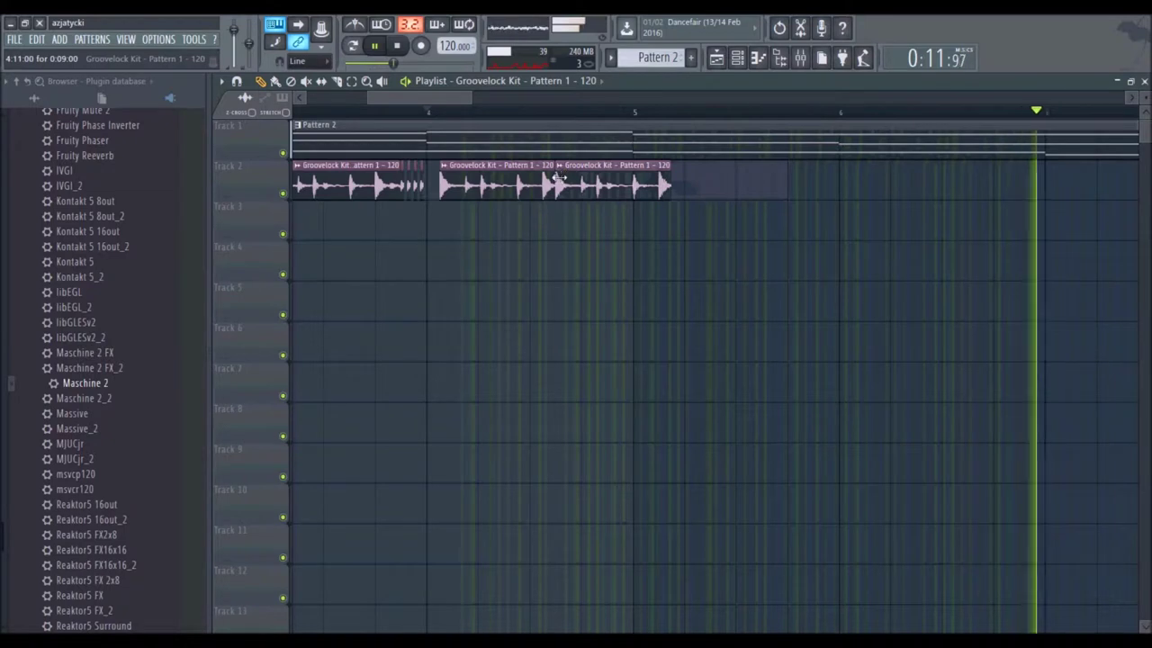
{"action": "left_click_drag", "start_coordinate": [668, 183], "coordinate": [598, 184]}
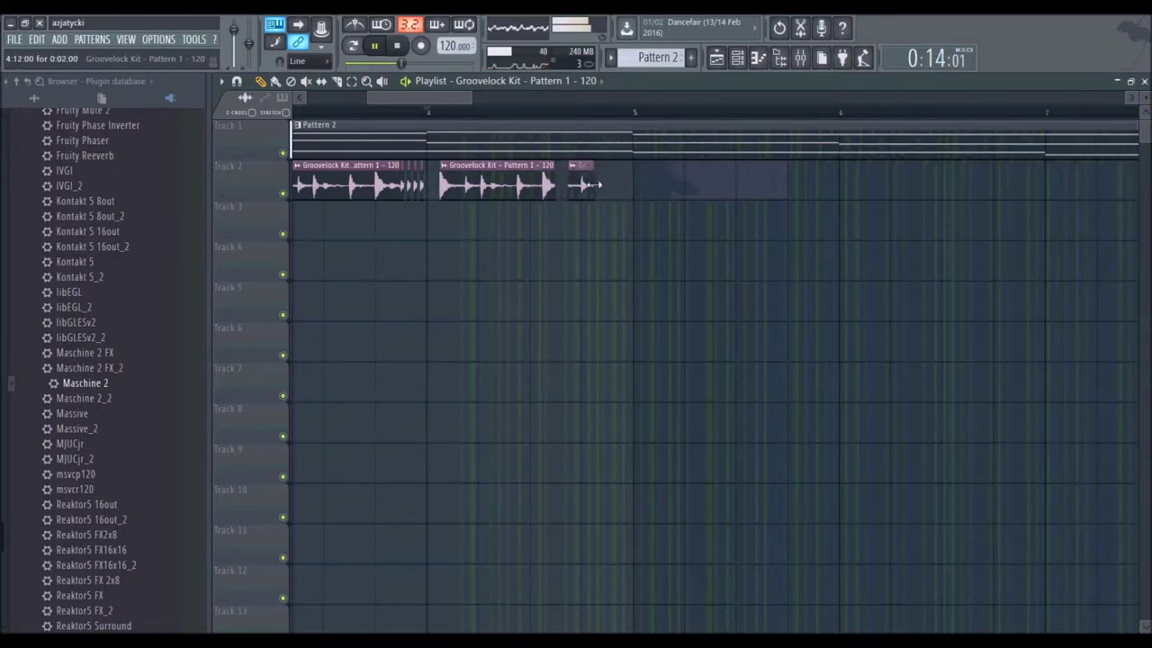
{"action": "left_click_drag", "start_coordinate": [615, 187], "coordinate": [633, 186]}
{"action": "left_click", "coordinate": [429, 116]}
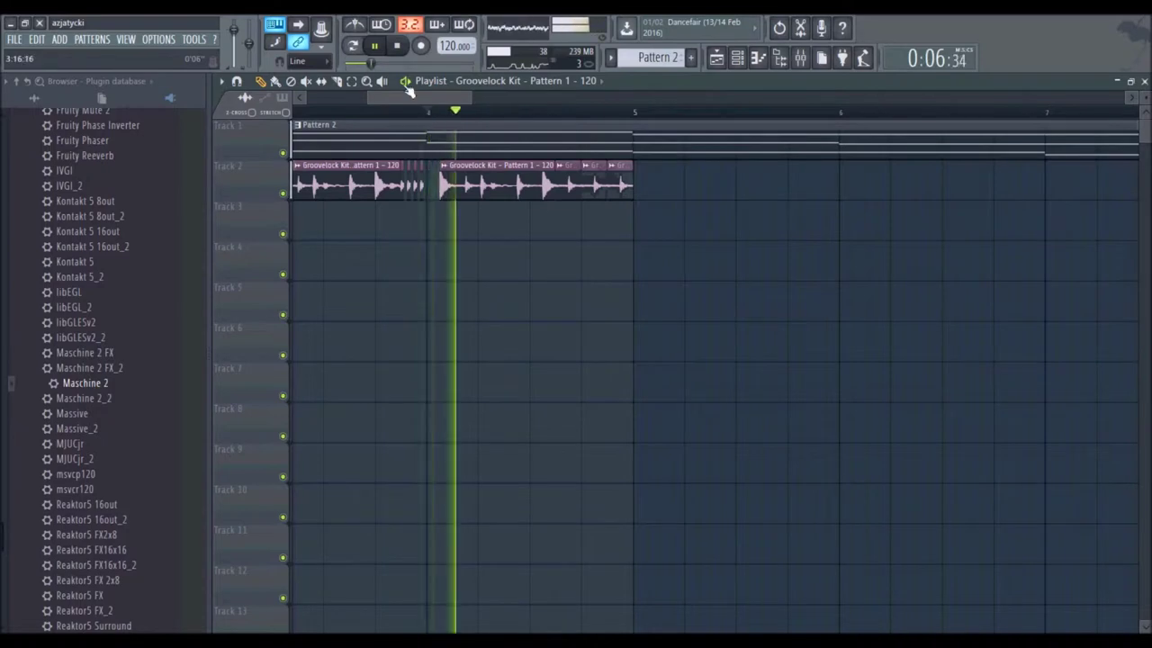
{"action": "left_click", "coordinate": [375, 49]}
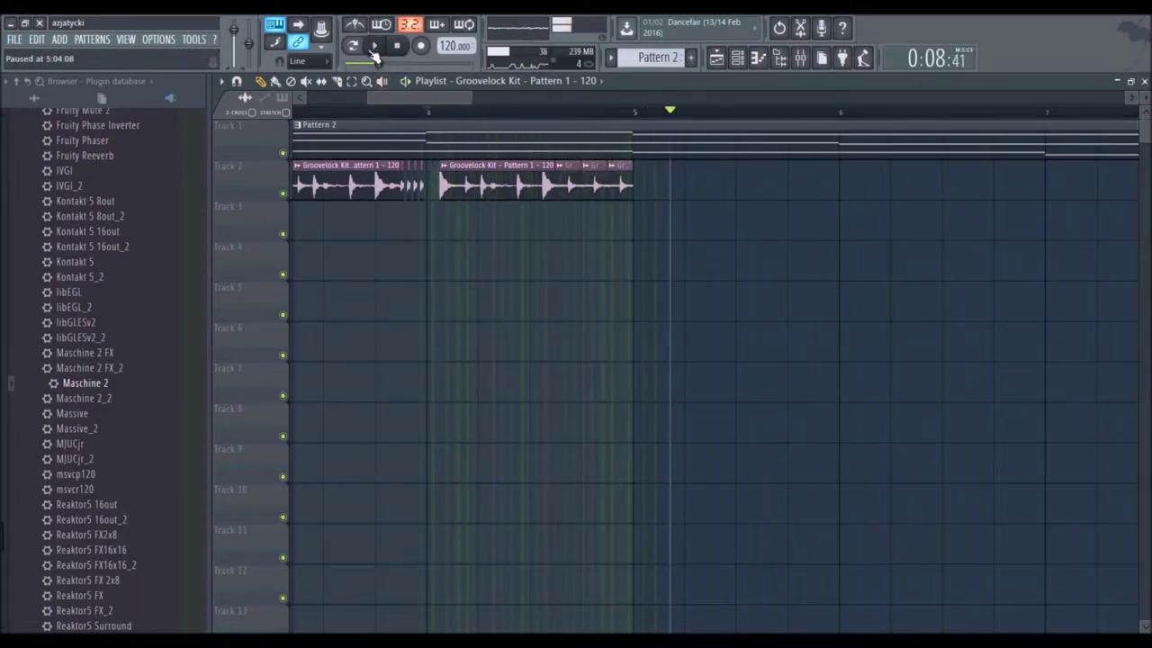
Step: Set the playlist snap to 1/2 step and replace the last two-step slice of bar 4 with four half-step slices
{"action": "scroll", "coordinate": [637, 118], "scroll_direction": "down", "scroll_amount": 2}
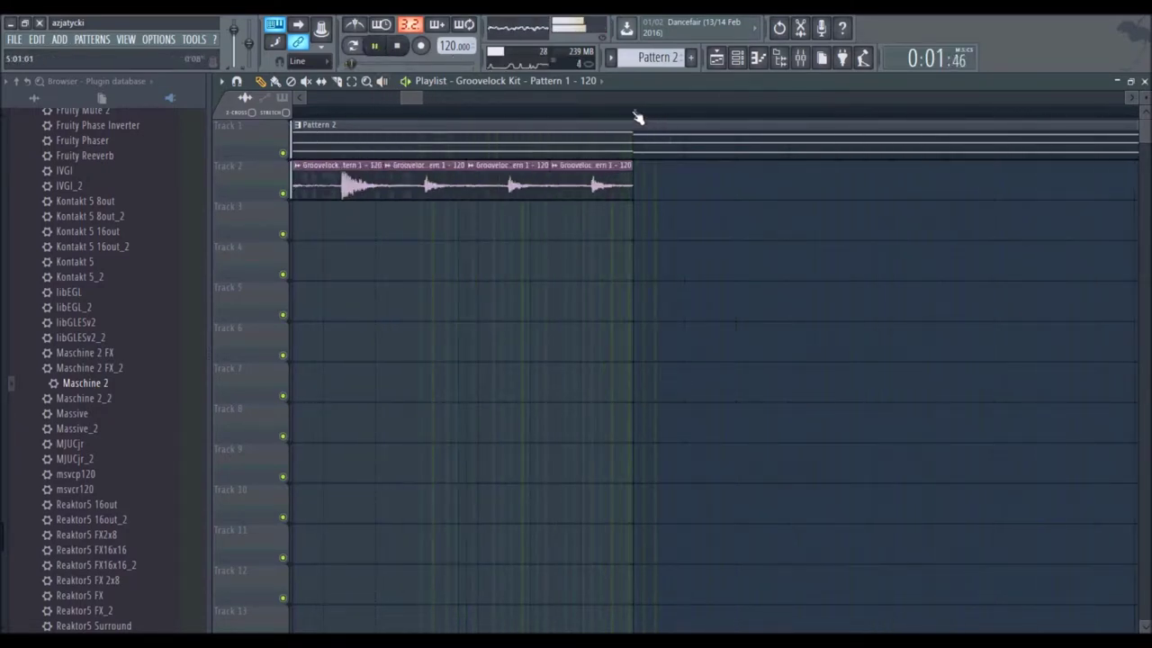
{"action": "left_click", "coordinate": [239, 82]}
{"action": "left_click", "coordinate": [261, 149]}
{"action": "left_click", "coordinate": [238, 82]}
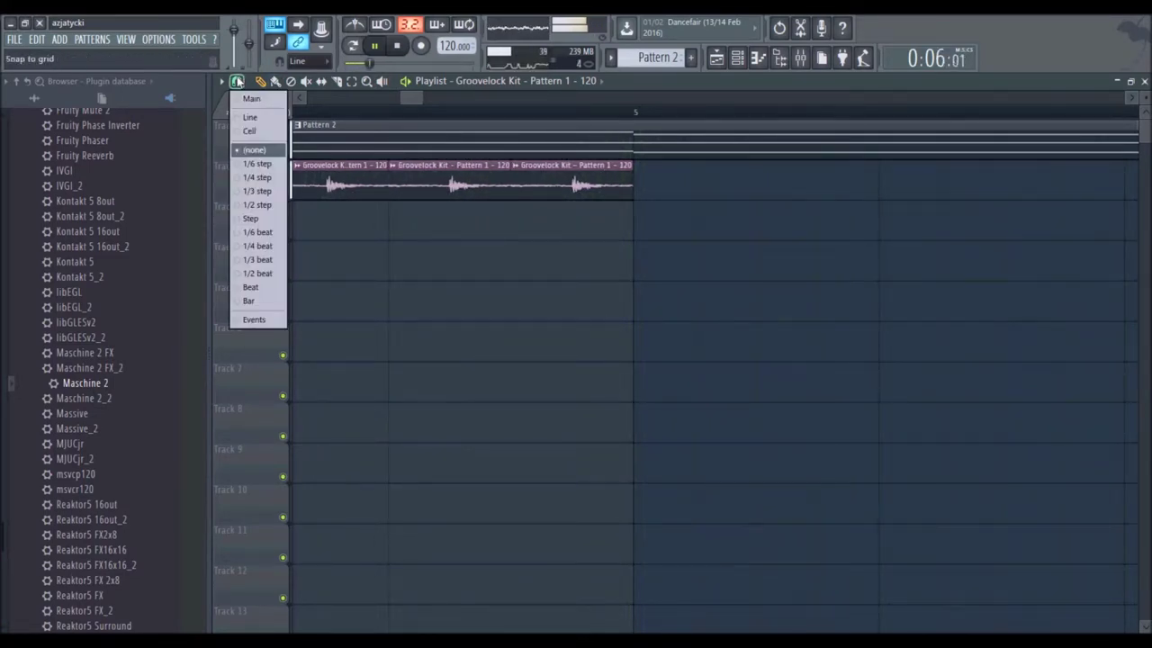
{"action": "left_click", "coordinate": [268, 194]}
{"action": "left_click_drag", "start_coordinate": [631, 170], "coordinate": [595, 169]}
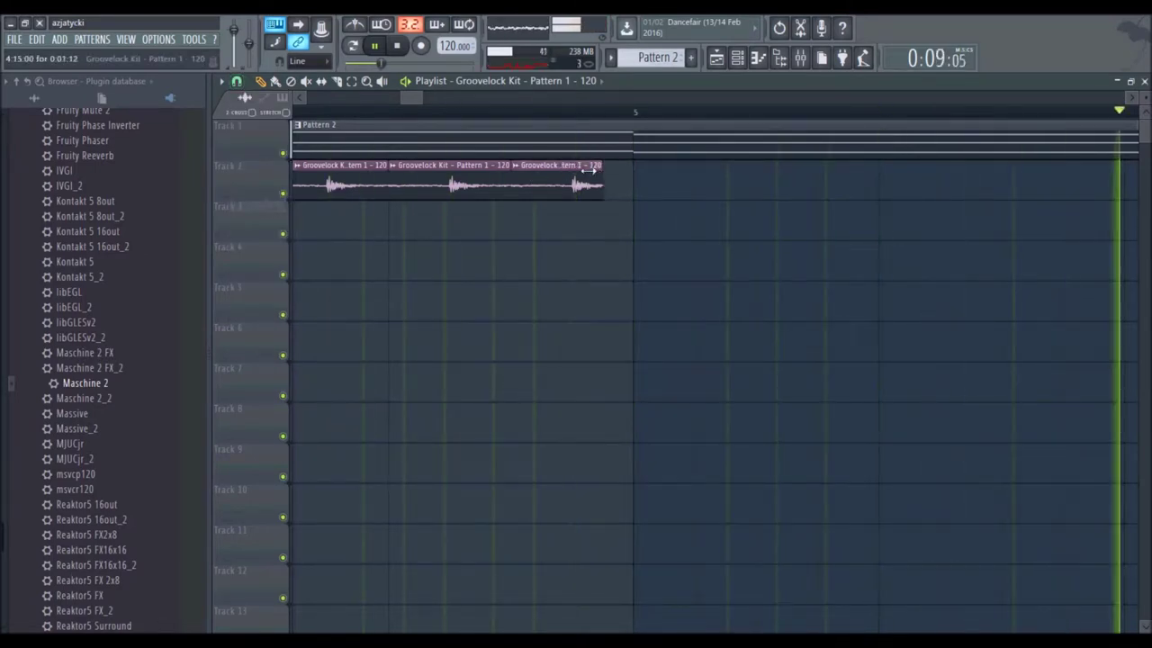
{"action": "mouse_move", "coordinate": [511, 176]}
{"action": "left_mouse_down"}
{"action": "mouse_move", "coordinate": [572, 180]}
{"action": "mouse_move", "coordinate": [517, 181]}
{"action": "left_mouse_up"}
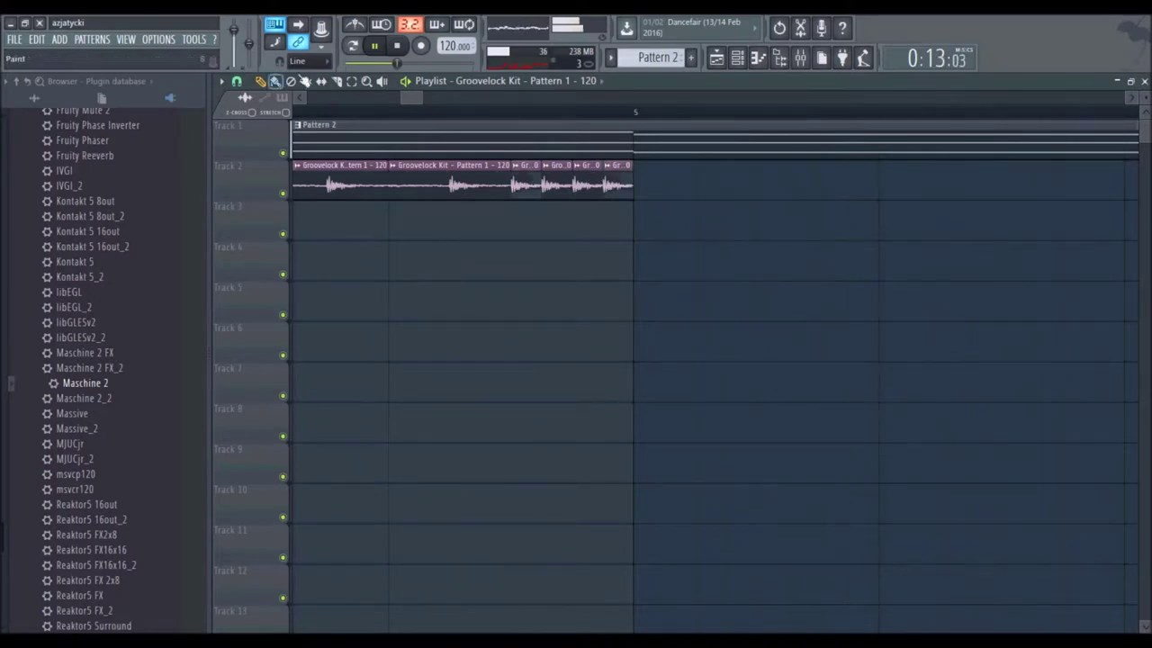
Step: Shorten the four half-step slices at the end of bar 4 together with snap set to (none), and restore the snap to Main
{"action": "left_click_drag", "start_coordinate": [681, 239], "coordinate": [520, 159]}
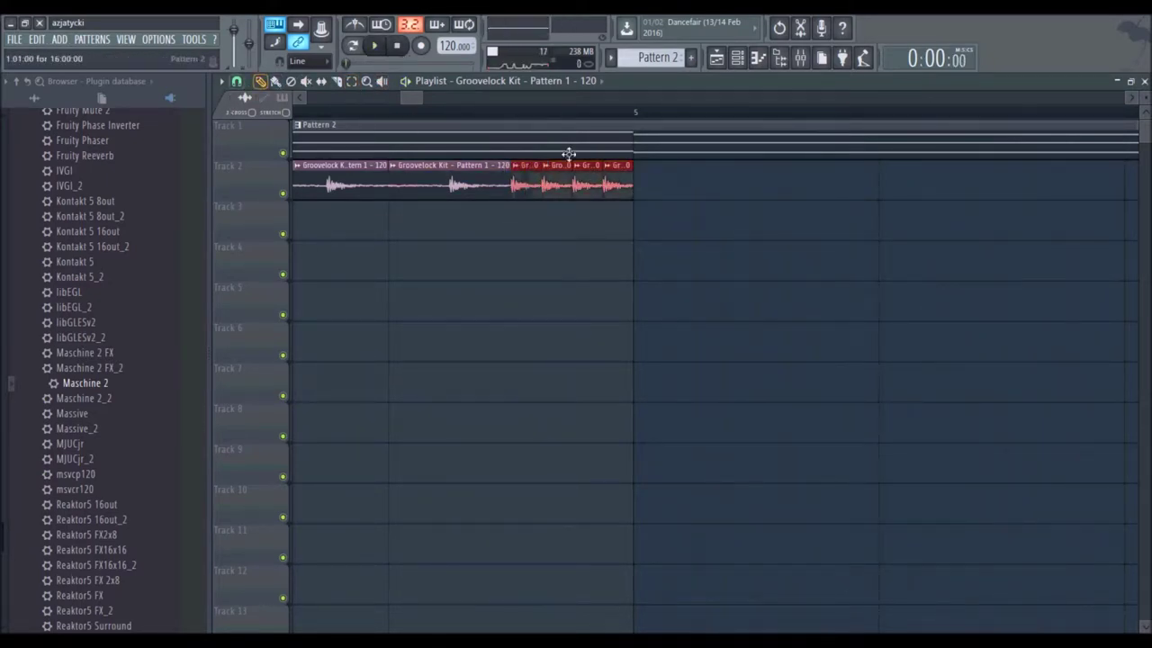
{"action": "left_click", "coordinate": [236, 82]}
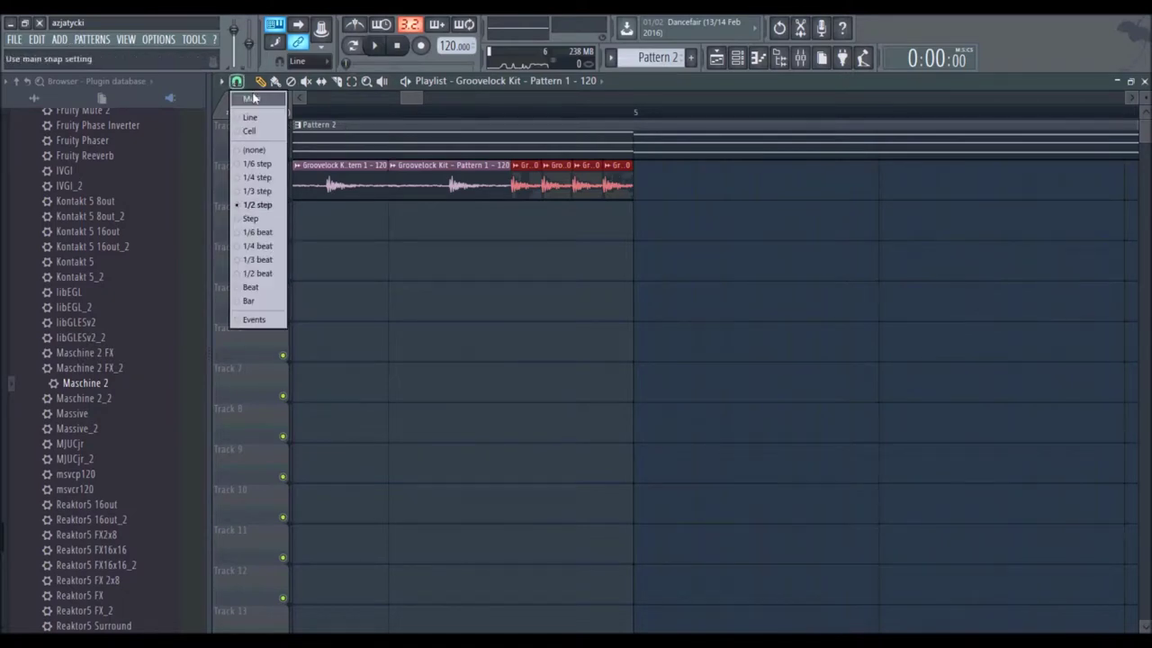
{"action": "left_click", "coordinate": [256, 149]}
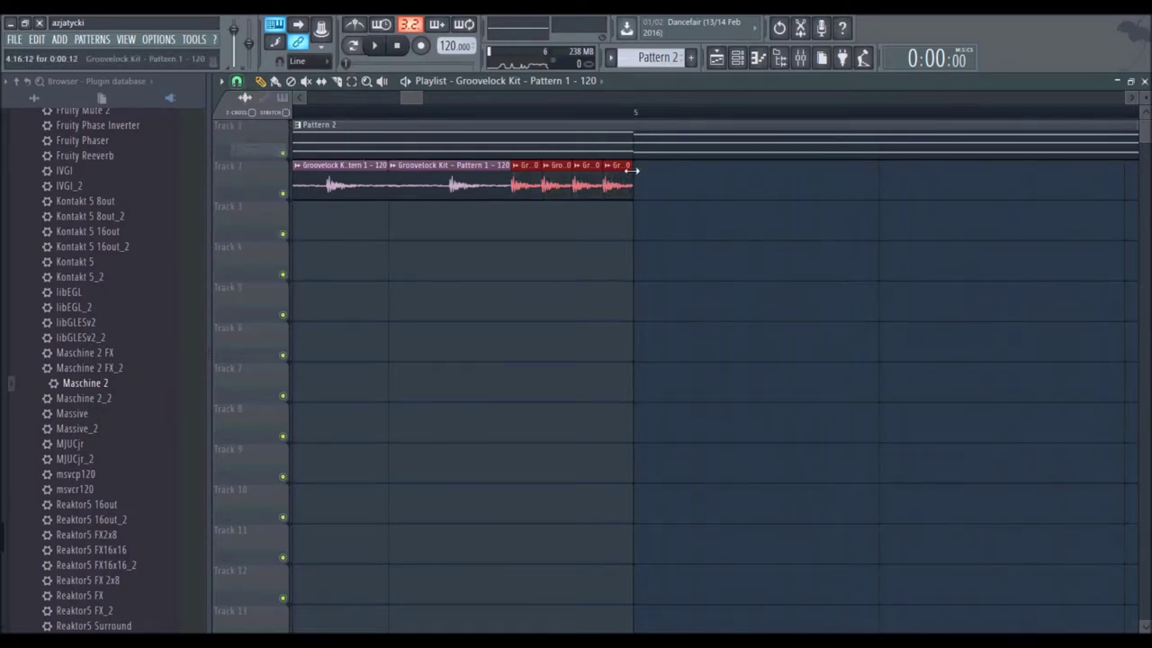
{"action": "left_click", "coordinate": [237, 82]}
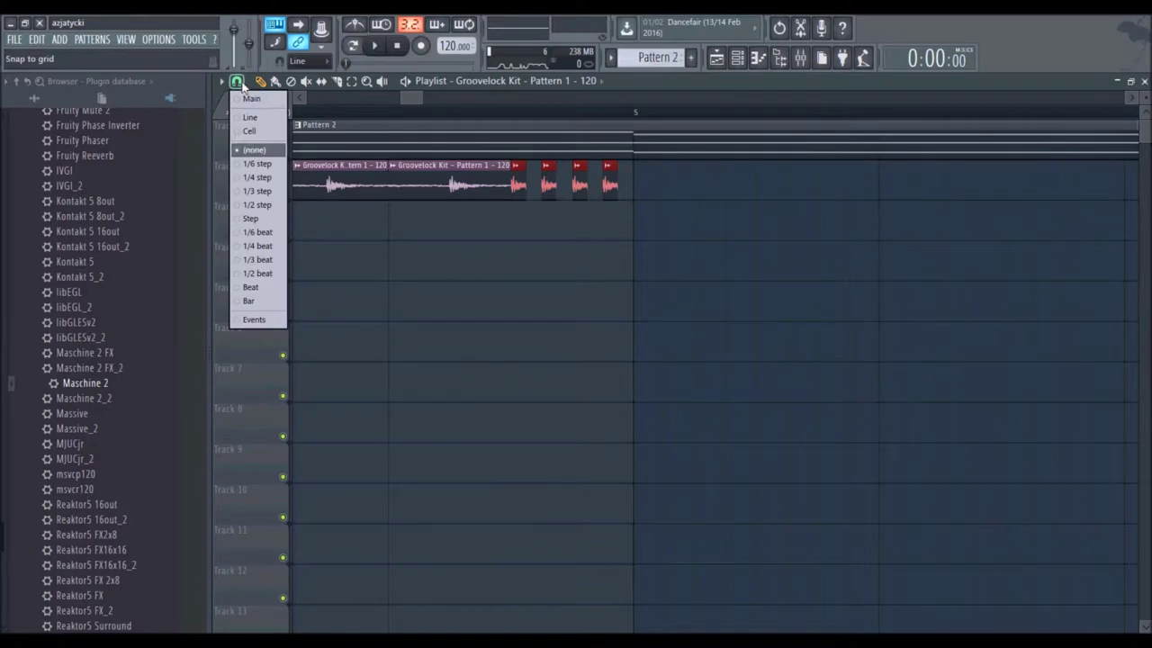
{"action": "left_click", "coordinate": [251, 99]}
{"action": "scroll", "coordinate": [504, 135], "scroll_direction": "down", "scroll_amount": 2}
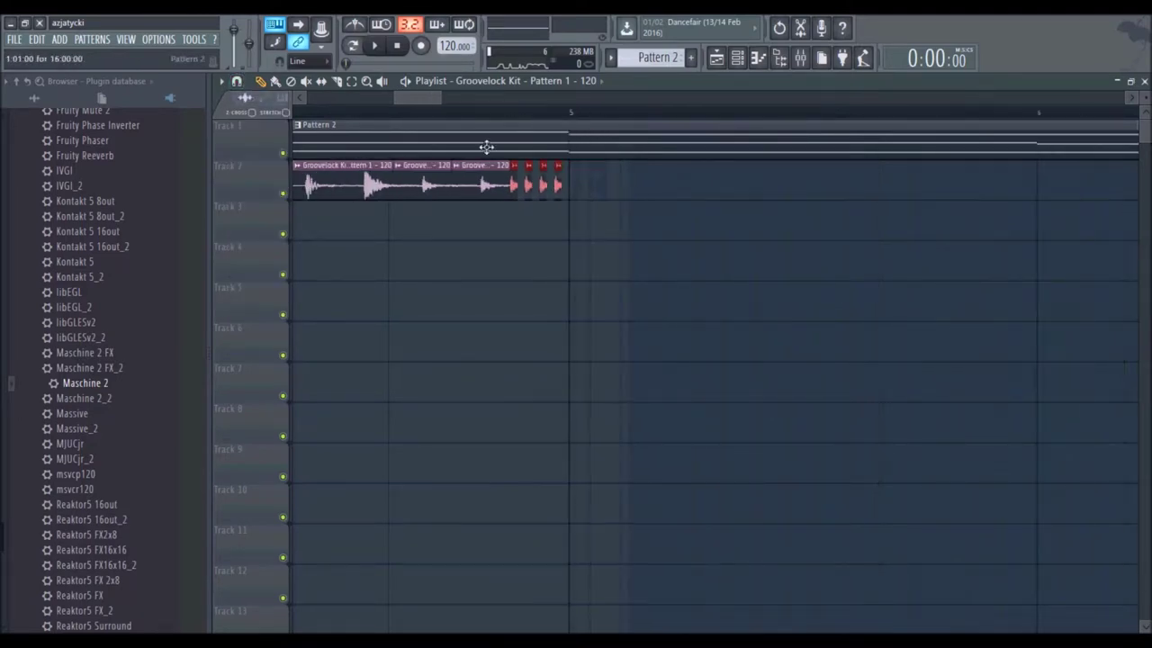
Step: Play back the edited bar 4 and replay the arrangement from the beginning to check the drum fills
{"action": "left_click", "coordinate": [378, 50]}
{"action": "left_click", "coordinate": [397, 48]}
{"action": "scroll", "coordinate": [446, 117], "scroll_direction": "down", "scroll_amount": 3}
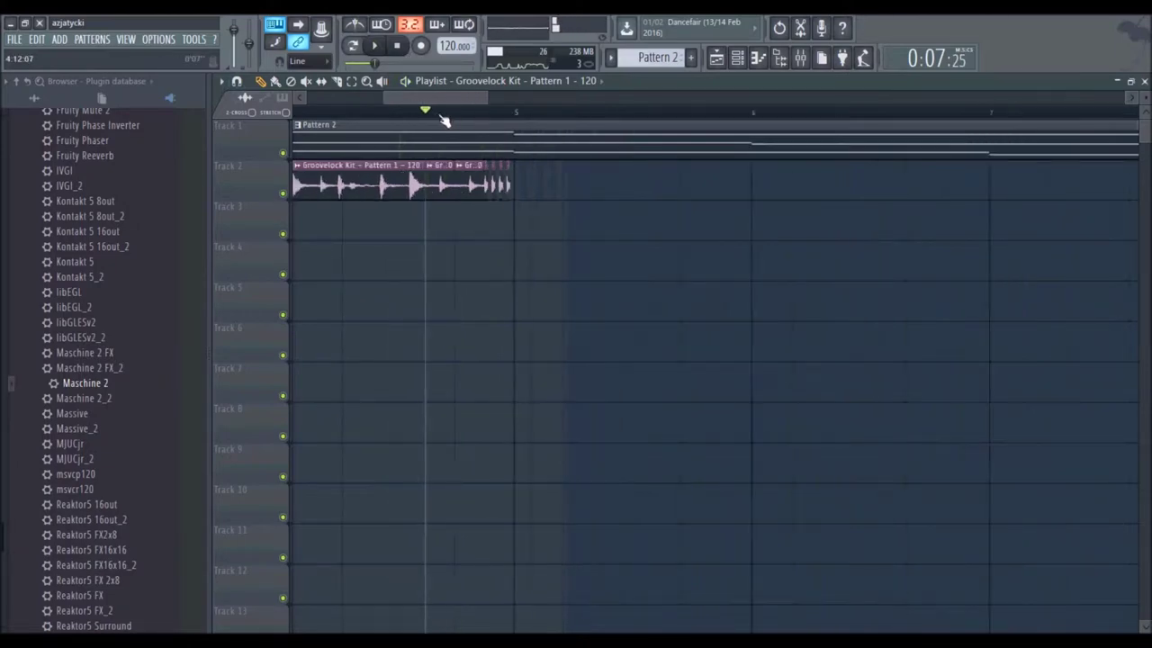
{"action": "scroll", "coordinate": [444, 120], "scroll_direction": "down", "scroll_amount": 5}
{"action": "left_click", "coordinate": [401, 45]}
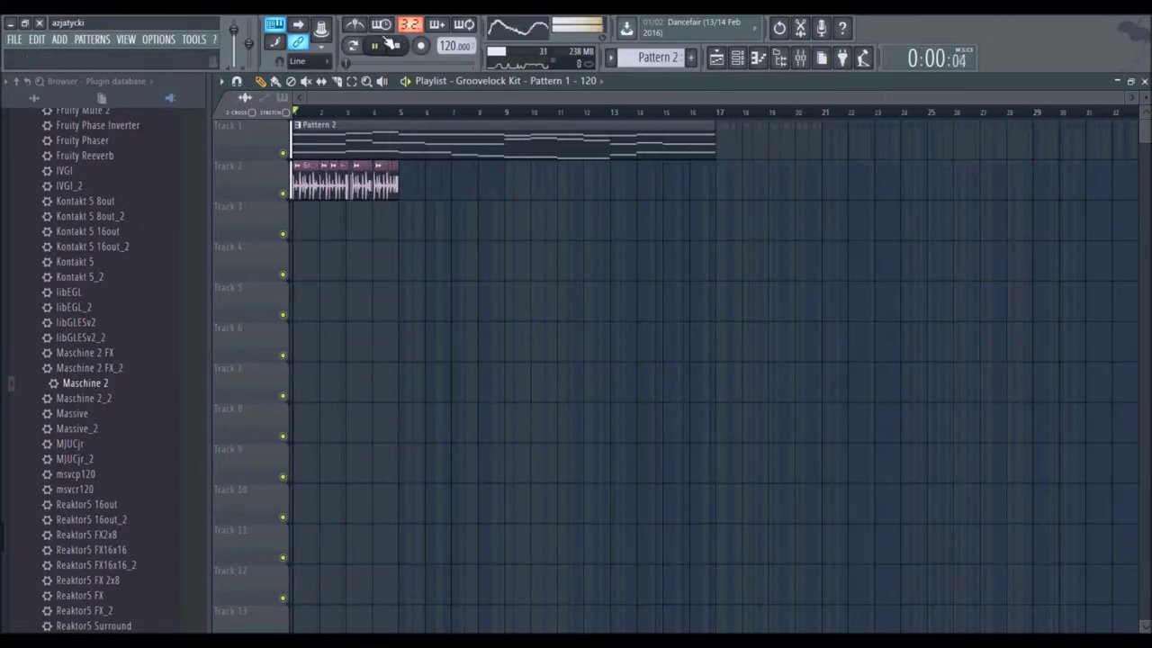
Step: Slice the nine-step Groovelock Kit clip in bar 4 at 4:05 into a three-step and a six-step piece
{"action": "scroll", "coordinate": [404, 121], "scroll_direction": "up", "scroll_amount": 2}
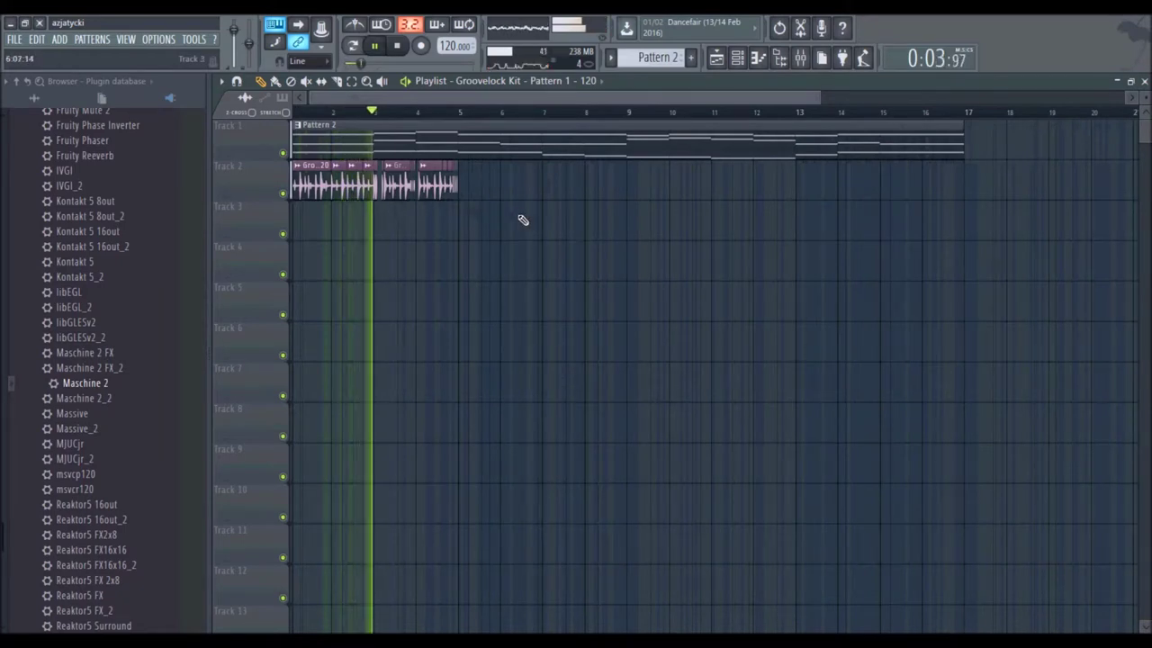
{"action": "scroll", "coordinate": [483, 118], "scroll_direction": "up", "scroll_amount": 3}
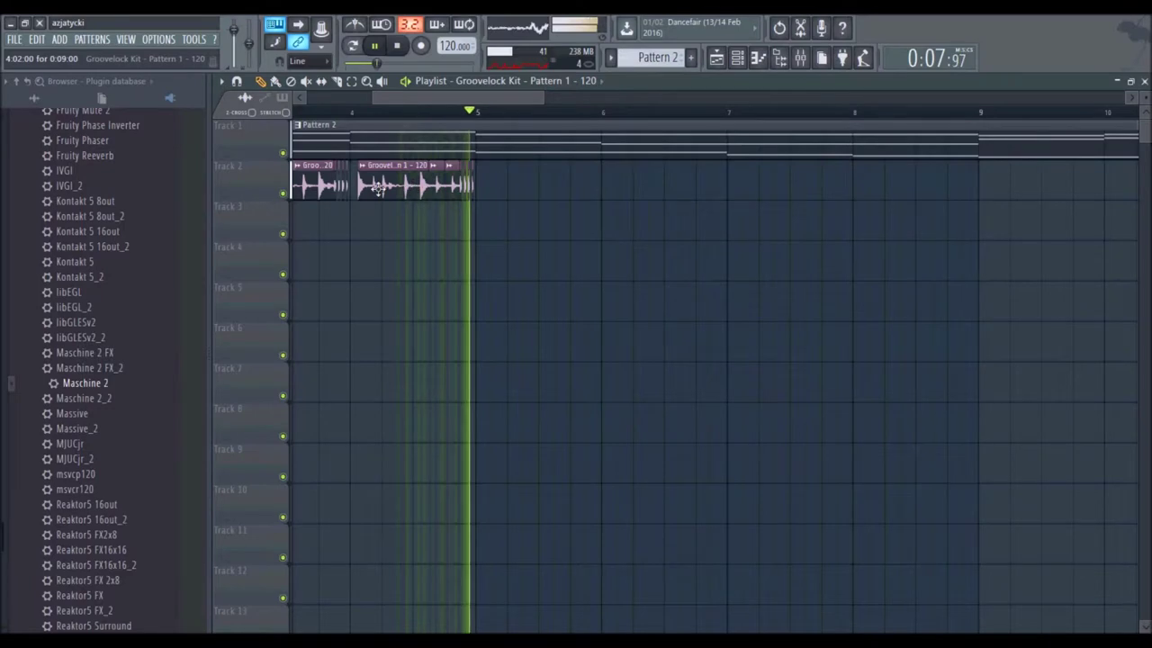
{"action": "scroll", "coordinate": [374, 116], "scroll_direction": "up", "scroll_amount": 4}
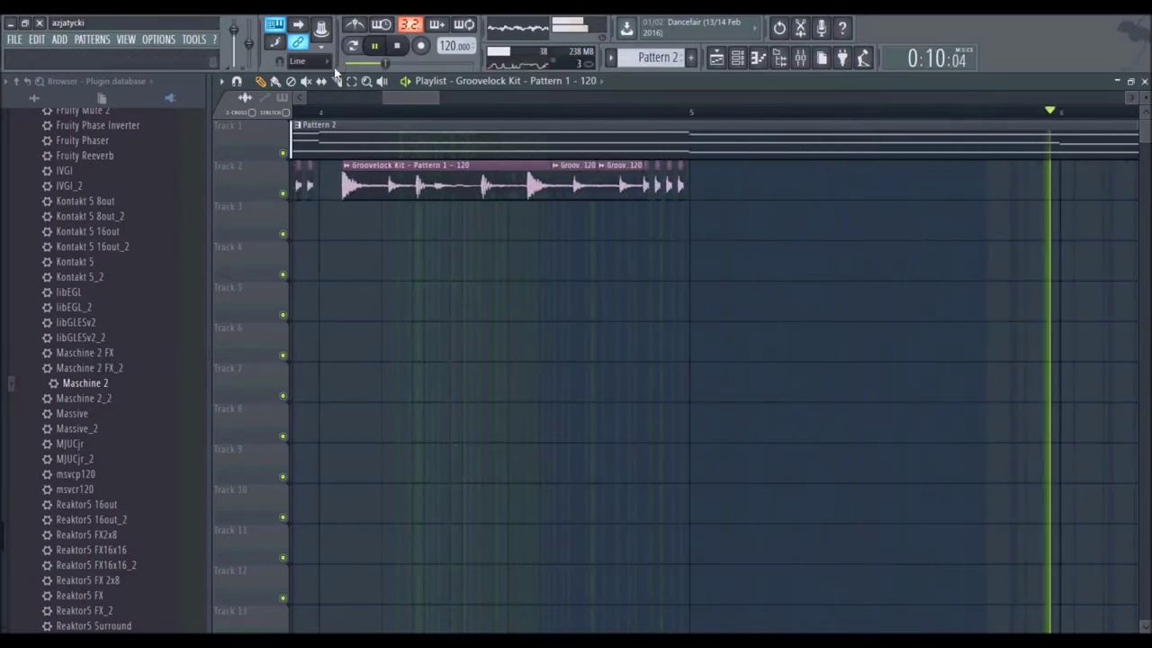
{"action": "left_click", "coordinate": [414, 208]}
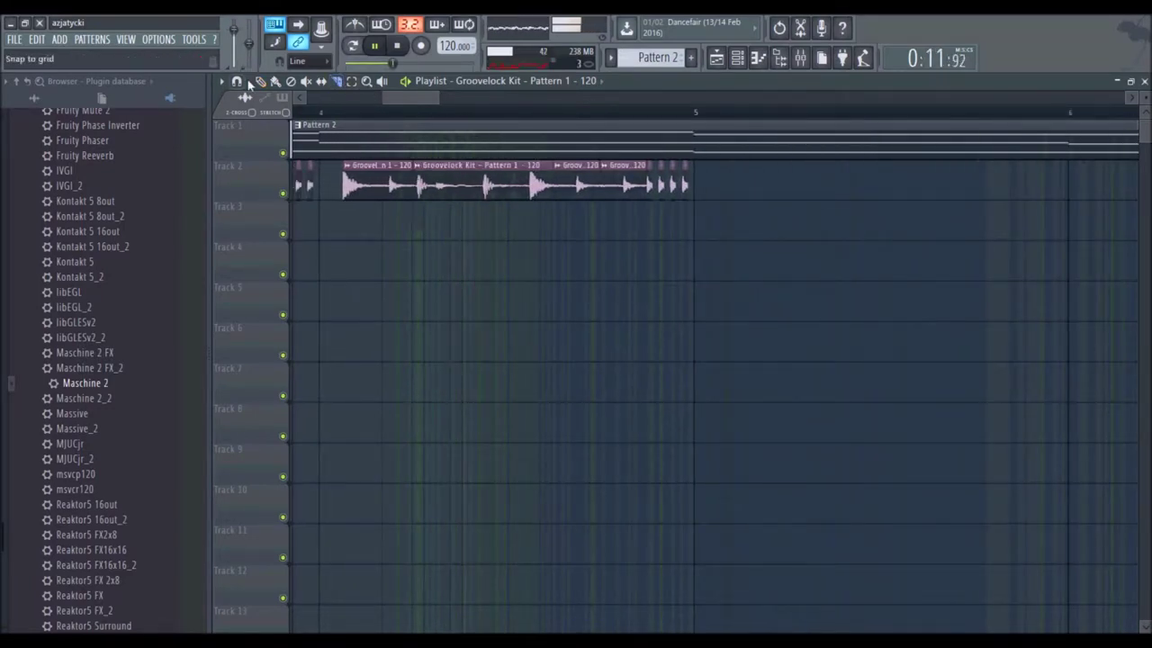
{"action": "scroll", "coordinate": [331, 117], "scroll_direction": "up", "scroll_amount": 5}
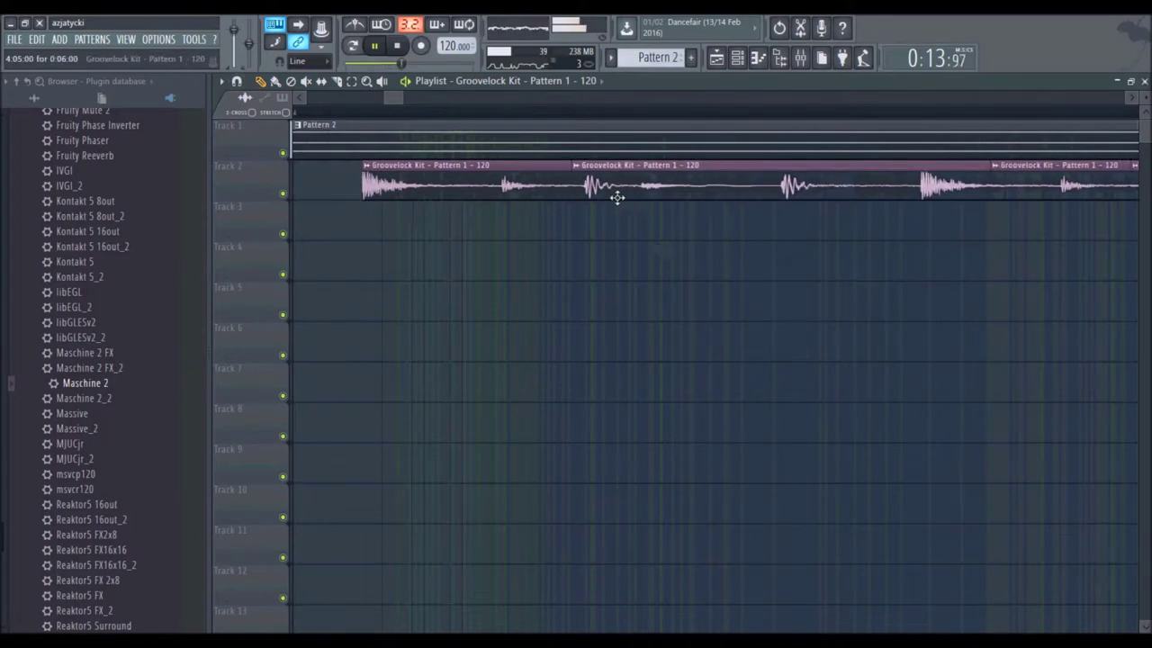
Step: Shift the six-step piece one step earlier with its start trimmed back to 4:05, and move the three-step piece to Track 3
{"action": "left_click_drag", "start_coordinate": [617, 179], "coordinate": [586, 179]}
{"action": "key", "text": "ctrl+z"}
{"action": "key", "text": "ctrl+z"}
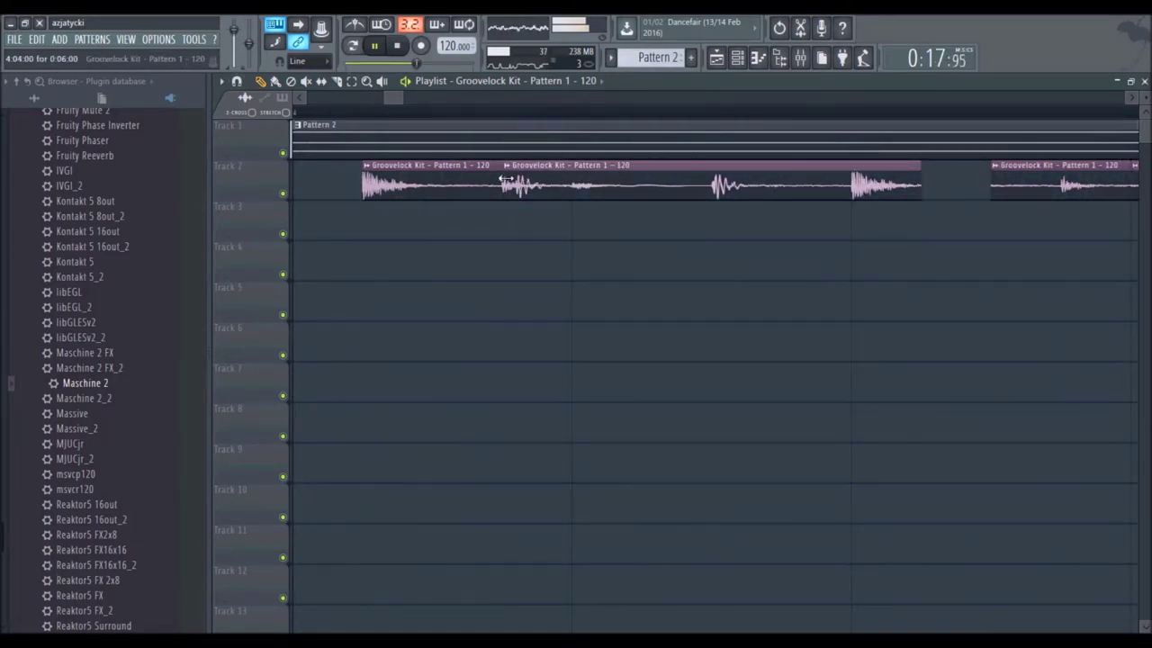
{"action": "left_click_drag", "start_coordinate": [528, 178], "coordinate": [529, 236]}
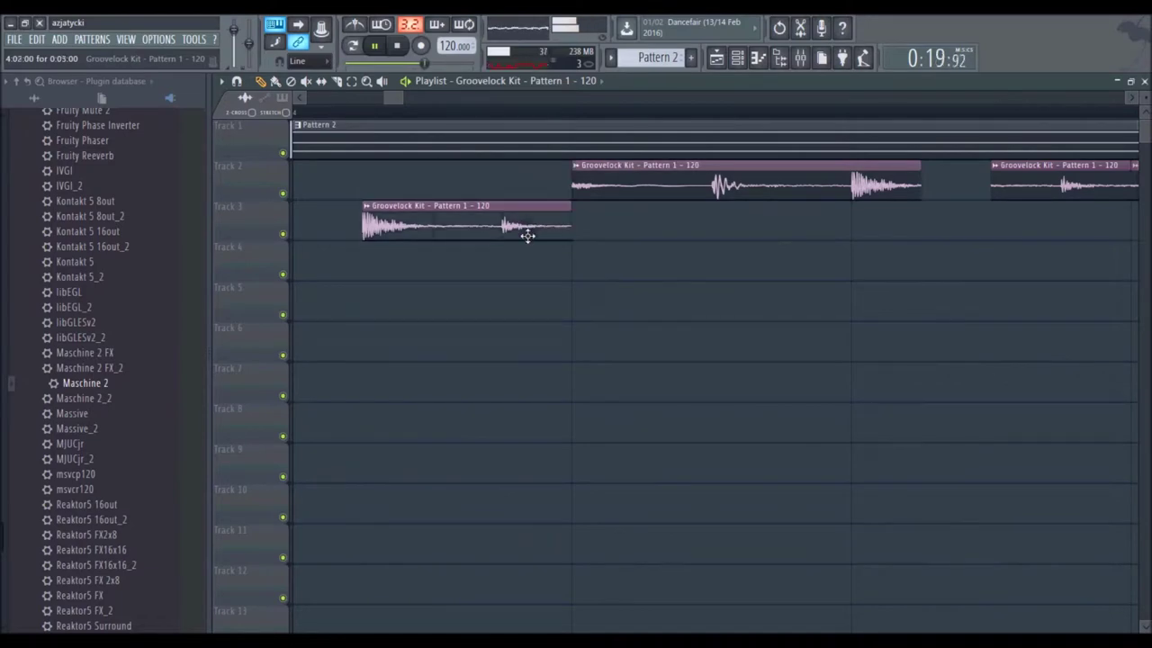
Step: Return the three-step piece to Track 2 at 4:02 and lengthen the piece at 4:05 to close the gap behind it
{"action": "left_click_drag", "start_coordinate": [528, 173], "coordinate": [528, 169]}
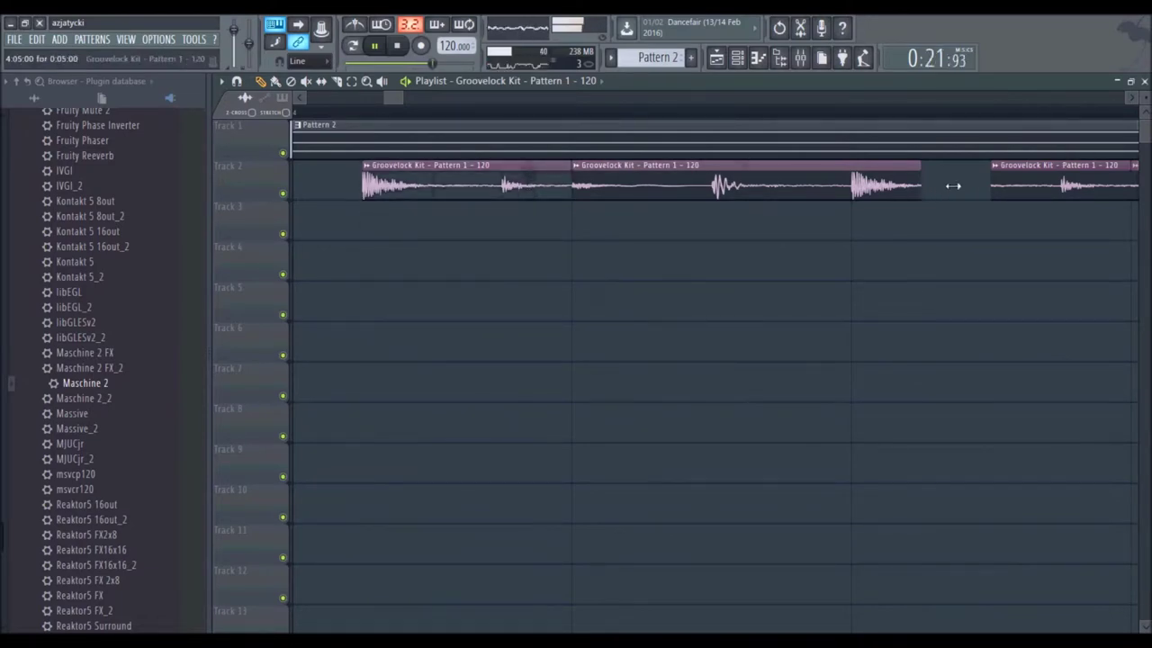
{"action": "left_click", "coordinate": [794, 133]}
Step: Play the edited bar 4 and replay the arrangement from bar 1
{"action": "left_click", "coordinate": [305, 115]}
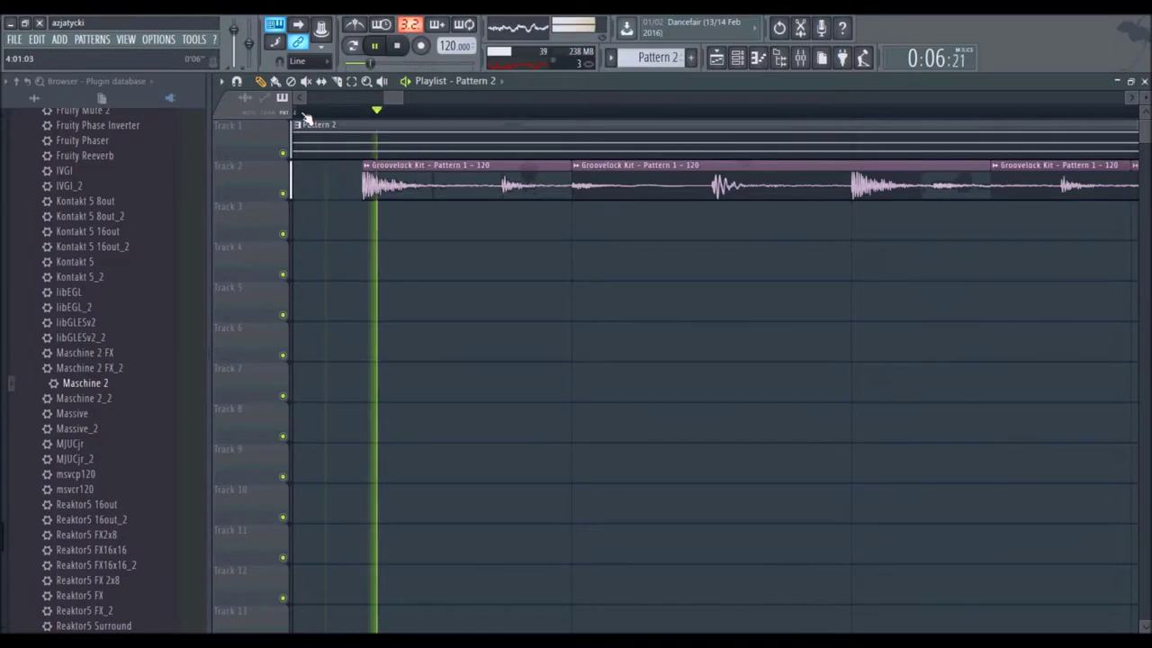
{"action": "scroll", "coordinate": [317, 118], "scroll_direction": "down", "scroll_amount": 5}
{"action": "left_click_drag", "start_coordinate": [444, 97], "coordinate": [159, 117]}
{"action": "scroll", "coordinate": [366, 117], "scroll_direction": "down", "scroll_amount": 3}
{"action": "left_click", "coordinate": [322, 165]}
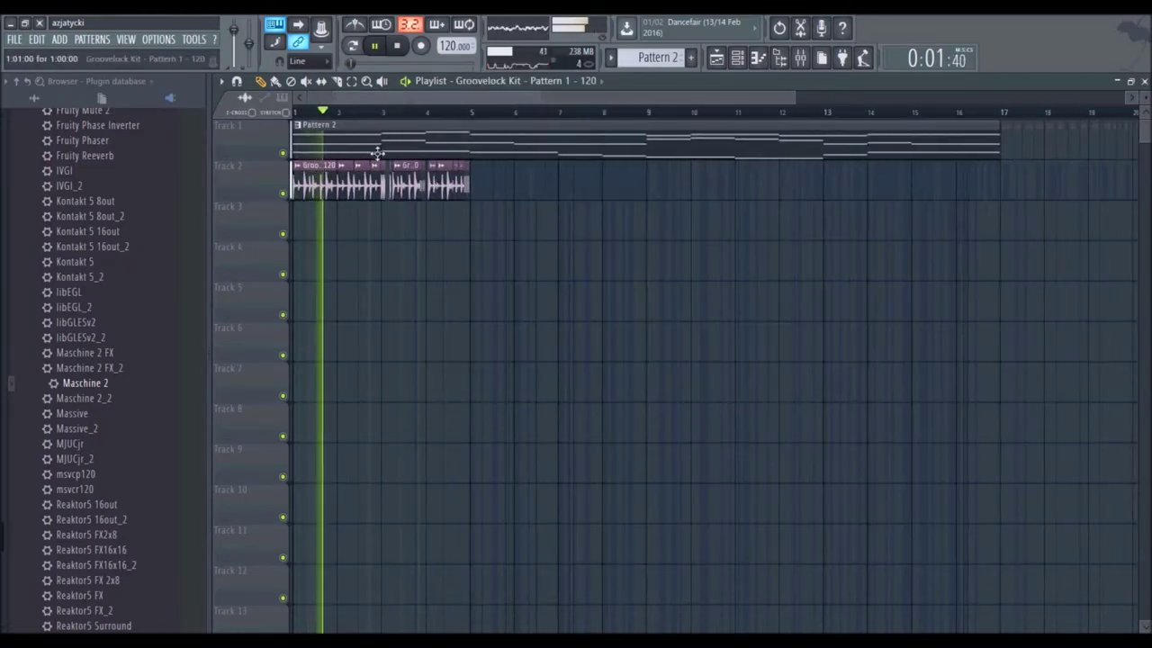
Step: Place a one-bar Groovelock Kit clip on Track 2 at the start of bar 5
{"action": "scroll", "coordinate": [475, 115], "scroll_direction": "up", "scroll_amount": 5}
{"action": "left_click", "coordinate": [472, 190]}
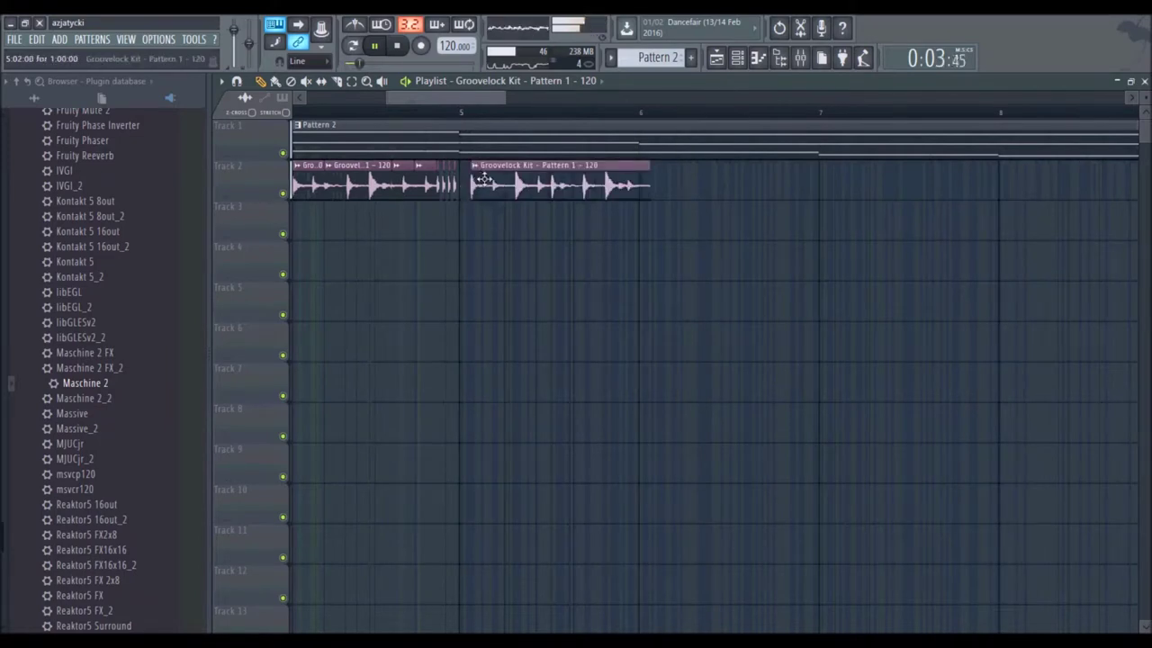
{"action": "left_click_drag", "start_coordinate": [479, 102], "coordinate": [483, 101]}
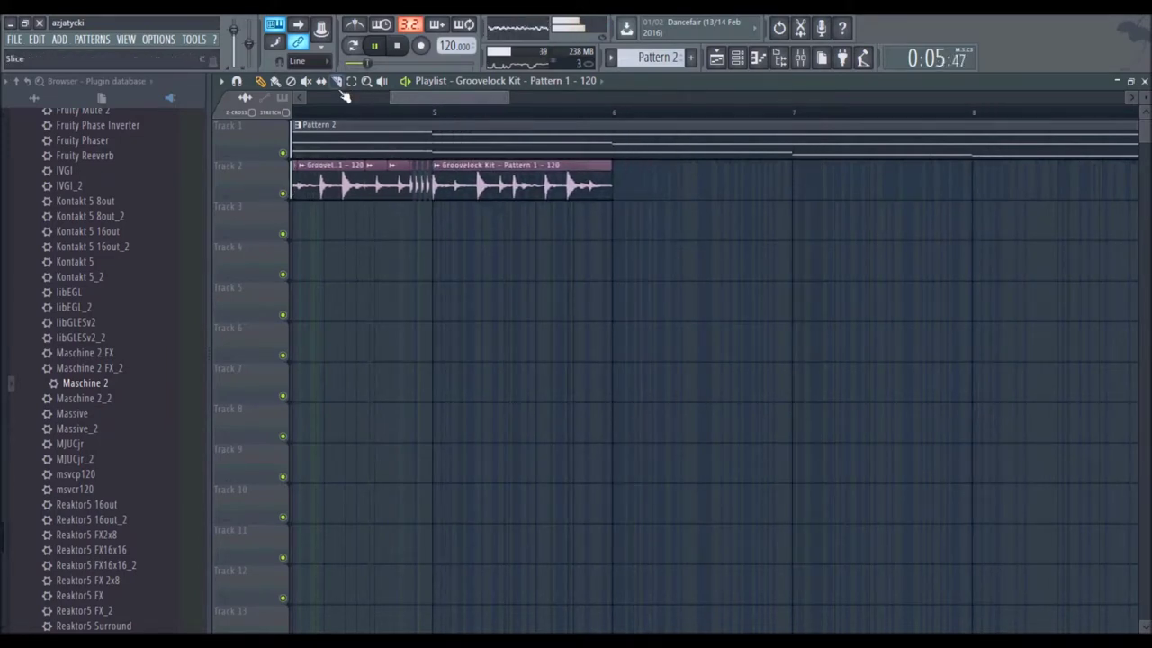
Step: Slice the bar 5 Groovelock Kit clip at 5:08 and delete the one-step piece that starts there
{"action": "left_click_drag", "start_coordinate": [511, 184], "coordinate": [512, 216]}
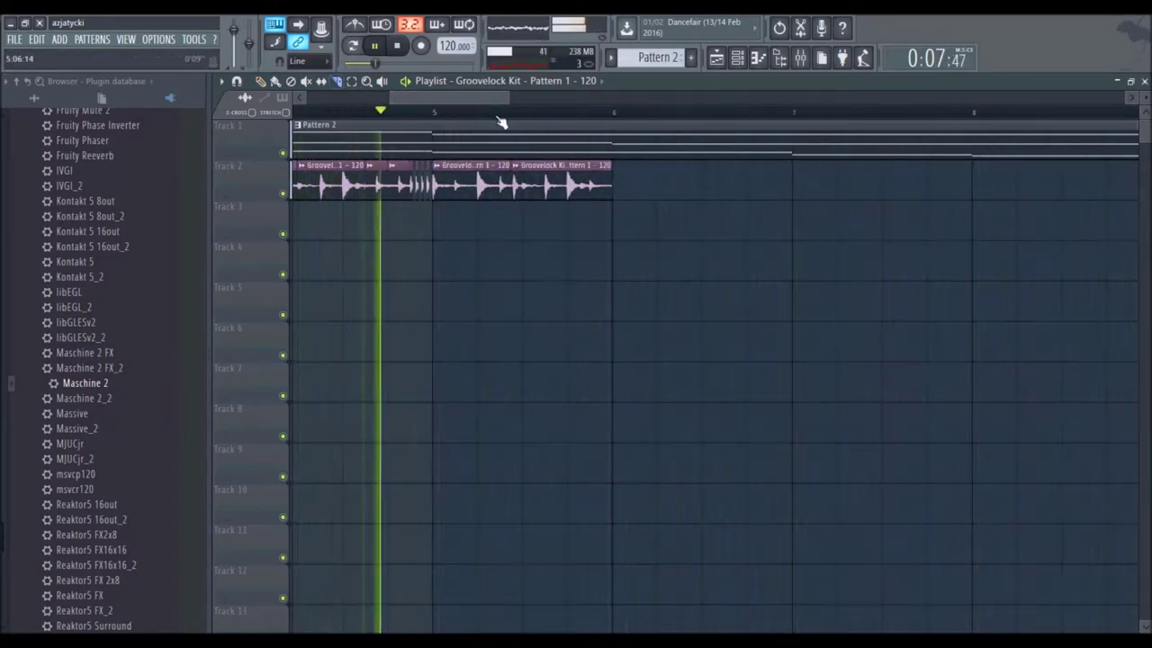
{"action": "scroll", "coordinate": [501, 115], "scroll_direction": "up", "scroll_amount": 5}
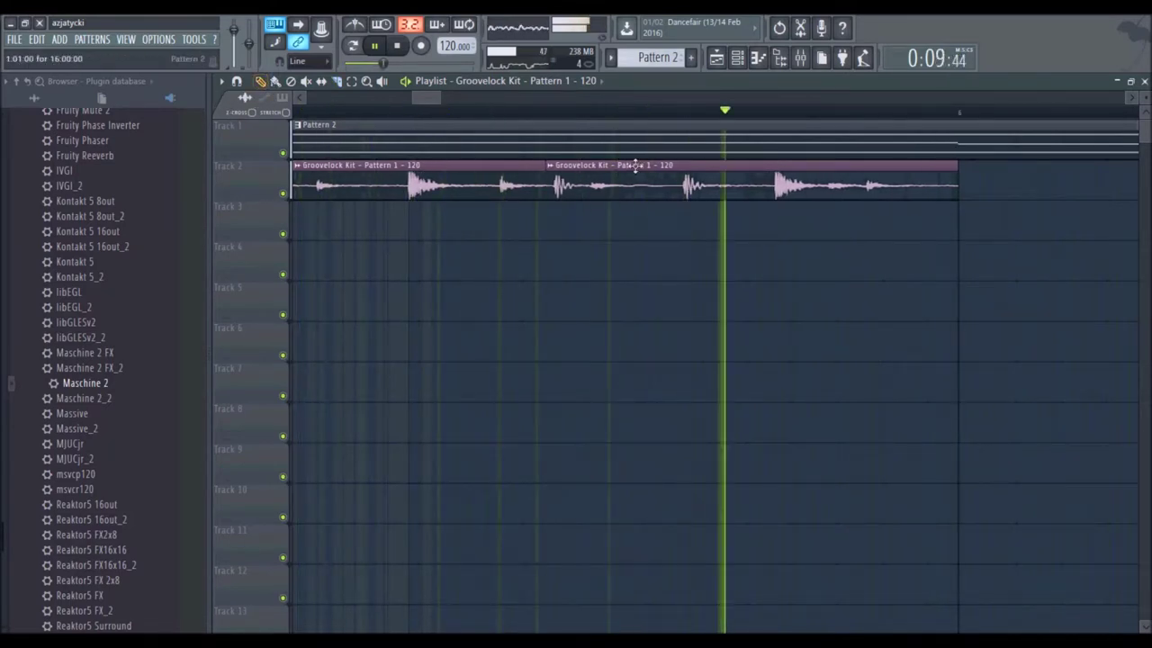
{"action": "right_click", "coordinate": [567, 184]}
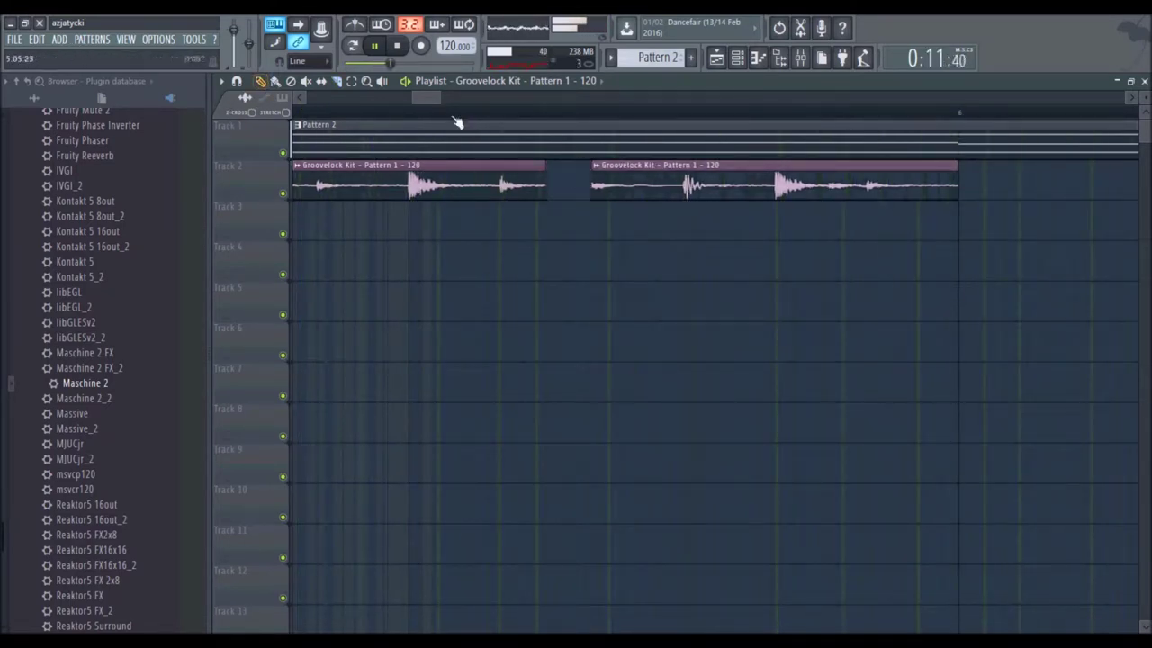
{"action": "scroll", "coordinate": [446, 118], "scroll_direction": "down", "scroll_amount": 4}
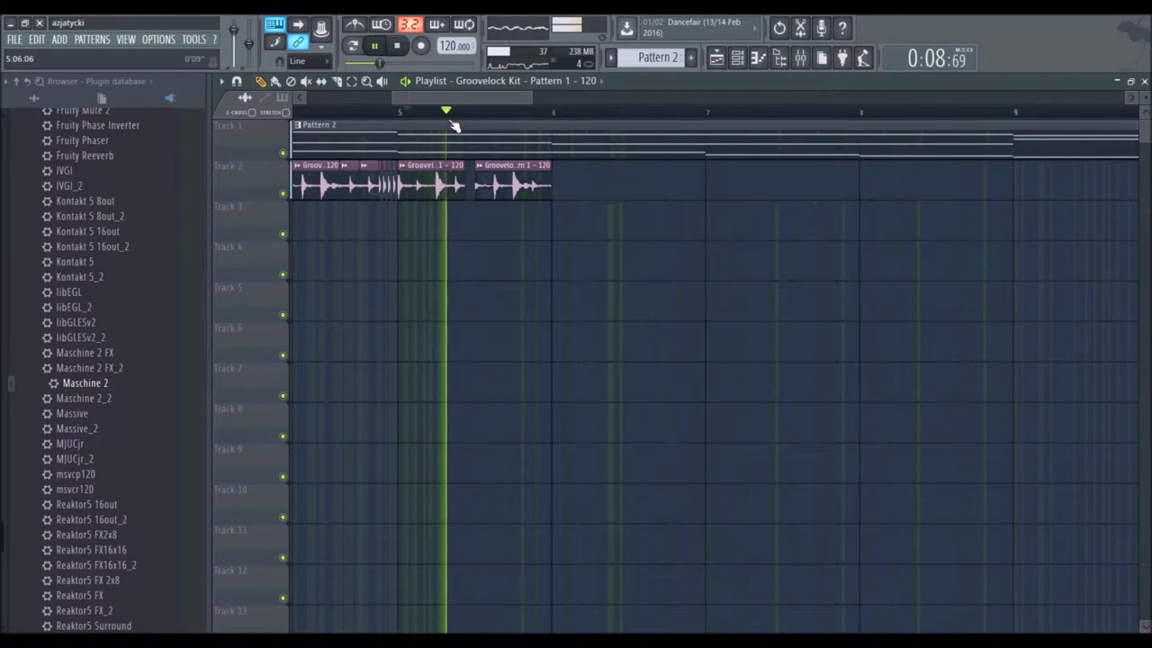
{"action": "scroll", "coordinate": [533, 229], "scroll_direction": "up", "scroll_amount": 3}
Step: Trim the start of the last bar 5 piece to 5:10, and try a one-step piece at 5:08 before deleting it
{"action": "left_click_drag", "start_coordinate": [562, 196], "coordinate": [590, 186]}
{"action": "left_click", "coordinate": [581, 261]}
{"action": "left_click_drag", "start_coordinate": [831, 268], "coordinate": [560, 164]}
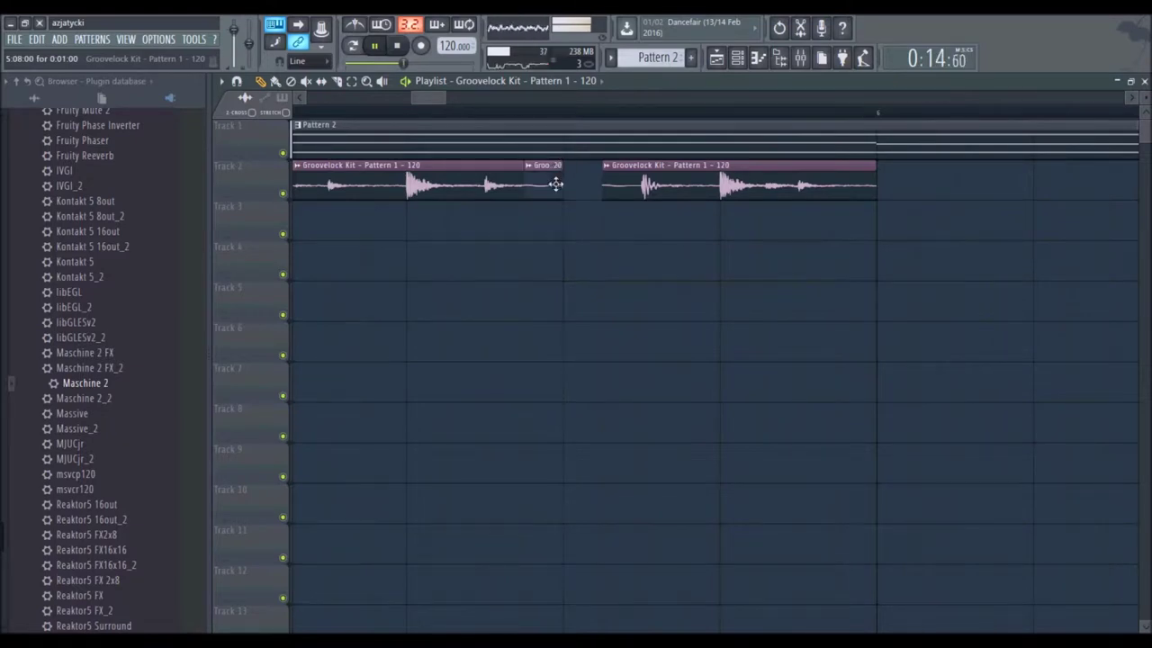
{"action": "right_click", "coordinate": [533, 182]}
Step: Use a seven-step copy on Track 3 to fill 5:08 and 5:09 on Track 2 with one-step drum-hit pieces
{"action": "left_click", "coordinate": [492, 225]}
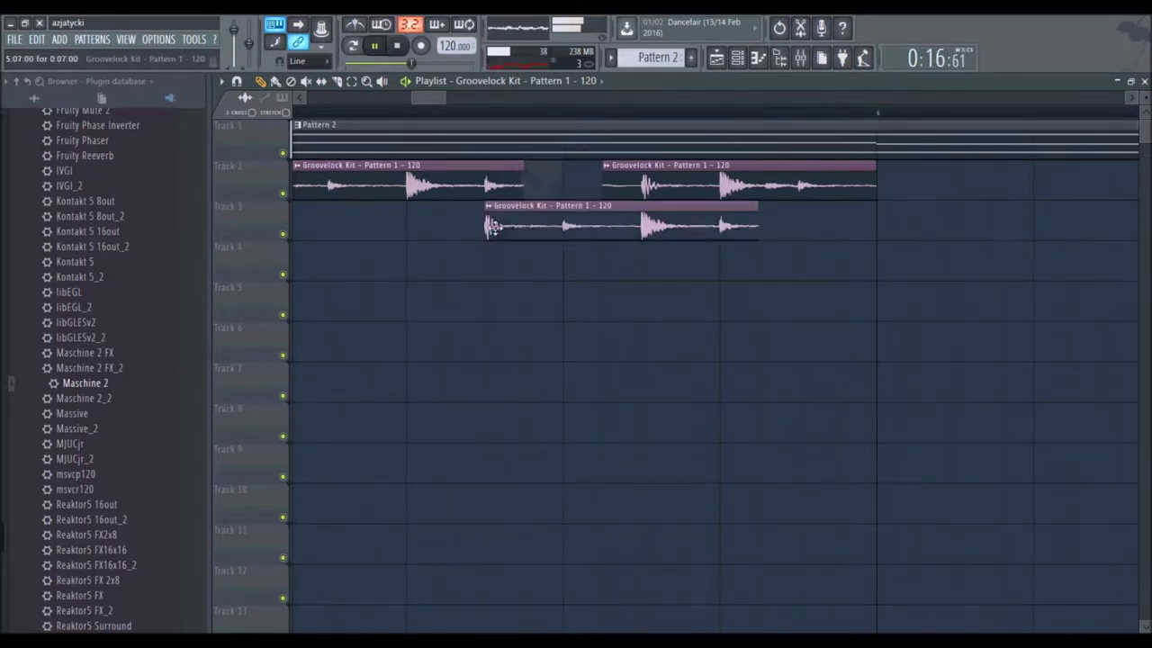
{"action": "left_click_drag", "start_coordinate": [558, 224], "coordinate": [539, 181]}
{"action": "left_click", "coordinate": [570, 173]}
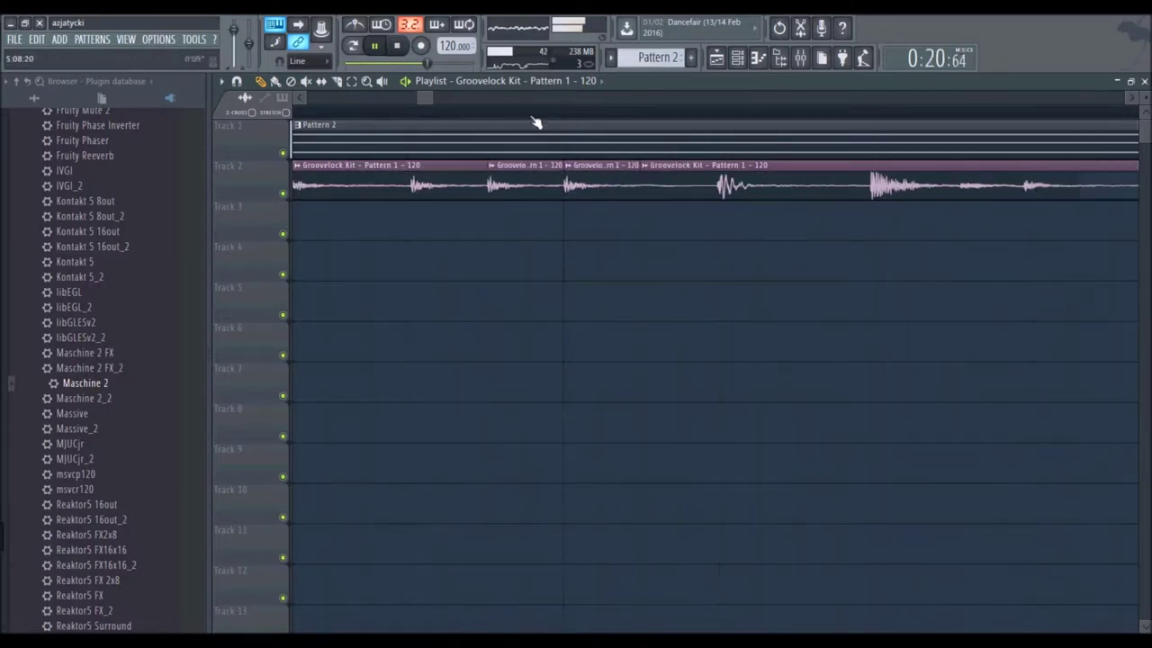
Step: Switch to a finer snap and replace the one-step piece at 5:08 with three short, evenly spaced stutter slices
{"action": "left_click", "coordinate": [237, 81]}
{"action": "left_click", "coordinate": [258, 164]}
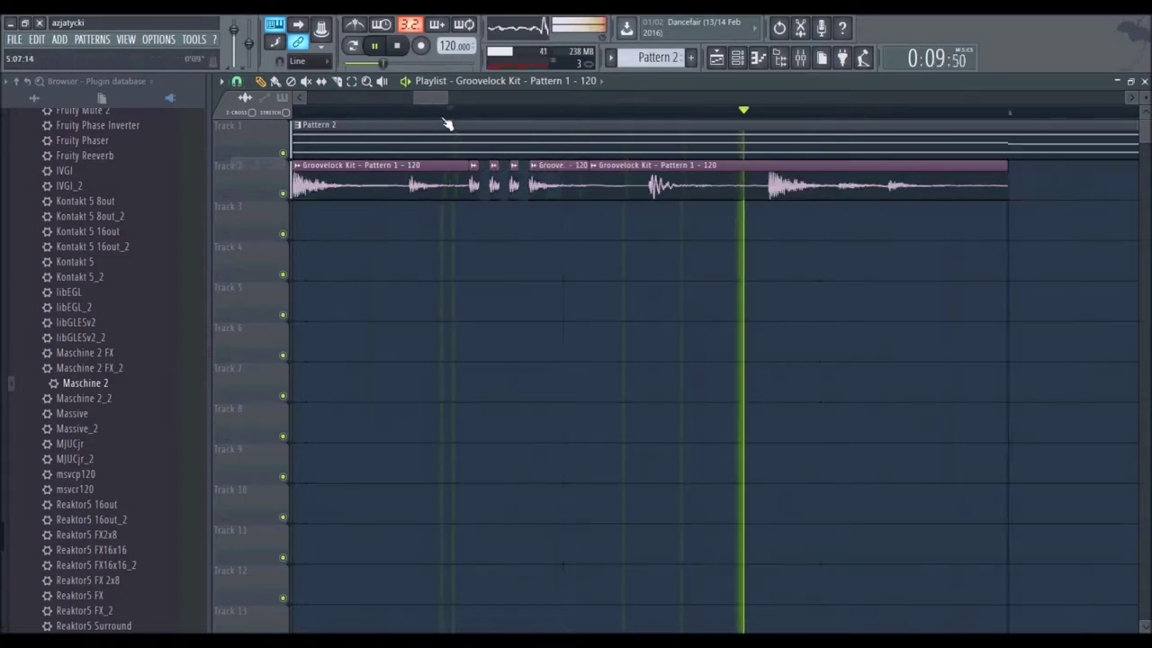
Step: Play back the bar 5 stutter fill, stop playback, and restore the snap to Main
{"action": "scroll", "coordinate": [445, 123], "scroll_direction": "down", "scroll_amount": 3}
{"action": "scroll", "coordinate": [390, 124], "scroll_direction": "up", "scroll_amount": 3}
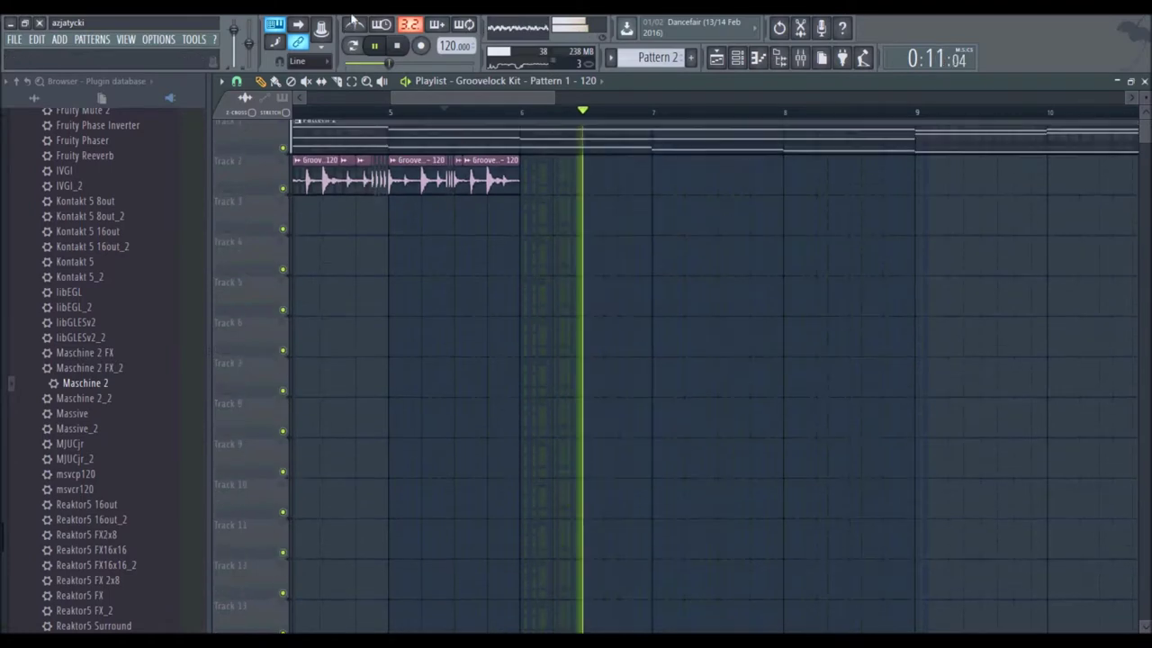
{"action": "left_click", "coordinate": [398, 48]}
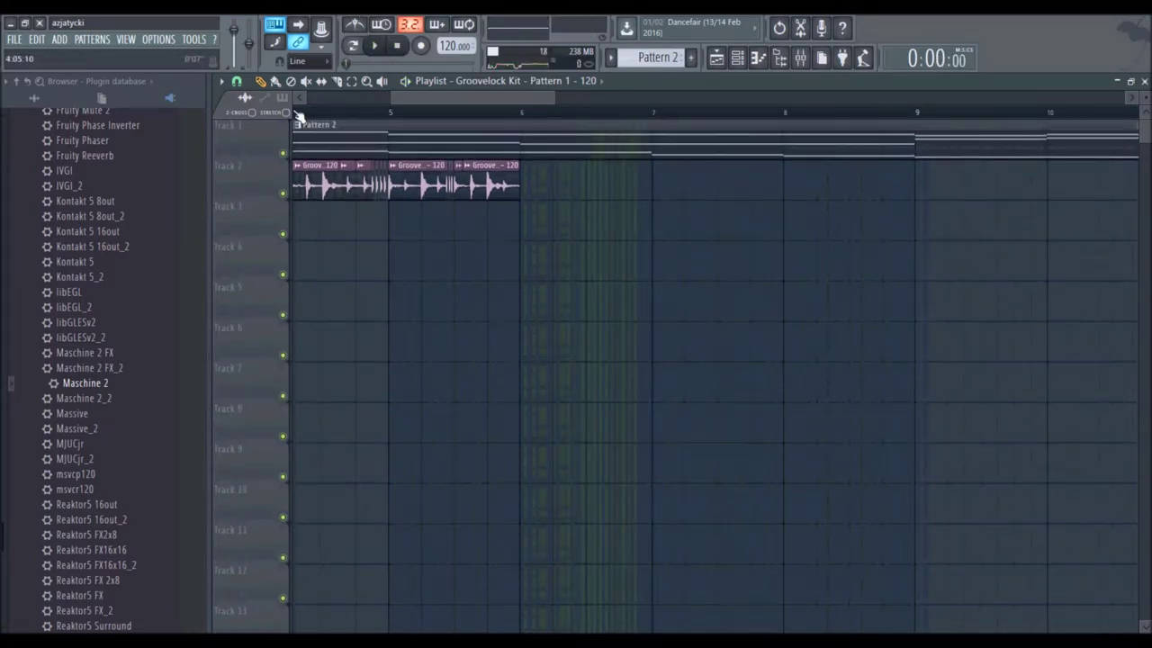
{"action": "left_click", "coordinate": [232, 78]}
{"action": "left_click", "coordinate": [262, 95]}
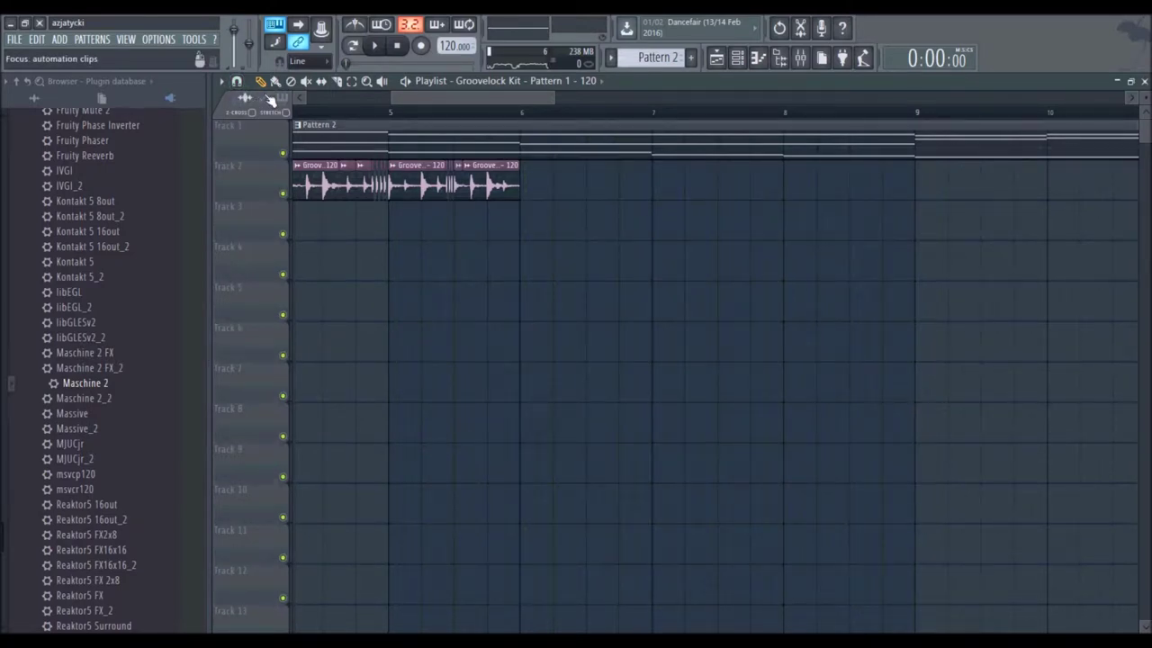
Step: Inspect the last piece at the end of bar 5 and set the song position to the start of bar 5
{"action": "left_click_drag", "start_coordinate": [433, 100], "coordinate": [476, 115]}
{"action": "scroll", "coordinate": [485, 115], "scroll_direction": "up", "scroll_amount": 3}
{"action": "scroll", "coordinate": [476, 116], "scroll_direction": "down", "scroll_amount": 5}
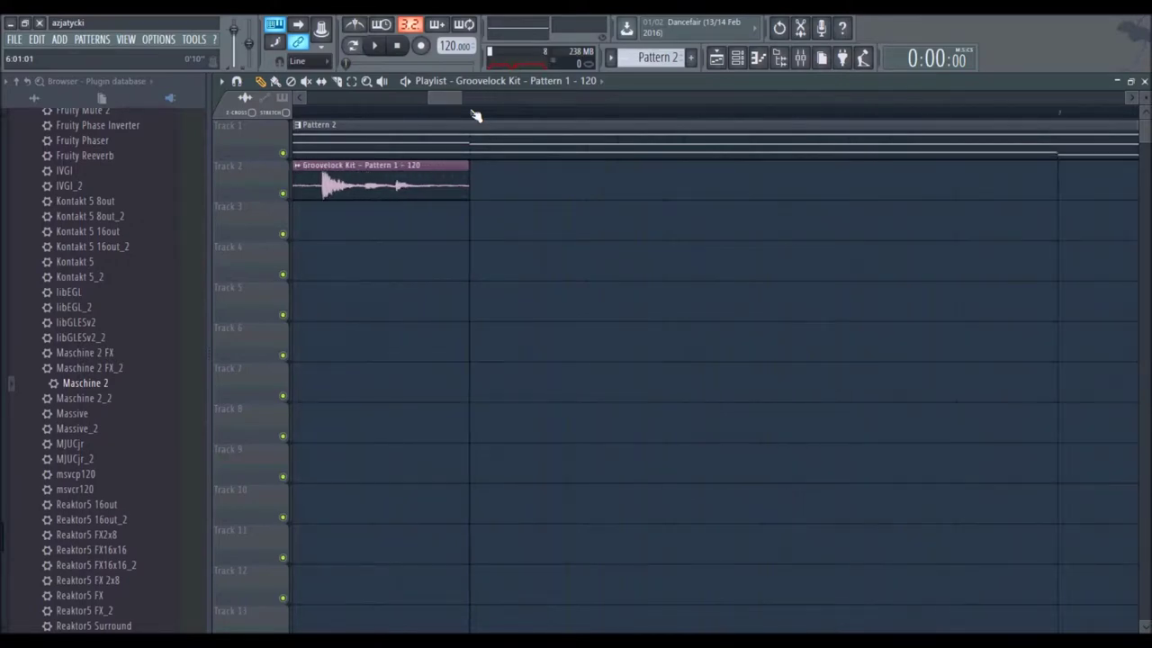
{"action": "left_click_drag", "start_coordinate": [476, 116], "coordinate": [516, 122]}
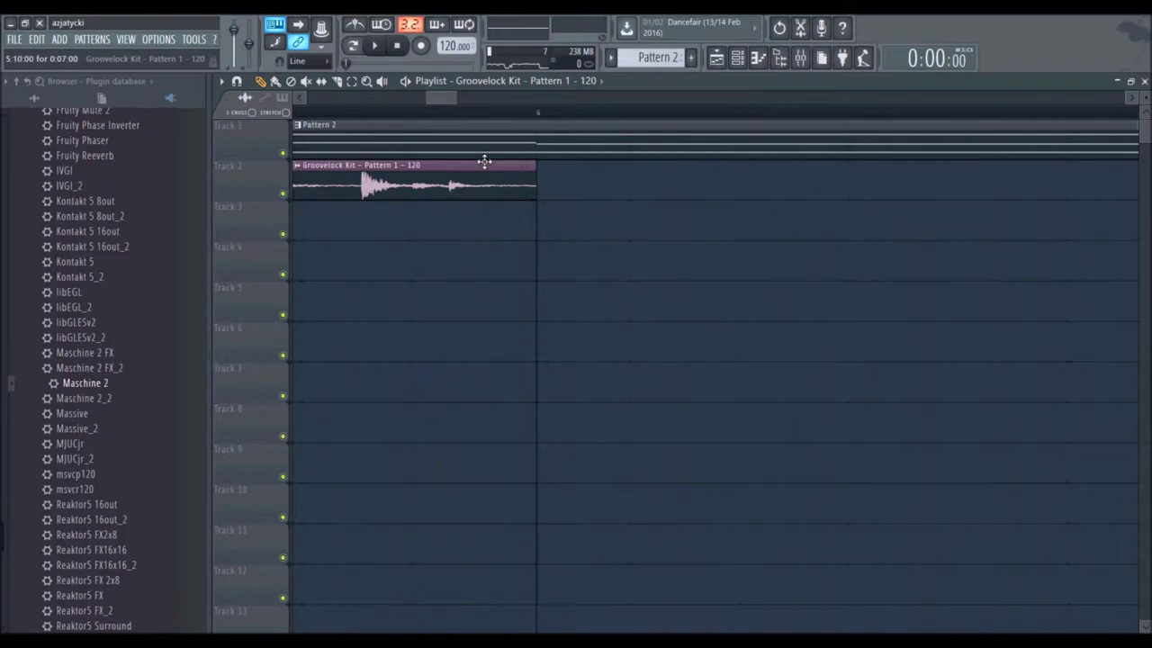
{"action": "scroll", "coordinate": [478, 124], "scroll_direction": "down", "scroll_amount": 5}
{"action": "left_click_drag", "start_coordinate": [427, 112], "coordinate": [197, 172]}
{"action": "left_click", "coordinate": [297, 111]}
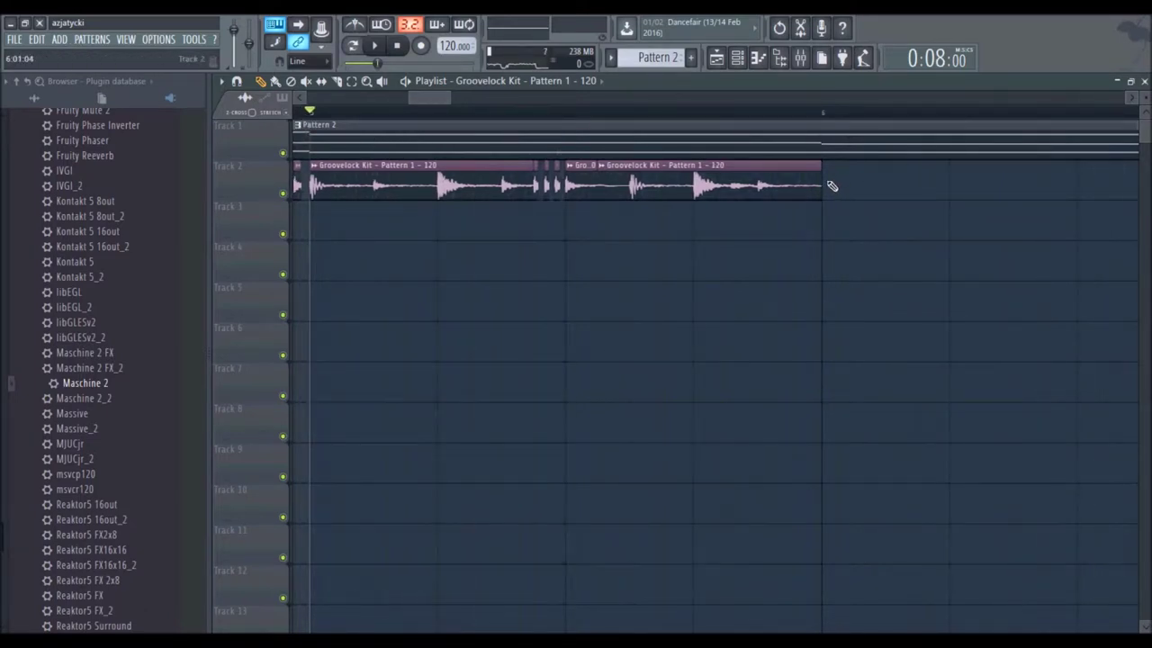
Step: Try to stretch the bar 5 Groovelock Kit pieces past the start of bar 6, and undo the stretch
{"action": "mouse_move", "coordinate": [820, 177]}
{"action": "left_mouse_down"}
{"action": "mouse_move", "coordinate": [897, 172]}
{"action": "mouse_move", "coordinate": [821, 177]}
{"action": "left_mouse_up"}
{"action": "left_click_drag", "start_coordinate": [817, 176], "coordinate": [835, 177]}
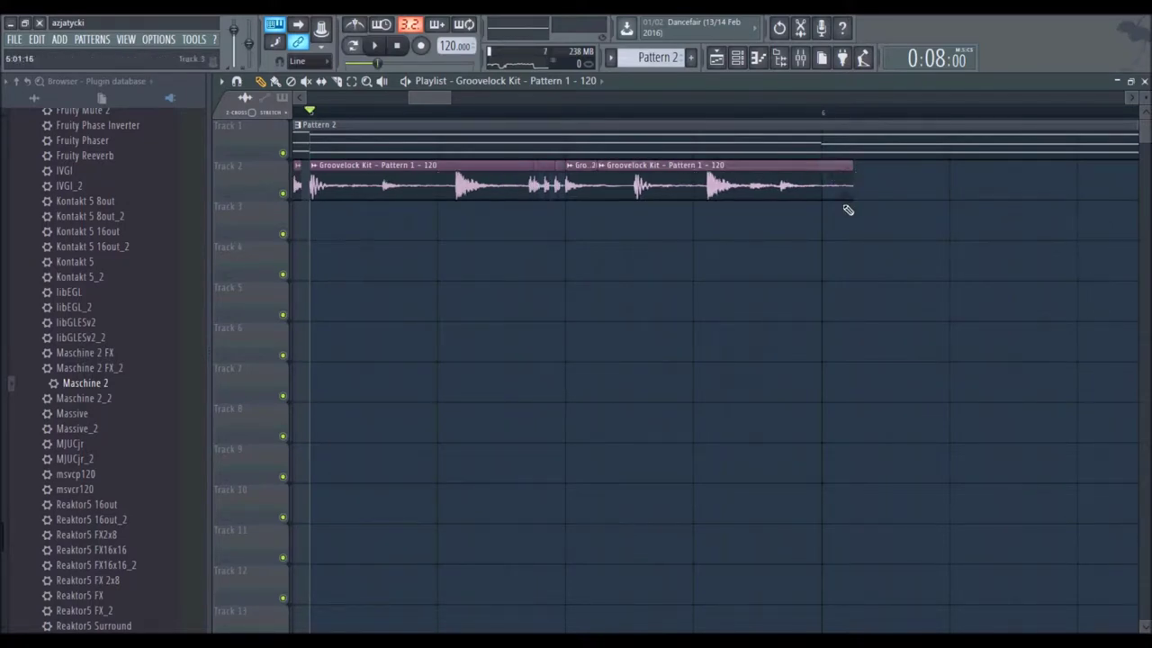
{"action": "key", "text": "ctrl+z"}
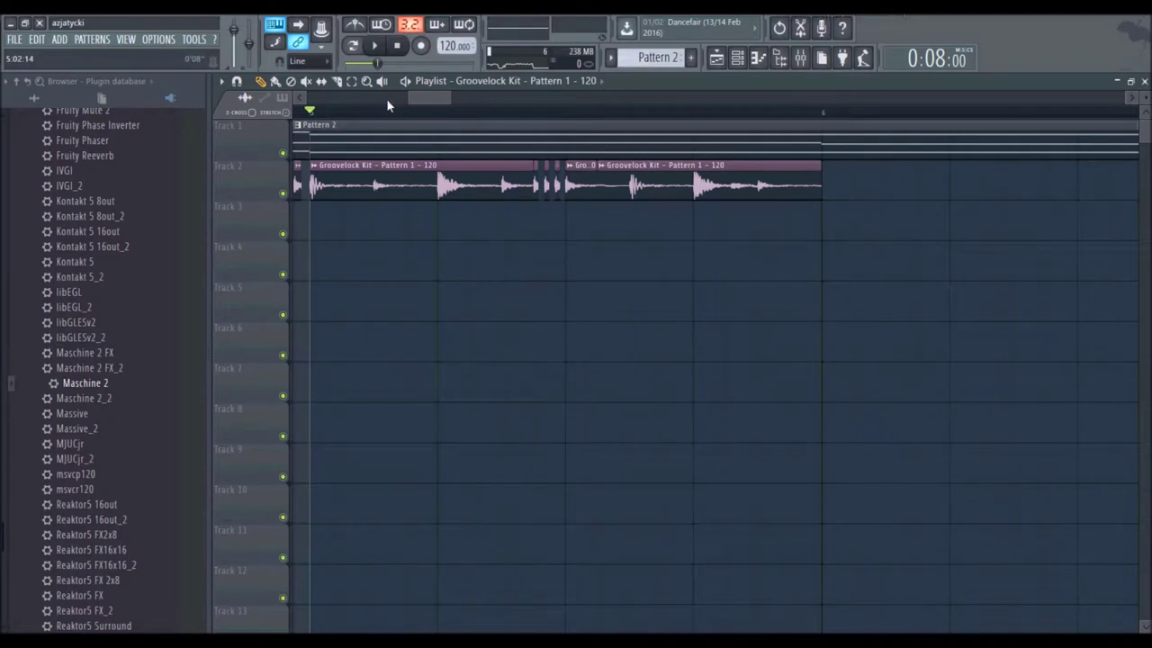
{"action": "left_click_drag", "start_coordinate": [407, 98], "coordinate": [412, 98]}
{"action": "scroll", "coordinate": [423, 117], "scroll_direction": "down", "scroll_amount": 3}
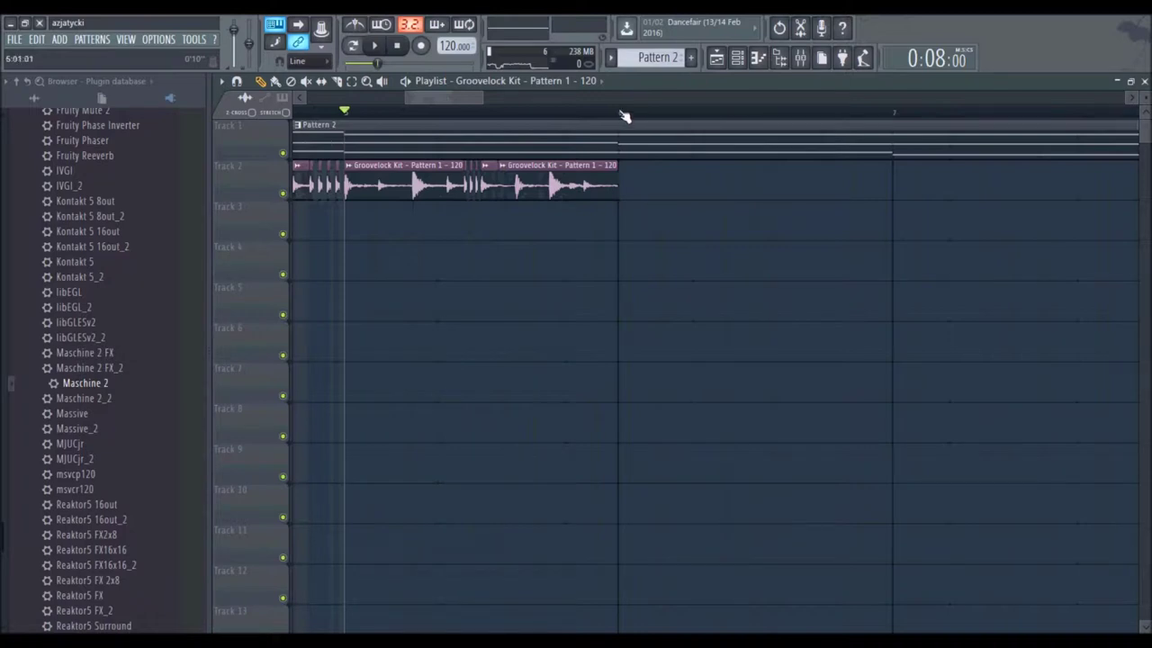
{"action": "scroll", "coordinate": [454, 99], "scroll_direction": "down", "scroll_amount": 2}
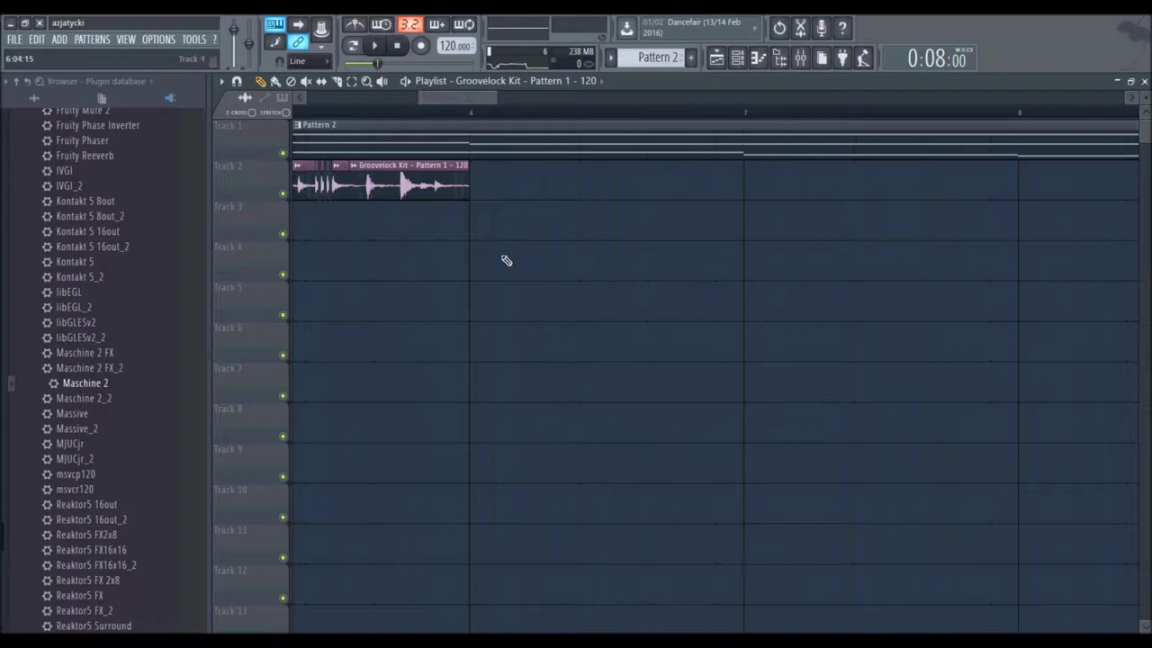
{"action": "scroll", "coordinate": [432, 117], "scroll_direction": "down", "scroll_amount": 6}
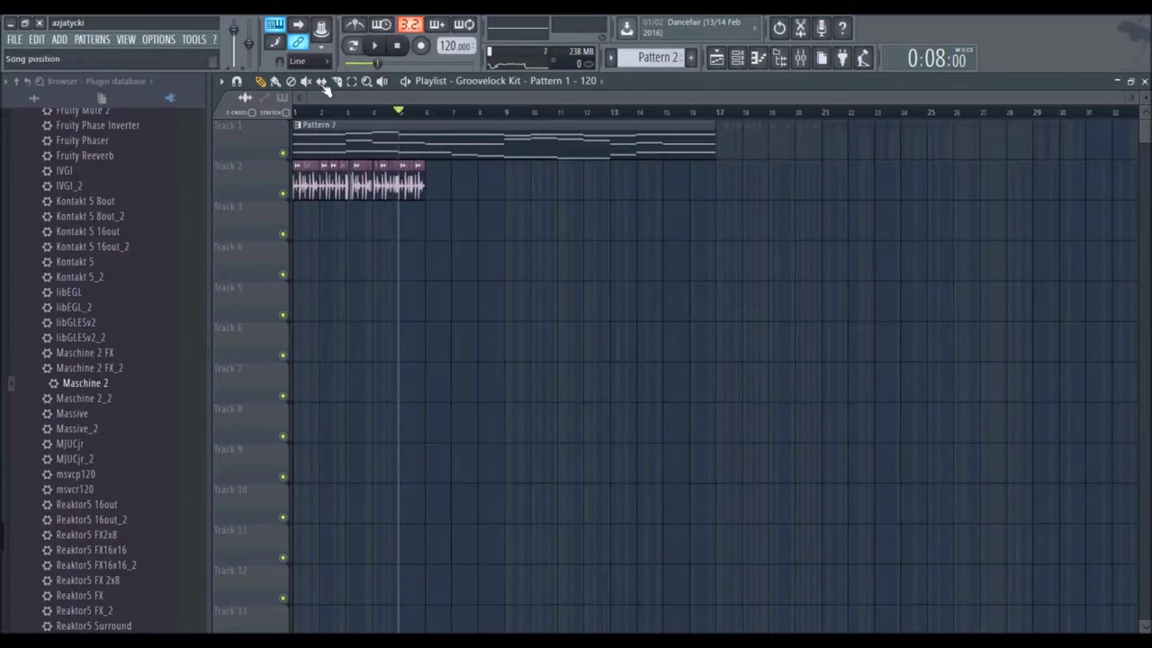
{"action": "scroll", "coordinate": [428, 114], "scroll_direction": "up", "scroll_amount": 8}
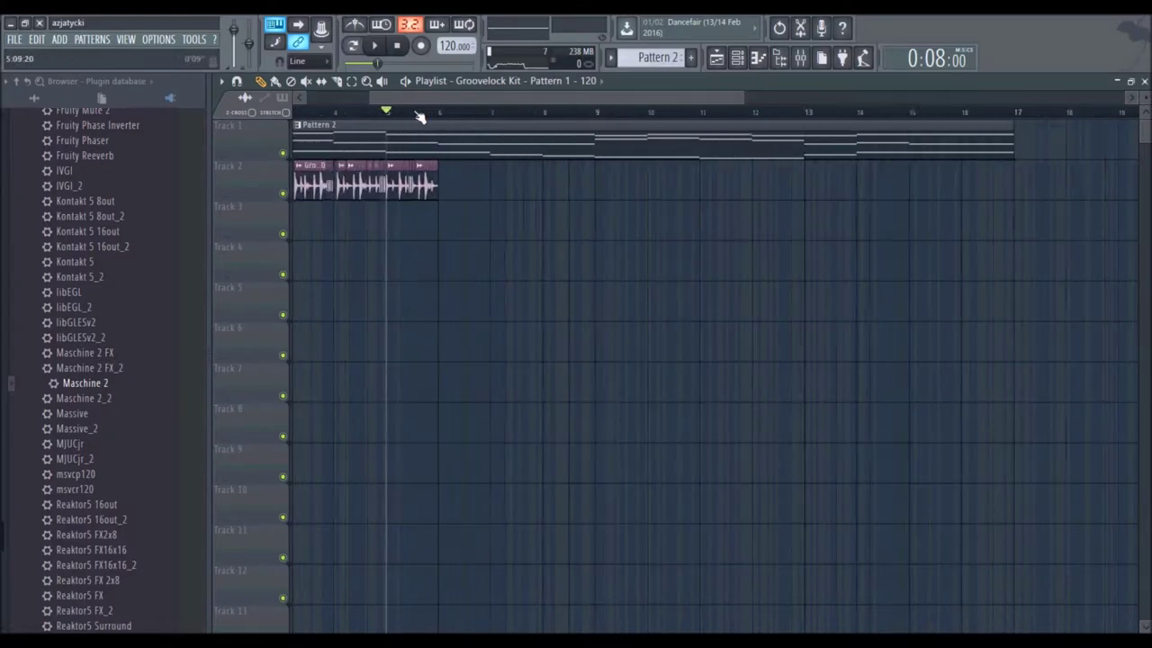
{"action": "scroll", "coordinate": [443, 100], "scroll_direction": "down", "scroll_amount": 5}
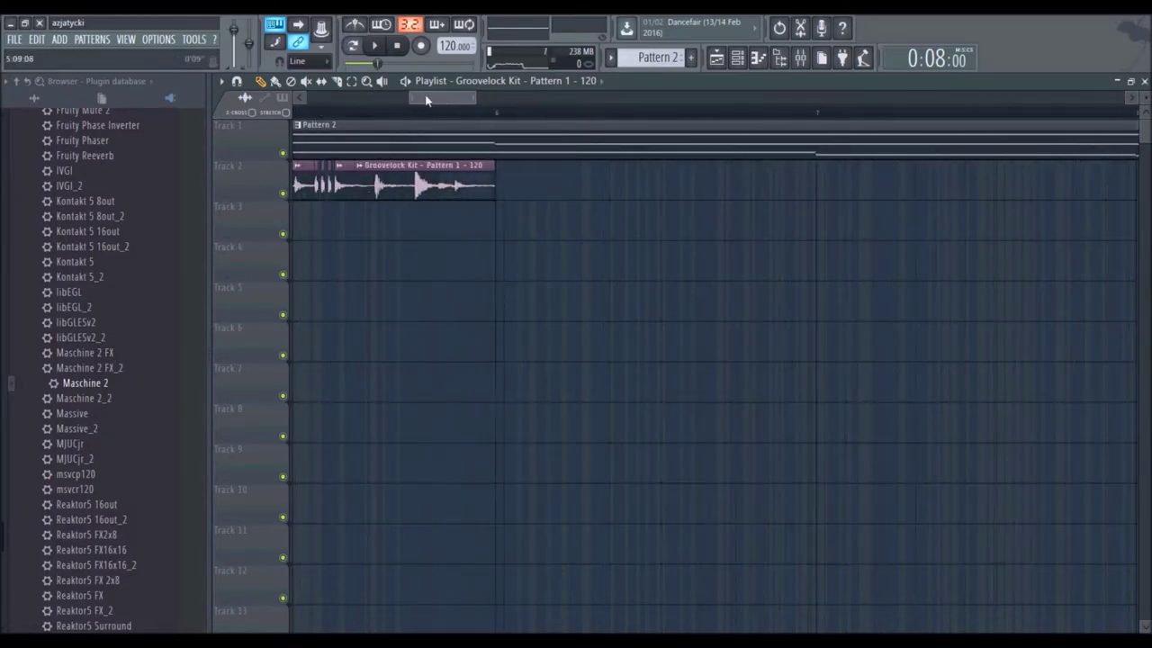
{"action": "scroll", "coordinate": [444, 99], "scroll_direction": "up", "scroll_amount": 6}
{"action": "scroll", "coordinate": [451, 114], "scroll_direction": "down", "scroll_amount": 5}
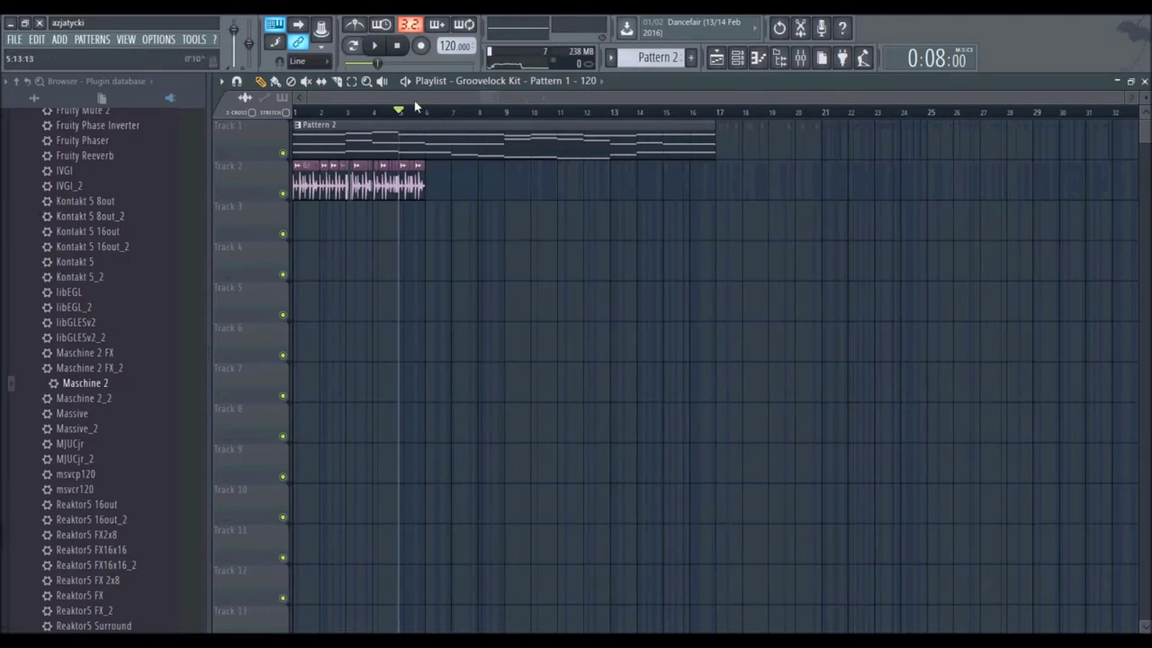
{"action": "scroll", "coordinate": [427, 120], "scroll_direction": "up", "scroll_amount": 8}
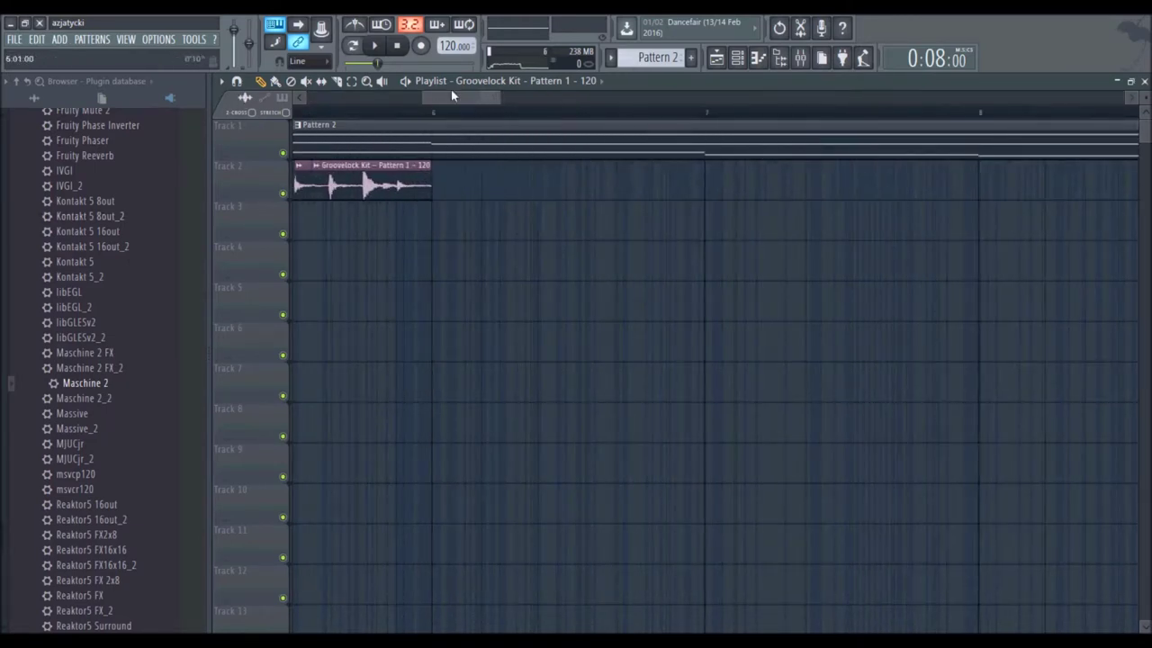
Step: Place a seven-step Groovelock Kit clip on Track 2 at 6:01 and trim its start so a six-step clip begins on the hit
{"action": "left_click_drag", "start_coordinate": [444, 96], "coordinate": [447, 98]}
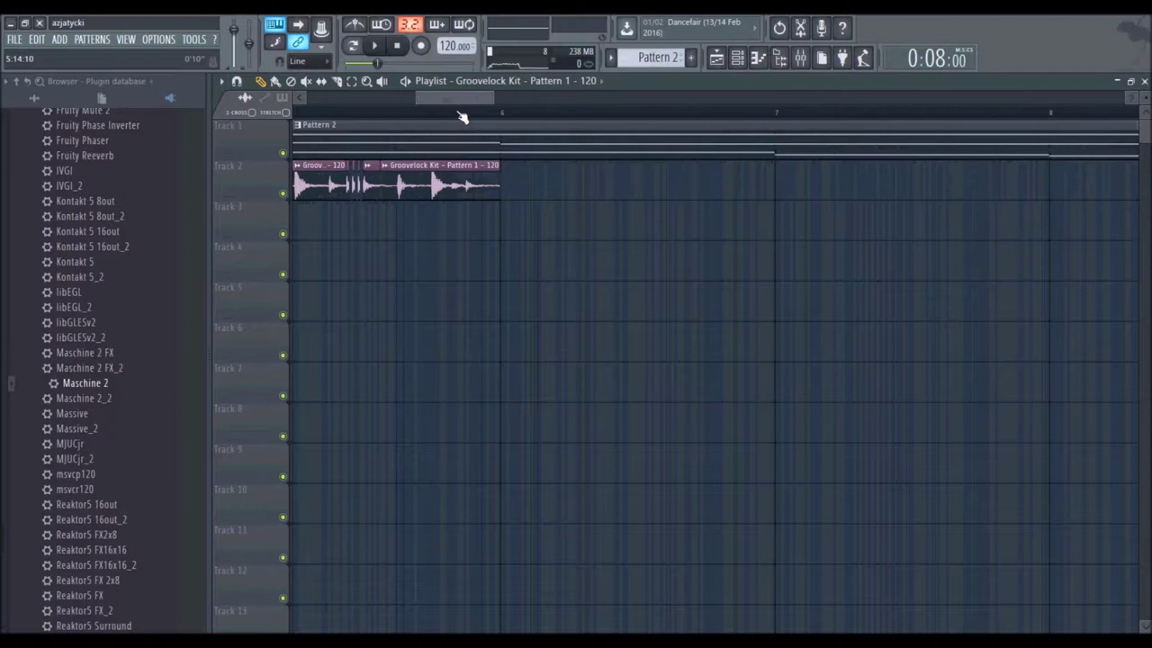
{"action": "left_click", "coordinate": [522, 185]}
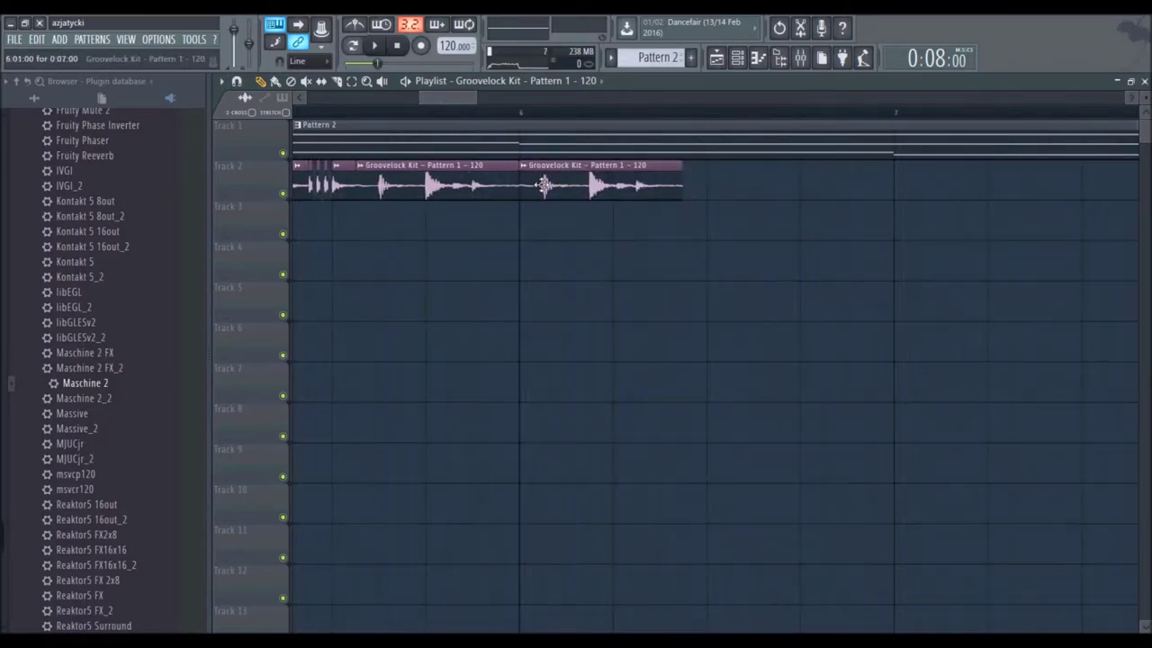
{"action": "mouse_move", "coordinate": [523, 180]}
{"action": "left_mouse_down"}
{"action": "mouse_move", "coordinate": [546, 184]}
{"action": "mouse_move", "coordinate": [534, 189]}
{"action": "left_mouse_up"}
Step: Replay the arrangement from the beginning to check the drum pattern through bars 5 and 6
{"action": "left_click", "coordinate": [477, 113]}
{"action": "left_click", "coordinate": [393, 46]}
{"action": "left_click", "coordinate": [375, 46]}
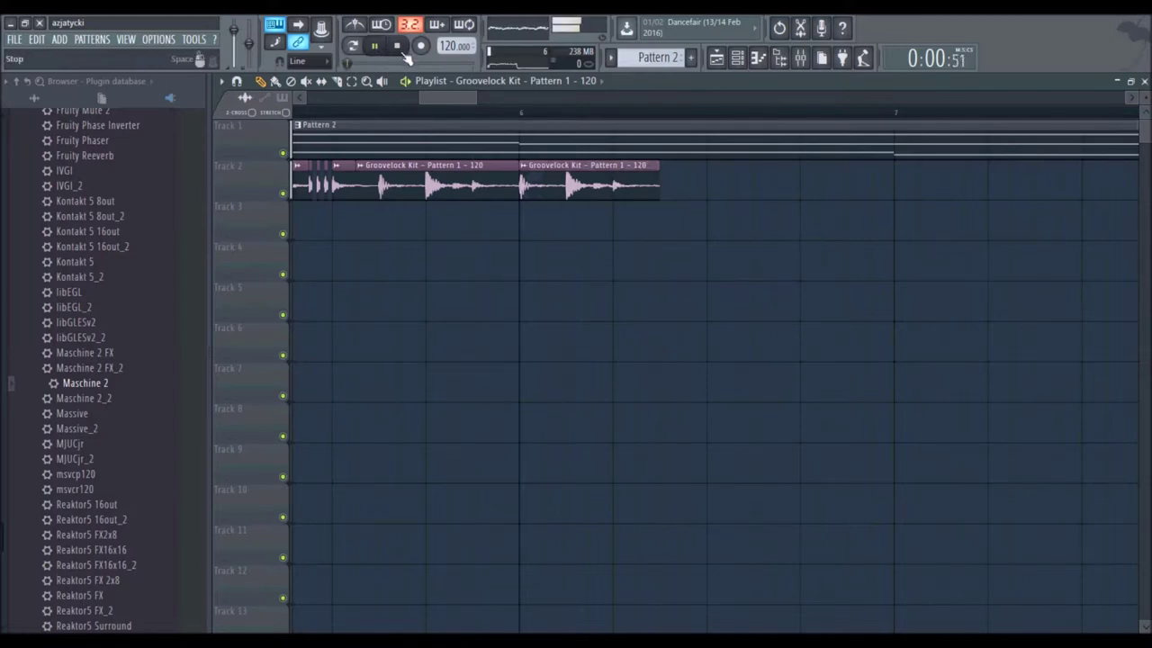
{"action": "scroll", "coordinate": [437, 101], "scroll_direction": "down", "scroll_amount": 4}
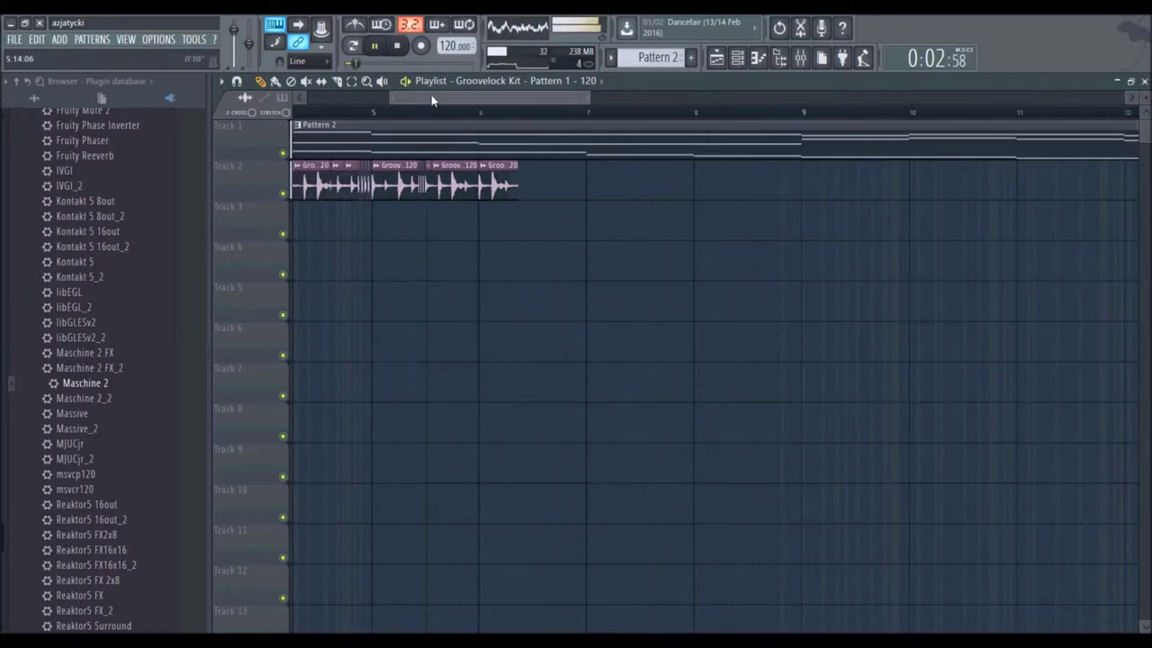
{"action": "scroll", "coordinate": [437, 116], "scroll_direction": "down", "scroll_amount": 5}
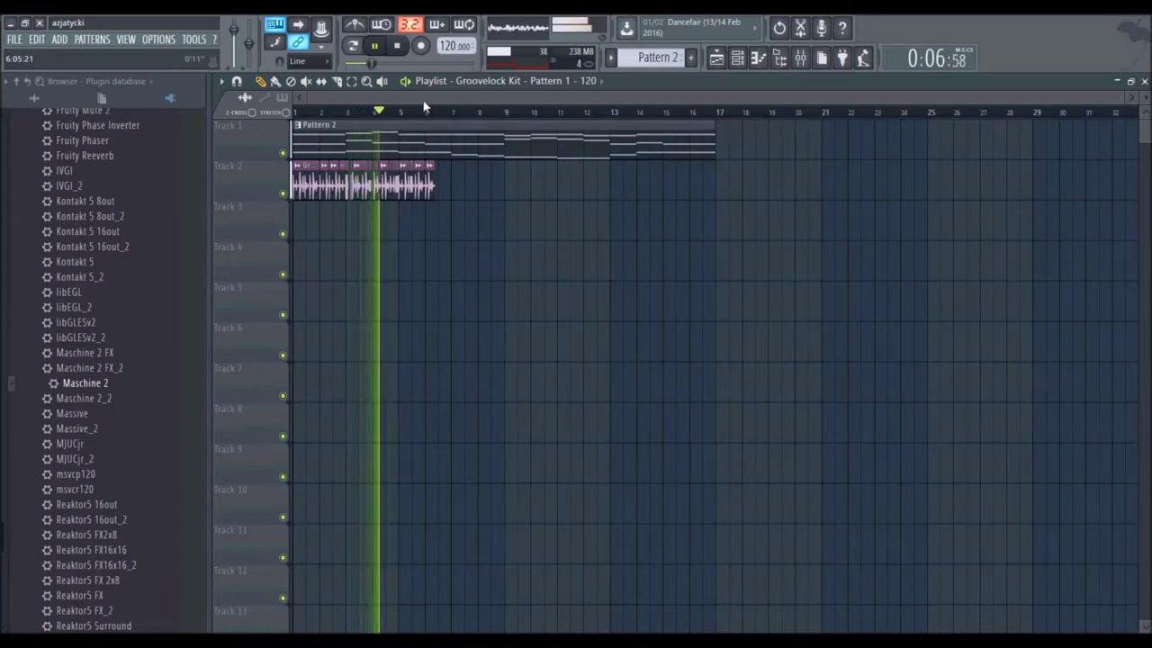
{"action": "scroll", "coordinate": [421, 106], "scroll_direction": "up", "scroll_amount": 3}
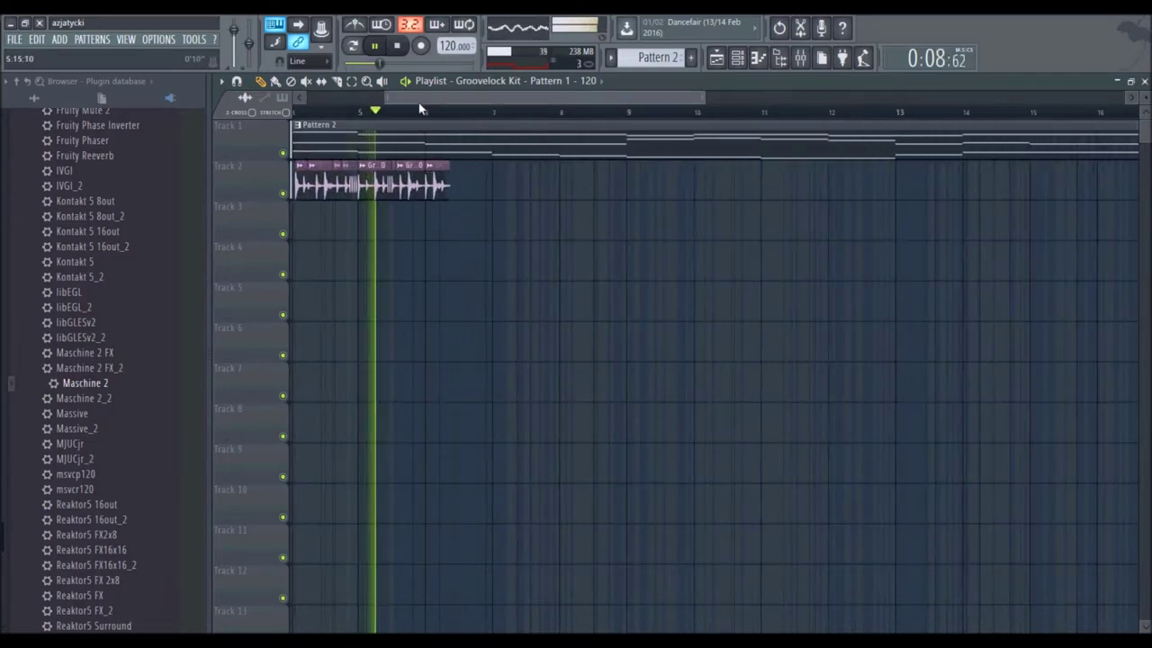
{"action": "scroll", "coordinate": [432, 108], "scroll_direction": "up", "scroll_amount": 2}
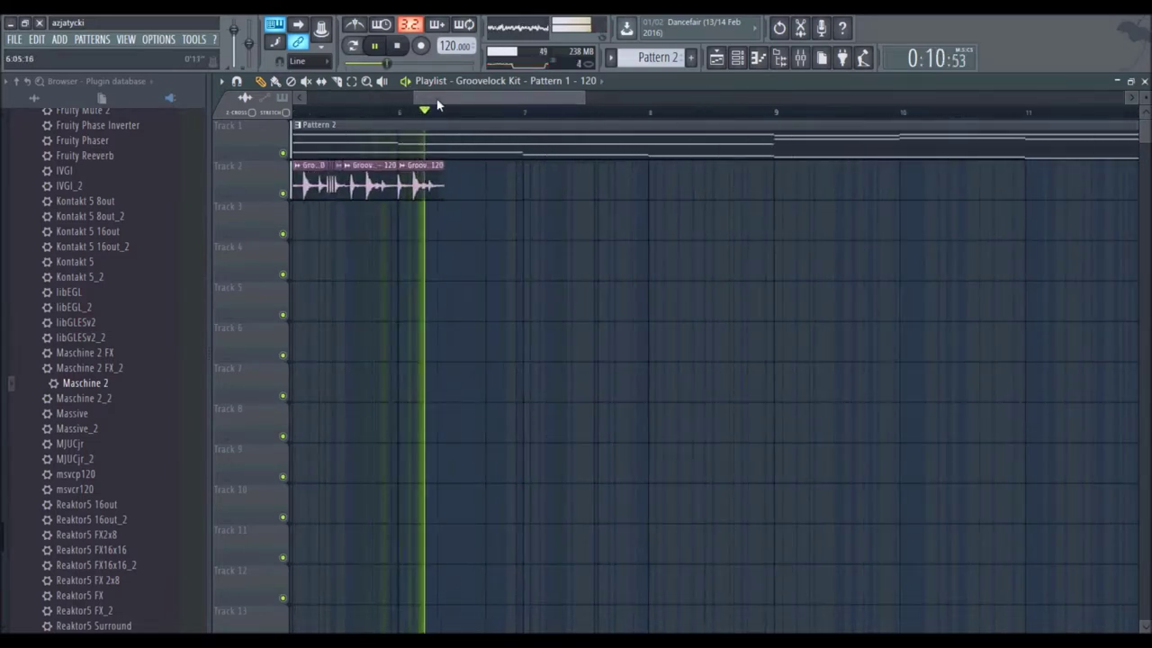
Step: Stop playback and place a six-step Groovelock Kit clip at 6:07 on Track 2, followed by one-step pieces at 6:13 and 6:14
{"action": "key", "text": "space"}
{"action": "scroll", "coordinate": [437, 113], "scroll_direction": "up", "scroll_amount": 2}
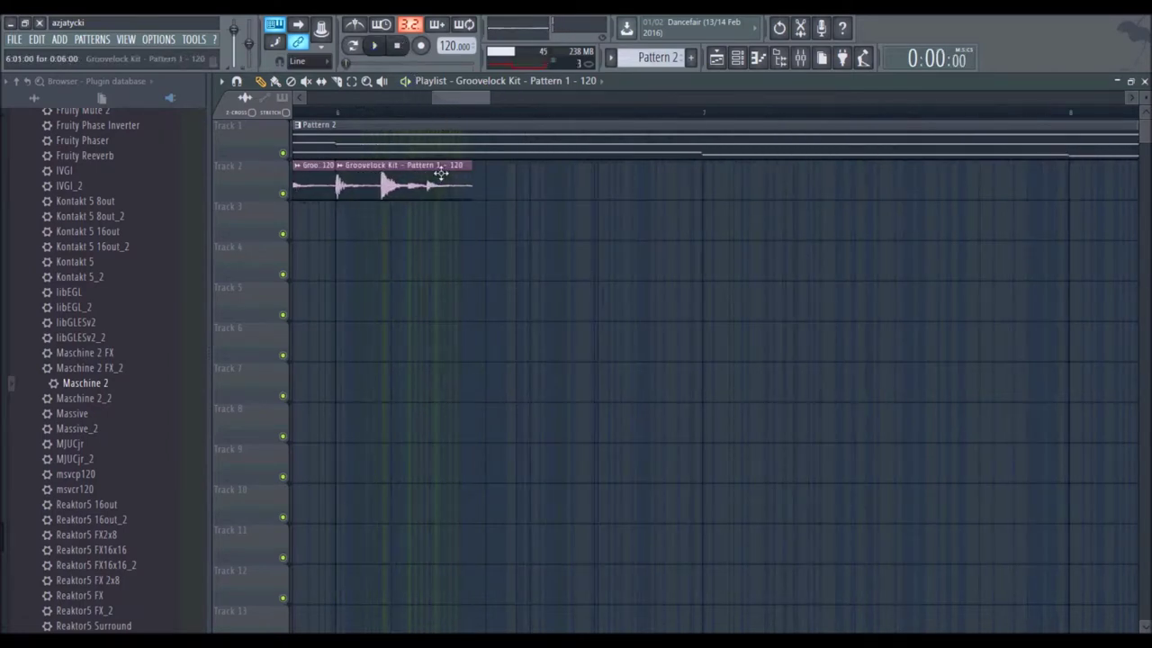
{"action": "left_click", "coordinate": [475, 185]}
{"action": "left_click", "coordinate": [641, 186]}
{"action": "left_click_drag", "start_coordinate": [699, 186], "coordinate": [627, 187]}
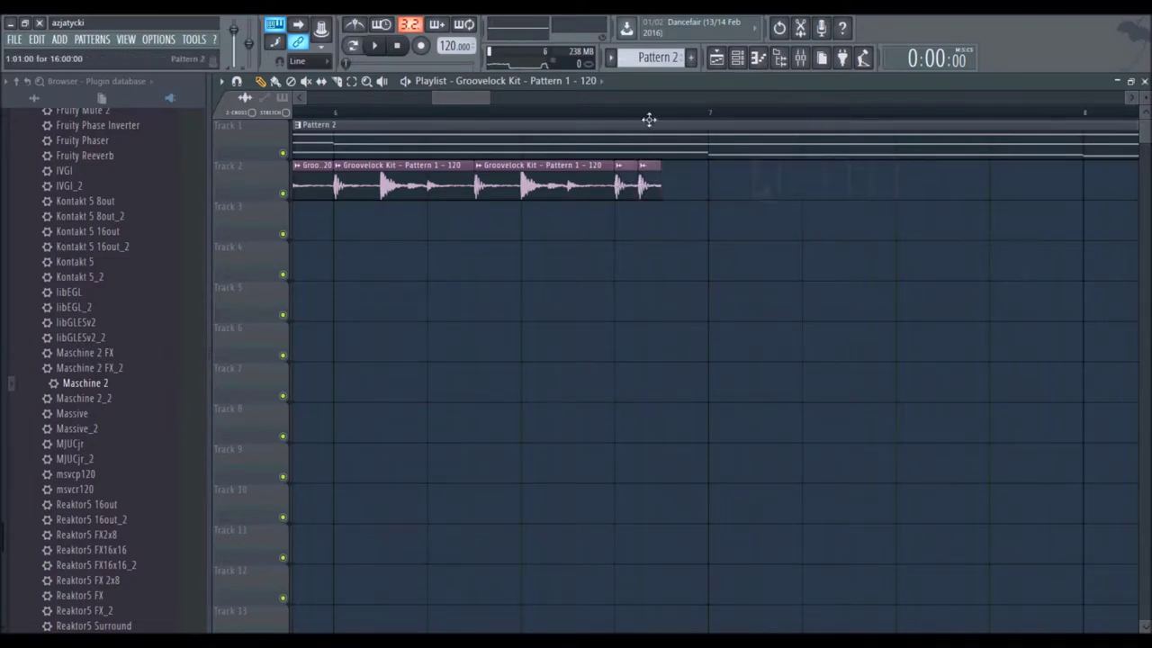
Step: Set the playlist snap to 1/2 step and turn the pieces at 6:13 into a stutter of three half-step hits
{"action": "scroll", "coordinate": [638, 115], "scroll_direction": "up", "scroll_amount": 3}
{"action": "left_click", "coordinate": [236, 81]}
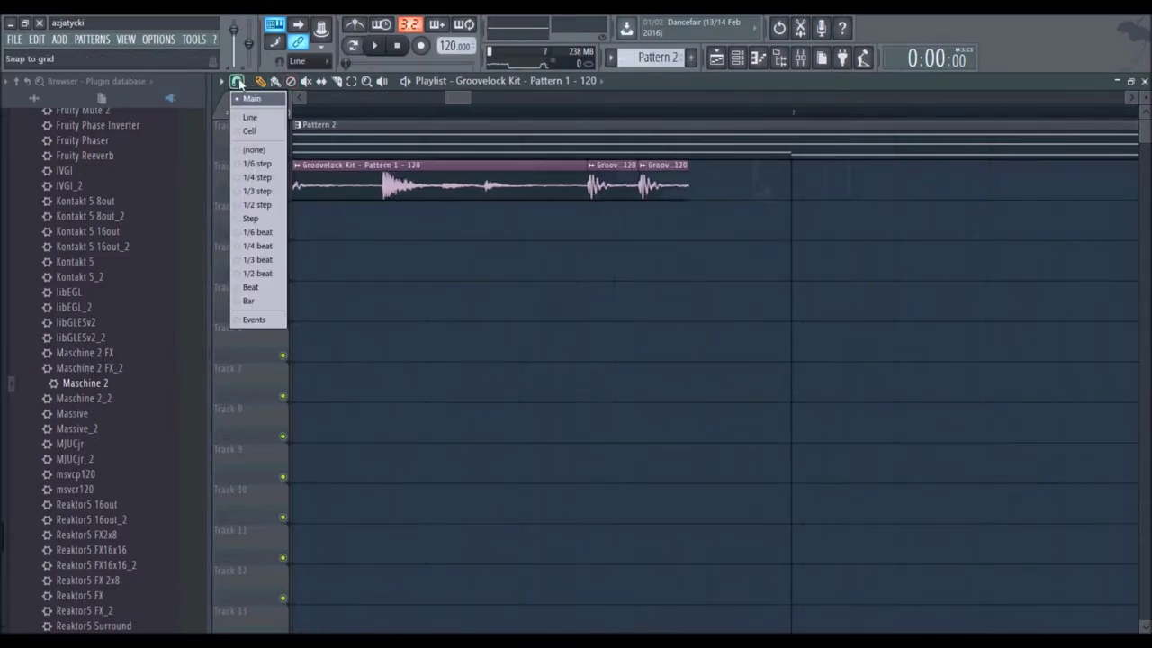
{"action": "left_click", "coordinate": [258, 204]}
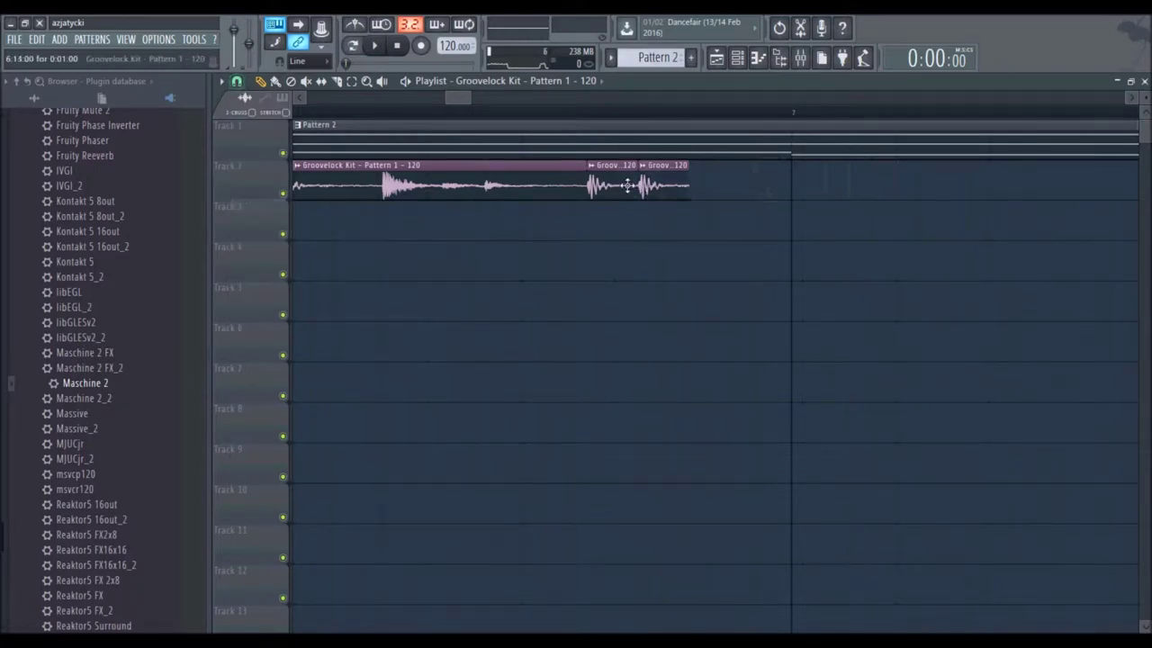
{"action": "left_click_drag", "start_coordinate": [612, 183], "coordinate": [641, 188]}
Step: Add a Groovelock Kit clip at 6:14:12 on Track 2, starting on the louder hit and trimmed to half a step
{"action": "left_click", "coordinate": [681, 223]}
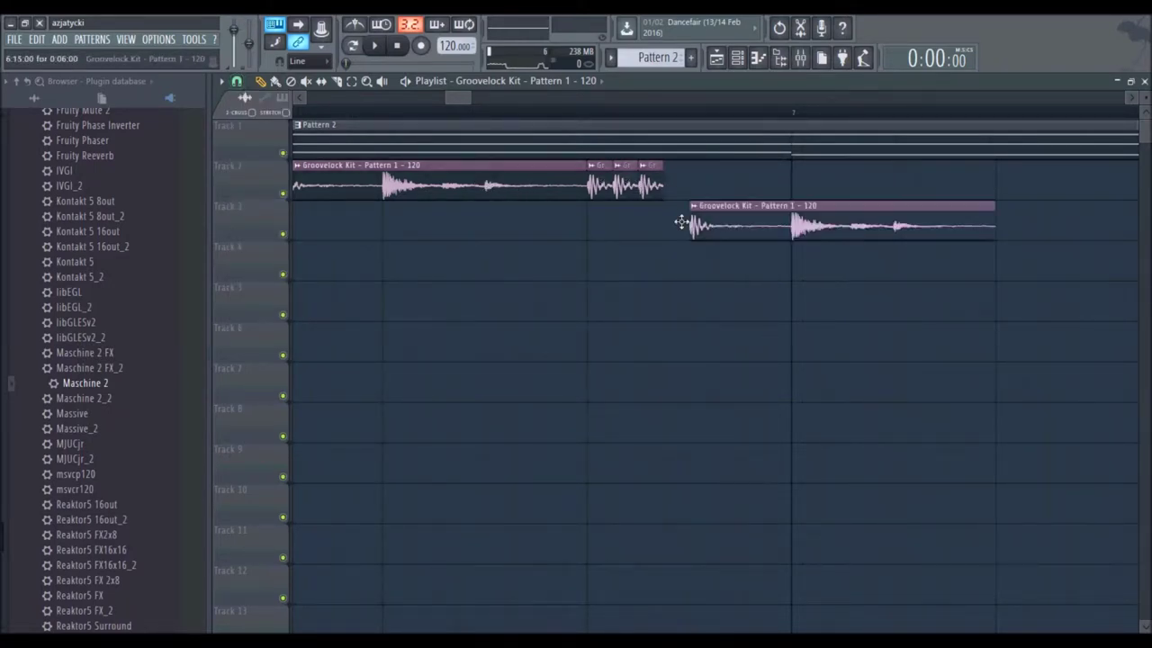
{"action": "left_click_drag", "start_coordinate": [689, 226], "coordinate": [688, 184]}
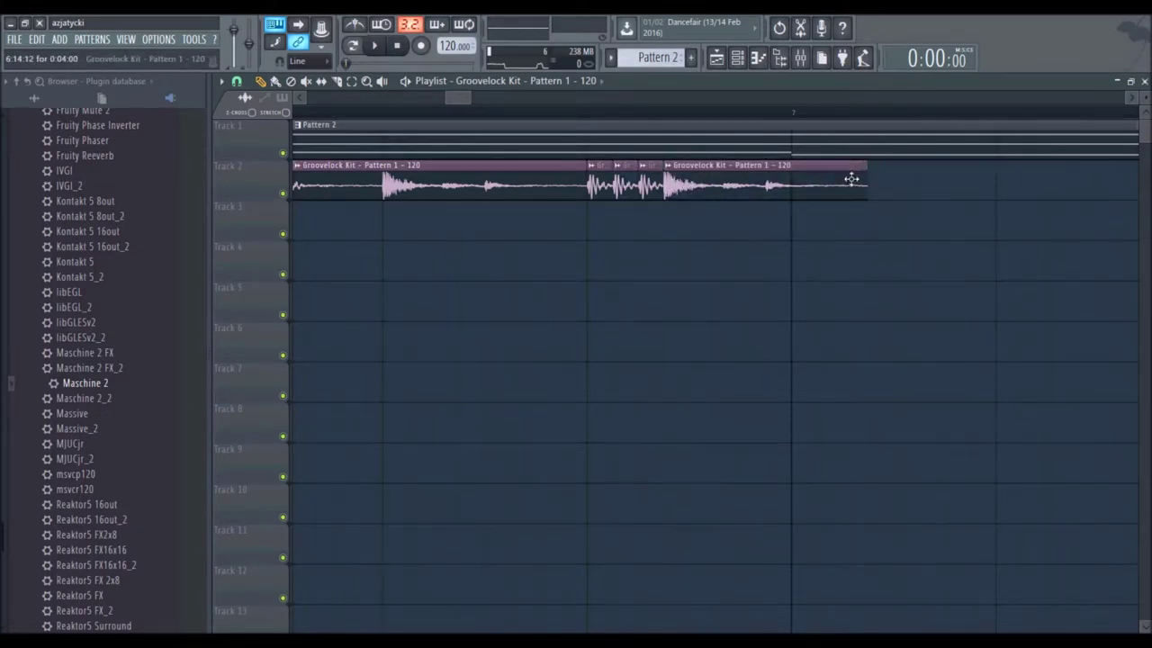
{"action": "left_click_drag", "start_coordinate": [869, 185], "coordinate": [677, 192]}
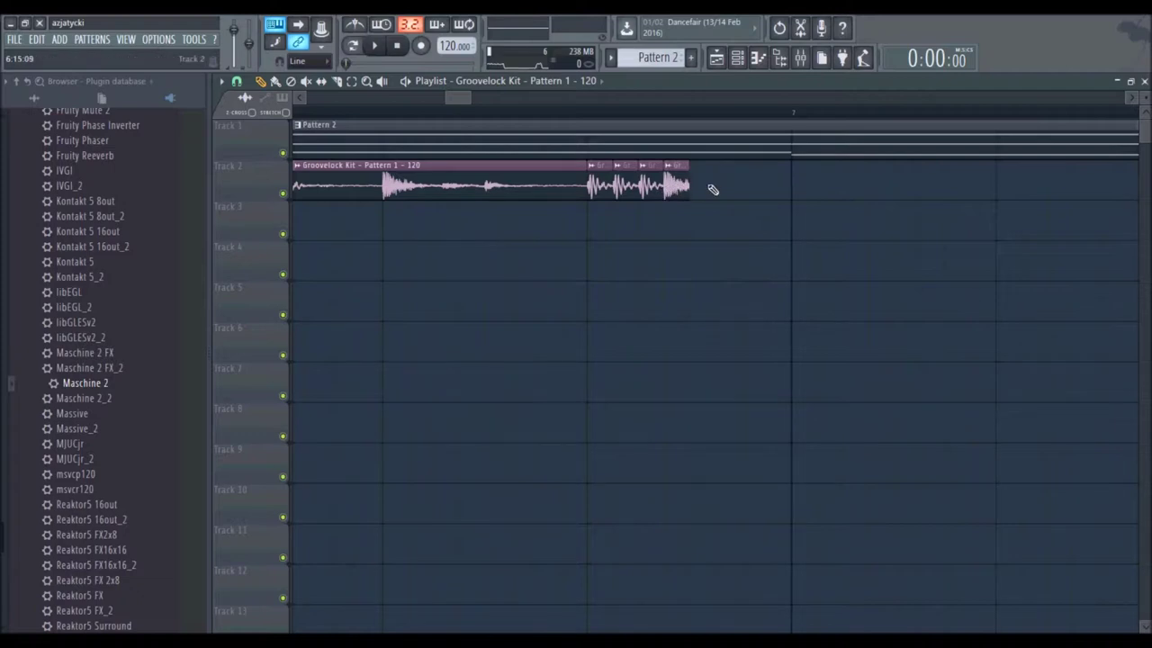
Step: Place half-step pieces of the quieter hit on Track 2 from 6:15:12 to the end of bar 6
{"action": "left_click", "coordinate": [712, 190]}
{"action": "mouse_move", "coordinate": [720, 186]}
{"action": "left_mouse_down"}
{"action": "mouse_move", "coordinate": [765, 186]}
{"action": "mouse_move", "coordinate": [732, 184]}
{"action": "left_mouse_up"}
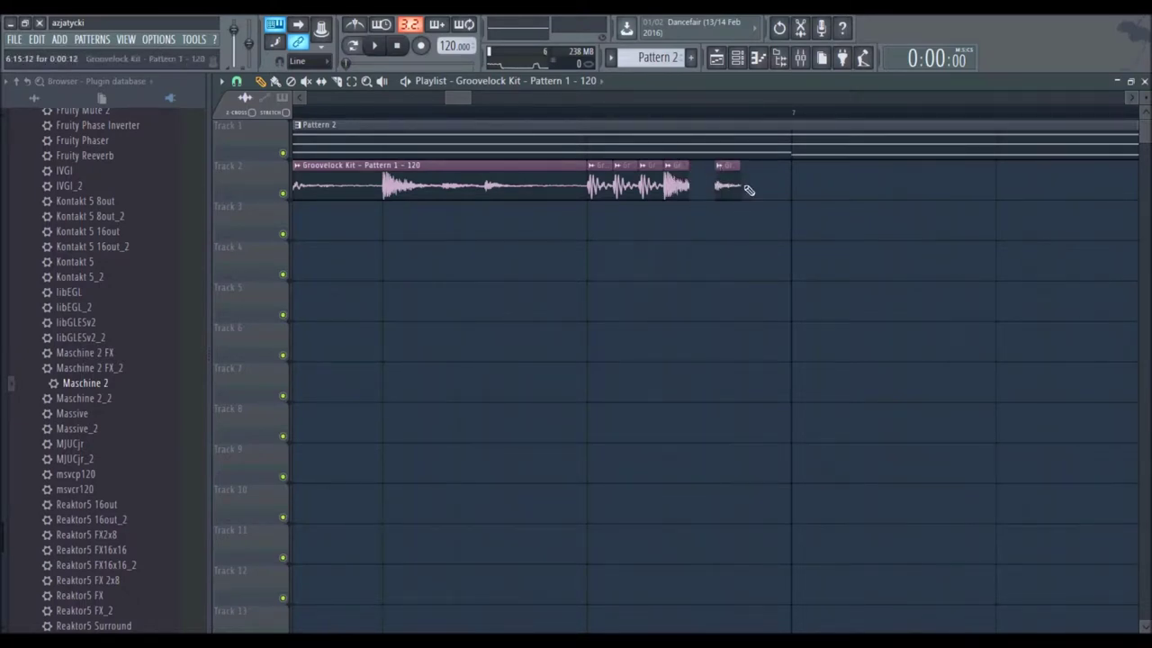
{"action": "scroll", "coordinate": [750, 109], "scroll_direction": "left", "scroll_amount": 3}
{"action": "left_click_drag", "start_coordinate": [432, 102], "coordinate": [313, 106]}
Step: Set the snap to 1/3 step and replace the quiet half-step pieces before bar 7 with 0:00:04-long pieces spaced a third of a step apart
{"action": "left_click", "coordinate": [221, 81]}
{"action": "left_click", "coordinate": [236, 82]}
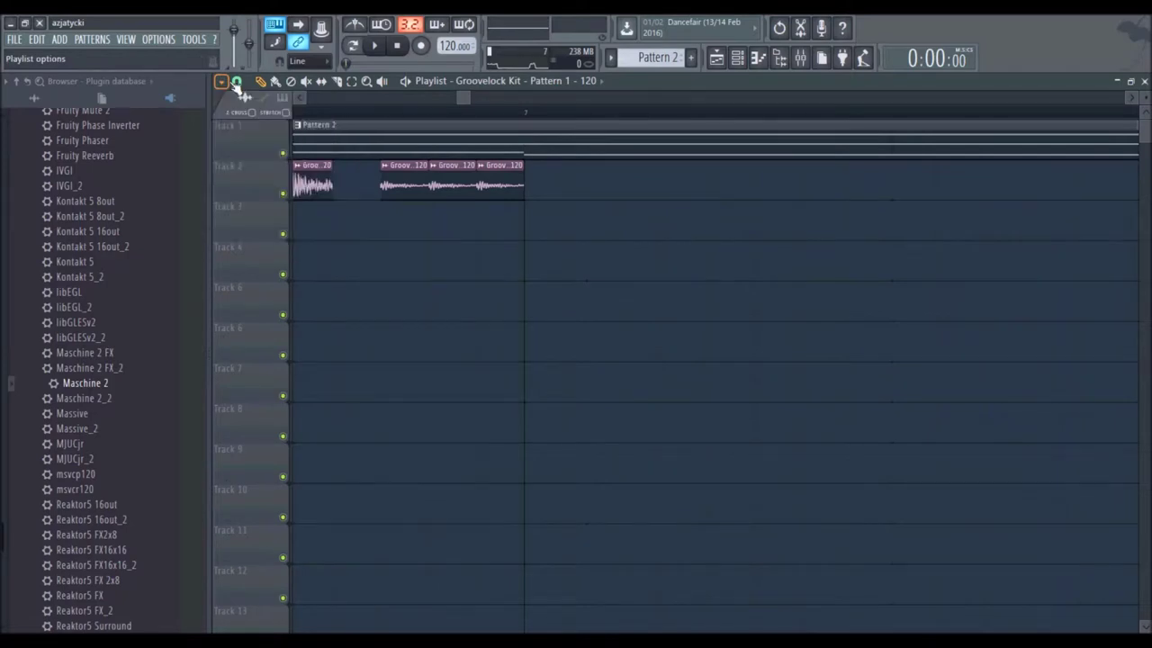
{"action": "left_click", "coordinate": [236, 82]}
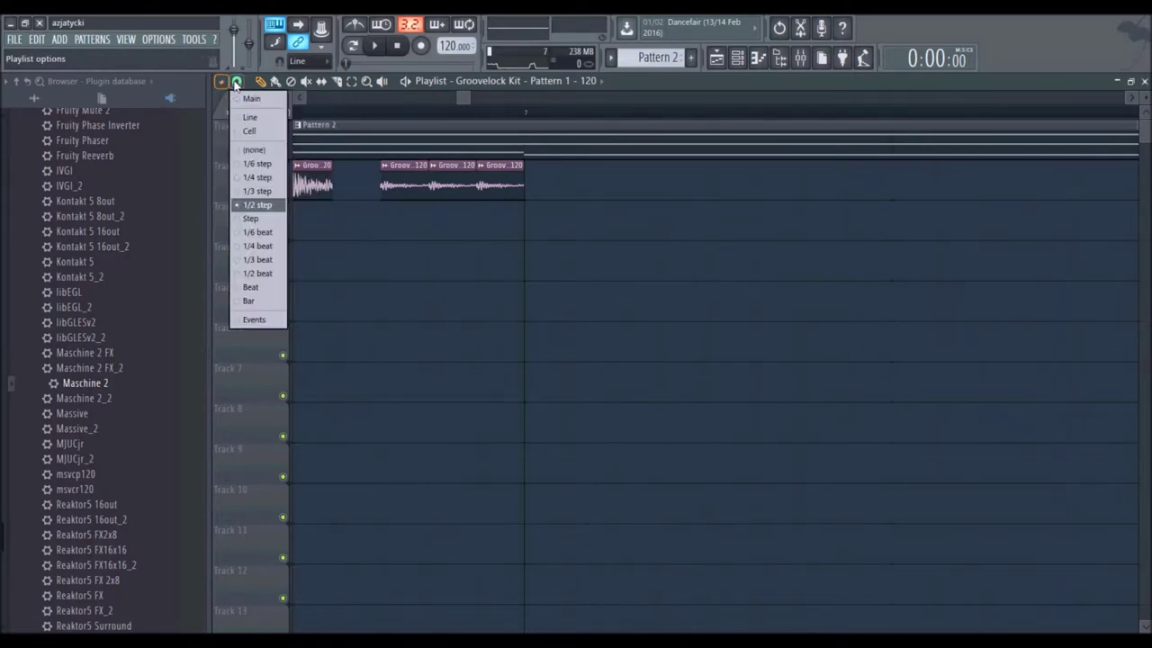
{"action": "left_click", "coordinate": [258, 192]}
{"action": "right_click", "coordinate": [409, 187]}
{"action": "left_click", "coordinate": [402, 185]}
{"action": "right_click", "coordinate": [445, 185]}
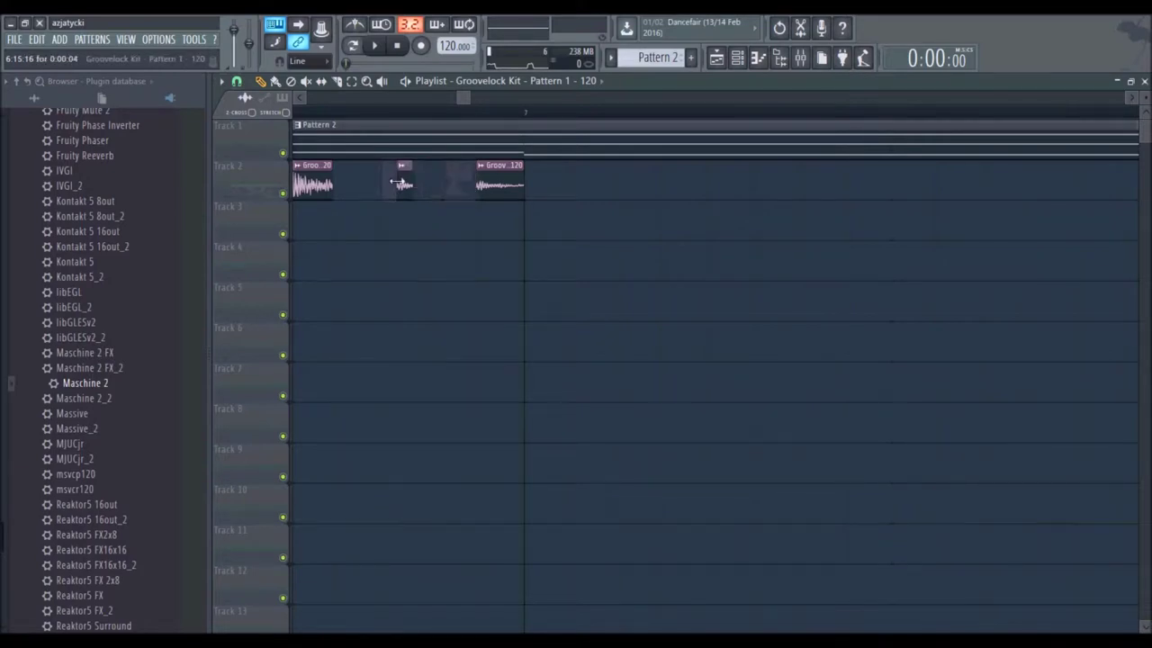
{"action": "left_click", "coordinate": [429, 188]}
{"action": "right_click", "coordinate": [483, 188]}
{"action": "left_click", "coordinate": [472, 179]}
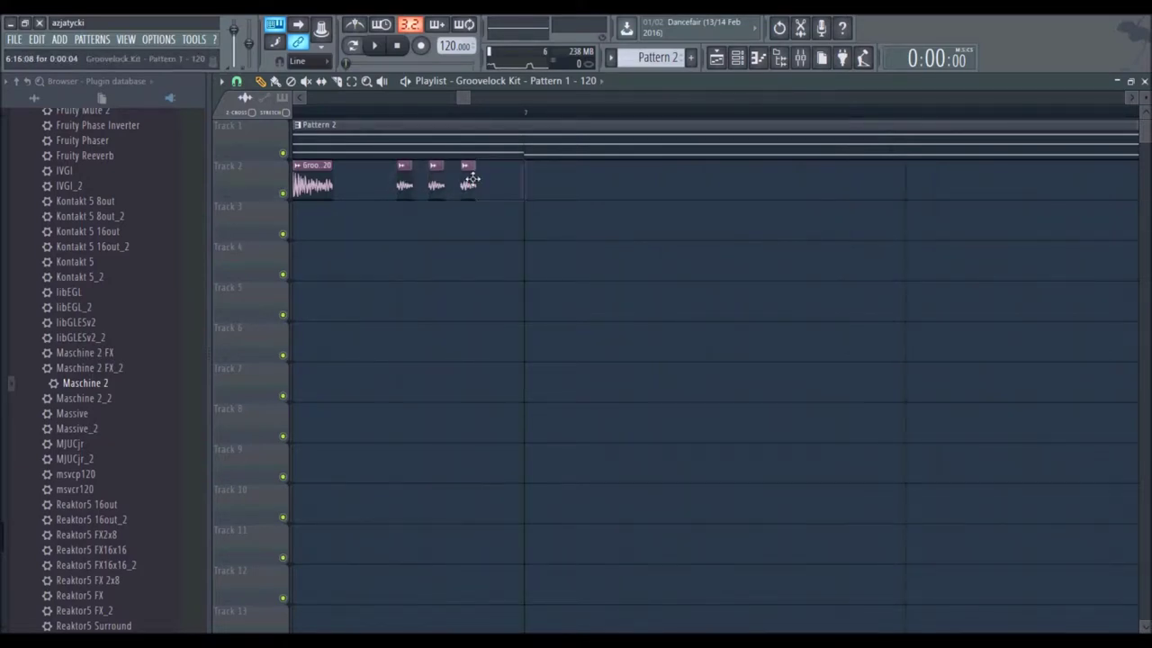
Step: Play the arrangement from just before bar 6 to check the stutter fill
{"action": "left_click_drag", "start_coordinate": [302, 113], "coordinate": [291, 114]}
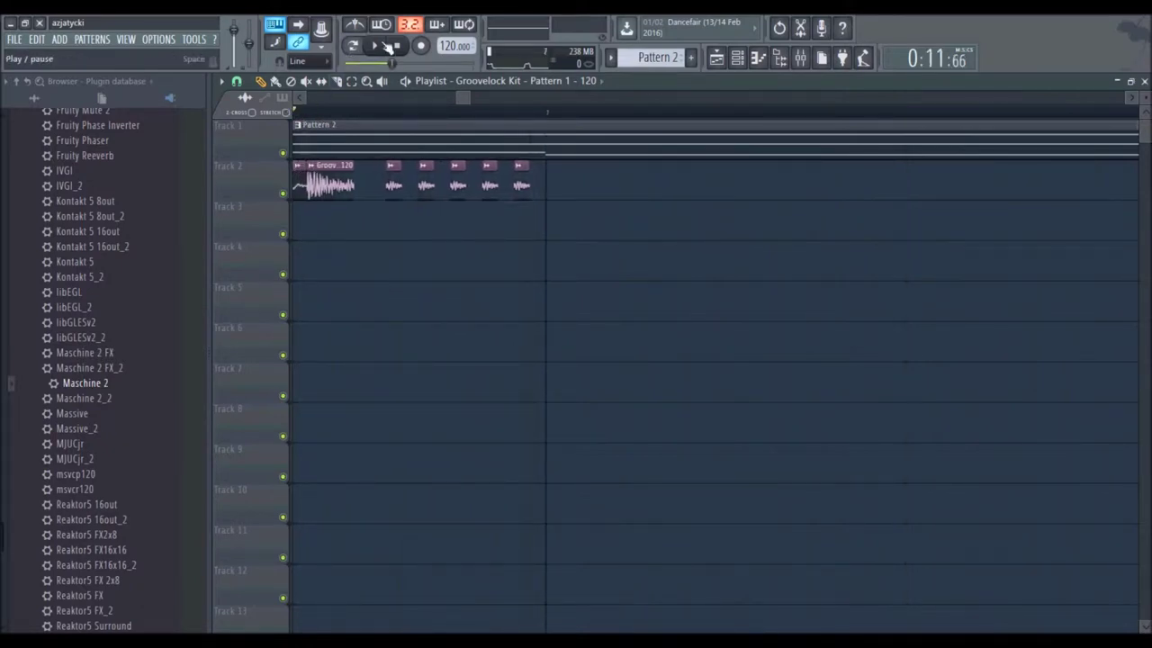
{"action": "key", "text": "space"}
{"action": "left_click_drag", "start_coordinate": [304, 114], "coordinate": [290, 115]}
{"action": "scroll", "coordinate": [432, 115], "scroll_direction": "down", "scroll_amount": 3}
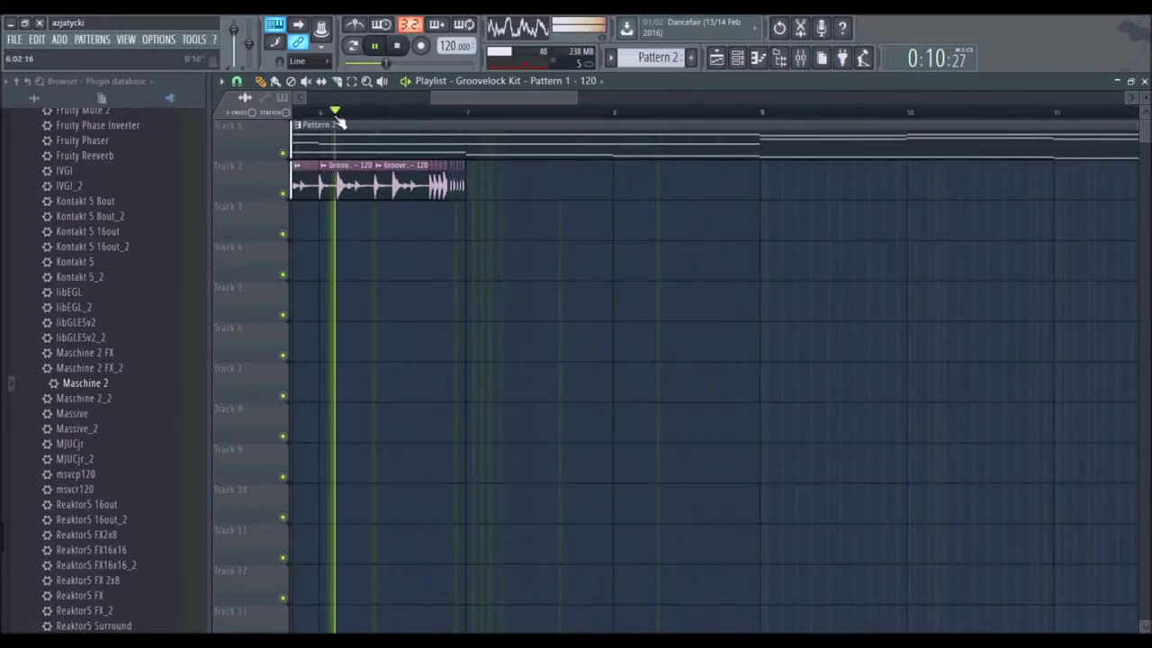
Step: Set the playlist snap back to Main and place a 15-step Groovelock Kit clip at 7:01 on Track 2
{"action": "left_click", "coordinate": [238, 82]}
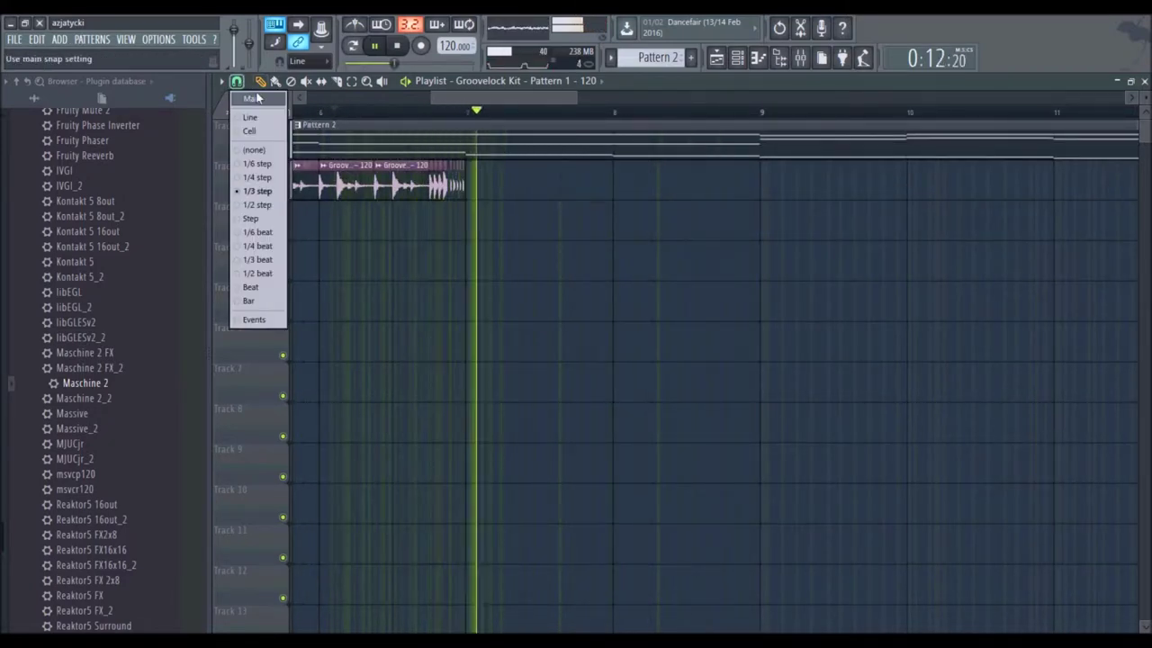
{"action": "scroll", "coordinate": [430, 119], "scroll_direction": "up", "scroll_amount": 5}
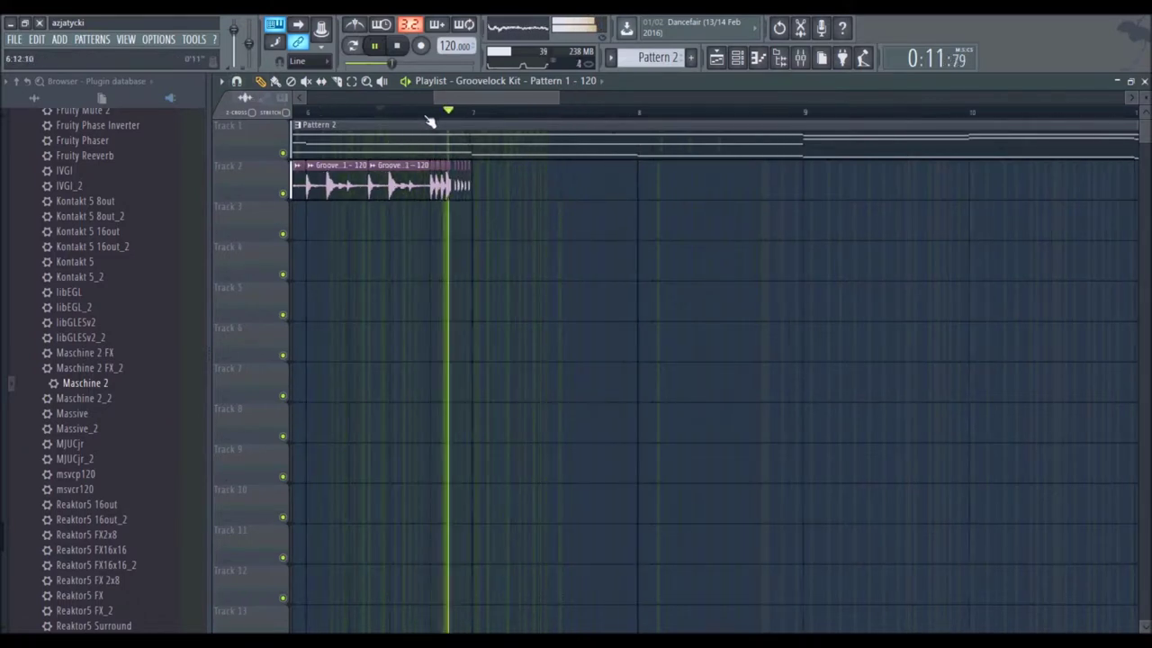
{"action": "scroll", "coordinate": [463, 118], "scroll_direction": "down", "scroll_amount": 6}
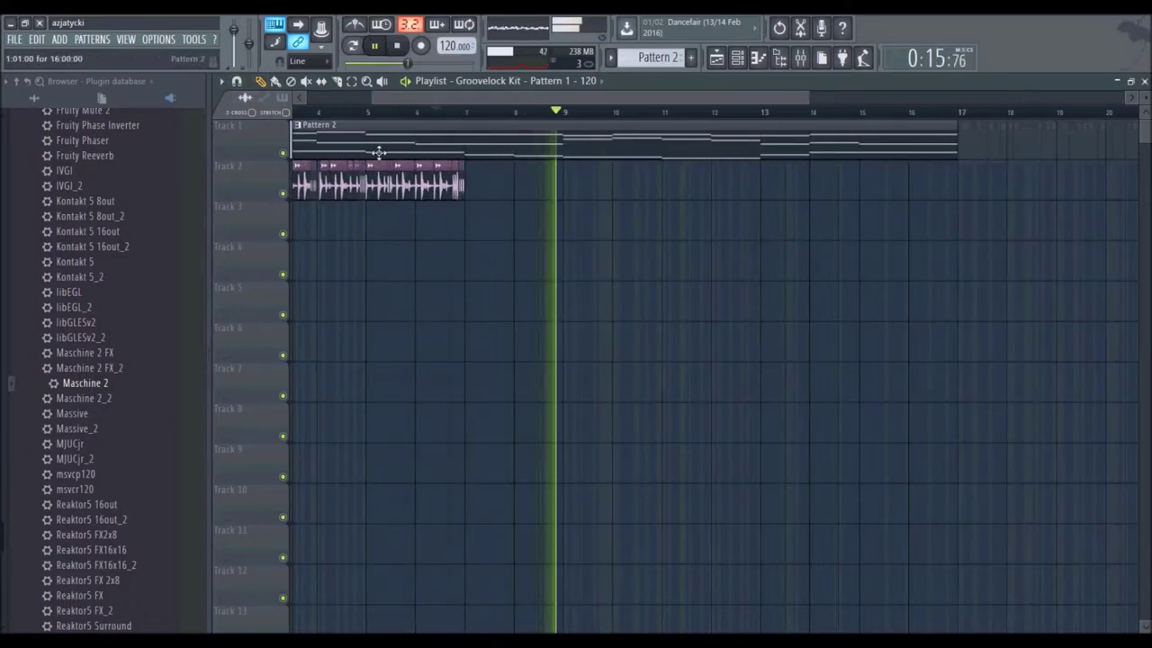
{"action": "left_click_drag", "start_coordinate": [466, 185], "coordinate": [519, 182]}
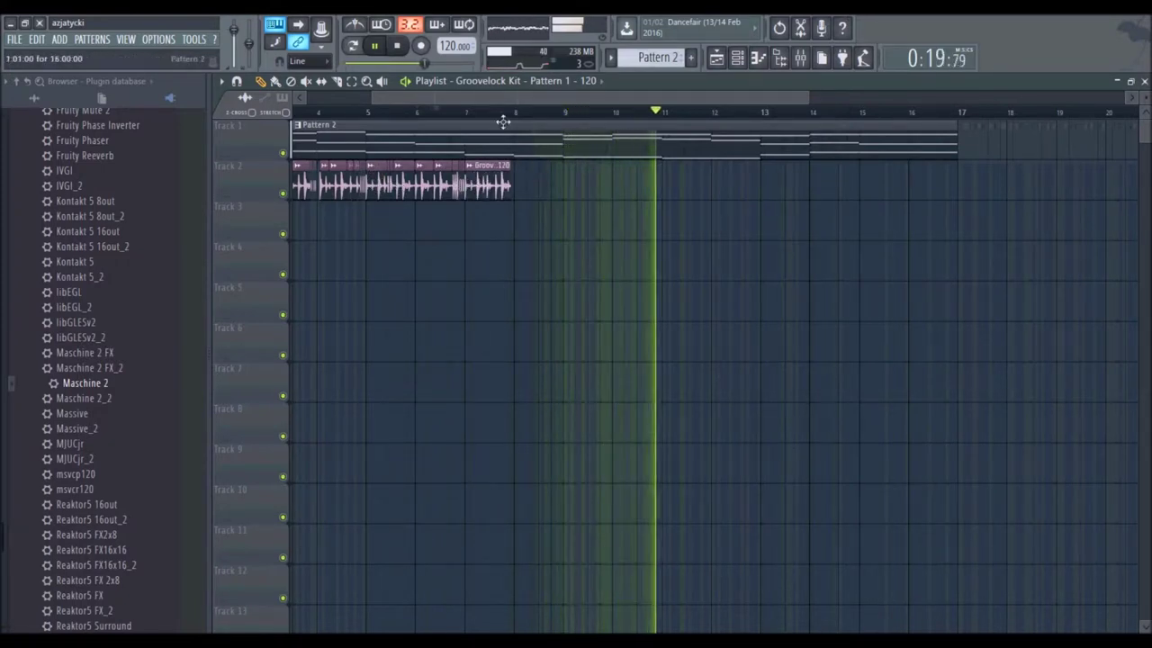
Step: Stop playback, set the song position to bar 7, and shorten the clip at 7:01 to six steps
{"action": "scroll", "coordinate": [506, 120], "scroll_direction": "up", "scroll_amount": 5}
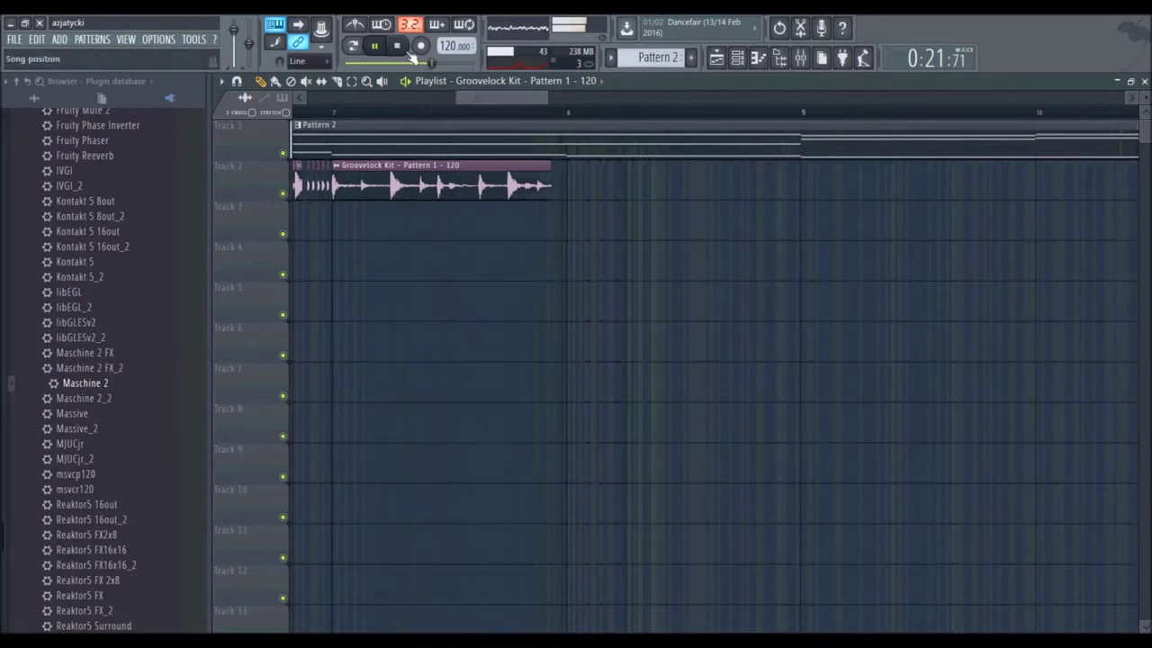
{"action": "key", "text": "space"}
{"action": "left_click", "coordinate": [334, 113]}
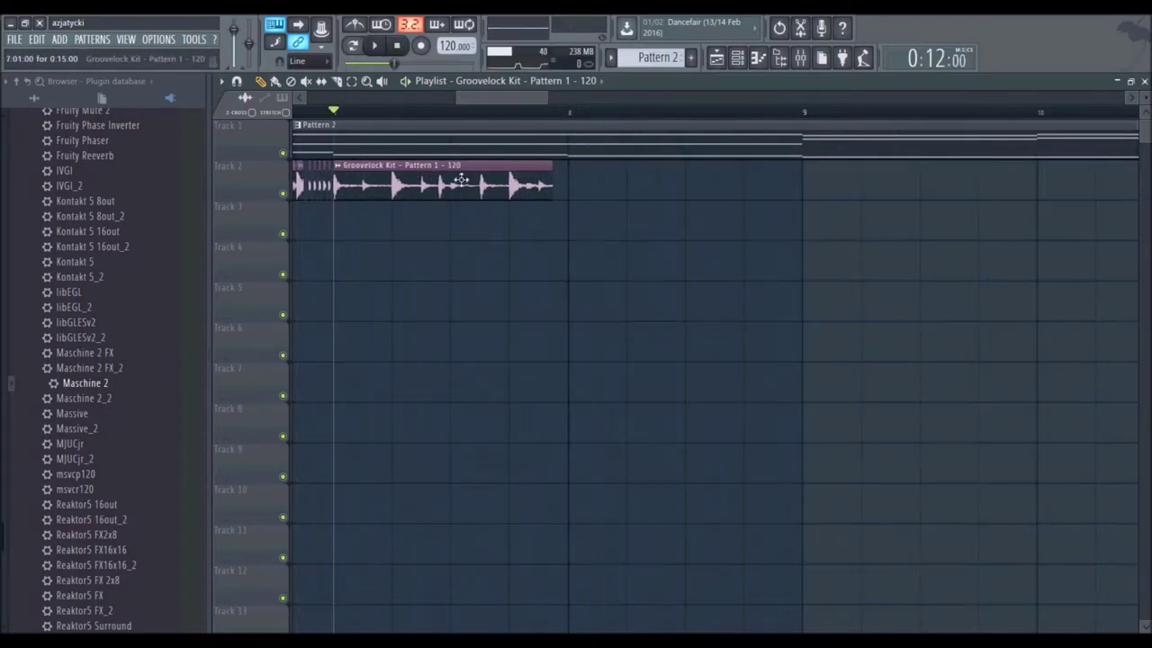
{"action": "left_click_drag", "start_coordinate": [542, 185], "coordinate": [423, 182]}
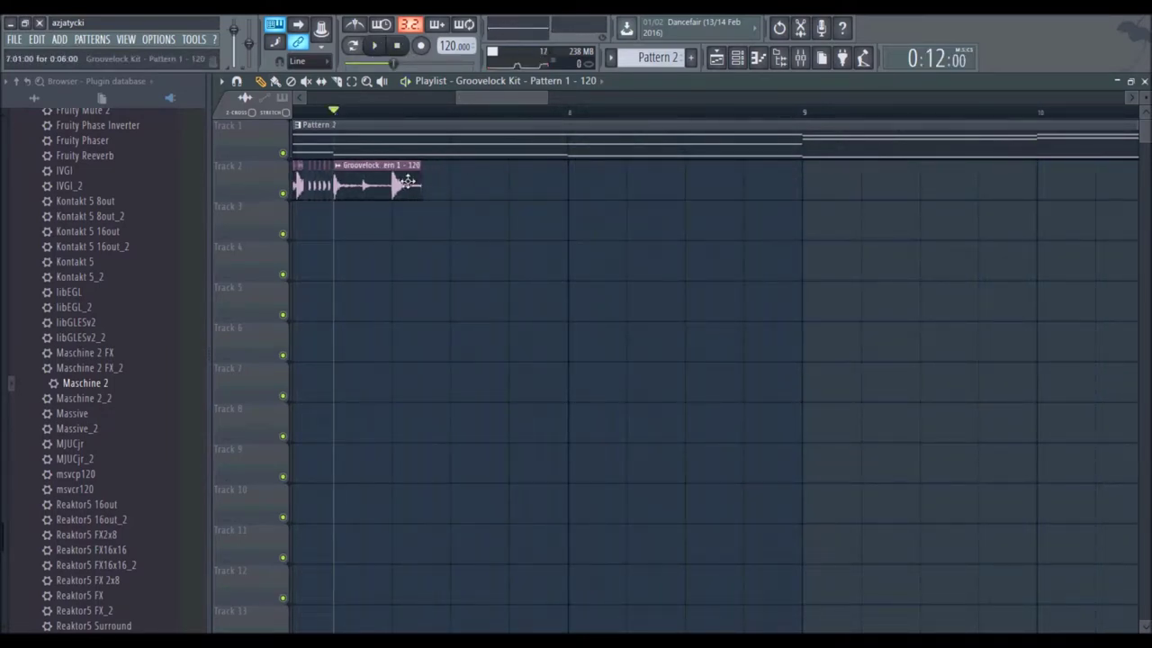
Step: Place another six-step clip at 7:07 and overlay its last step with a one-step hit at 7:12
{"action": "left_click", "coordinate": [439, 187]}
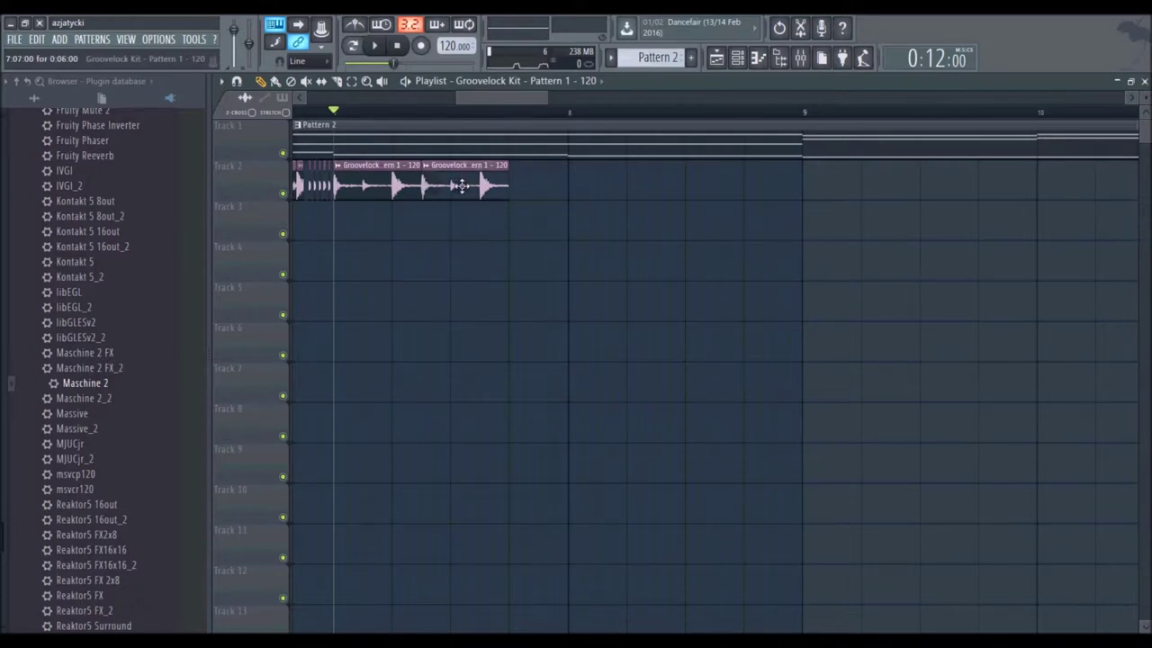
{"action": "left_click", "coordinate": [482, 209]}
{"action": "left_click_drag", "start_coordinate": [480, 223], "coordinate": [538, 227]}
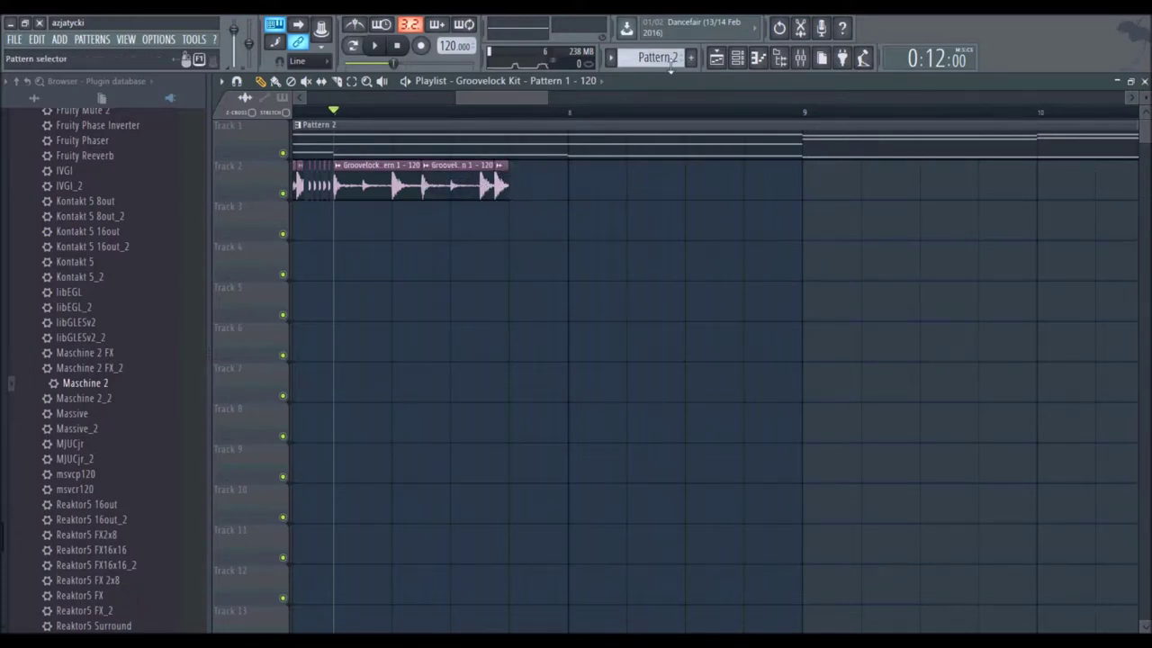
Step: Clone the Groovelock Kit audio channel and enable Reverse on the cloned channel
{"action": "left_click", "coordinate": [737, 57]}
{"action": "right_click", "coordinate": [483, 338]}
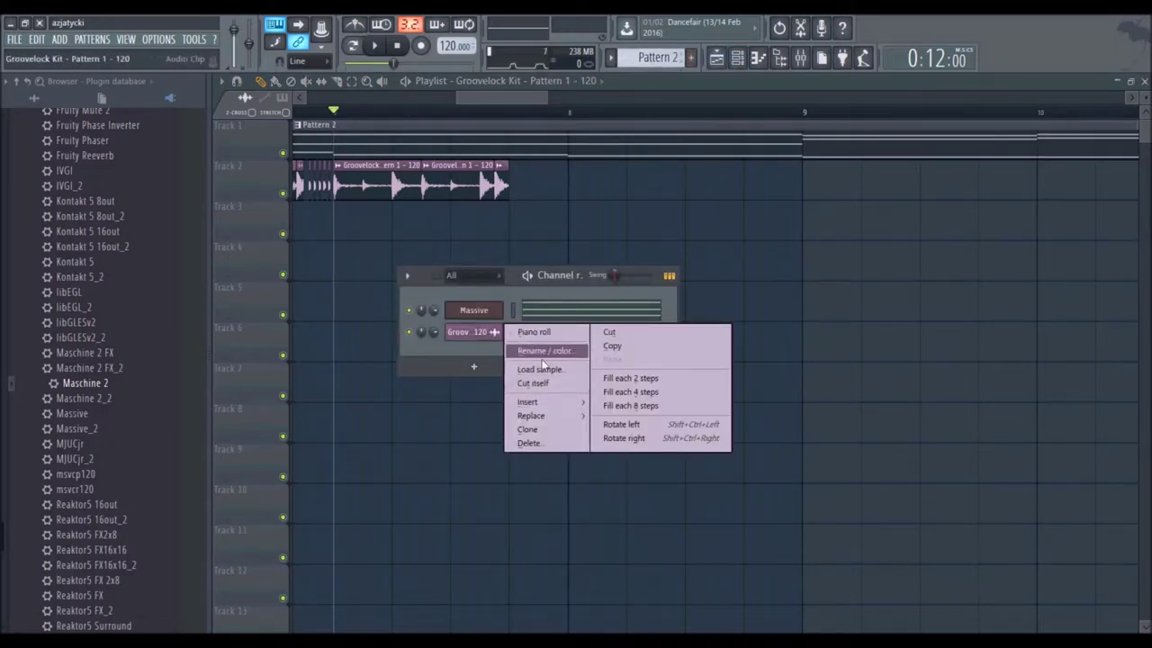
{"action": "left_click", "coordinate": [542, 434]}
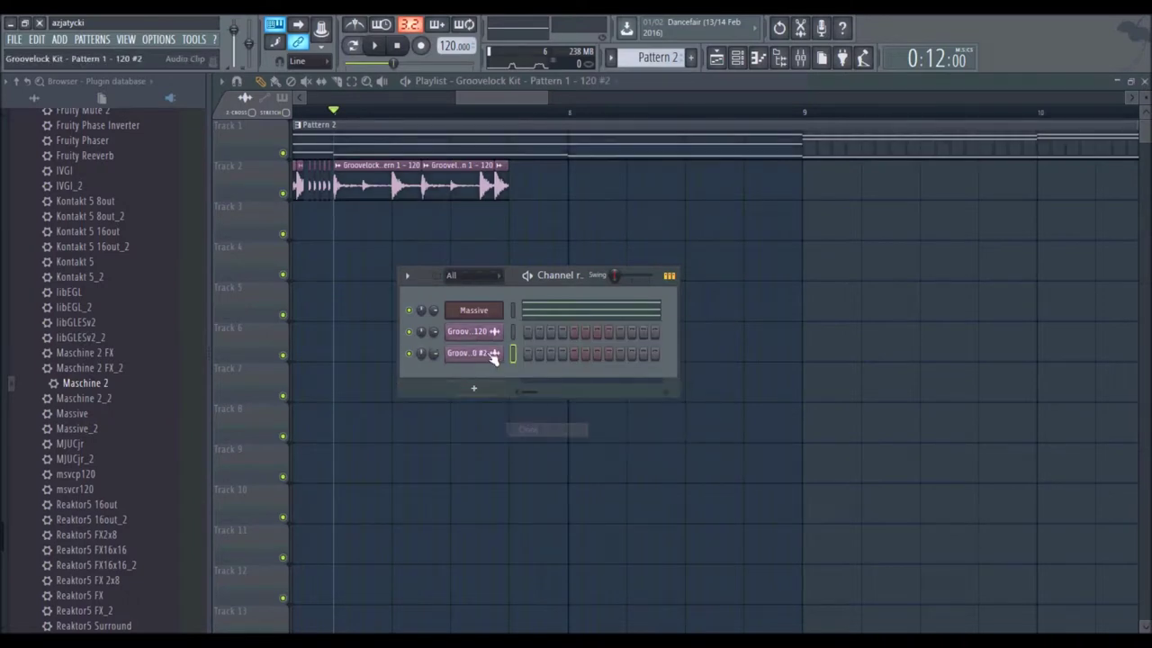
{"action": "left_click", "coordinate": [472, 353]}
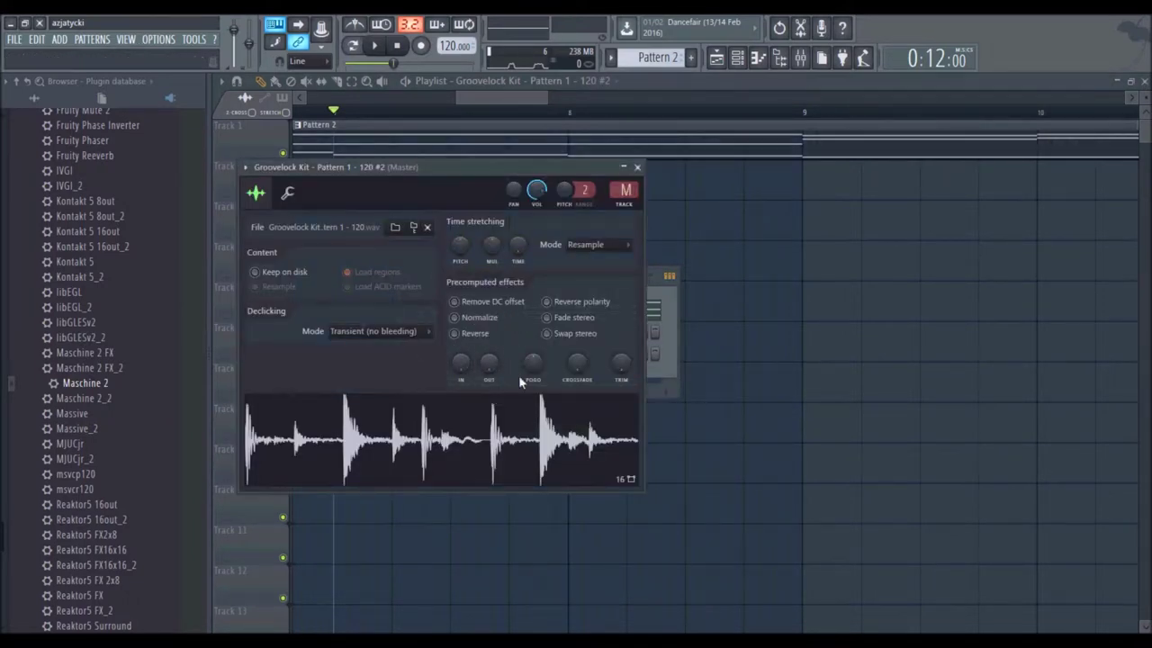
{"action": "left_click", "coordinate": [455, 333]}
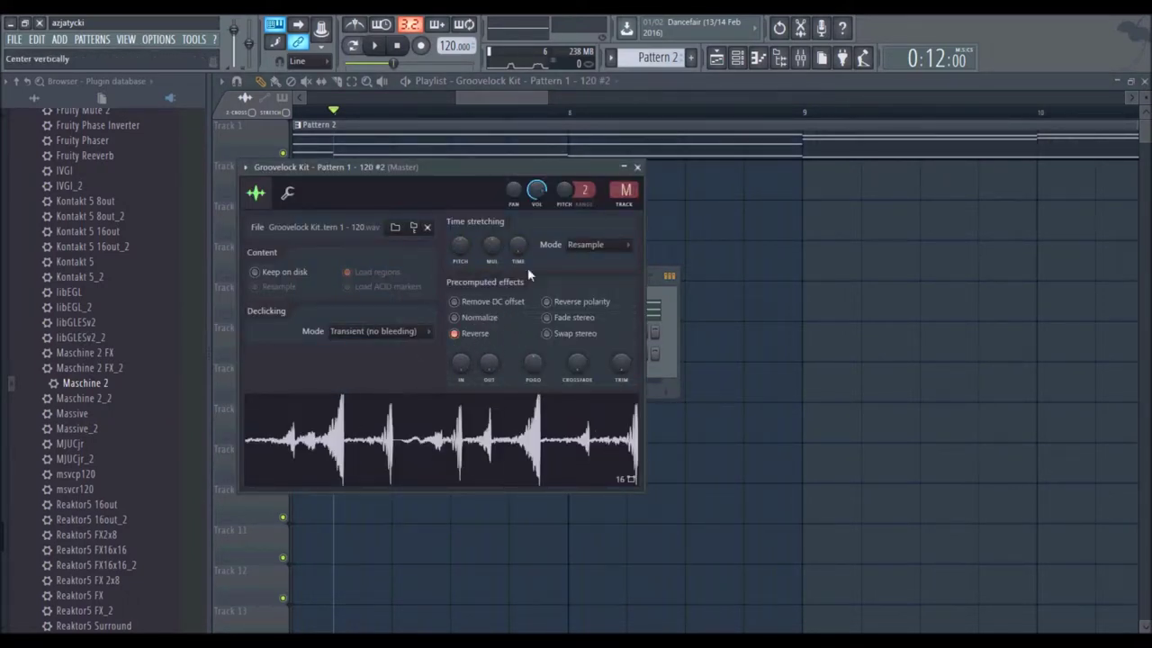
{"action": "left_click", "coordinate": [637, 167]}
Step: Place the reversed Groovelock Kit #2 clip at 7:13, shorten it to four steps, and preview bar 7
{"action": "left_click", "coordinate": [533, 187]}
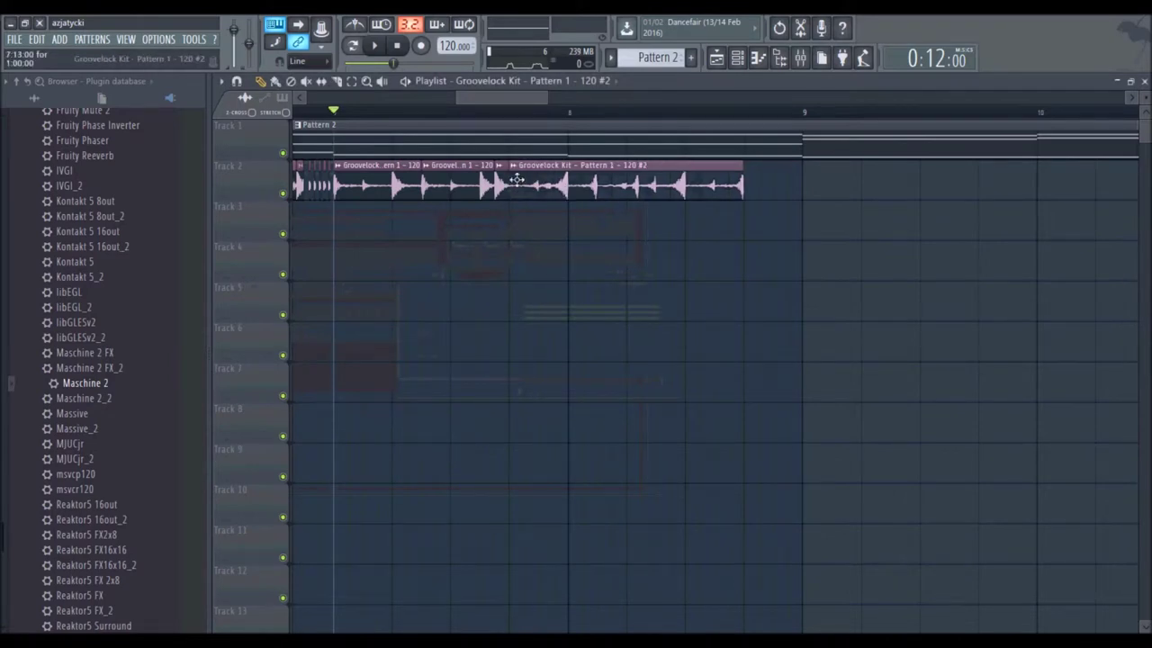
{"action": "left_click_drag", "start_coordinate": [746, 186], "coordinate": [596, 186]}
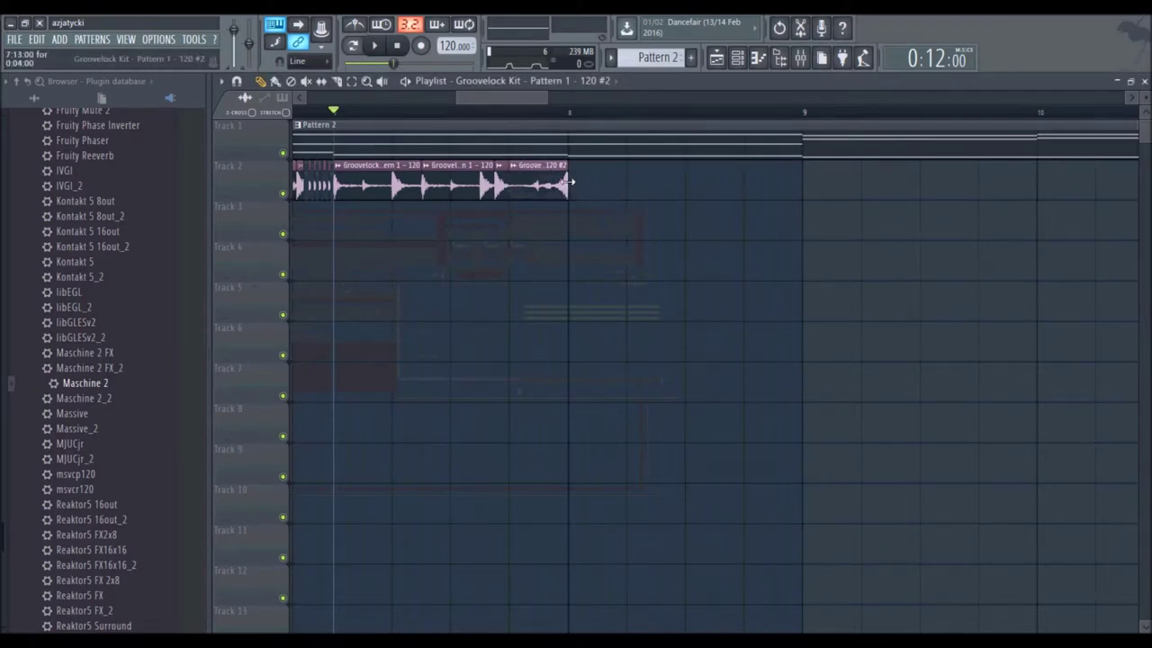
{"action": "left_click", "coordinate": [376, 45]}
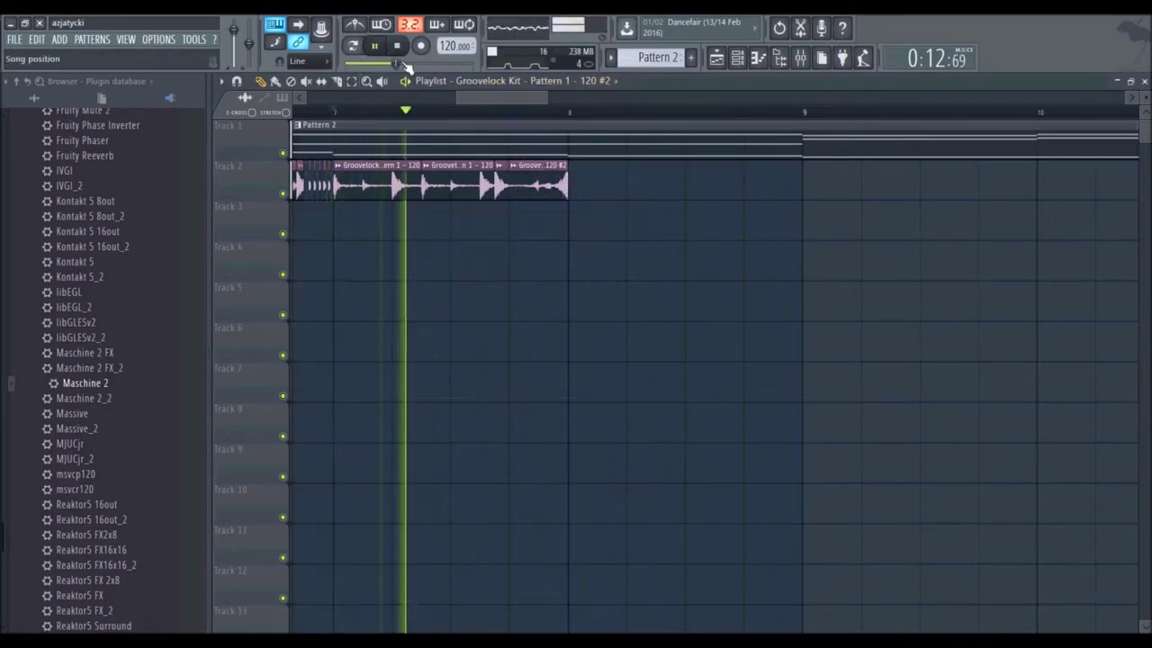
{"action": "left_click", "coordinate": [396, 47]}
Step: Place a six-step Groovelock Kit clip at 8:01 on Track 2 and preview the transition, setting the song position to 7:07
{"action": "left_click", "coordinate": [586, 196]}
{"action": "left_click", "coordinate": [375, 46]}
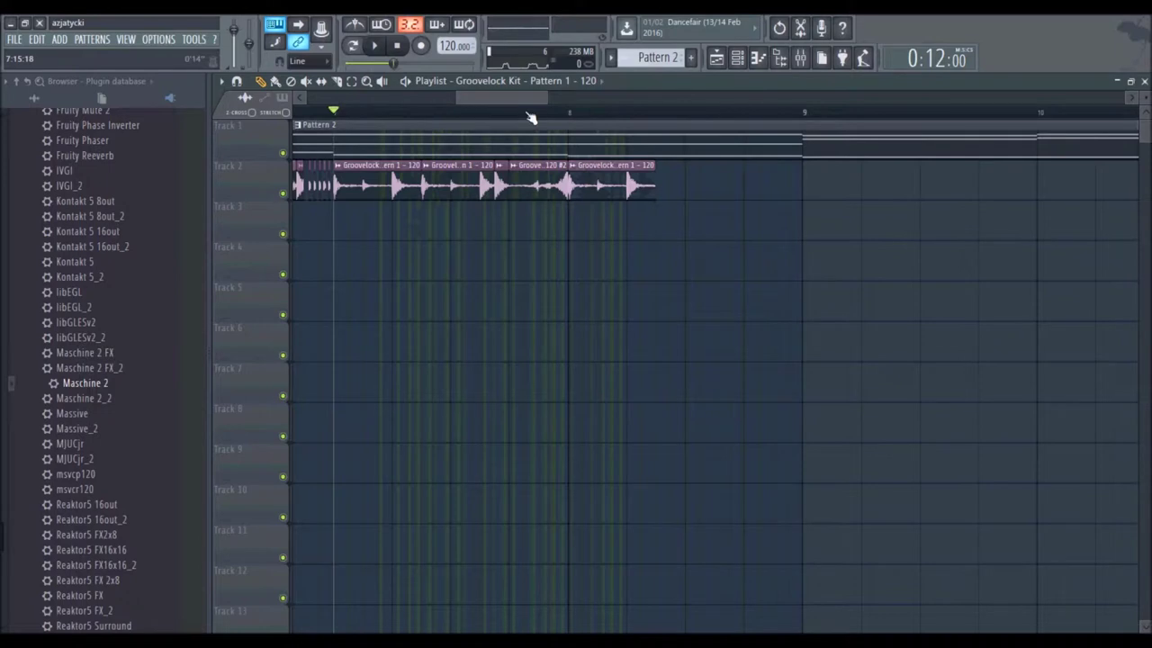
{"action": "left_click", "coordinate": [431, 110]}
{"action": "left_click", "coordinate": [399, 46]}
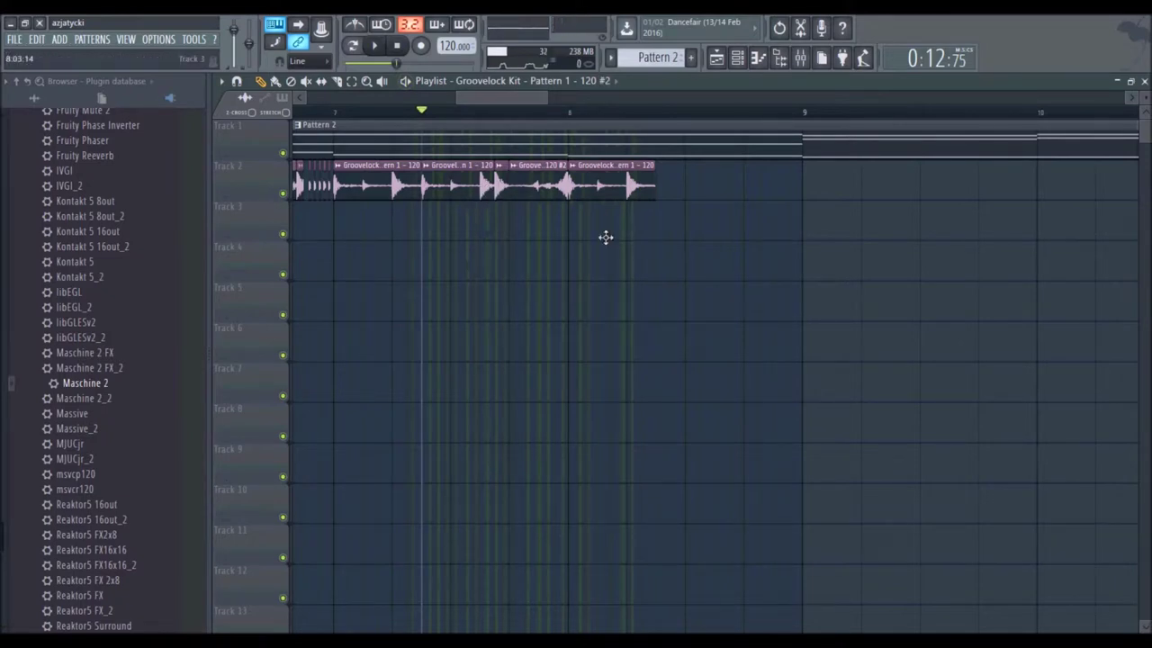
Step: Add a two-step reversed Groovelock Kit #2 piece at 8:07 on Track 2 and set the song position to 8:04
{"action": "left_click", "coordinate": [635, 234]}
{"action": "left_click_drag", "start_coordinate": [644, 230], "coordinate": [668, 180]}
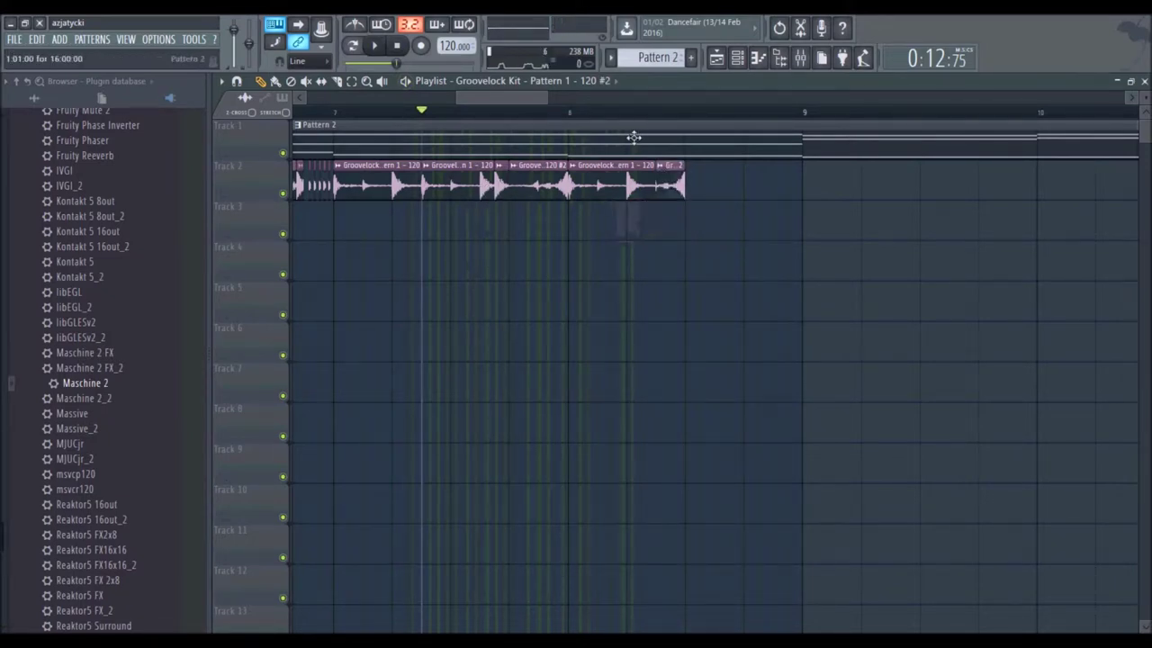
{"action": "left_click", "coordinate": [633, 137]}
{"action": "left_click", "coordinate": [611, 113]}
Step: Add two two-step pieces of the original Groovelock Kit at 8:09 and 8:11 on Track 2, each starting on the loud hit
{"action": "left_click", "coordinate": [630, 184]}
{"action": "left_click", "coordinate": [712, 188]}
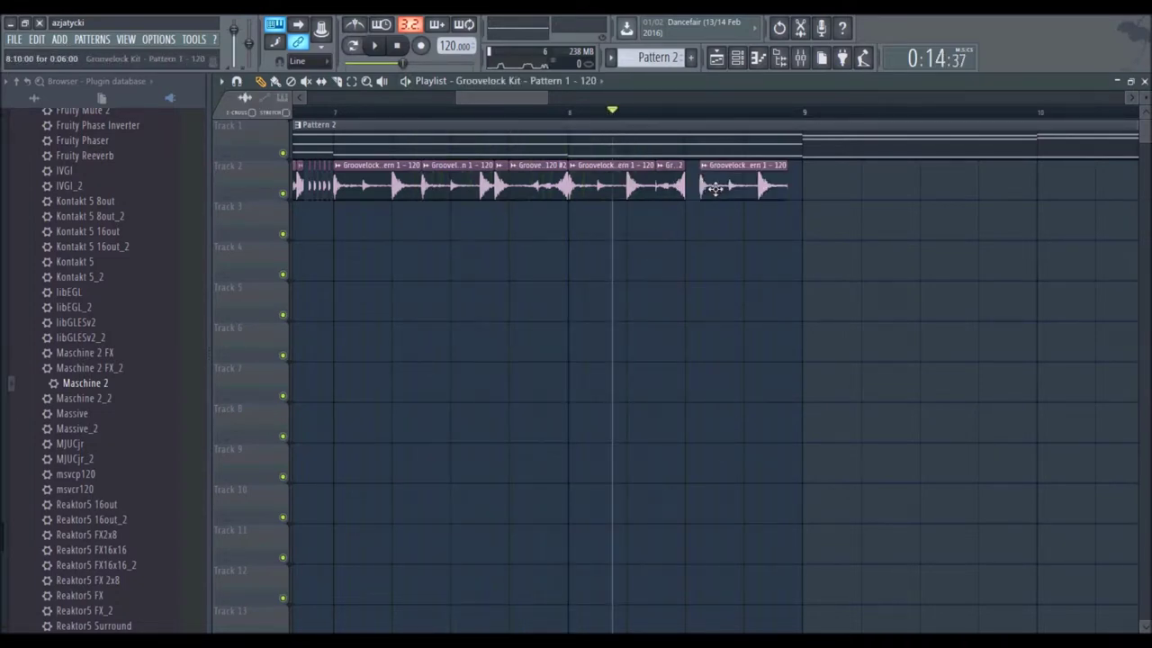
{"action": "left_click_drag", "start_coordinate": [767, 185], "coordinate": [695, 179]}
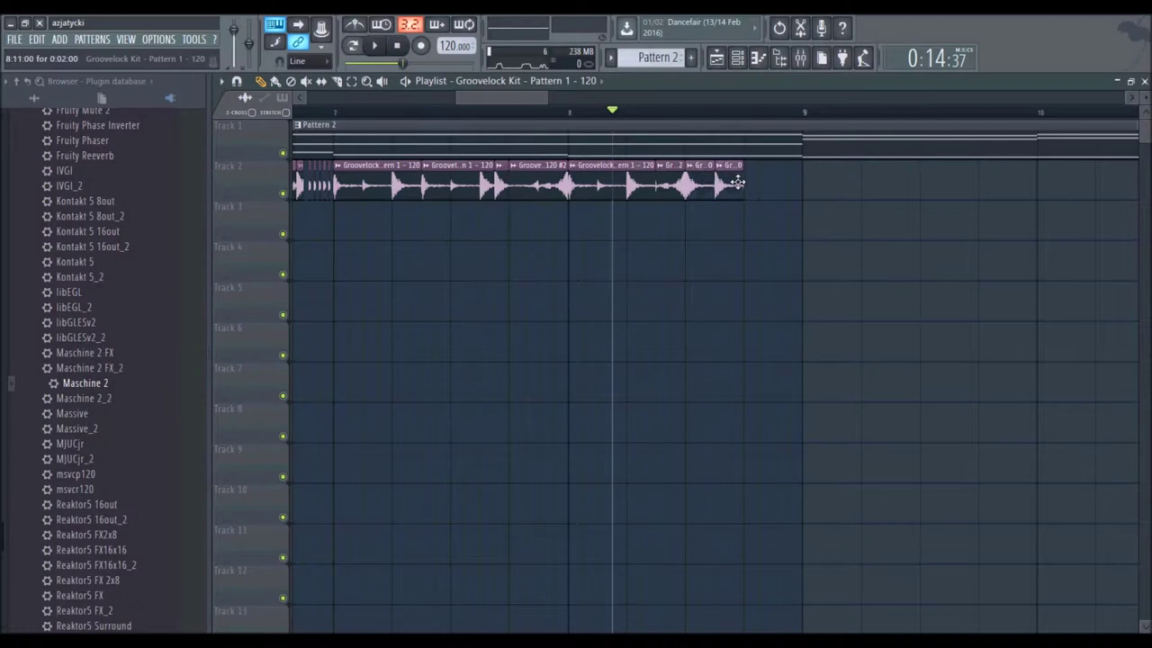
Step: Lengthen the 8:09 piece on Track 2 to three steps, followed by a one-step piece at 8:12 and a four-step piece at 8:13
{"action": "left_click_drag", "start_coordinate": [737, 182], "coordinate": [733, 180]}
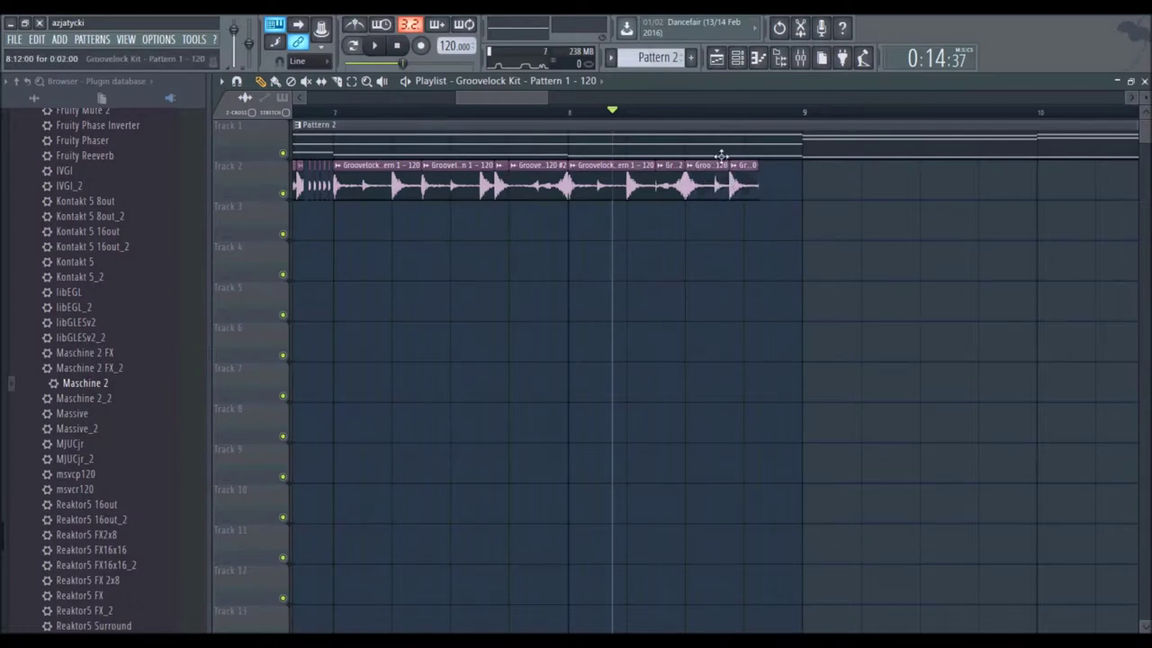
{"action": "left_click_drag", "start_coordinate": [721, 187], "coordinate": [771, 216]}
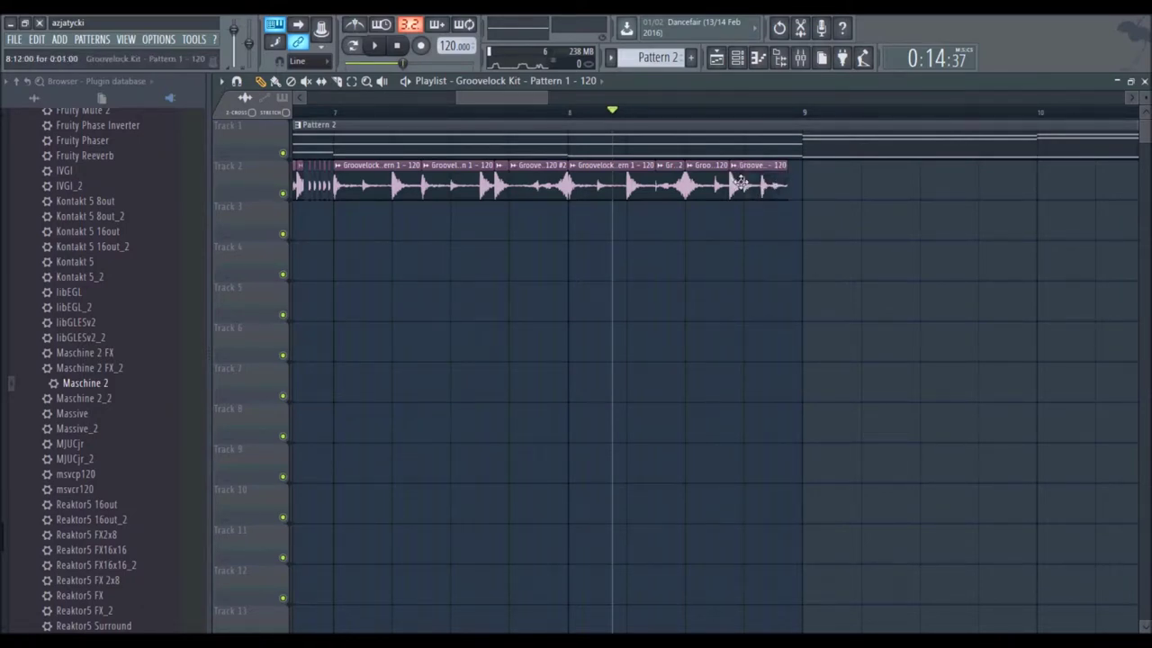
{"action": "left_click_drag", "start_coordinate": [756, 185], "coordinate": [752, 185]}
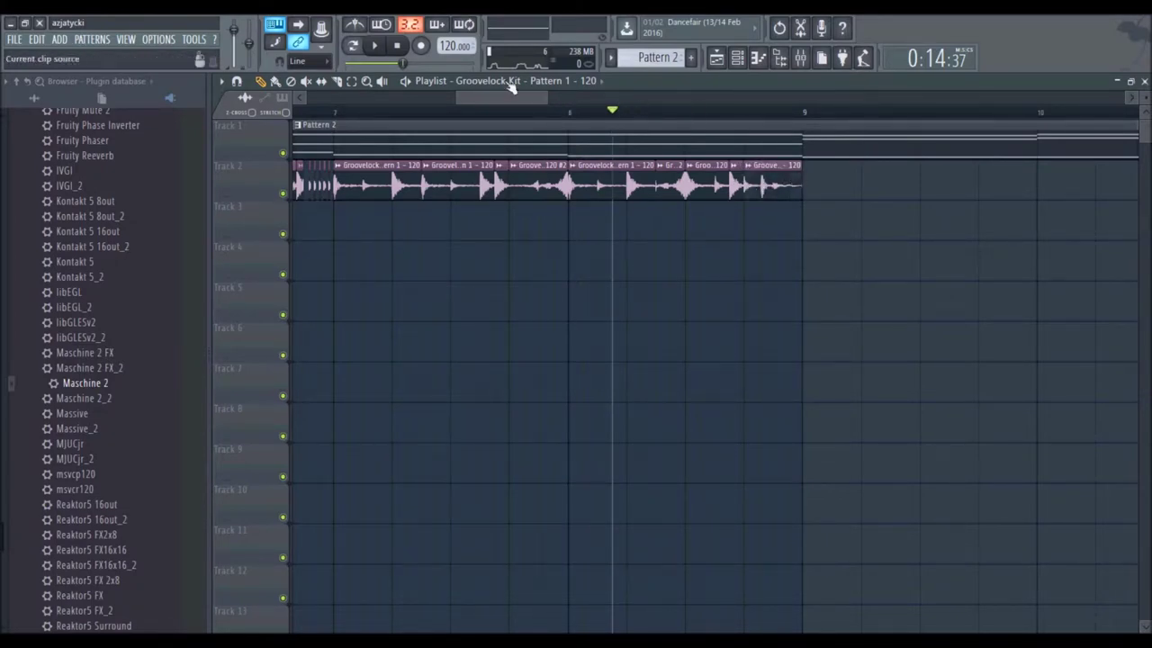
Step: Play the song from the beginning to check the chopped drum arrangement through bar 8
{"action": "left_click", "coordinate": [378, 47]}
{"action": "left_click", "coordinate": [399, 47]}
{"action": "left_click", "coordinate": [399, 47]}
{"action": "left_click", "coordinate": [376, 47]}
{"action": "scroll", "coordinate": [437, 116], "scroll_direction": "down", "scroll_amount": 5}
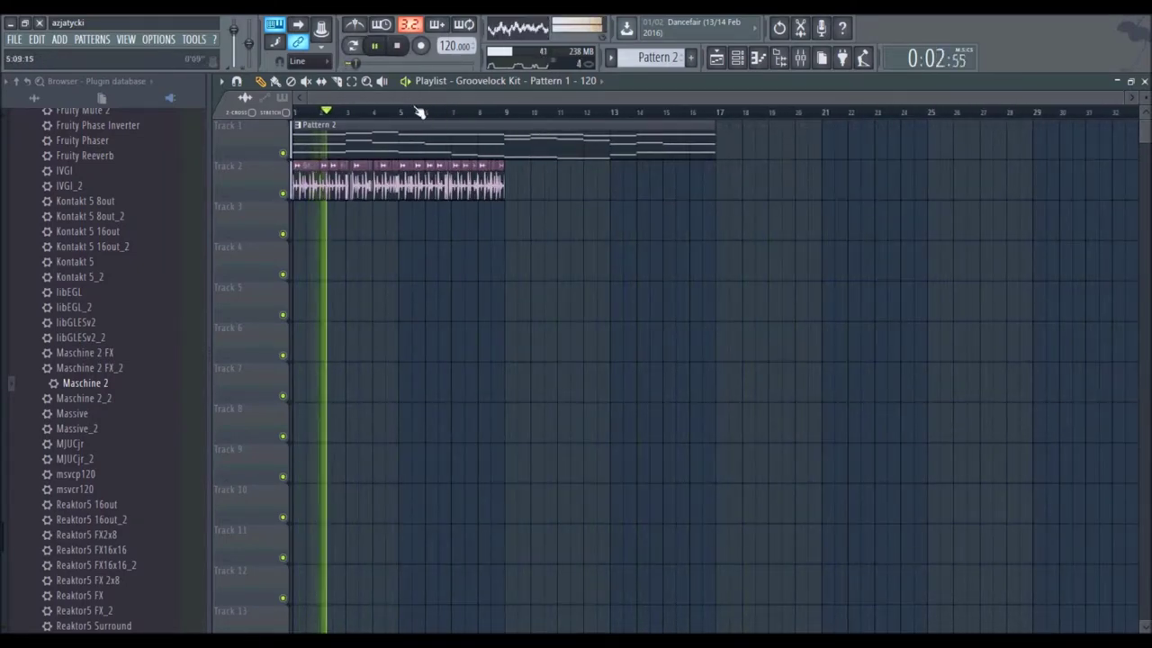
{"action": "left_click", "coordinate": [399, 46]}
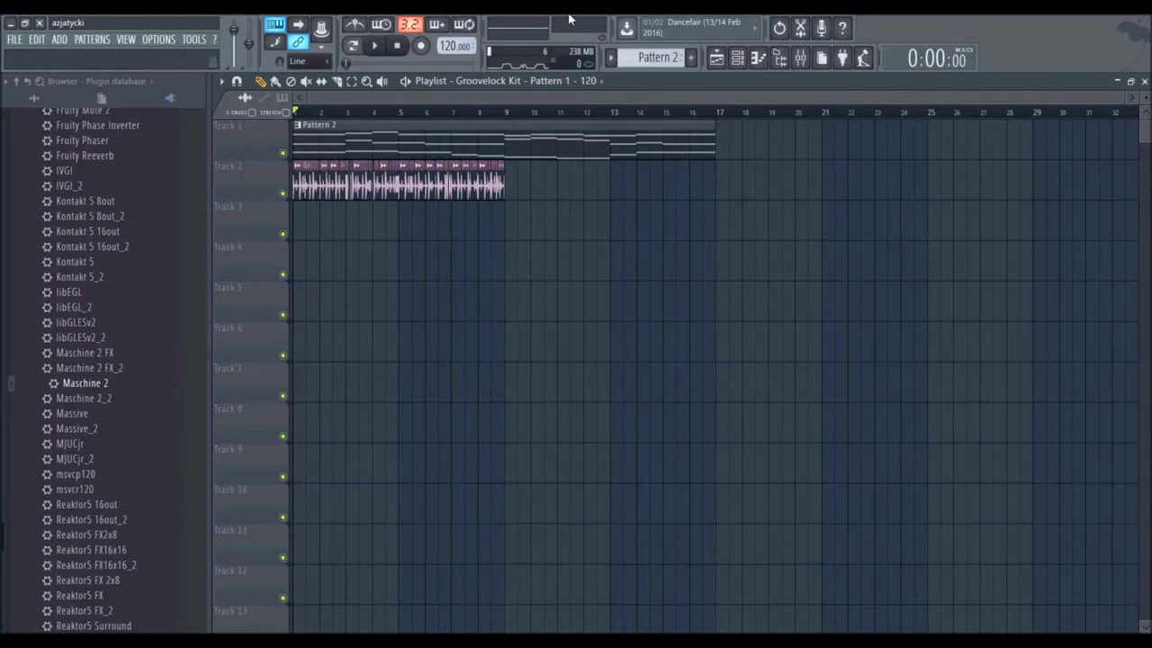
Step: Place a full-bar reversed Groovelock Kit #2 clip at 9:01 on Track 2 and preview it from bar 9
{"action": "scroll", "coordinate": [360, 109], "scroll_direction": "up", "scroll_amount": 4}
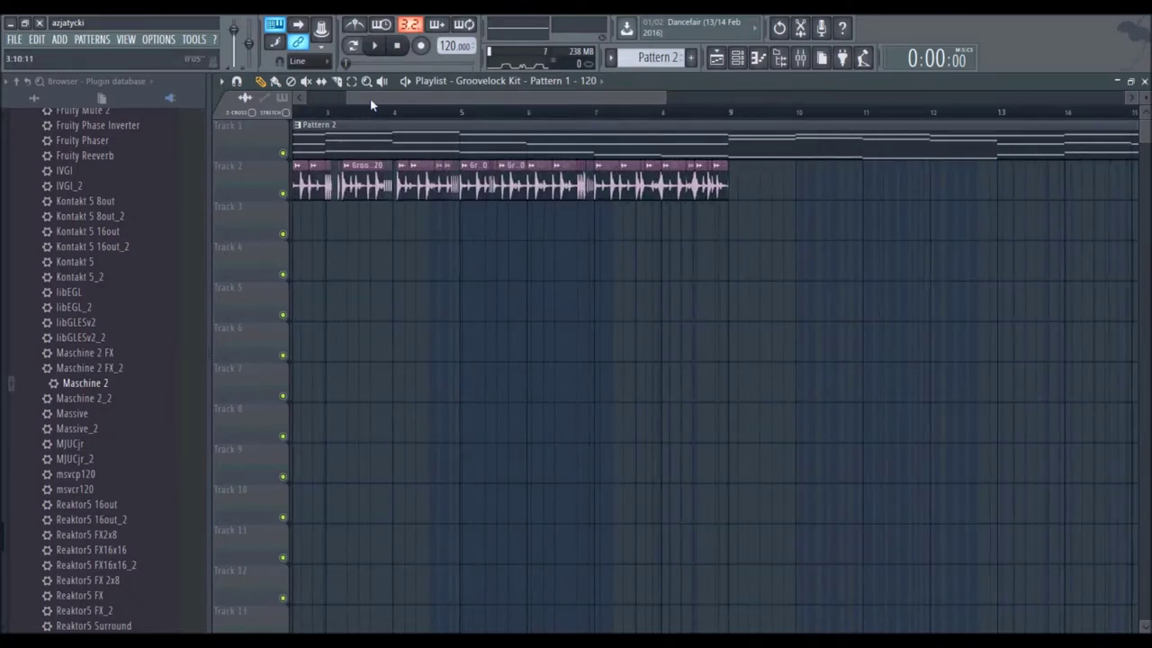
{"action": "left_click", "coordinate": [296, 101]}
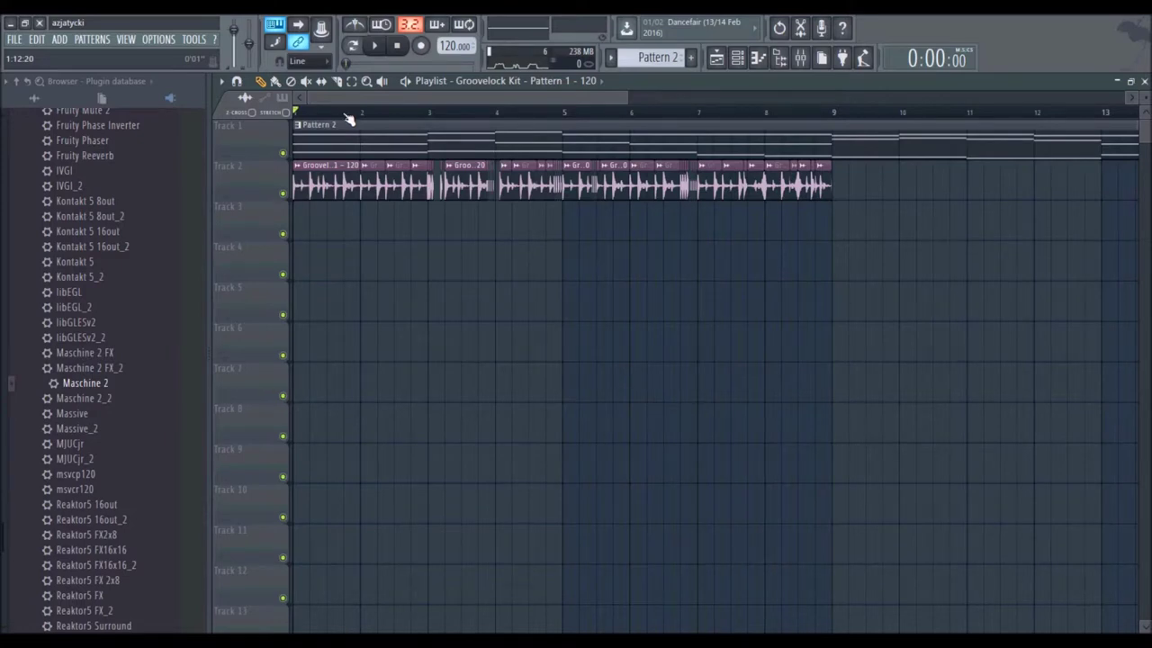
{"action": "scroll", "coordinate": [349, 117], "scroll_direction": "down", "scroll_amount": 5}
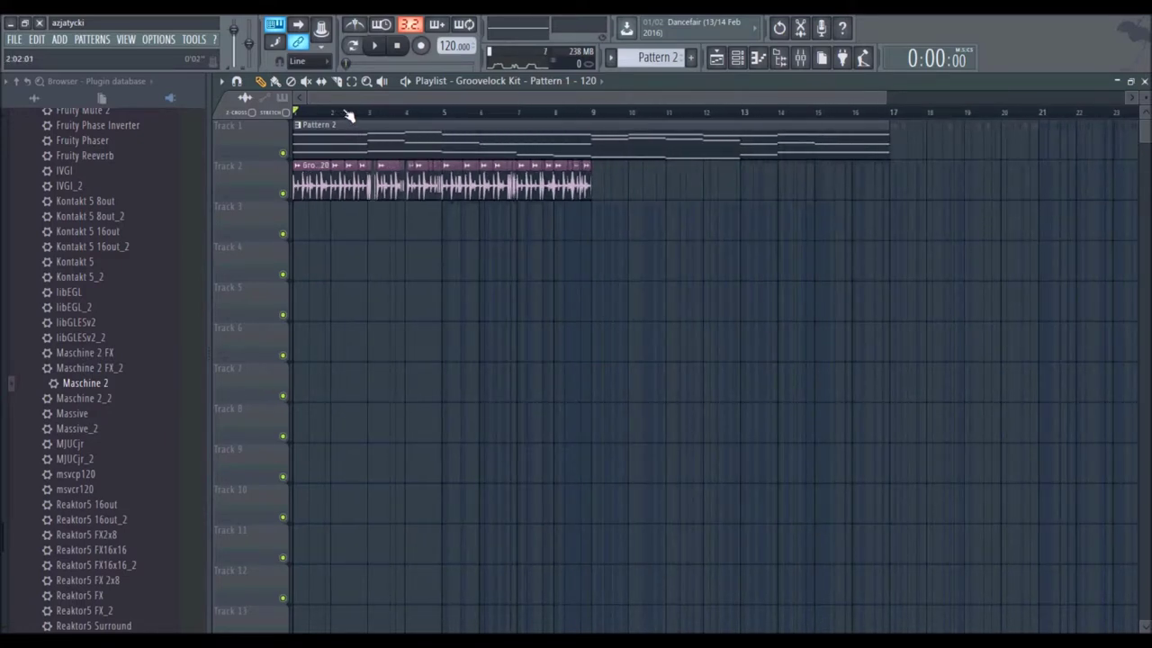
{"action": "scroll", "coordinate": [416, 107], "scroll_direction": "up", "scroll_amount": 8}
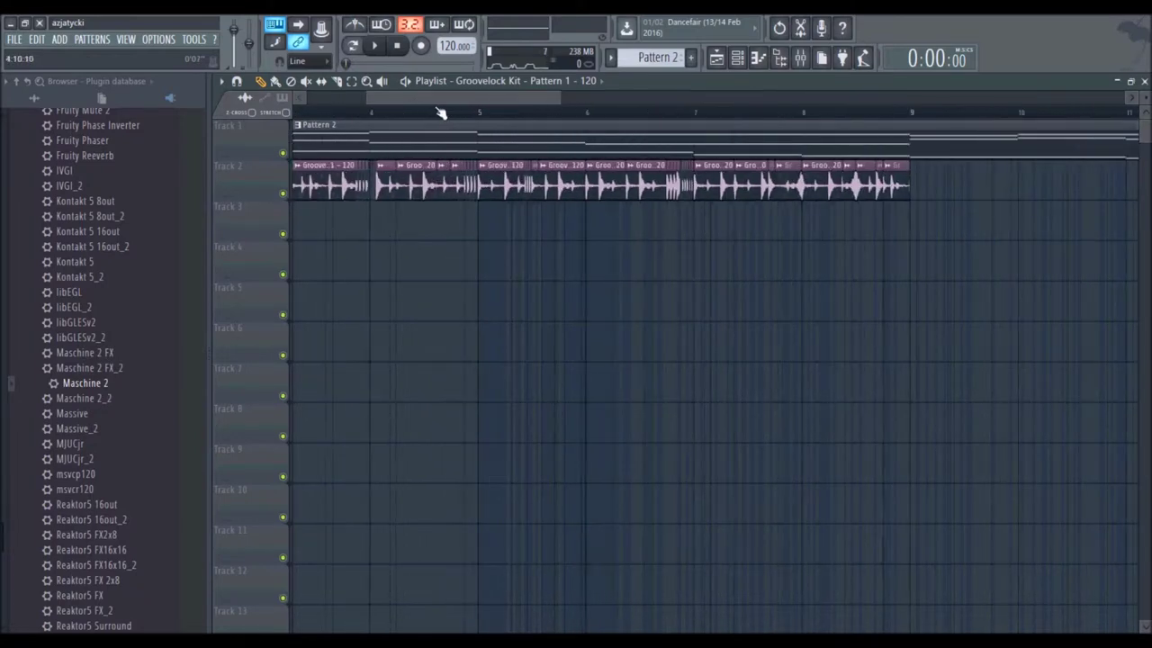
{"action": "left_click", "coordinate": [547, 84]}
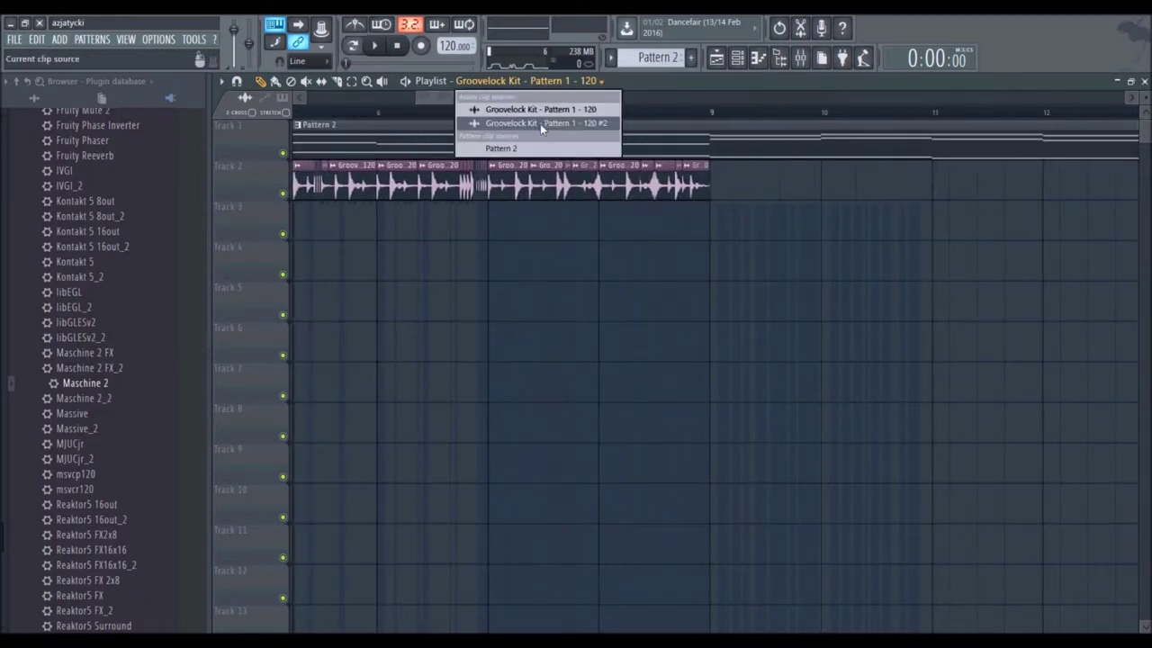
{"action": "left_click", "coordinate": [540, 122]}
{"action": "left_click_drag", "start_coordinate": [728, 192], "coordinate": [735, 186]}
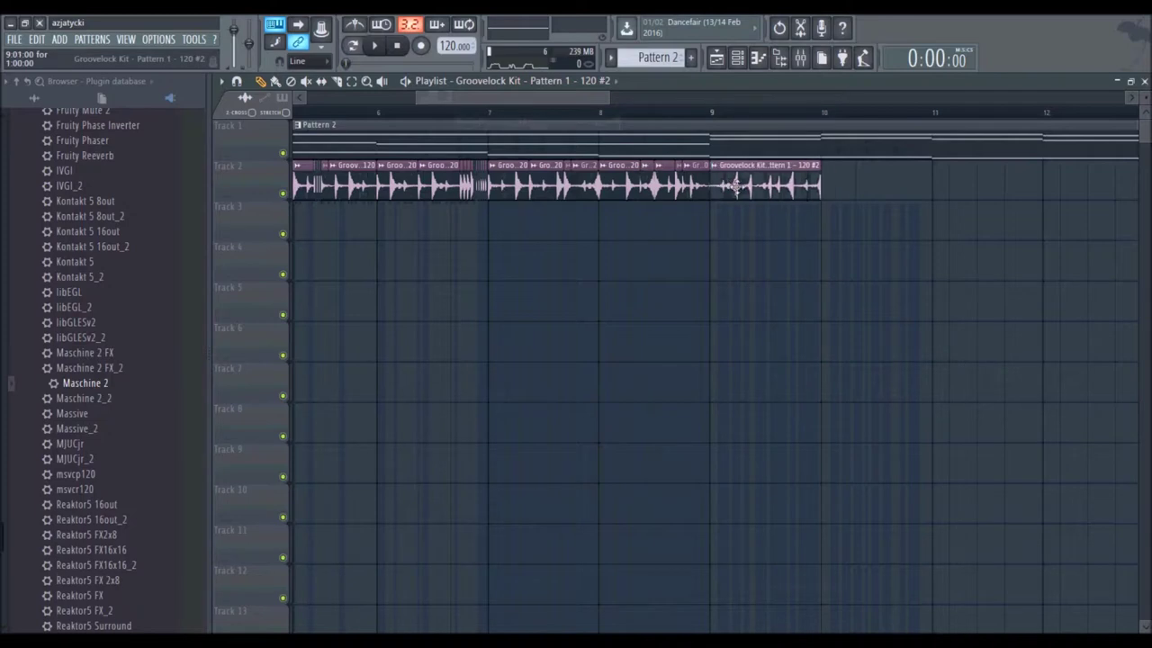
{"action": "left_click", "coordinate": [709, 112]}
{"action": "left_click", "coordinate": [376, 46]}
Step: Add three three-step pieces of the original Groovelock Kit at 10:01, 10:04 and 10:07 on Track 2 and play from bar 10
{"action": "left_click_drag", "start_coordinate": [491, 99], "coordinate": [550, 107]}
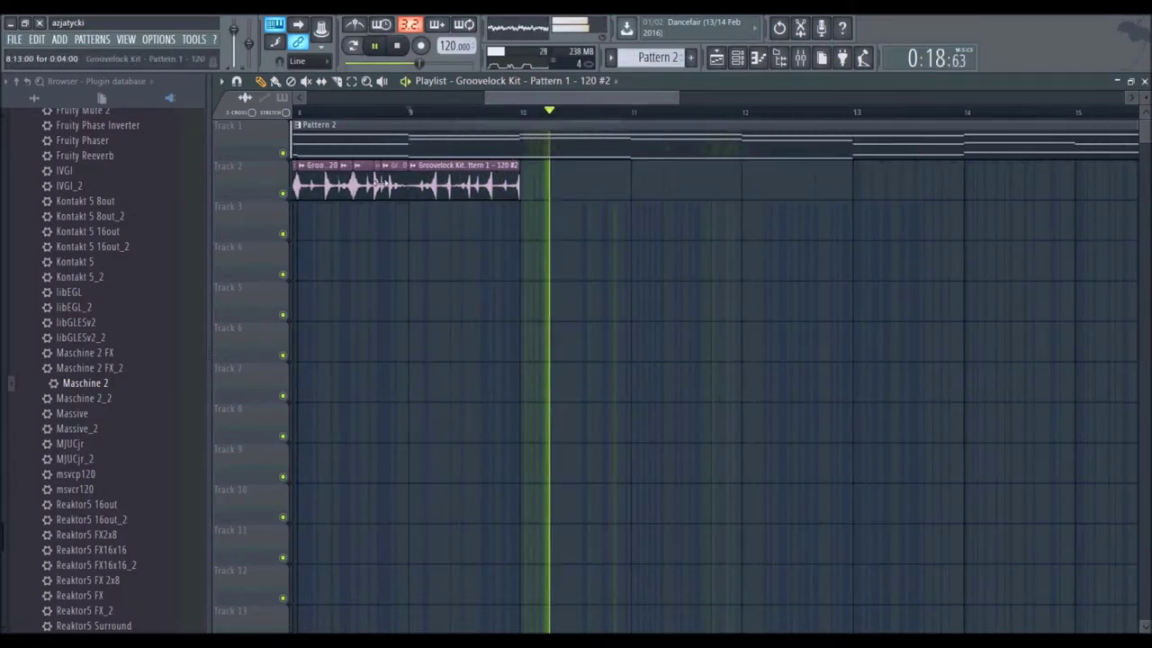
{"action": "scroll", "coordinate": [326, 212], "scroll_direction": "down", "scroll_amount": 4}
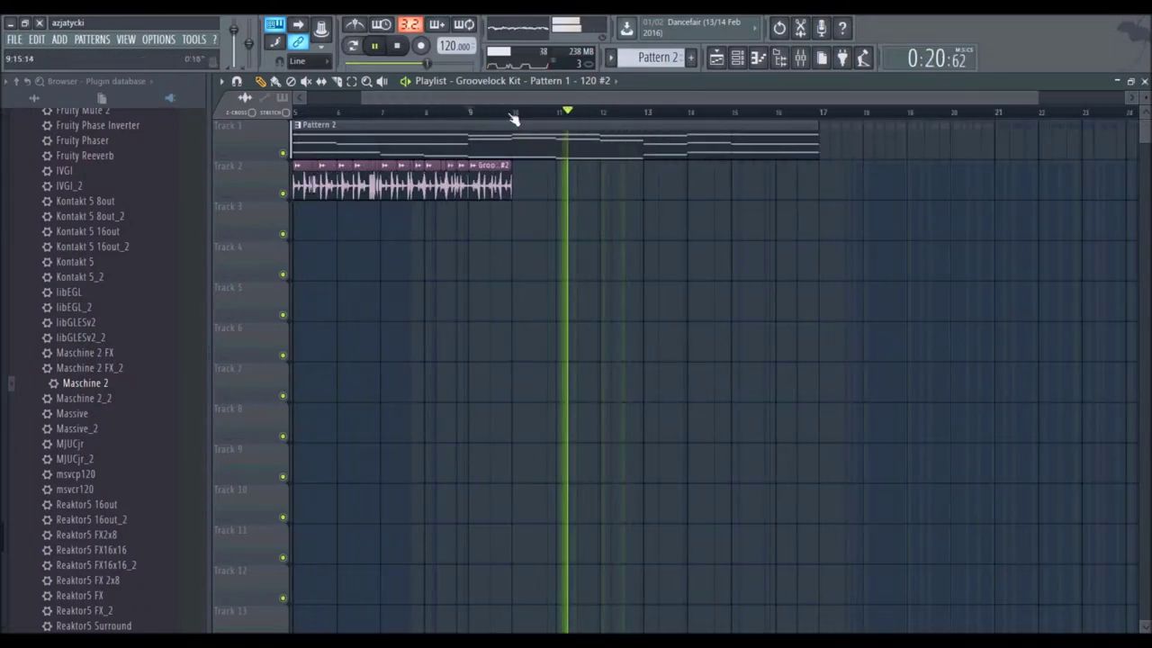
{"action": "left_click_drag", "start_coordinate": [517, 198], "coordinate": [531, 194]}
{"action": "scroll", "coordinate": [514, 114], "scroll_direction": "up", "scroll_amount": 5}
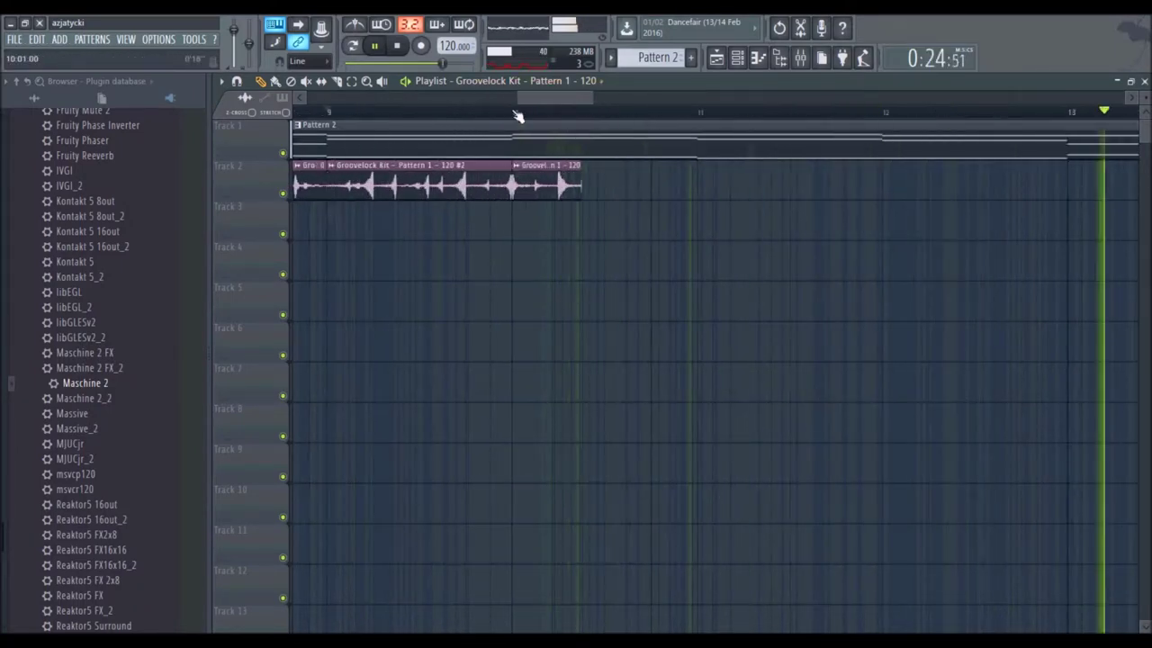
{"action": "mouse_move", "coordinate": [572, 188]}
{"action": "left_mouse_down"}
{"action": "mouse_move", "coordinate": [608, 193]}
{"action": "mouse_move", "coordinate": [560, 187]}
{"action": "left_mouse_up"}
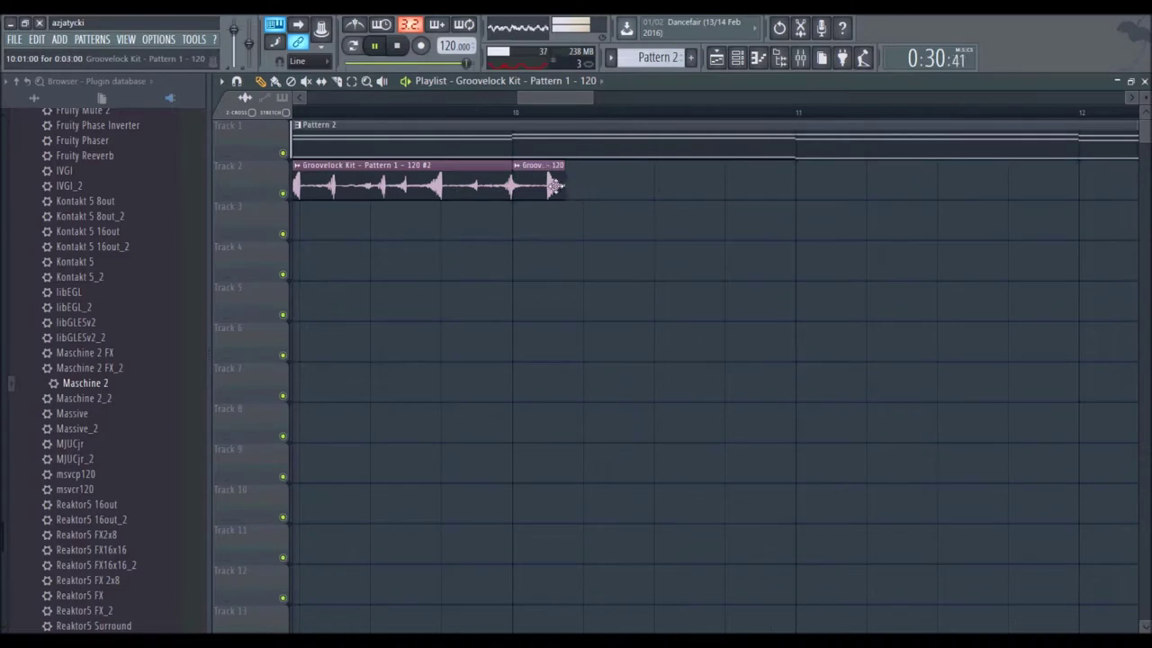
{"action": "left_click", "coordinate": [568, 189]}
{"action": "left_click", "coordinate": [625, 187]}
{"action": "left_click", "coordinate": [515, 113]}
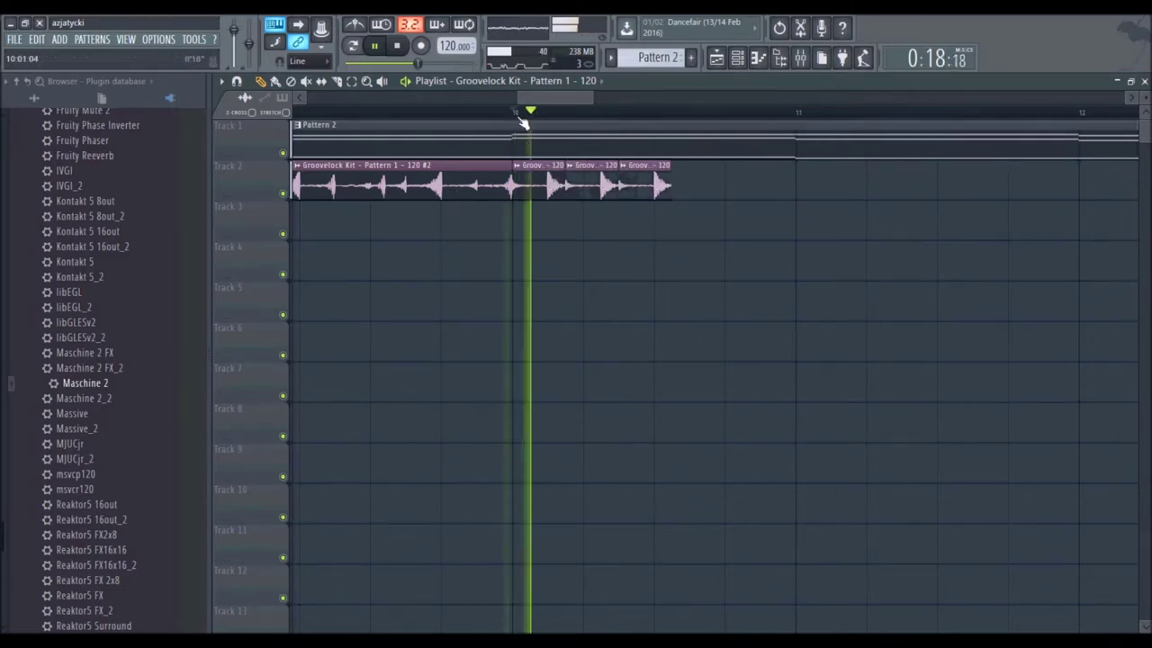
Step: Add a fourth three-step Groovelock Kit piece at 10:11 on Track 2, leaving a one-step gap before it, and replay bar 10
{"action": "left_click", "coordinate": [682, 186]}
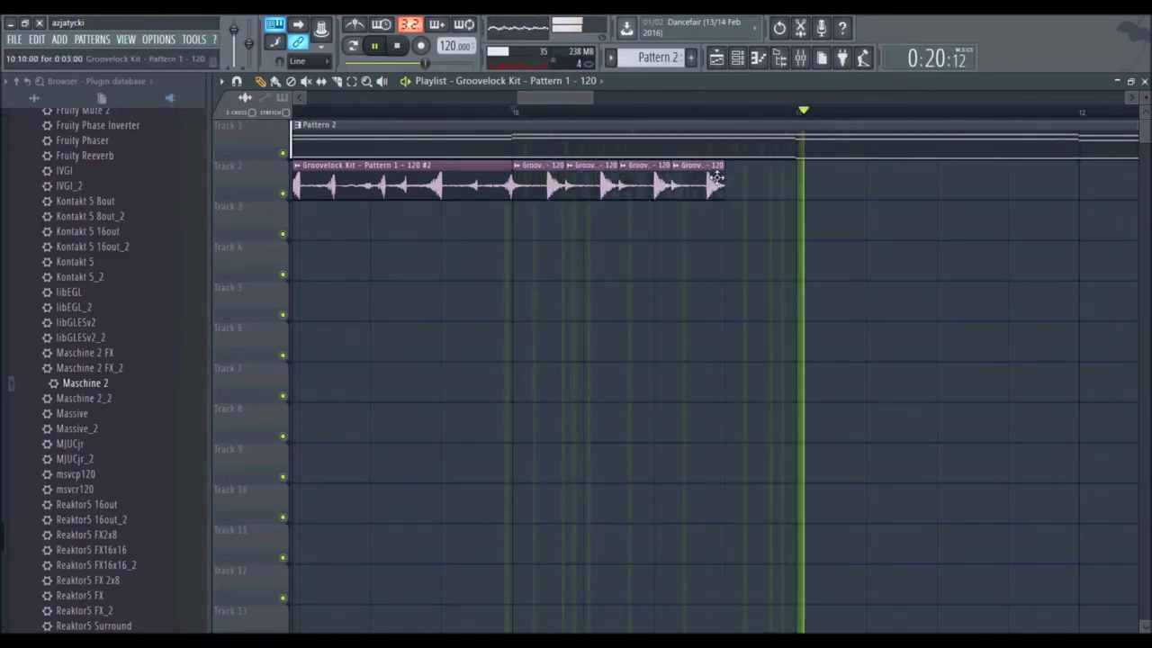
{"action": "left_click_drag", "start_coordinate": [709, 185], "coordinate": [727, 184]}
{"action": "left_click", "coordinate": [509, 113]}
Step: Add a one-step Groovelock Kit piece starting on the loud hit near the end of bar 10 on Track 2
{"action": "left_click_drag", "start_coordinate": [528, 101], "coordinate": [548, 101]}
{"action": "left_click", "coordinate": [540, 185]}
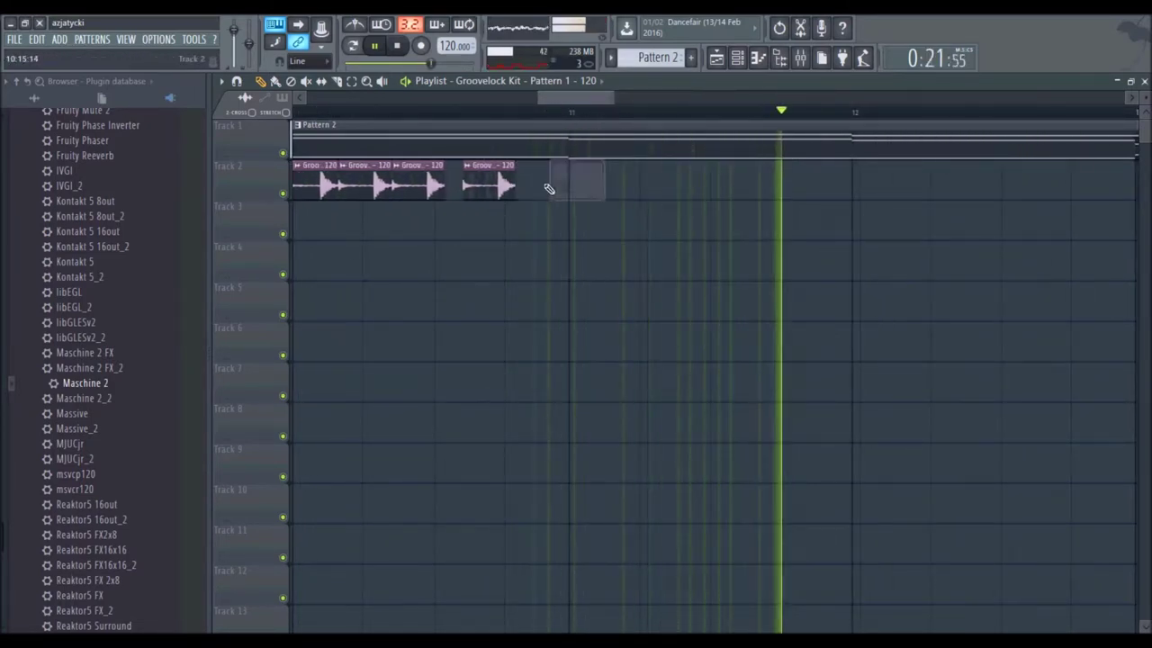
{"action": "mouse_move", "coordinate": [535, 187]}
{"action": "left_mouse_down"}
{"action": "mouse_move", "coordinate": [589, 177]}
{"action": "mouse_move", "coordinate": [528, 174]}
{"action": "left_mouse_up"}
{"action": "scroll", "coordinate": [521, 120], "scroll_direction": "up", "scroll_amount": 3}
{"action": "key", "text": "ctrl+alt+z"}
{"action": "key", "text": "ctrl+alt+z"}
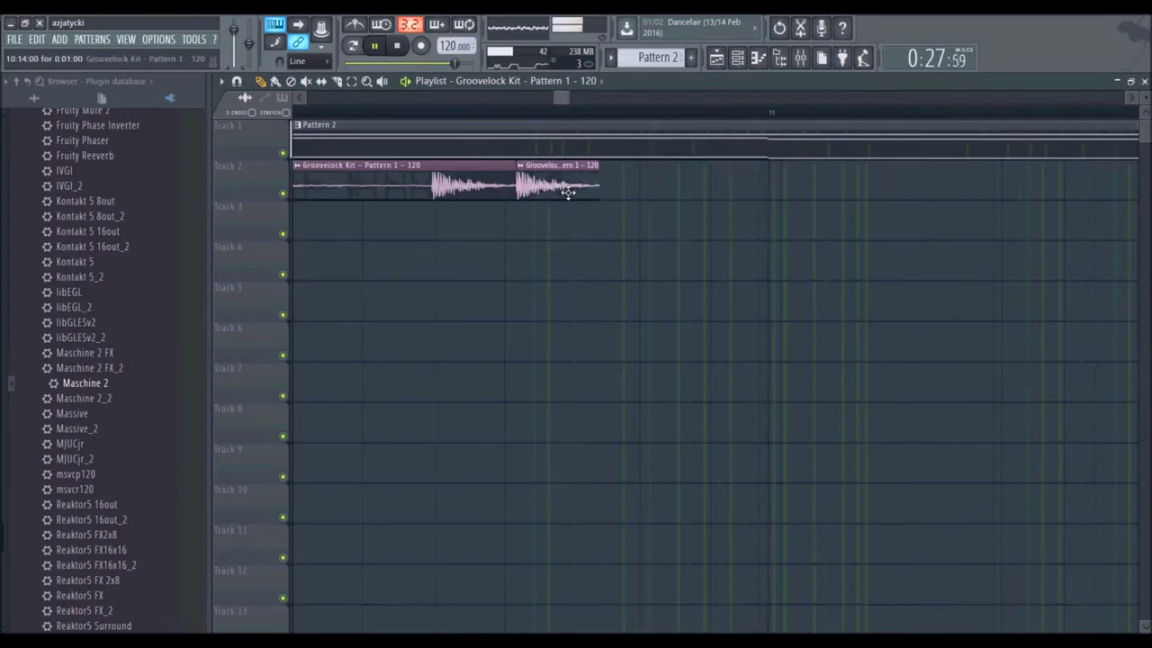
Step: Set the snap to 1/3 step, shorten the 10:15 piece to a third of a step and repeat it three times as a stutter
{"action": "left_click", "coordinate": [237, 81]}
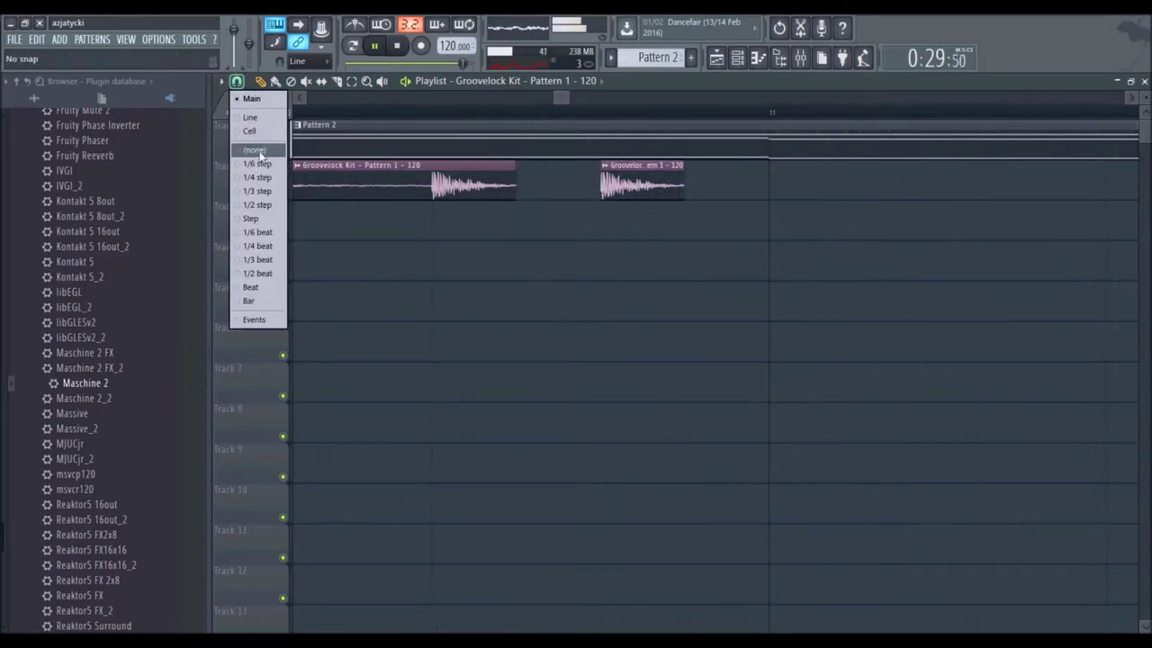
{"action": "left_click", "coordinate": [258, 177]}
{"action": "left_click", "coordinate": [238, 82]}
{"action": "left_click", "coordinate": [270, 192]}
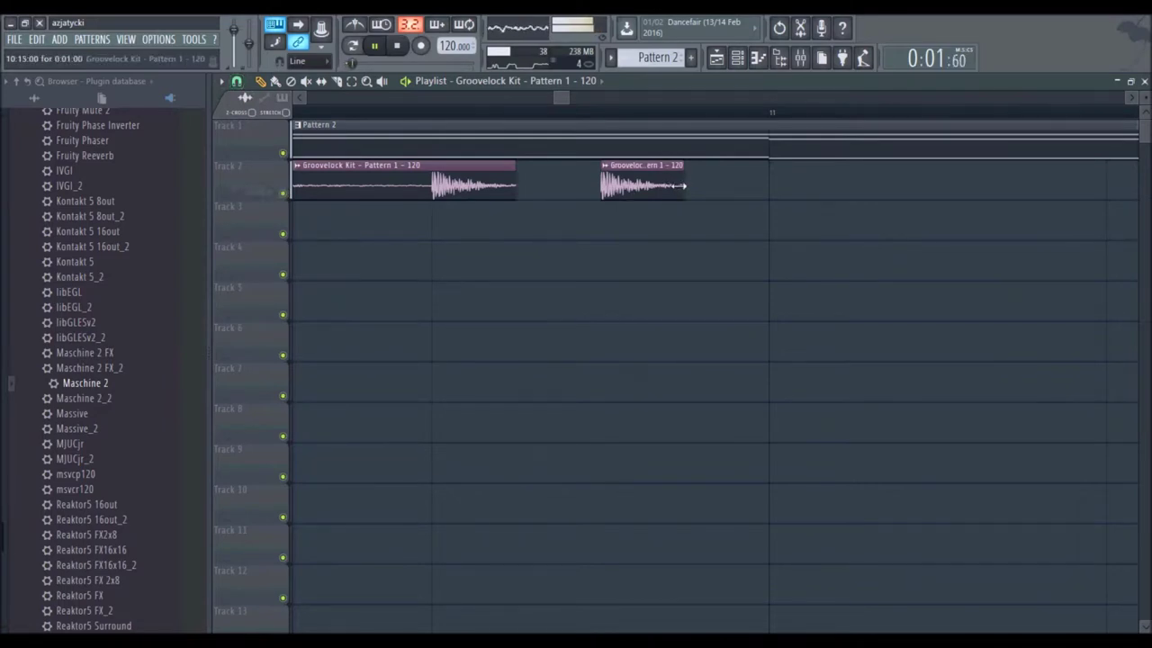
{"action": "left_click_drag", "start_coordinate": [681, 186], "coordinate": [627, 185]}
{"action": "left_click", "coordinate": [646, 186]}
{"action": "left_click", "coordinate": [670, 188]}
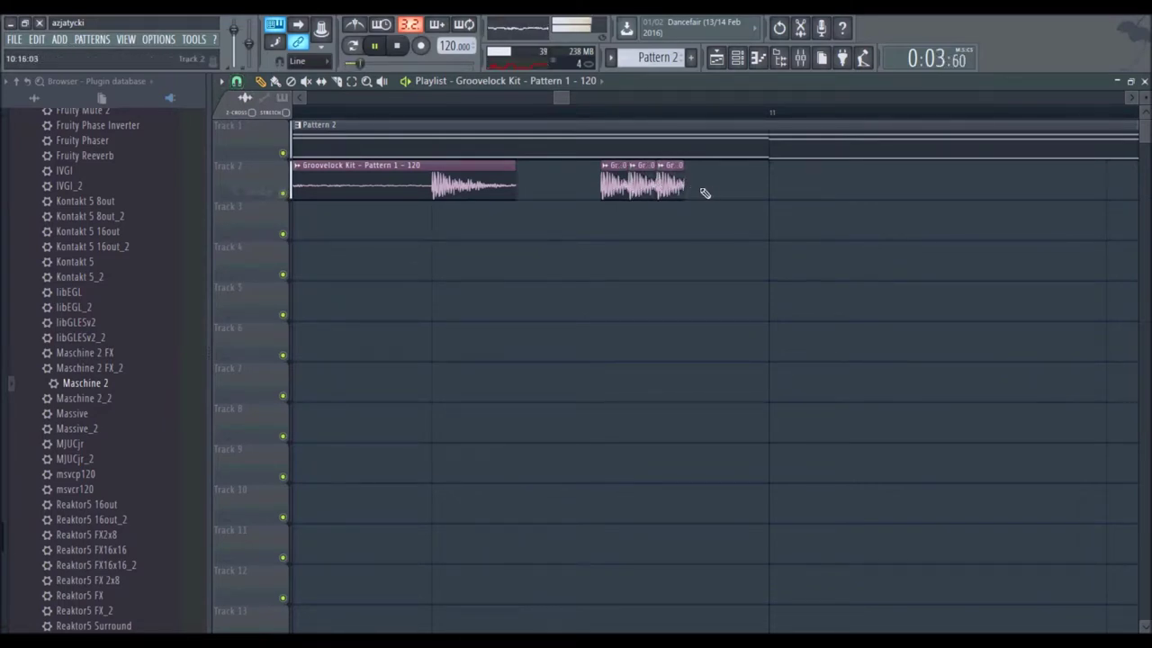
{"action": "left_click", "coordinate": [717, 187]}
Step: Set the playlist snap back to Main
{"action": "left_click", "coordinate": [396, 99]}
{"action": "left_click_drag", "start_coordinate": [409, 112], "coordinate": [413, 105]}
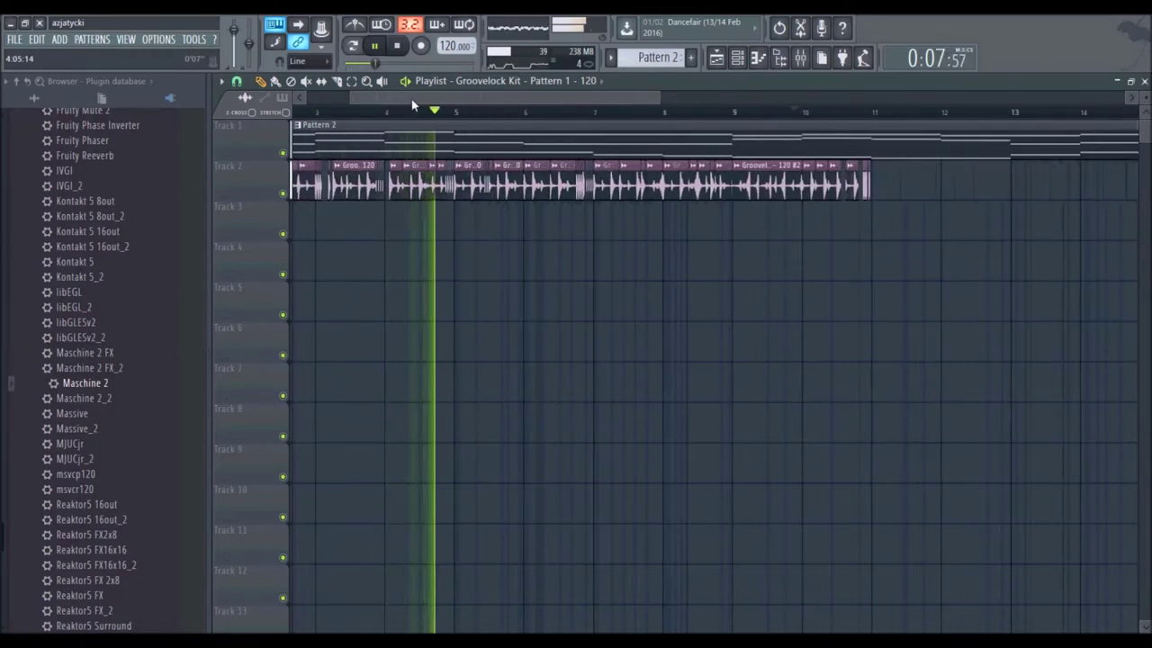
{"action": "left_click", "coordinate": [237, 81]}
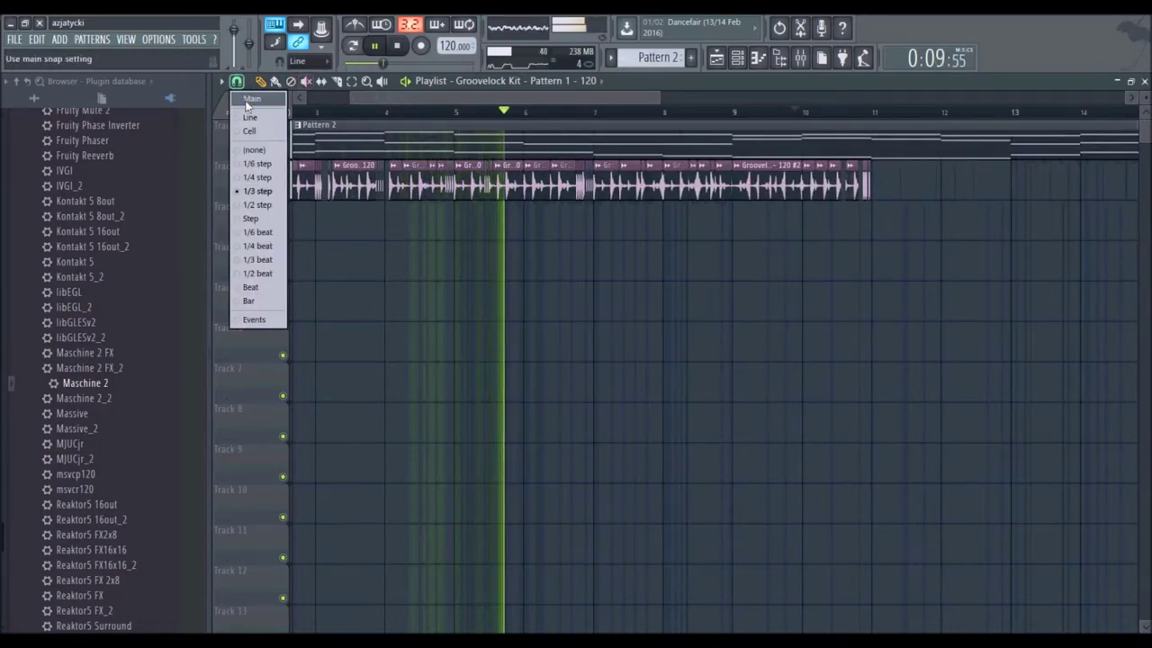
{"action": "left_click", "coordinate": [246, 102]}
Step: Place a full-bar Groovelock Kit clip at 11:01 on Track 2 and play the song from bar 11
{"action": "scroll", "coordinate": [410, 111], "scroll_direction": "down", "scroll_amount": 3}
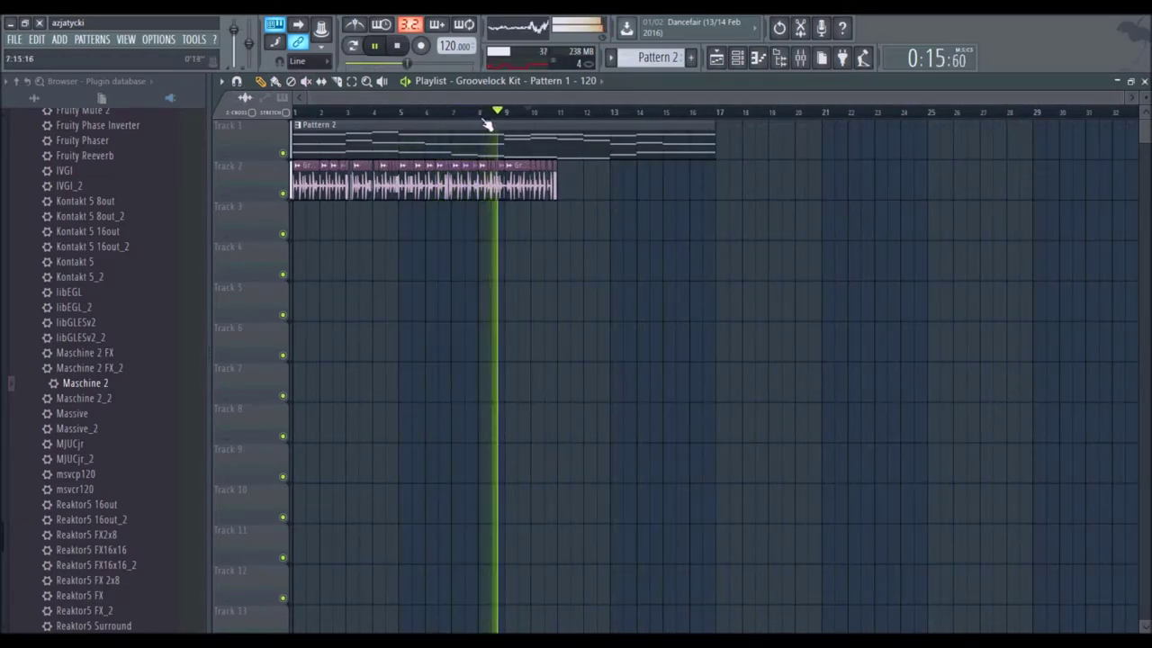
{"action": "scroll", "coordinate": [495, 114], "scroll_direction": "up", "scroll_amount": 3}
{"action": "left_click_drag", "start_coordinate": [496, 96], "coordinate": [522, 119]}
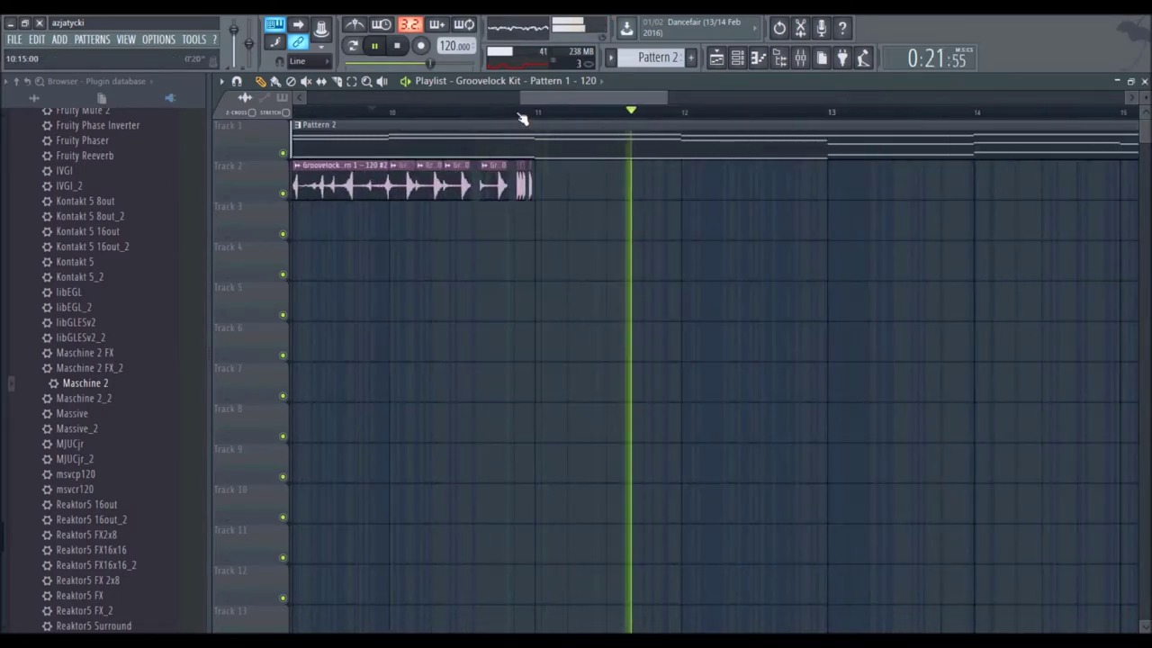
{"action": "scroll", "coordinate": [520, 116], "scroll_direction": "down", "scroll_amount": 5}
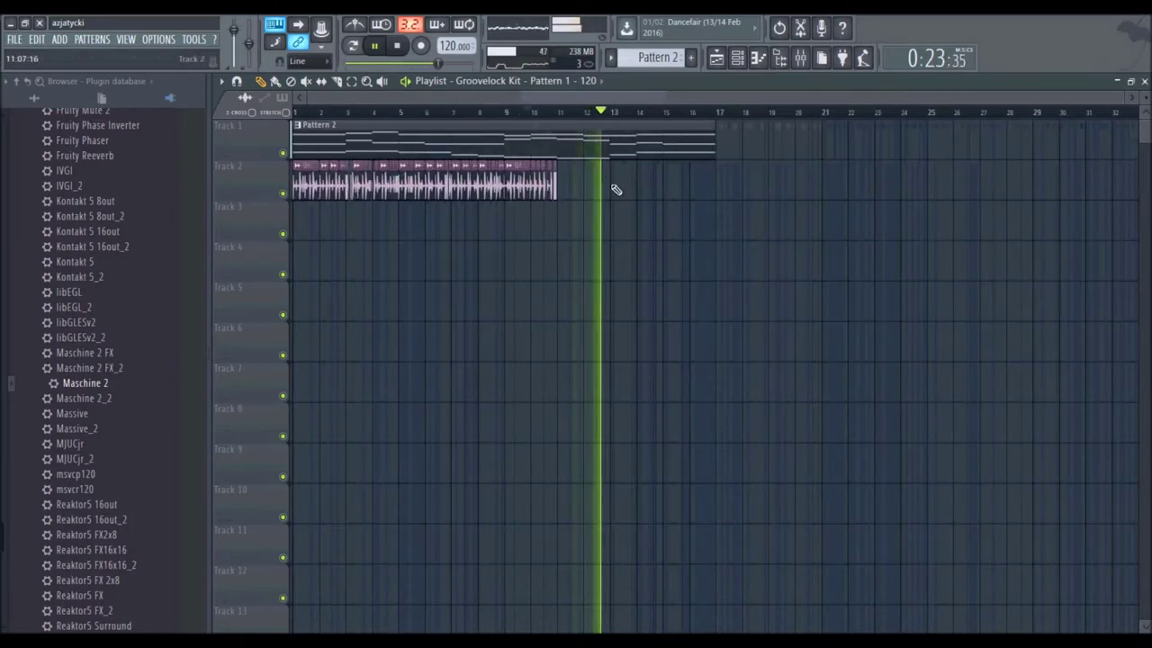
{"action": "left_click", "coordinate": [559, 184]}
{"action": "left_click", "coordinate": [557, 112]}
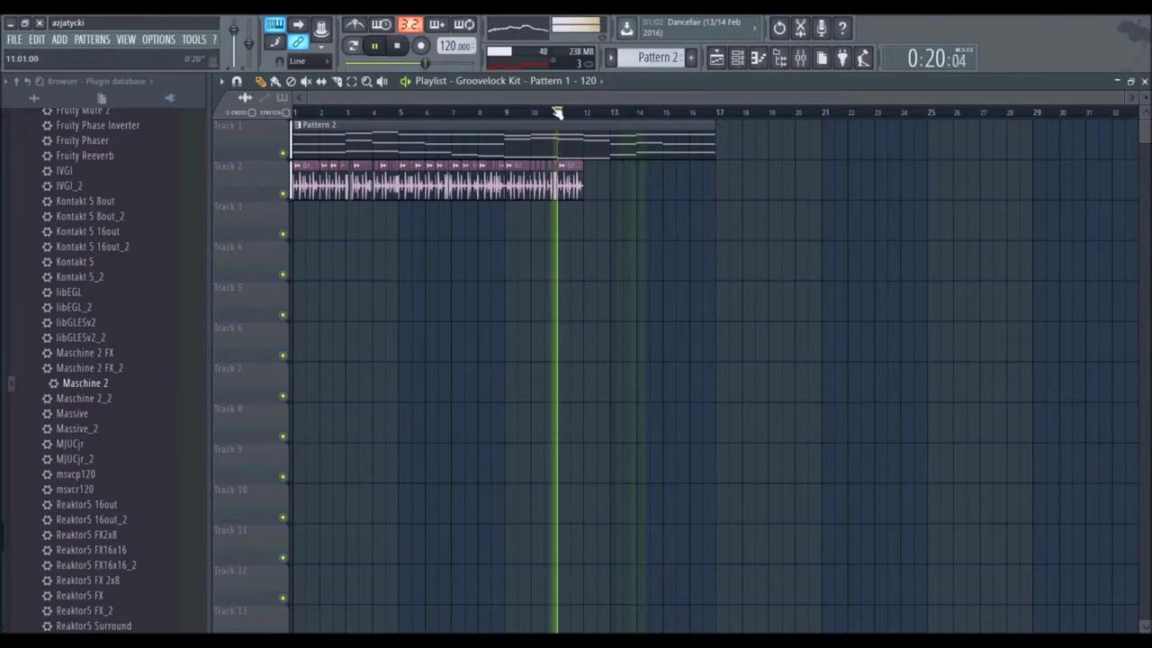
Step: Fill bar 12 on Track 2 with a two-step loud-hit piece at 12:01 and a fourteen-step Groovelock Kit clip at 12:03, and preview the transition
{"action": "scroll", "coordinate": [557, 112], "scroll_direction": "up", "scroll_amount": 5}
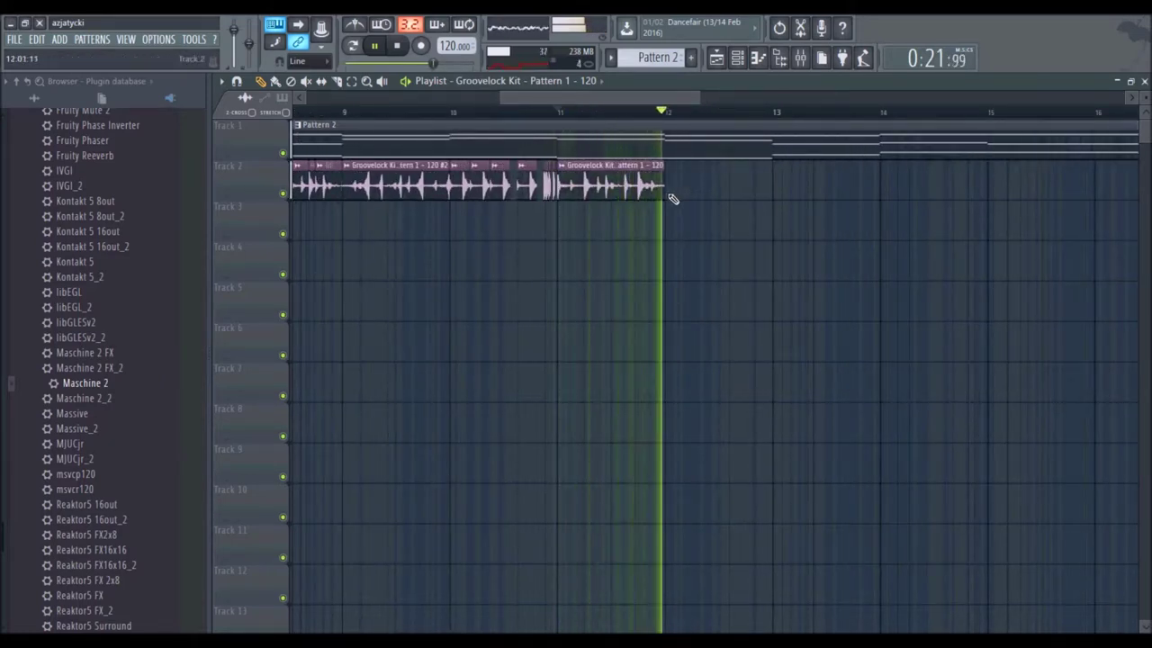
{"action": "left_click", "coordinate": [675, 186]}
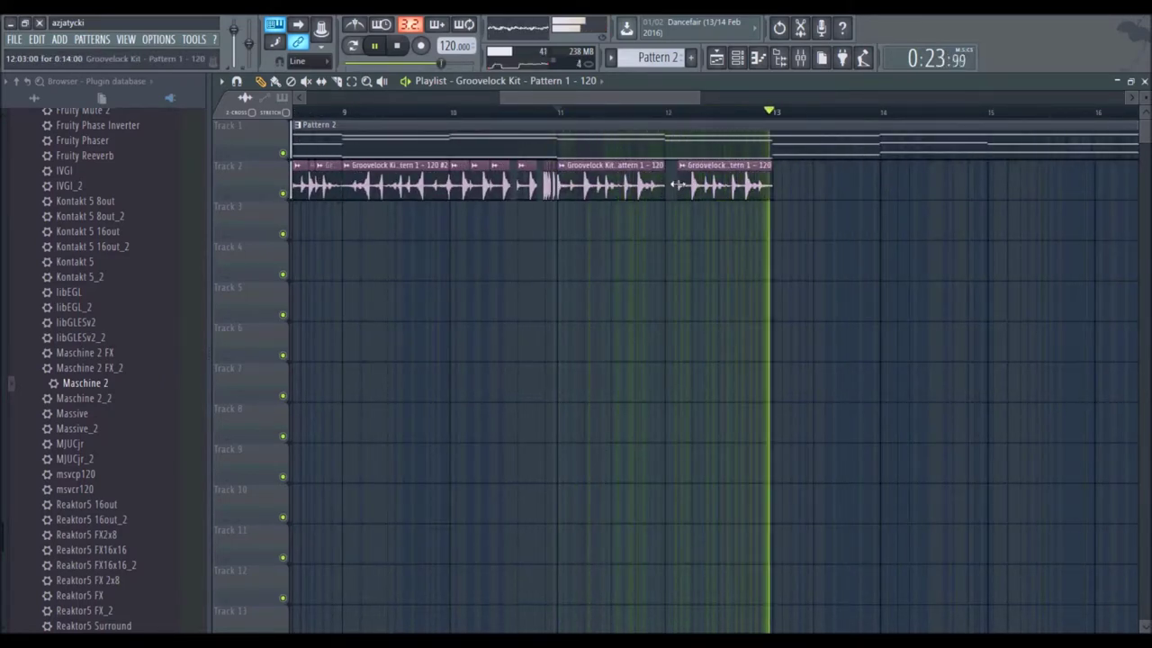
{"action": "left_click", "coordinate": [643, 226]}
{"action": "left_click_drag", "start_coordinate": [640, 226], "coordinate": [666, 226]}
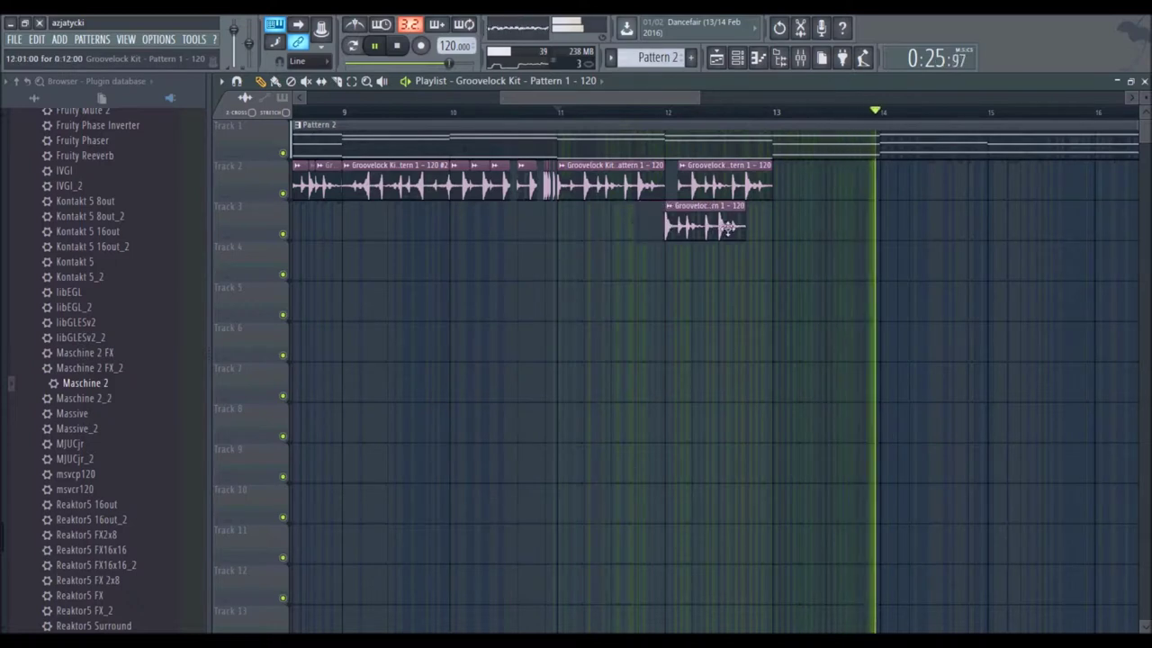
{"action": "right_click", "coordinate": [675, 226]}
{"action": "left_click", "coordinate": [664, 114]}
{"action": "left_click", "coordinate": [643, 115]}
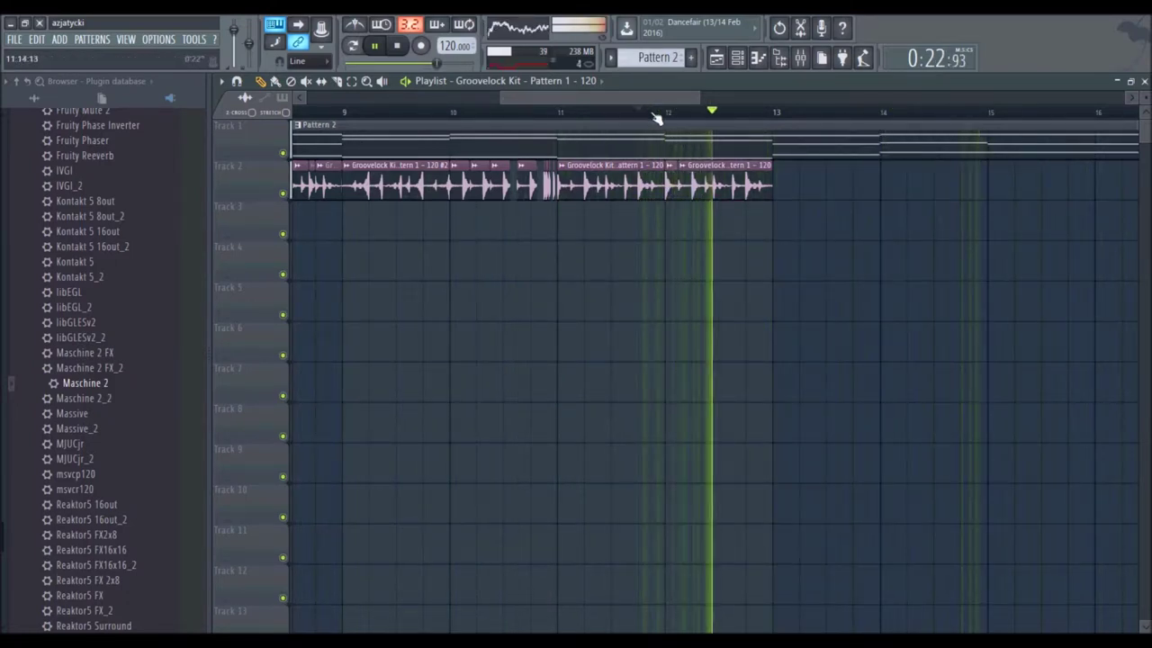
{"action": "scroll", "coordinate": [656, 115], "scroll_direction": "up", "scroll_amount": 3}
{"action": "left_click", "coordinate": [549, 115]}
Step: Split the 12:03 Groovelock Kit clip at 12:11 and trim the second piece's start to 12:13
{"action": "scroll", "coordinate": [552, 117], "scroll_direction": "down", "scroll_amount": 3}
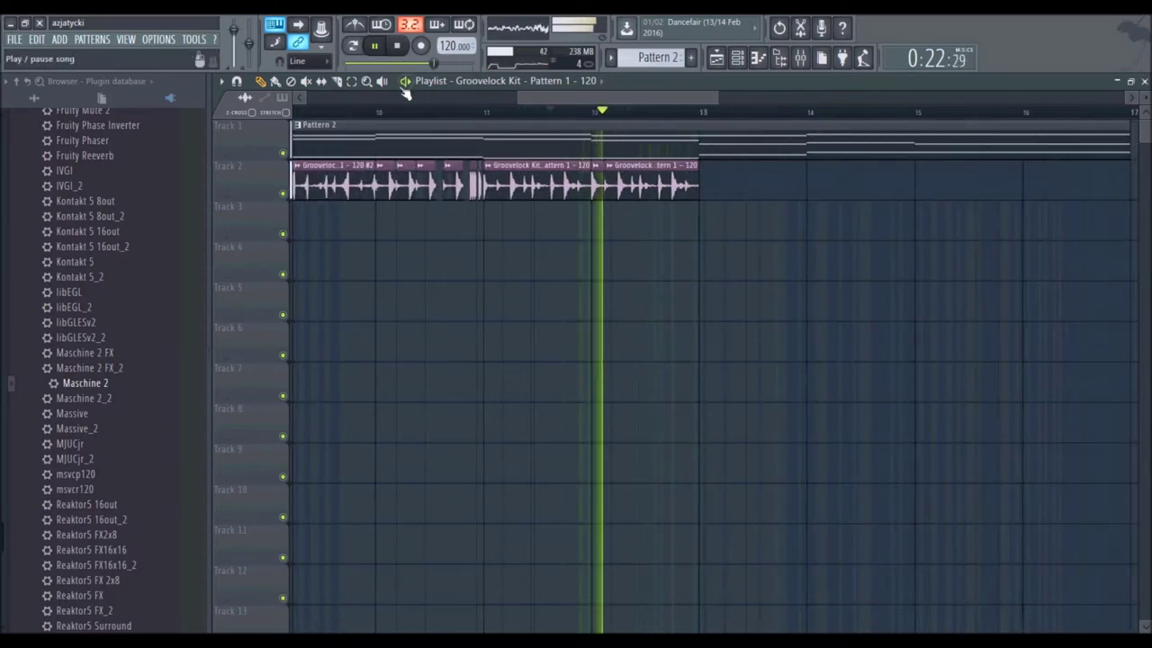
{"action": "left_click_drag", "start_coordinate": [662, 172], "coordinate": [668, 194]}
{"action": "left_click", "coordinate": [260, 81]}
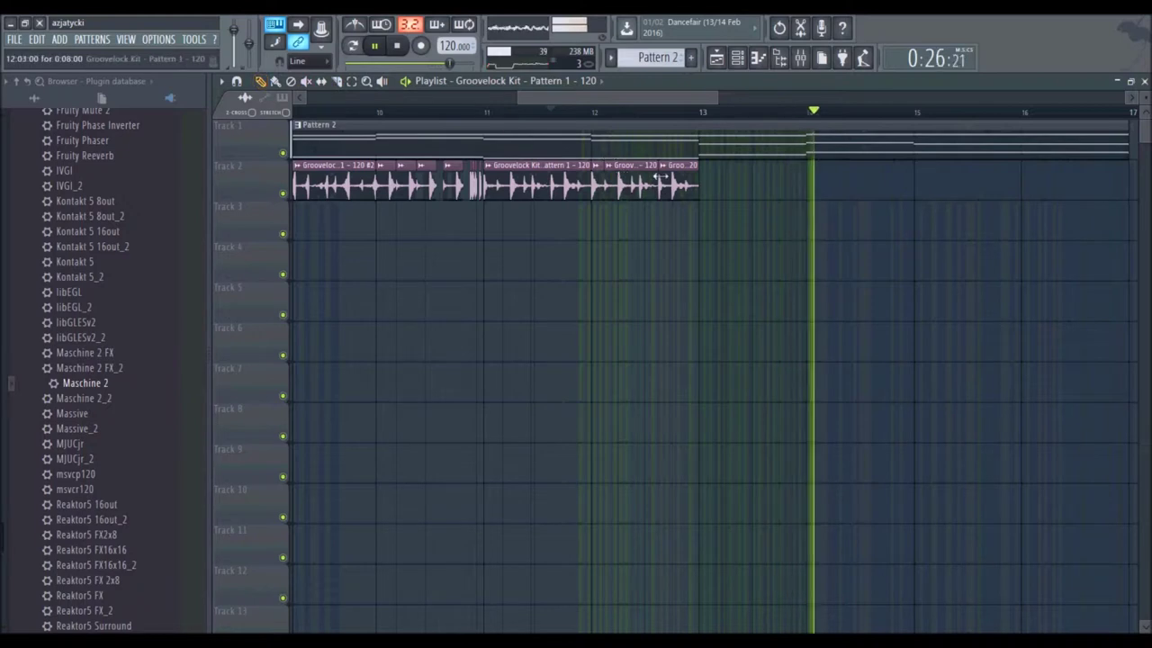
{"action": "scroll", "coordinate": [663, 117], "scroll_direction": "up", "scroll_amount": 1}
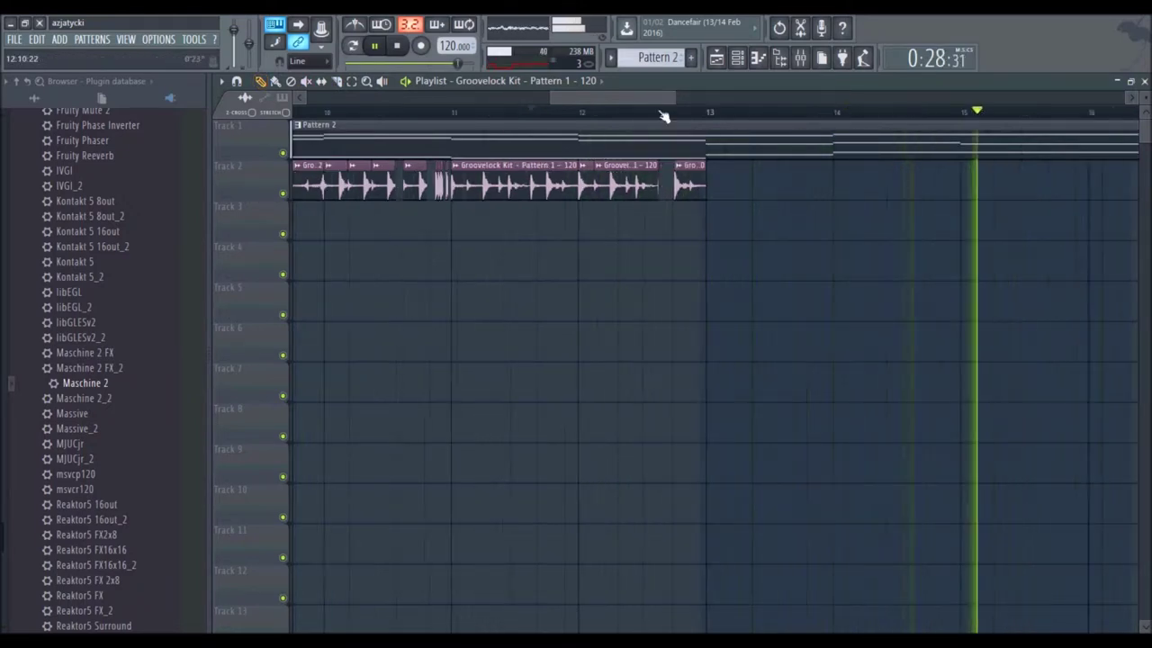
Step: Move the 12:13 Groovelock Kit piece on Track 2 back to 12:11, fill in a two-step piece at 12:15 and preview the bar
{"action": "scroll", "coordinate": [663, 117], "scroll_direction": "up", "scroll_amount": 2}
{"action": "left_click_drag", "start_coordinate": [766, 185], "coordinate": [702, 190]}
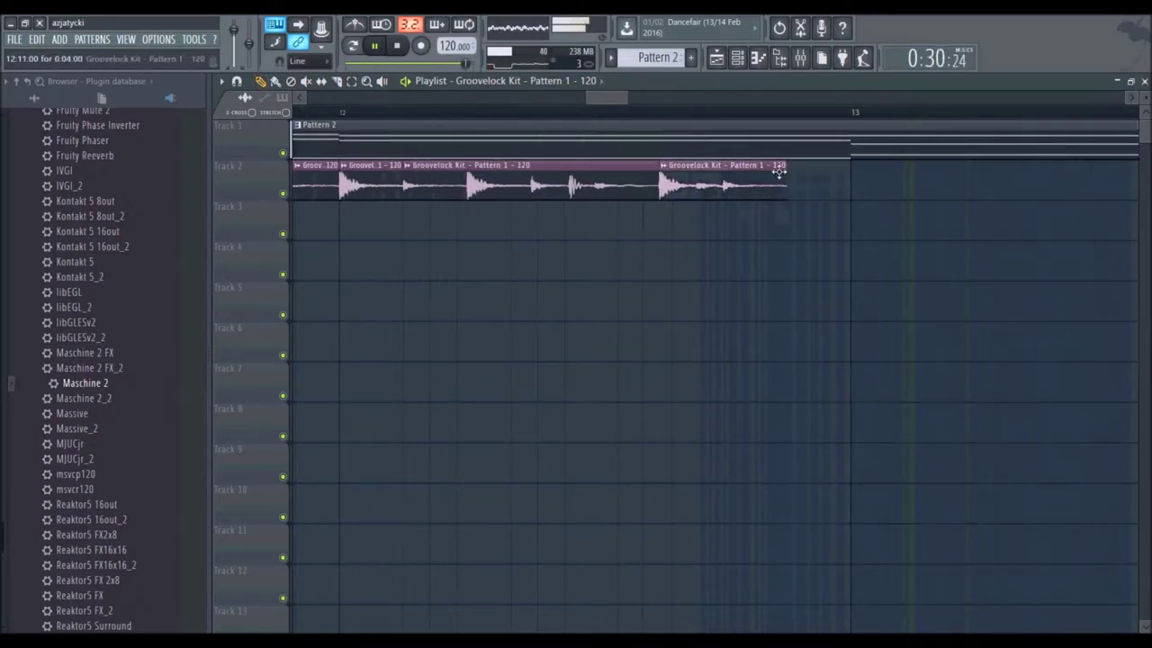
{"action": "left_click", "coordinate": [760, 247]}
{"action": "left_click_drag", "start_coordinate": [717, 269], "coordinate": [805, 180]}
{"action": "left_click", "coordinate": [309, 114]}
{"action": "scroll", "coordinate": [319, 115], "scroll_direction": "down", "scroll_amount": 3}
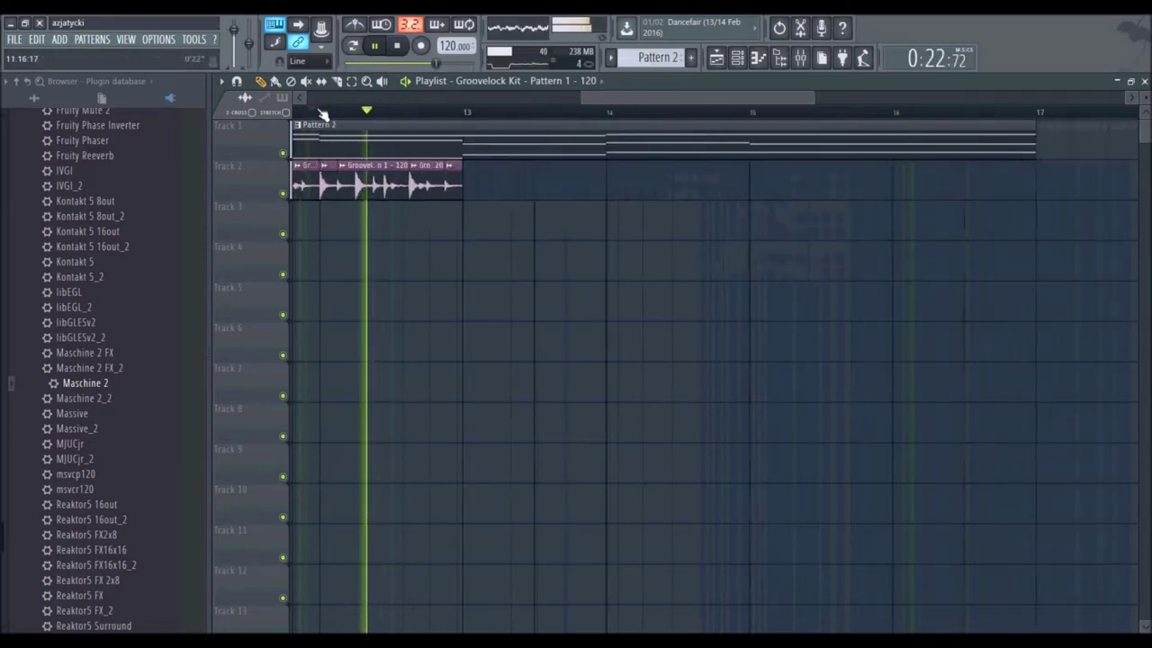
{"action": "left_click", "coordinate": [402, 49]}
{"action": "left_click", "coordinate": [401, 49]}
Step: Review the chopped Groovelock Kit arrangement on Track 2 from bar 1 through bar 12
{"action": "scroll", "coordinate": [678, 122], "scroll_direction": "down", "scroll_amount": 5}
{"action": "scroll", "coordinate": [666, 117], "scroll_direction": "down", "scroll_amount": 2}
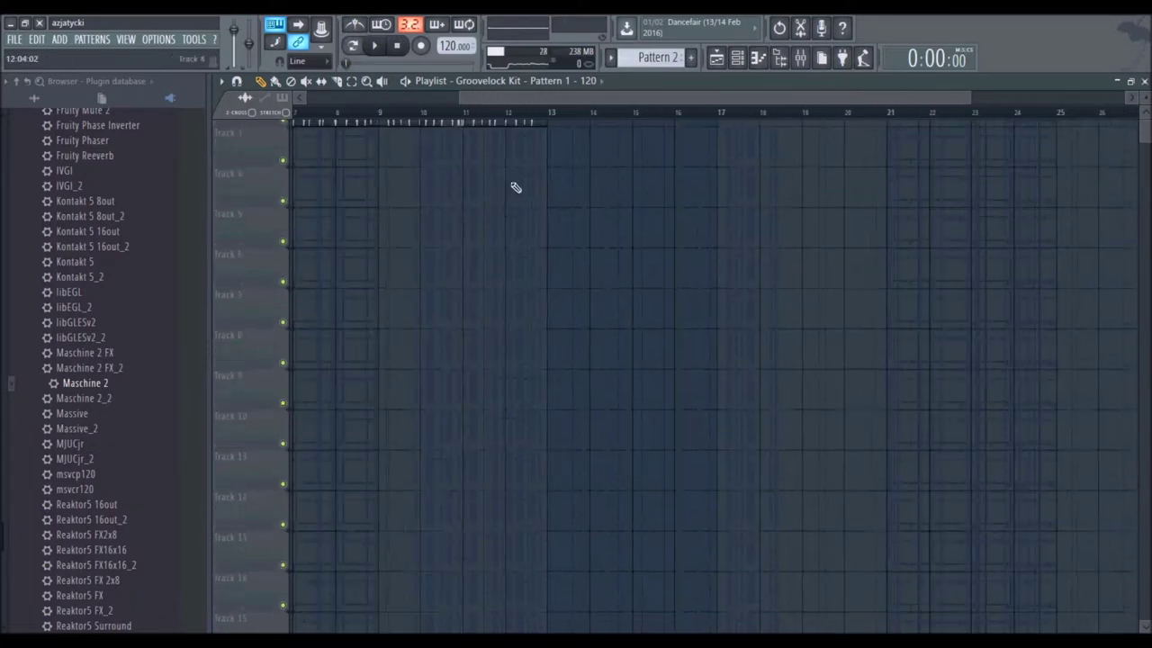
{"action": "scroll", "coordinate": [627, 177], "scroll_direction": "up", "scroll_amount": 4}
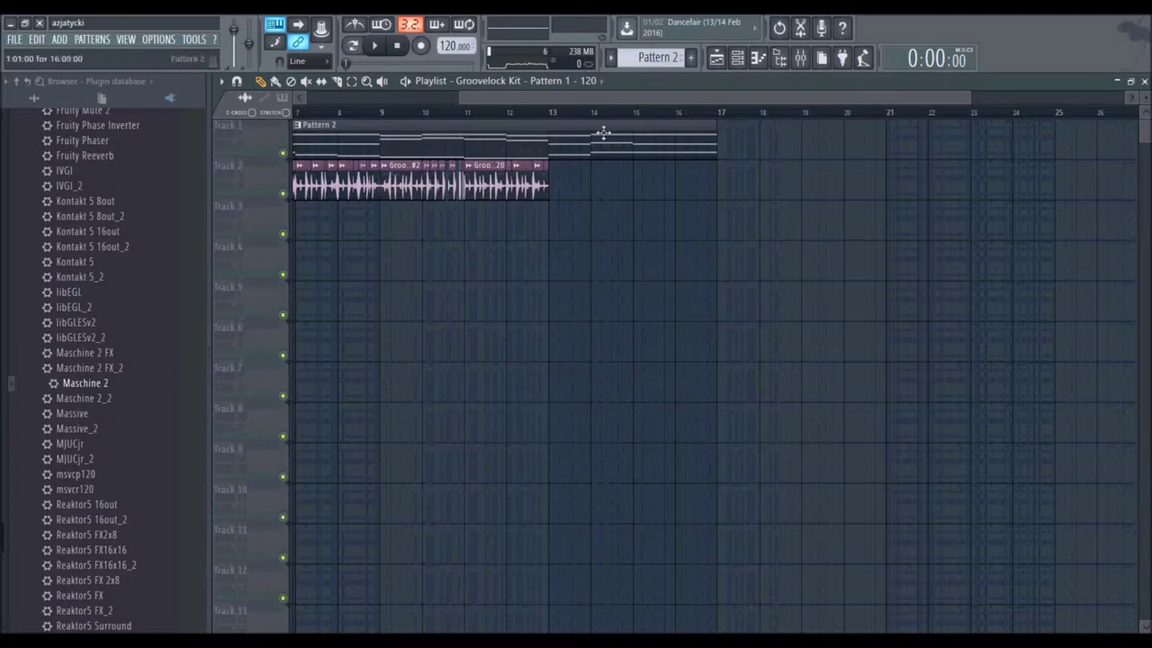
{"action": "scroll", "coordinate": [570, 119], "scroll_direction": "up", "scroll_amount": 4}
{"action": "left_click_drag", "start_coordinate": [599, 104], "coordinate": [293, 117]}
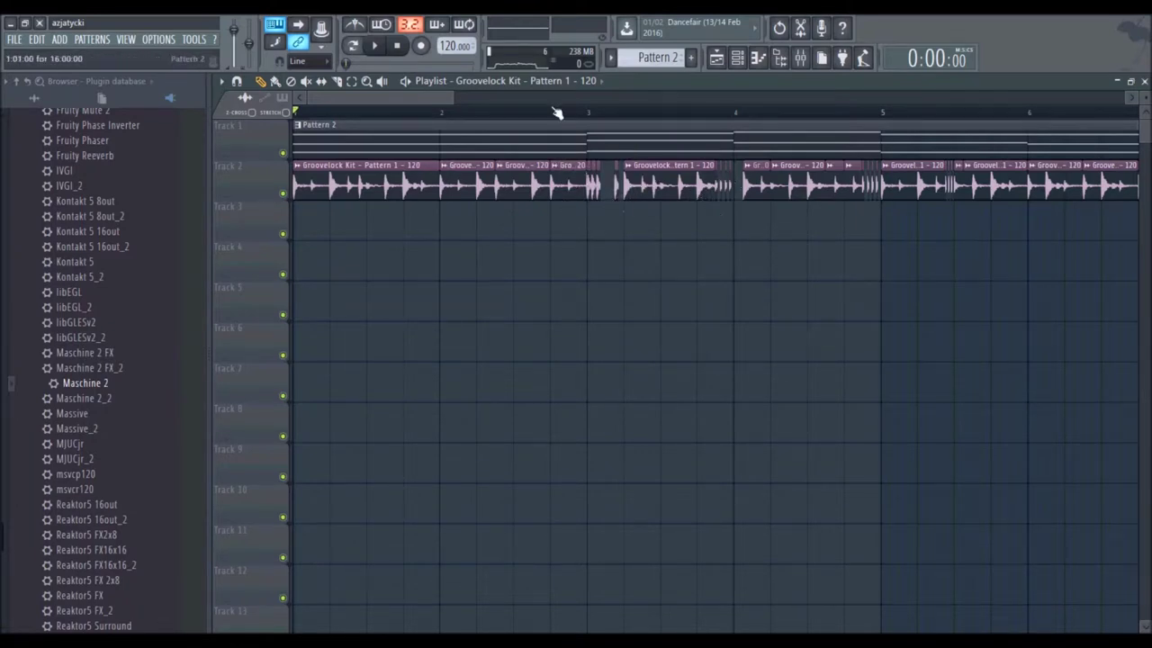
{"action": "left_click_drag", "start_coordinate": [415, 101], "coordinate": [439, 101]}
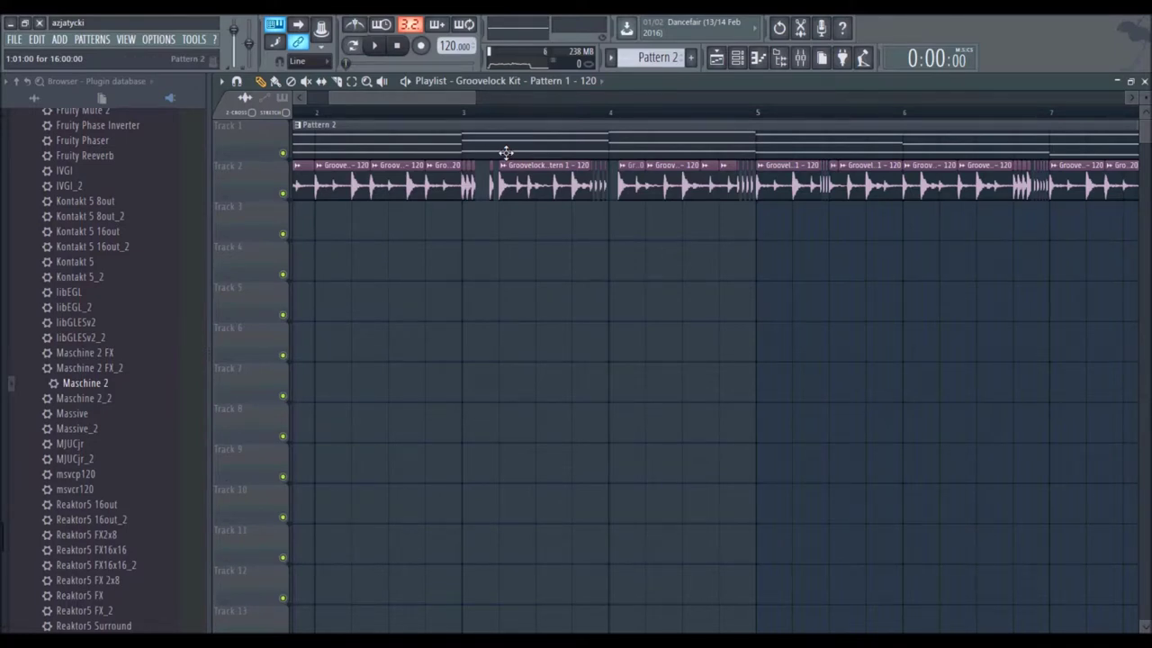
{"action": "scroll", "coordinate": [592, 142], "scroll_direction": "up", "scroll_amount": 4}
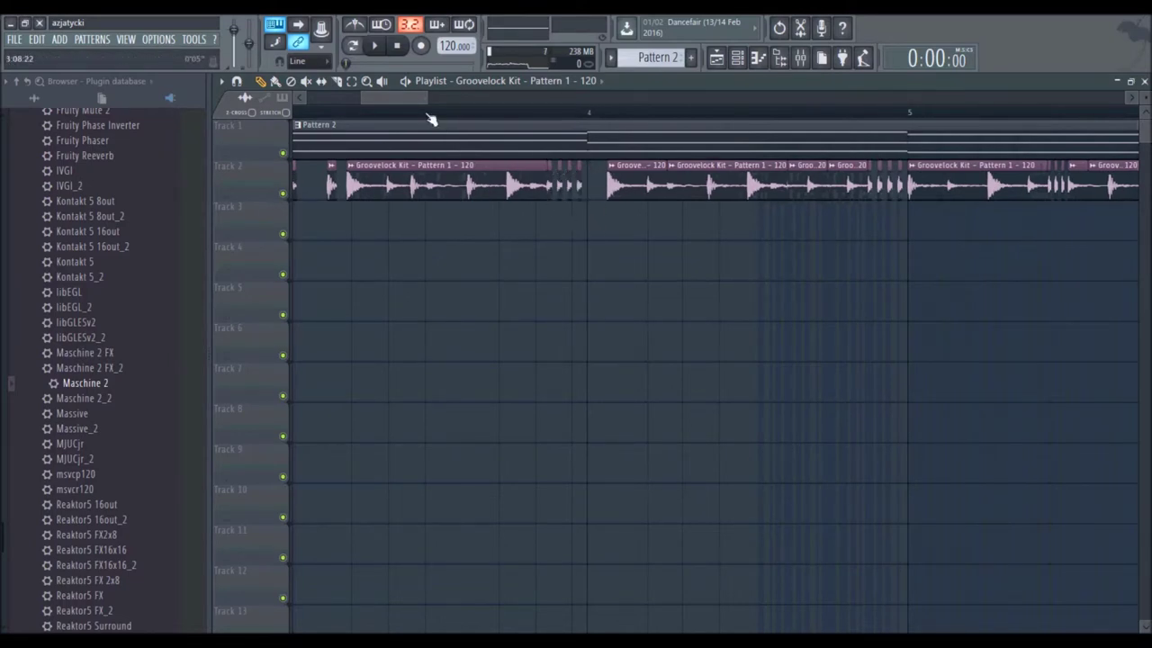
{"action": "scroll", "coordinate": [431, 120], "scroll_direction": "down", "scroll_amount": 6}
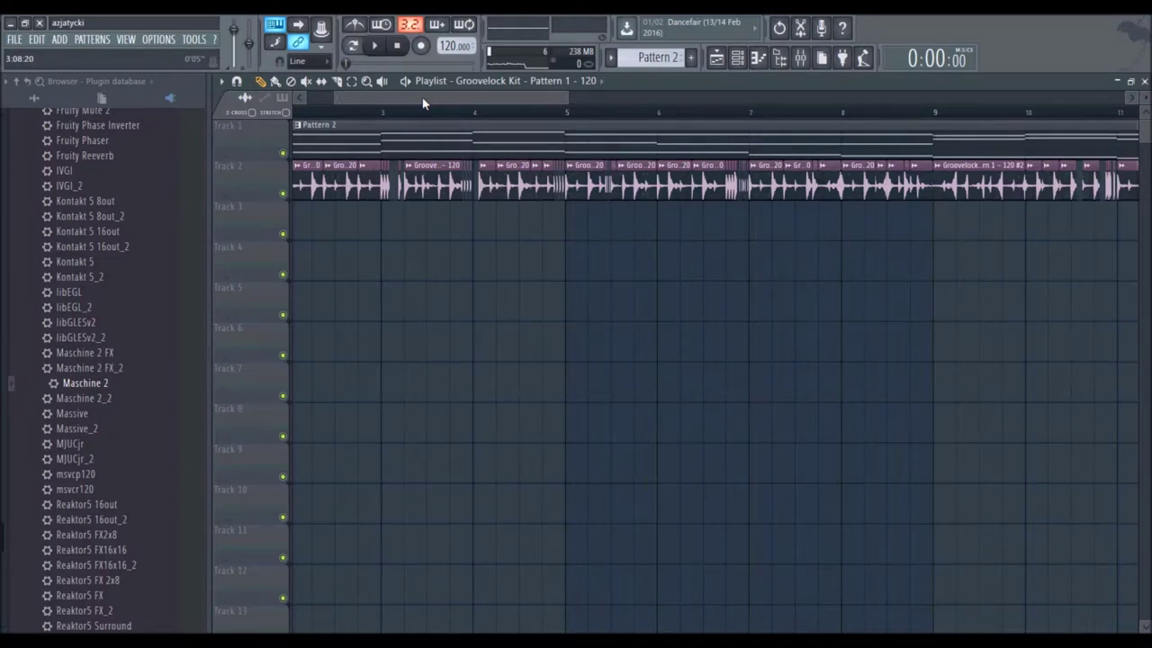
{"action": "left_click_drag", "start_coordinate": [428, 104], "coordinate": [433, 105]}
{"action": "left_click_drag", "start_coordinate": [438, 105], "coordinate": [458, 98]}
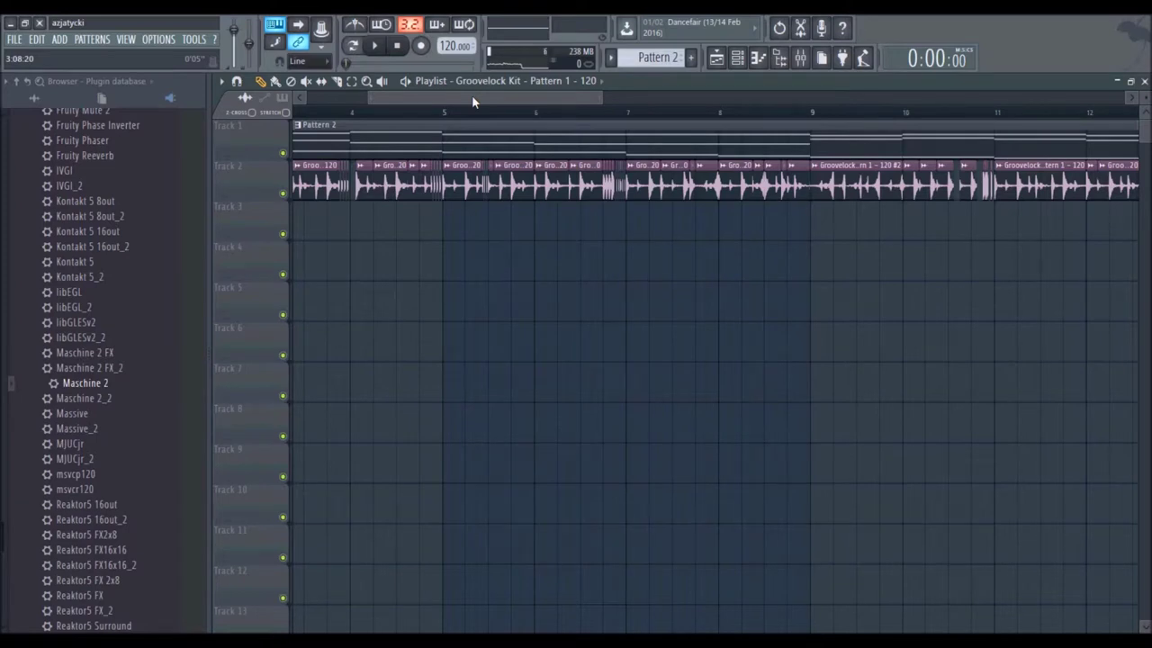
{"action": "left_click_drag", "start_coordinate": [471, 95], "coordinate": [620, 117]}
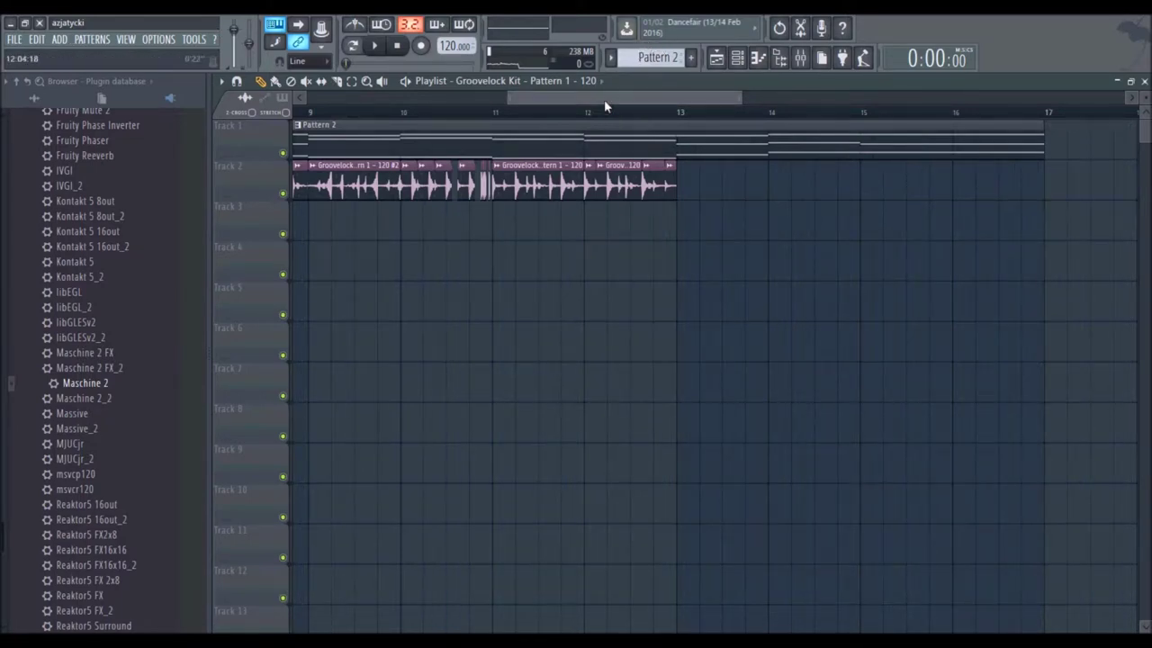
{"action": "left_click_drag", "start_coordinate": [604, 99], "coordinate": [610, 97]}
Step: Shorten the 12:15 piece on Track 2 to one step, repeat it at 12:16 and play the song from 11:13
{"action": "left_click", "coordinate": [560, 115]}
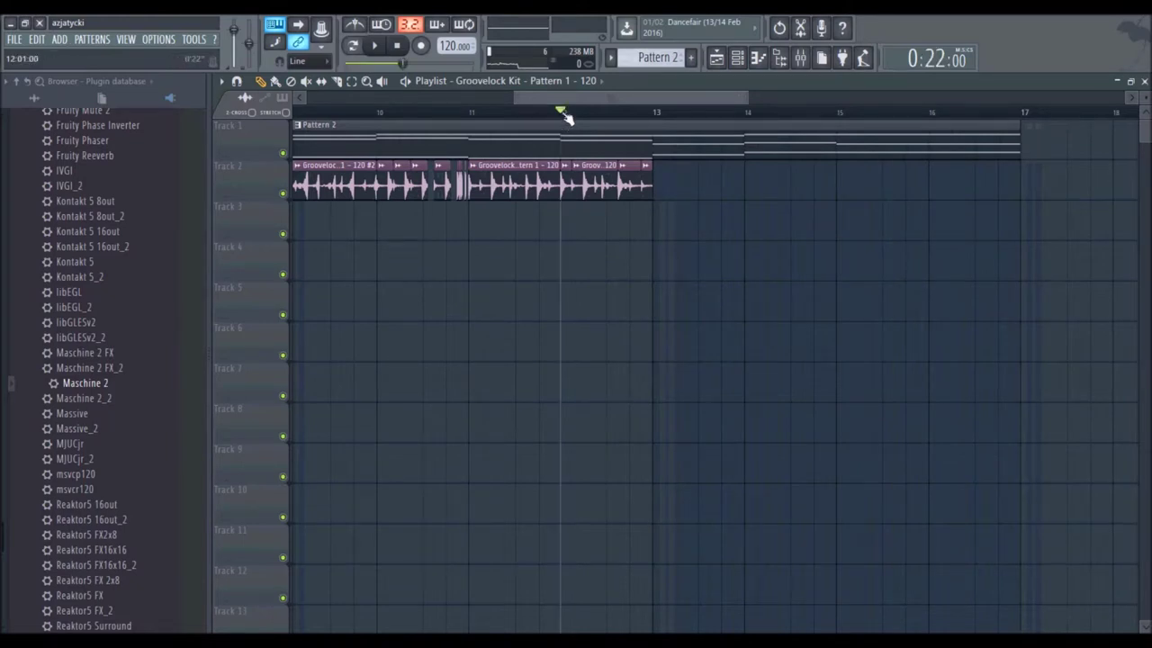
{"action": "scroll", "coordinate": [579, 108], "scroll_direction": "up", "scroll_amount": 3}
{"action": "left_click_drag", "start_coordinate": [579, 97], "coordinate": [661, 99]}
{"action": "left_click_drag", "start_coordinate": [442, 181], "coordinate": [424, 181]}
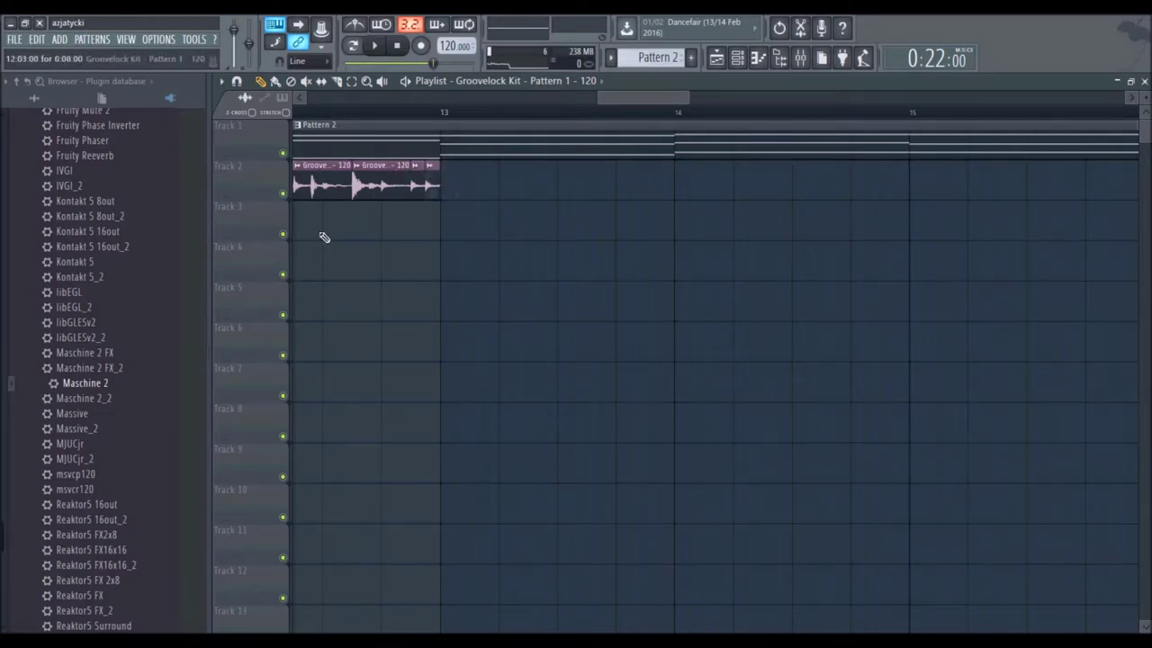
{"action": "left_click_drag", "start_coordinate": [617, 100], "coordinate": [577, 103]}
{"action": "left_click", "coordinate": [518, 112]}
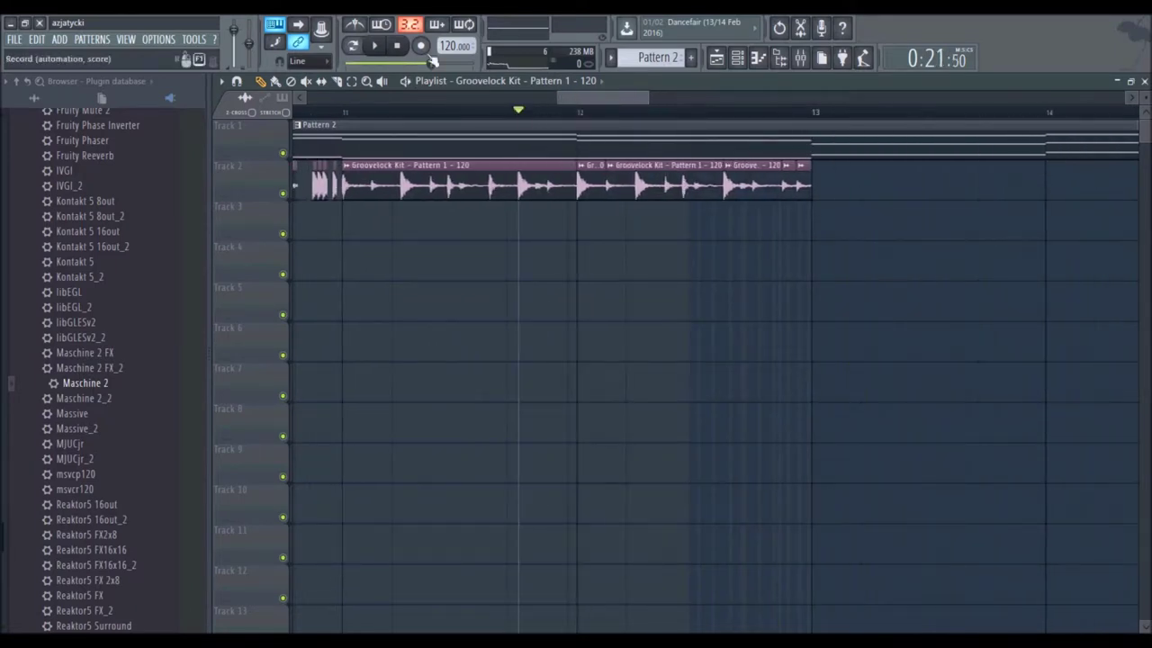
{"action": "left_click", "coordinate": [377, 47]}
{"action": "scroll", "coordinate": [594, 104], "scroll_direction": "down", "scroll_amount": 6}
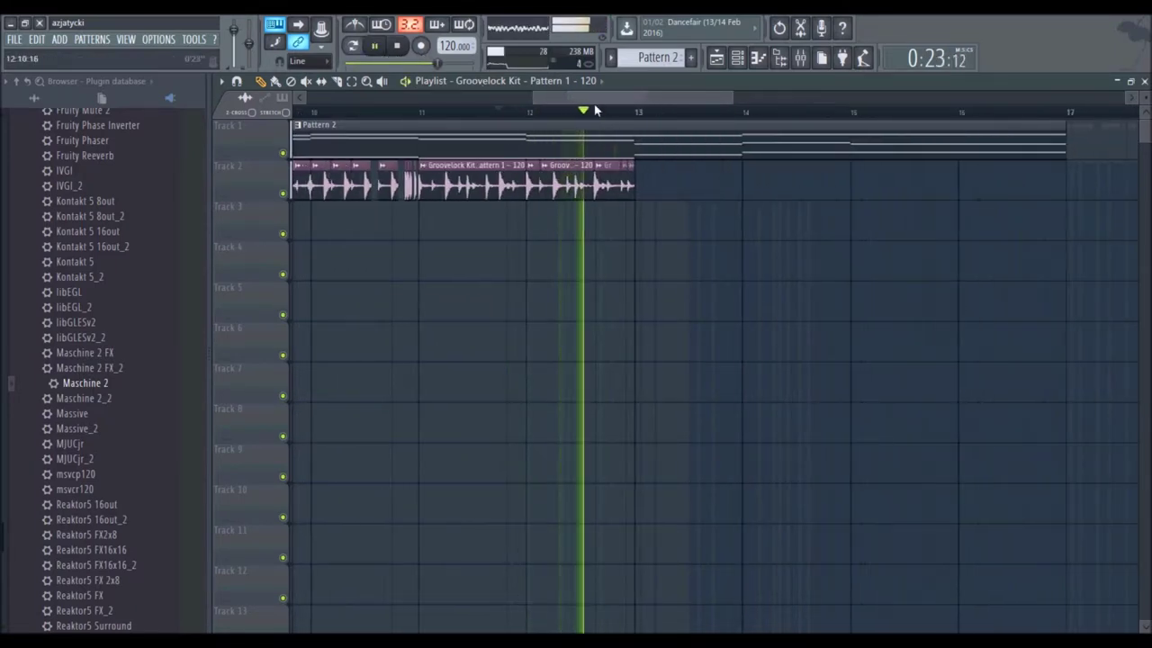
{"action": "key", "text": "space"}
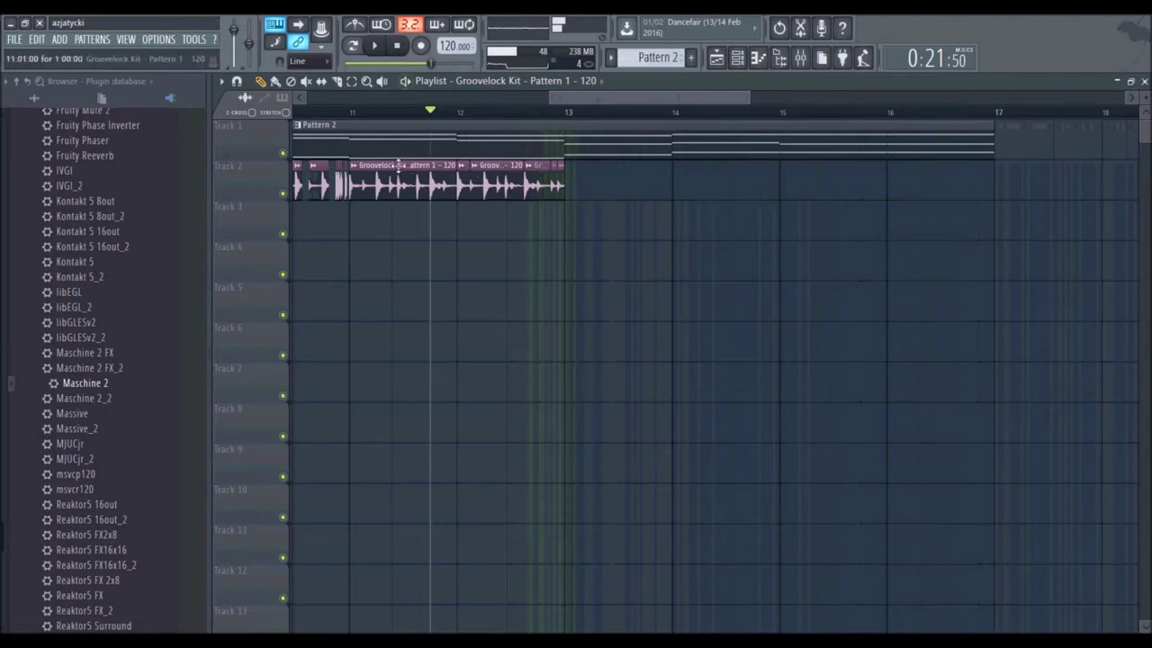
Step: Place a six-step Groovelock Kit clip at 13:01 on Track 2, split at 13:05 with its first piece trimmed to two steps
{"action": "left_click", "coordinate": [575, 191]}
{"action": "left_click_drag", "start_coordinate": [673, 184], "coordinate": [610, 184]}
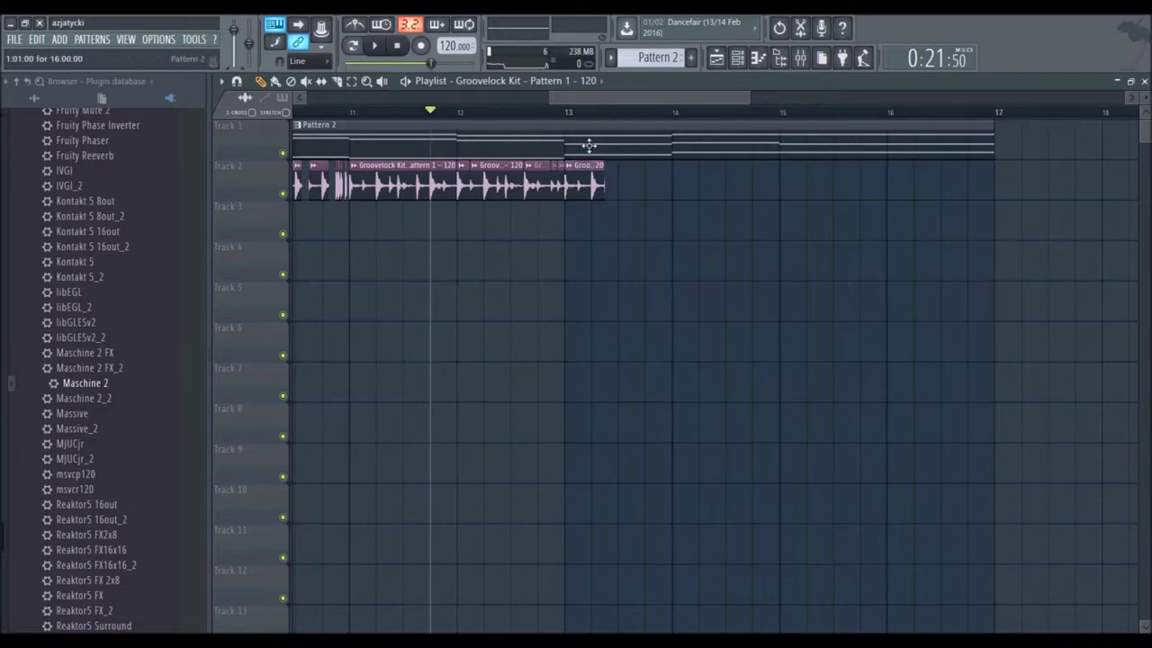
{"action": "scroll", "coordinate": [590, 120], "scroll_direction": "up", "scroll_amount": 4}
{"action": "left_click", "coordinate": [336, 81]}
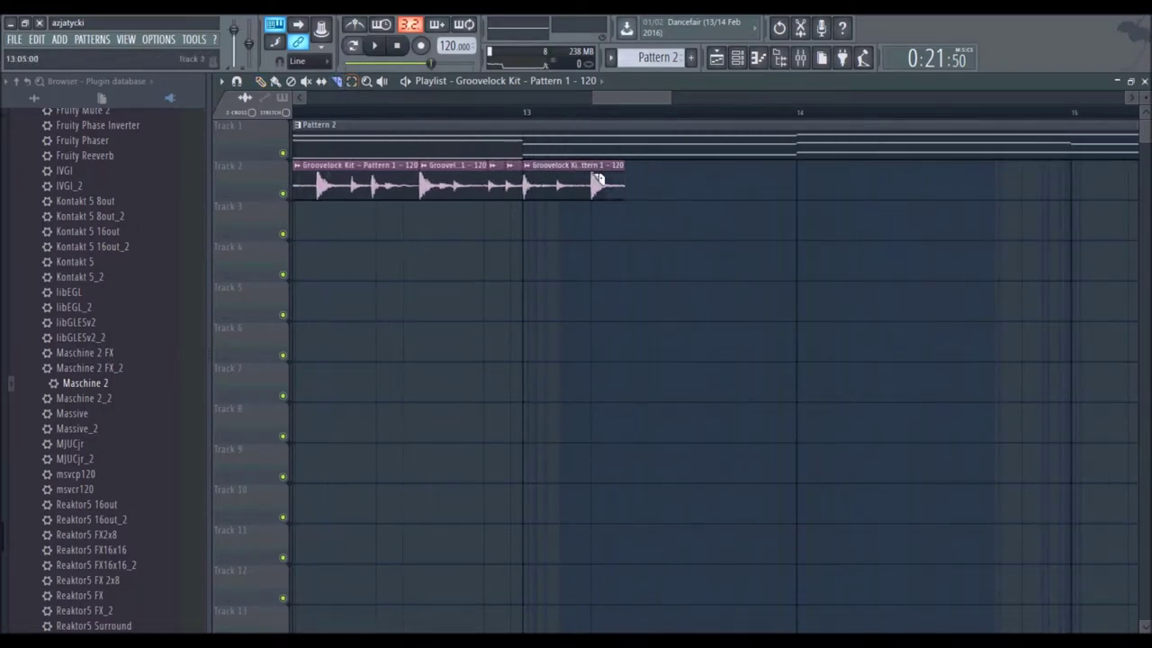
{"action": "left_click_drag", "start_coordinate": [591, 196], "coordinate": [590, 216]}
{"action": "left_click", "coordinate": [260, 82]}
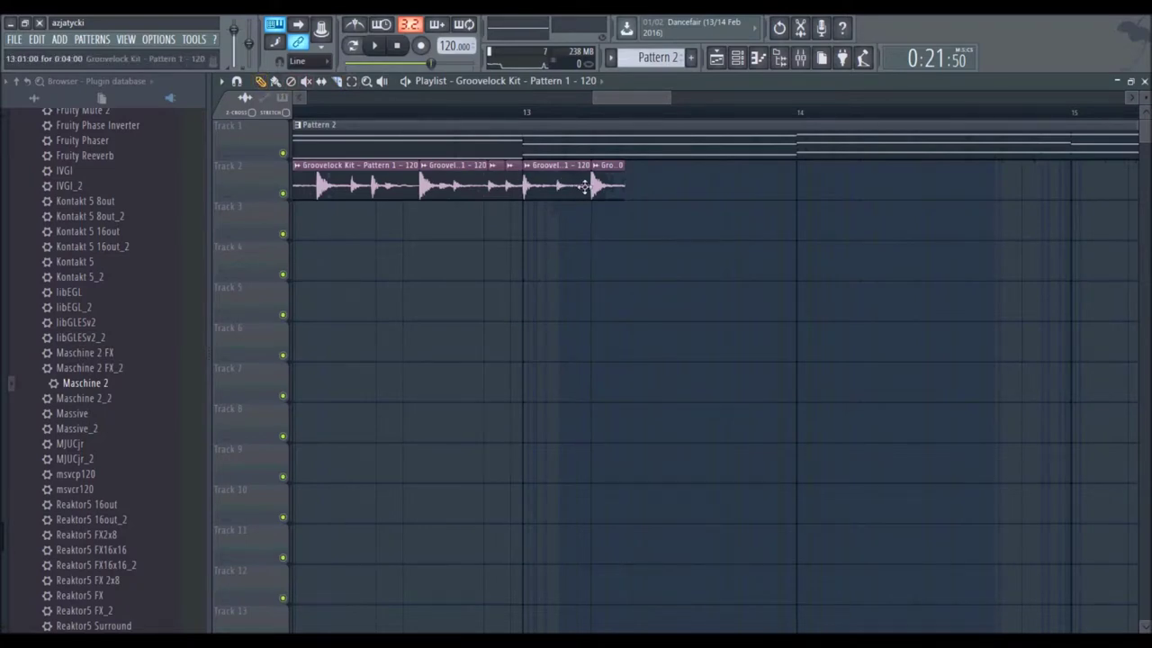
{"action": "left_click_drag", "start_coordinate": [587, 186], "coordinate": [556, 186]}
Step: Fill the gap at 13:03 on Track 2 with a two-step reversed piece of Groovelock Kit - Pattern 1 - 120 #2 and preview it
{"action": "left_click", "coordinate": [471, 82]}
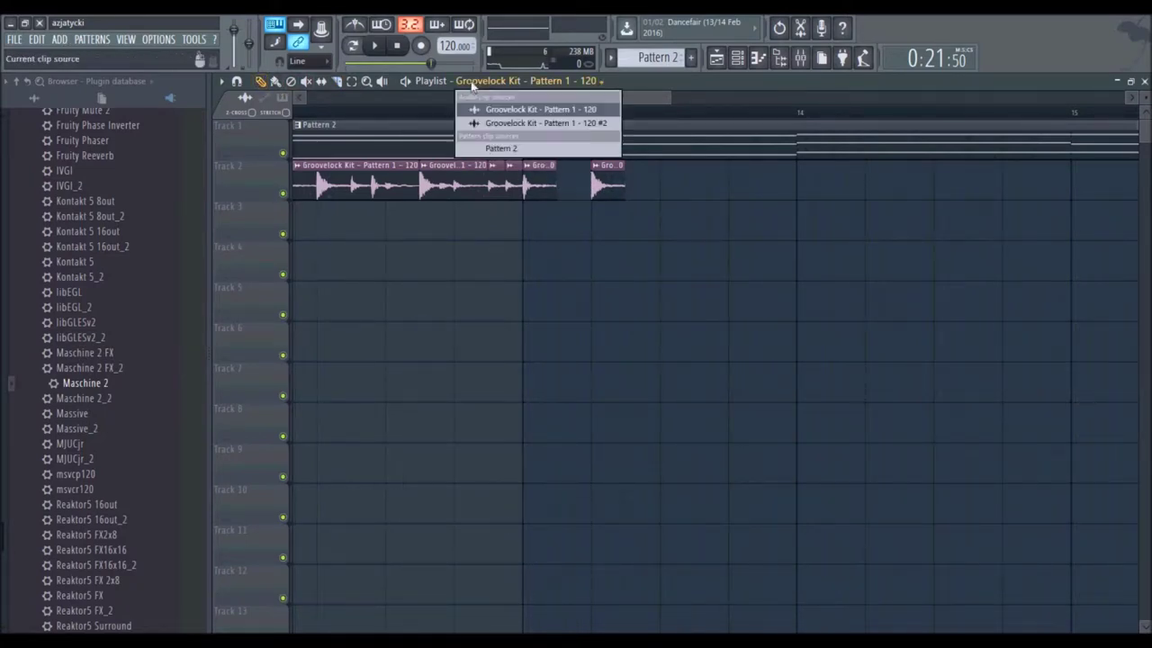
{"action": "left_click", "coordinate": [493, 122]}
{"action": "left_click", "coordinate": [550, 225]}
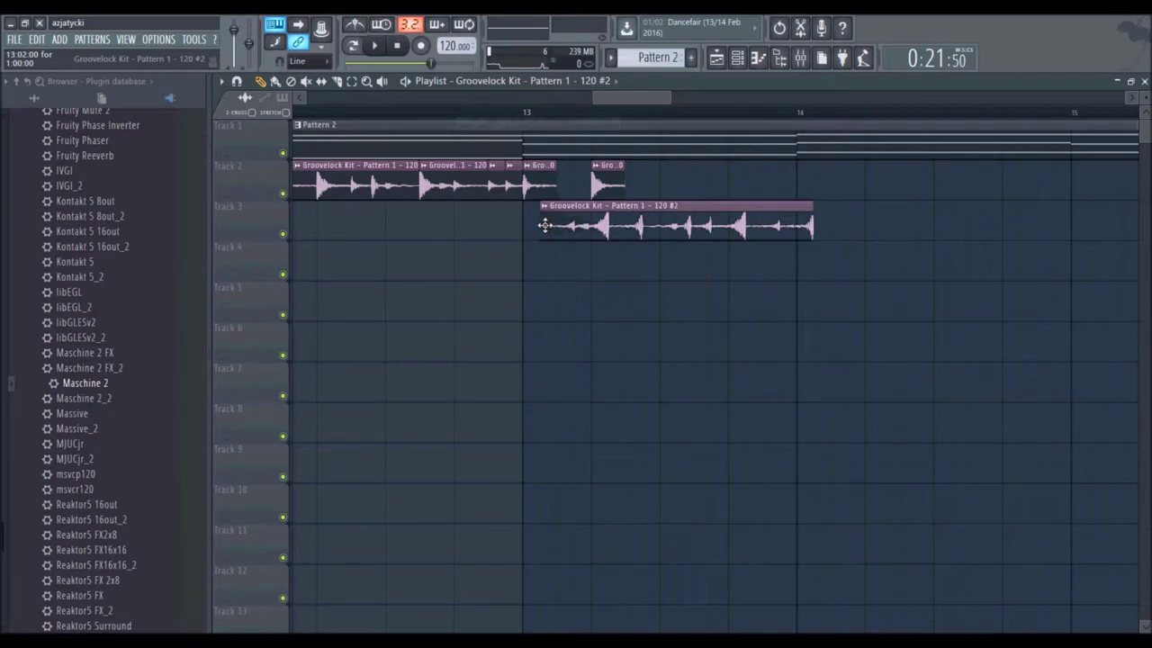
{"action": "left_click_drag", "start_coordinate": [543, 225], "coordinate": [577, 174]}
{"action": "left_click", "coordinate": [513, 113]}
{"action": "left_click", "coordinate": [374, 45]}
{"action": "left_click", "coordinate": [398, 46]}
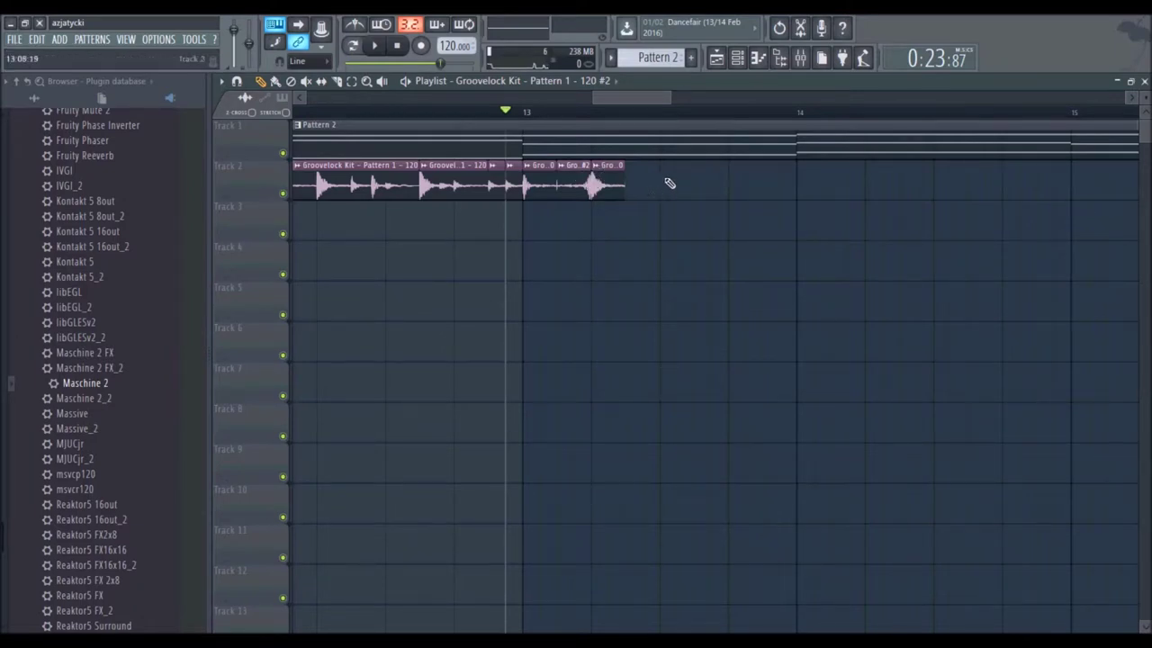
Step: Repeat the two-step reversed piece at 13:07 and the loud hit at 13:09 on Track 2, and preview them
{"action": "left_click", "coordinate": [641, 182]}
{"action": "left_click", "coordinate": [663, 180]}
{"action": "left_click", "coordinate": [375, 45]}
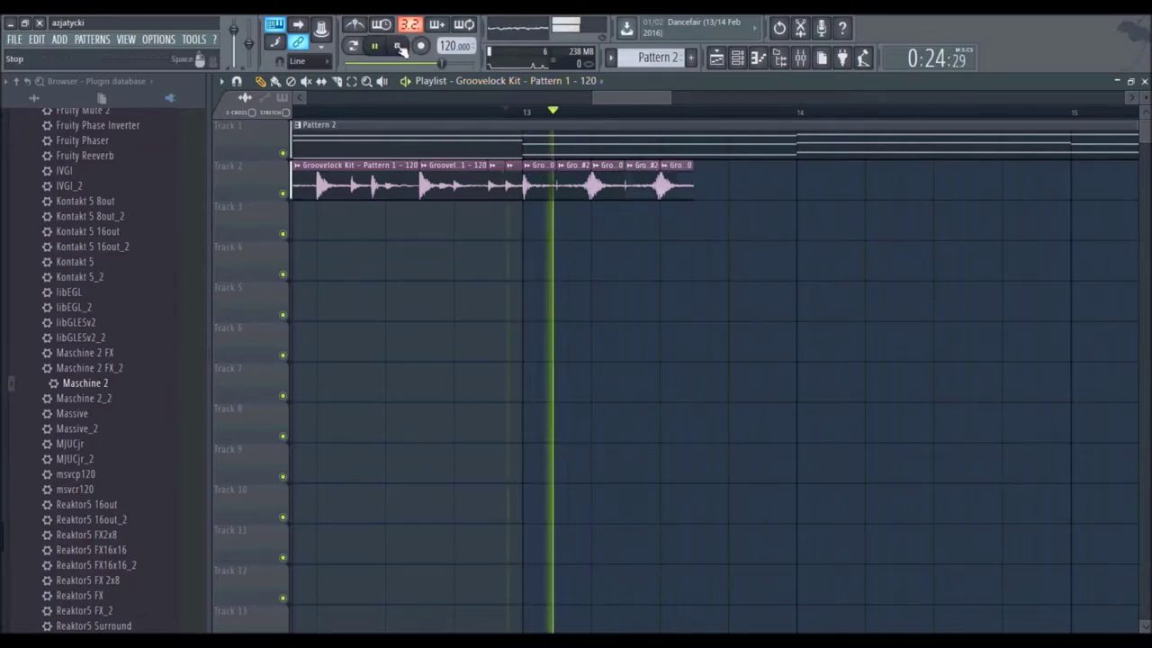
{"action": "left_click", "coordinate": [399, 48]}
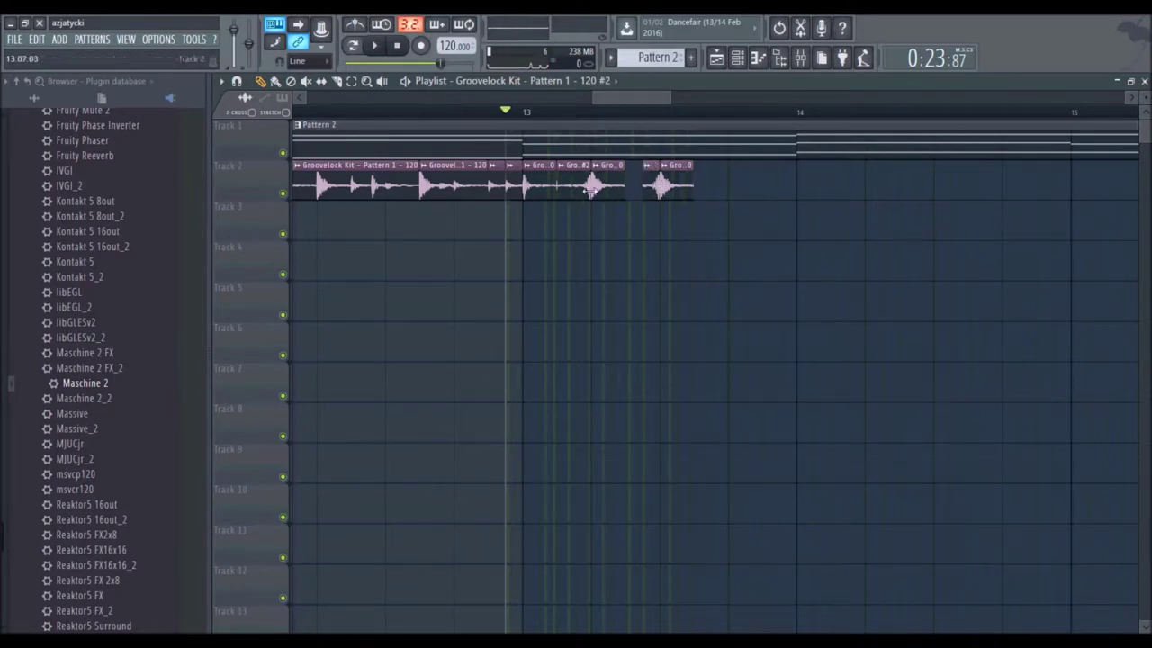
Step: Replace the 13:07 reversed piece on Track 2 with two one-step reversed pieces at 13:07 and 13:08, and preview the result
{"action": "left_click_drag", "start_coordinate": [565, 186], "coordinate": [558, 227]}
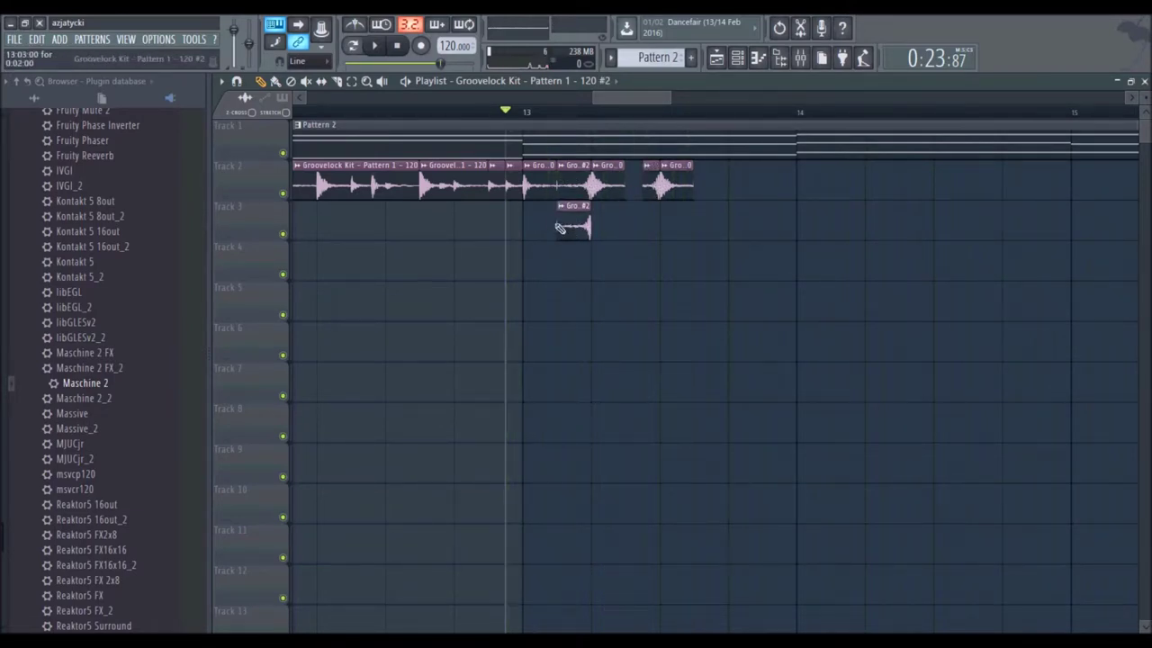
{"action": "left_click", "coordinate": [563, 219]}
{"action": "right_click", "coordinate": [566, 225]}
{"action": "left_click", "coordinate": [567, 224]}
{"action": "left_click_drag", "start_coordinate": [559, 223], "coordinate": [631, 177]}
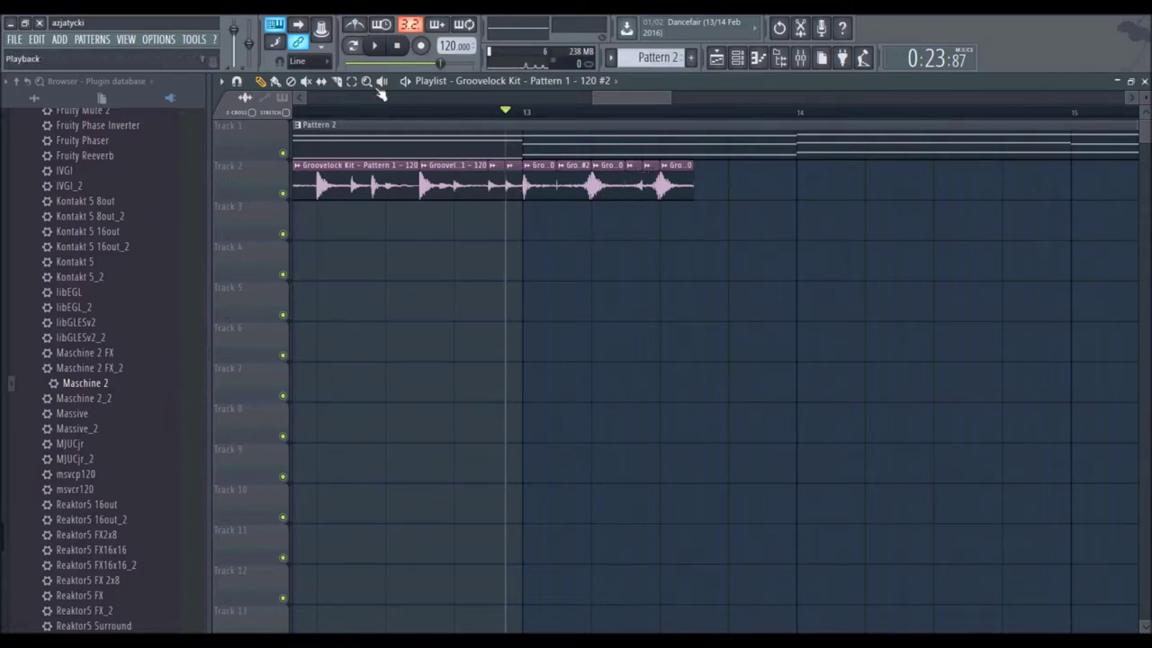
{"action": "left_click", "coordinate": [375, 45]}
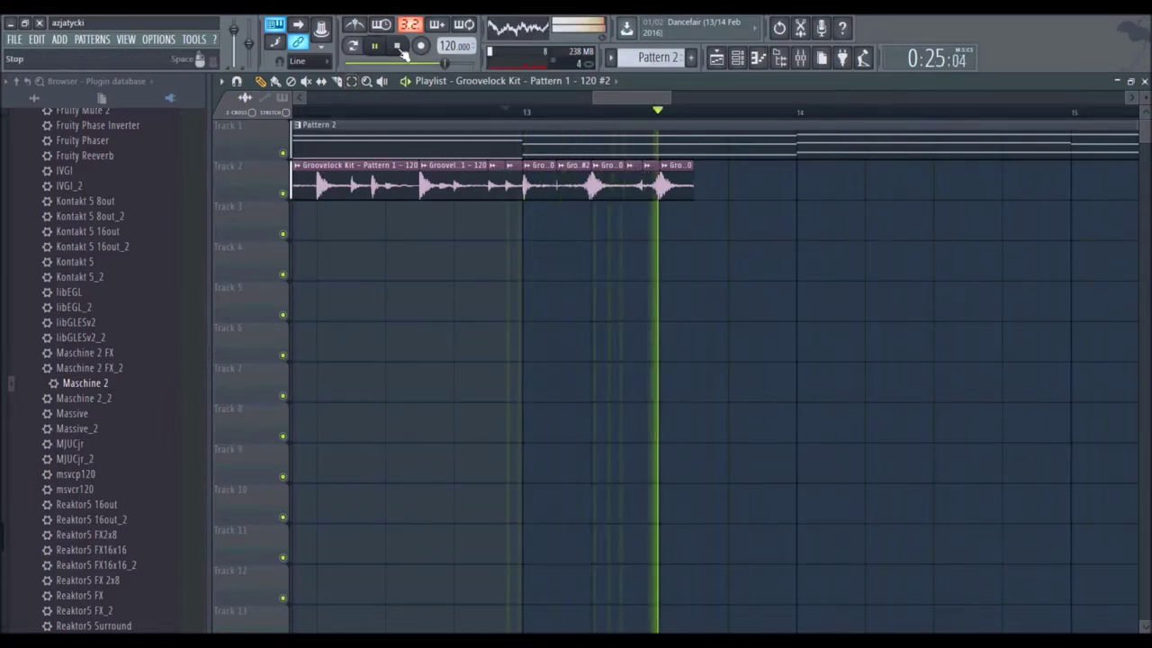
{"action": "left_click", "coordinate": [399, 47]}
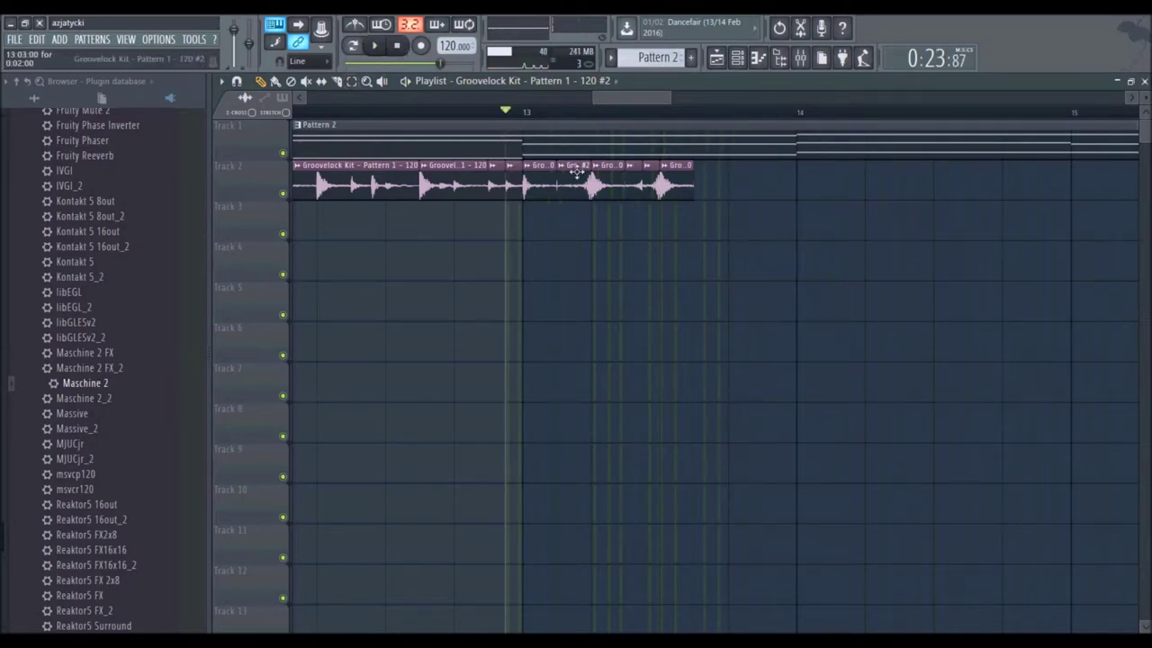
Step: Fill the end of bar 13 on Track 2 with a two-step loud-hit piece at 13:12 and a second one from 13:14 to 14:01
{"action": "left_click", "coordinate": [699, 182]}
{"action": "left_click_drag", "start_coordinate": [728, 184], "coordinate": [999, 186]}
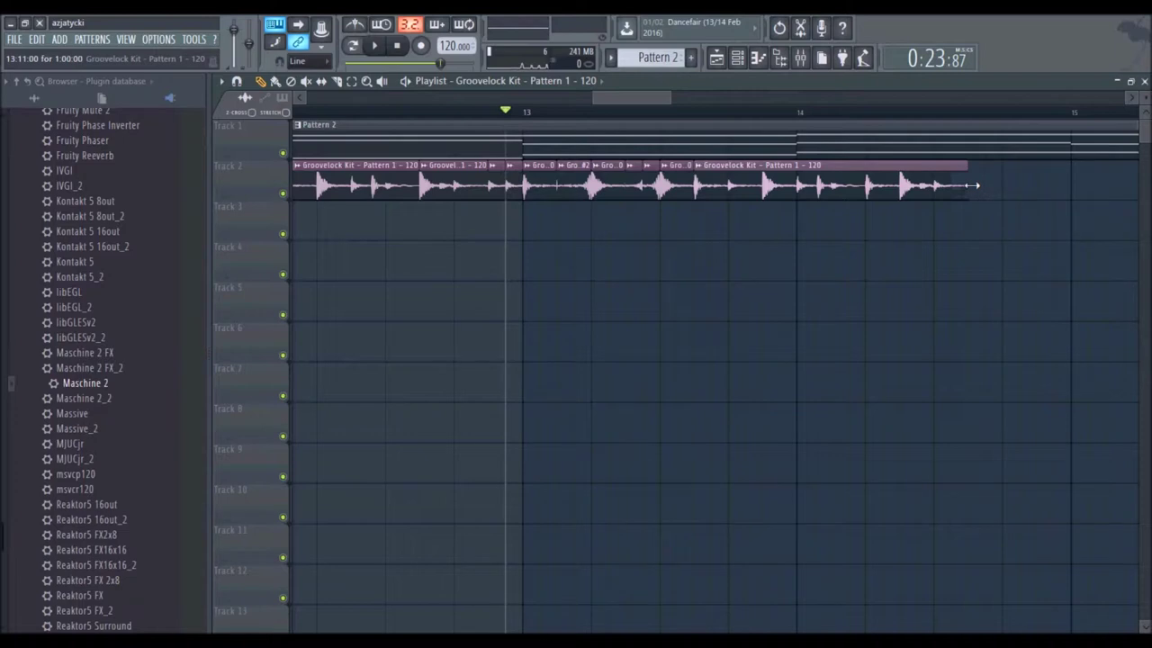
{"action": "mouse_move", "coordinate": [697, 183]}
{"action": "left_mouse_down"}
{"action": "mouse_move", "coordinate": [873, 183]}
{"action": "mouse_move", "coordinate": [720, 180]}
{"action": "left_mouse_up"}
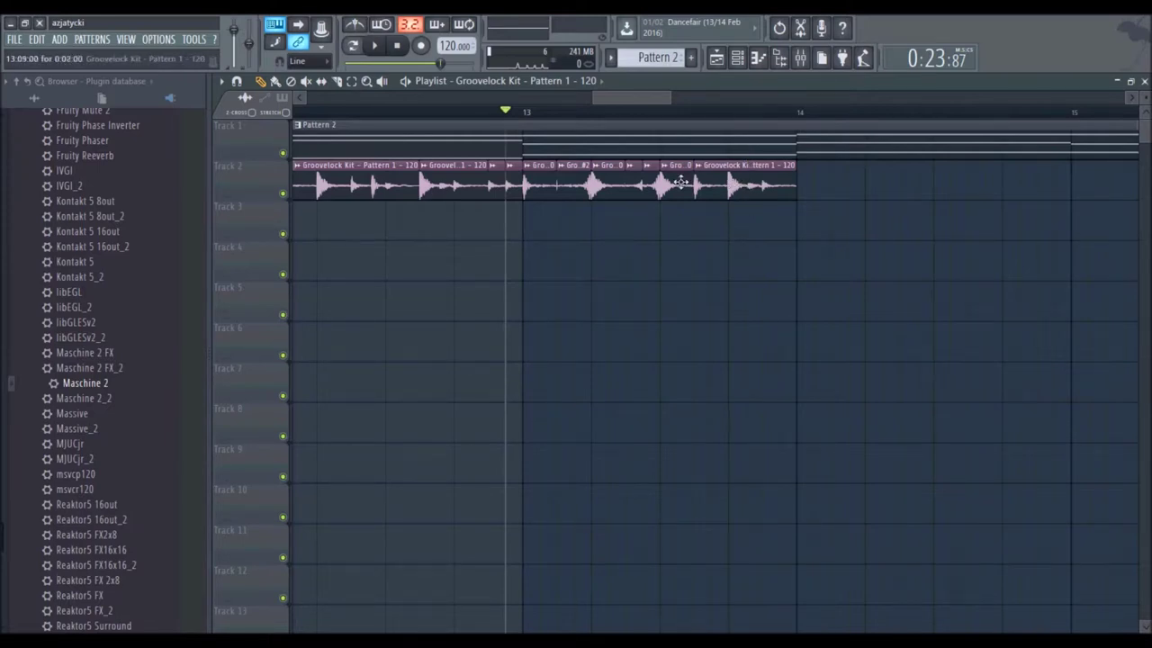
{"action": "left_click_drag", "start_coordinate": [714, 185], "coordinate": [699, 179]}
{"action": "left_click", "coordinate": [745, 220]}
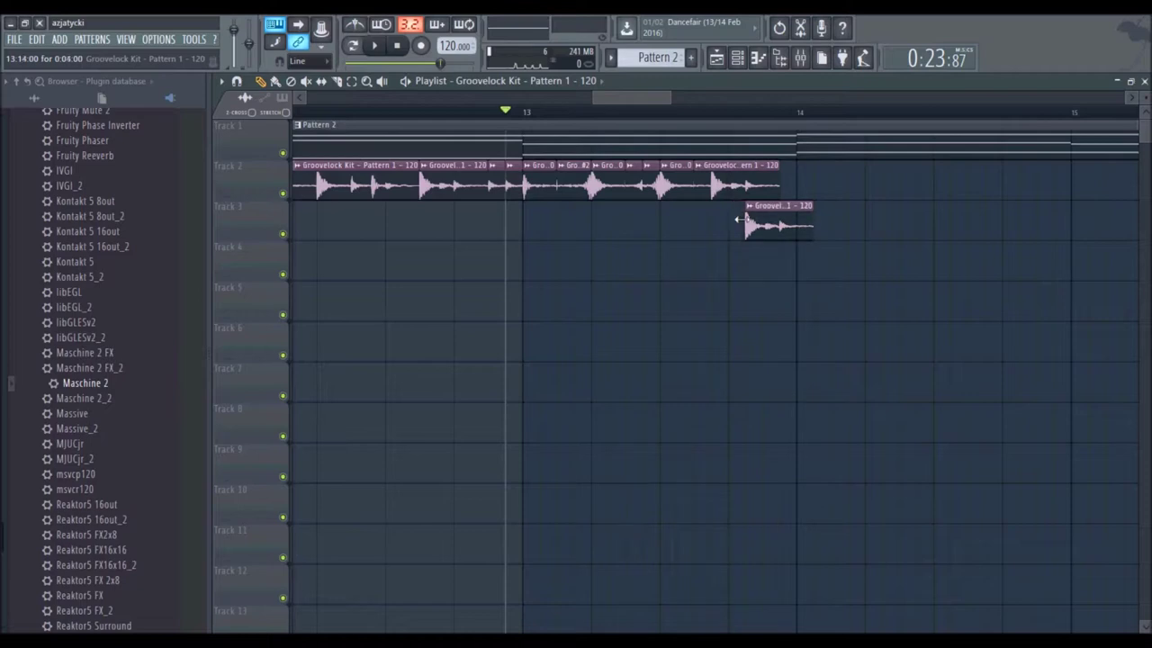
{"action": "mouse_move", "coordinate": [775, 197]}
{"action": "left_mouse_down"}
{"action": "mouse_move", "coordinate": [746, 191]}
{"action": "mouse_move", "coordinate": [786, 178]}
{"action": "left_mouse_up"}
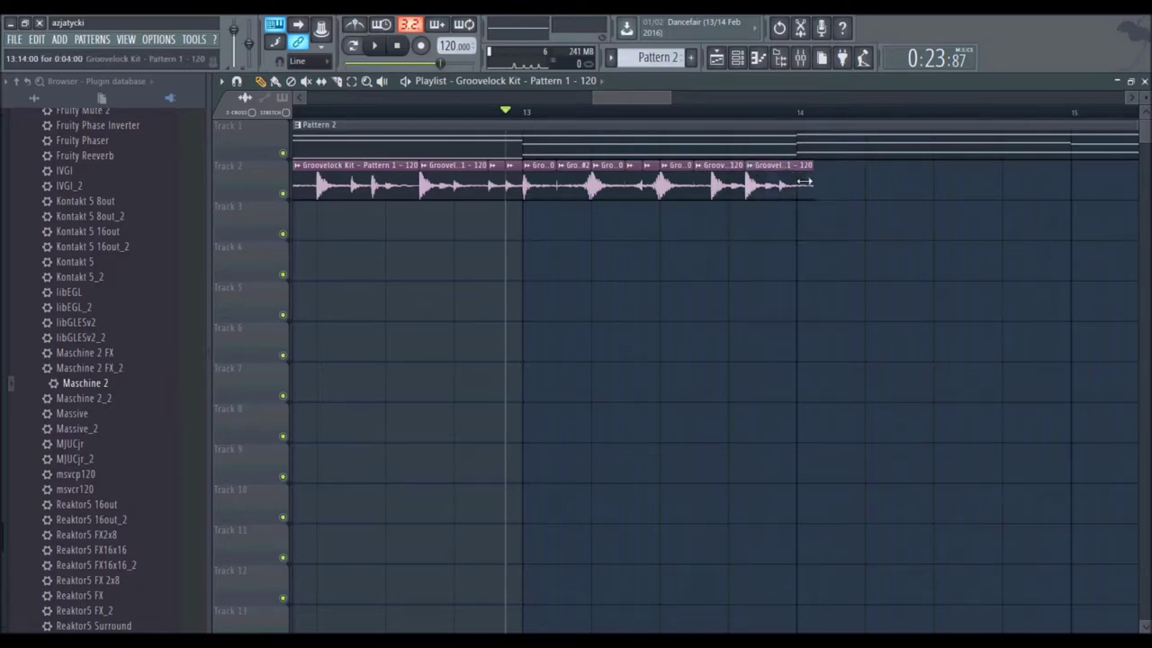
{"action": "left_click_drag", "start_coordinate": [694, 185], "coordinate": [708, 189]}
Step: Place a Groovelock Kit piece on Track 3 and trim it to a one-step hit at 13:11
{"action": "left_click", "coordinate": [728, 226]}
{"action": "left_click_drag", "start_coordinate": [729, 227], "coordinate": [682, 225]}
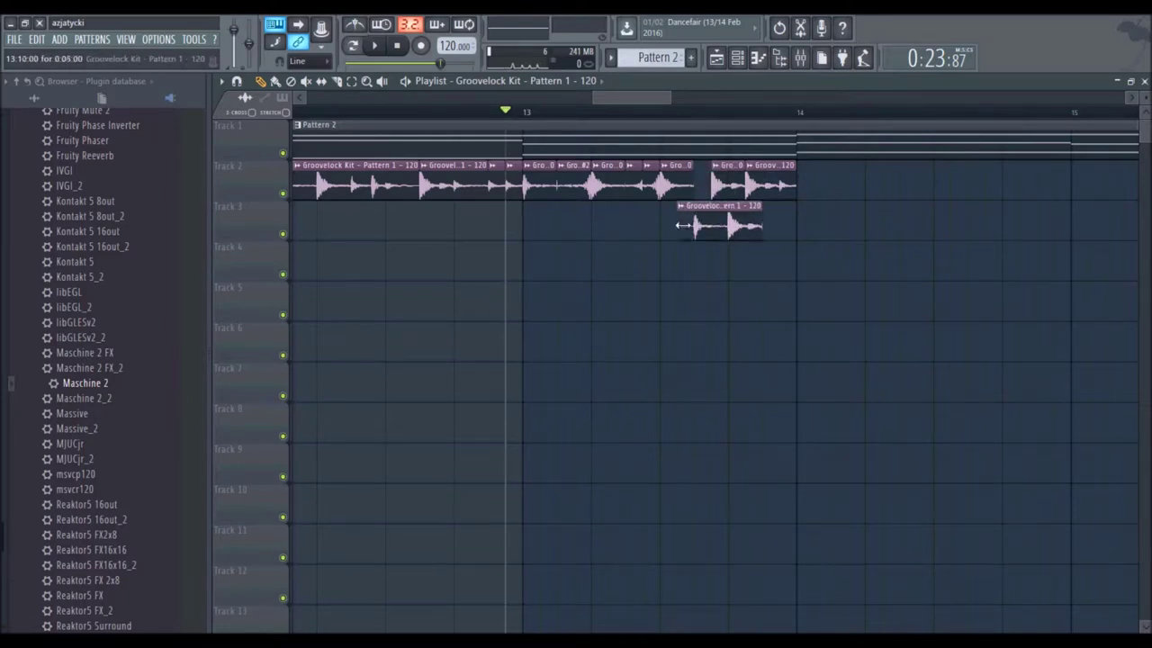
{"action": "left_click_drag", "start_coordinate": [757, 227], "coordinate": [720, 225]}
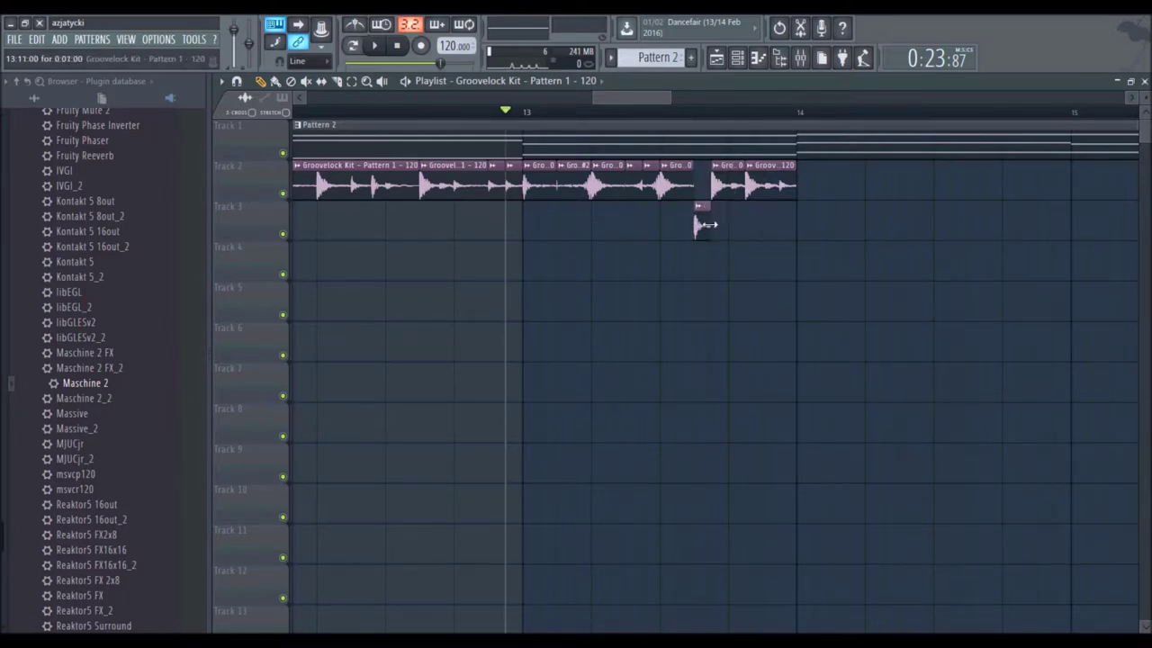
Step: Set snapping to 1/2 step and build two half-step hits on Track 2 from the piece at 13:11
{"action": "scroll", "coordinate": [711, 117], "scroll_direction": "up", "scroll_amount": 5}
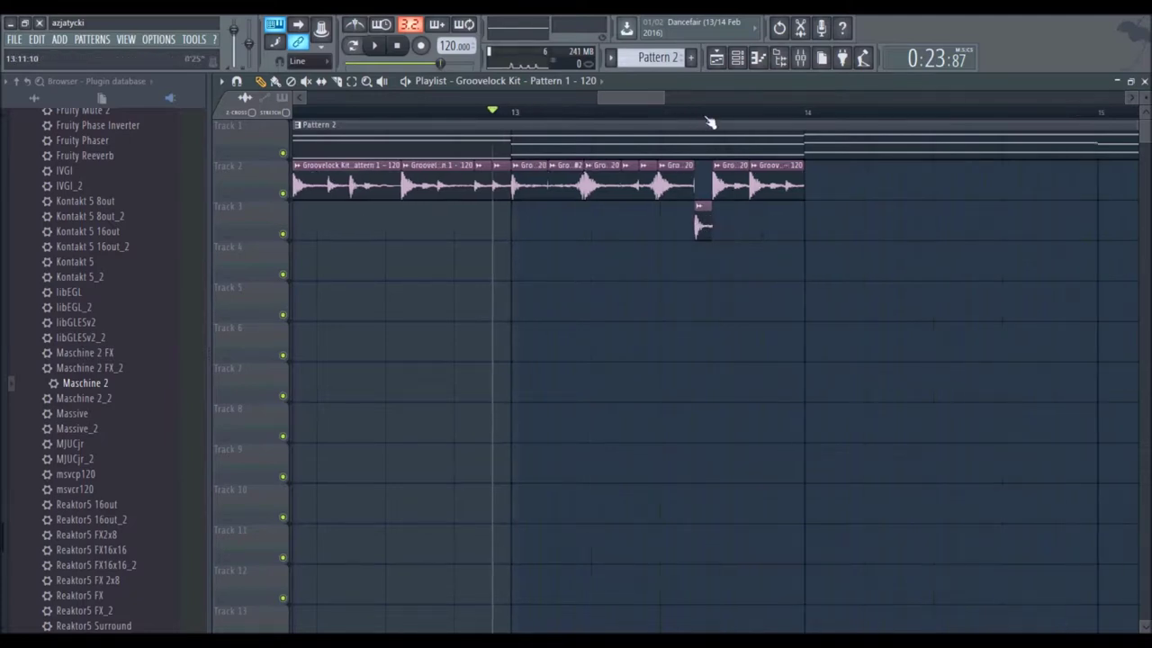
{"action": "left_click", "coordinate": [237, 81]}
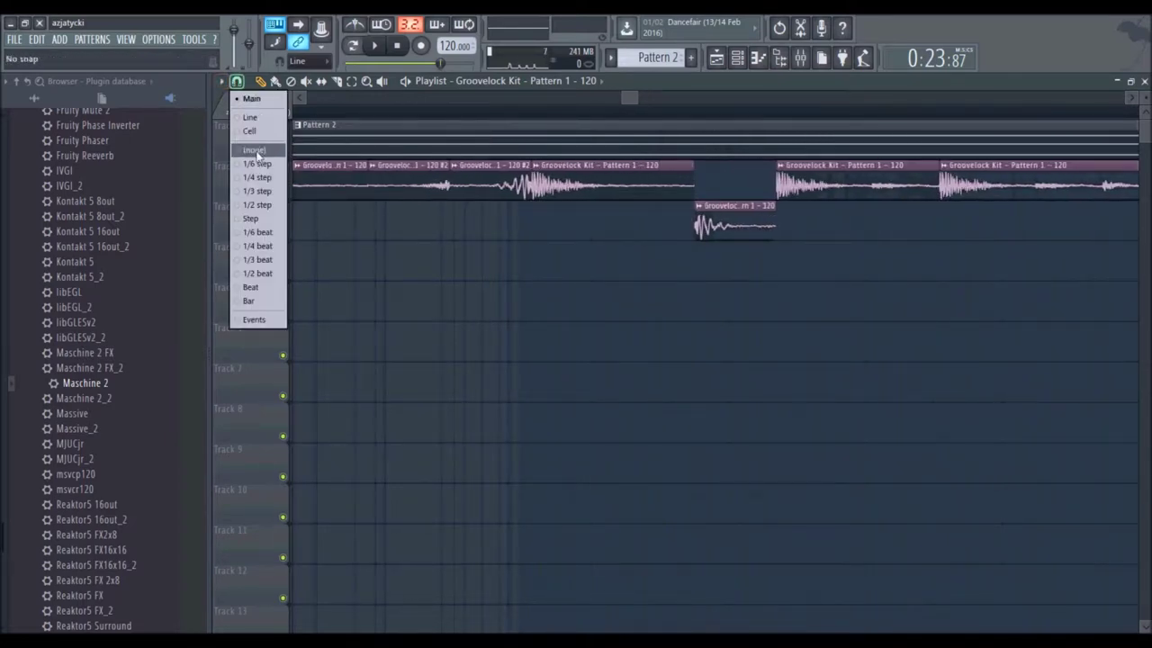
{"action": "left_click", "coordinate": [257, 193]}
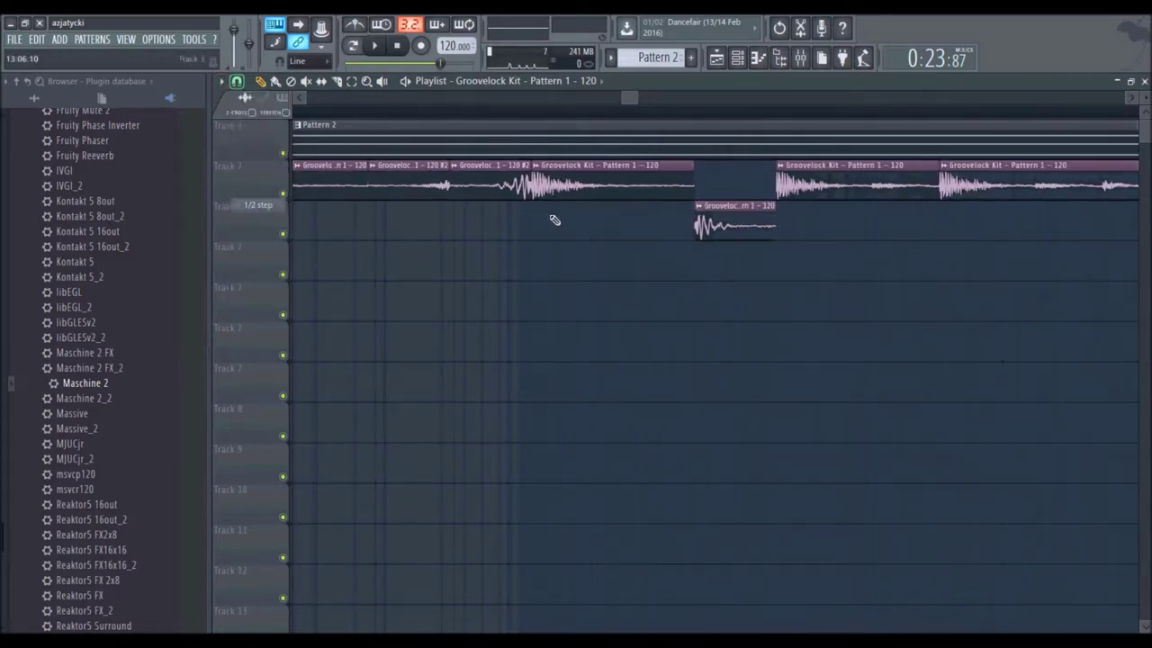
{"action": "left_click_drag", "start_coordinate": [774, 225], "coordinate": [747, 177]}
{"action": "left_click", "coordinate": [749, 229]}
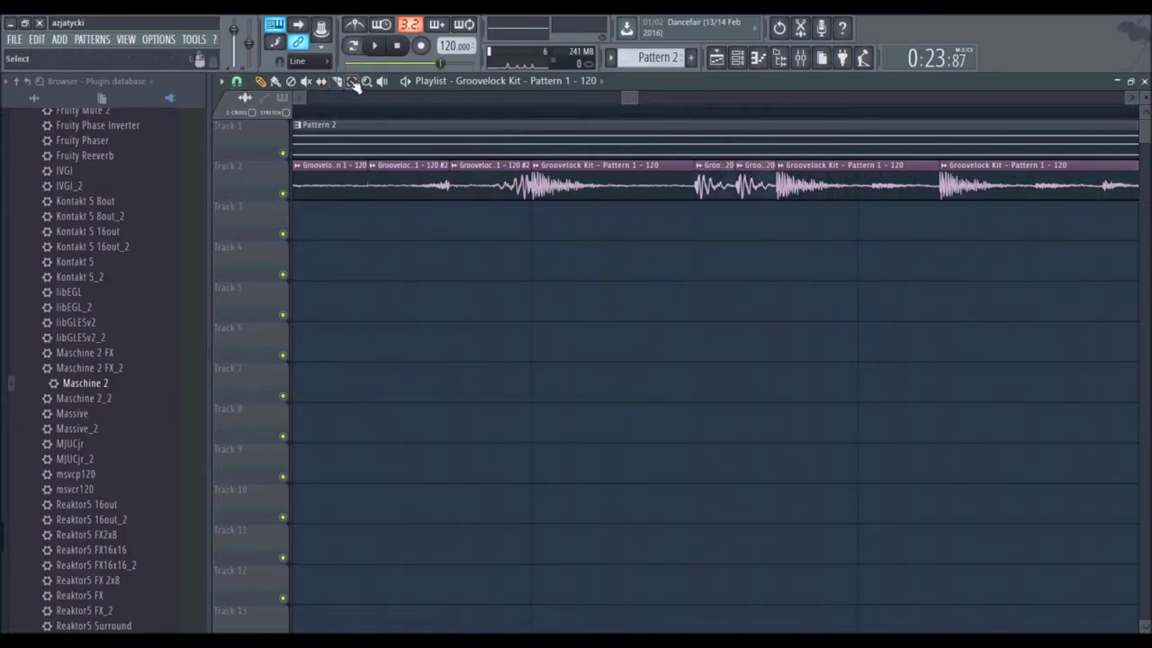
Step: Turn snapping off, shorten both half-step hits at 13:11 on Track 2 so gaps separate them, and preview them
{"action": "left_click_drag", "start_coordinate": [745, 219], "coordinate": [694, 194]}
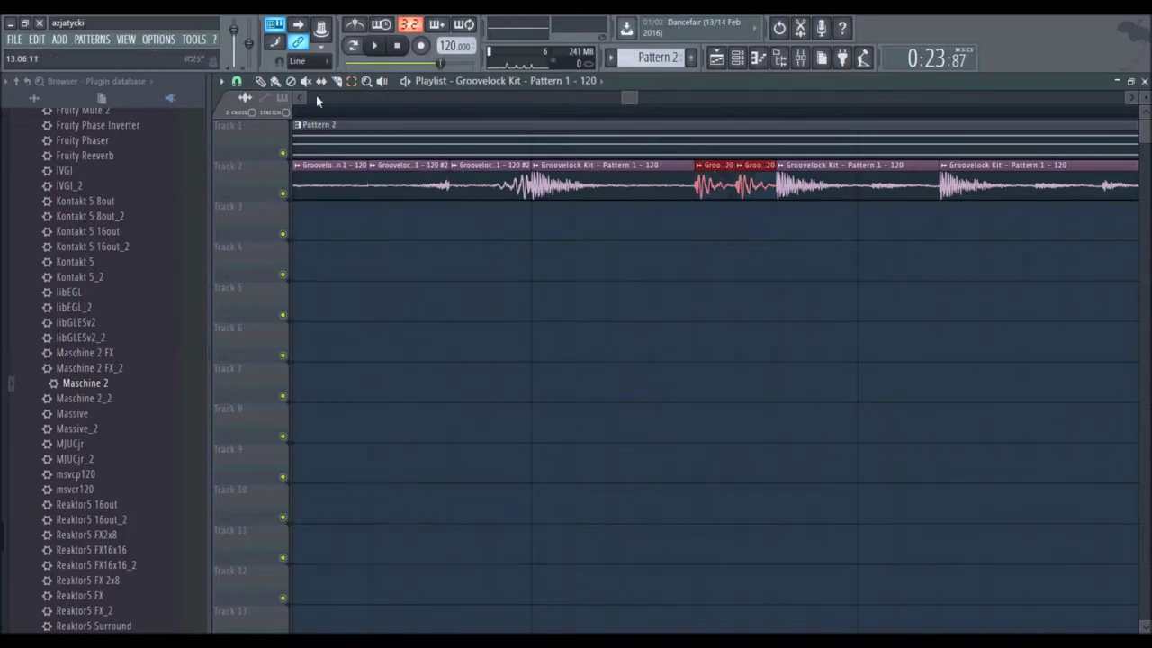
{"action": "left_click", "coordinate": [260, 81]}
{"action": "left_click_drag", "start_coordinate": [739, 171], "coordinate": [747, 227]}
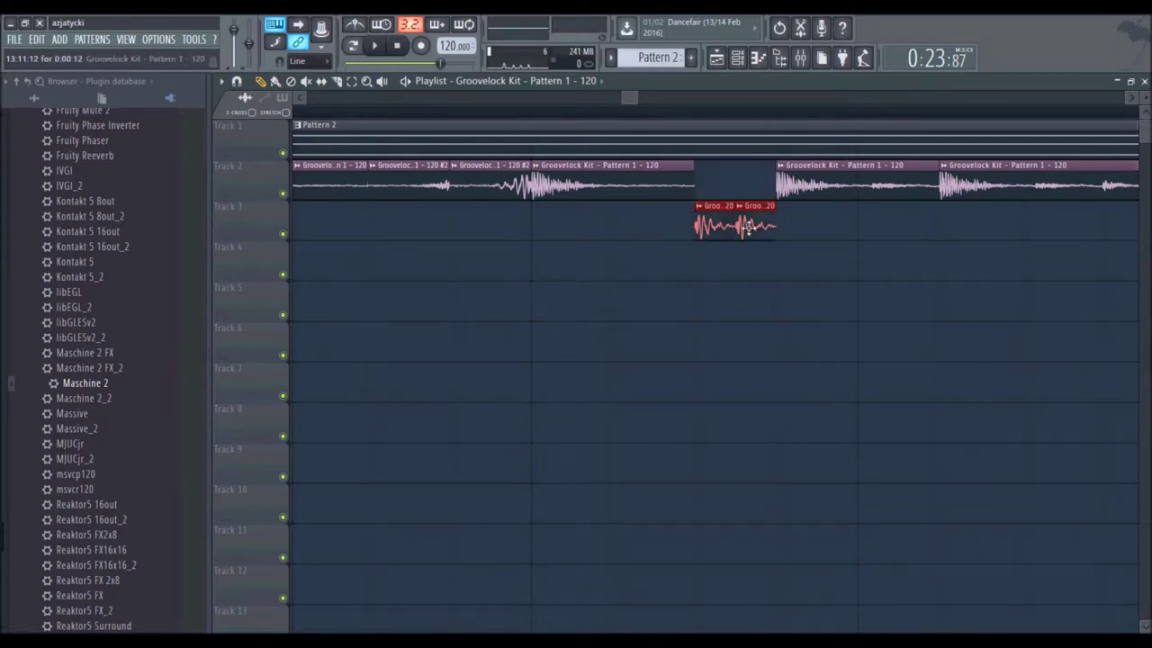
{"action": "left_click", "coordinate": [236, 81]}
{"action": "left_click", "coordinate": [252, 151]}
{"action": "left_click_drag", "start_coordinate": [735, 216], "coordinate": [711, 169]}
{"action": "left_click", "coordinate": [596, 111]}
{"action": "key", "text": "space"}
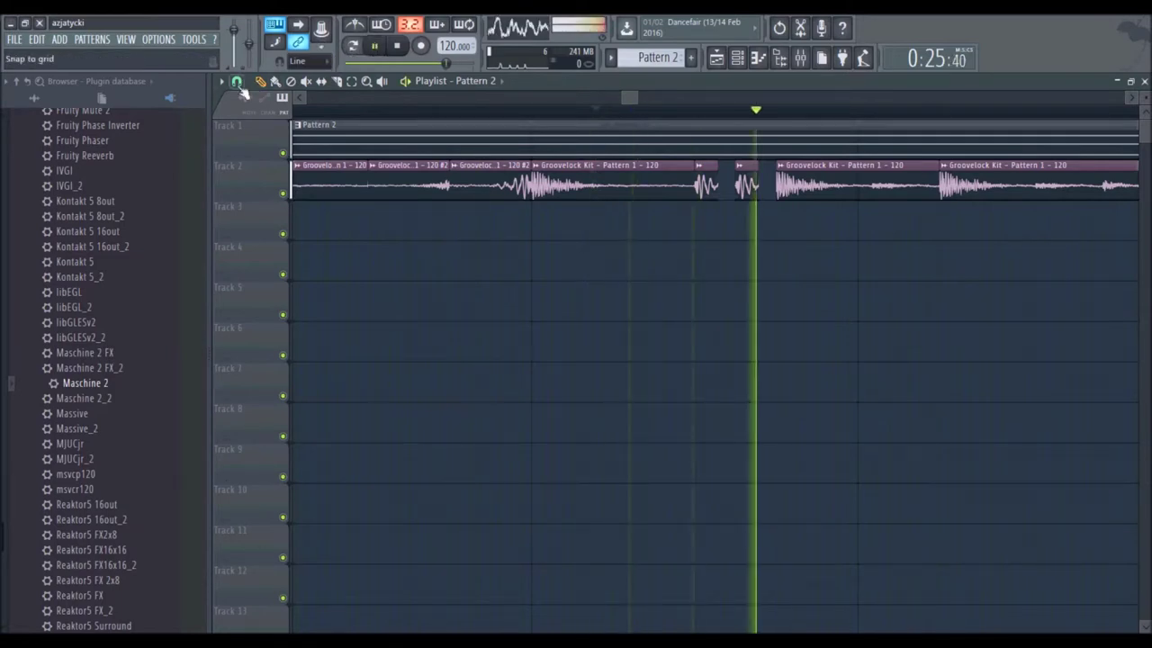
Step: Restore snapping to Main and replay the pattern in bar 13
{"action": "left_click", "coordinate": [237, 81]}
{"action": "left_click", "coordinate": [257, 100]}
{"action": "scroll", "coordinate": [391, 115], "scroll_direction": "down", "scroll_amount": 5}
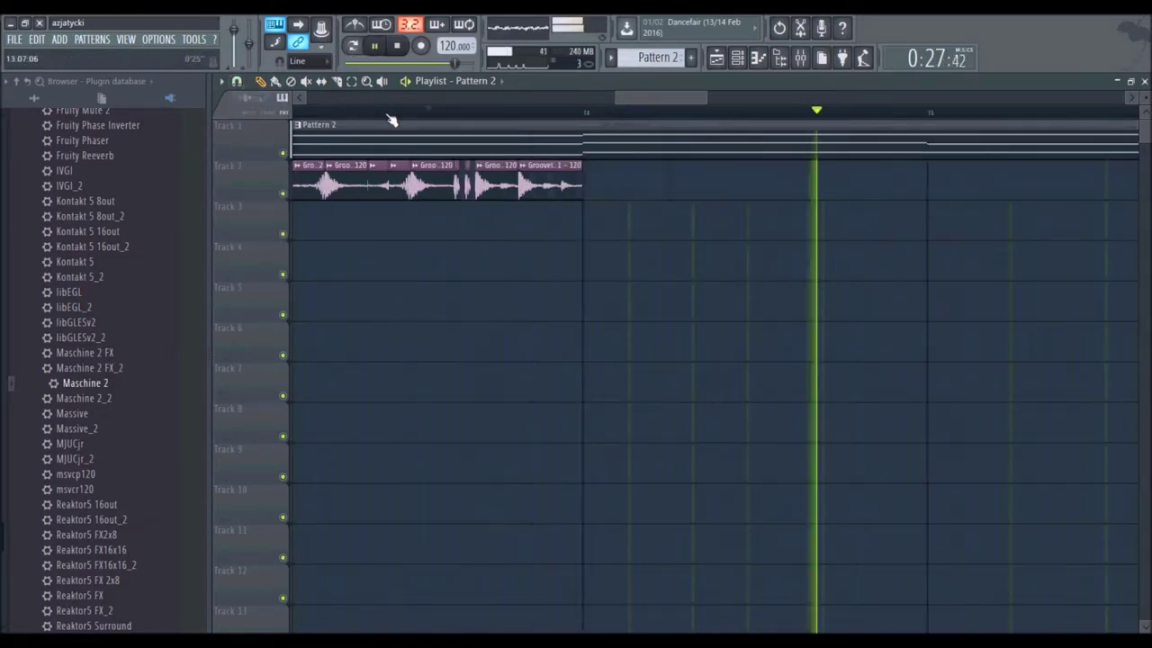
{"action": "left_click", "coordinate": [317, 112]}
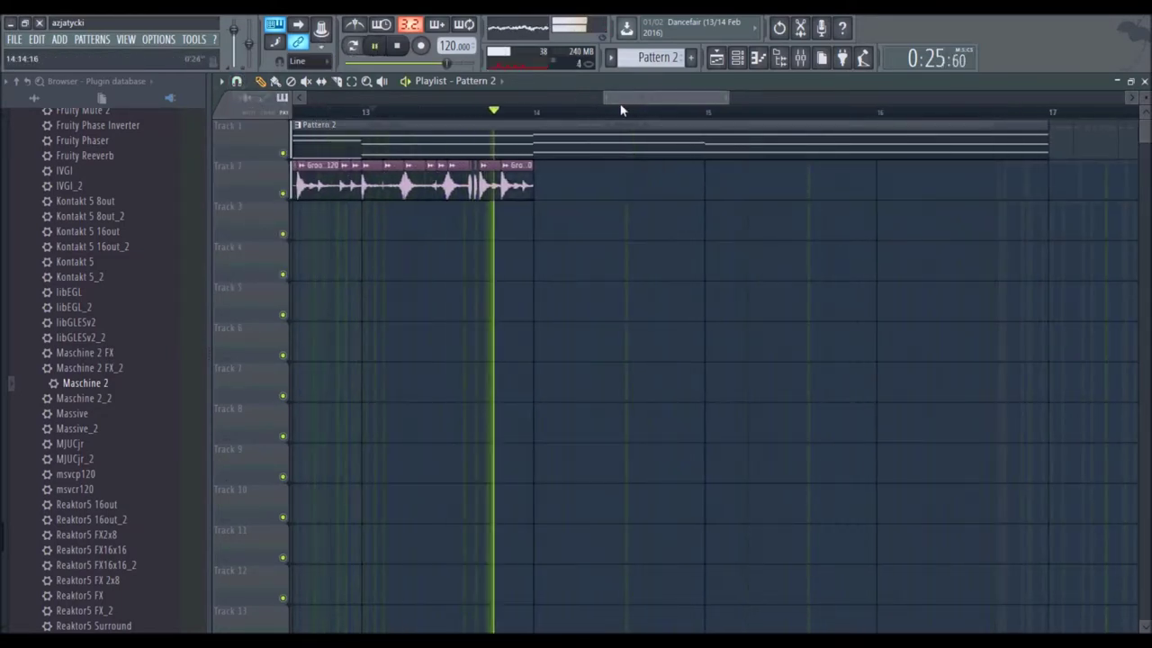
{"action": "left_click", "coordinate": [400, 49]}
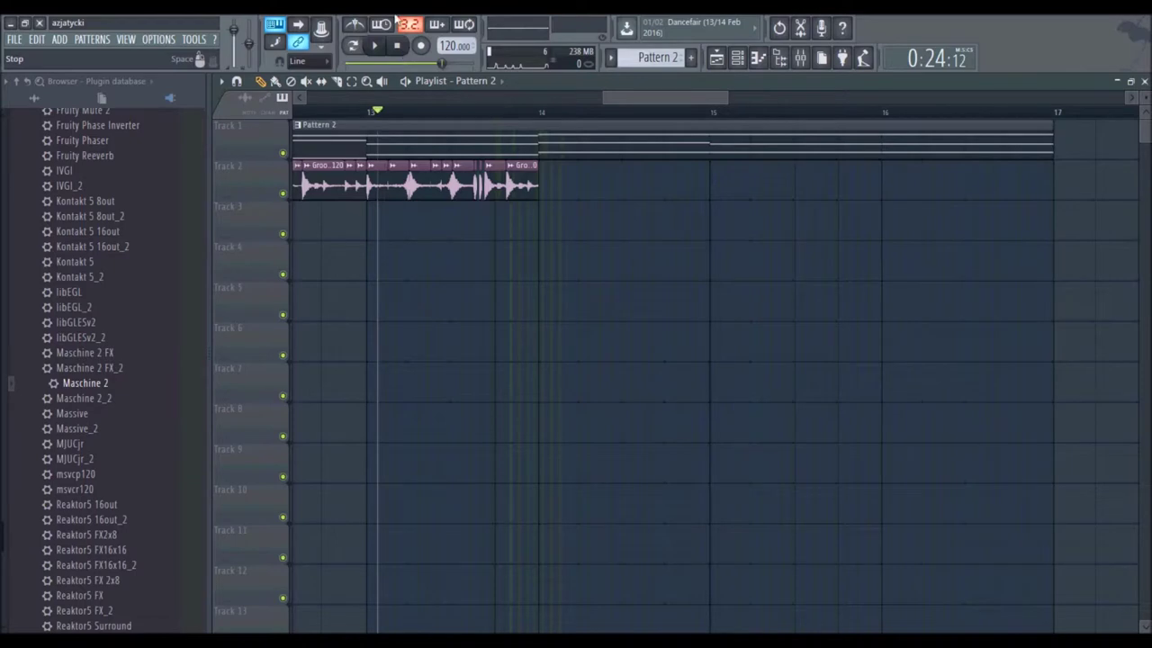
Step: Copy the eight-step Groovelock Kit piece at 12:03 to 14:01 on Track 2
{"action": "left_click_drag", "start_coordinate": [633, 98], "coordinate": [615, 100]}
{"action": "scroll", "coordinate": [624, 113], "scroll_direction": "down", "scroll_amount": 3}
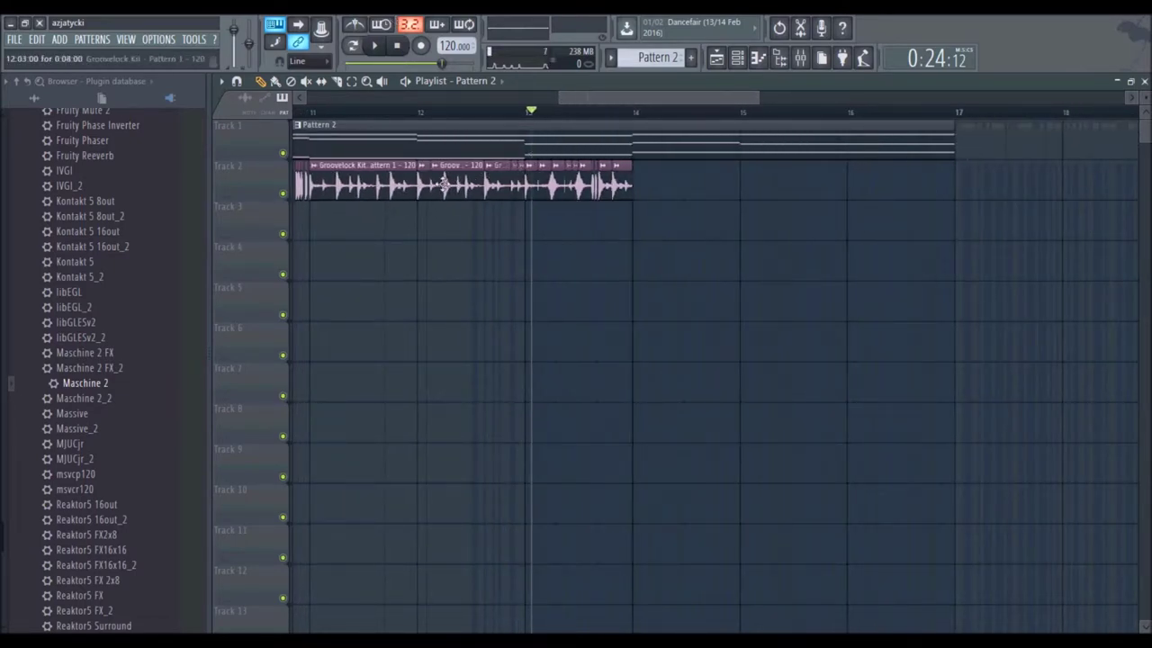
{"action": "left_click", "coordinate": [450, 179]}
{"action": "left_click", "coordinate": [635, 180]}
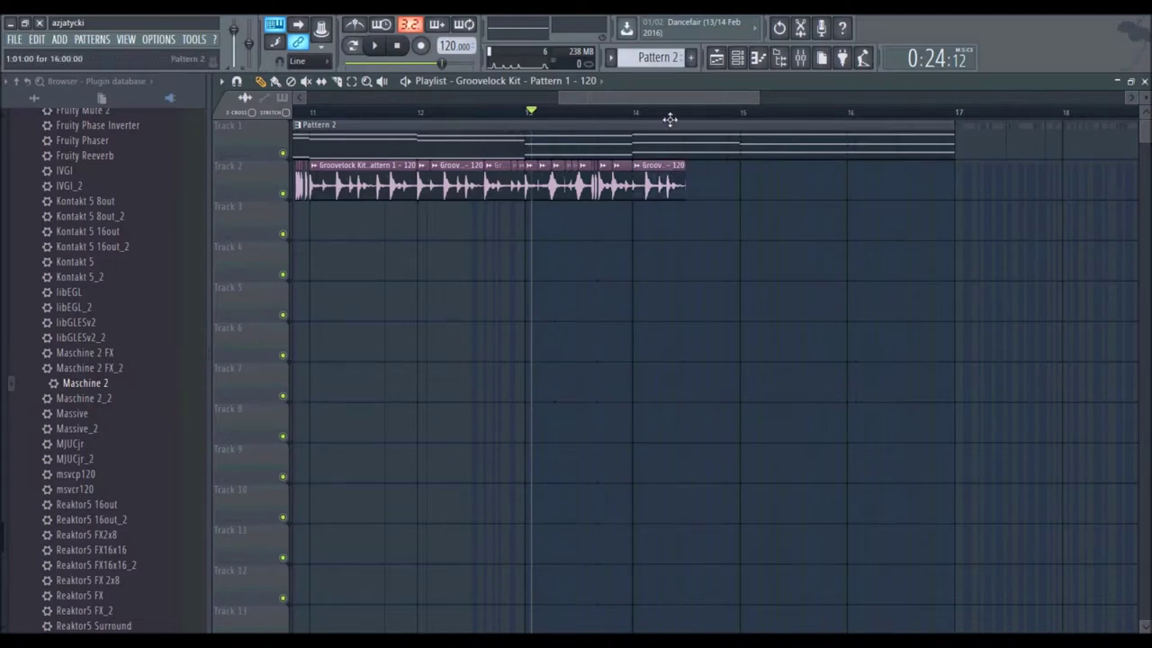
Step: Place an eight-step piece of the reversed clip Groovelock Kit - Pattern 1 - 120 #2 at 14:09 on Track 2, and preview it
{"action": "scroll", "coordinate": [670, 120], "scroll_direction": "up", "scroll_amount": 3}
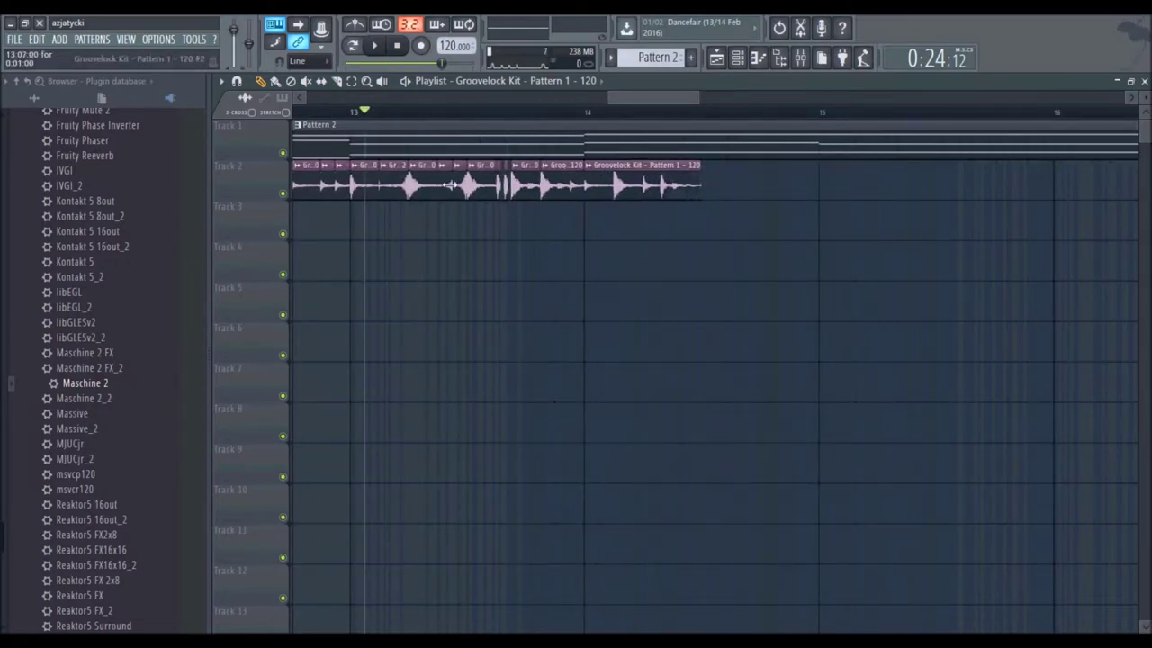
{"action": "left_click_drag", "start_coordinate": [489, 96], "coordinate": [645, 104]}
{"action": "scroll", "coordinate": [644, 110], "scroll_direction": "down", "scroll_amount": 3}
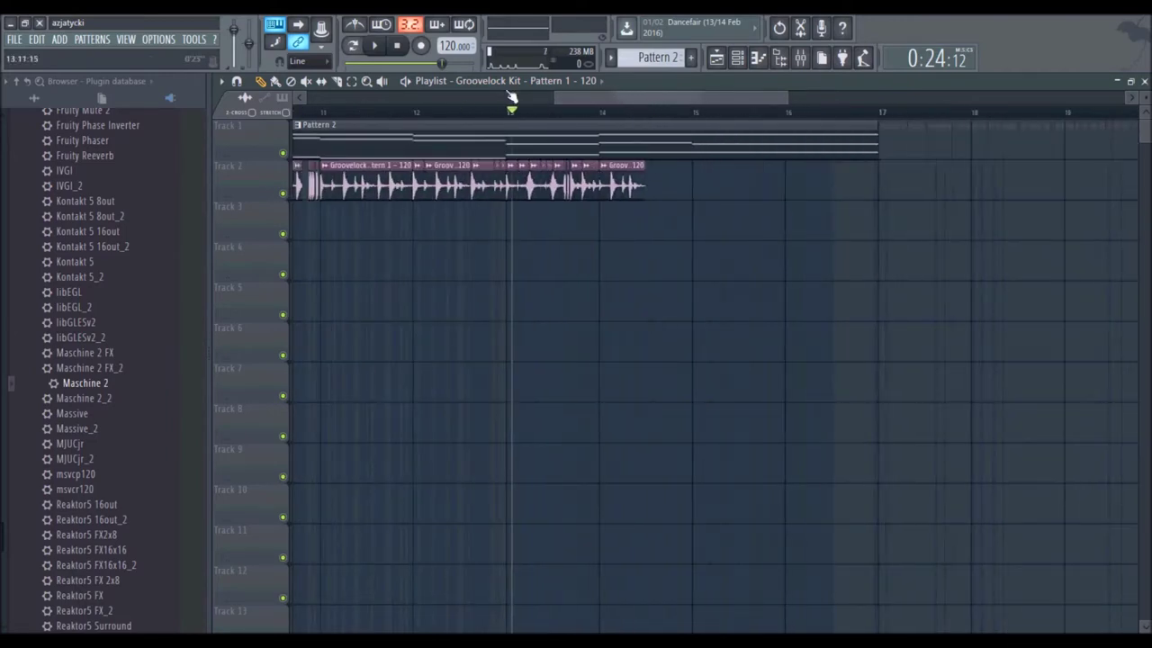
{"action": "left_click", "coordinate": [501, 81]}
{"action": "left_click", "coordinate": [531, 124]}
{"action": "left_click_drag", "start_coordinate": [711, 187], "coordinate": [691, 189]}
{"action": "scroll", "coordinate": [707, 117], "scroll_direction": "up", "scroll_amount": 3}
{"action": "left_click_drag", "start_coordinate": [778, 178], "coordinate": [675, 167]}
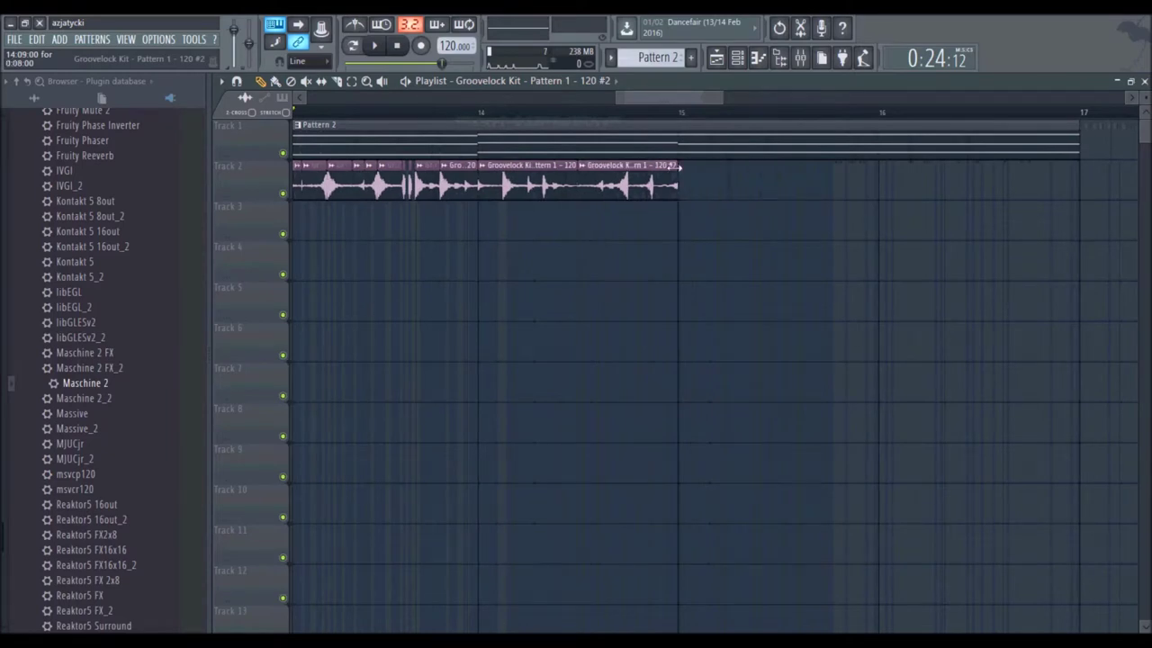
{"action": "left_click", "coordinate": [378, 48]}
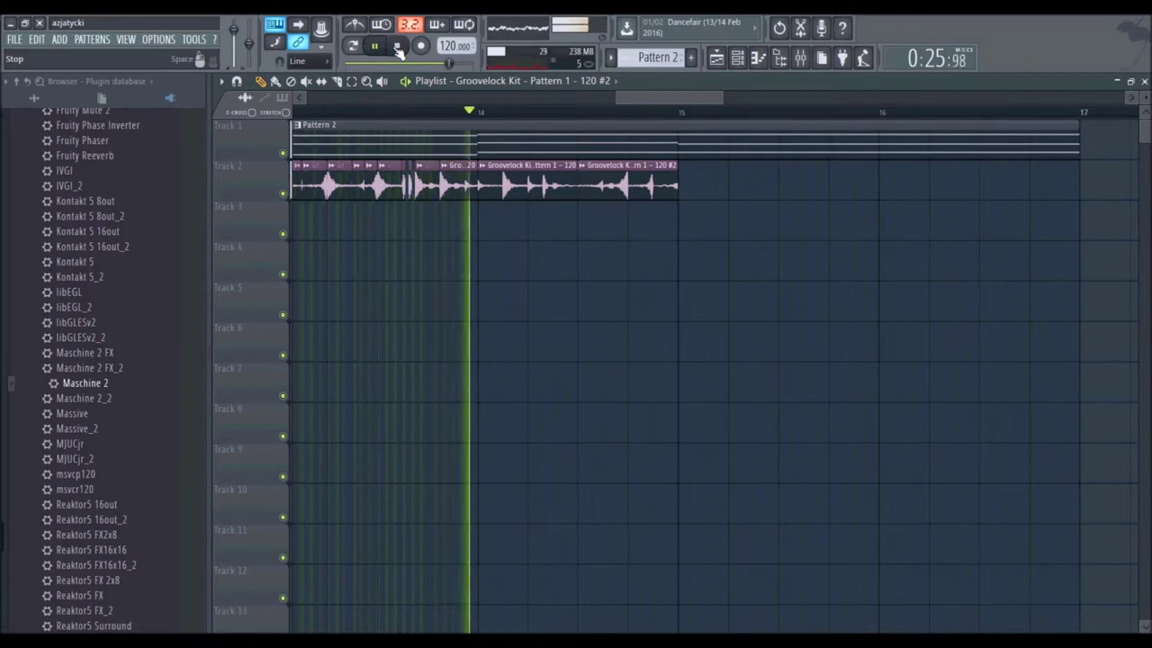
{"action": "left_click", "coordinate": [398, 51]}
Step: Place another reversed piece on Track 2, trim it to the one-step swell, and move it to 15:01
{"action": "left_click", "coordinate": [700, 190]}
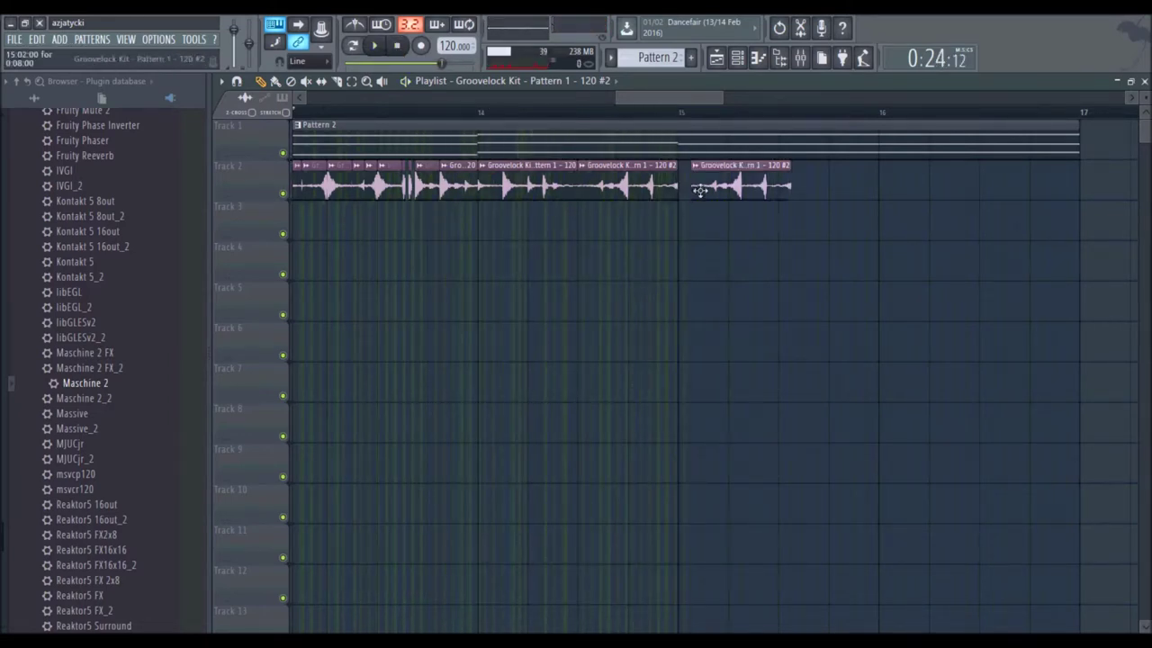
{"action": "left_click_drag", "start_coordinate": [697, 184], "coordinate": [732, 187]}
{"action": "left_click_drag", "start_coordinate": [789, 186], "coordinate": [740, 183]}
{"action": "scroll", "coordinate": [723, 119], "scroll_direction": "up", "scroll_amount": 4}
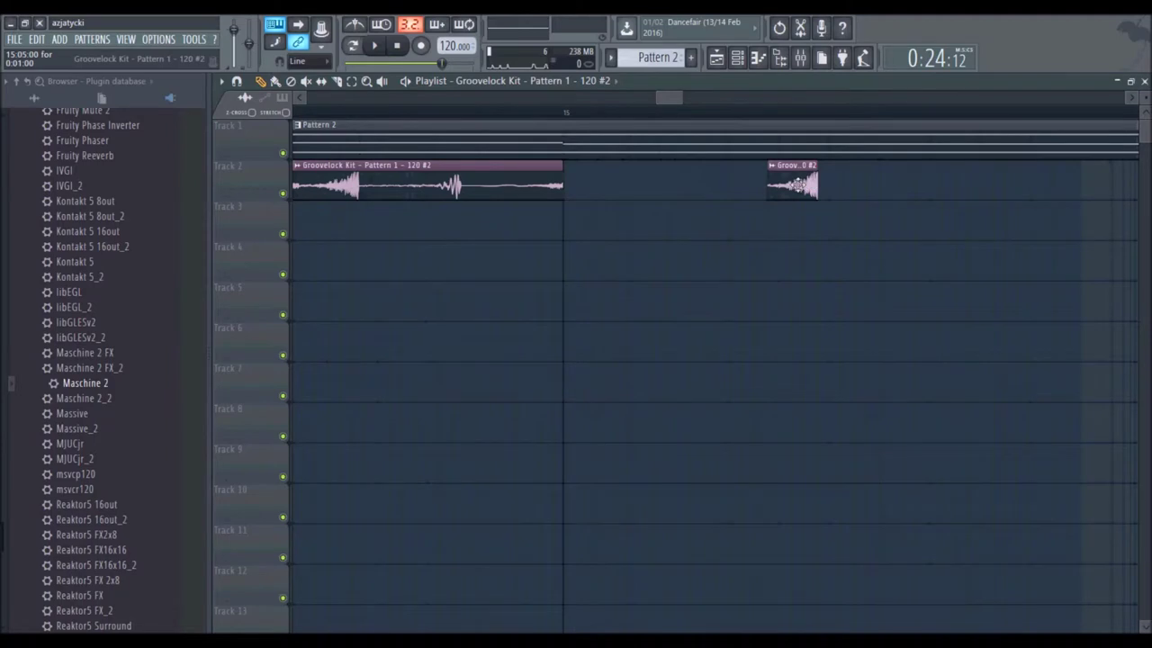
{"action": "left_click_drag", "start_coordinate": [817, 178], "coordinate": [613, 179]}
Step: With 1/2 step snapping, trim the reversed piece at 15:01 to half a step and repeat it at 15:01:12, 15:02, 15:03 and 15:04
{"action": "left_click", "coordinate": [236, 81]}
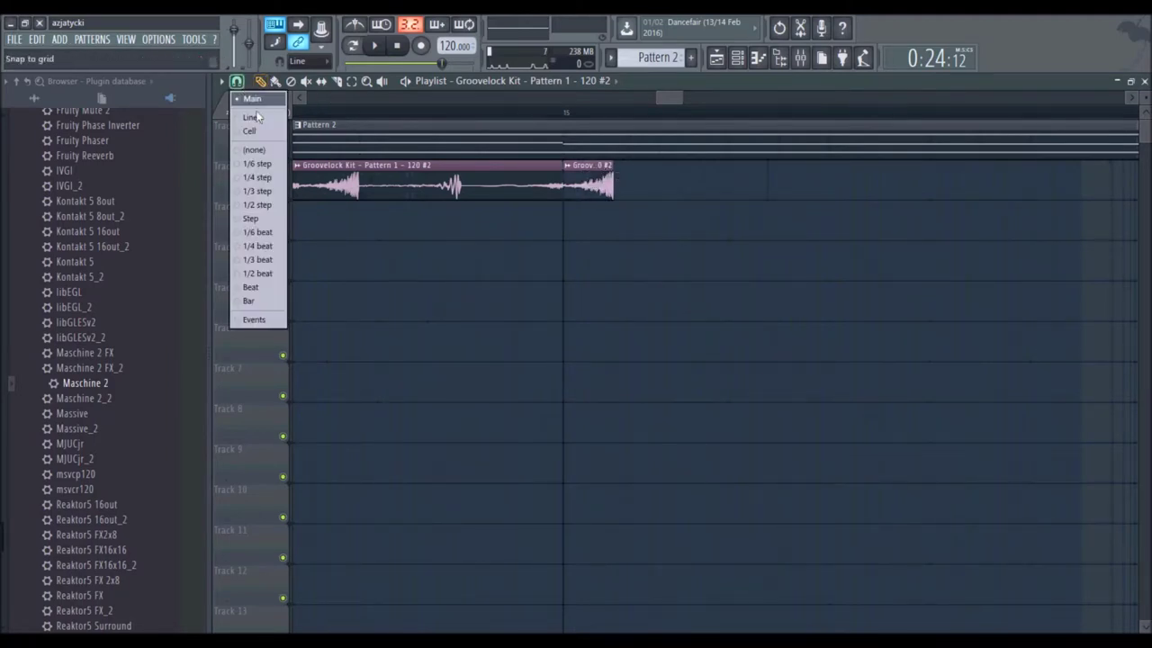
{"action": "left_click", "coordinate": [270, 206]}
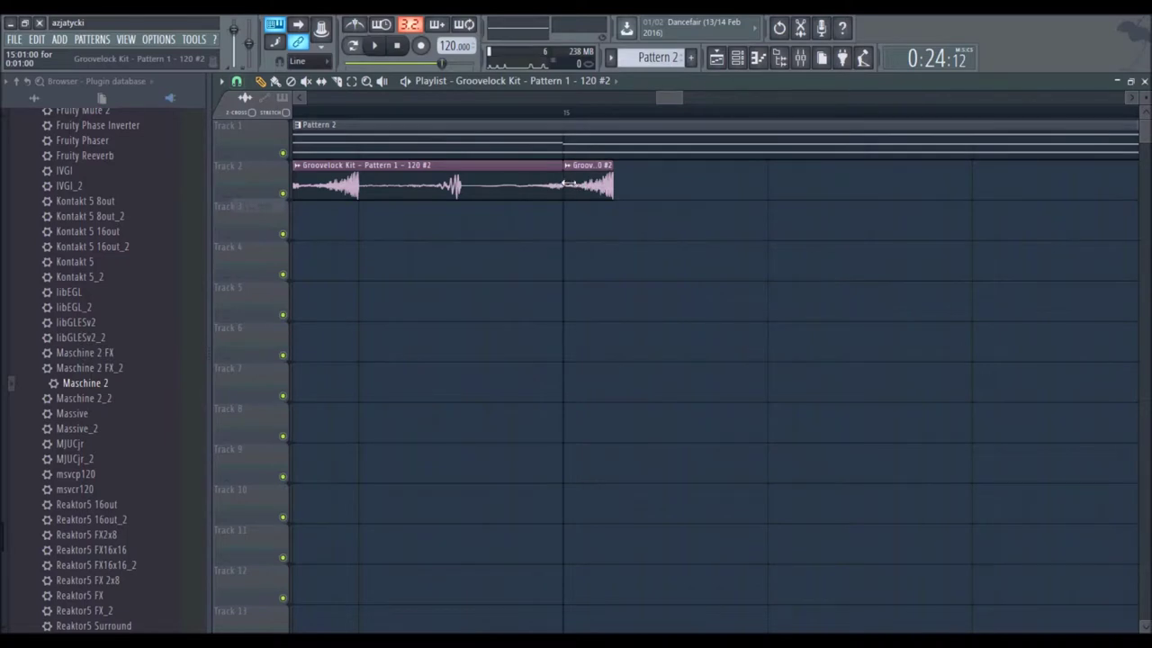
{"action": "left_click_drag", "start_coordinate": [596, 186], "coordinate": [571, 186]}
{"action": "left_click", "coordinate": [597, 183]}
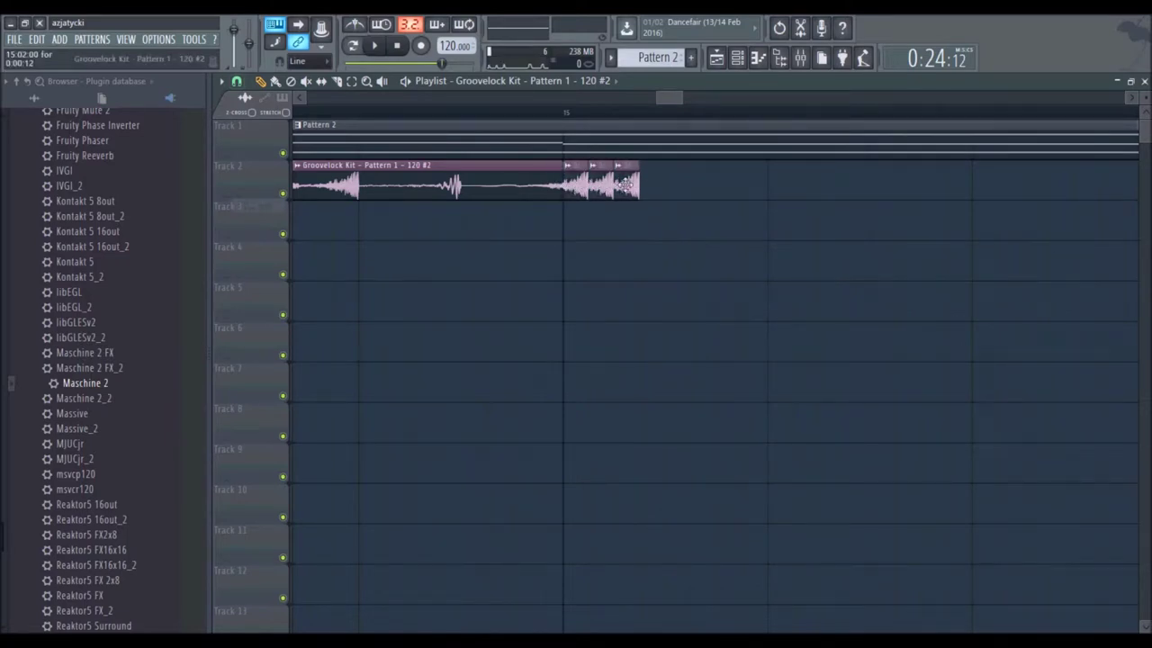
{"action": "left_click", "coordinate": [669, 185]}
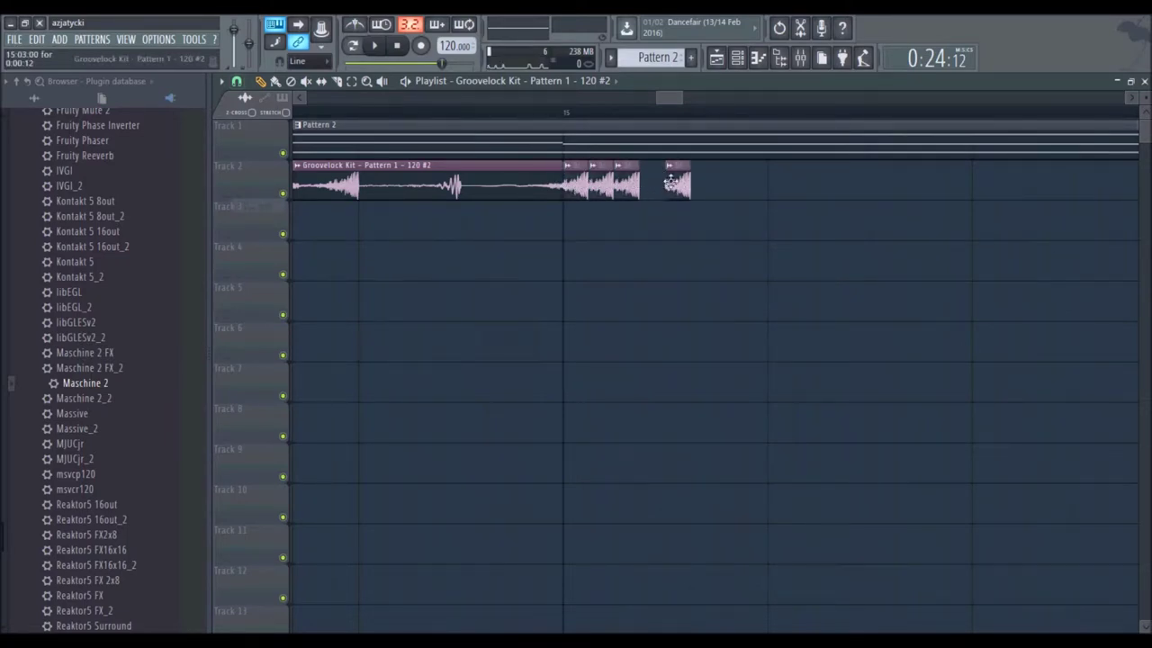
{"action": "left_click", "coordinate": [717, 187]}
{"action": "left_click", "coordinate": [663, 221]}
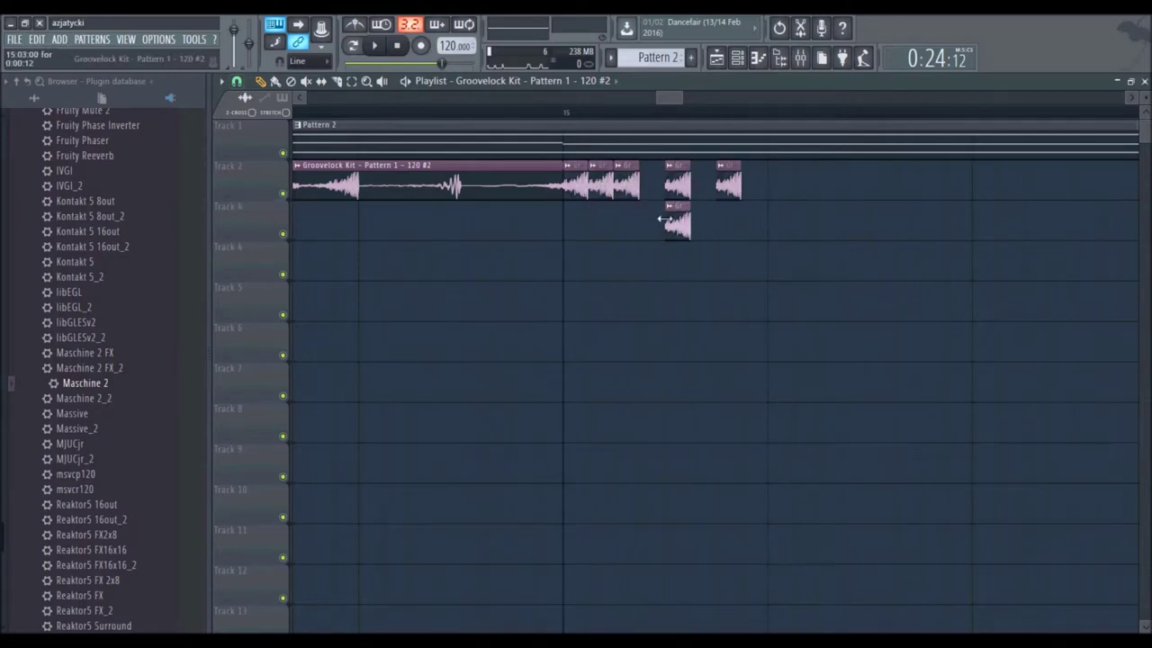
{"action": "left_click_drag", "start_coordinate": [690, 218], "coordinate": [655, 229]}
{"action": "right_click", "coordinate": [649, 216]}
Step: Trim a Groovelock Kit piece to half a step and fill the Track 2 gaps at 15:02:12 and 15:03:12 with it
{"action": "scroll", "coordinate": [485, 120], "scroll_direction": "down", "scroll_amount": 2}
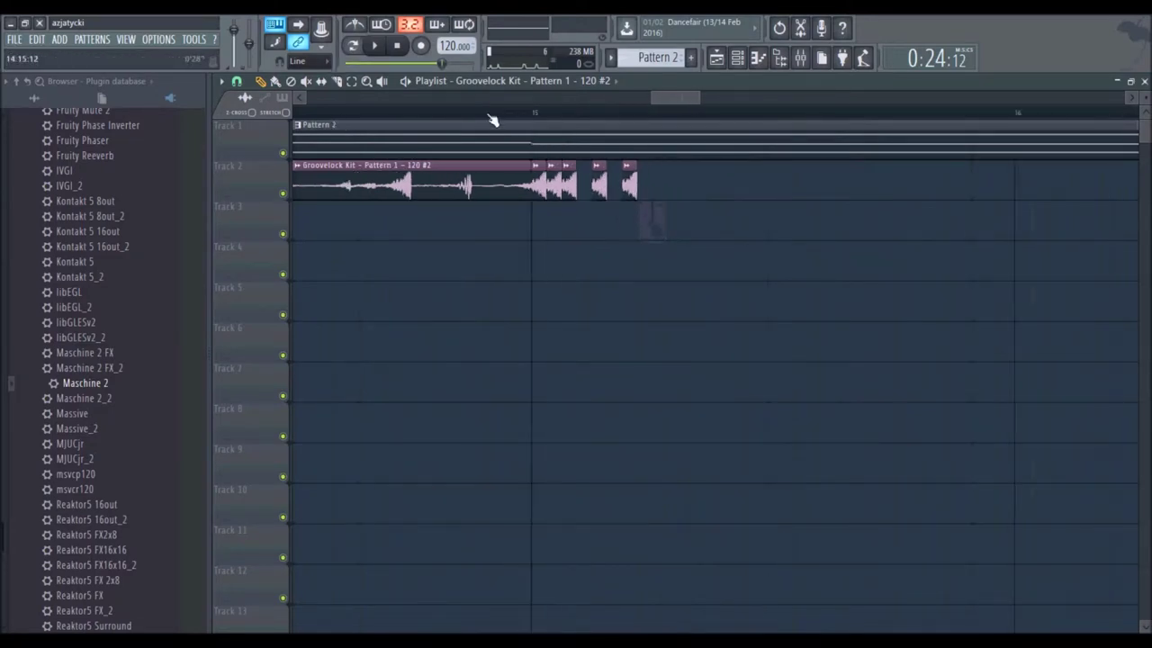
{"action": "scroll", "coordinate": [493, 121], "scroll_direction": "down", "scroll_amount": 3}
{"action": "left_click", "coordinate": [499, 263]}
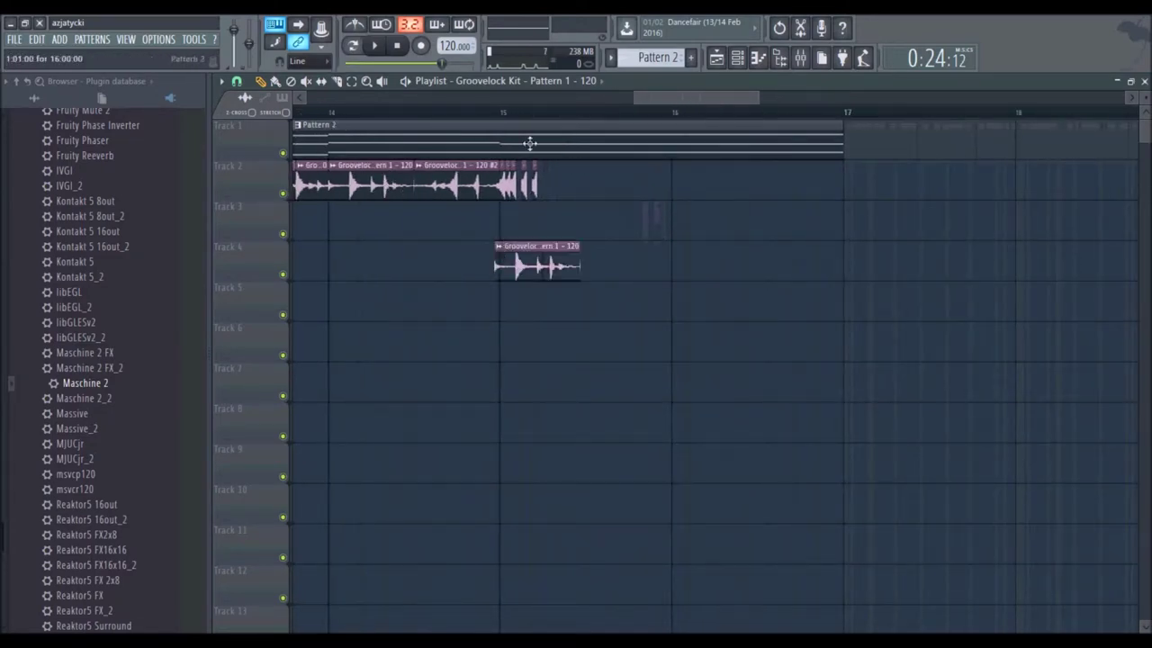
{"action": "scroll", "coordinate": [519, 122], "scroll_direction": "up", "scroll_amount": 4}
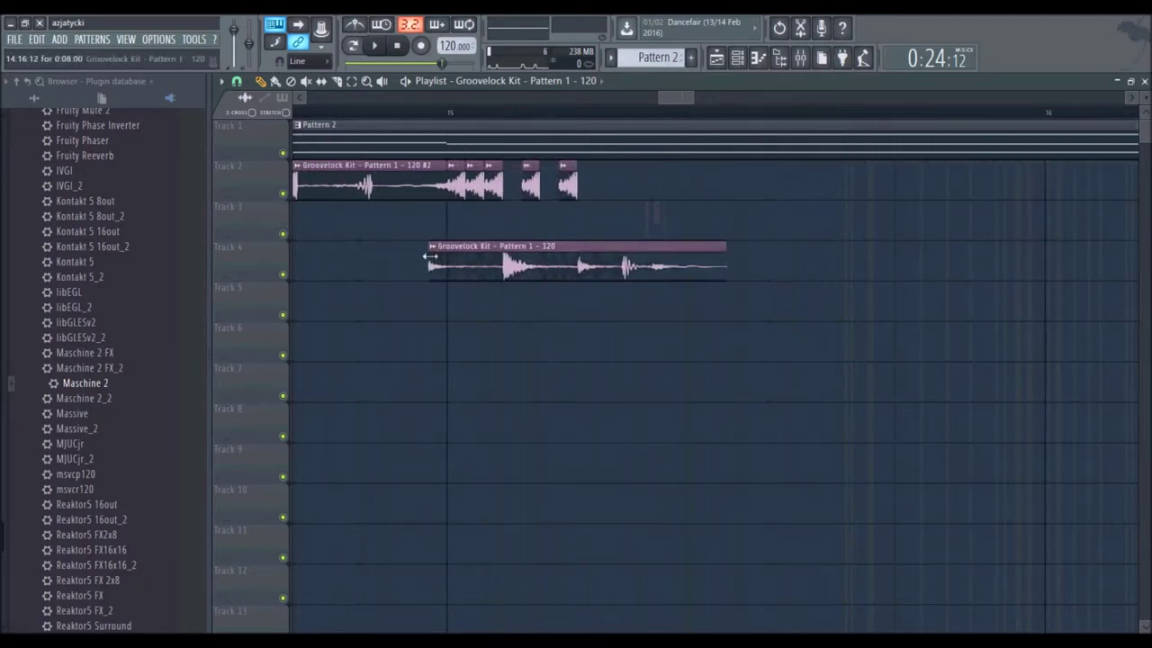
{"action": "left_click_drag", "start_coordinate": [427, 267], "coordinate": [522, 266]}
{"action": "left_click_drag", "start_coordinate": [727, 261], "coordinate": [594, 187]}
{"action": "left_click", "coordinate": [362, 193]}
{"action": "left_click", "coordinate": [522, 266]}
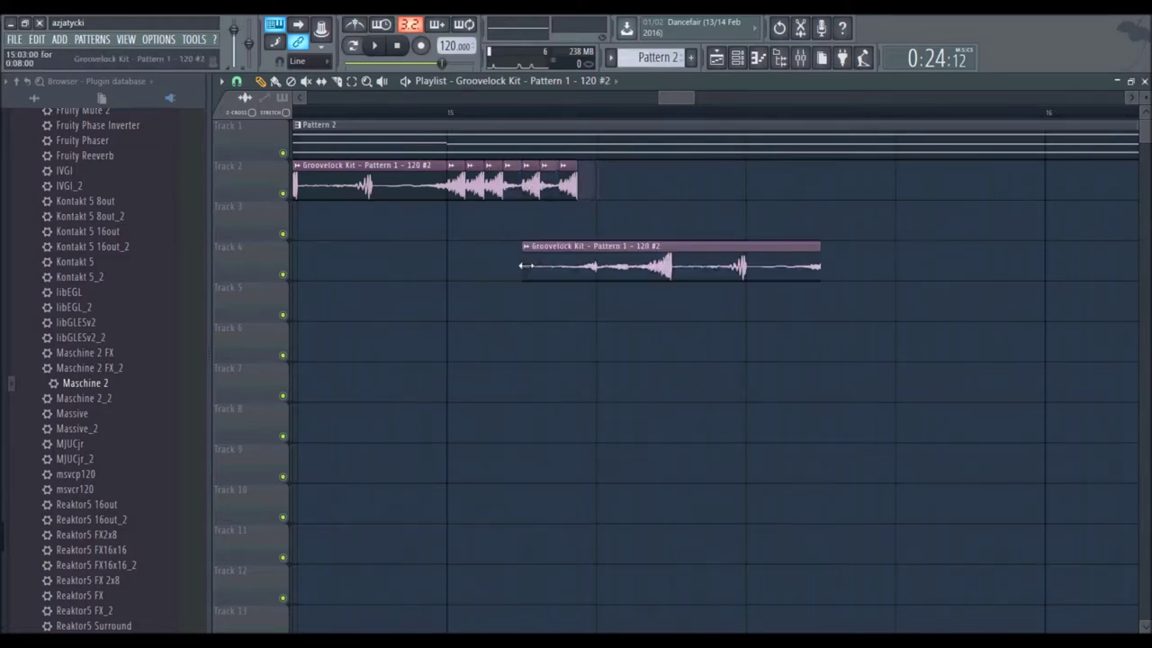
{"action": "right_click", "coordinate": [529, 265]}
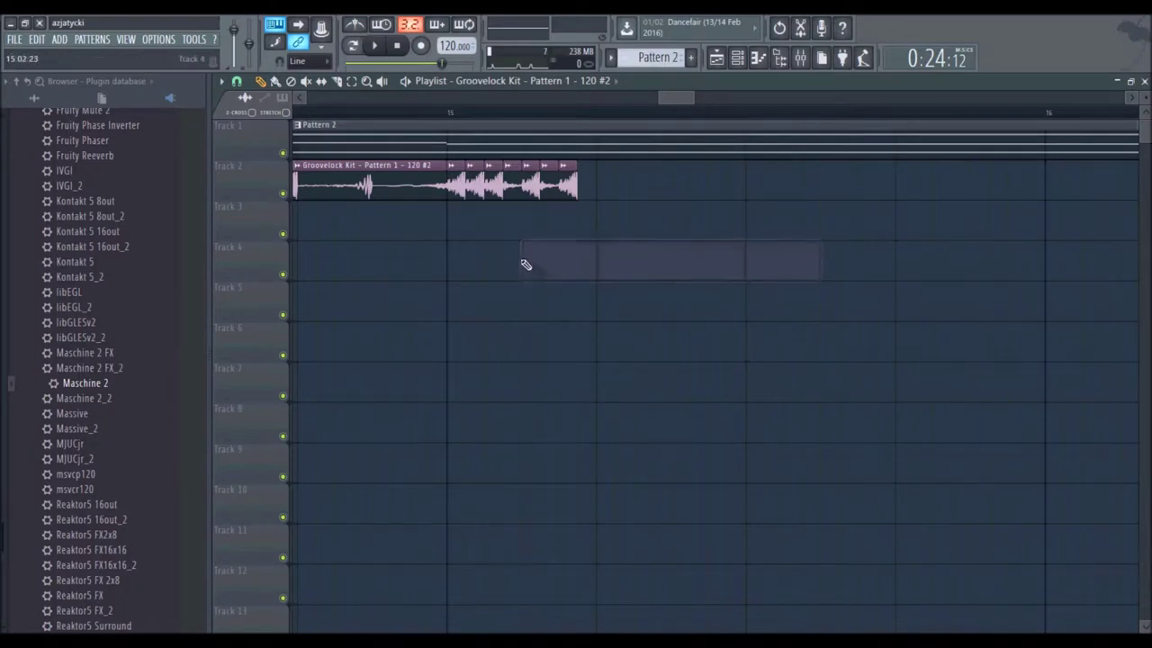
Step: Add a half-step forward hit at 15:04:12 and a one-step hit at 15:05 on Track 2, and preview the result
{"action": "scroll", "coordinate": [478, 115], "scroll_direction": "down", "scroll_amount": 3}
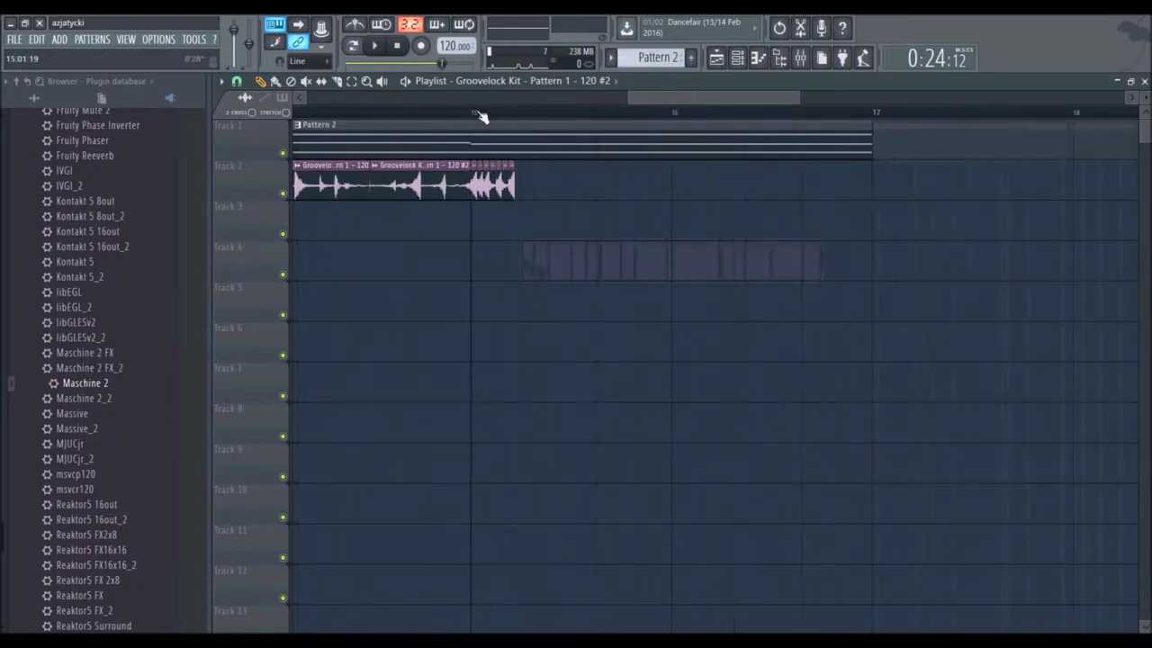
{"action": "left_click", "coordinate": [490, 244]}
{"action": "left_click_drag", "start_coordinate": [494, 264], "coordinate": [521, 174]}
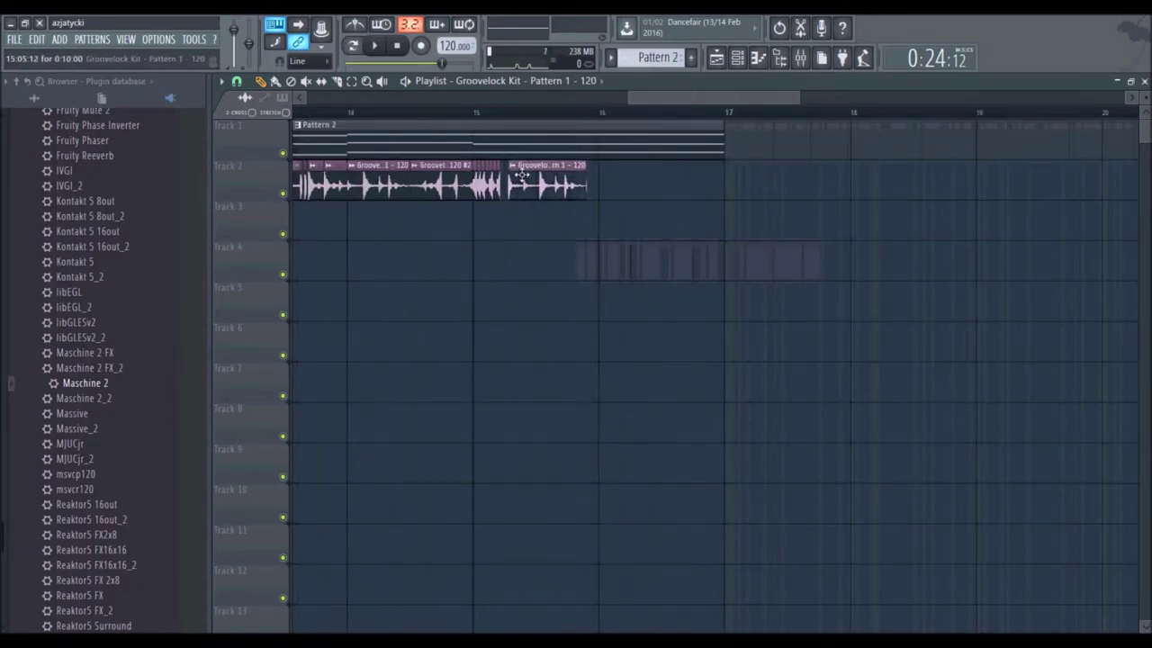
{"action": "scroll", "coordinate": [534, 110], "scroll_direction": "up", "scroll_amount": 5}
{"action": "left_click", "coordinate": [812, 185]}
{"action": "right_click", "coordinate": [824, 182]}
{"action": "left_click_drag", "start_coordinate": [808, 173], "coordinate": [423, 184]}
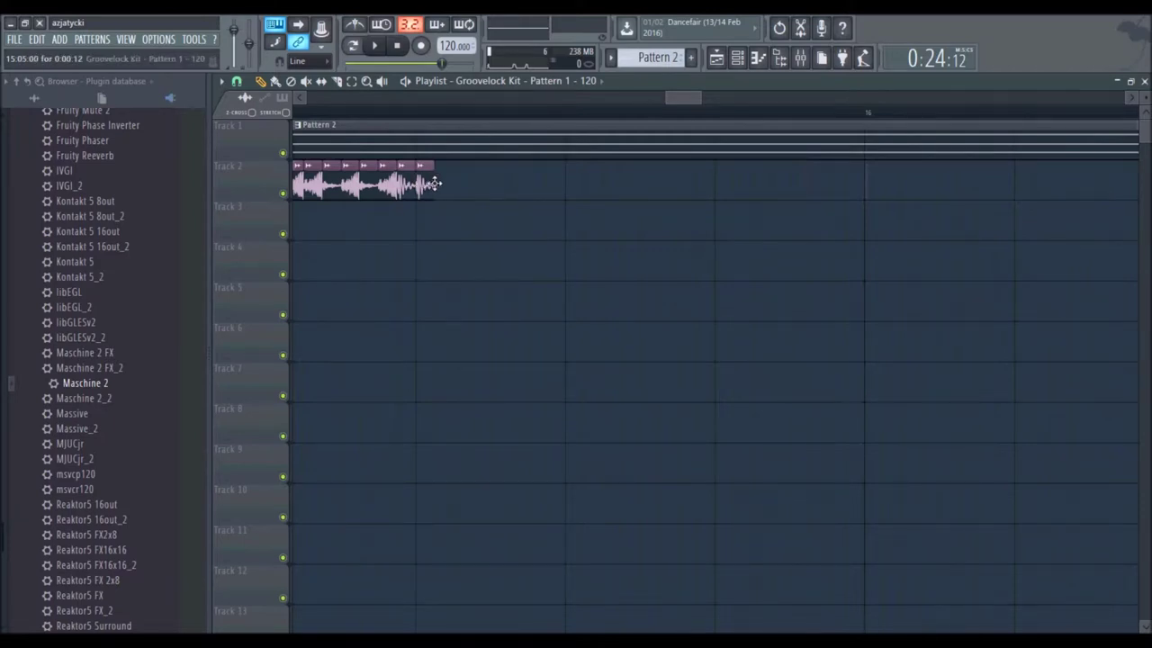
{"action": "mouse_move", "coordinate": [430, 184]}
{"action": "left_mouse_down"}
{"action": "mouse_move", "coordinate": [445, 184]}
{"action": "mouse_move", "coordinate": [433, 184]}
{"action": "left_mouse_up"}
{"action": "scroll", "coordinate": [448, 116], "scroll_direction": "down", "scroll_amount": 4}
{"action": "left_click", "coordinate": [378, 113]}
{"action": "left_click", "coordinate": [376, 46]}
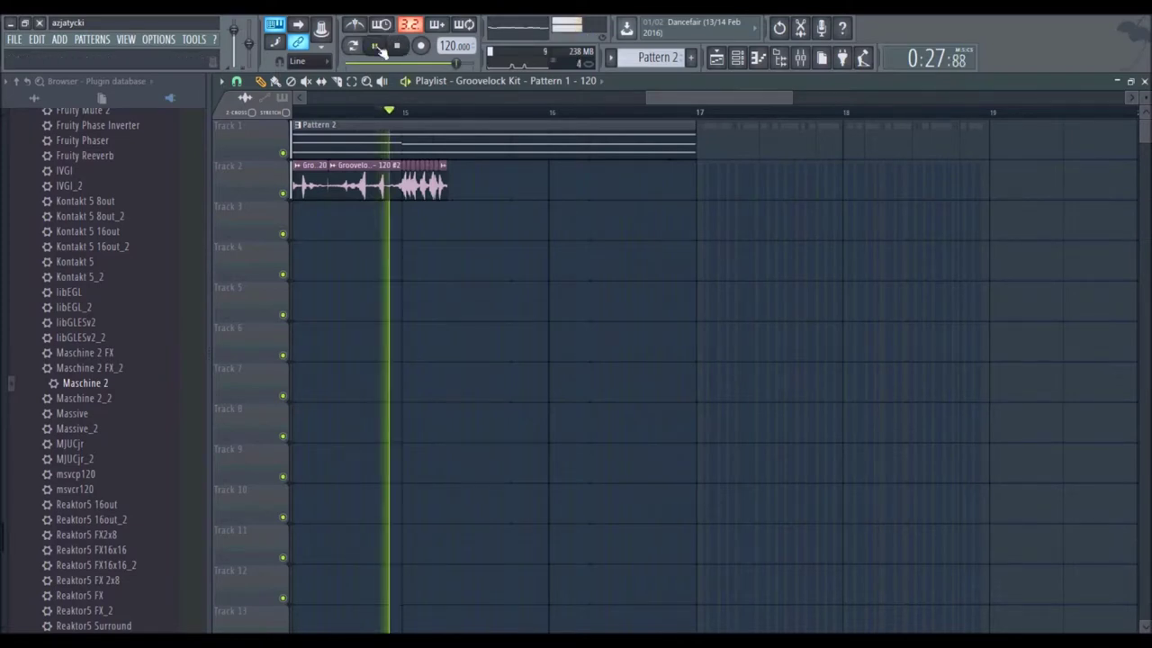
{"action": "left_click", "coordinate": [398, 47]}
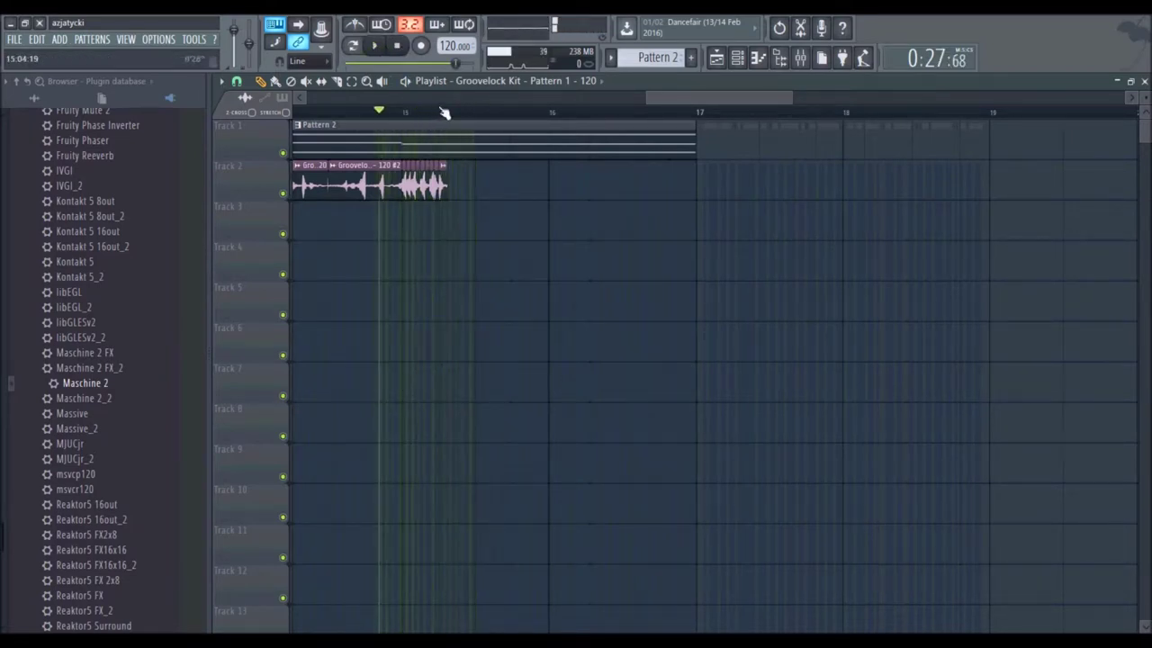
{"action": "scroll", "coordinate": [443, 111], "scroll_direction": "up", "scroll_amount": 2}
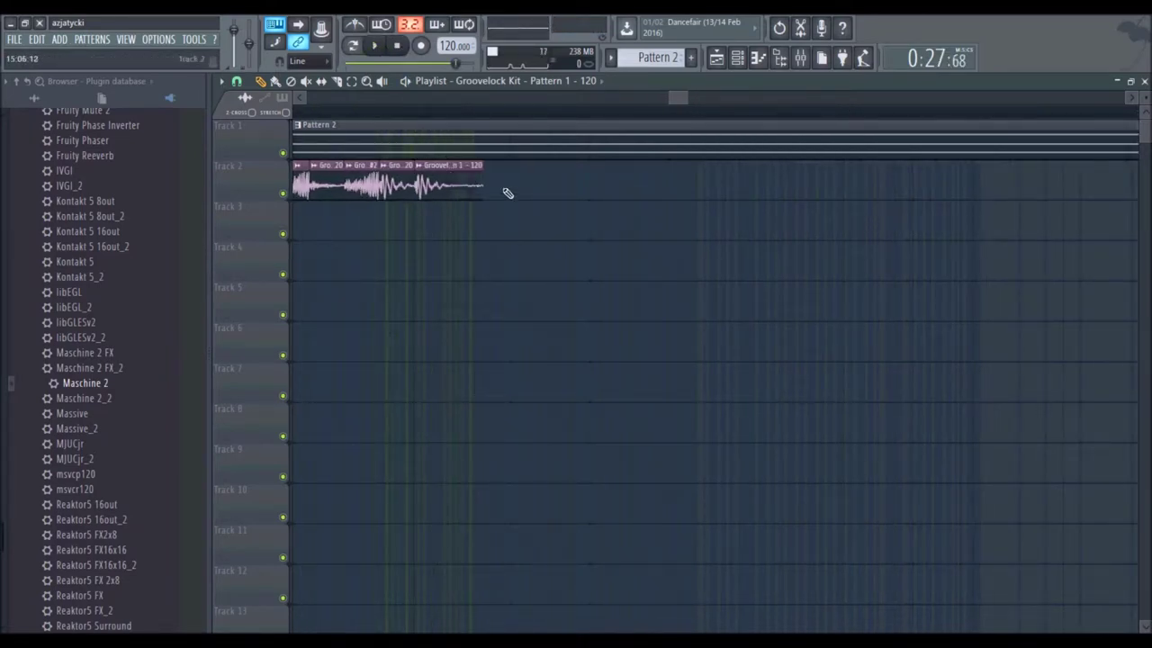
{"action": "left_click", "coordinate": [493, 234]}
{"action": "right_click", "coordinate": [492, 229]}
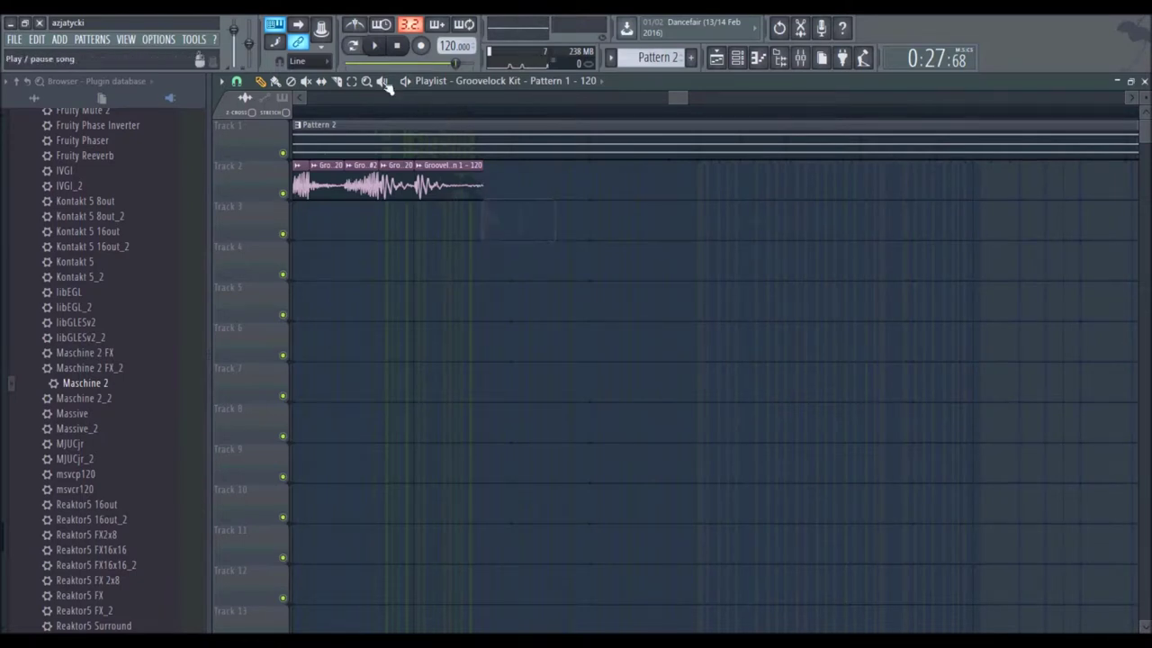
Step: Place a reversed Groovelock Kit piece at 15:06, trim it to a one-step swell, and put it on Track 2
{"action": "left_click", "coordinate": [449, 85]}
{"action": "left_click", "coordinate": [492, 125]}
{"action": "left_click", "coordinate": [514, 220]}
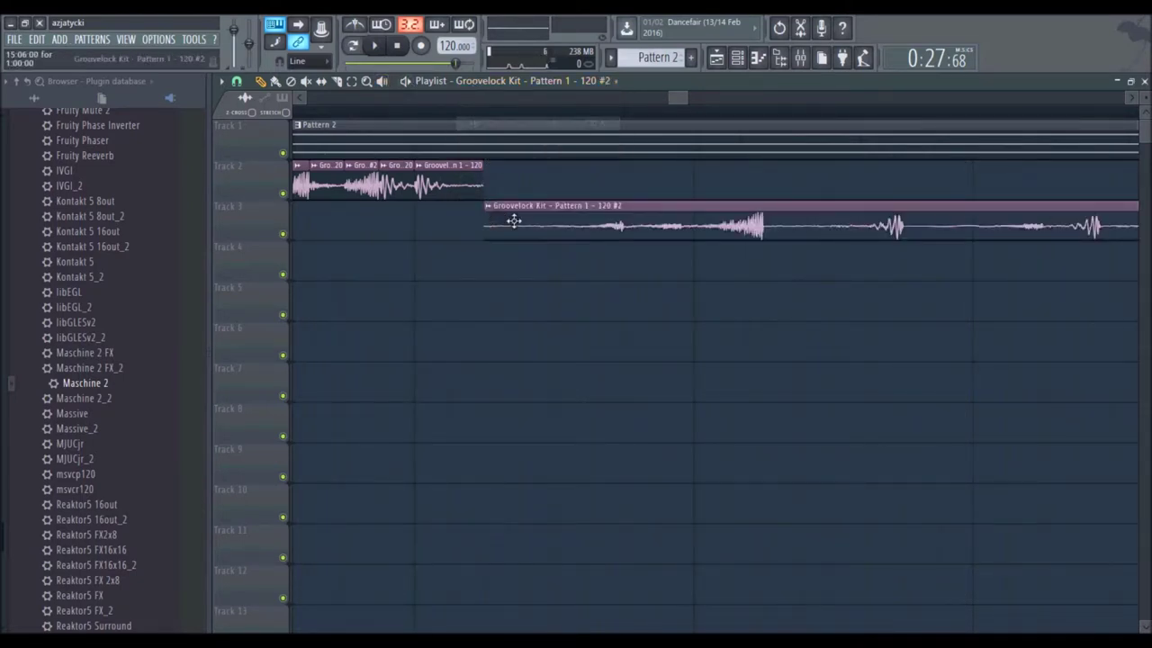
{"action": "left_click_drag", "start_coordinate": [489, 220], "coordinate": [228, 280]}
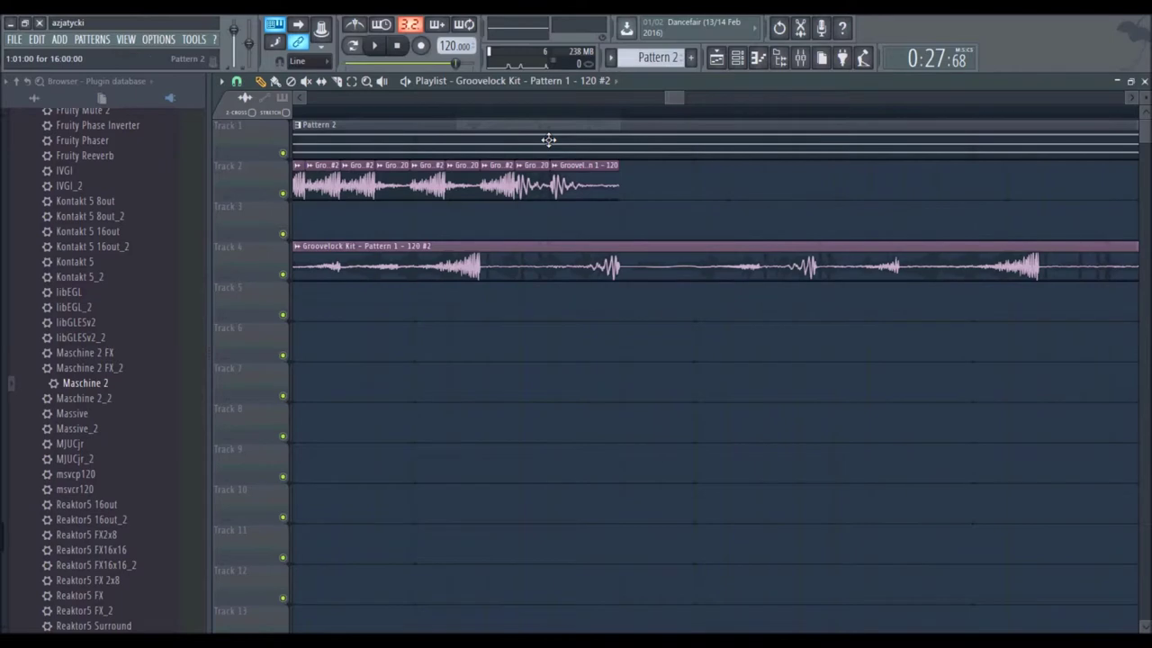
{"action": "scroll", "coordinate": [558, 115], "scroll_direction": "down", "scroll_amount": 4}
{"action": "right_click", "coordinate": [710, 263]}
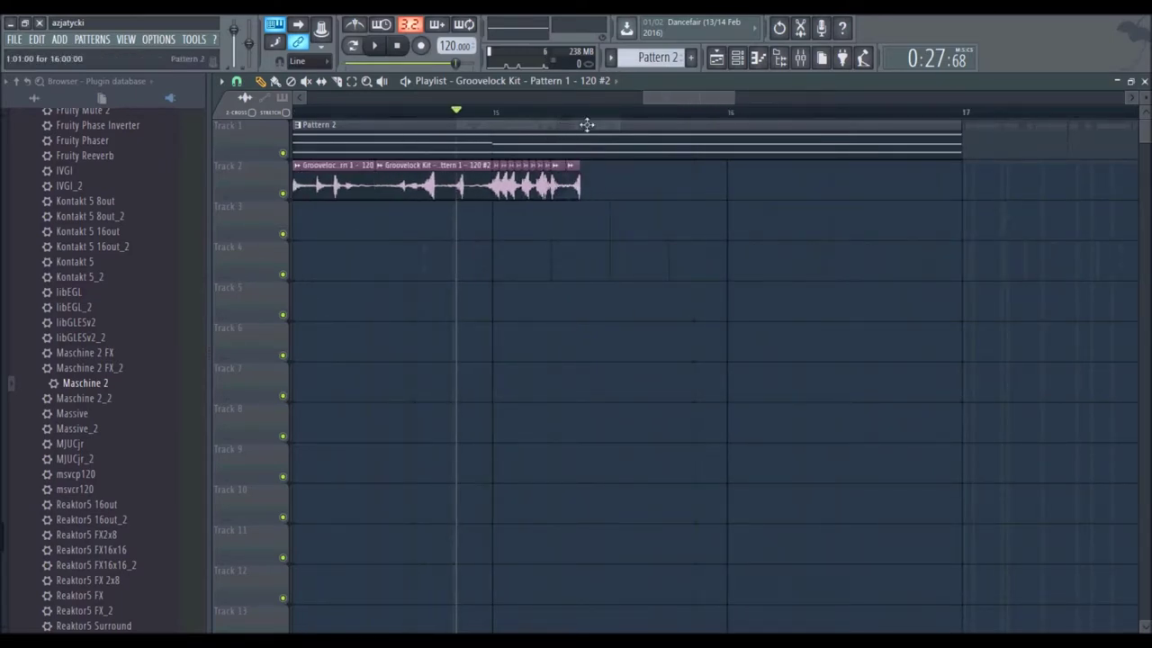
Step: Add a forward Groovelock Kit piece at 15:07 on Track 2 and trim it to one step
{"action": "scroll", "coordinate": [586, 115], "scroll_direction": "up", "scroll_amount": 3}
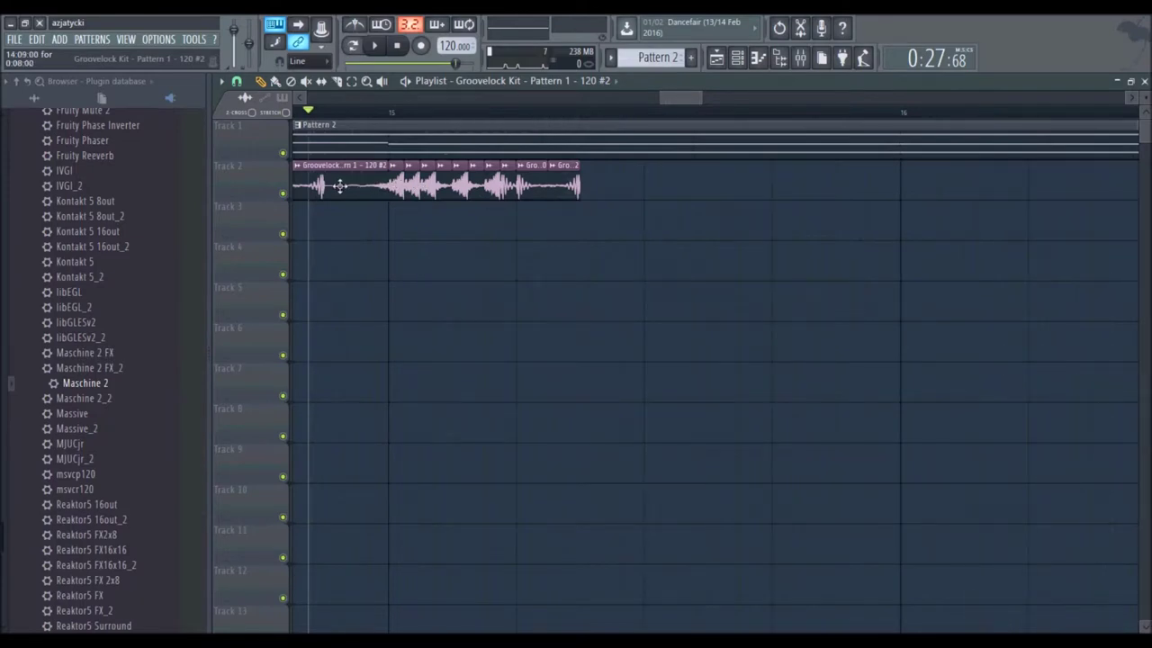
{"action": "scroll", "coordinate": [393, 117], "scroll_direction": "down", "scroll_amount": 4}
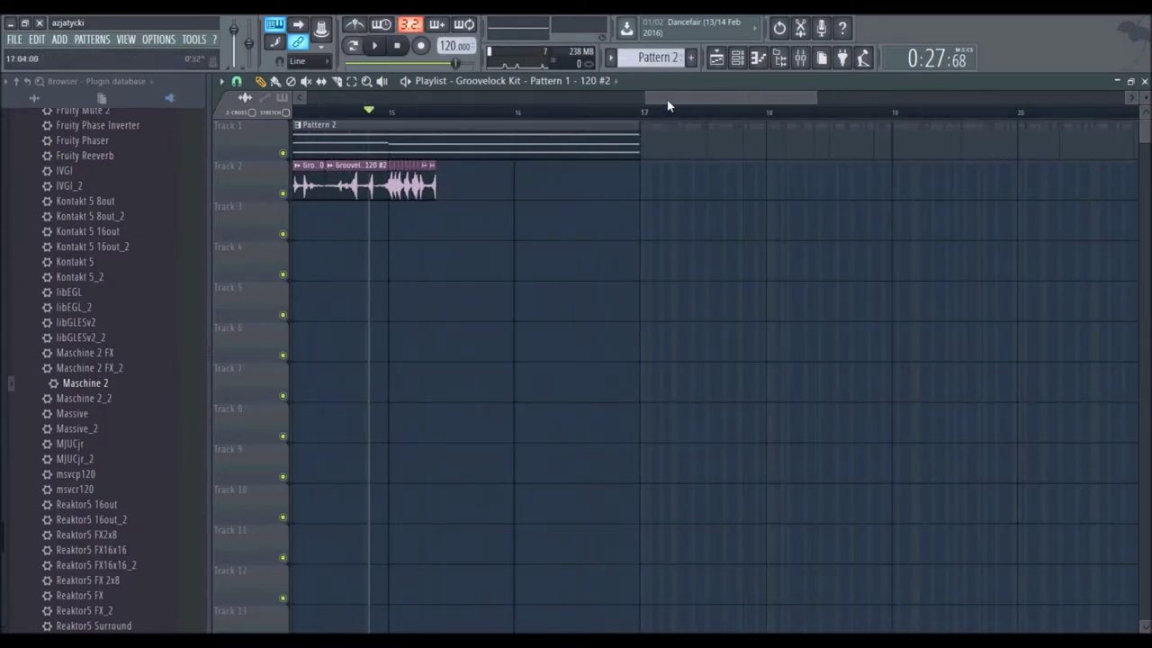
{"action": "scroll", "coordinate": [667, 107], "scroll_direction": "left", "scroll_amount": 2}
{"action": "left_click", "coordinate": [565, 223]}
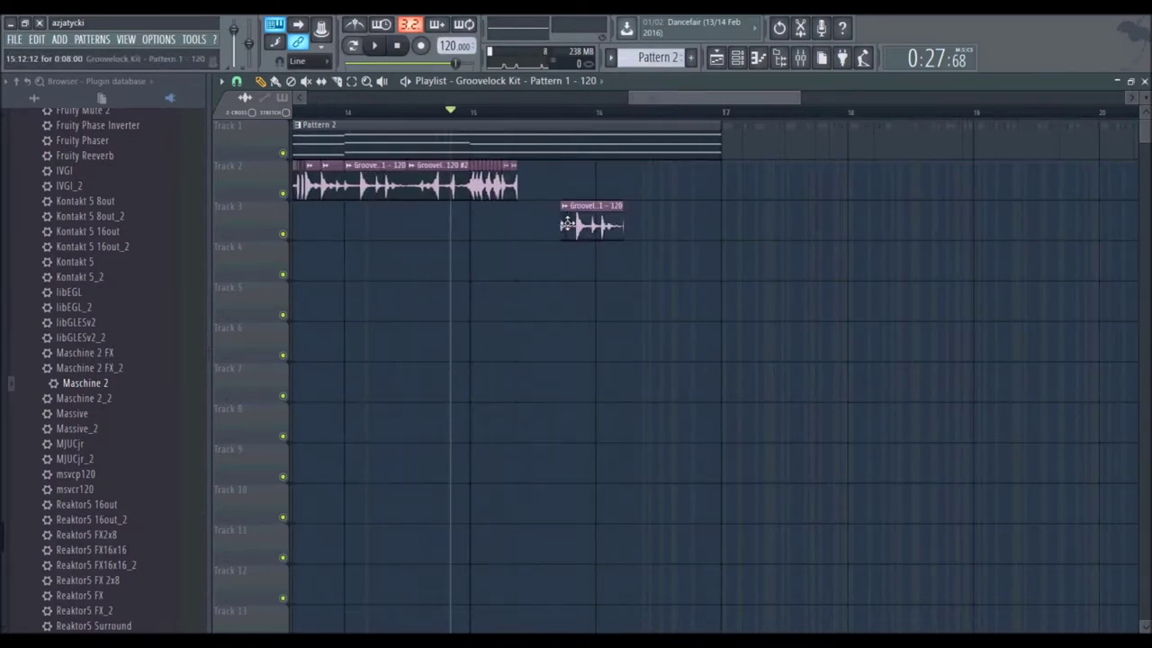
{"action": "left_click_drag", "start_coordinate": [589, 223], "coordinate": [532, 183]}
{"action": "scroll", "coordinate": [537, 120], "scroll_direction": "up", "scroll_amount": 4}
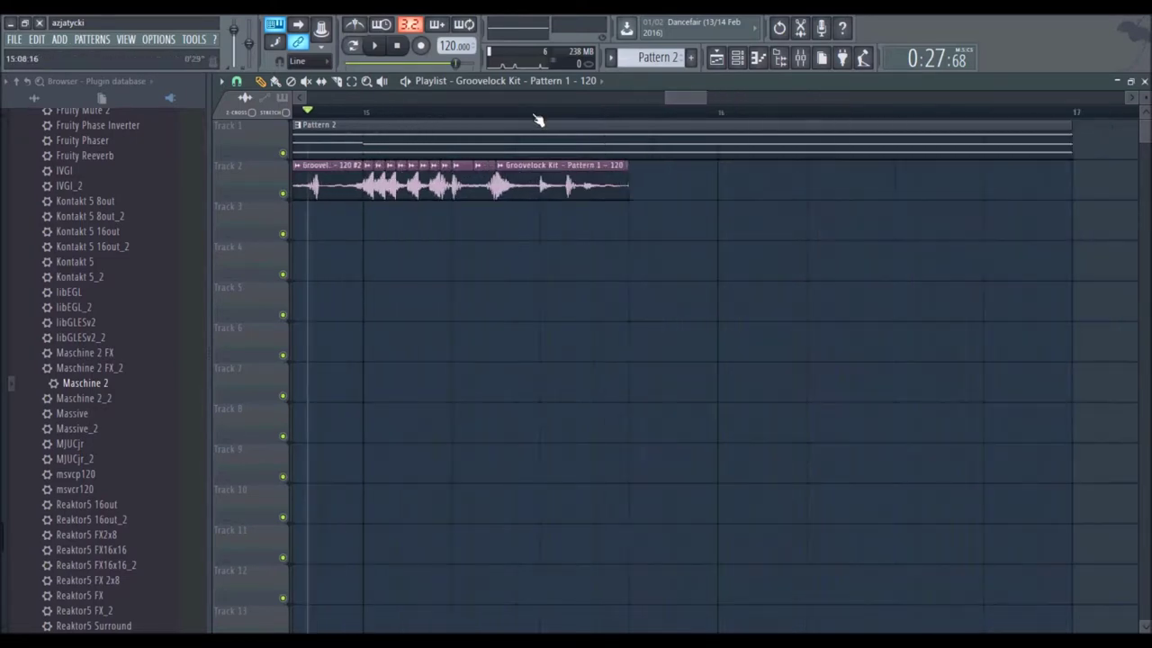
{"action": "scroll", "coordinate": [538, 119], "scroll_direction": "up", "scroll_amount": 2}
{"action": "left_click_drag", "start_coordinate": [673, 186], "coordinate": [551, 185]}
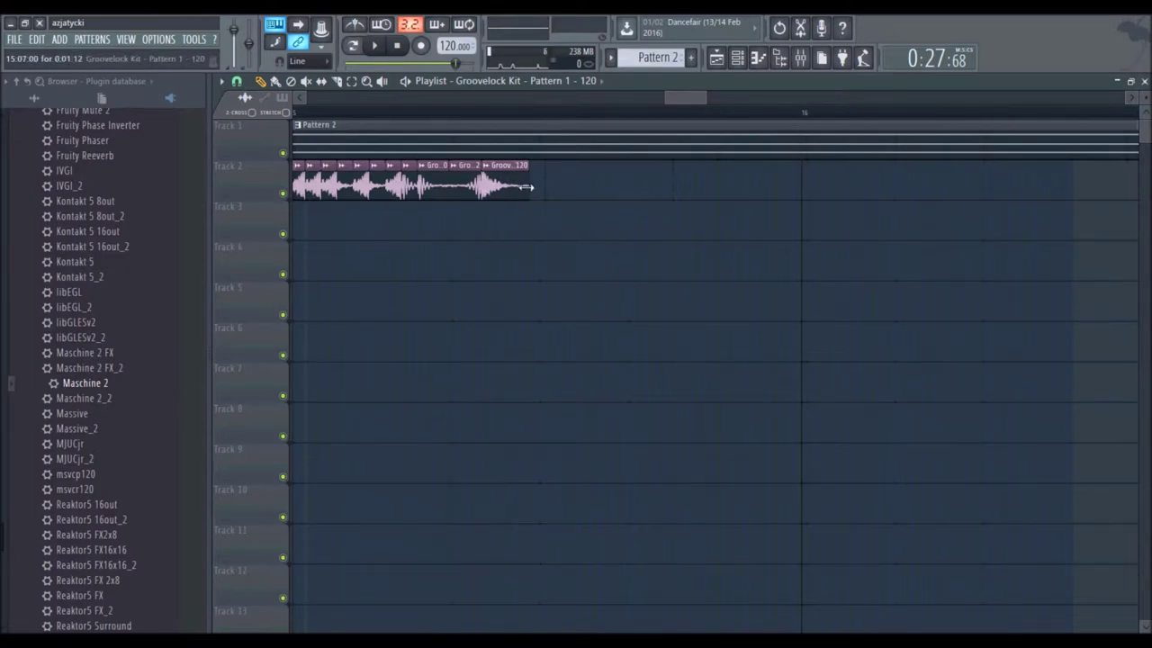
Step: Place another one-step forward piece, slide its content to a different hit, and move it to 15:10 on Track 2
{"action": "left_click", "coordinate": [579, 234]}
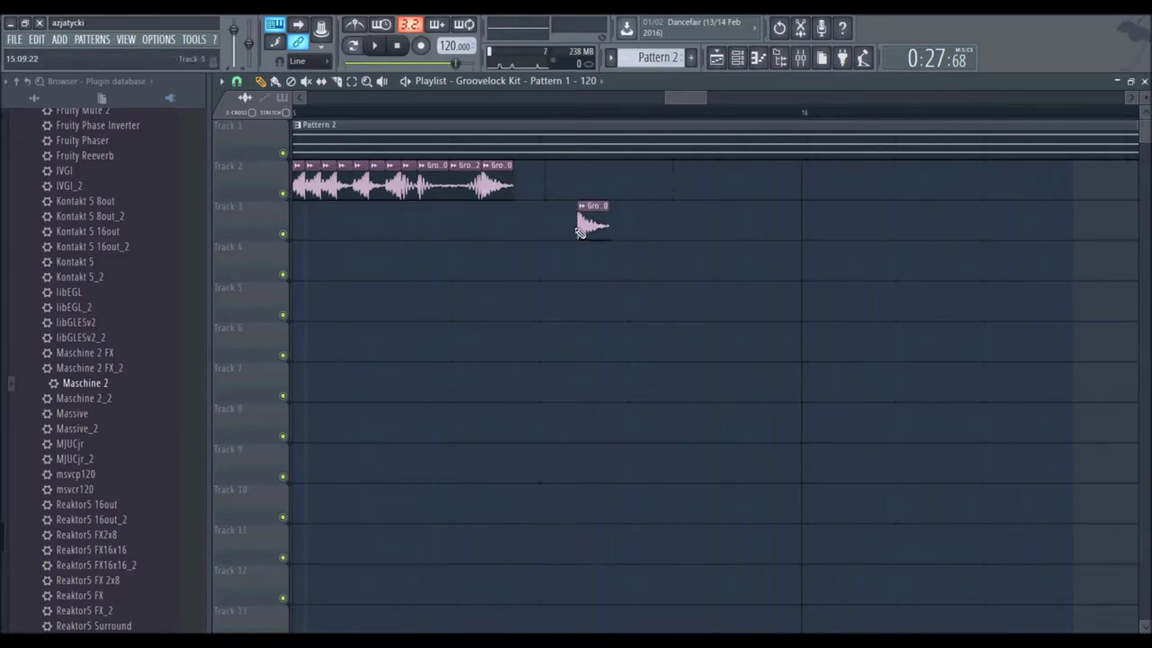
{"action": "left_click_drag", "start_coordinate": [574, 227], "coordinate": [375, 238]}
{"action": "left_click_drag", "start_coordinate": [583, 227], "coordinate": [592, 180]}
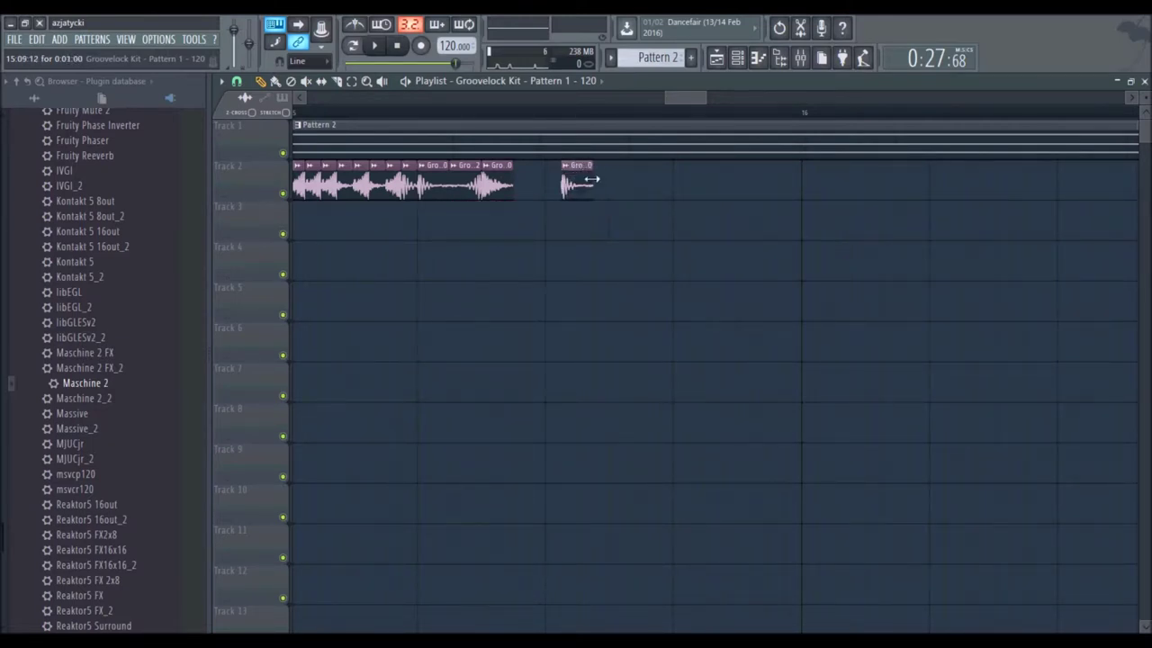
{"action": "left_click", "coordinate": [611, 191]}
{"action": "left_click_drag", "start_coordinate": [571, 183], "coordinate": [620, 188]}
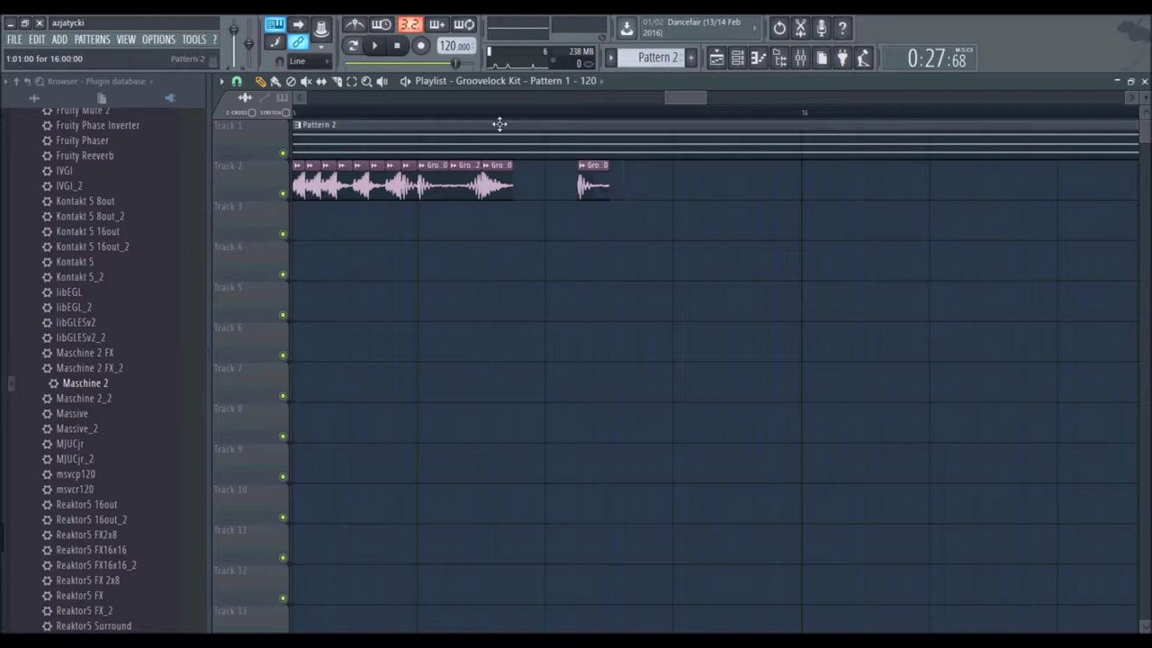
Step: Trim a reversed piece to its swell, place it on Track 2 before the 15:10 hit, and extend its start to 15:08
{"action": "scroll", "coordinate": [503, 118], "scroll_direction": "down", "scroll_amount": 2}
{"action": "left_click", "coordinate": [473, 173]}
{"action": "left_click", "coordinate": [496, 262]}
{"action": "left_click_drag", "start_coordinate": [495, 265], "coordinate": [404, 267]}
{"action": "left_click_drag", "start_coordinate": [517, 266], "coordinate": [538, 176]}
{"action": "scroll", "coordinate": [537, 121], "scroll_direction": "up", "scroll_amount": 3}
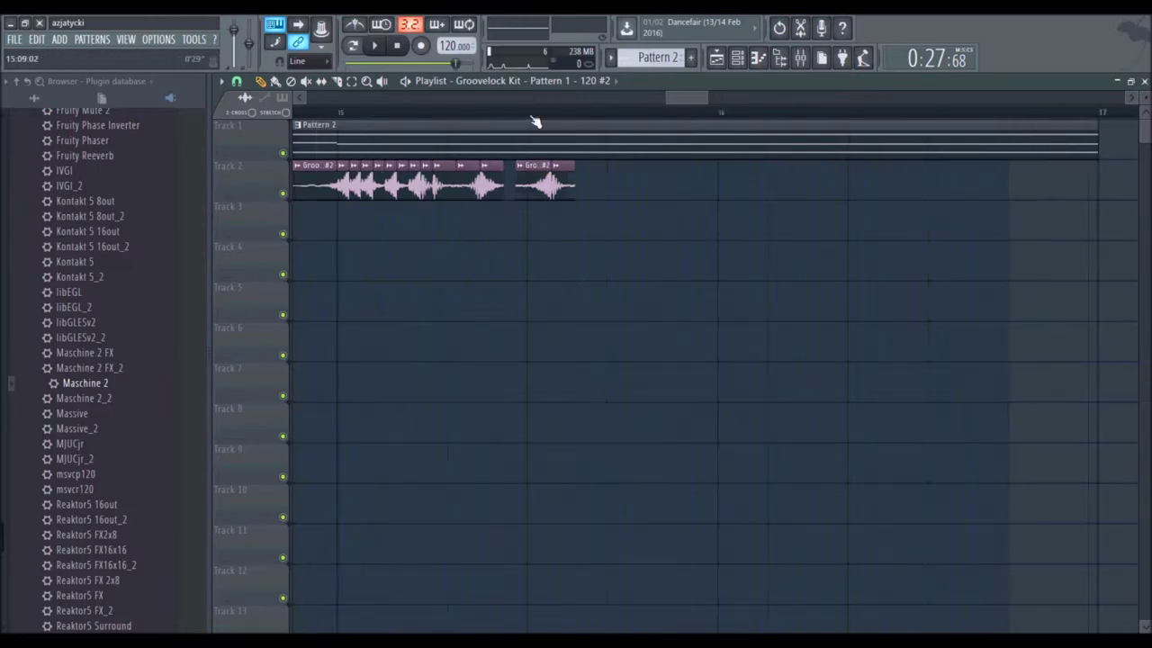
{"action": "left_click_drag", "start_coordinate": [521, 186], "coordinate": [494, 186]}
Step: Preview the newly arranged hits in bar 15
{"action": "left_click", "coordinate": [435, 111]}
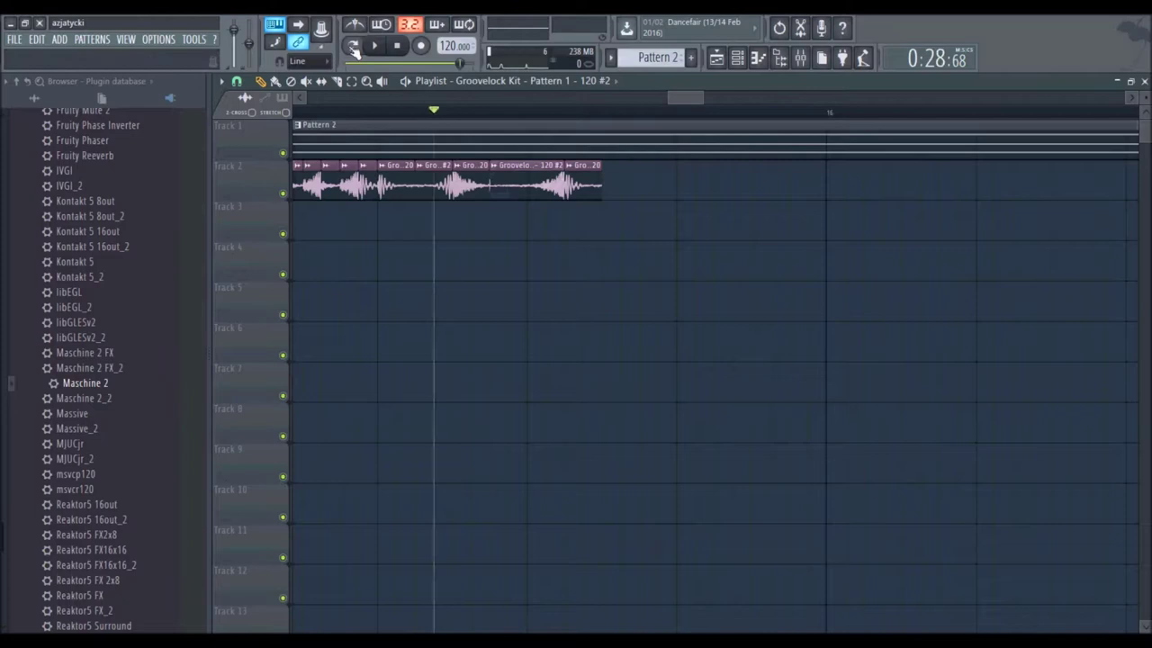
{"action": "left_click", "coordinate": [375, 45]}
{"action": "left_click_drag", "start_coordinate": [302, 115], "coordinate": [284, 116]}
{"action": "scroll", "coordinate": [648, 115], "scroll_direction": "up", "scroll_amount": 1}
{"action": "left_click", "coordinate": [397, 46]}
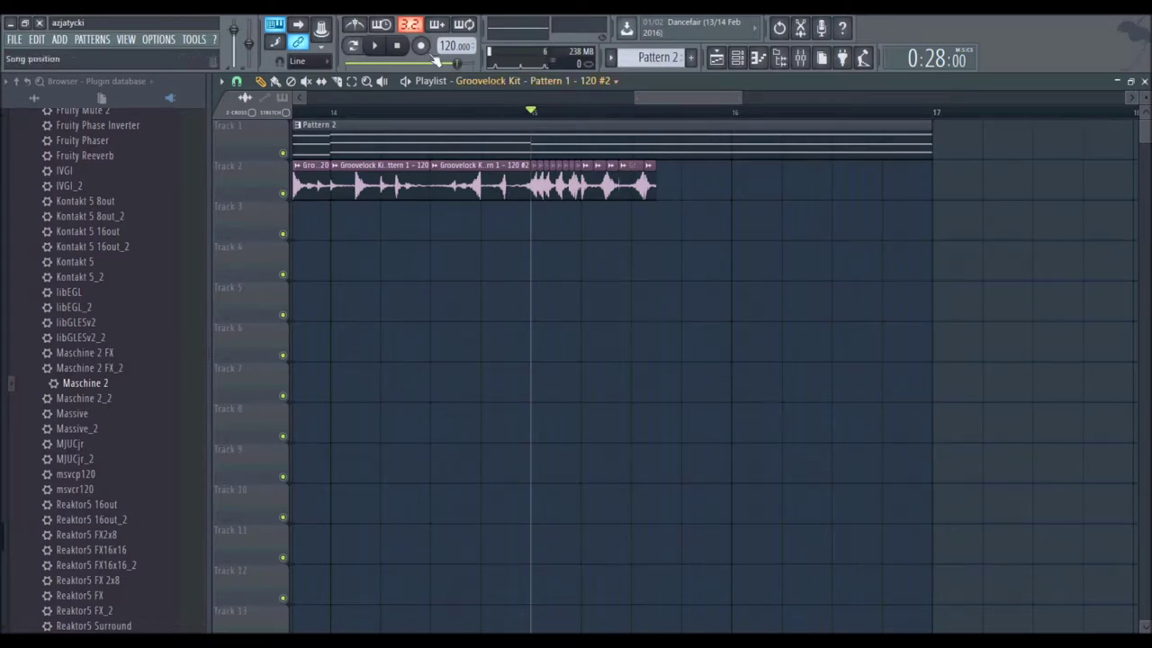
{"action": "left_click", "coordinate": [399, 48]}
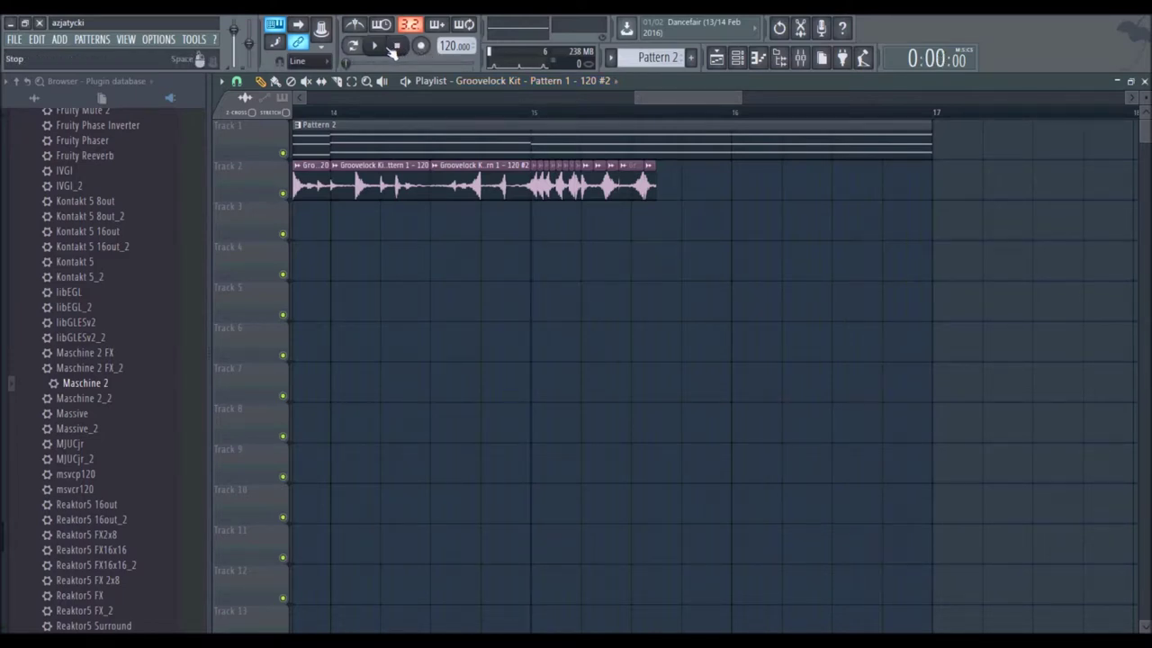
Step: Play the whole arrangement from the beginning through bar 15
{"action": "left_click", "coordinate": [376, 46]}
{"action": "scroll", "coordinate": [427, 113], "scroll_direction": "down", "scroll_amount": 5}
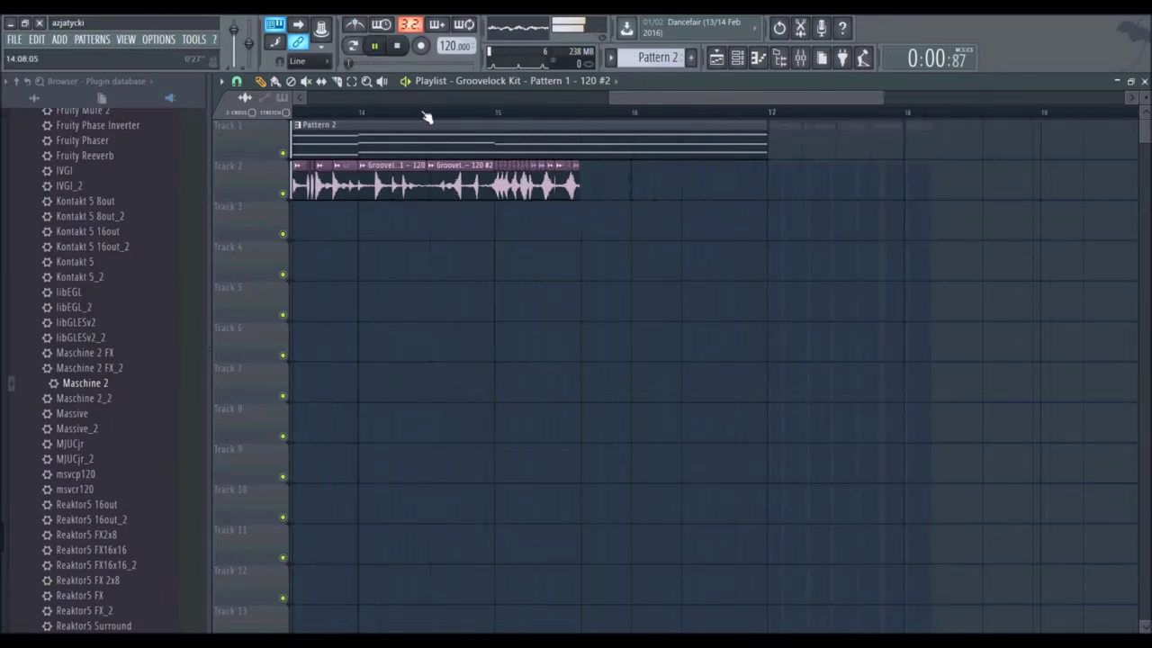
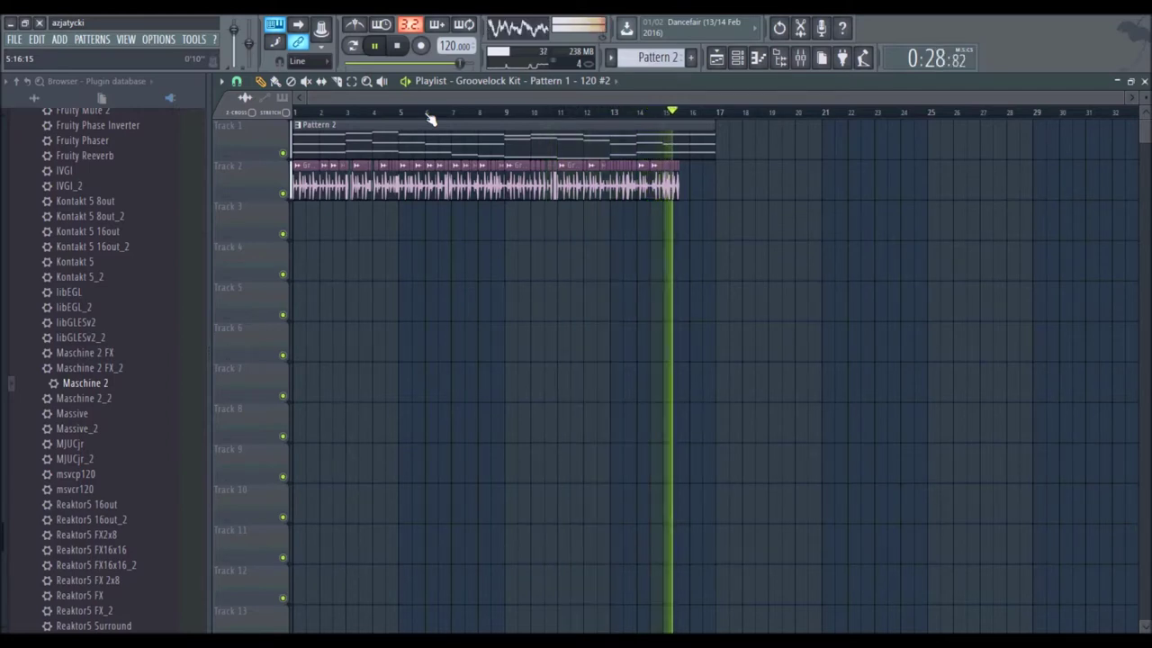
{"action": "key", "text": "space"}
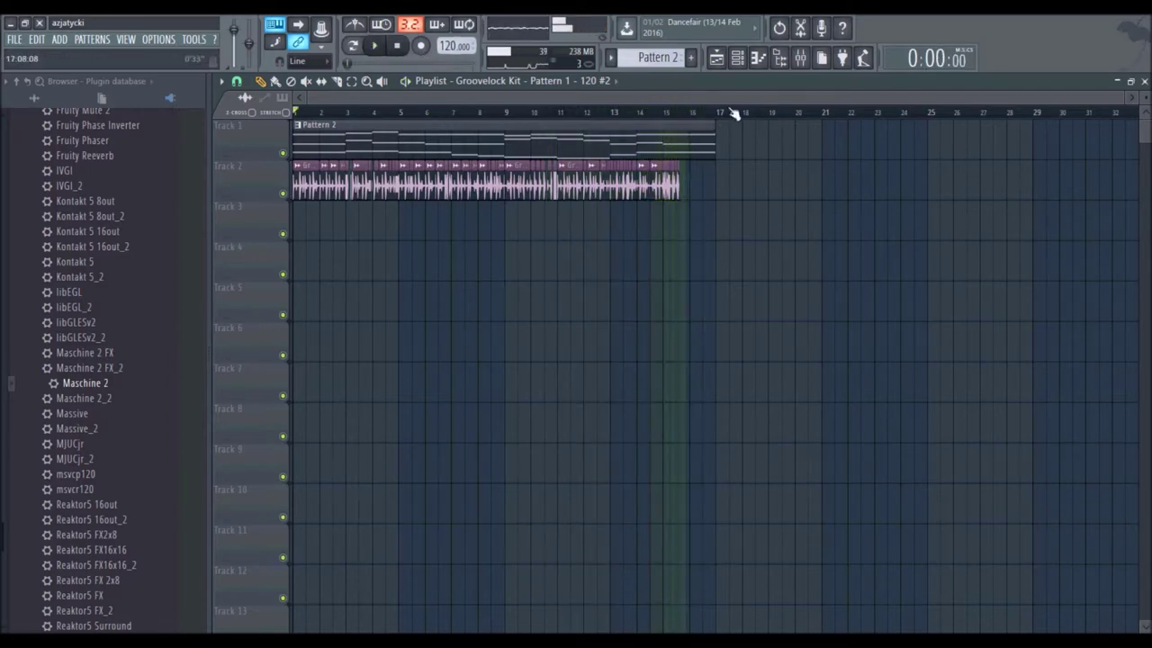
Step: Place a forward Groovelock Kit piece trimmed to three steps at 16:01 and a two-and-a-half-step one at 16:04 on Track 2
{"action": "scroll", "coordinate": [717, 115], "scroll_direction": "up", "scroll_amount": 4}
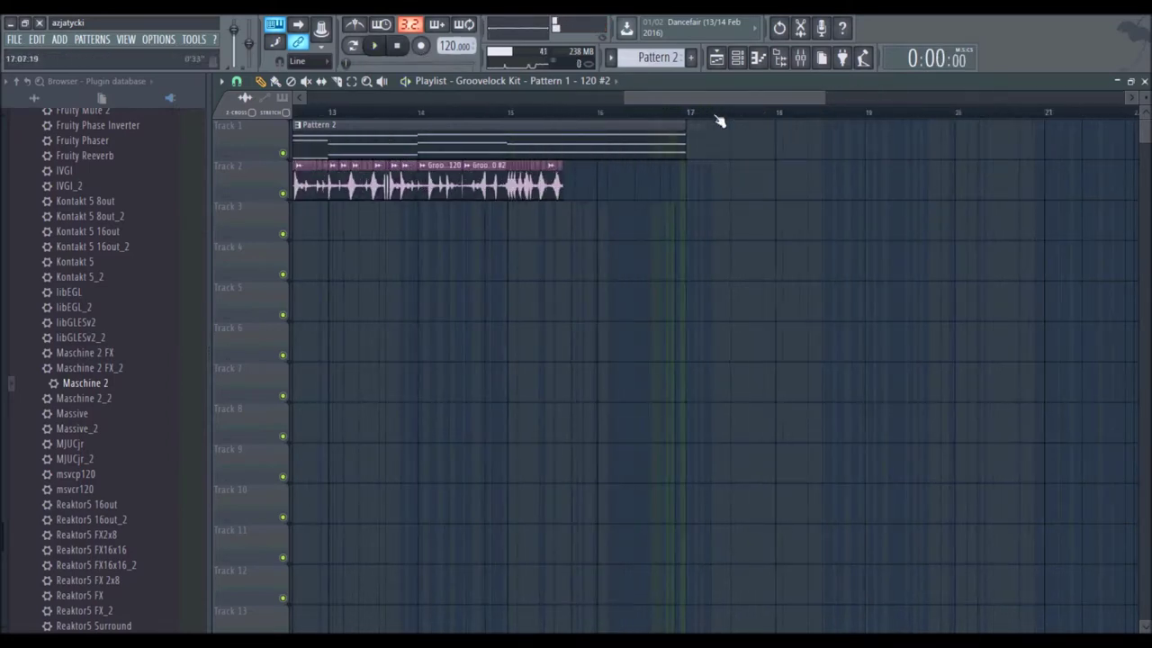
{"action": "left_click", "coordinate": [595, 186]}
{"action": "left_click_drag", "start_coordinate": [603, 115], "coordinate": [609, 182]}
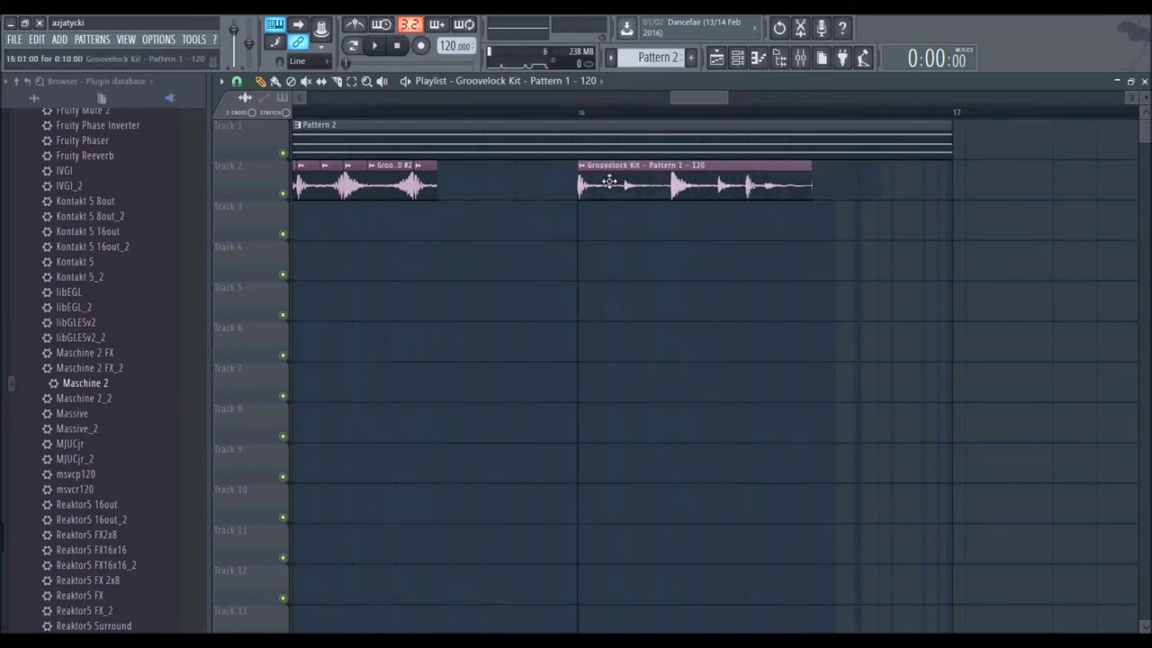
{"action": "left_click_drag", "start_coordinate": [807, 182], "coordinate": [640, 179]}
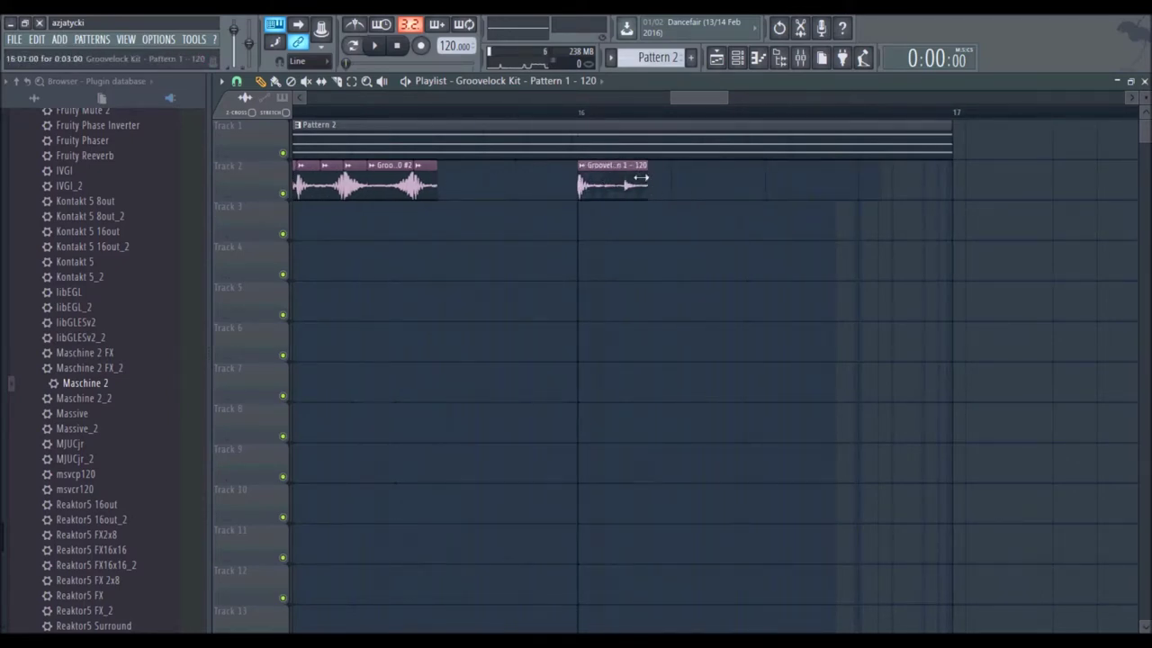
{"action": "left_click", "coordinate": [684, 183]}
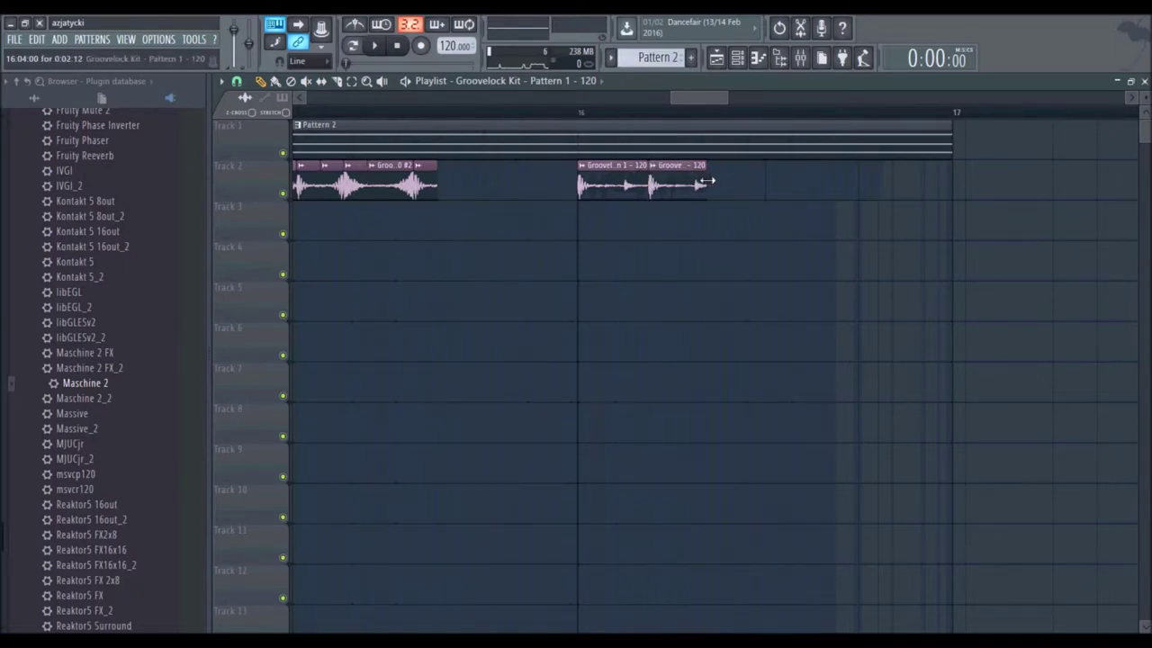
Step: Add half-step drum hits at 16:06:12 and 16:08 on Track 2, and preview bar 16
{"action": "left_click", "coordinate": [710, 186]}
{"action": "left_click_drag", "start_coordinate": [756, 186], "coordinate": [862, 184]}
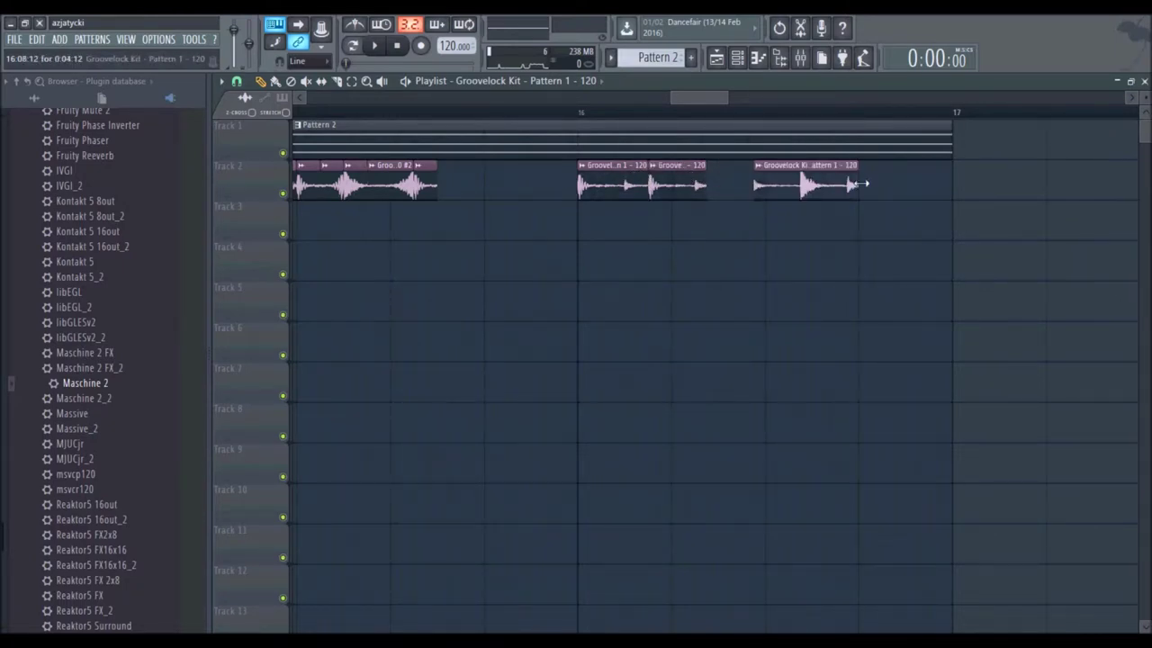
{"action": "left_click_drag", "start_coordinate": [756, 183], "coordinate": [733, 183]}
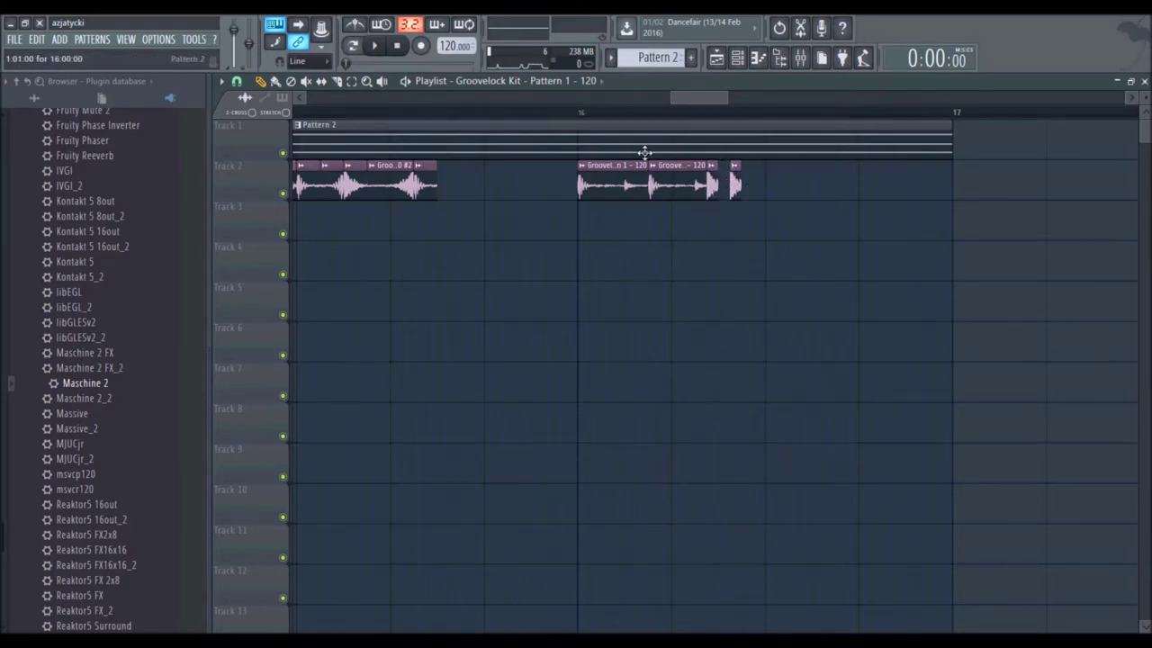
{"action": "left_click", "coordinate": [579, 115]}
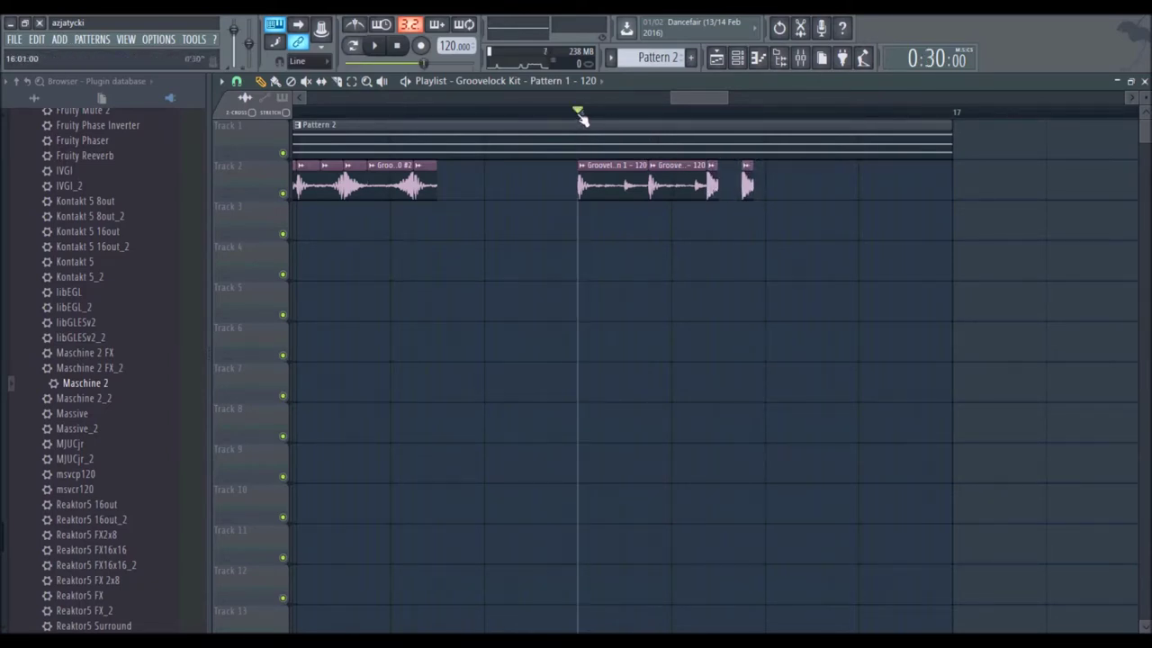
{"action": "left_click", "coordinate": [374, 45]}
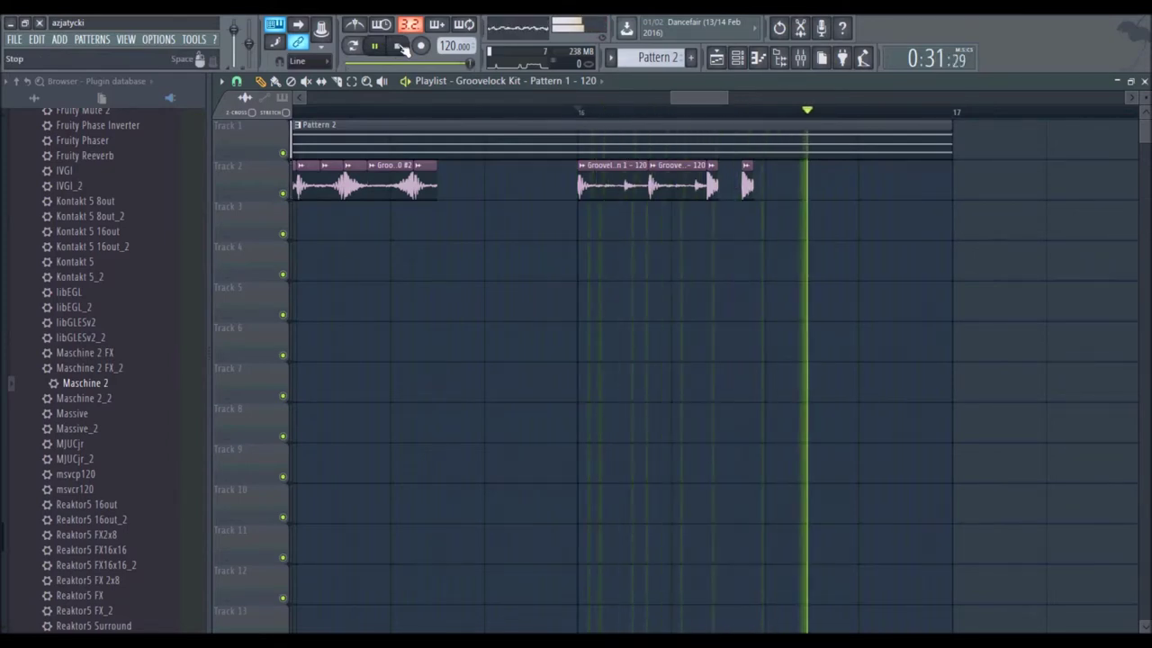
{"action": "left_click", "coordinate": [398, 46]}
Step: Add the hit at 16:10:12 on Track 2 and, with 1/4 step snapping, trim it to a quarter step
{"action": "left_click", "coordinate": [803, 183]}
{"action": "scroll", "coordinate": [823, 113], "scroll_direction": "up", "scroll_amount": 4}
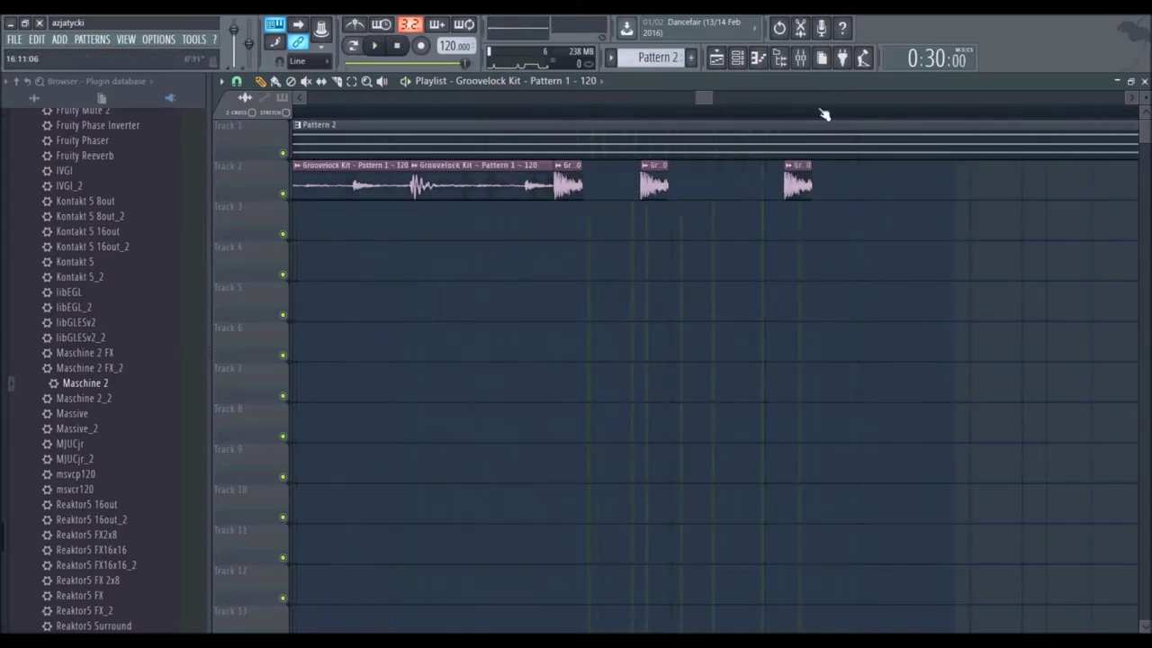
{"action": "left_click", "coordinate": [238, 81]}
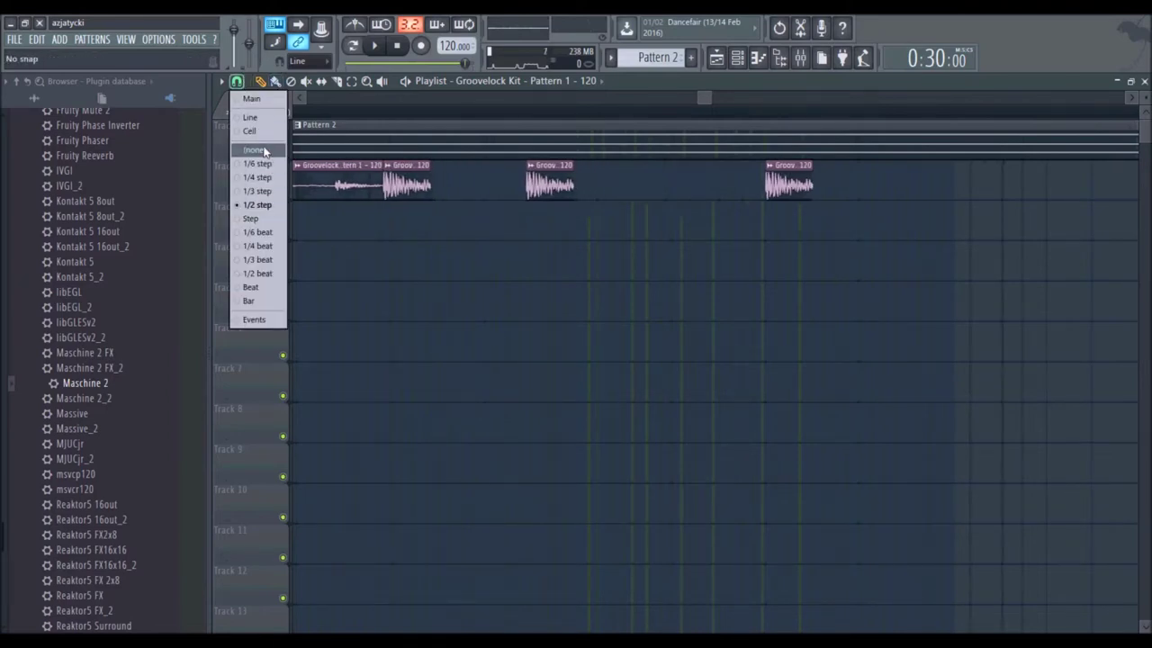
{"action": "left_click", "coordinate": [265, 179]}
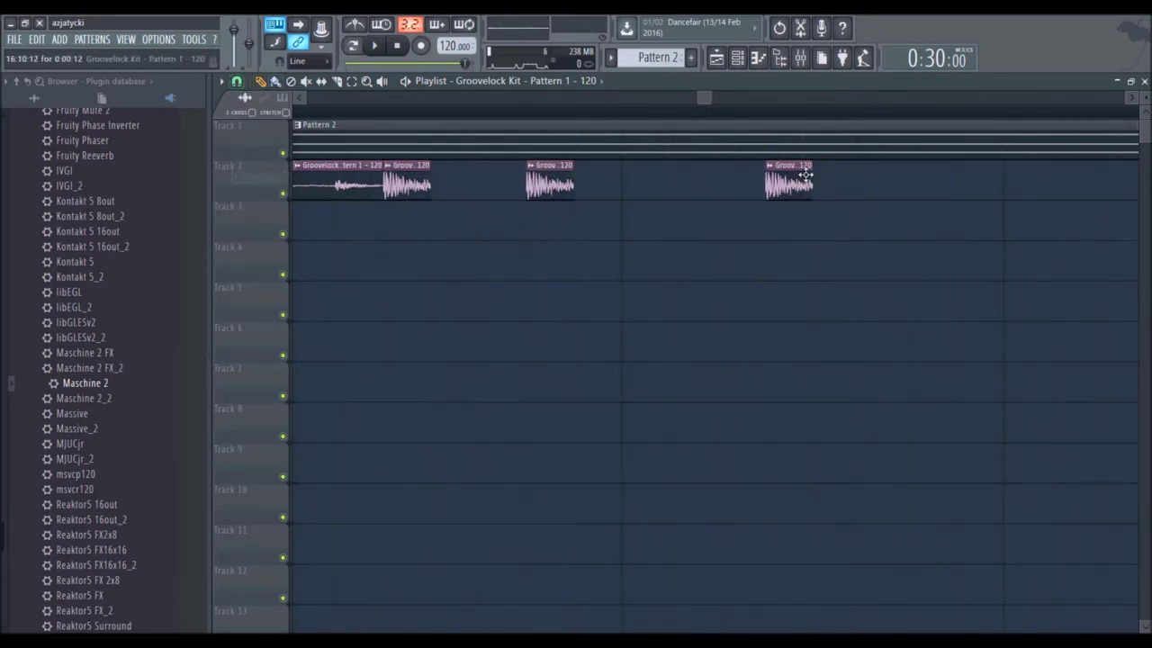
{"action": "left_click_drag", "start_coordinate": [811, 175], "coordinate": [778, 173]}
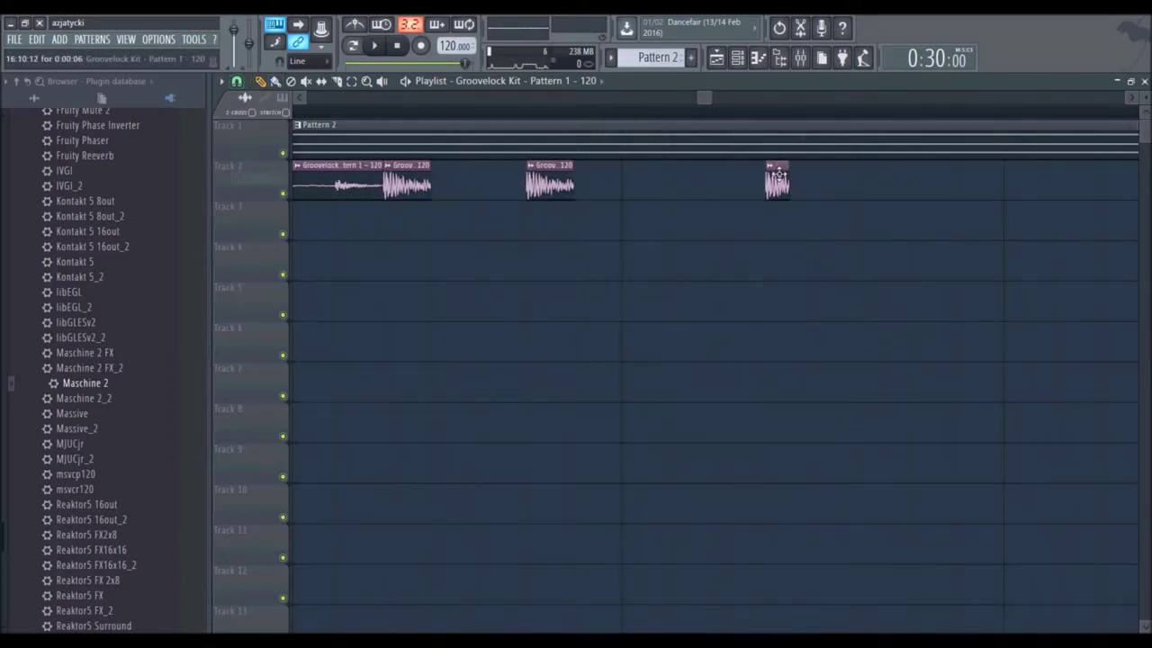
Step: Repeat the quarter-step hit on Track 2 at 16:11, 16:11:12, 16:11:18, 16:12:06, 16:12:12, 16:13 and 16:13:06
{"action": "left_click", "coordinate": [871, 182]}
{"action": "left_click", "coordinate": [893, 182]}
{"action": "left_click", "coordinate": [918, 183]}
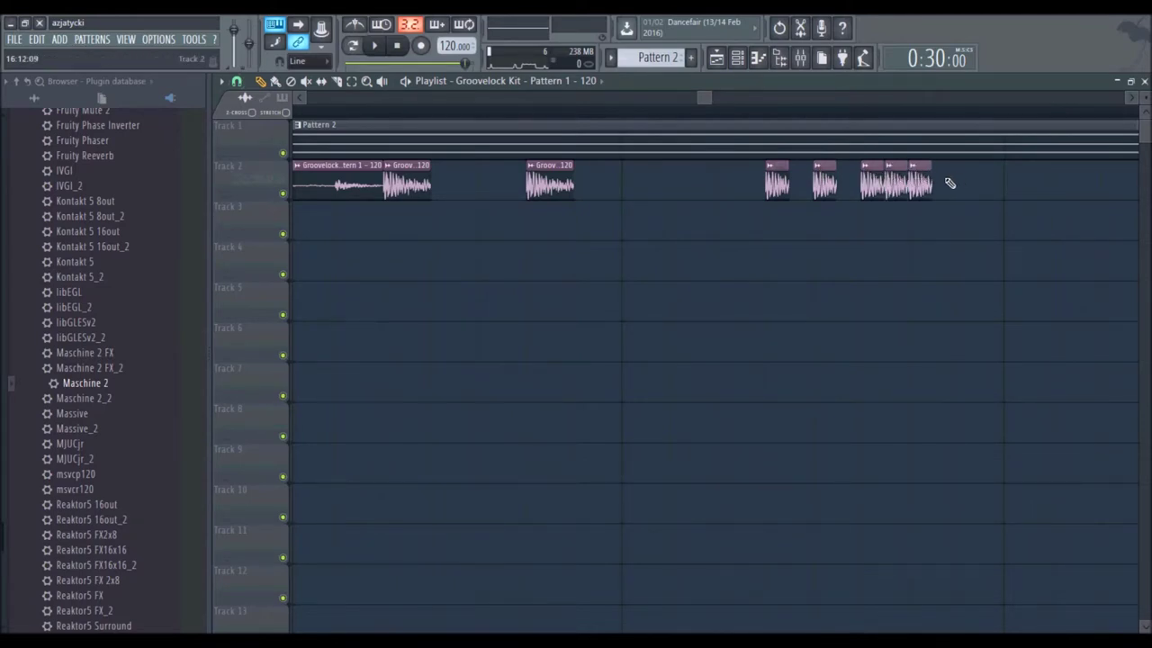
{"action": "right_click", "coordinate": [922, 183]}
{"action": "left_click", "coordinate": [940, 182]}
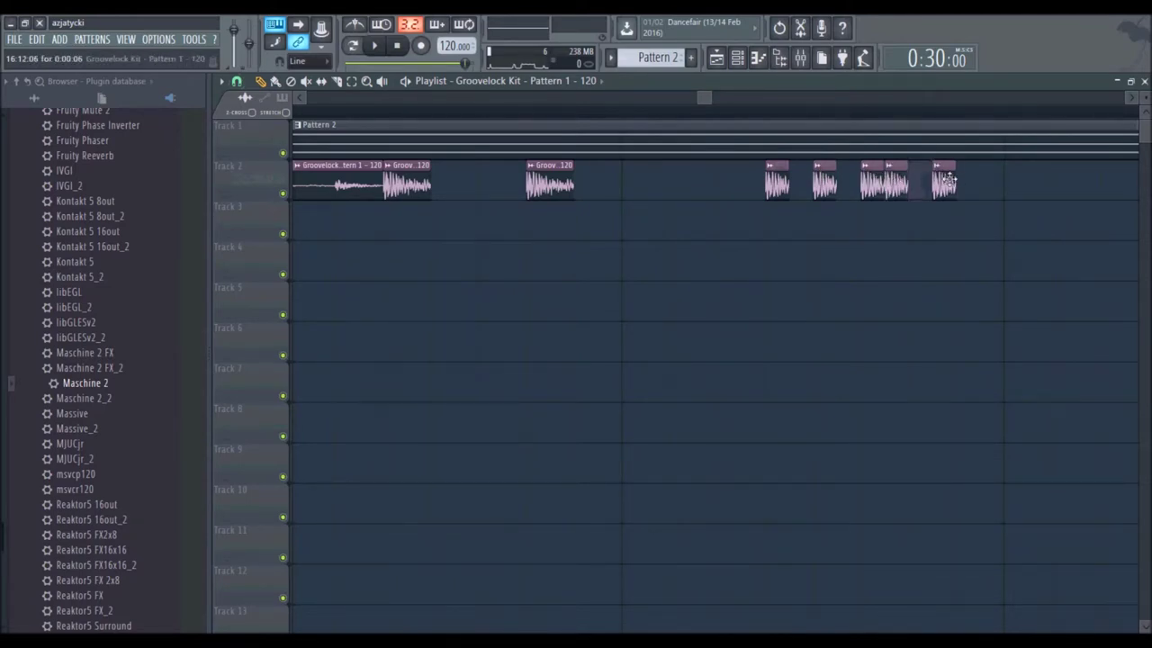
{"action": "left_click", "coordinate": [959, 179]}
{"action": "scroll", "coordinate": [936, 115], "scroll_direction": "down", "scroll_amount": 3}
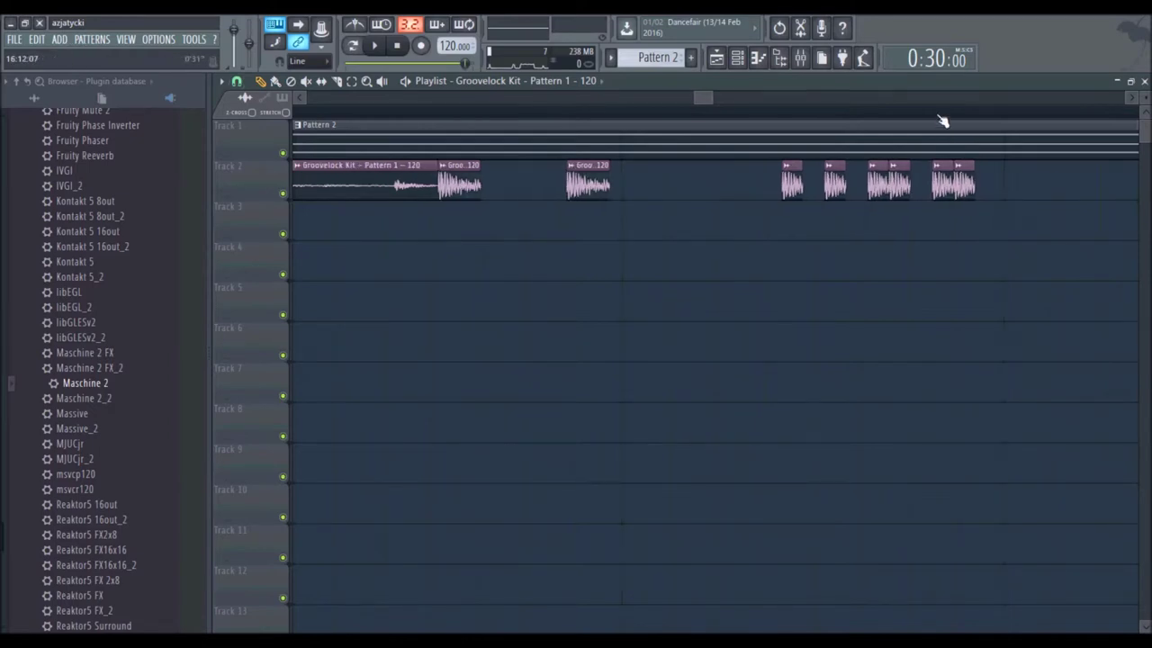
{"action": "mouse_move", "coordinate": [696, 101]}
{"action": "left_mouse_down"}
{"action": "mouse_move", "coordinate": [716, 100]}
{"action": "mouse_move", "coordinate": [703, 102]}
{"action": "left_mouse_up"}
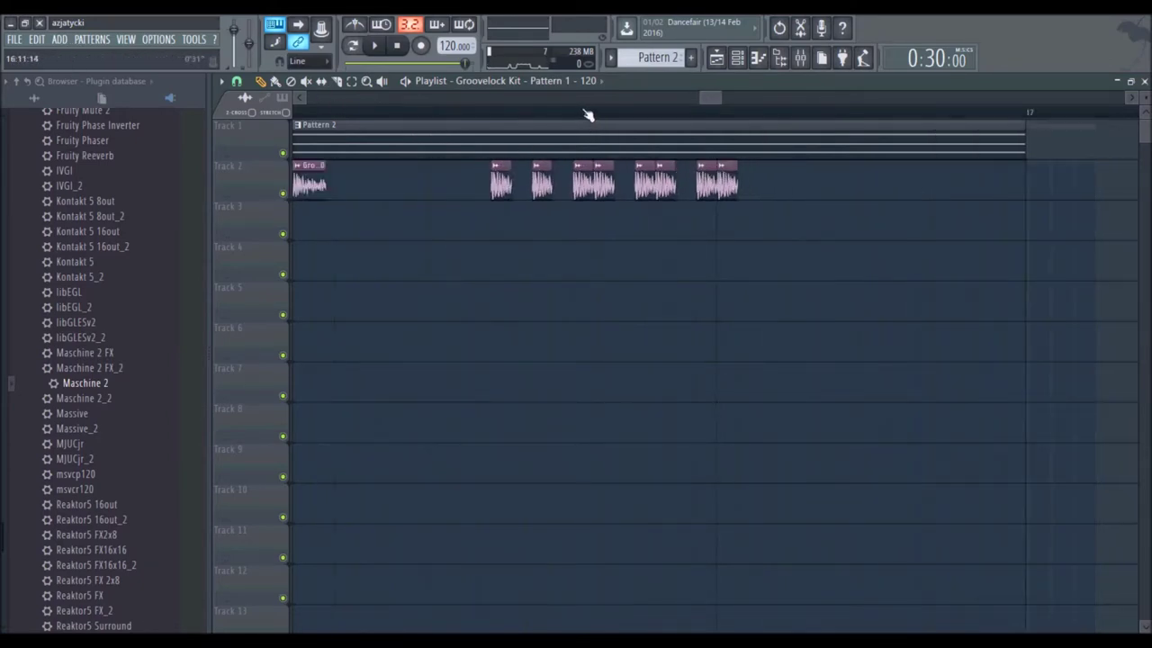
Step: Place the reversed Groovelock Kit - Pattern 1 - 120 #2 clip, trimmed to its last two steps, at 16:15 on Track 2
{"action": "left_click", "coordinate": [529, 80]}
{"action": "left_click", "coordinate": [530, 123]}
{"action": "left_click", "coordinate": [518, 227]}
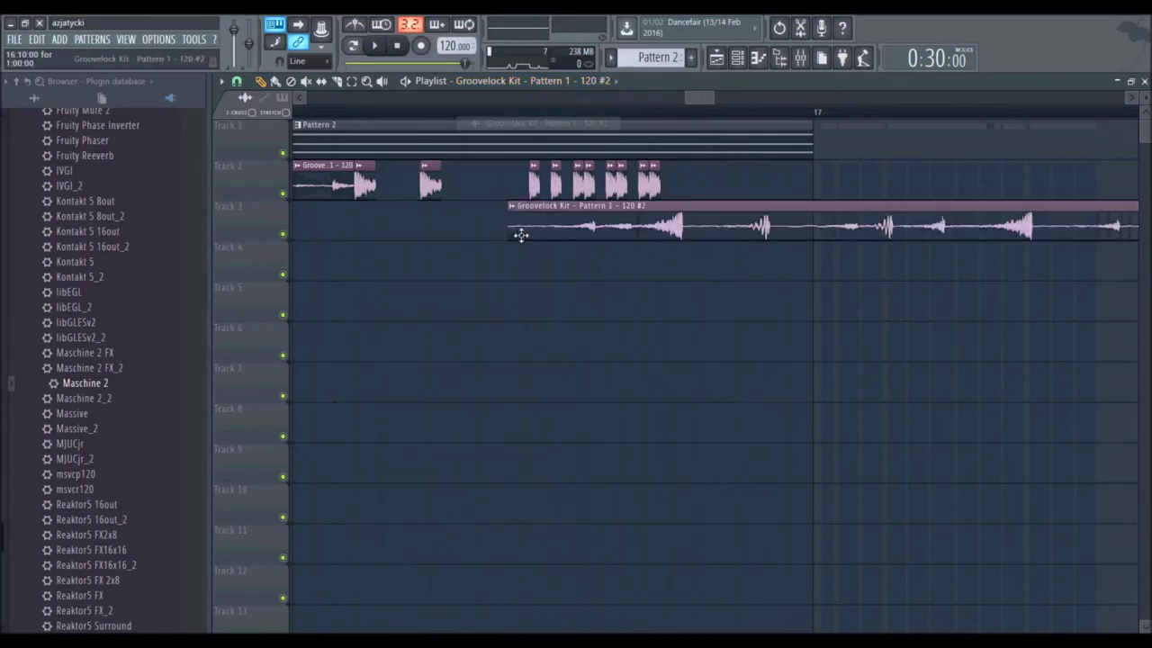
{"action": "left_click_drag", "start_coordinate": [697, 218], "coordinate": [564, 311]}
{"action": "left_click_drag", "start_coordinate": [1071, 306], "coordinate": [763, 210]}
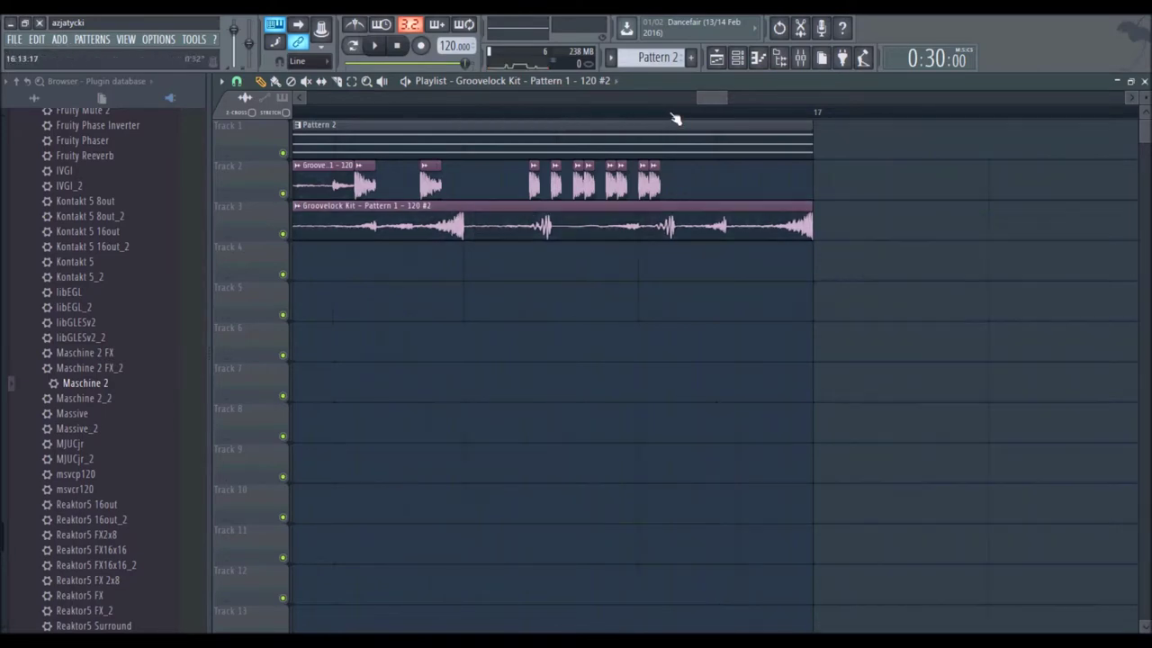
{"action": "scroll", "coordinate": [676, 118], "scroll_direction": "down", "scroll_amount": 2}
{"action": "left_click_drag", "start_coordinate": [501, 214], "coordinate": [712, 177]}
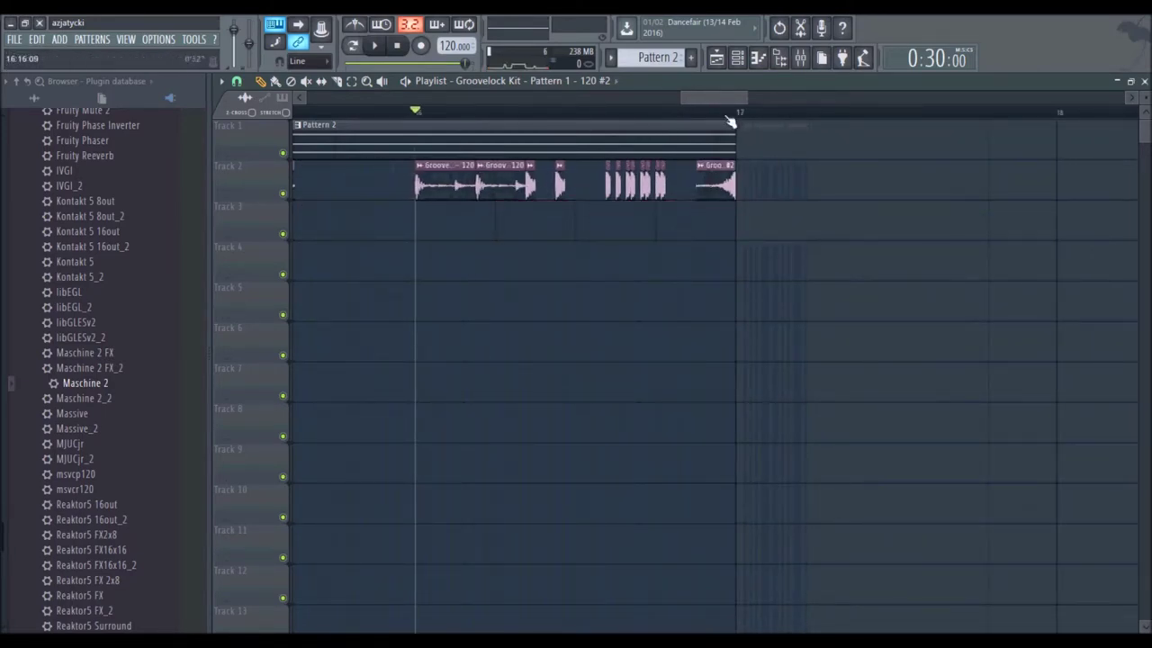
Step: Add quarter-step Groovelock Kit hits at 17:01, 17:01:06 and 17:03 on Track 2, and preview the ending
{"action": "scroll", "coordinate": [727, 116], "scroll_direction": "up", "scroll_amount": 2}
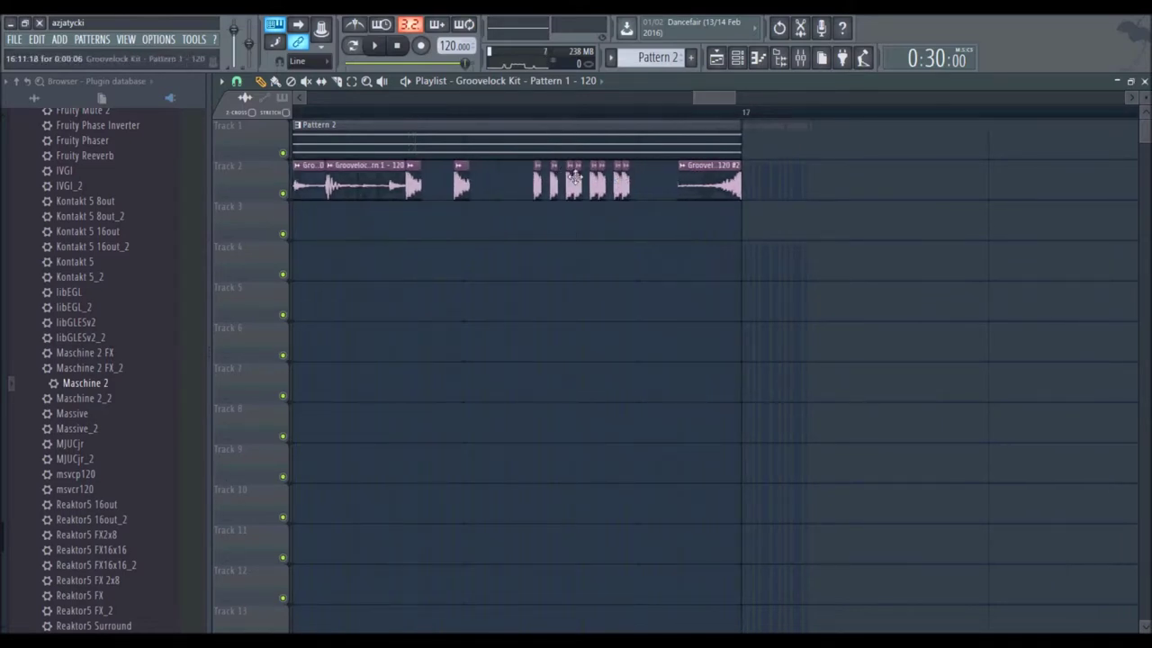
{"action": "scroll", "coordinate": [746, 114], "scroll_direction": "up", "scroll_amount": 1}
{"action": "scroll", "coordinate": [747, 114], "scroll_direction": "up", "scroll_amount": 2}
{"action": "left_click", "coordinate": [759, 185]}
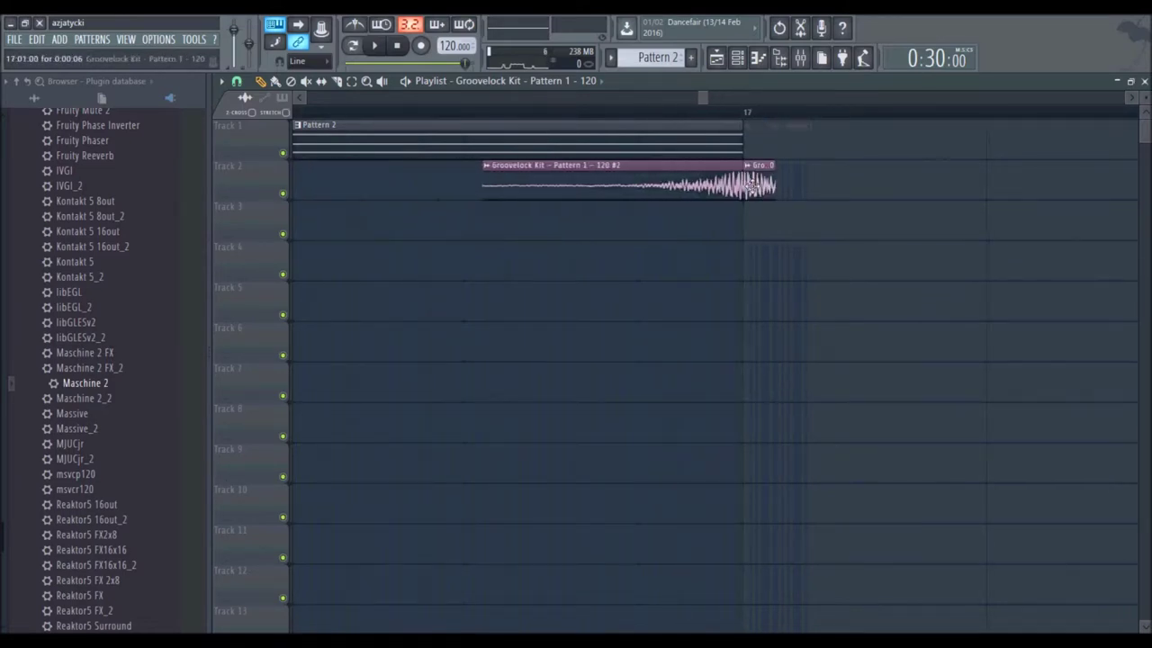
{"action": "left_click", "coordinate": [787, 186]}
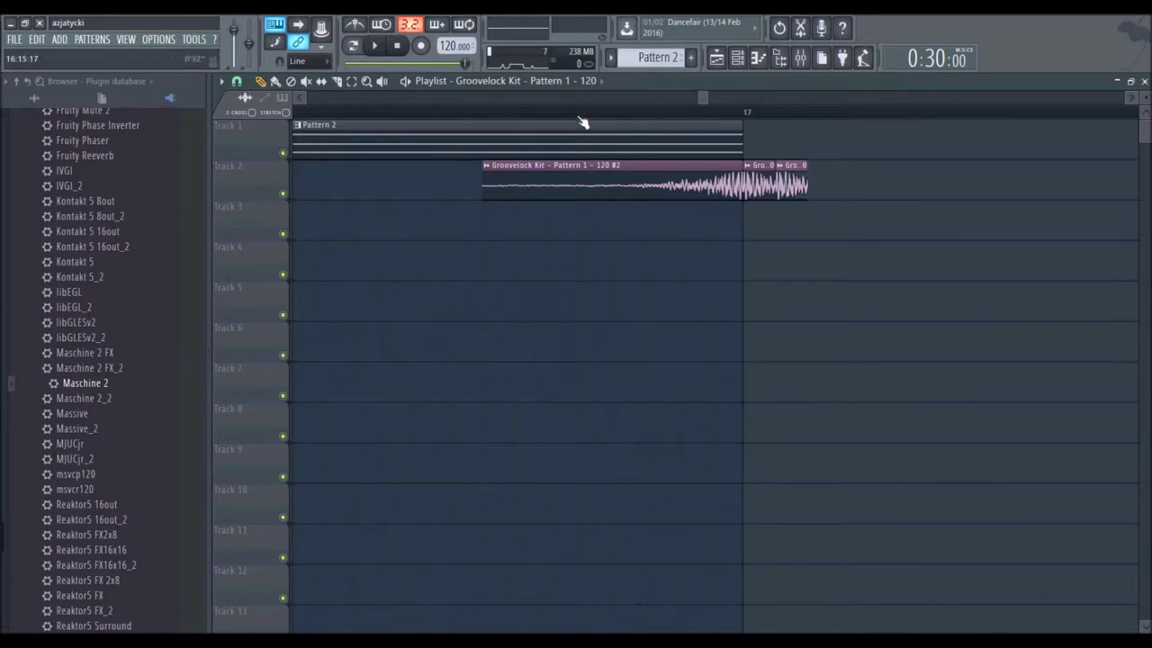
{"action": "key", "text": "ctrl+alt+z"}
{"action": "key", "text": "ctrl+alt+z"}
{"action": "scroll", "coordinate": [584, 120], "scroll_direction": "down", "scroll_amount": 2}
{"action": "left_click", "coordinate": [327, 113]}
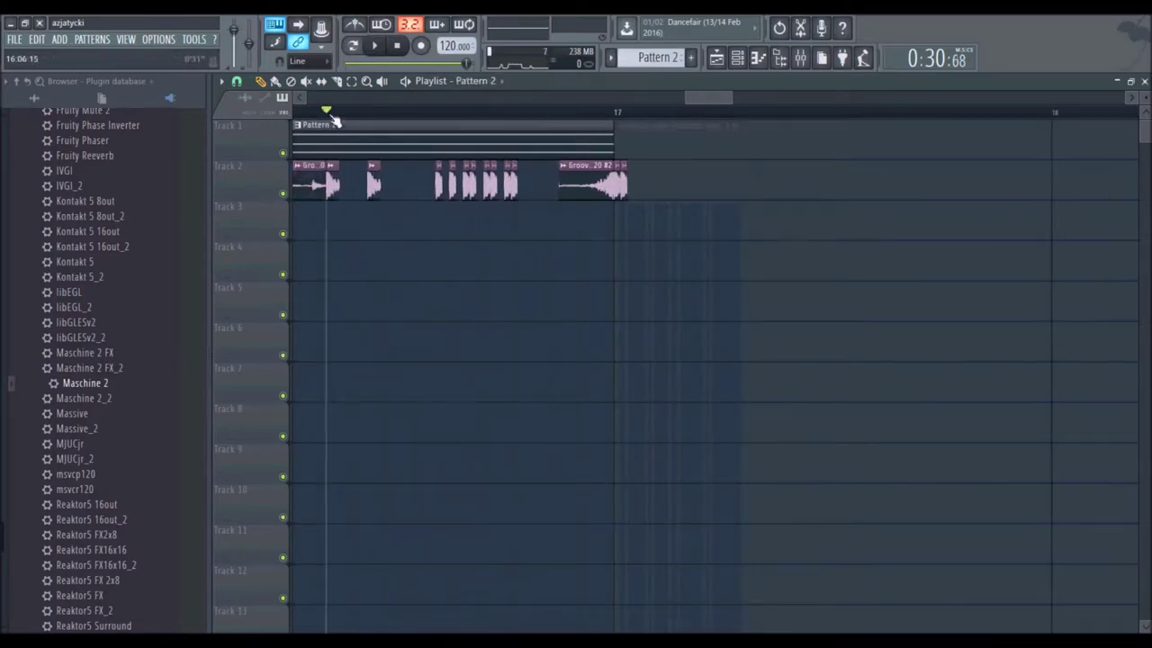
{"action": "left_click", "coordinate": [375, 46]}
{"action": "left_click", "coordinate": [398, 46]}
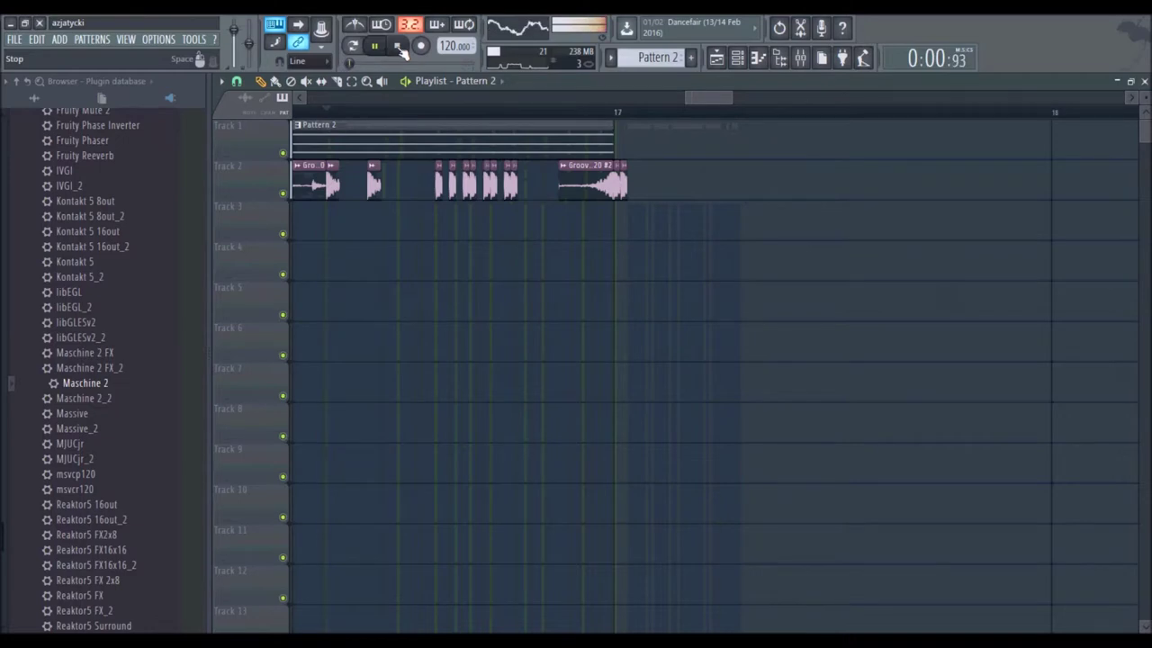
{"action": "left_click", "coordinate": [625, 187]}
{"action": "left_click", "coordinate": [670, 186]}
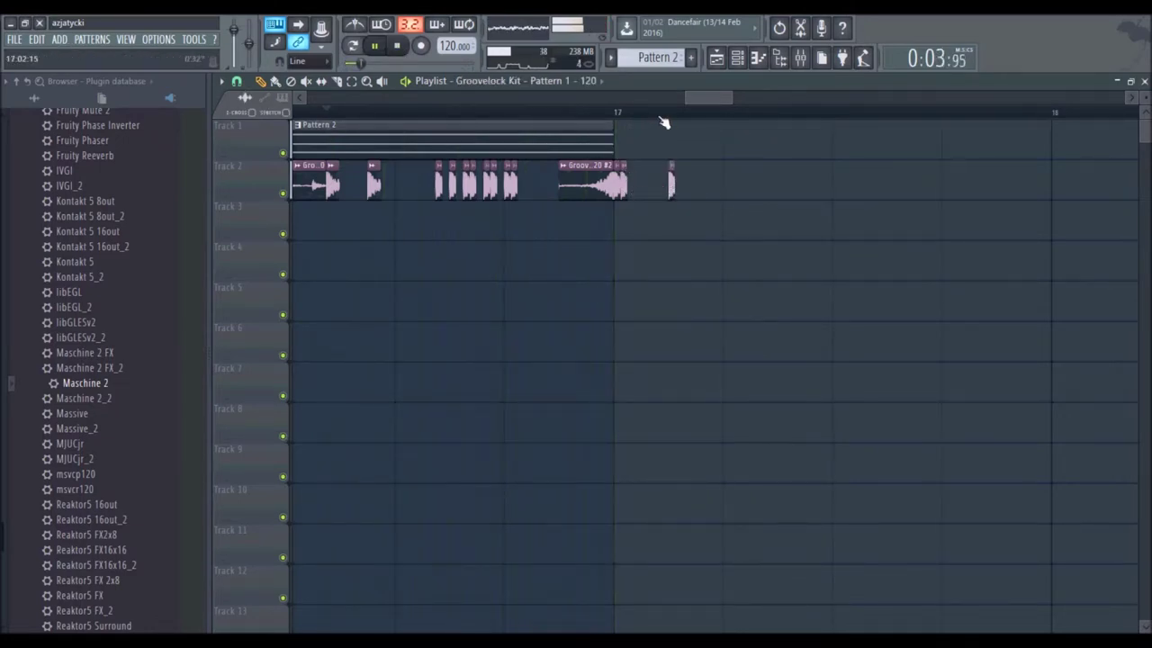
Step: Extend the Pattern 2 clip on Track 1 about half a bar into bar 17, and preview the song from the start
{"action": "scroll", "coordinate": [663, 114], "scroll_direction": "up", "scroll_amount": 5}
{"action": "left_click_drag", "start_coordinate": [507, 127], "coordinate": [960, 149]}
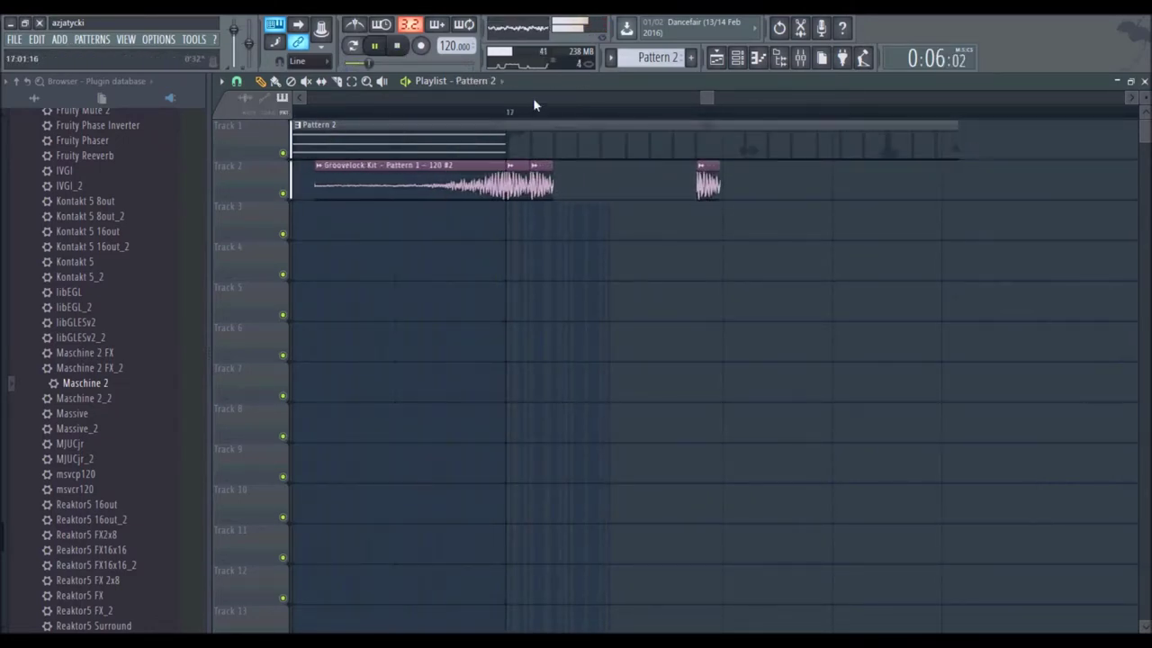
{"action": "scroll", "coordinate": [525, 114], "scroll_direction": "down", "scroll_amount": 3}
{"action": "left_click_drag", "start_coordinate": [724, 144], "coordinate": [914, 144]}
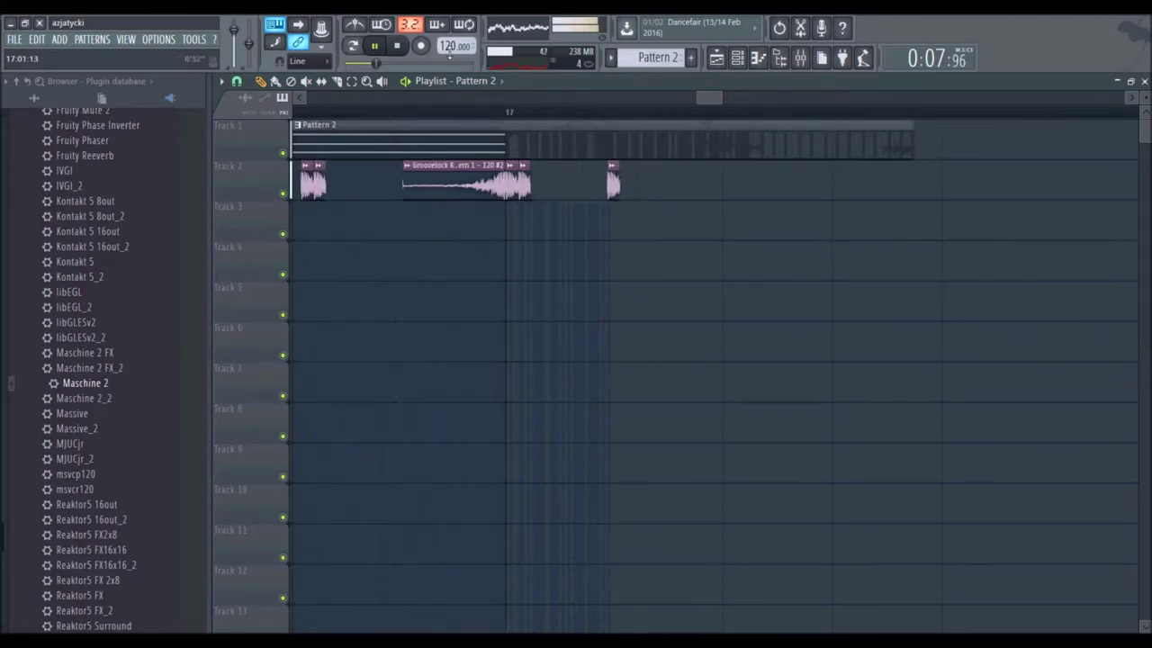
{"action": "left_click", "coordinate": [398, 46]}
{"action": "key", "text": "space"}
{"action": "scroll", "coordinate": [424, 114], "scroll_direction": "down", "scroll_amount": 6}
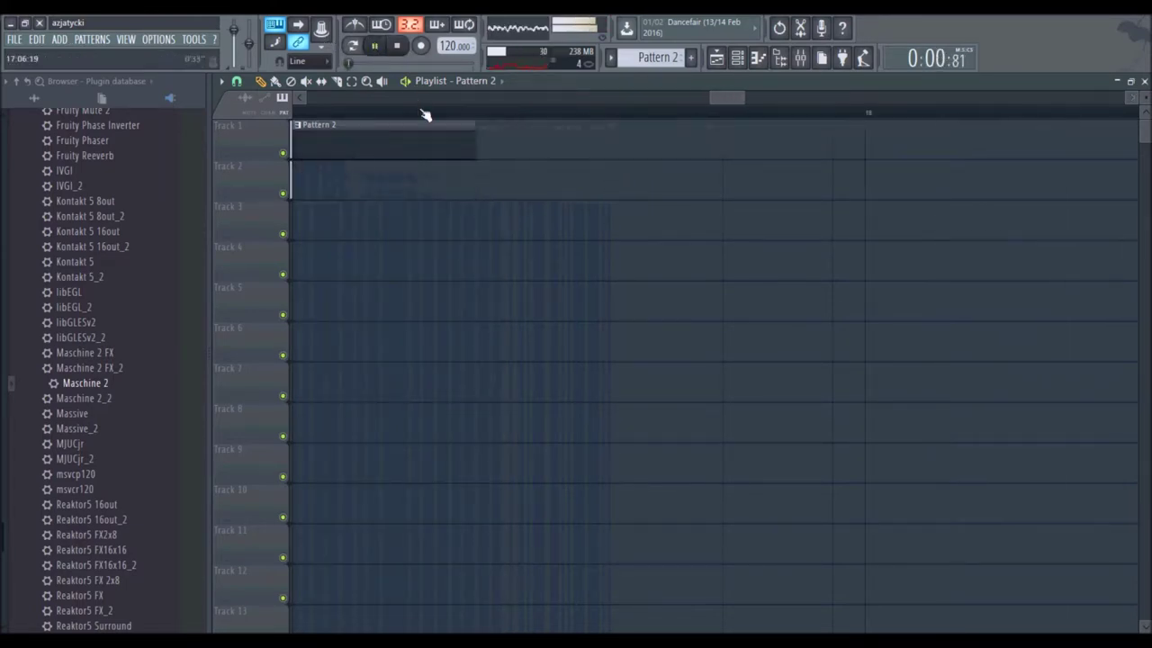
{"action": "scroll", "coordinate": [425, 115], "scroll_direction": "down", "scroll_amount": 2}
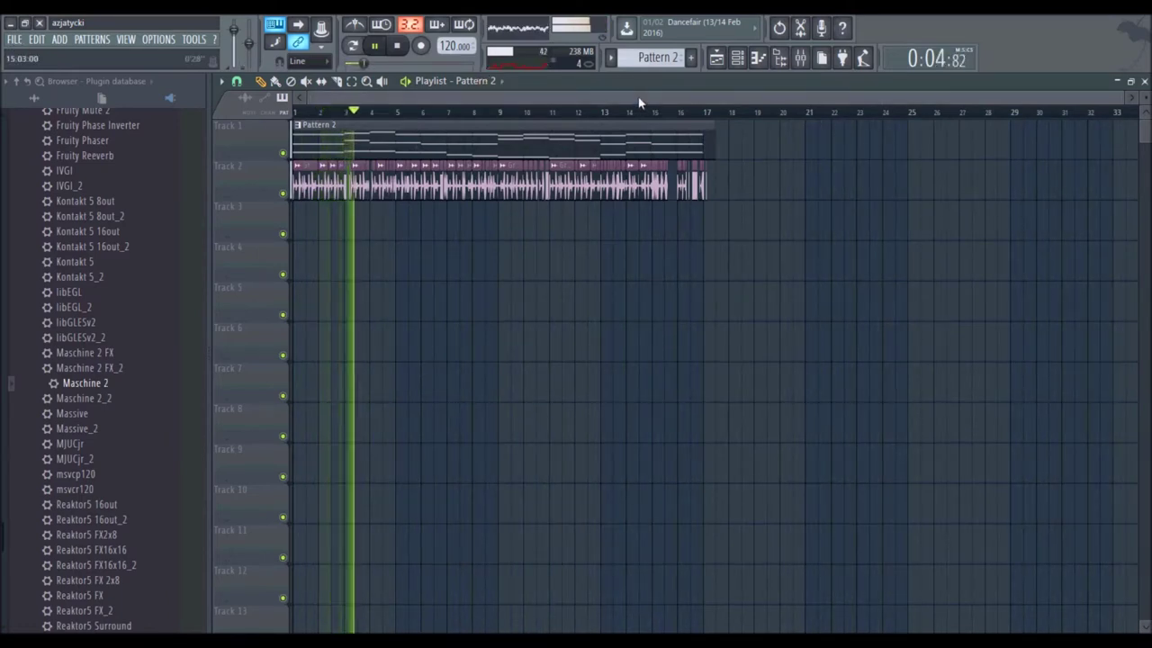
{"action": "key", "text": "space"}
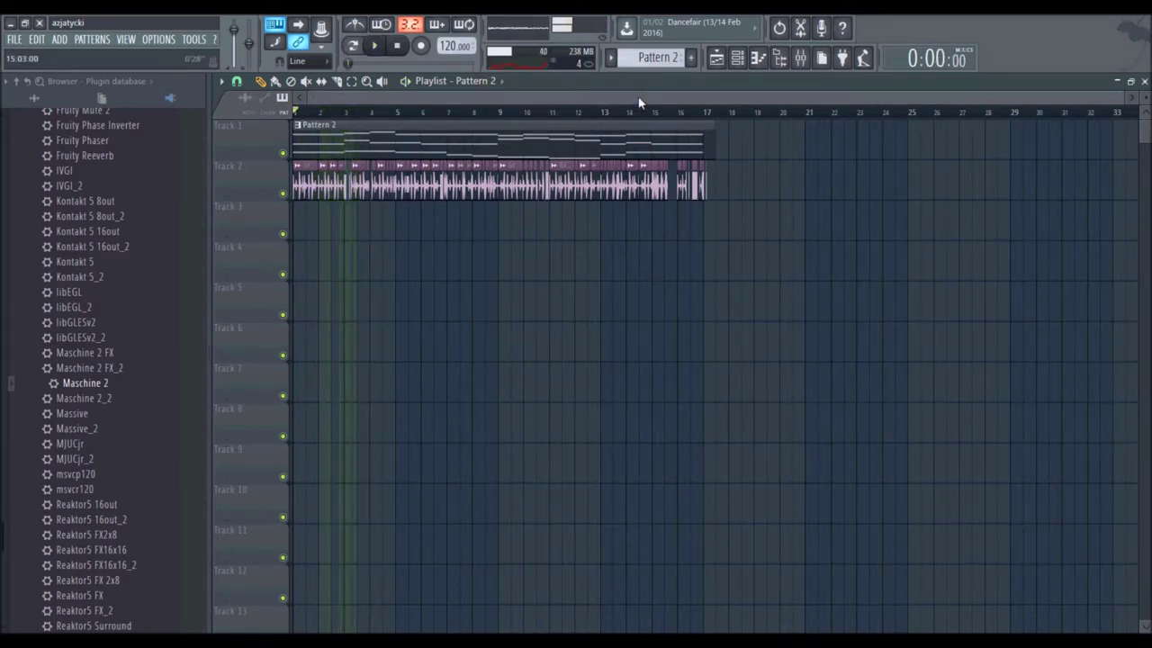
Step: Save the project in the Projects folder as Tuto - IDM
{"action": "left_click", "coordinate": [14, 39]}
{"action": "left_click", "coordinate": [39, 117]}
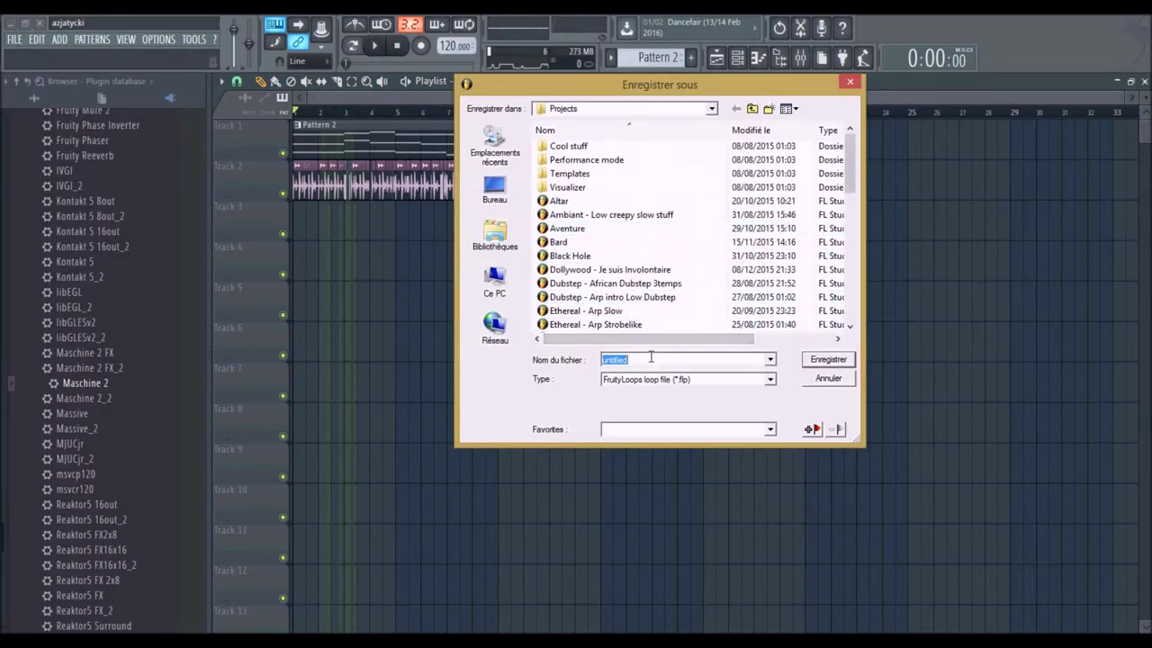
{"action": "type", "text": "Tuto - IDM"}
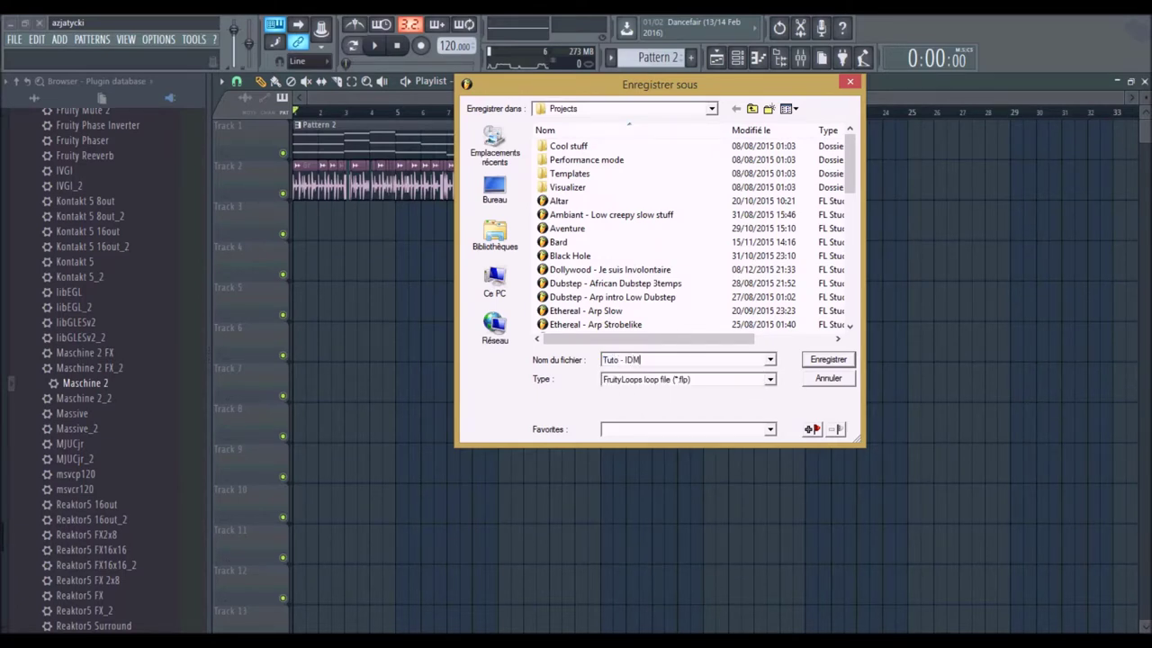
{"action": "key", "text": "Return"}
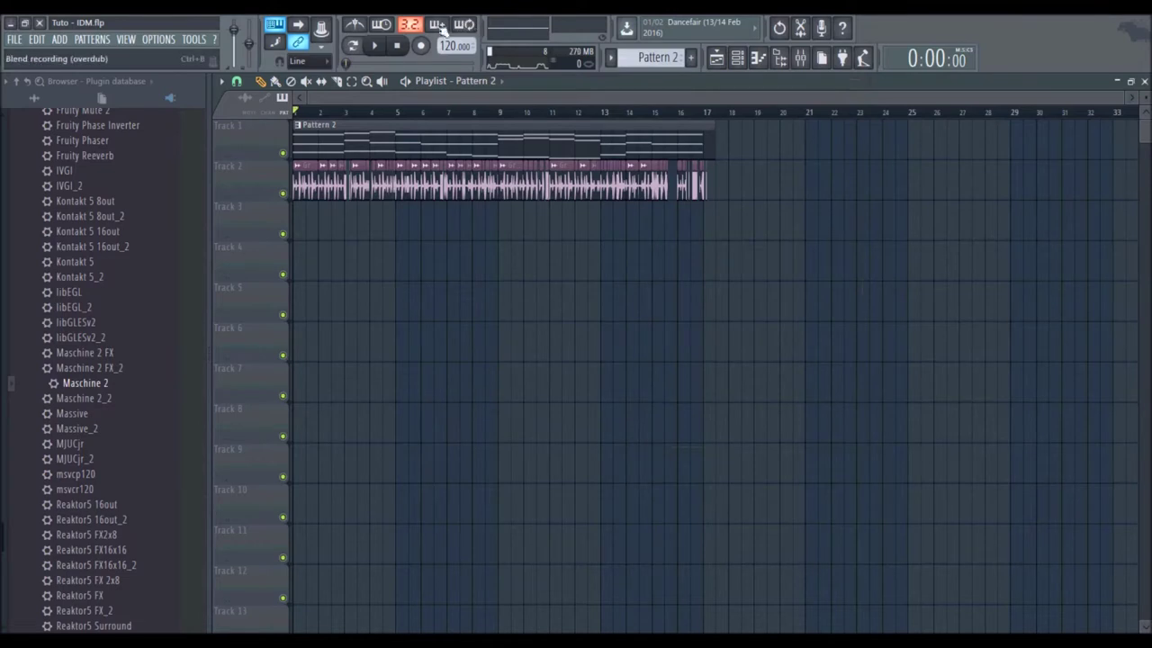
Step: Play back the arrangement and add a second Massive instrument to the channel rack
{"action": "left_click", "coordinate": [375, 45]}
{"action": "scroll", "coordinate": [395, 103], "scroll_direction": "right", "scroll_amount": 5}
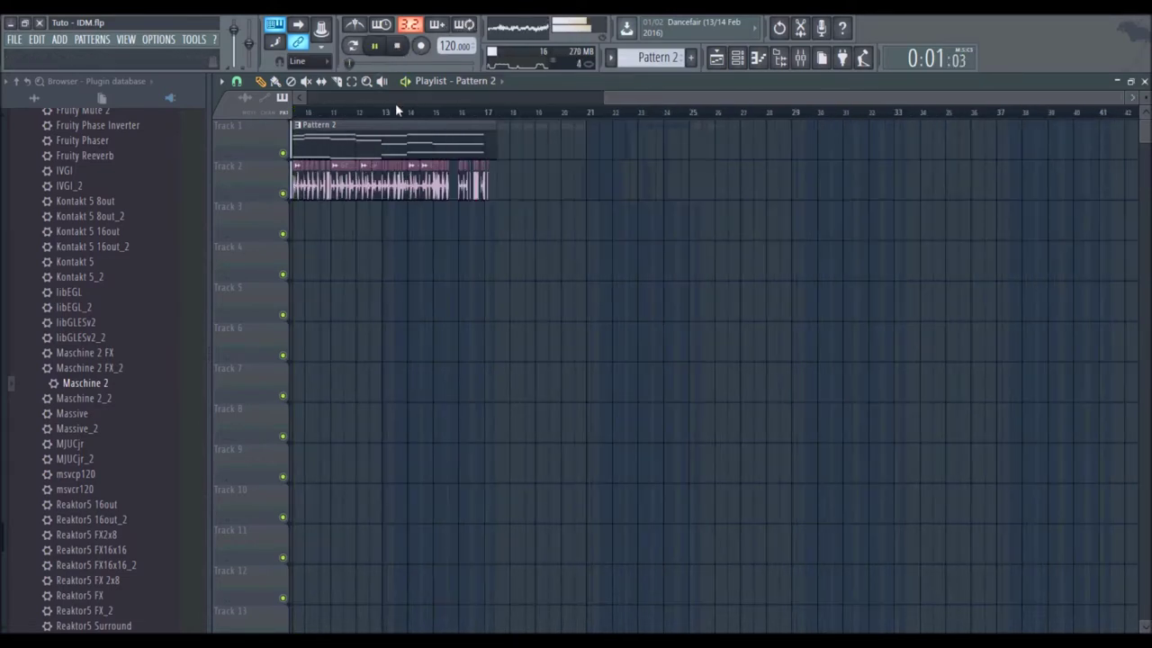
{"action": "scroll", "coordinate": [401, 115], "scroll_direction": "left", "scroll_amount": 5}
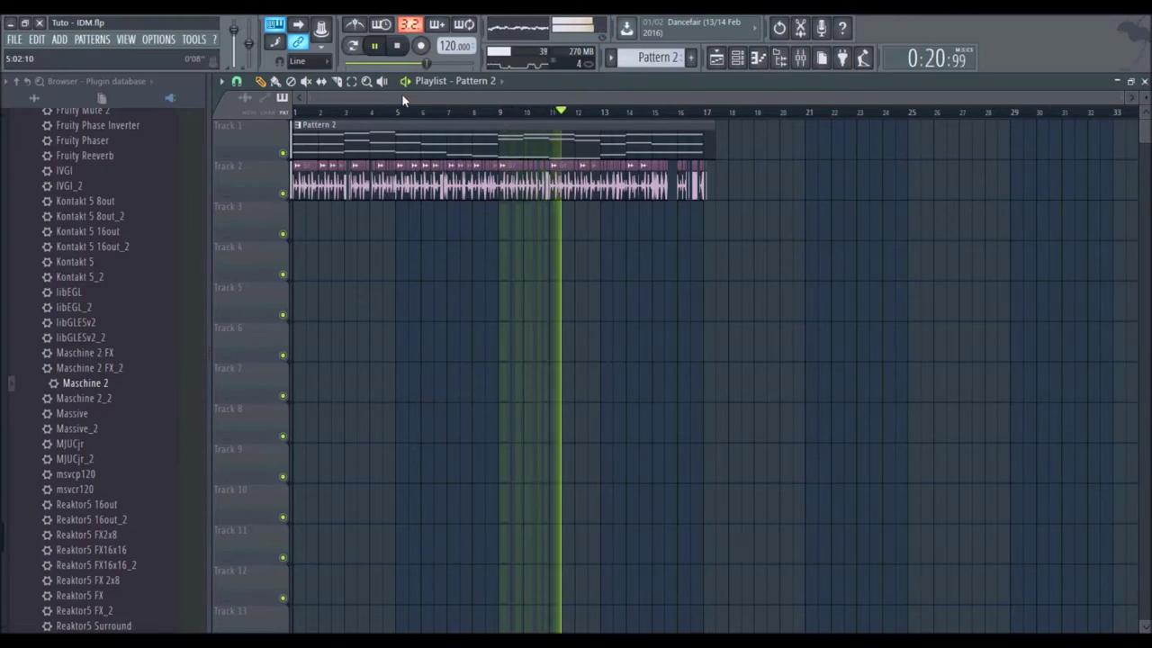
{"action": "left_click", "coordinate": [749, 59]}
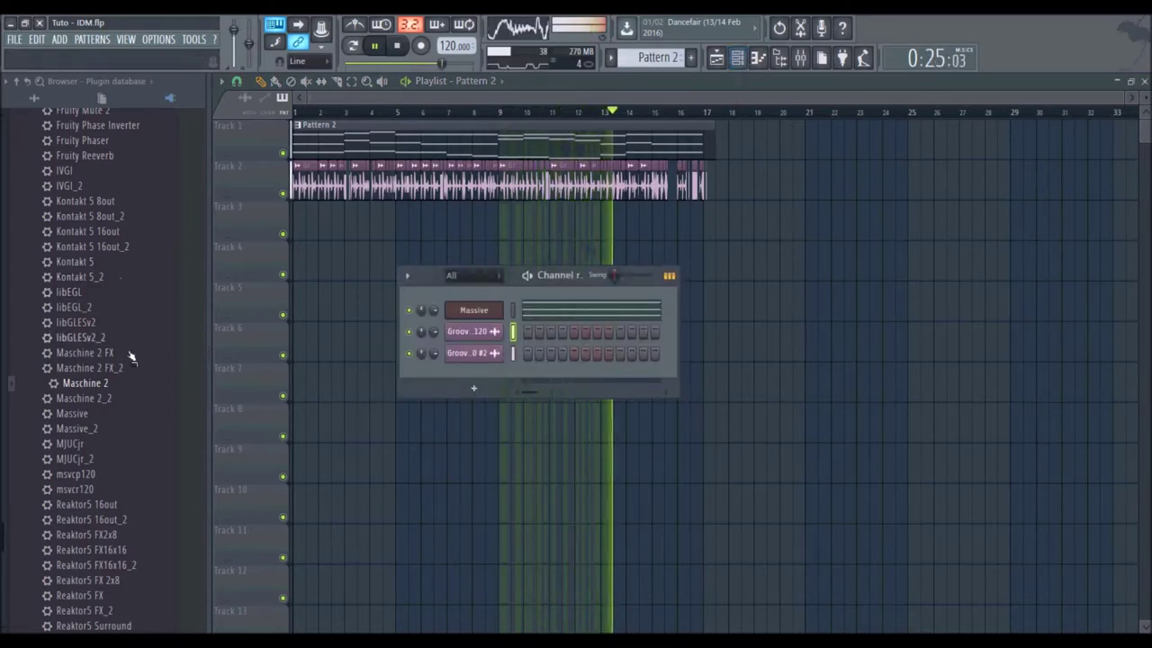
{"action": "left_click_drag", "start_coordinate": [72, 413], "coordinate": [450, 316]}
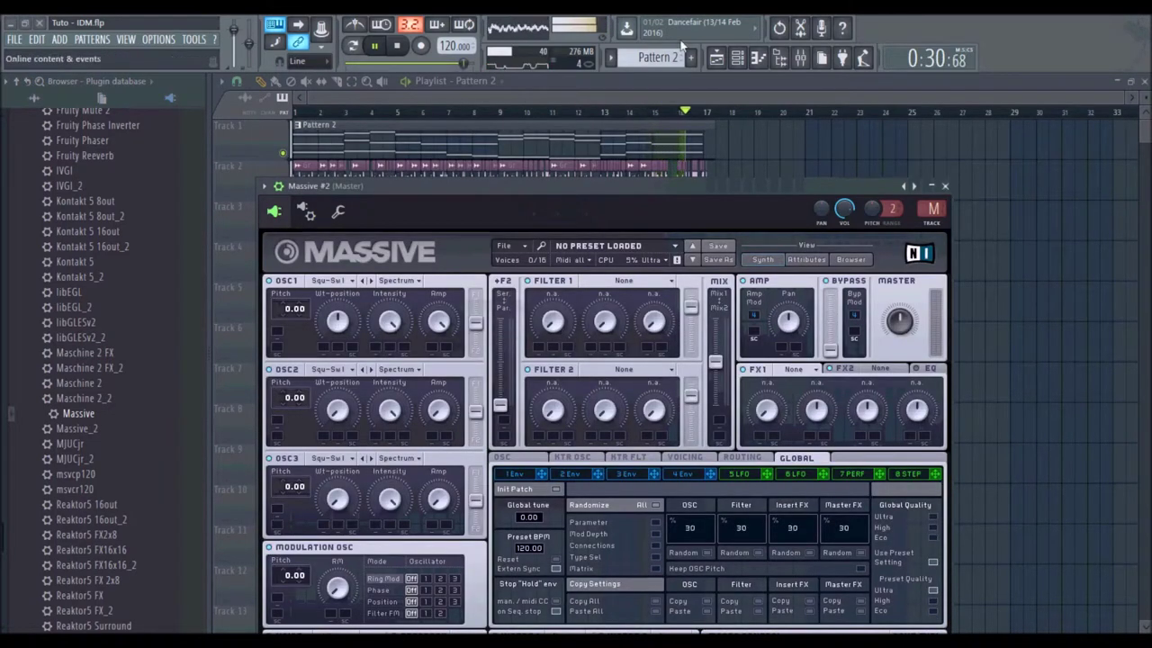
{"action": "left_click", "coordinate": [399, 47]}
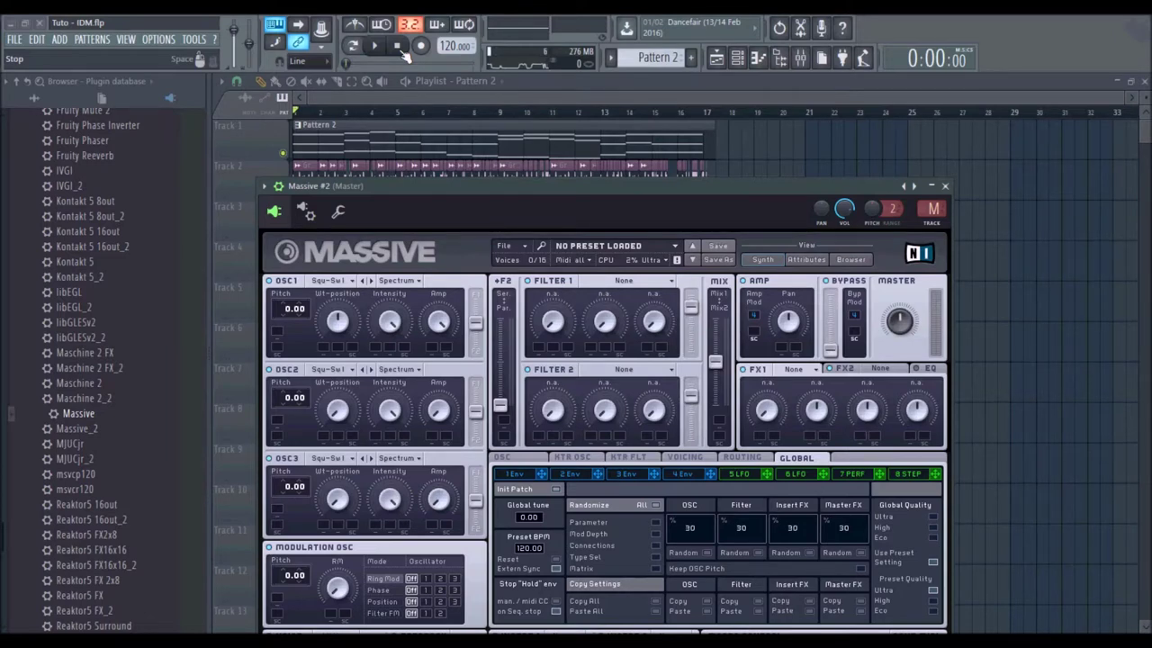
Step: Set the new Massive's OSC1 pitch to -24.00, and make Pattern 1 the active pattern
{"action": "left_click_drag", "start_coordinate": [391, 186], "coordinate": [373, 105]}
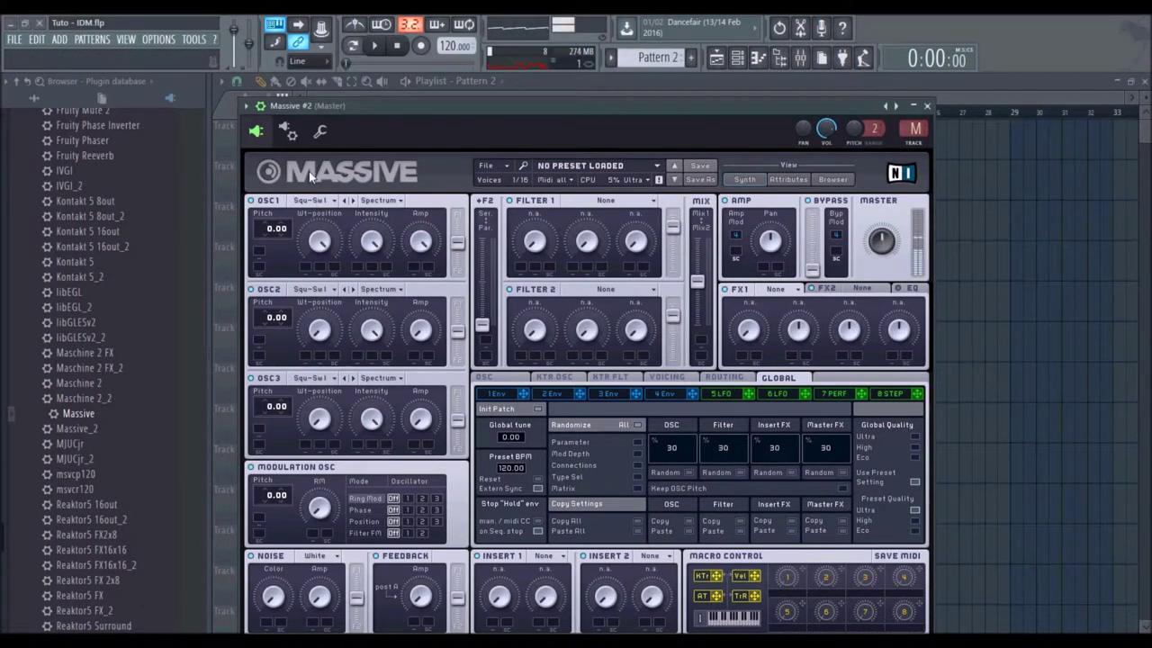
{"action": "left_click_drag", "start_coordinate": [274, 228], "coordinate": [280, 269]}
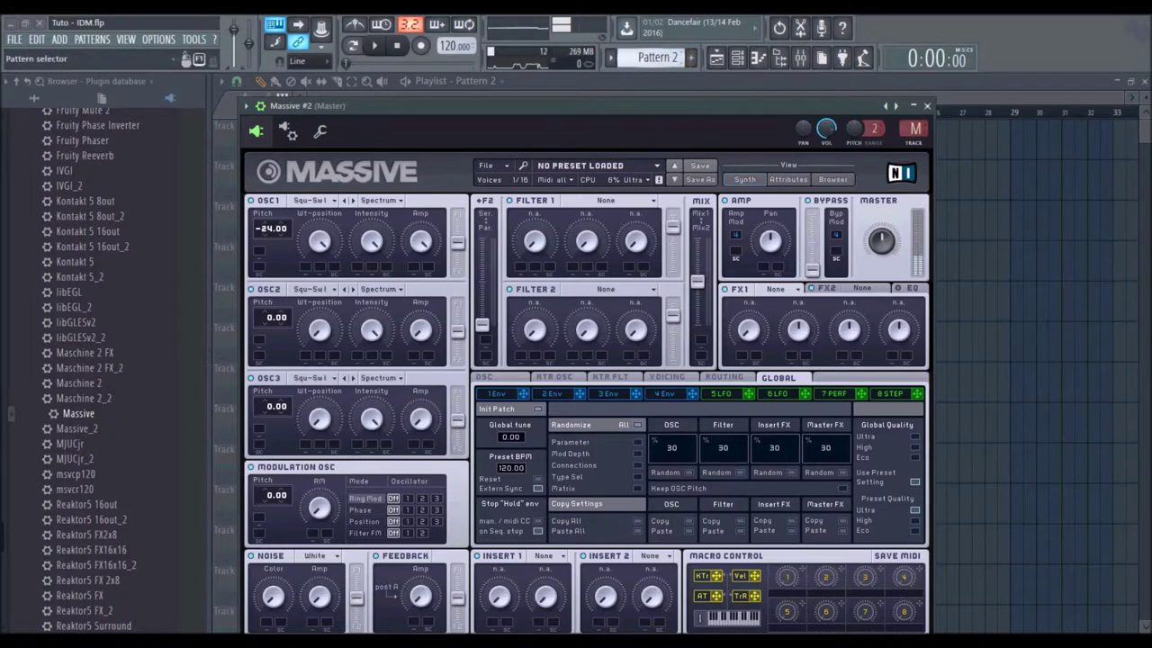
{"action": "left_click", "coordinate": [737, 59]}
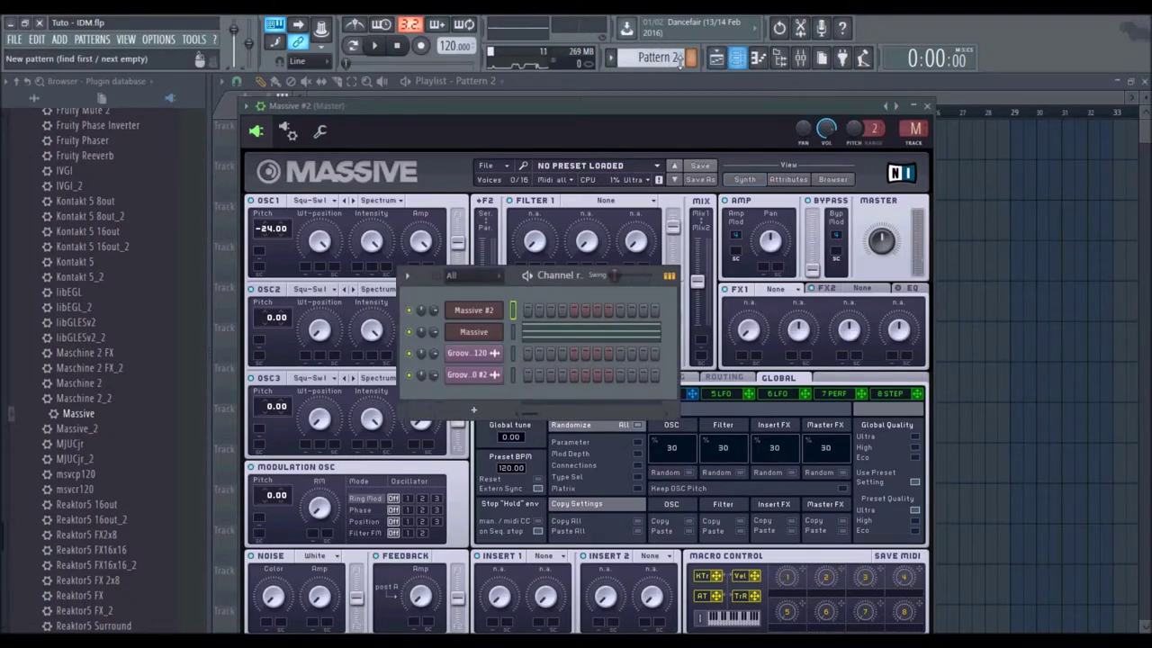
{"action": "left_click_drag", "start_coordinate": [659, 57], "coordinate": [659, 72]}
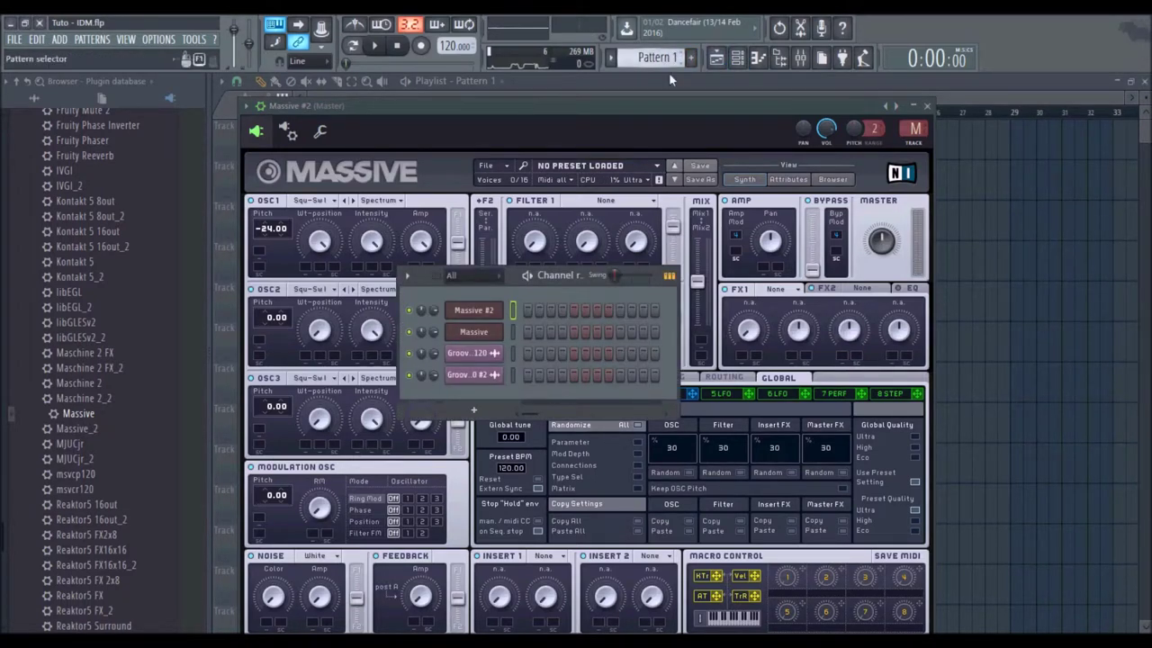
{"action": "left_click", "coordinate": [737, 58]}
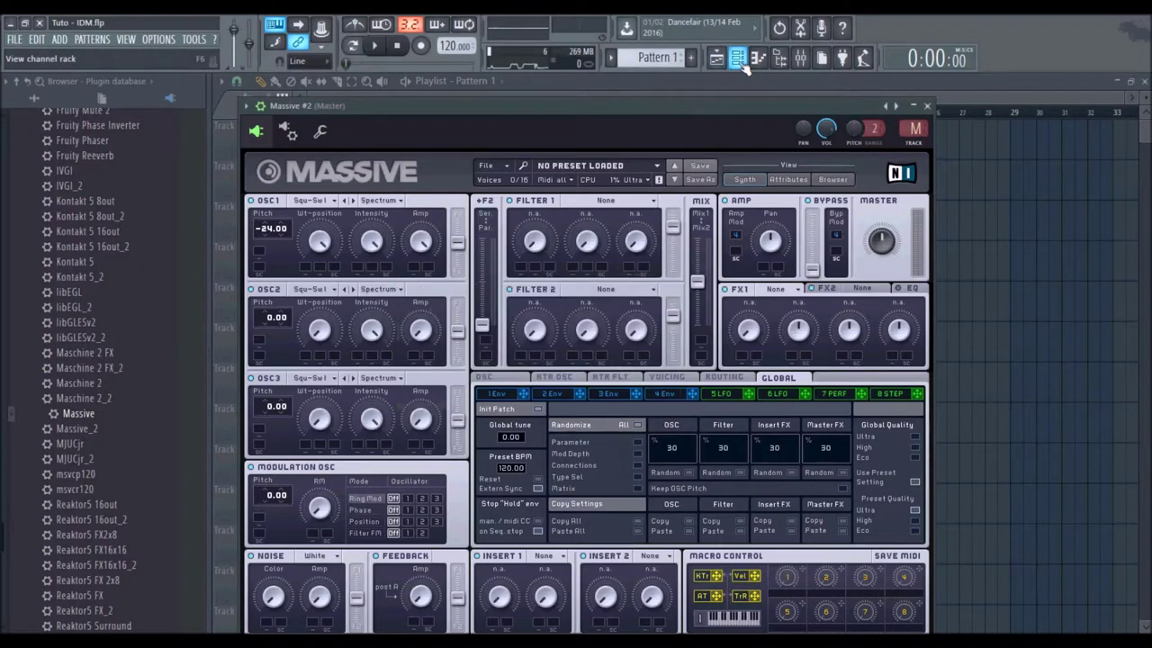
{"action": "left_click_drag", "start_coordinate": [654, 117], "coordinate": [651, 106]}
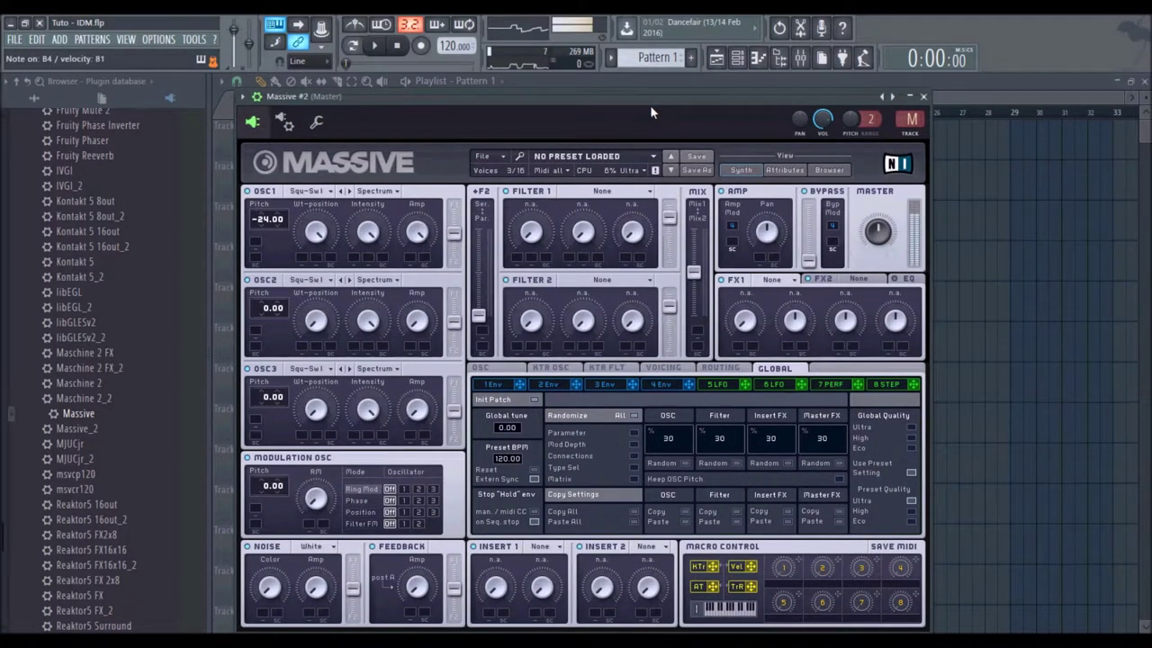
Step: Set Massive's voicing to Monophon with Legato trigger, and shape envelope 4 with a softer attack, higher decay level and longer release
{"action": "left_click", "coordinate": [663, 368]}
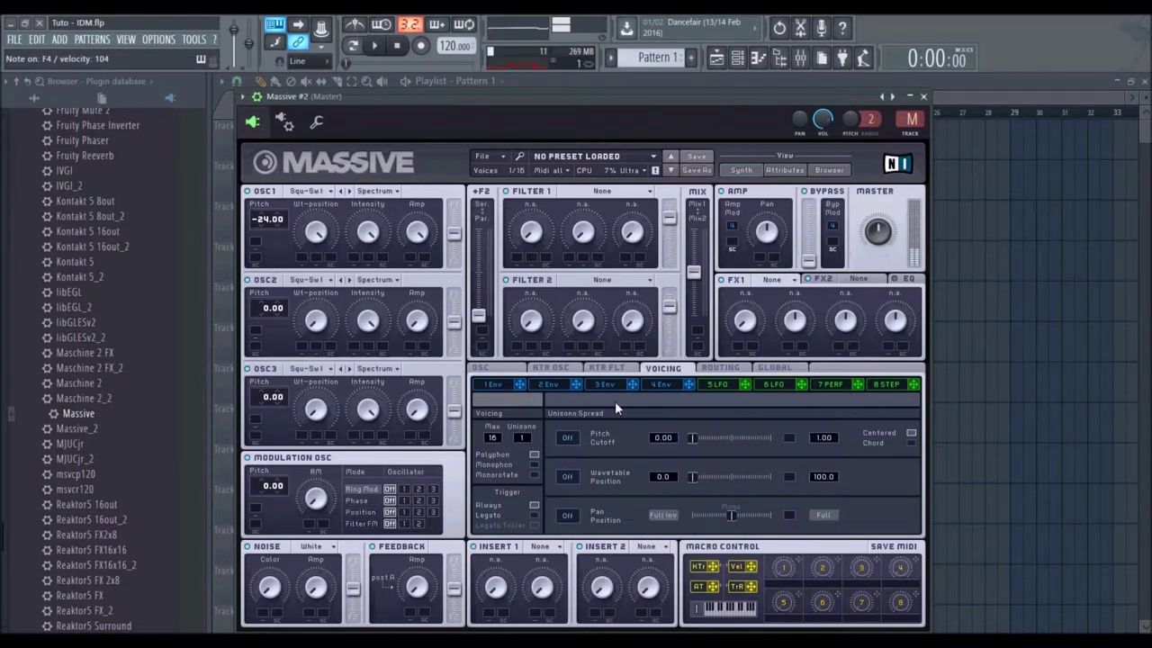
{"action": "left_click", "coordinate": [534, 464]}
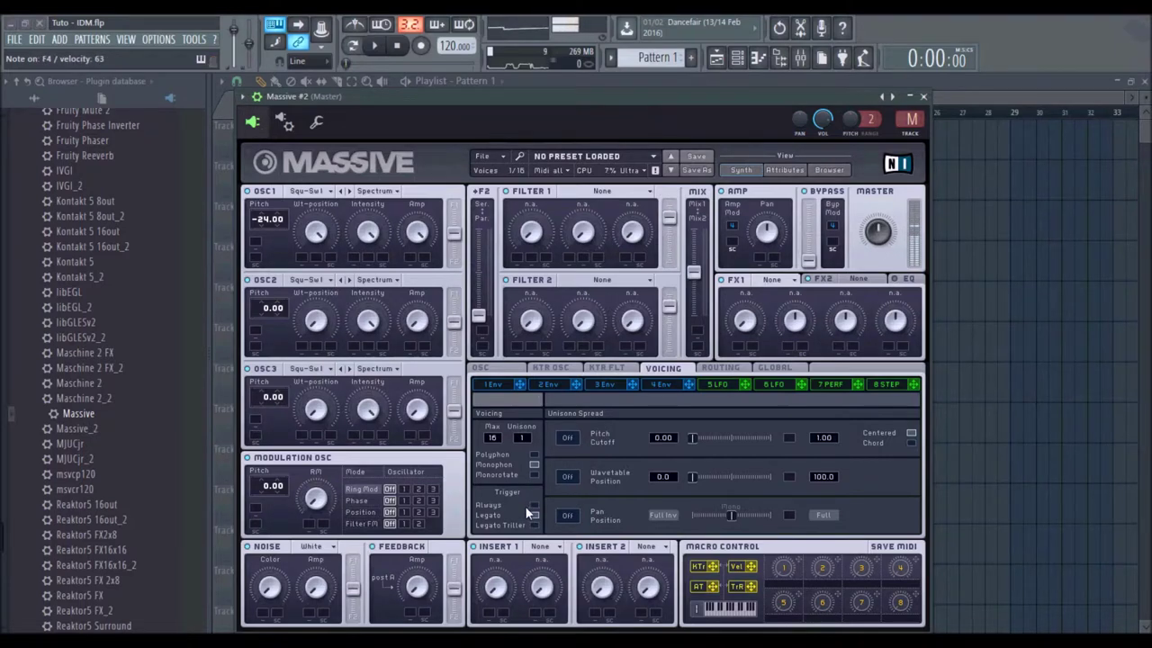
{"action": "left_click", "coordinate": [663, 383]}
{"action": "left_click_drag", "start_coordinate": [550, 506], "coordinate": [554, 498]}
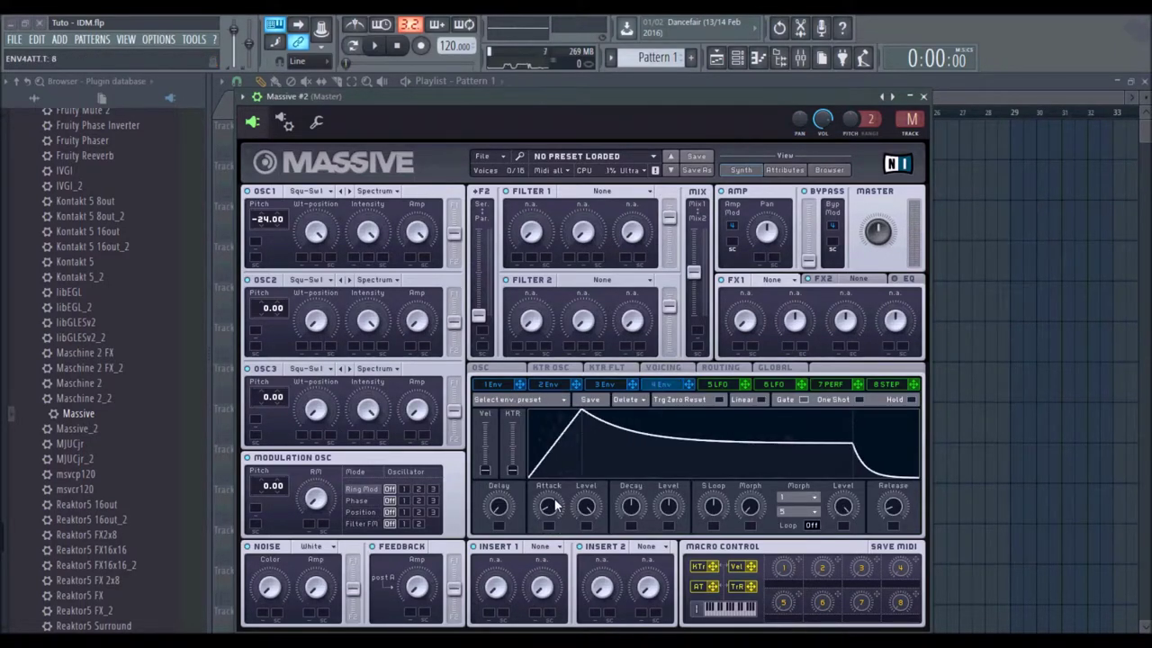
{"action": "left_click_drag", "start_coordinate": [661, 507], "coordinate": [673, 441]}
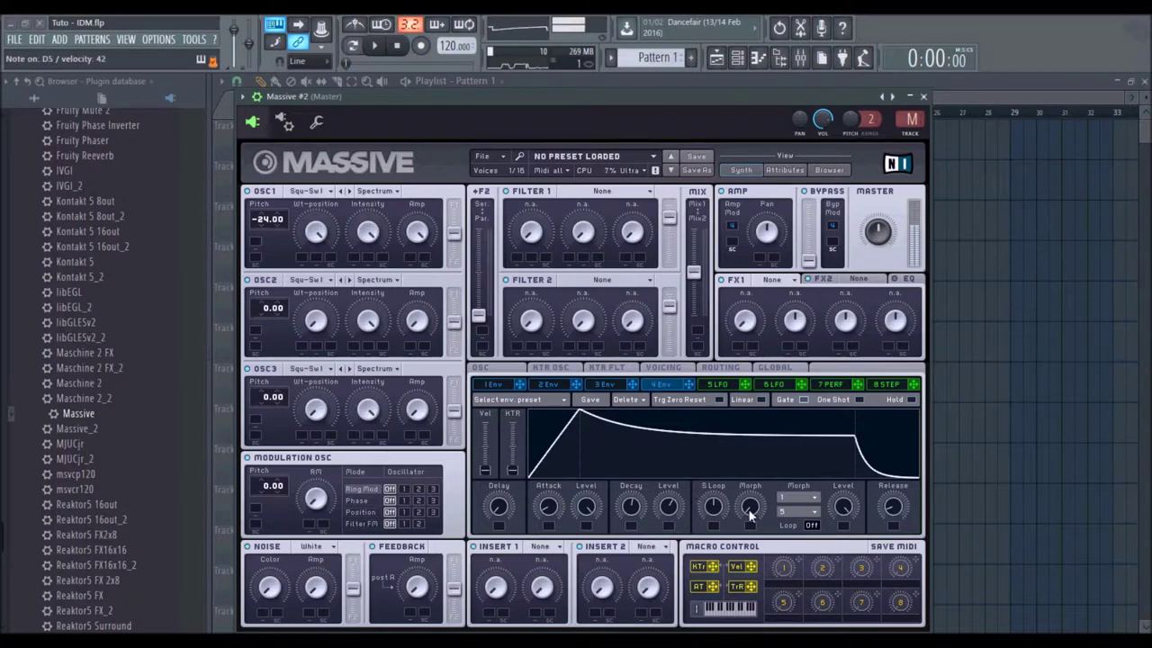
{"action": "left_click_drag", "start_coordinate": [895, 504], "coordinate": [890, 480]}
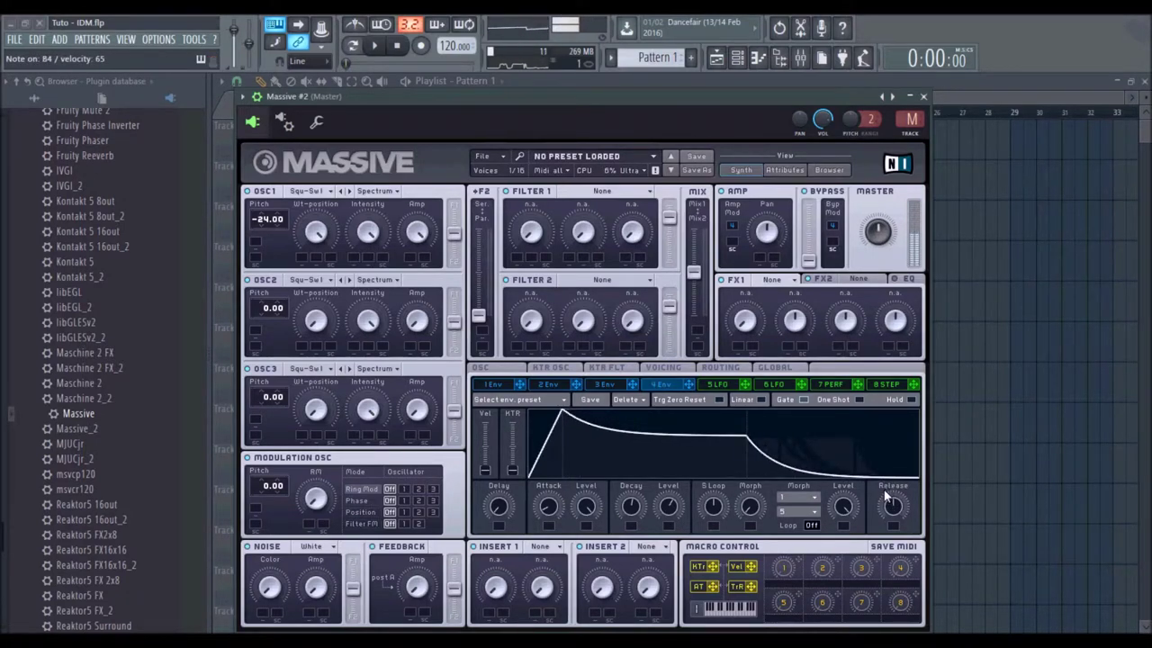
Step: Lower the intensity of OSC1 and set the OSC2 wavetable to Sin-Square
{"action": "left_click_drag", "start_coordinate": [383, 281], "coordinate": [388, 327]}
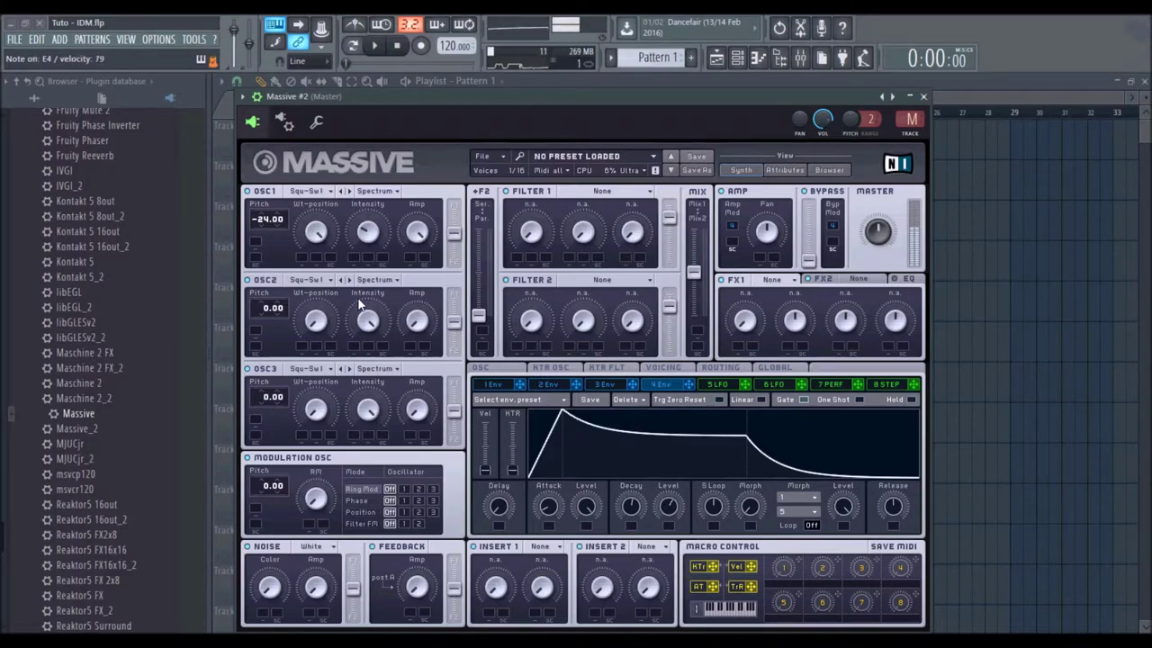
{"action": "left_click", "coordinate": [315, 281]}
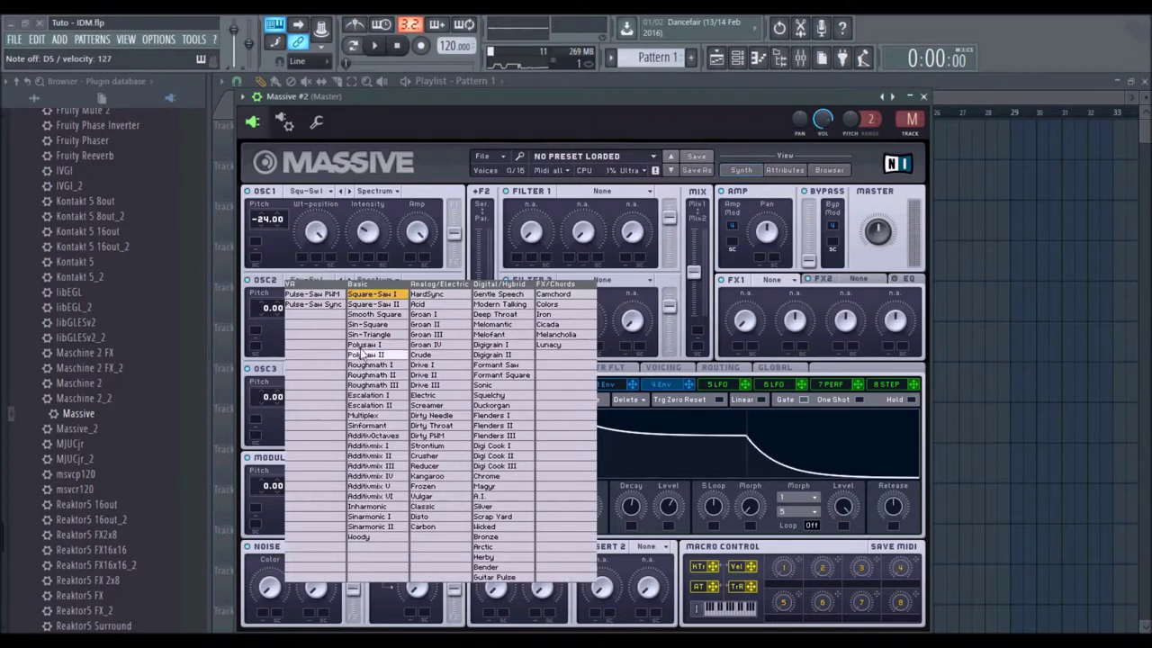
{"action": "left_click", "coordinate": [360, 324]}
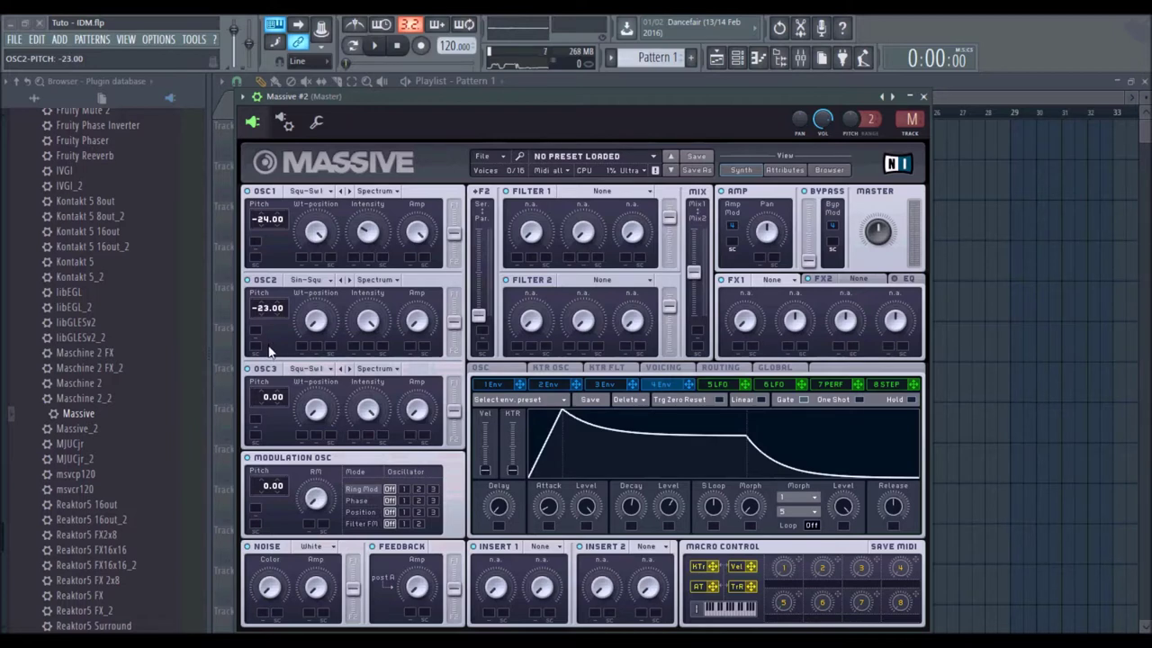
Step: Turn up oscillator 2's amp at a pitch of -24.00 and slightly lengthen envelope 4's attack
{"action": "left_click_drag", "start_coordinate": [417, 322], "coordinate": [417, 185]}
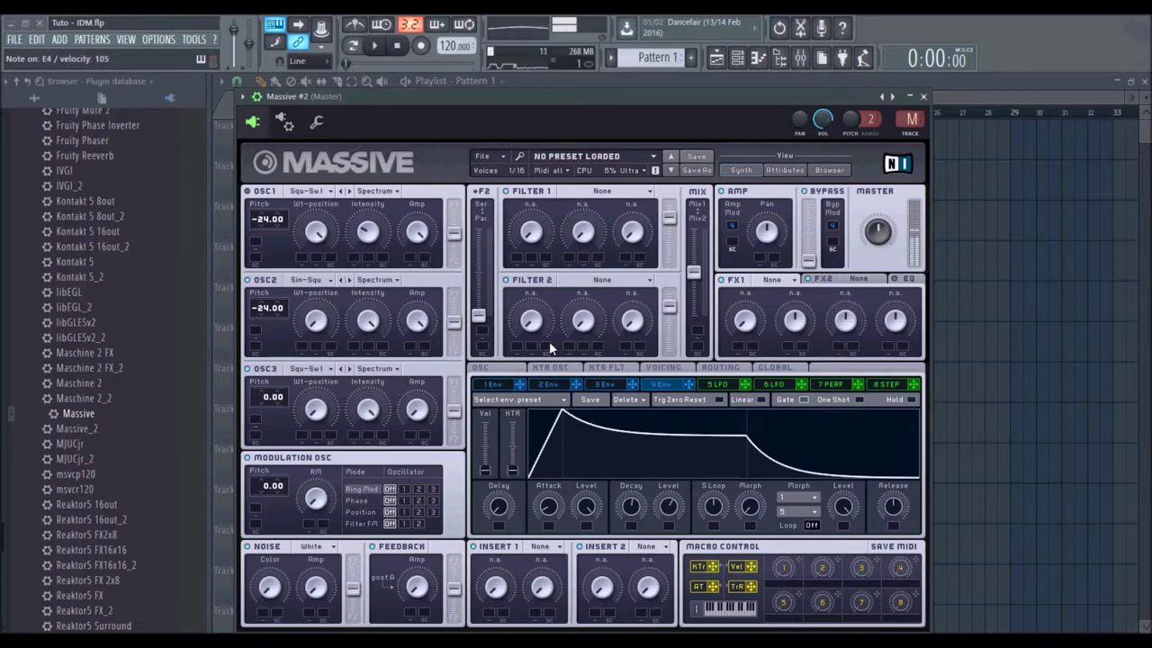
{"action": "left_click_drag", "start_coordinate": [557, 504], "coordinate": [555, 493]}
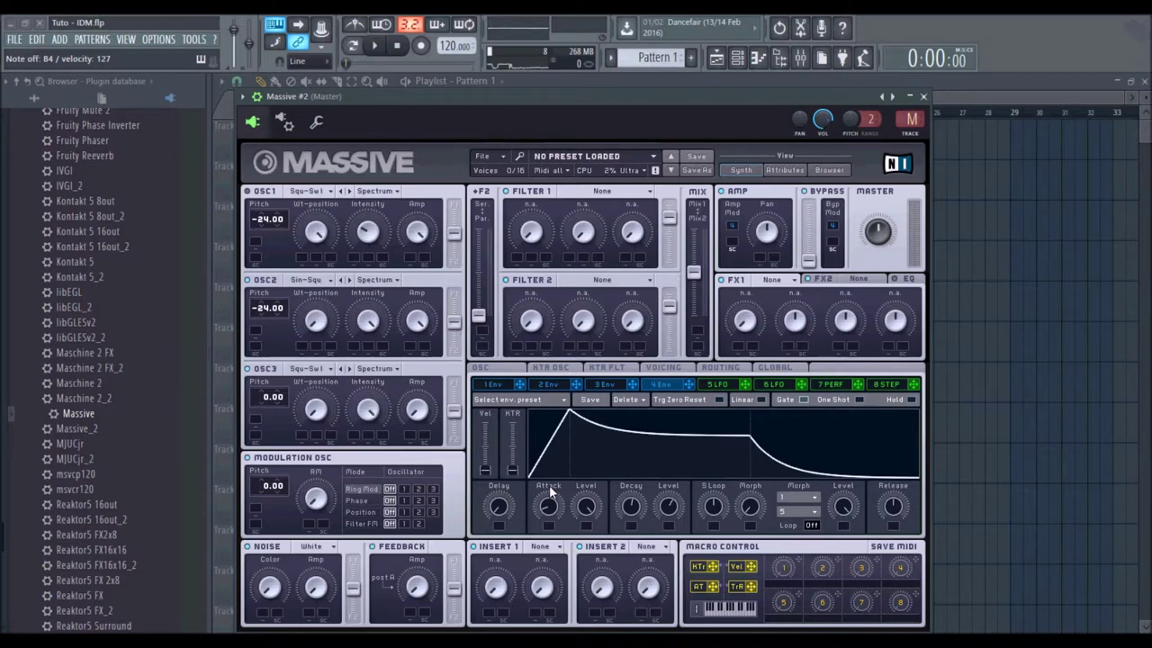
{"action": "key", "text": "c"}
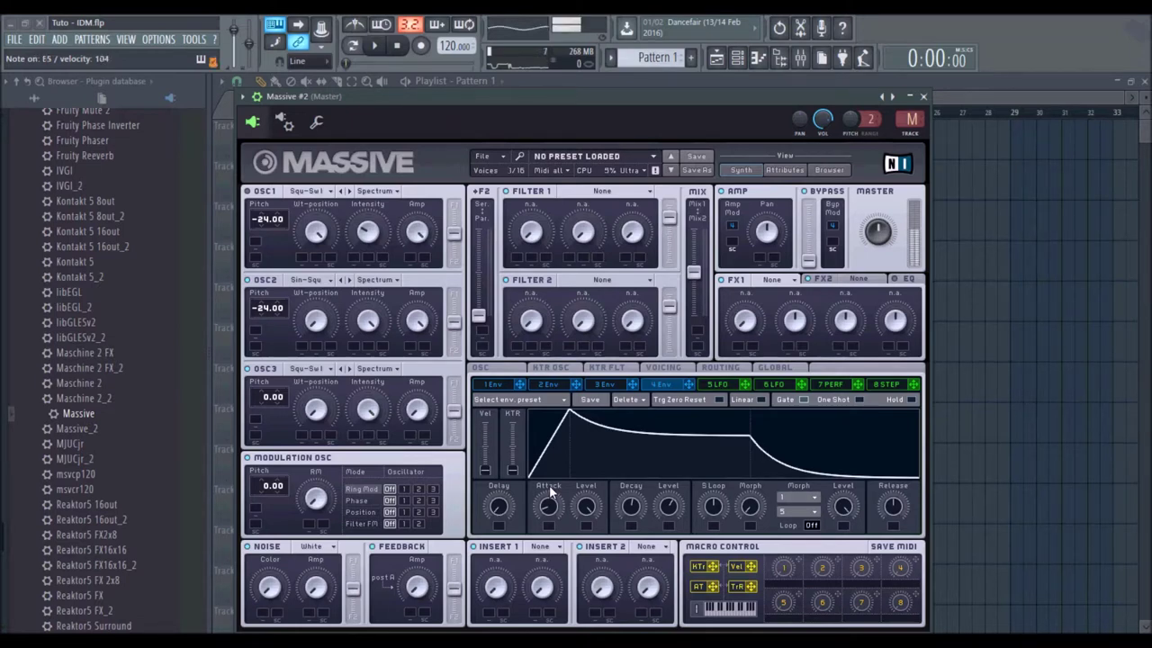
{"action": "key", "text": "c"}
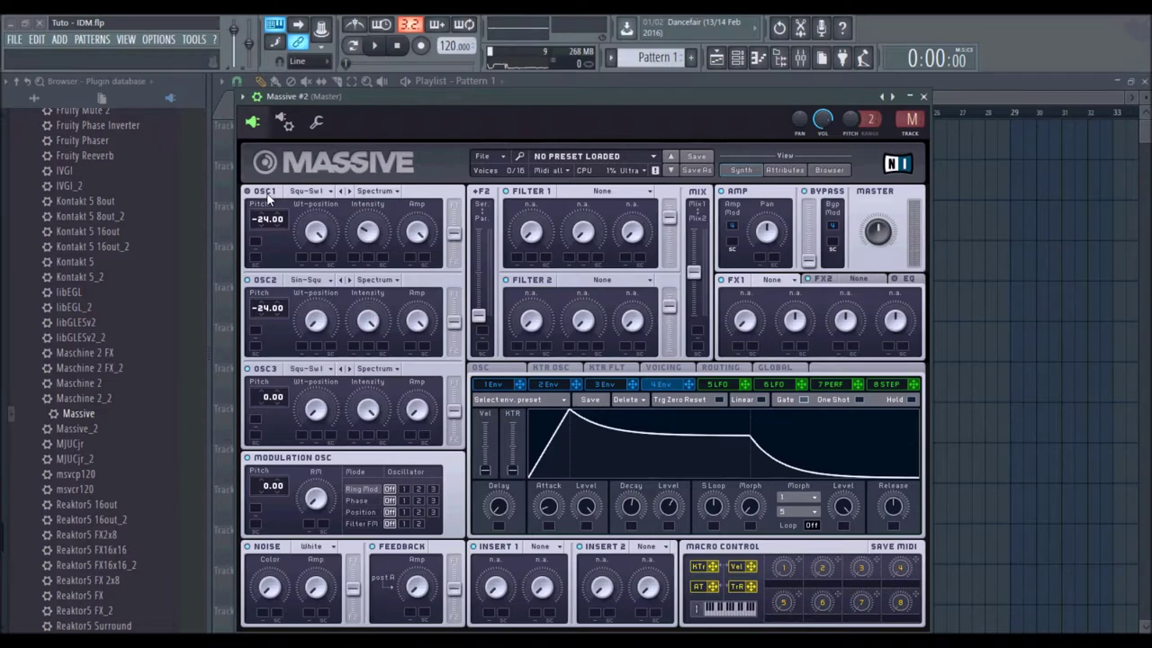
Step: Lower oscillator 2's amp somewhat and switch oscillator 1 back on to blend the two
{"action": "left_click_drag", "start_coordinate": [417, 321], "coordinate": [417, 341]}
{"action": "left_click", "coordinate": [265, 194]}
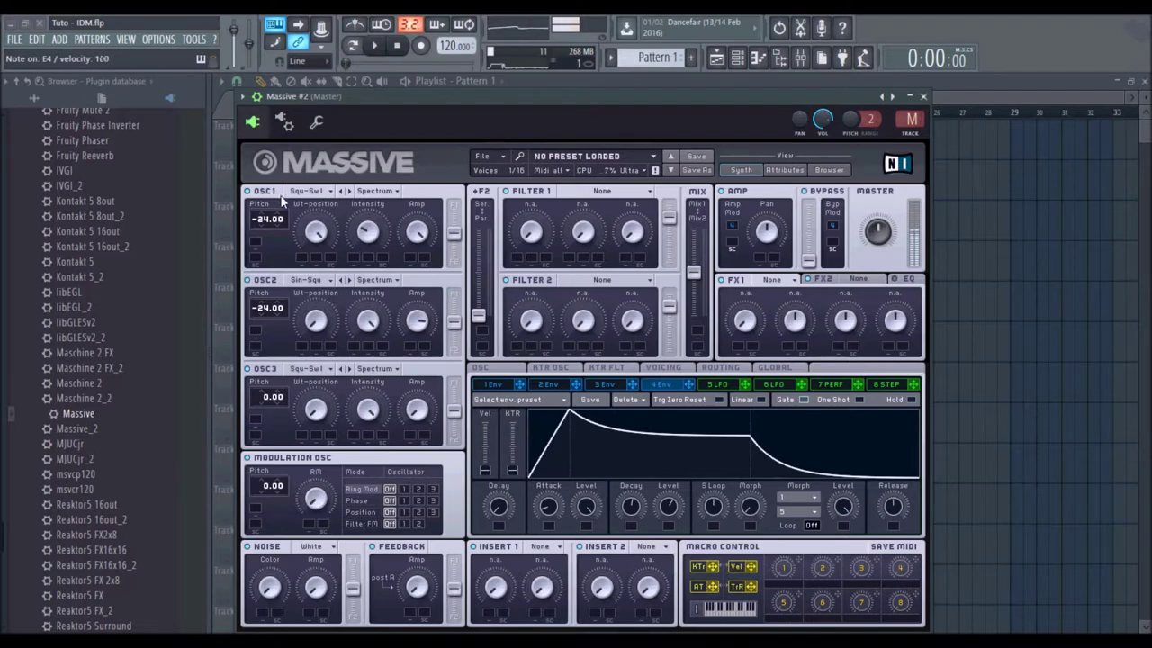
{"action": "left_click_drag", "start_coordinate": [264, 219], "coordinate": [262, 224]}
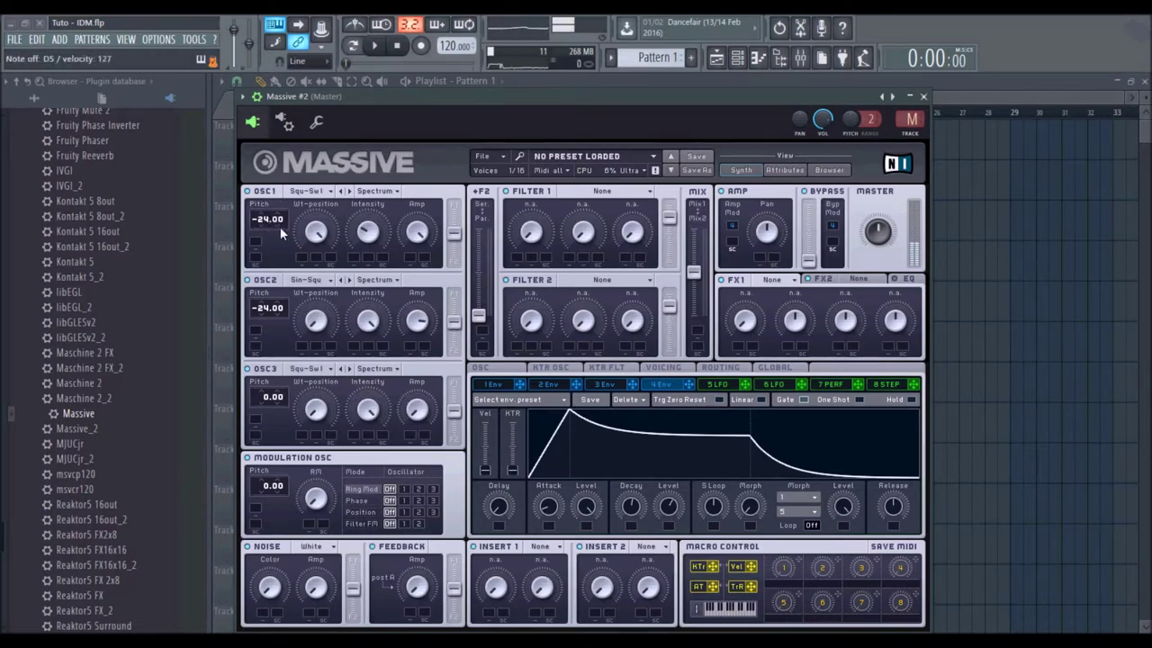
Step: Choose the Square-Saw I wavetable for oscillator 3 and turn up its wavetable position and amp
{"action": "left_click", "coordinate": [298, 369]}
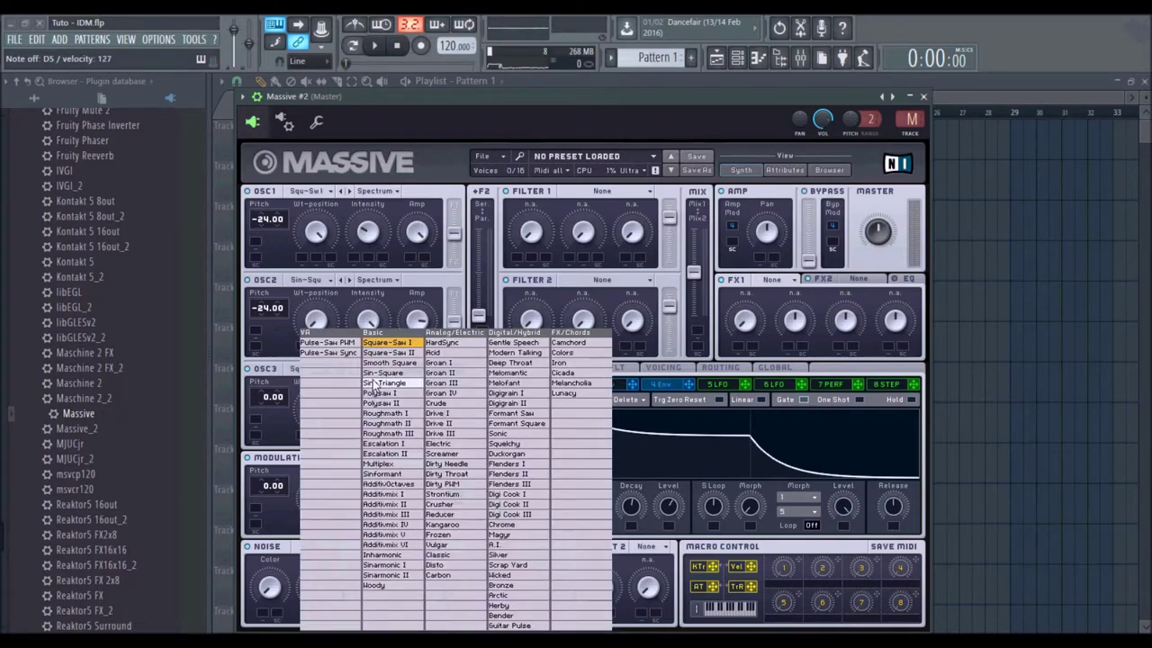
{"action": "left_click", "coordinate": [387, 349]}
{"action": "left_click", "coordinate": [663, 368]}
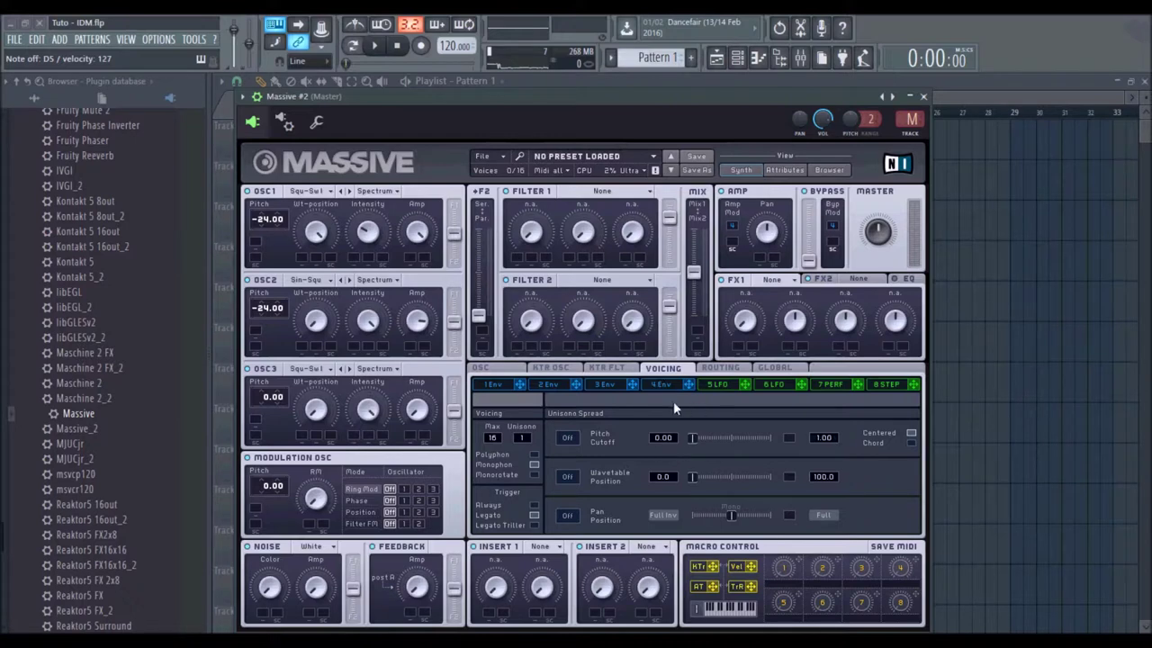
{"action": "left_click", "coordinate": [661, 382]}
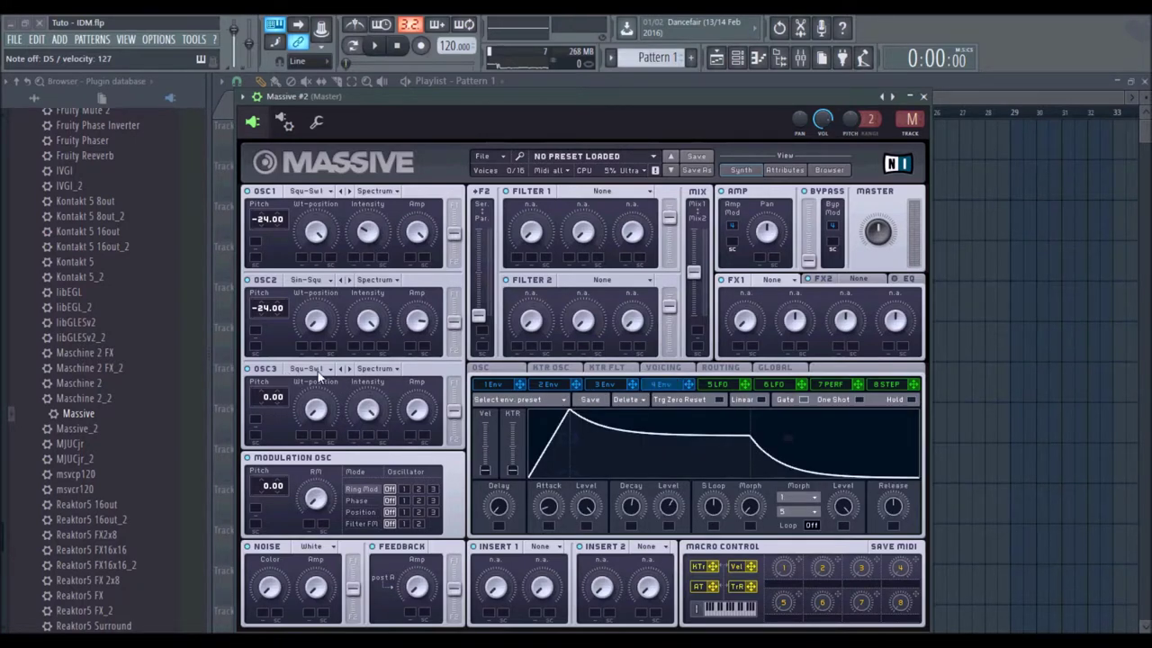
{"action": "left_click_drag", "start_coordinate": [308, 415], "coordinate": [298, 234]}
{"action": "left_click", "coordinate": [419, 412]}
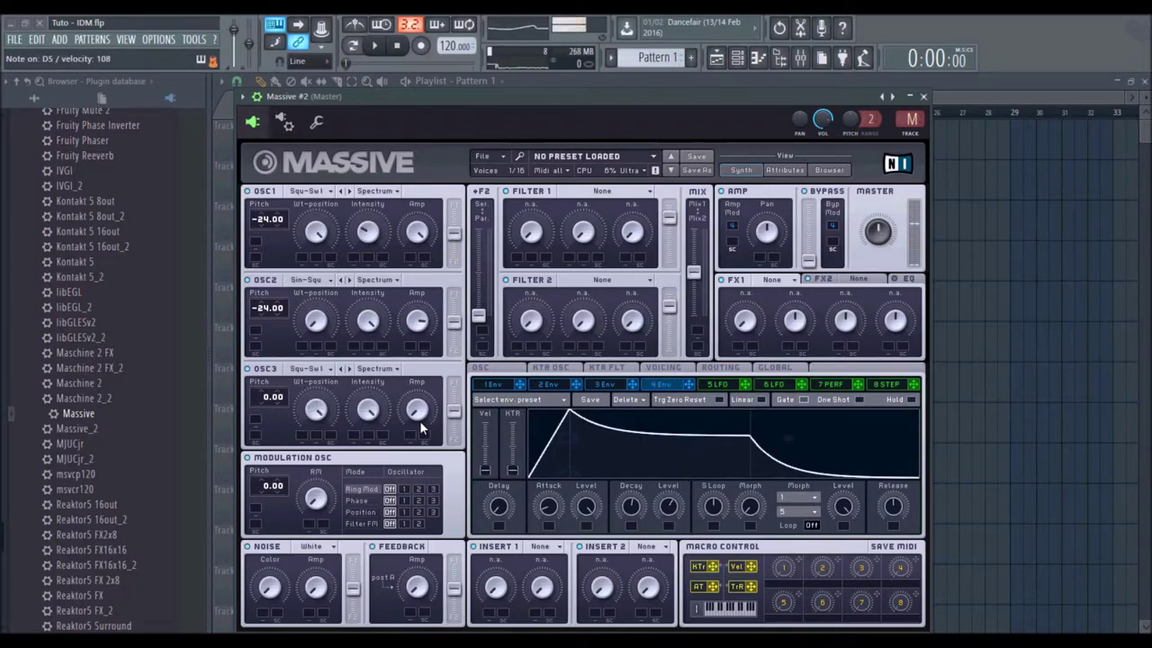
Step: Reduce oscillator 3's intensity and detune oscillator 1 to -23.96 and oscillator 3 to -24.04
{"action": "left_click_drag", "start_coordinate": [267, 398], "coordinate": [267, 426]}
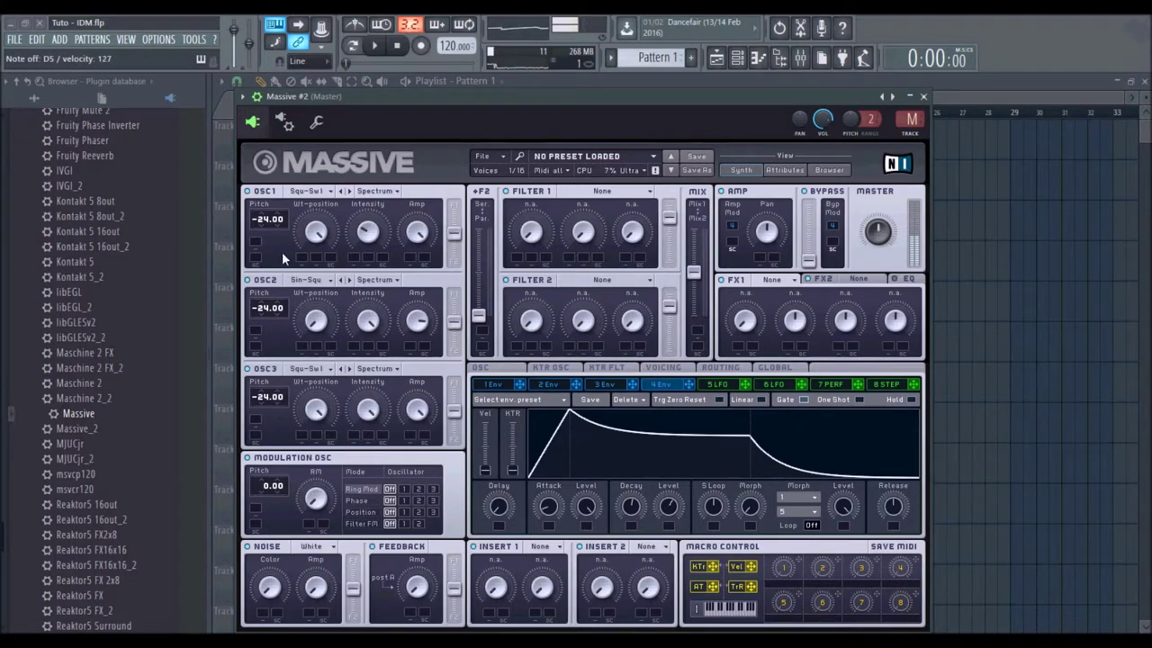
{"action": "left_click_drag", "start_coordinate": [367, 408], "coordinate": [391, 498]}
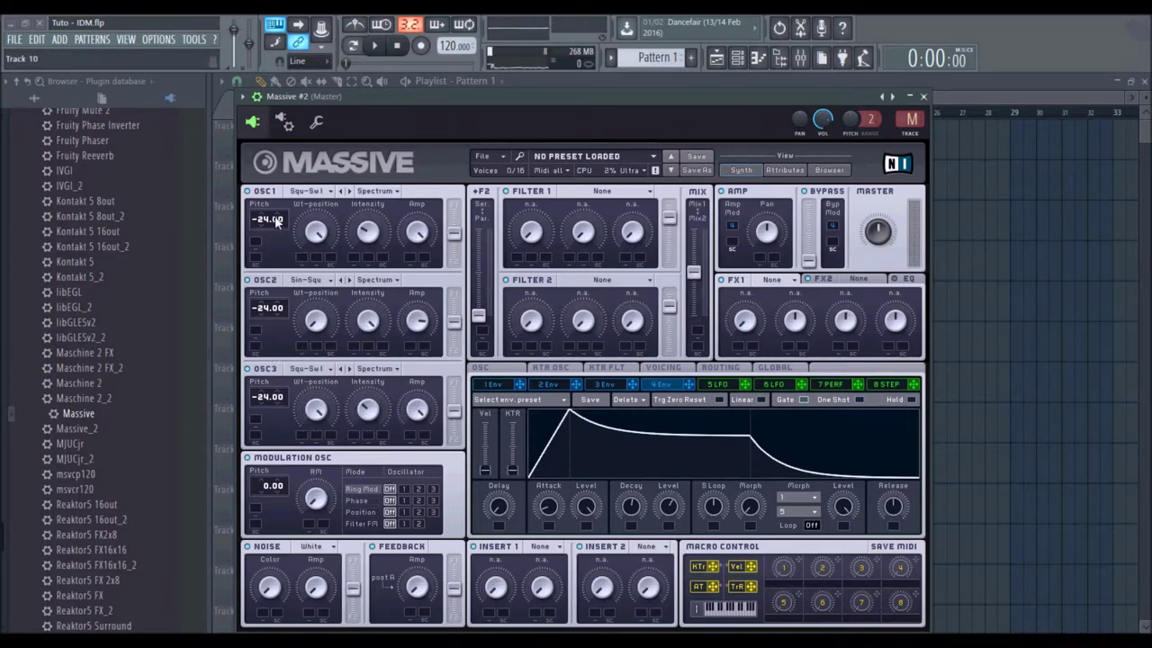
{"action": "left_click_drag", "start_coordinate": [275, 218], "coordinate": [275, 214]}
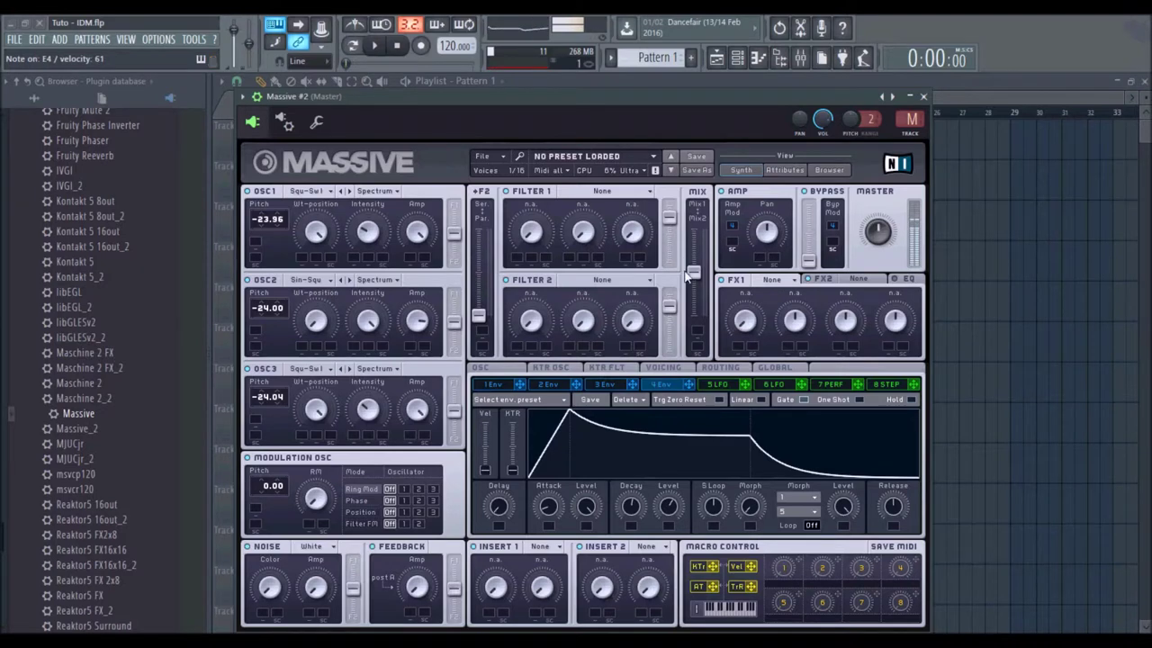
Step: Set filter 1 to Lowpass 4 with a lowered cutoff and raise its output gain to 100
{"action": "left_click", "coordinate": [601, 193]}
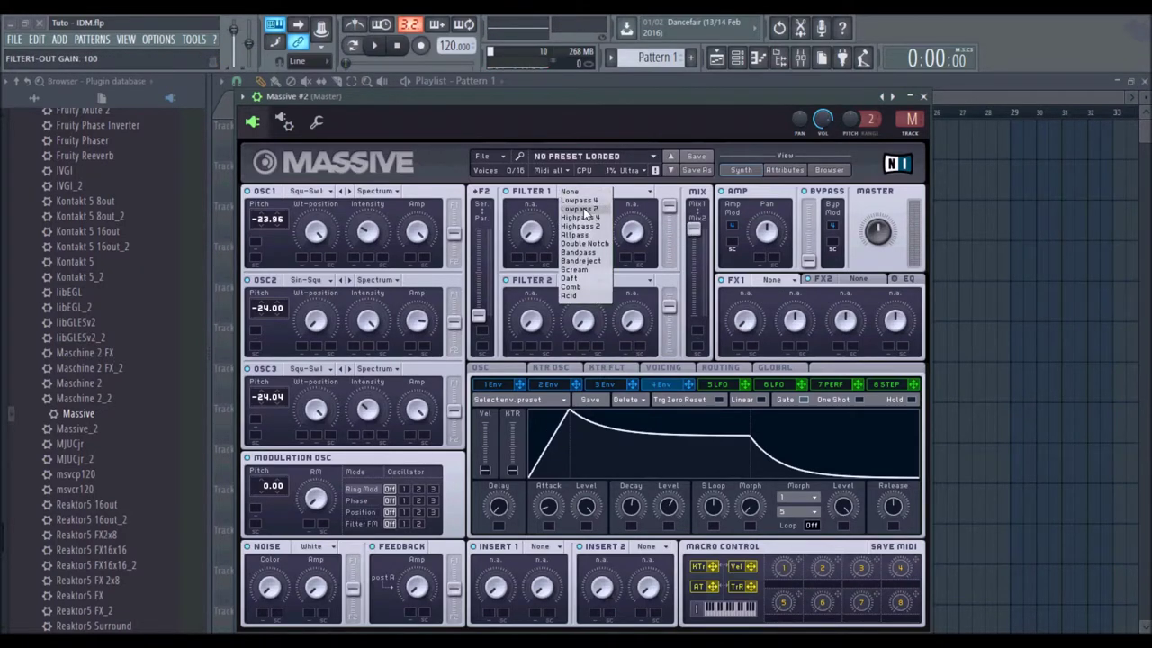
{"action": "left_click", "coordinate": [580, 200]}
{"action": "left_click", "coordinate": [594, 192]}
{"action": "left_click", "coordinate": [590, 200]}
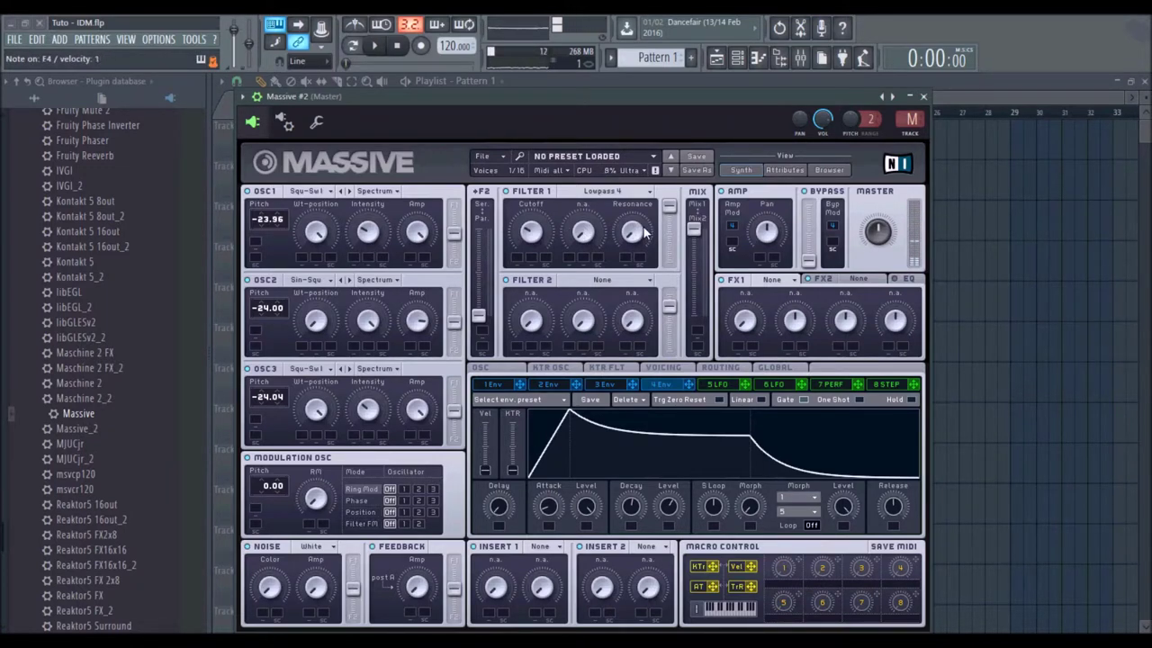
Step: Set filter 2 to Lowpass 2 with raised resonance, and balance the mix slider between both filters, favouring filter 1
{"action": "left_click", "coordinate": [603, 280]}
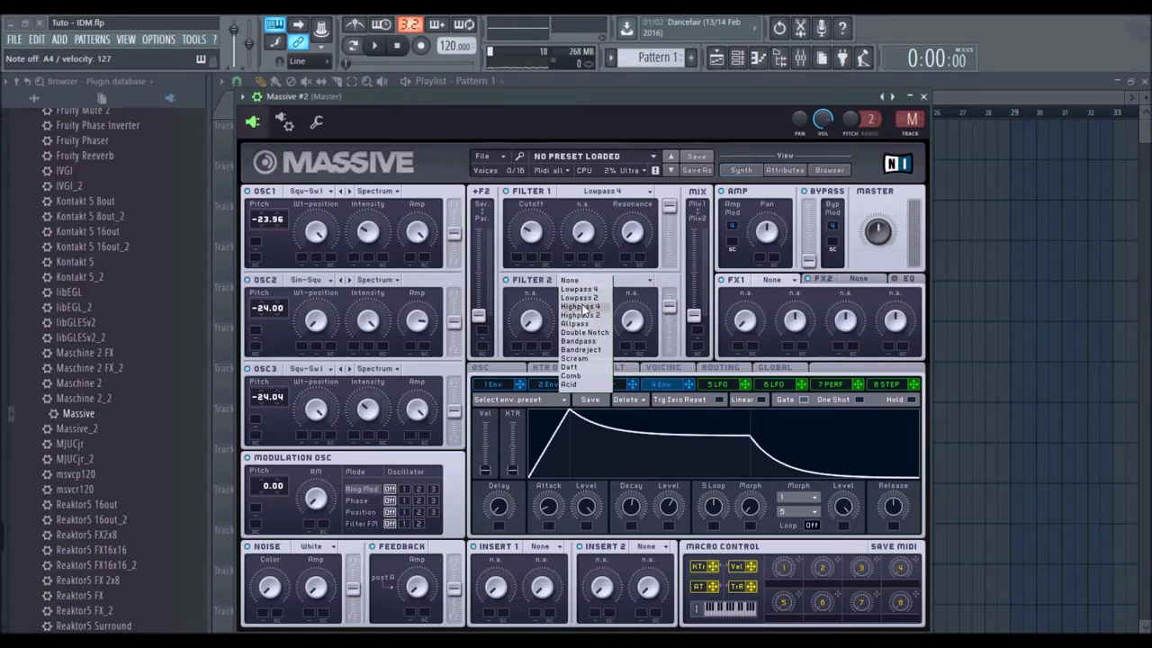
{"action": "left_click", "coordinate": [578, 298]}
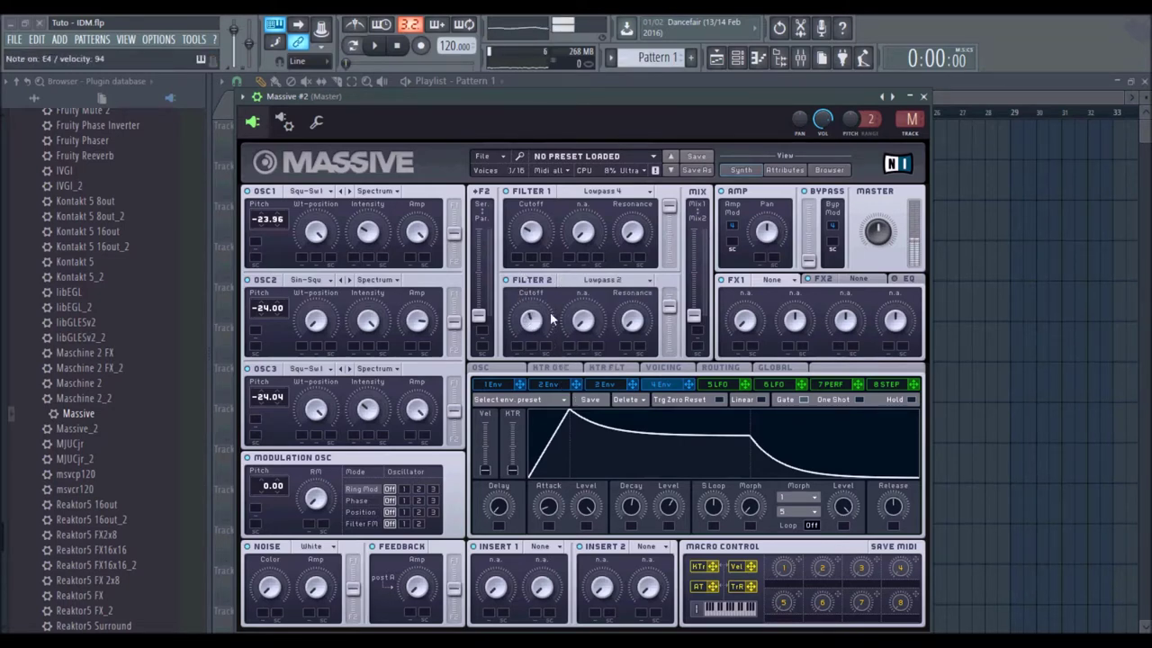
{"action": "left_click_drag", "start_coordinate": [627, 295], "coordinate": [619, 286]}
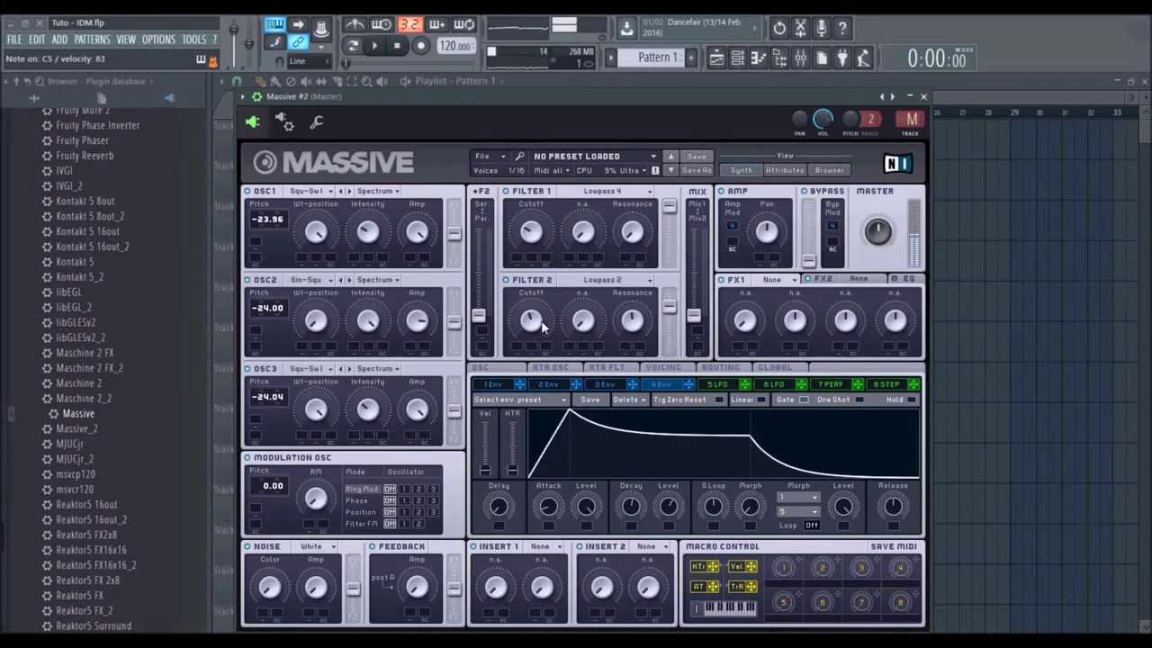
{"action": "left_click_drag", "start_coordinate": [693, 315], "coordinate": [694, 251]}
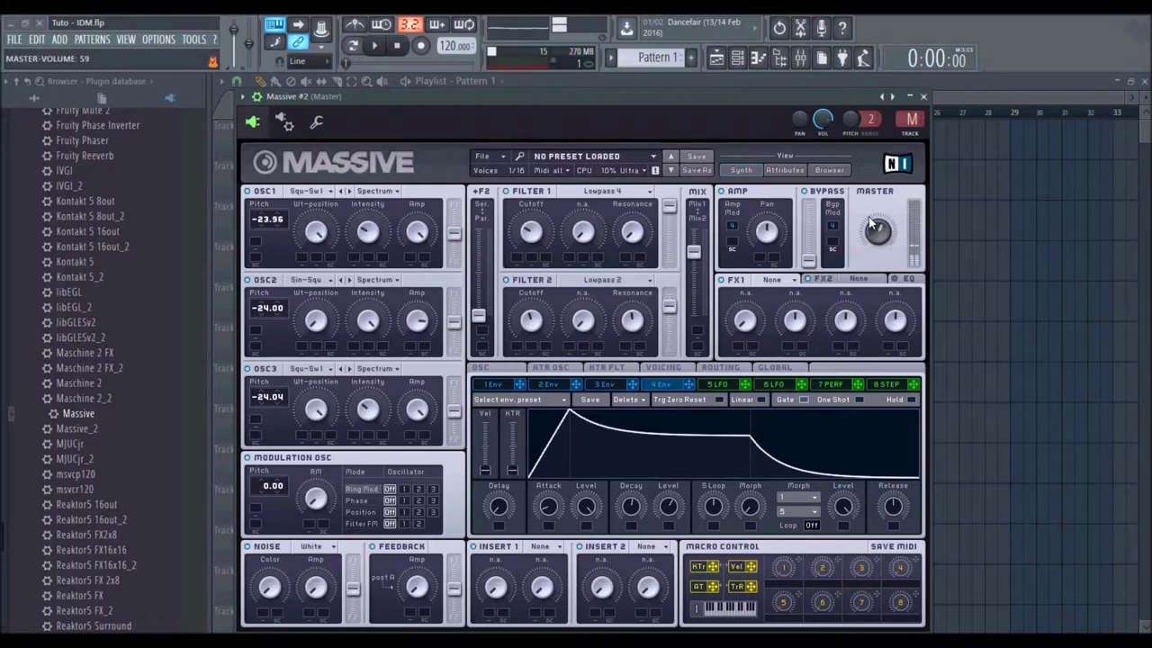
Step: Load the Classic Tube effect in FX1 with a high dry/wet amount and moderate drive
{"action": "left_click", "coordinate": [773, 279]}
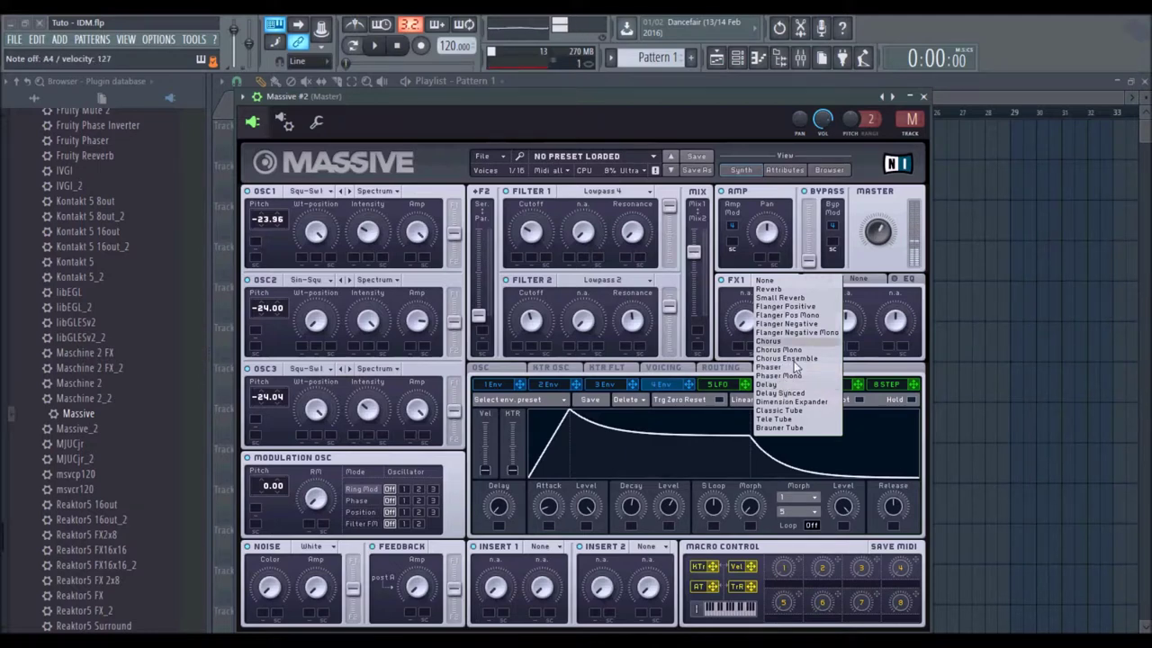
{"action": "left_click", "coordinate": [780, 411]}
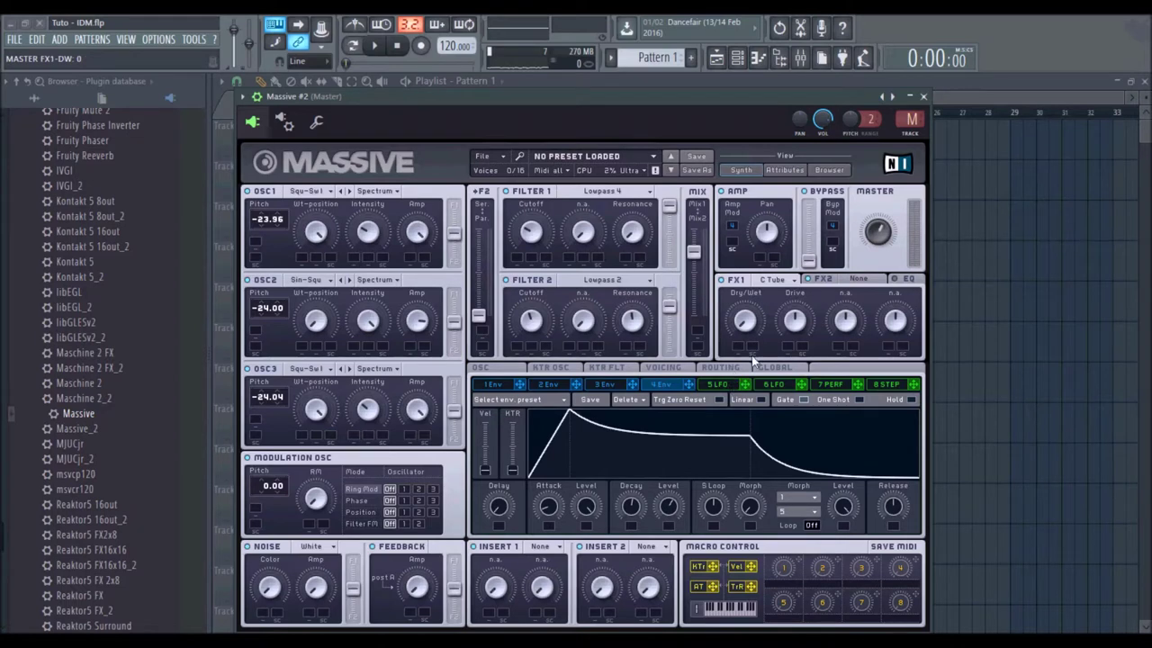
{"action": "left_click_drag", "start_coordinate": [793, 325], "coordinate": [790, 315]}
{"action": "left_click_drag", "start_coordinate": [744, 339], "coordinate": [759, 228]}
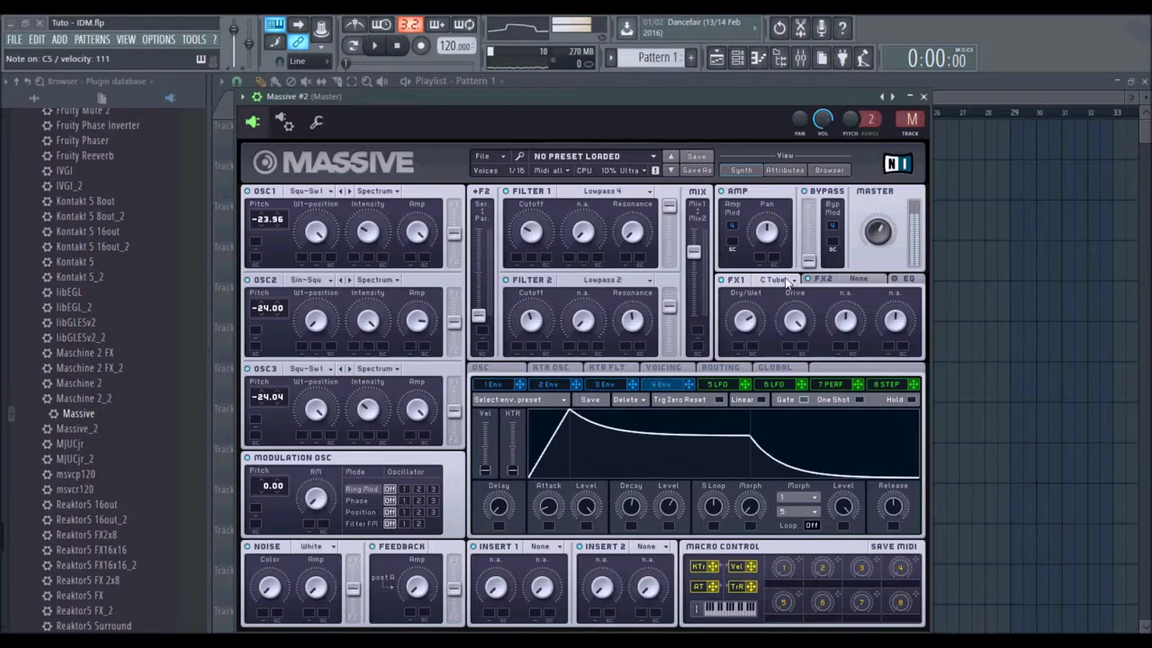
{"action": "left_click_drag", "start_coordinate": [795, 320], "coordinate": [797, 341]}
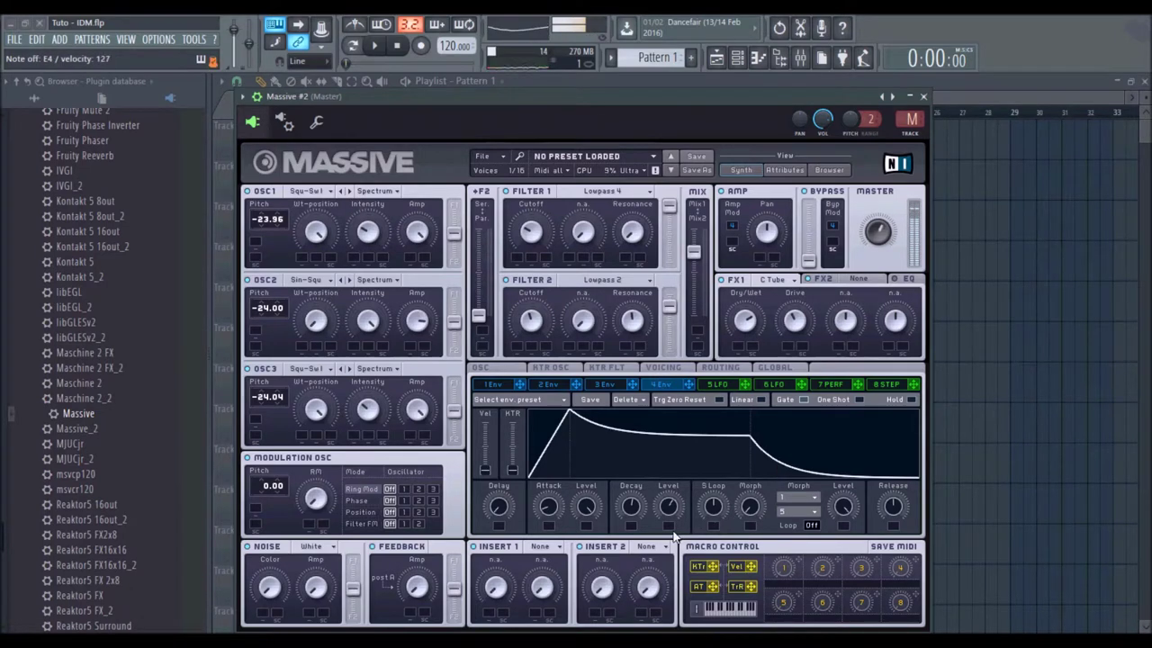
Step: Load a Bitcrusher in Insert 2, set its dry/wet to about half and adjust the crush while playing test notes
{"action": "left_click", "coordinate": [649, 549]}
{"action": "left_click", "coordinate": [599, 546]}
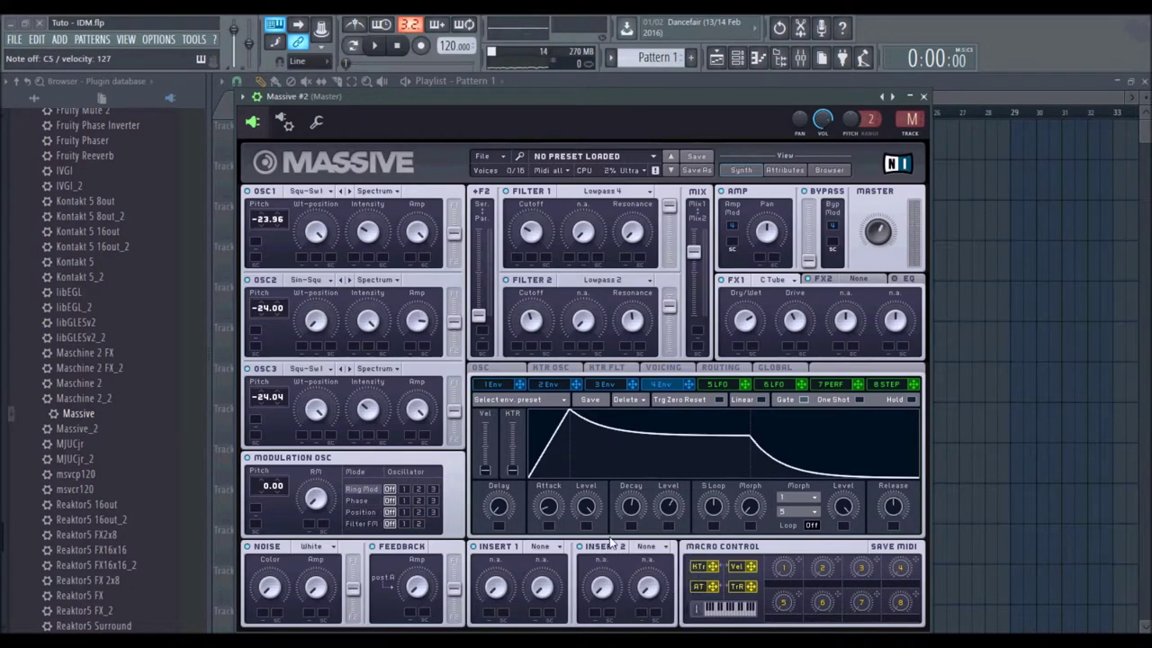
{"action": "left_click", "coordinate": [641, 549]}
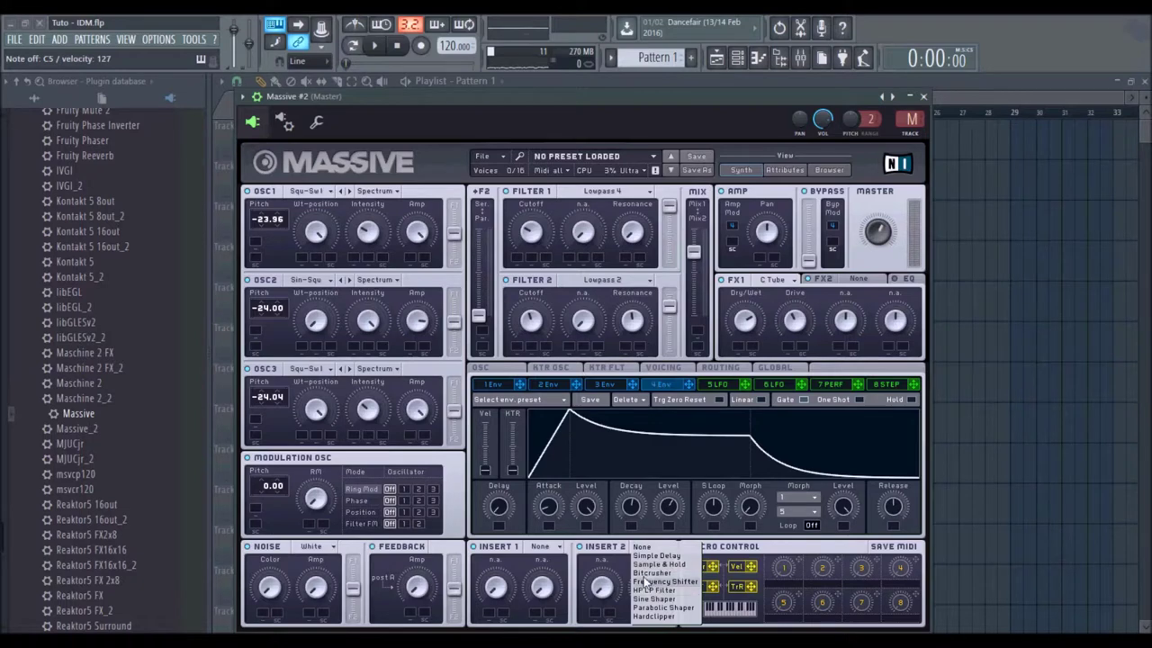
{"action": "left_click", "coordinate": [641, 587]}
{"action": "left_click_drag", "start_coordinate": [606, 564], "coordinate": [611, 519]}
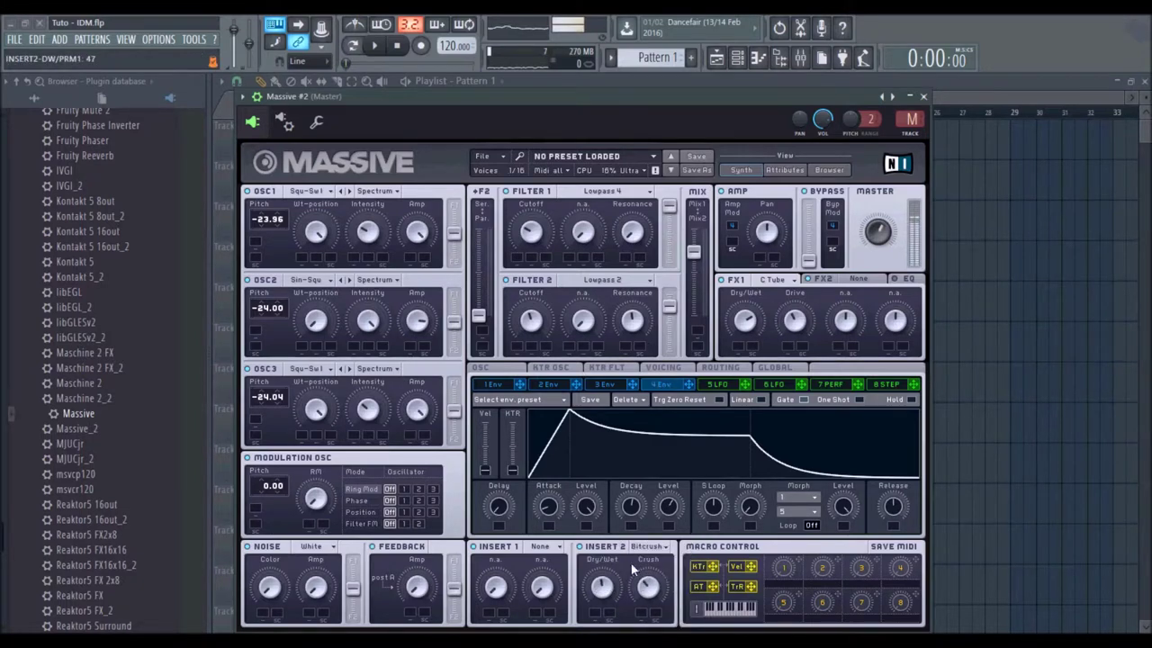
{"action": "left_click_drag", "start_coordinate": [644, 581], "coordinate": [641, 568]}
{"action": "key", "text": "c"}
{"action": "key", "text": "q"}
{"action": "left_click_drag", "start_coordinate": [616, 590], "coordinate": [646, 586]}
{"action": "key", "text": "c"}
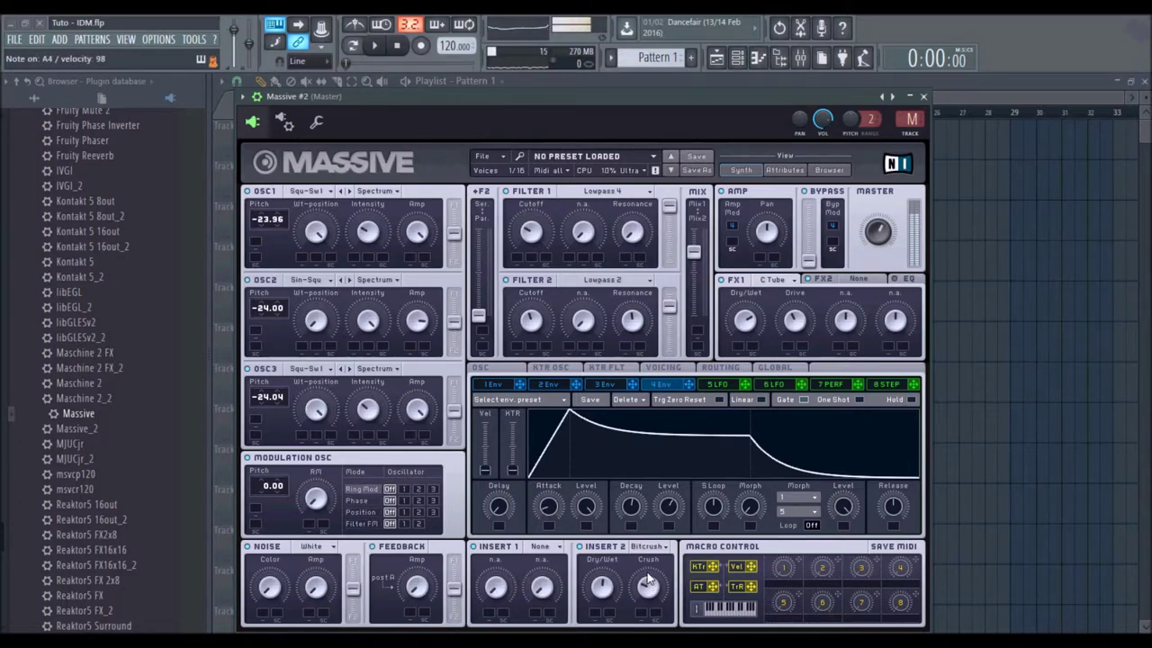
Step: Try the Sine Shaper in Insert 1 with raised dry/wet and drive
{"action": "left_click", "coordinate": [556, 549]}
{"action": "key", "text": "b"}
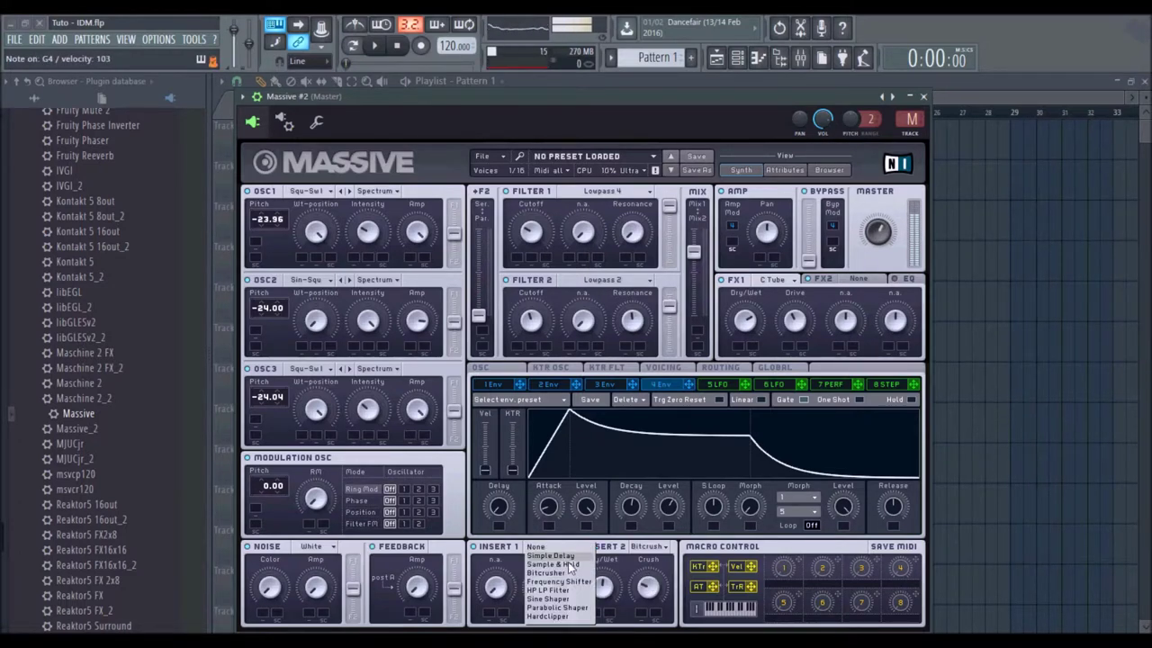
{"action": "left_click", "coordinate": [562, 599]}
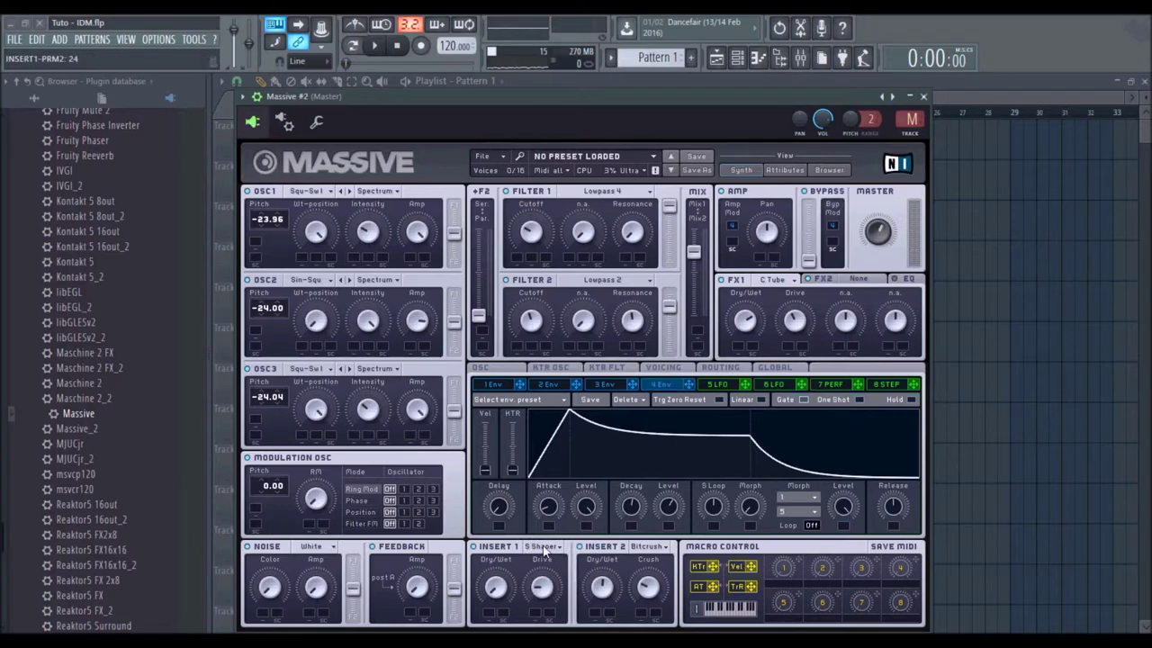
{"action": "left_click_drag", "start_coordinate": [503, 581], "coordinate": [496, 522]}
{"action": "left_click_drag", "start_coordinate": [538, 590], "coordinate": [537, 573]}
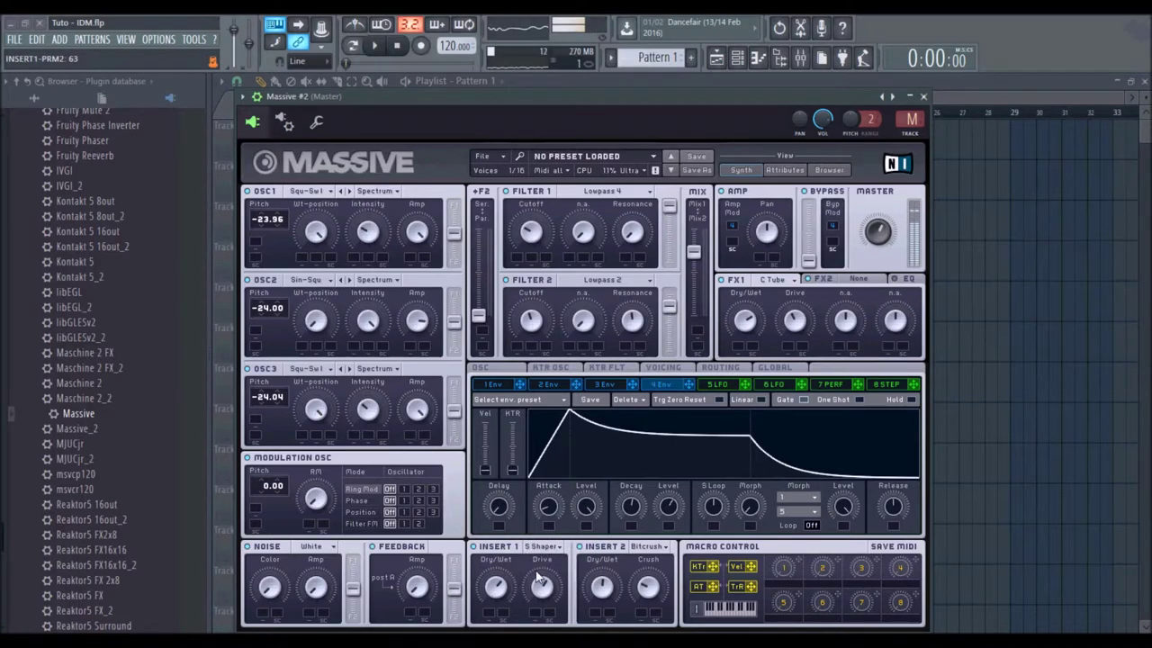
Step: Switch Insert 1 to the Hardclipper and set its dry/wet and drive to just under half
{"action": "left_click", "coordinate": [543, 547]}
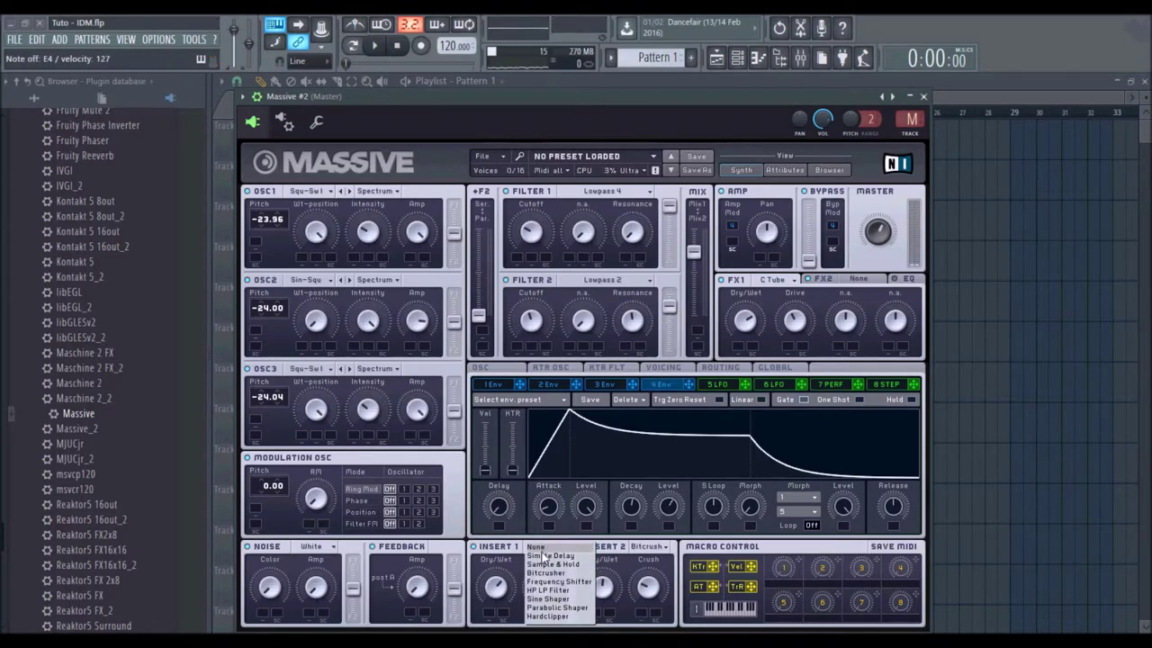
{"action": "left_click", "coordinate": [547, 616]}
{"action": "left_click_drag", "start_coordinate": [511, 581], "coordinate": [541, 575]}
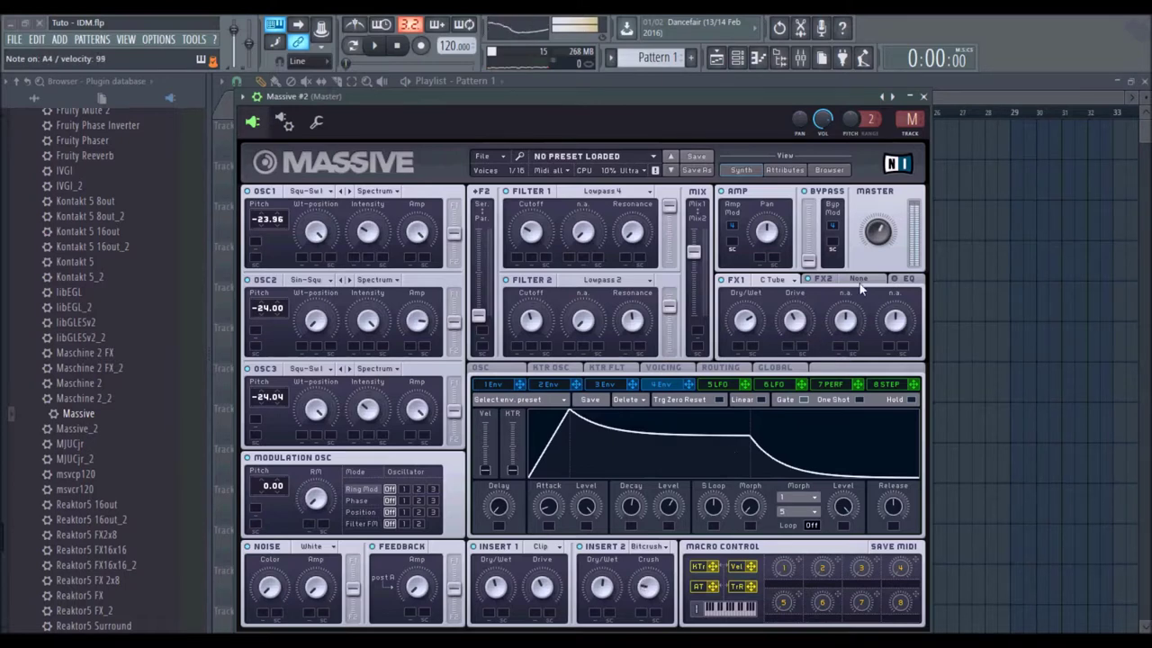
Step: Load the Dimension Expander in FX2 with slightly over half dry/wet and a reduced size
{"action": "left_click", "coordinate": [859, 280]}
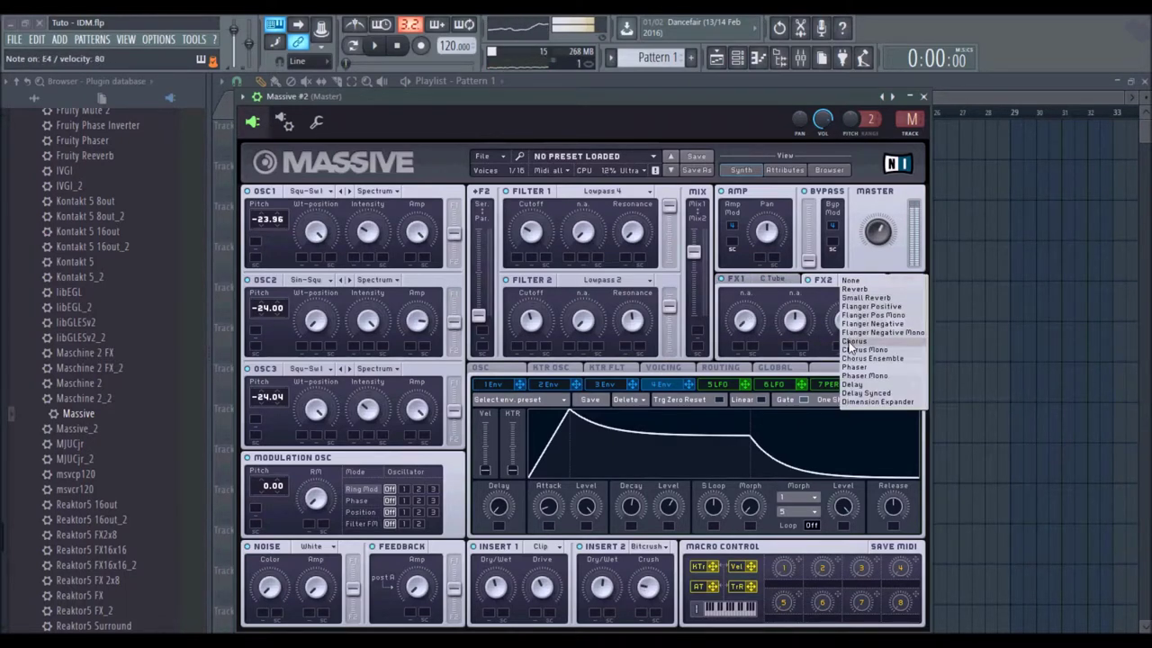
{"action": "left_click", "coordinate": [873, 402]}
{"action": "left_click_drag", "start_coordinate": [794, 316], "coordinate": [800, 349]}
{"action": "left_click_drag", "start_coordinate": [749, 312], "coordinate": [761, 301]}
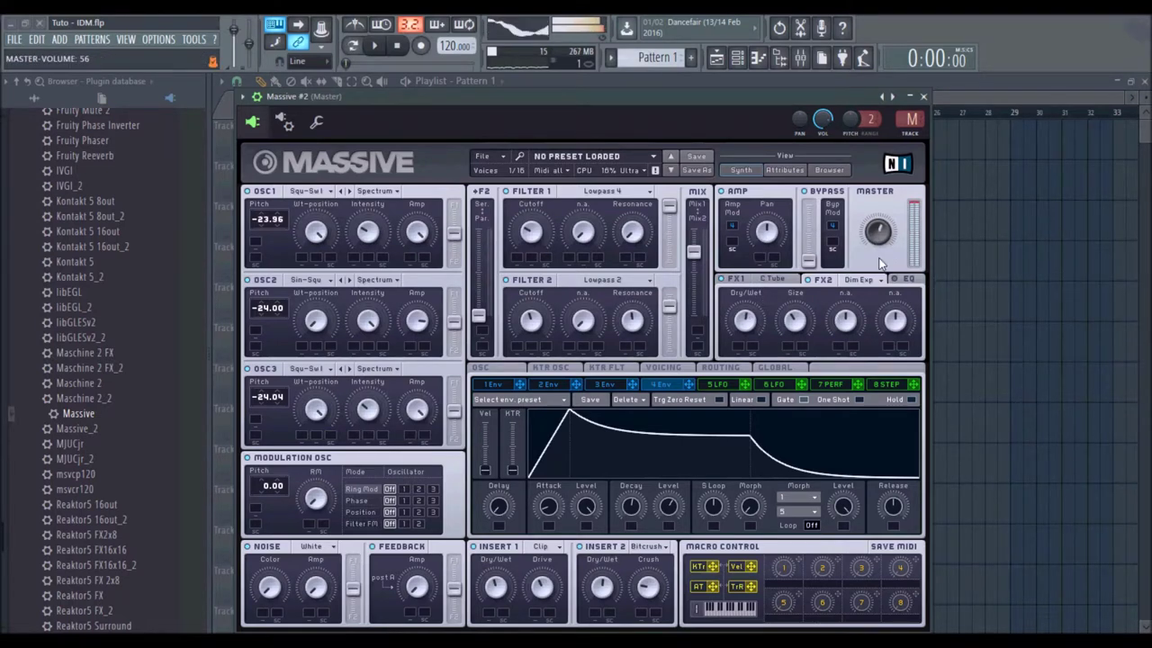
Step: Close the Massive #2 window and show the channel rack
{"action": "left_click", "coordinate": [923, 95]}
{"action": "left_click", "coordinate": [737, 57]}
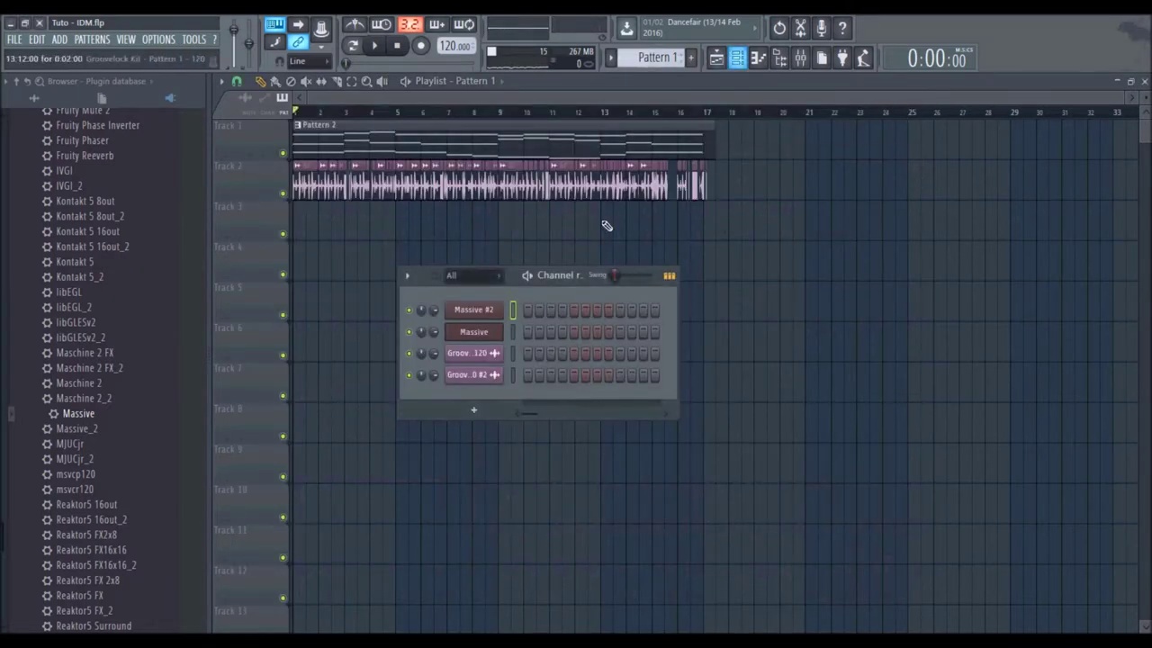
Step: Select and copy the lowest line of notes from Massive's piano roll in Pattern 2
{"action": "right_click", "coordinate": [490, 309]}
{"action": "left_click", "coordinate": [536, 306]}
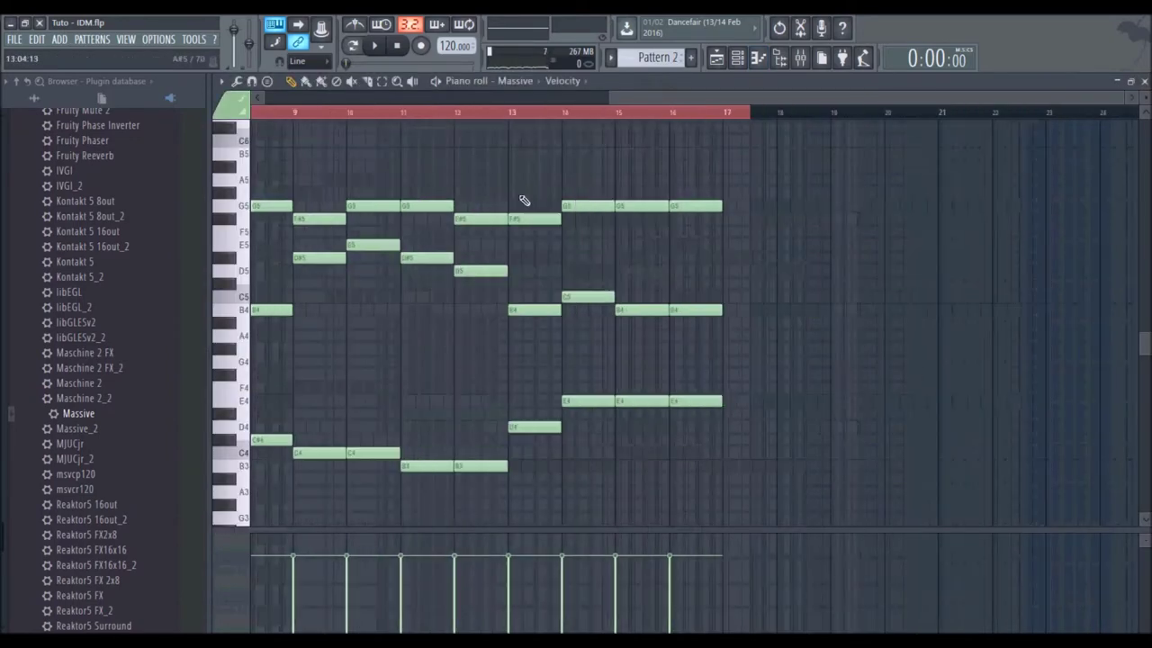
{"action": "scroll", "coordinate": [514, 116], "scroll_direction": "down", "scroll_amount": 3}
{"action": "left_click", "coordinate": [383, 81]}
{"action": "left_click_drag", "start_coordinate": [290, 345], "coordinate": [999, 497]}
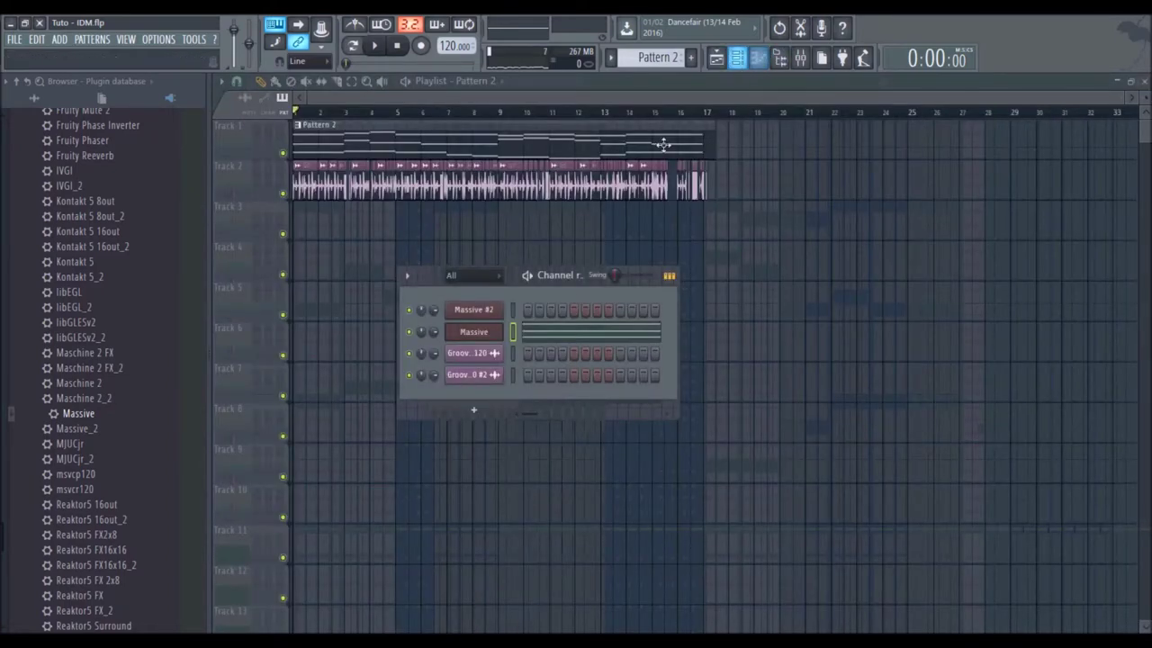
Step: Paste the copied bass line into the Massive #2 piano roll in Pattern 1 and start playback
{"action": "left_click_drag", "start_coordinate": [646, 58], "coordinate": [646, 68]}
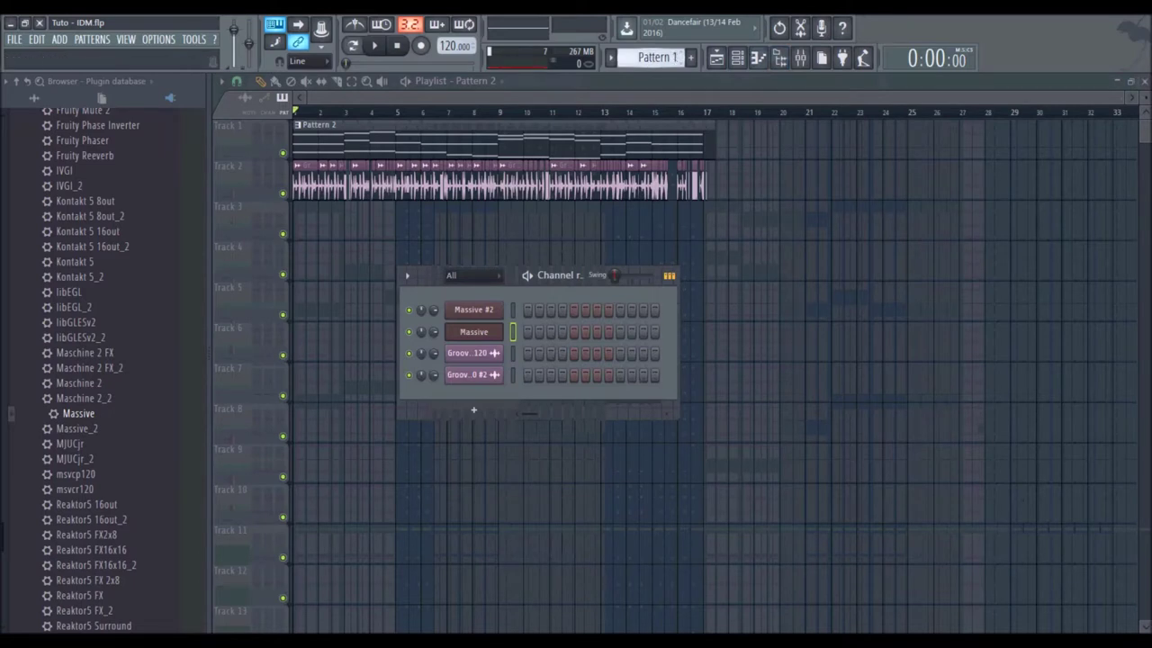
{"action": "right_click", "coordinate": [477, 311]}
{"action": "left_click", "coordinate": [526, 310]}
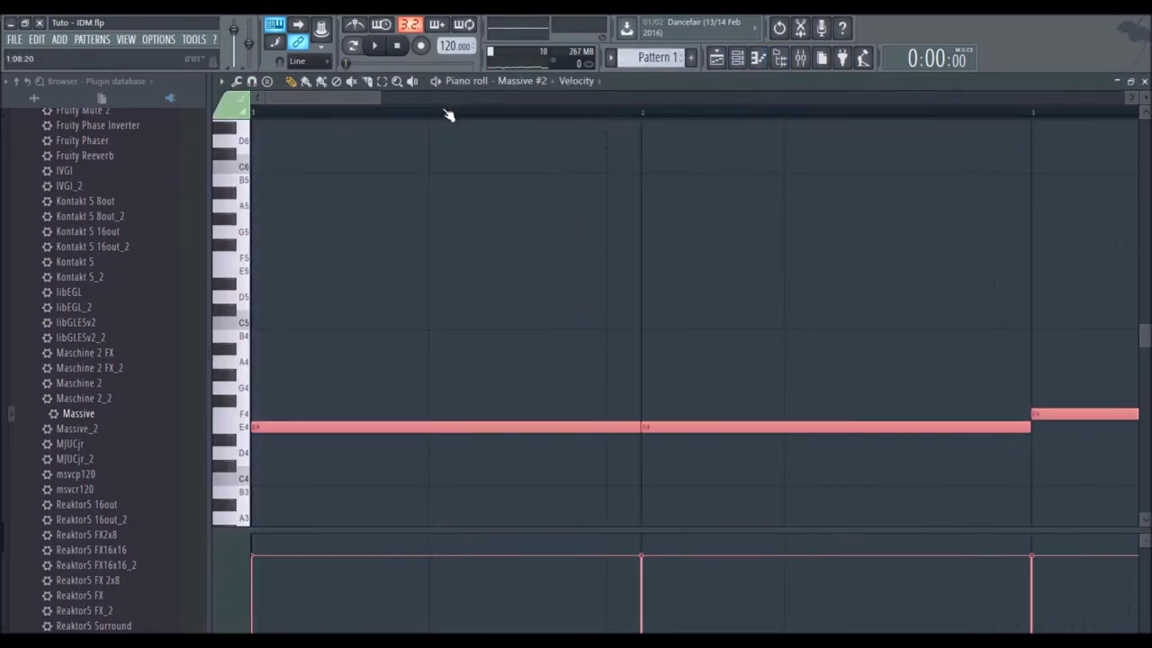
{"action": "left_click", "coordinate": [374, 47]}
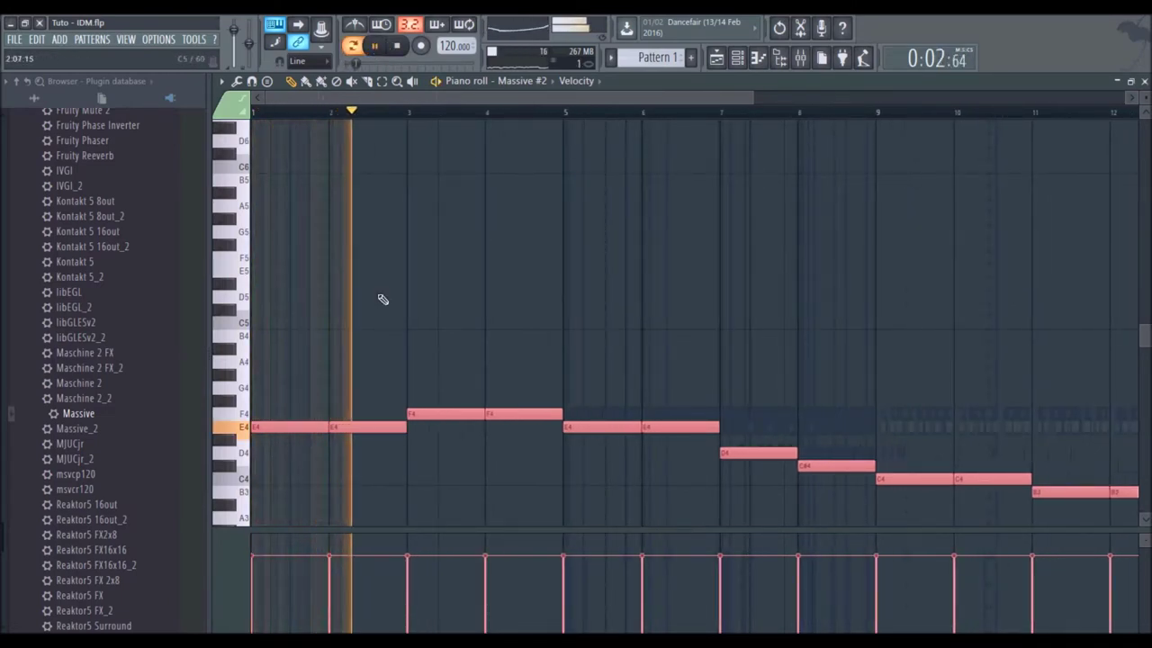
Step: Merge the first two E4 notes into one ending three quarters through bar 2, and add three short G4 notes before bar 3
{"action": "right_click", "coordinate": [359, 429]}
{"action": "left_click_drag", "start_coordinate": [329, 426], "coordinate": [387, 427]}
{"action": "left_click", "coordinate": [369, 452]}
{"action": "left_click_drag", "start_coordinate": [504, 453], "coordinate": [394, 388]}
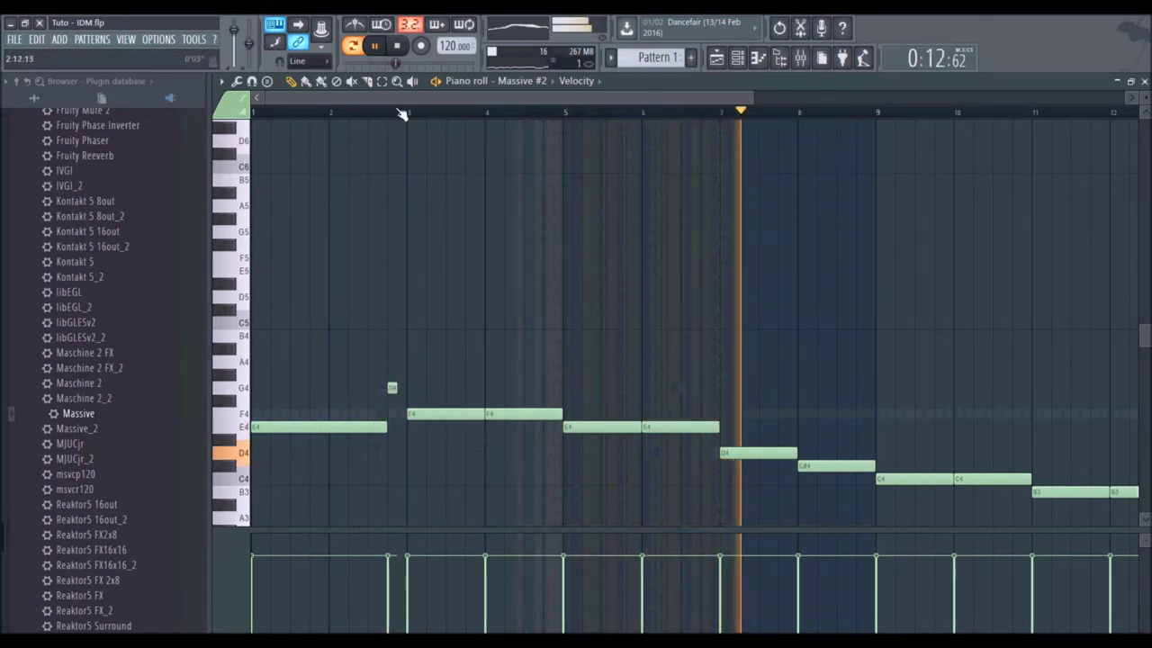
{"action": "scroll", "coordinate": [396, 386], "scroll_direction": "up", "scroll_amount": 3}
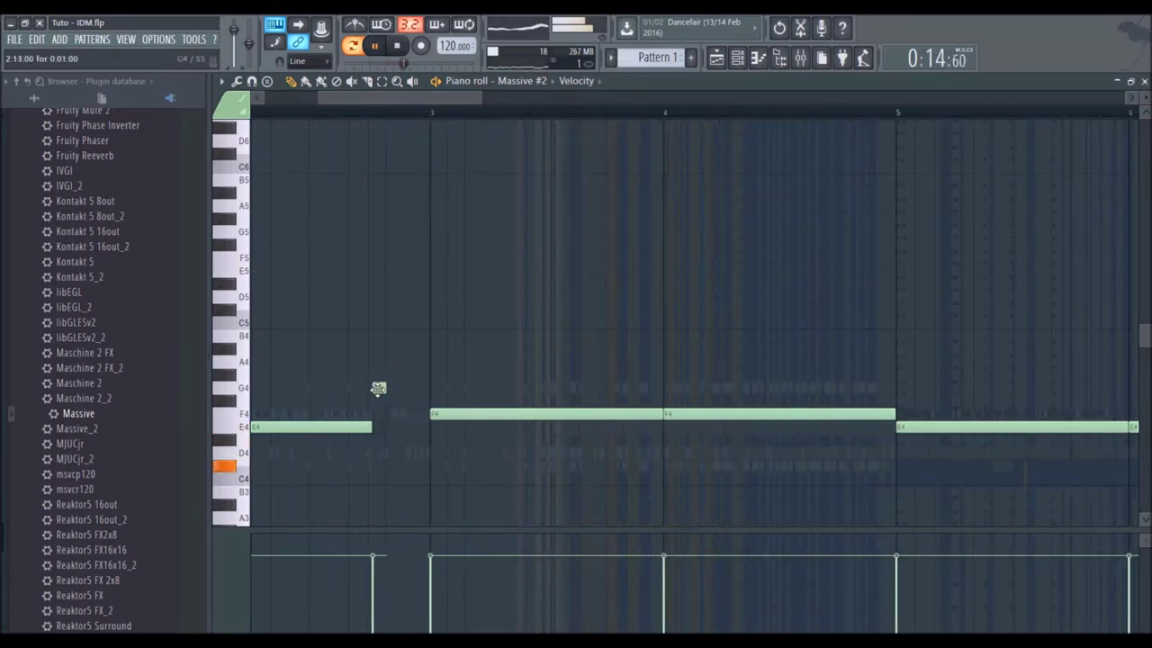
{"action": "left_click", "coordinate": [414, 390]}
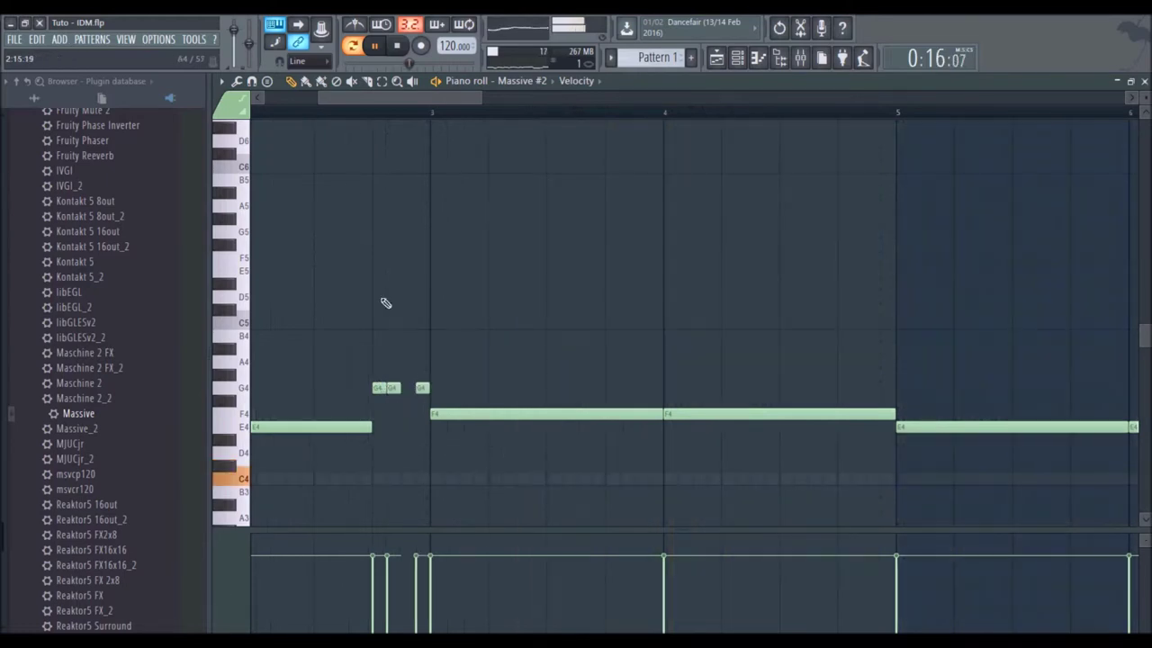
Step: Listen to the edited bass line around bar 2 and again from the start of the pattern
{"action": "left_click", "coordinate": [353, 113]}
{"action": "scroll", "coordinate": [360, 115], "scroll_direction": "down", "scroll_amount": 3}
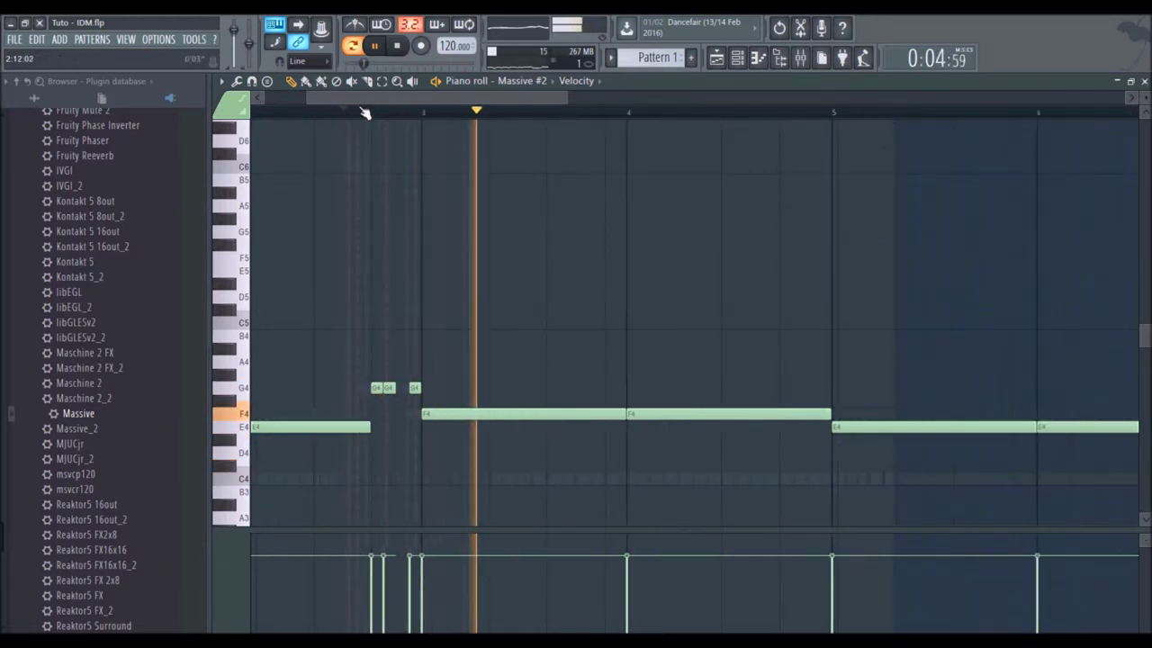
{"action": "left_click", "coordinate": [315, 124]}
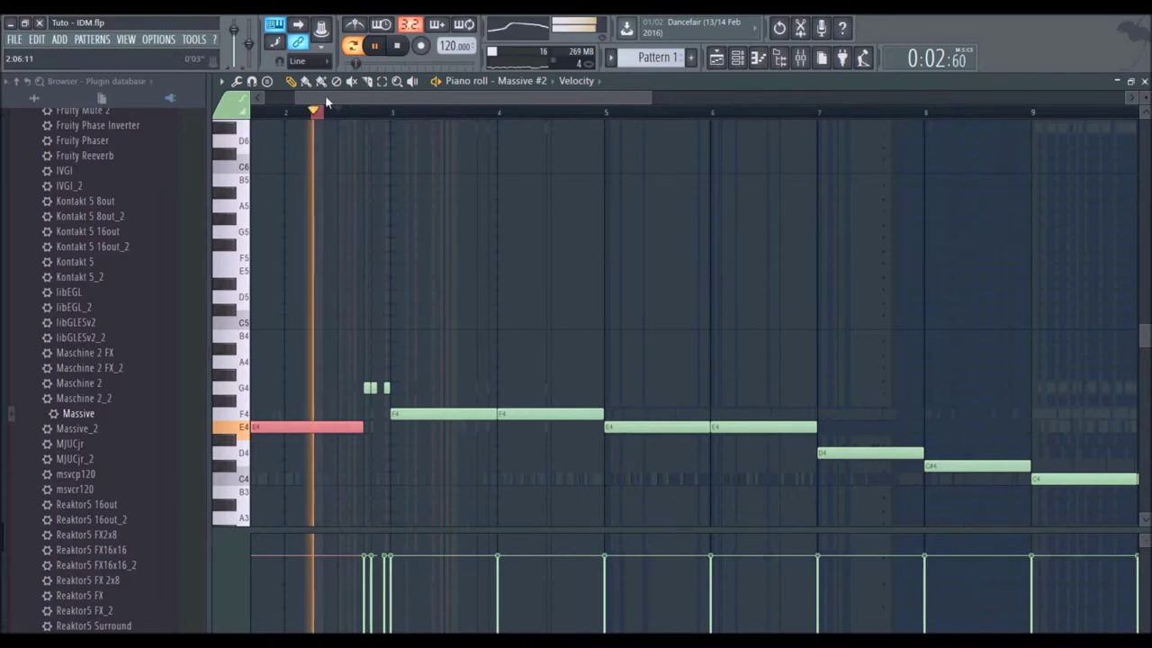
{"action": "left_click", "coordinate": [291, 80]}
{"action": "scroll", "coordinate": [362, 113], "scroll_direction": "down", "scroll_amount": 4}
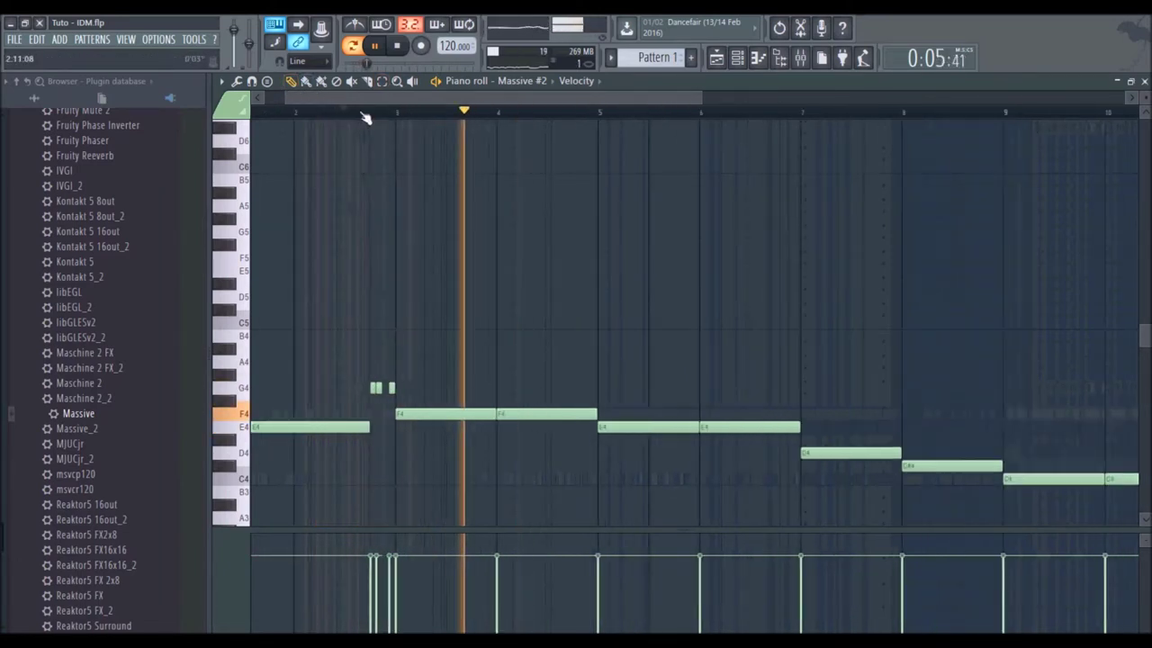
{"action": "left_click", "coordinate": [396, 46]}
{"action": "left_click", "coordinate": [376, 46]}
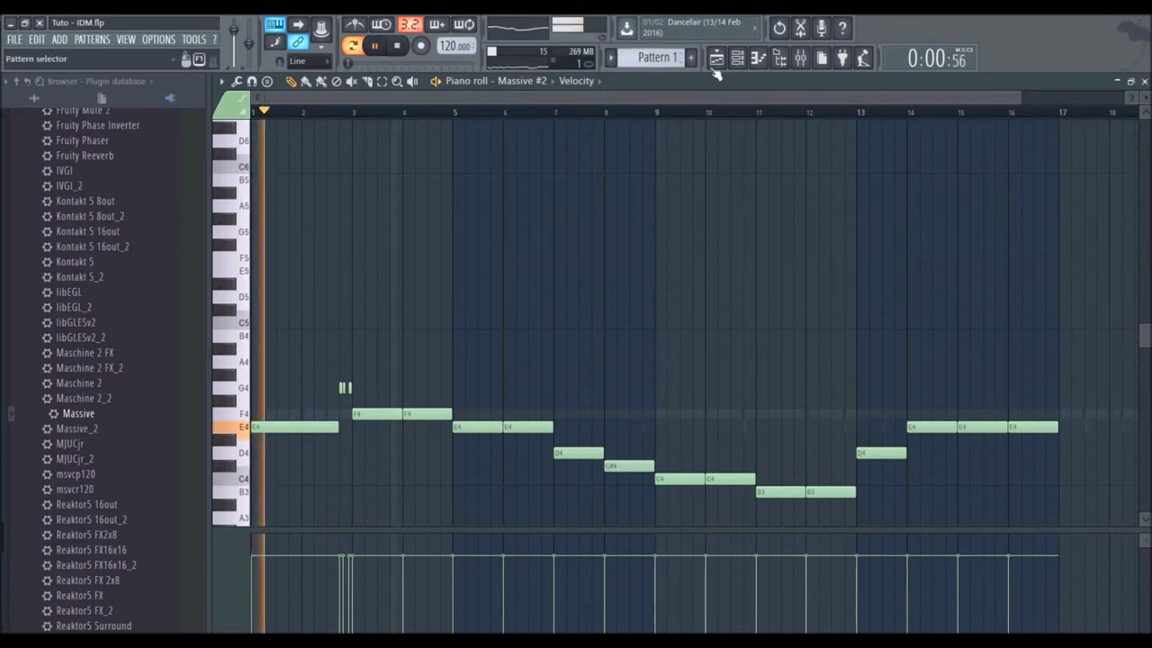
Step: Switch playback to song mode and place Pattern 1 on playlist Track 3 starting at bar 1
{"action": "left_click", "coordinate": [737, 57]}
{"action": "left_click", "coordinate": [737, 57]}
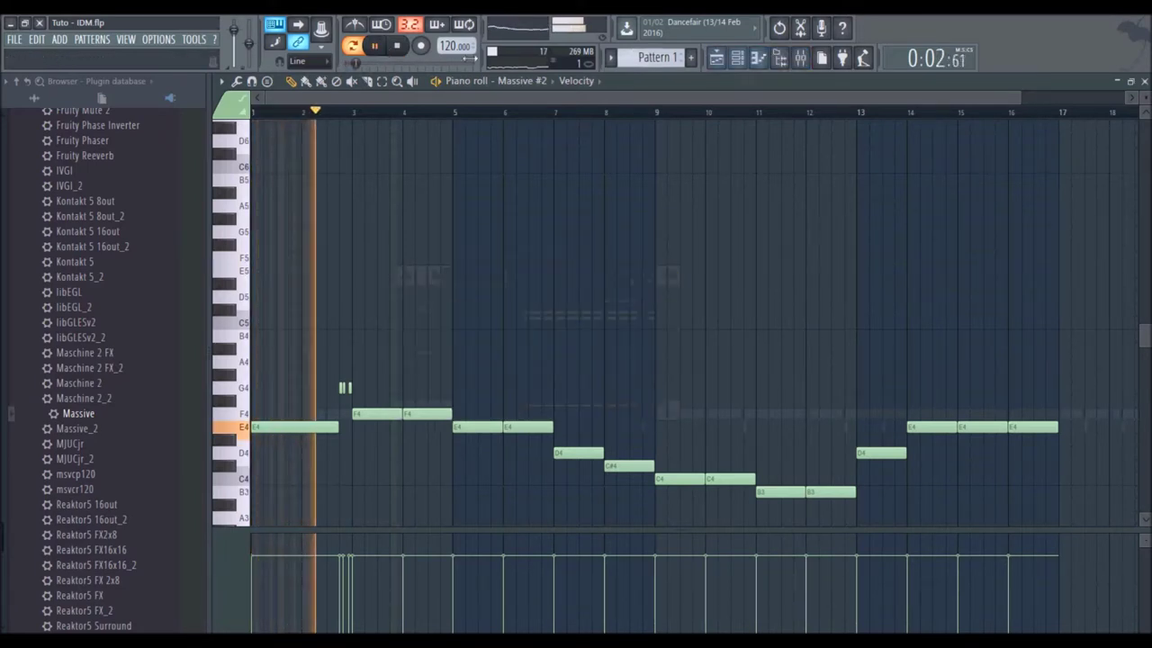
{"action": "left_click", "coordinate": [352, 46]}
{"action": "left_click", "coordinate": [1143, 81]}
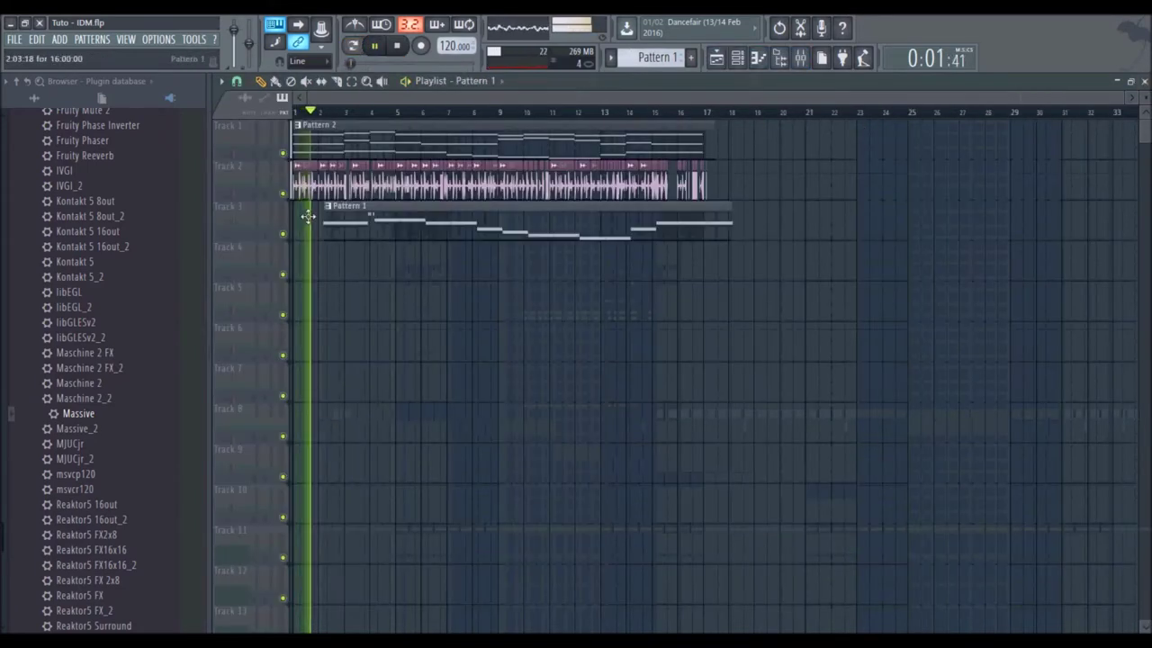
{"action": "left_click", "coordinate": [241, 83]}
{"action": "left_click", "coordinate": [253, 97]}
Step: Reopen Pattern 1's bass notes in the Massive #2 piano roll
{"action": "double_click", "coordinate": [322, 232]}
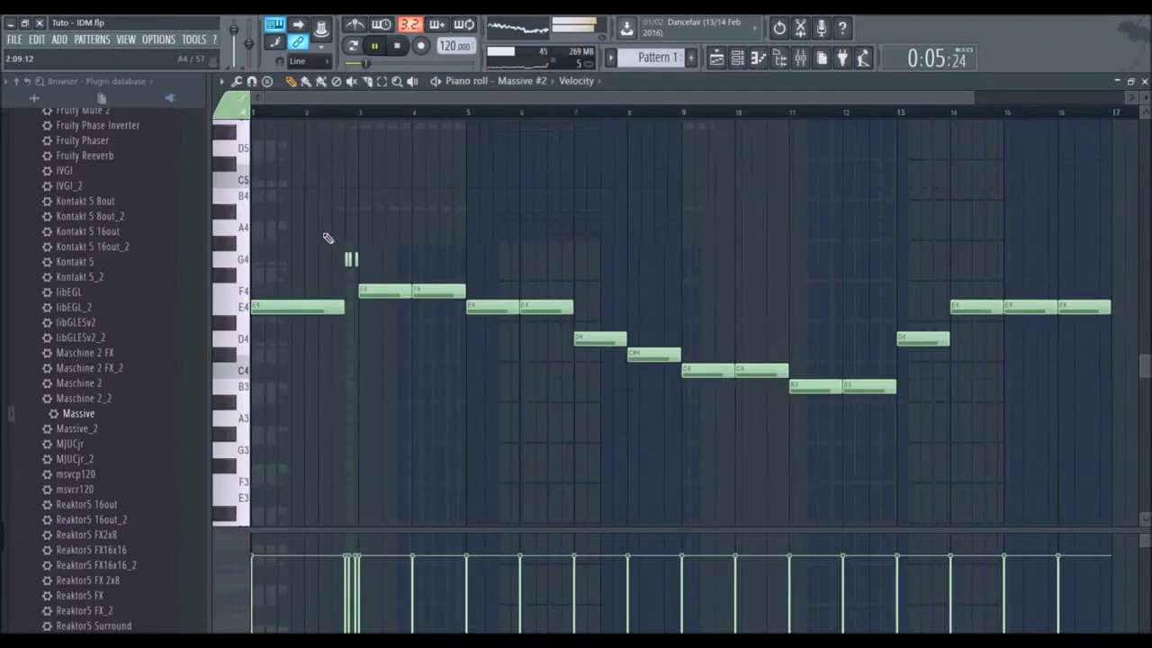
{"action": "scroll", "coordinate": [371, 126], "scroll_direction": "up", "scroll_amount": 1}
{"action": "scroll", "coordinate": [420, 180], "scroll_direction": "down", "scroll_amount": 2}
{"action": "scroll", "coordinate": [442, 117], "scroll_direction": "up", "scroll_amount": 4}
Step: Try to slice the E4 note late in bar 6
{"action": "left_click_drag", "start_coordinate": [413, 102], "coordinate": [465, 107]}
{"action": "key", "text": "space"}
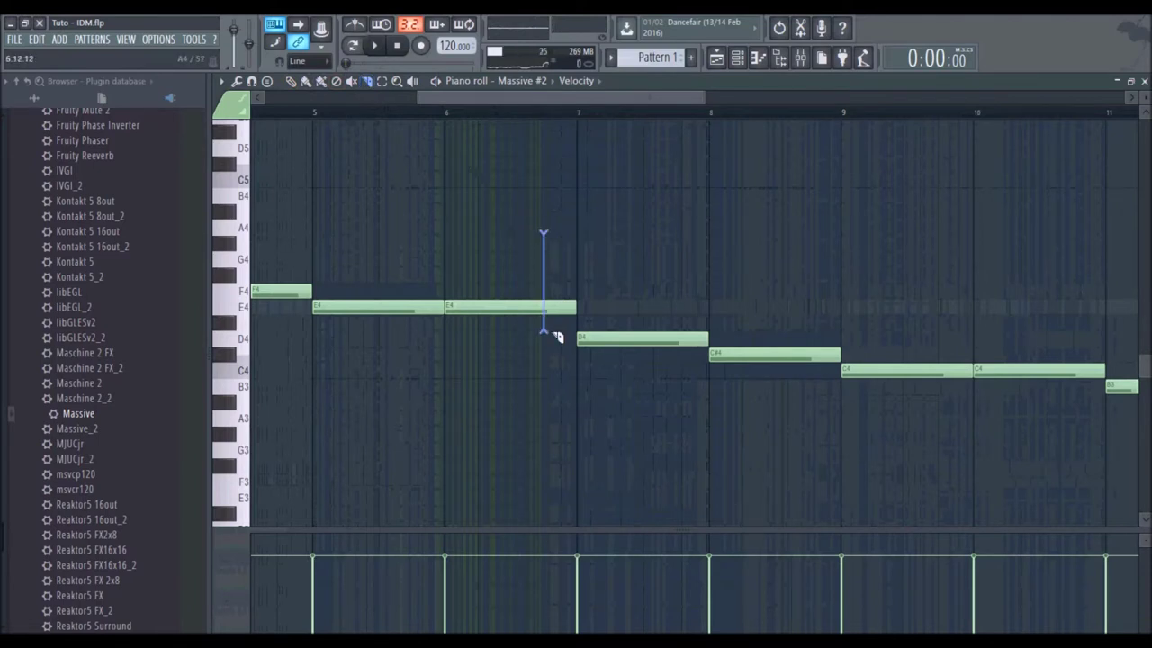
{"action": "left_click", "coordinate": [290, 82]}
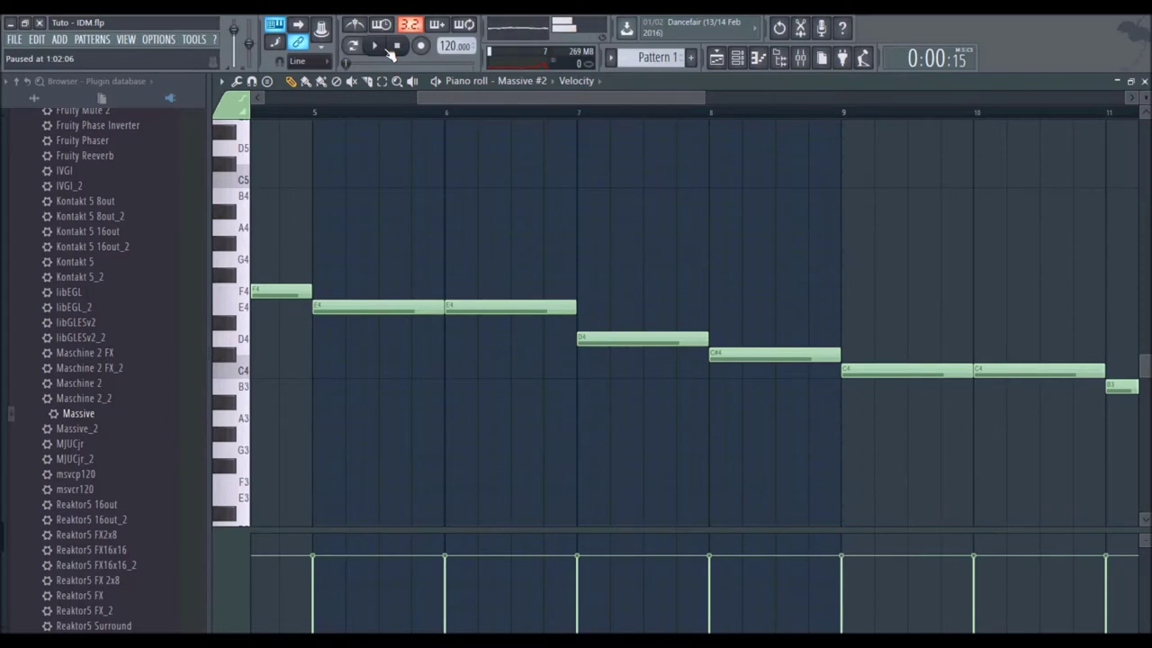
Step: Move the F4 note in bar 4 down to D4 and replay from bar 3
{"action": "scroll", "coordinate": [423, 113], "scroll_direction": "down", "scroll_amount": 4}
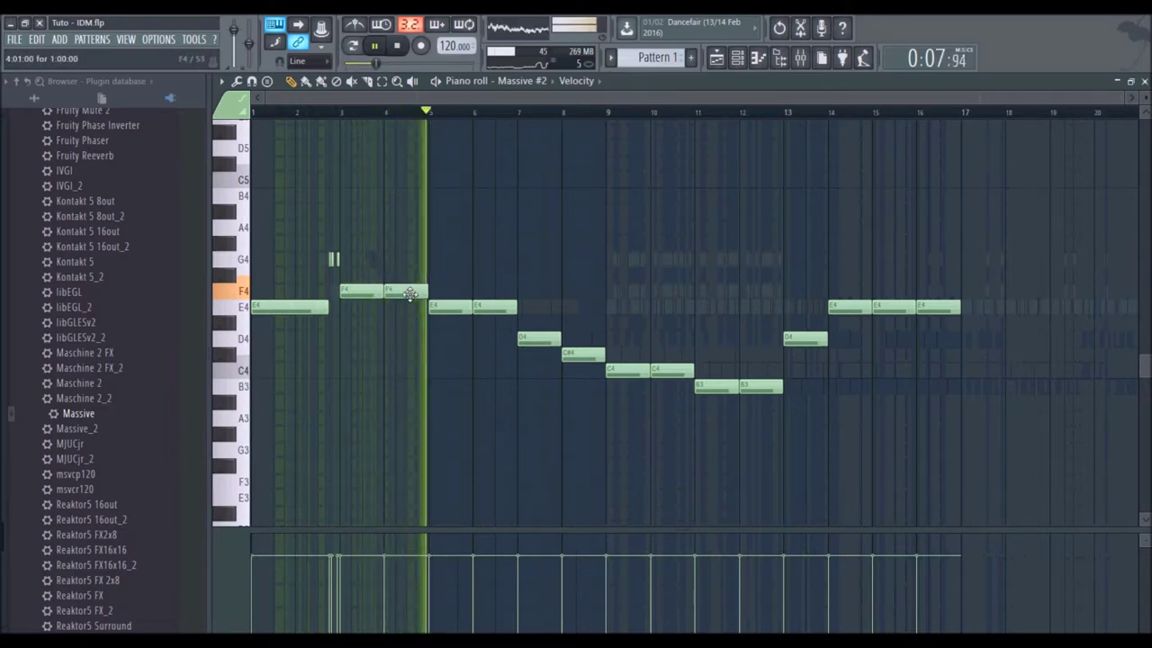
{"action": "left_click_drag", "start_coordinate": [409, 295], "coordinate": [405, 341]}
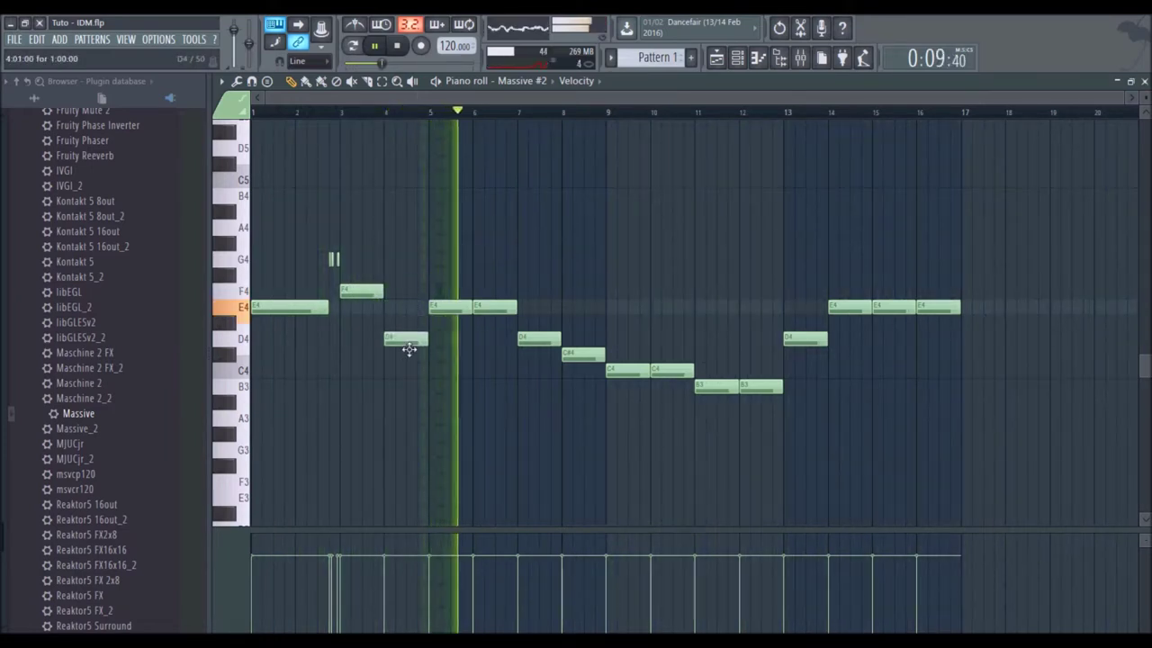
{"action": "left_click", "coordinate": [343, 111]}
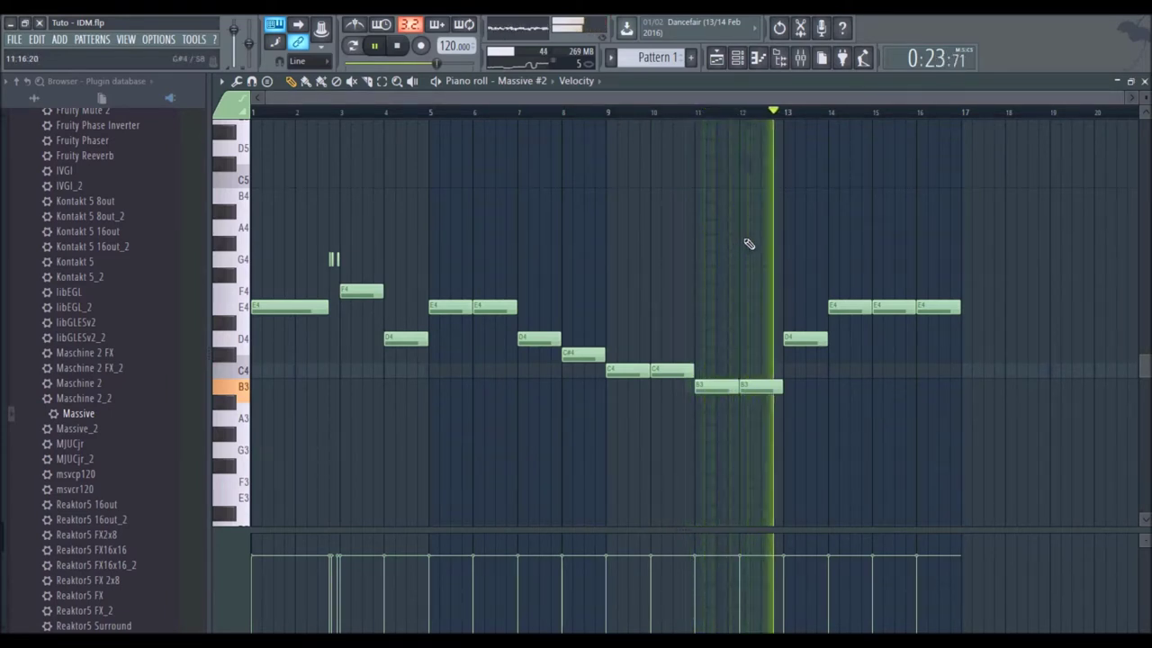
Step: Shorten the B3 note in bar 12 to half a bar and fill the rest with quarter-bar C4 and C#4 notes
{"action": "left_click_drag", "start_coordinate": [777, 386], "coordinate": [756, 385]}
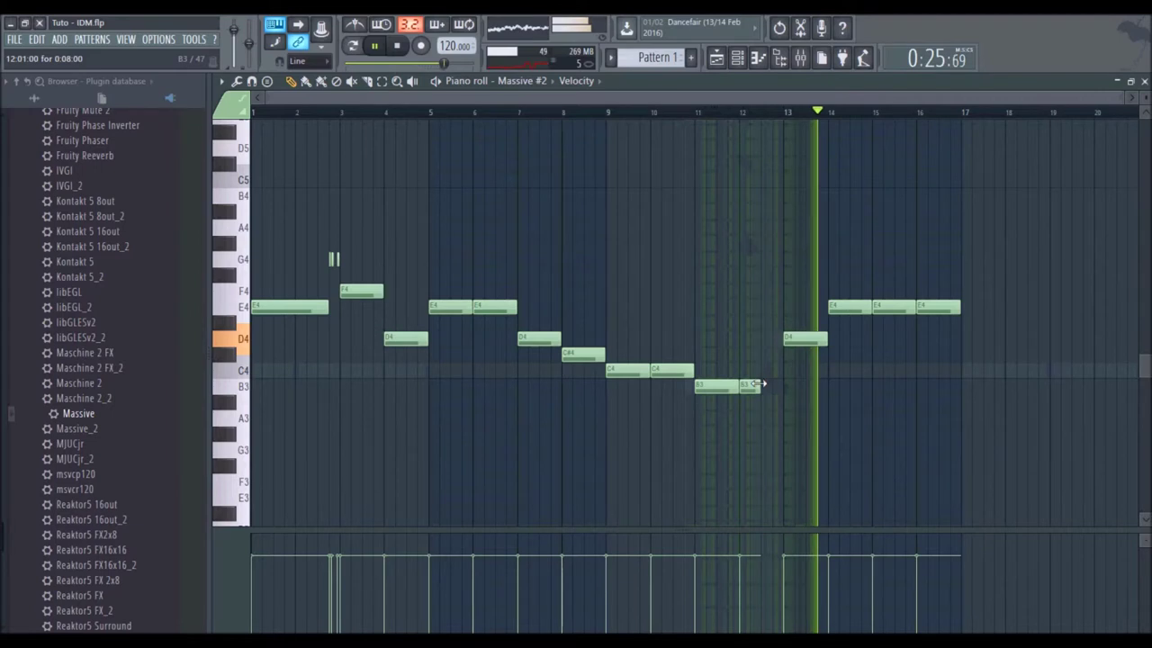
{"action": "left_click", "coordinate": [769, 371]}
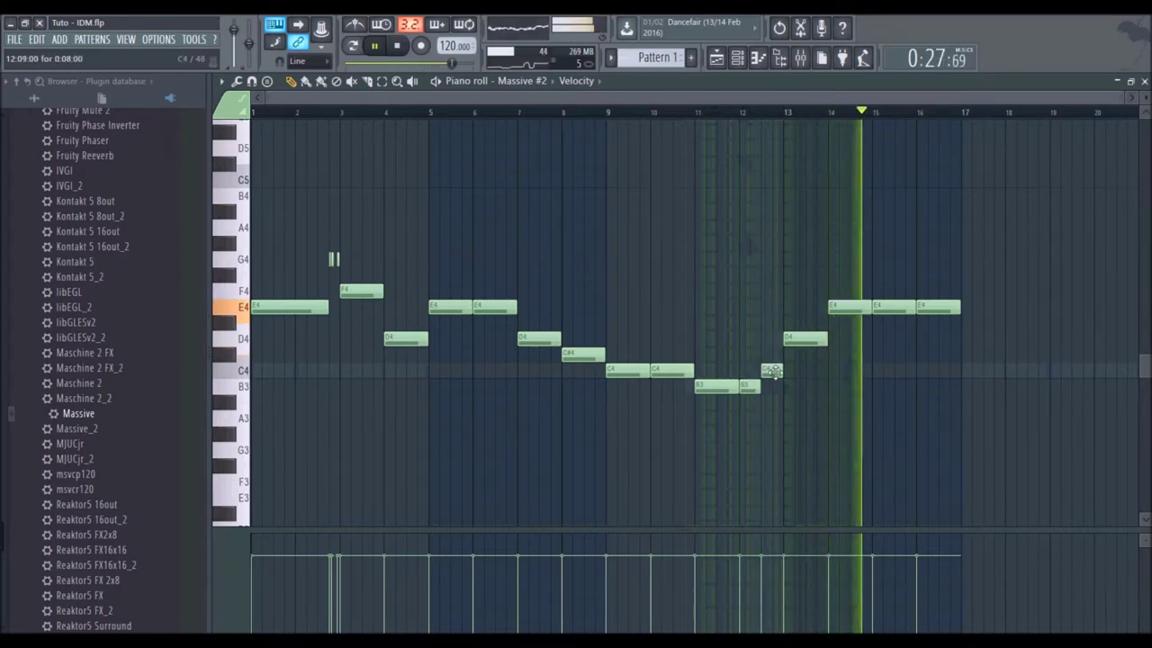
{"action": "left_click_drag", "start_coordinate": [779, 370], "coordinate": [770, 370]}
{"action": "left_click", "coordinate": [776, 353]}
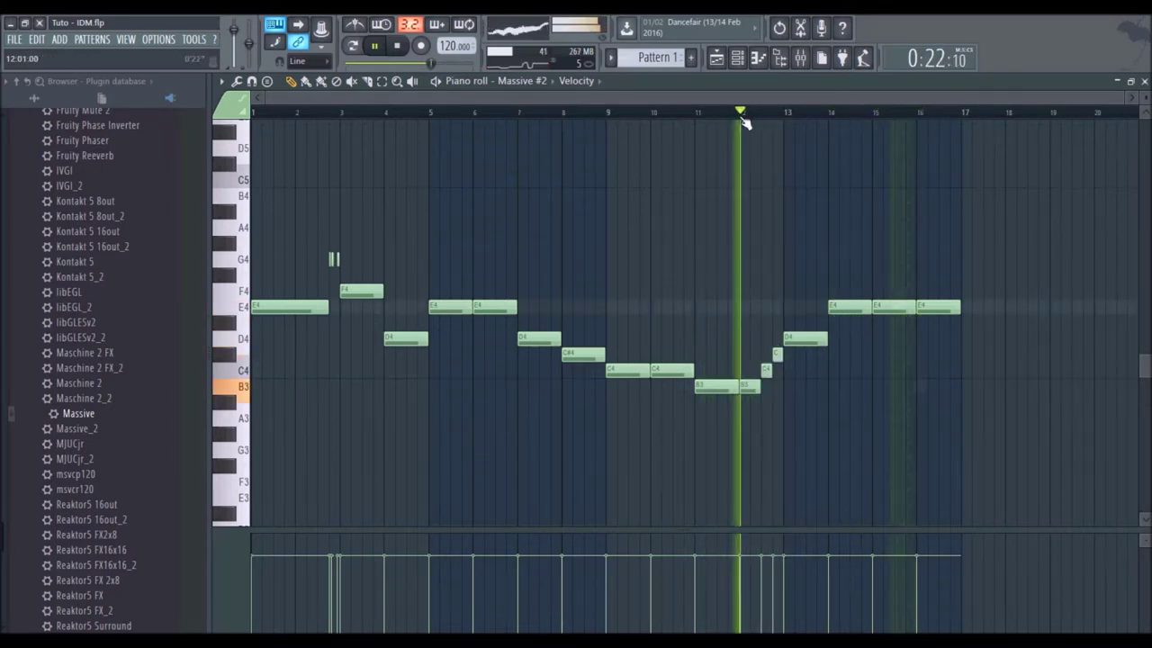
Step: Delete the short C4 and C#4 notes in bar 12 and lengthen its B3 note to a full bar
{"action": "scroll", "coordinate": [776, 110], "scroll_direction": "up", "scroll_amount": 4}
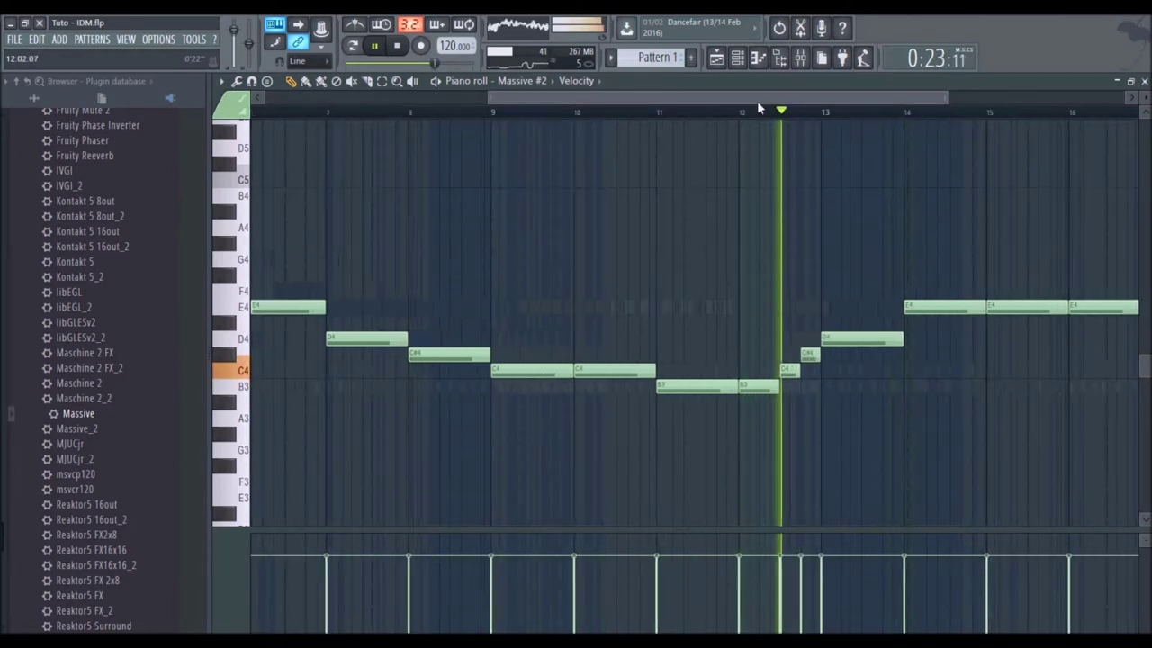
{"action": "right_click", "coordinate": [730, 353]}
{"action": "right_click", "coordinate": [712, 370]}
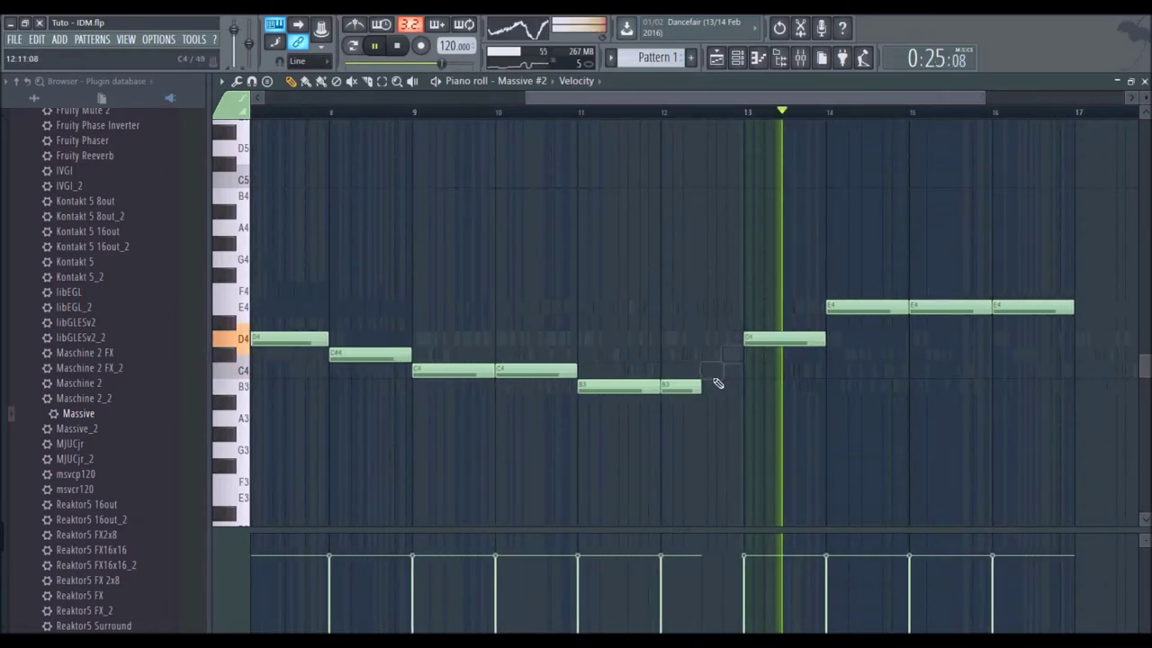
{"action": "left_click_drag", "start_coordinate": [714, 391], "coordinate": [741, 392]}
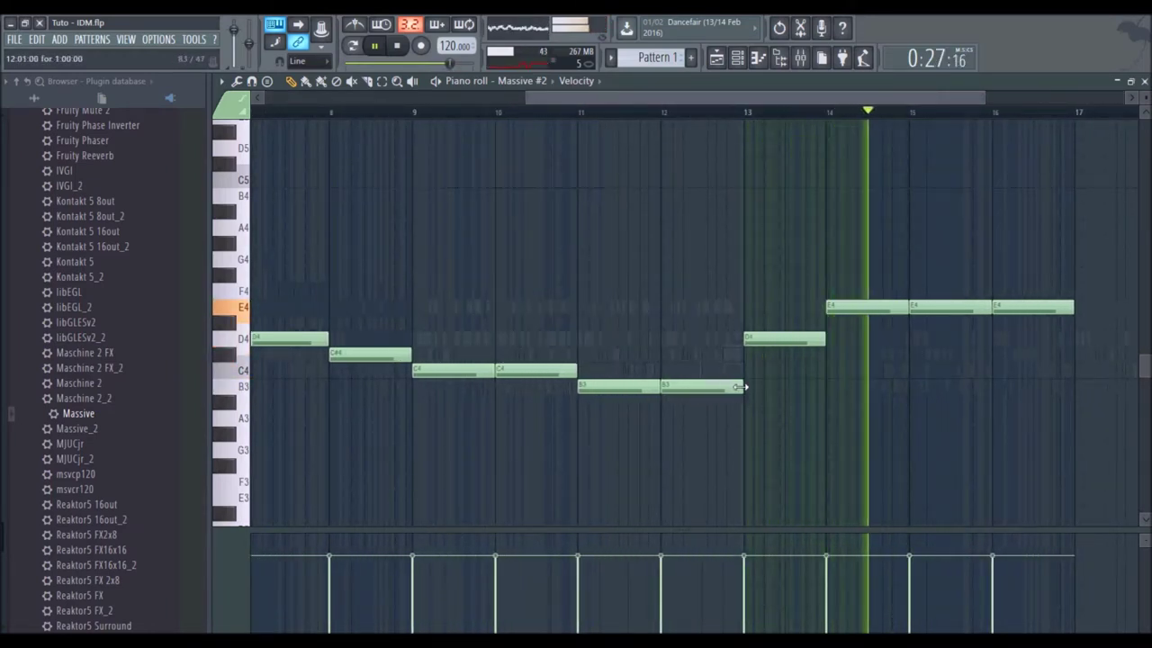
Step: Merge the three closing E4 notes into one spanning bars 14 to 16, and the E4 pair in bars 5 and 6 into one
{"action": "scroll", "coordinate": [797, 107], "scroll_direction": "down", "scroll_amount": 4}
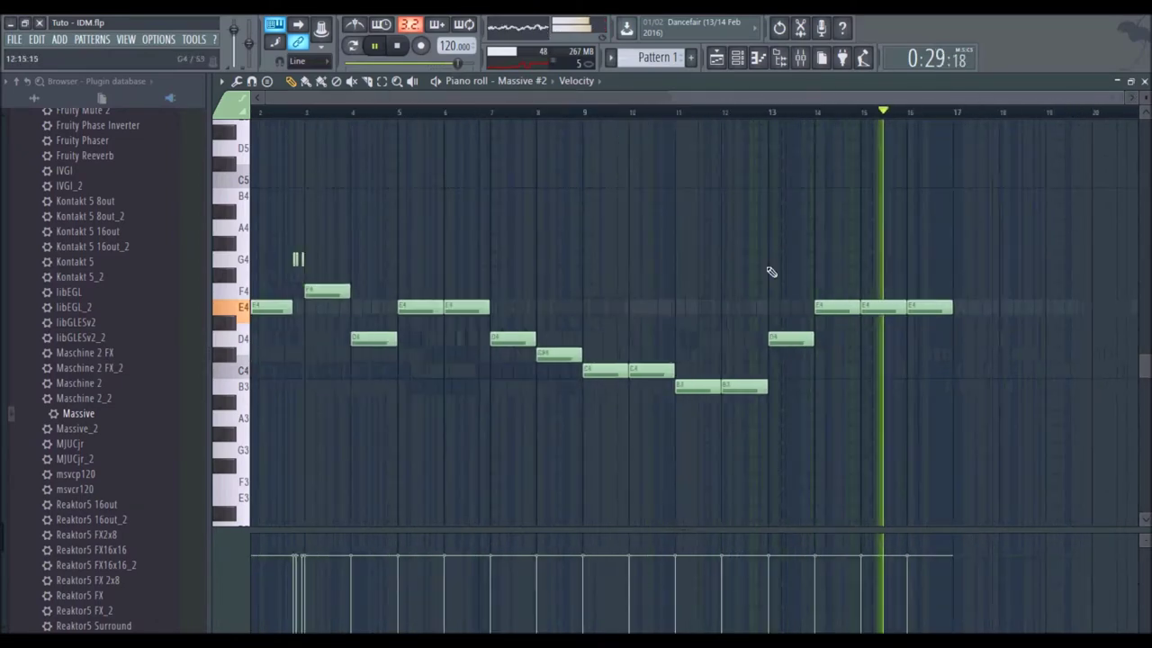
{"action": "right_click", "coordinate": [911, 310]}
{"action": "right_click", "coordinate": [937, 307]}
{"action": "left_click_drag", "start_coordinate": [937, 306], "coordinate": [959, 307]}
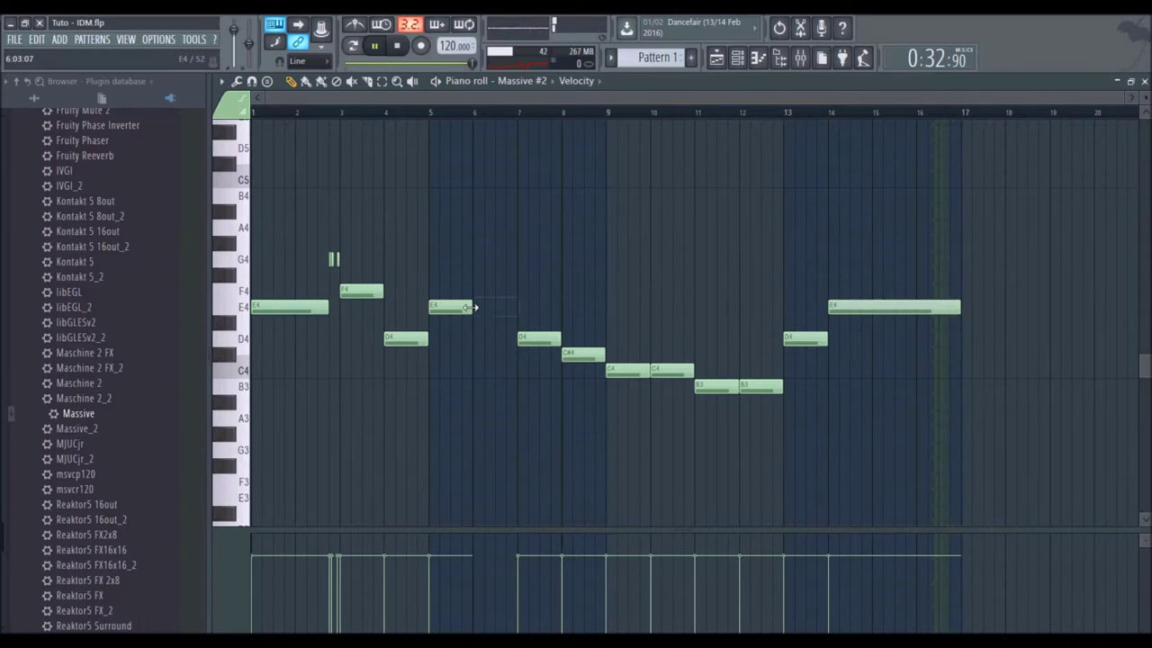
{"action": "left_click_drag", "start_coordinate": [469, 307], "coordinate": [518, 308]}
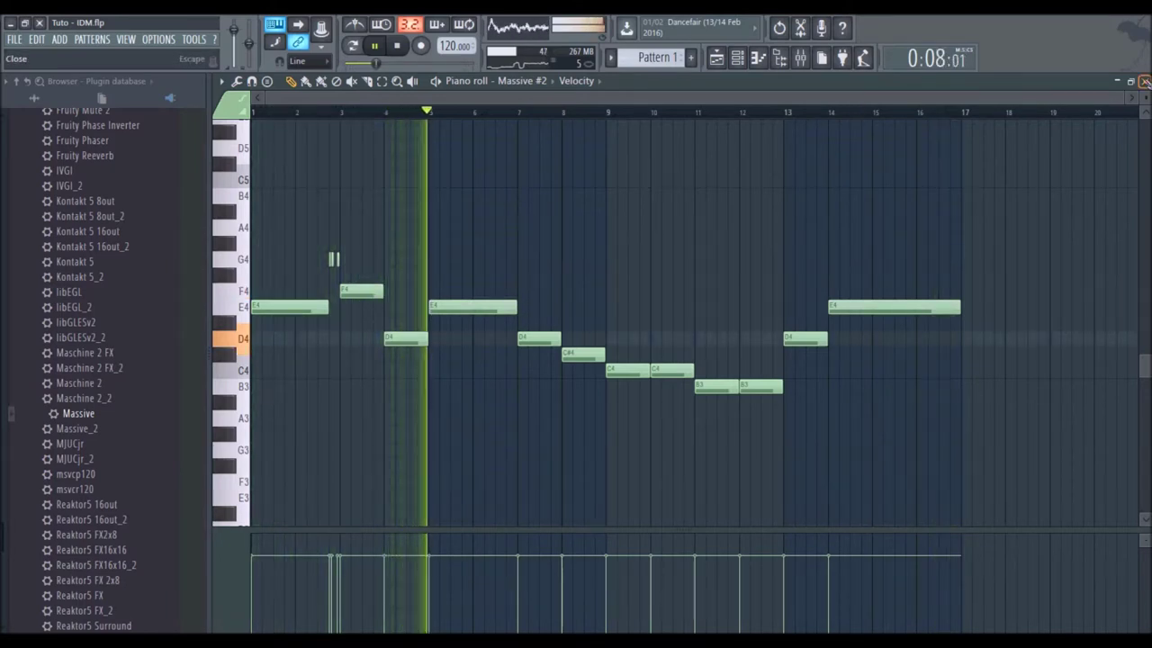
Step: Select all channels in the channel rack and route them to separate mixer tracks starting from Insert 1
{"action": "left_click", "coordinate": [1144, 81]}
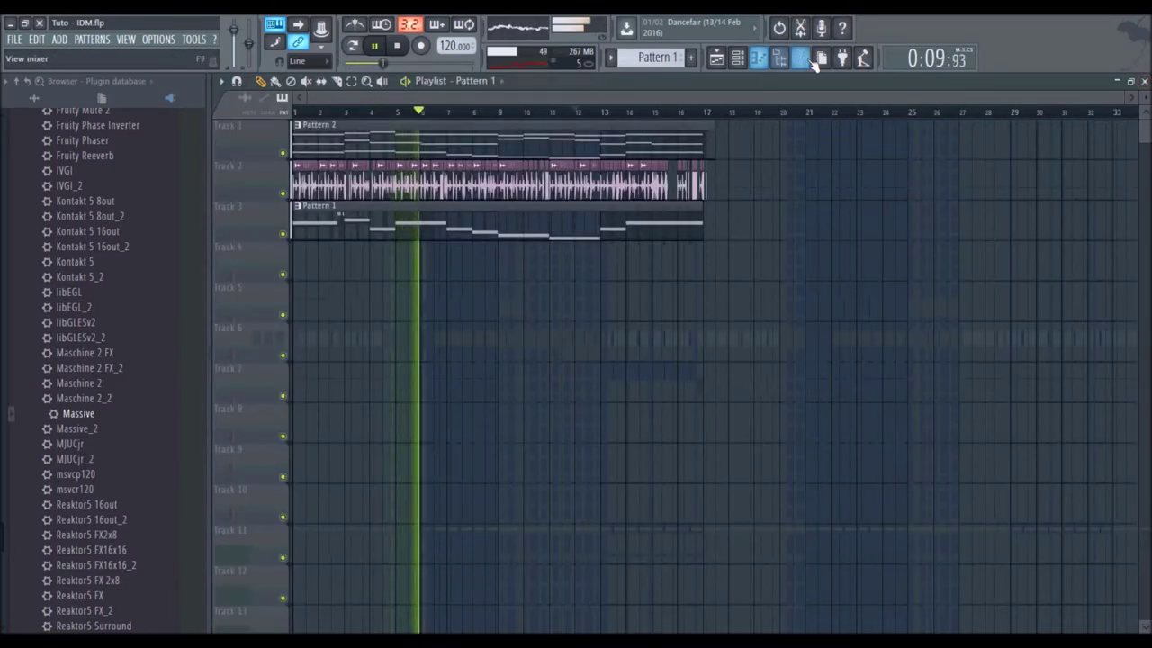
{"action": "left_click", "coordinate": [737, 57]}
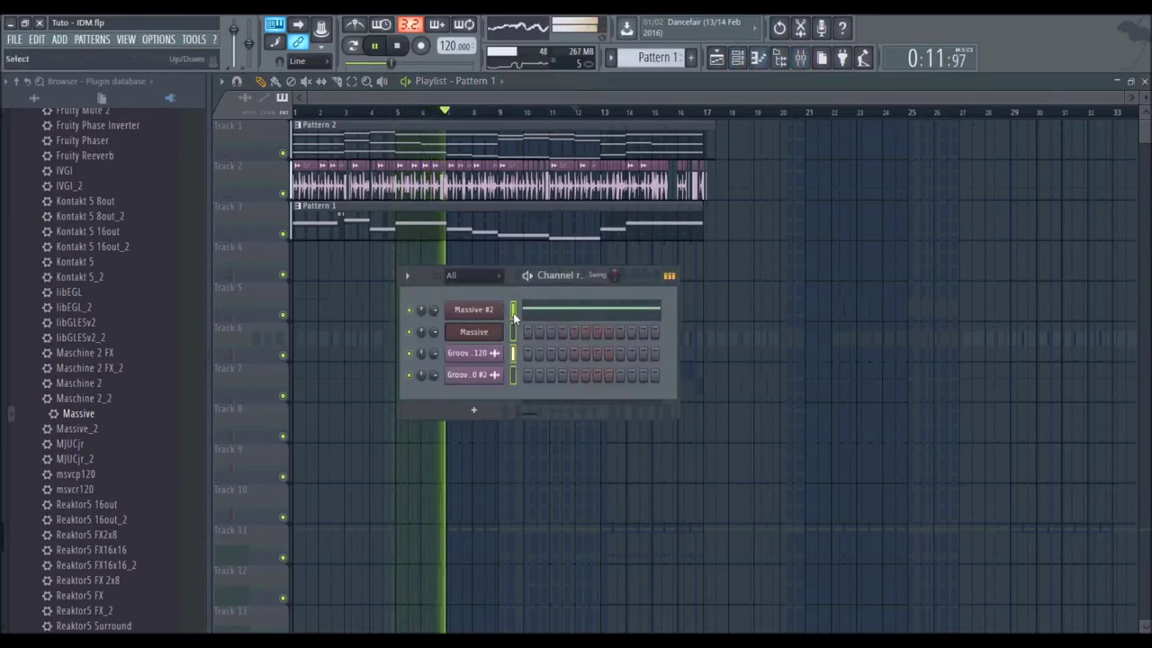
{"action": "left_click", "coordinate": [779, 58]}
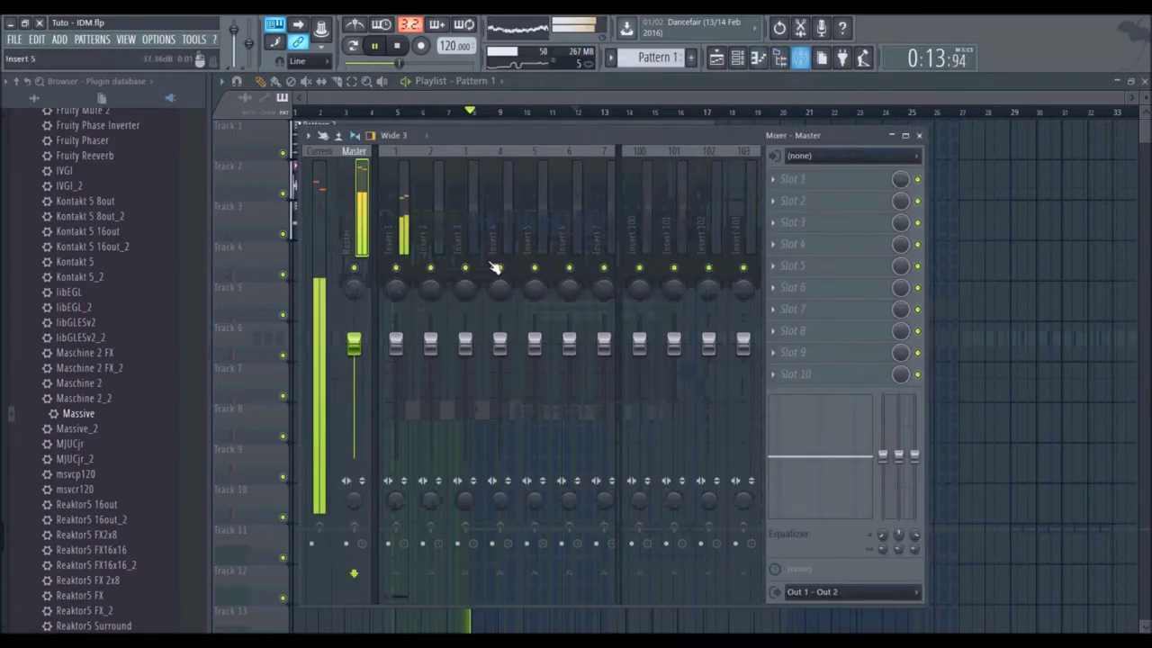
{"action": "right_click", "coordinate": [416, 232]}
{"action": "mouse_move", "coordinate": [489, 232]}
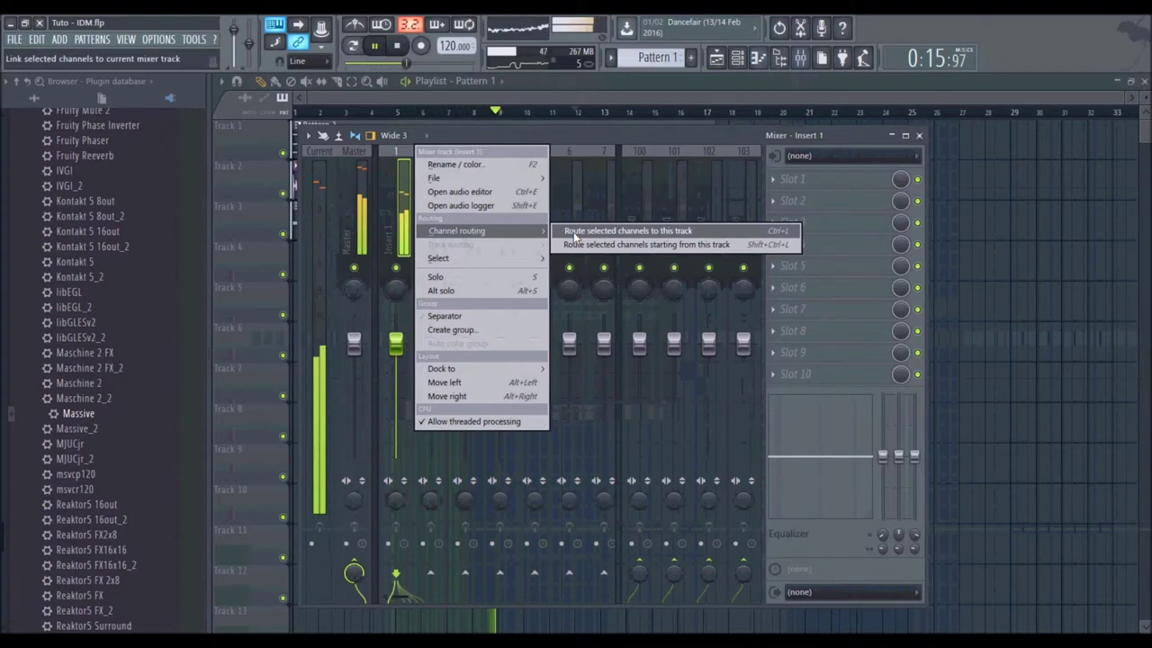
{"action": "left_click", "coordinate": [583, 245]}
{"action": "left_click", "coordinate": [581, 239]}
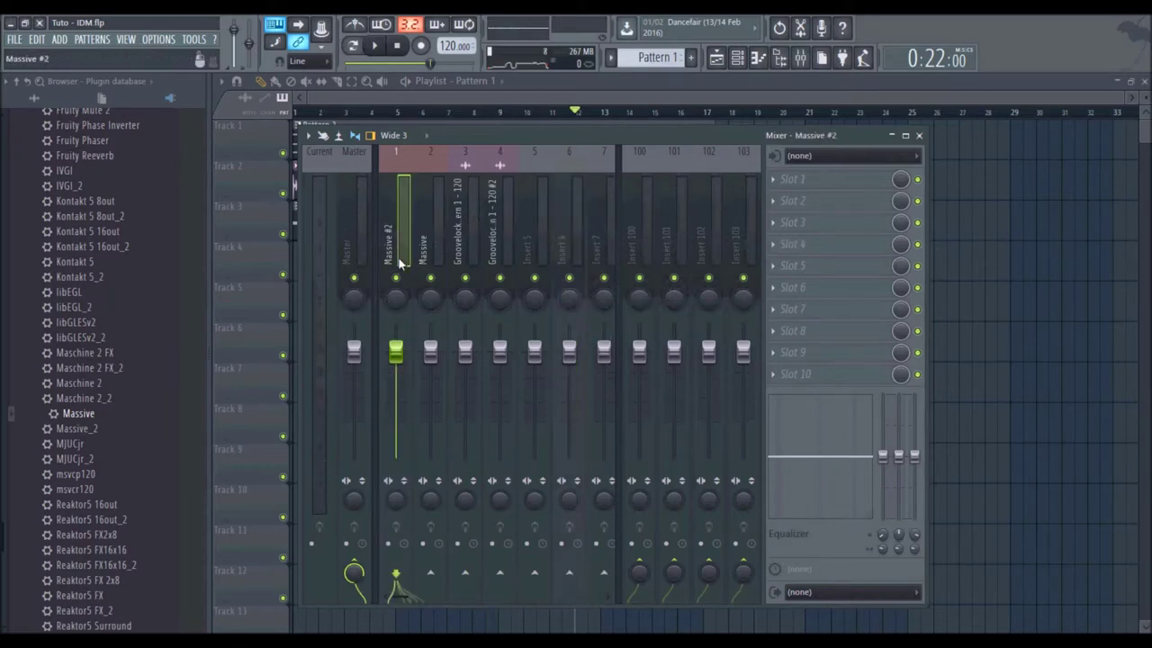
{"action": "left_click", "coordinate": [385, 47]}
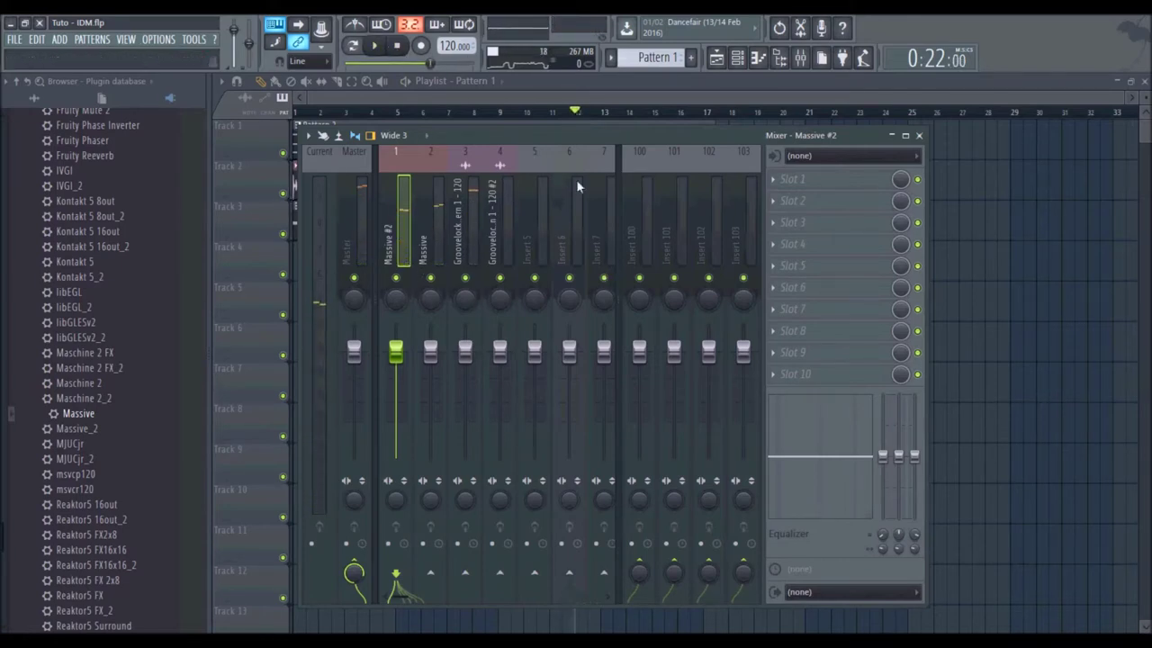
Step: Rename mixer Insert 5 as "Drums Bus"
{"action": "right_click", "coordinate": [491, 234]}
{"action": "left_click", "coordinate": [468, 241]}
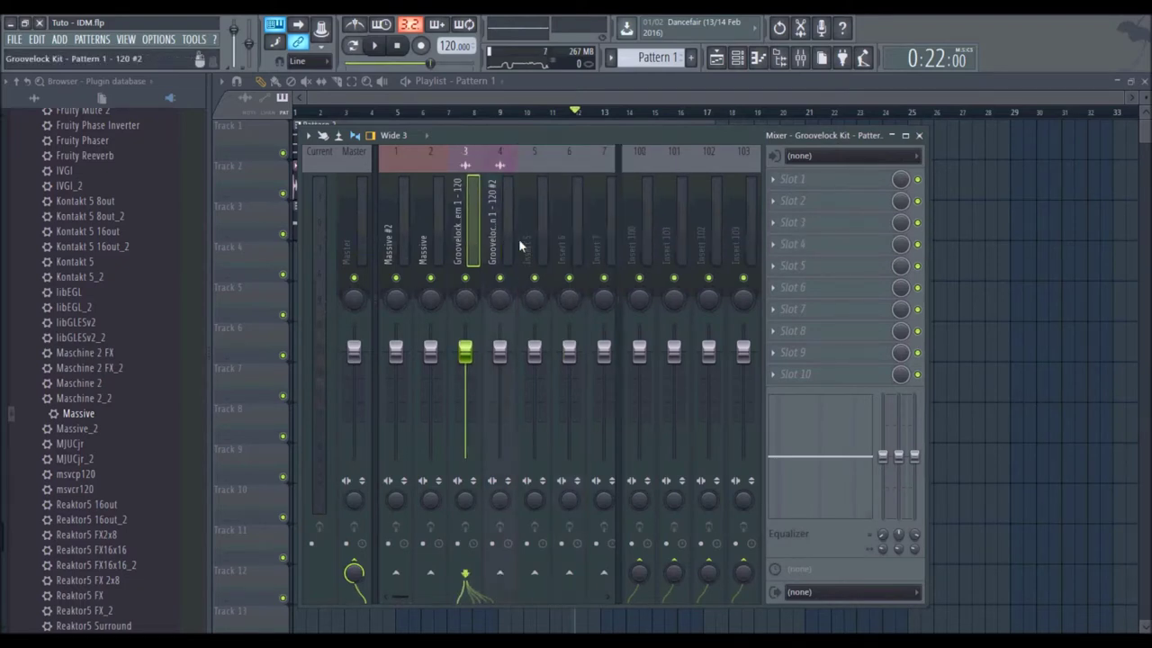
{"action": "right_click", "coordinate": [530, 235]}
{"action": "mouse_move", "coordinate": [594, 230]}
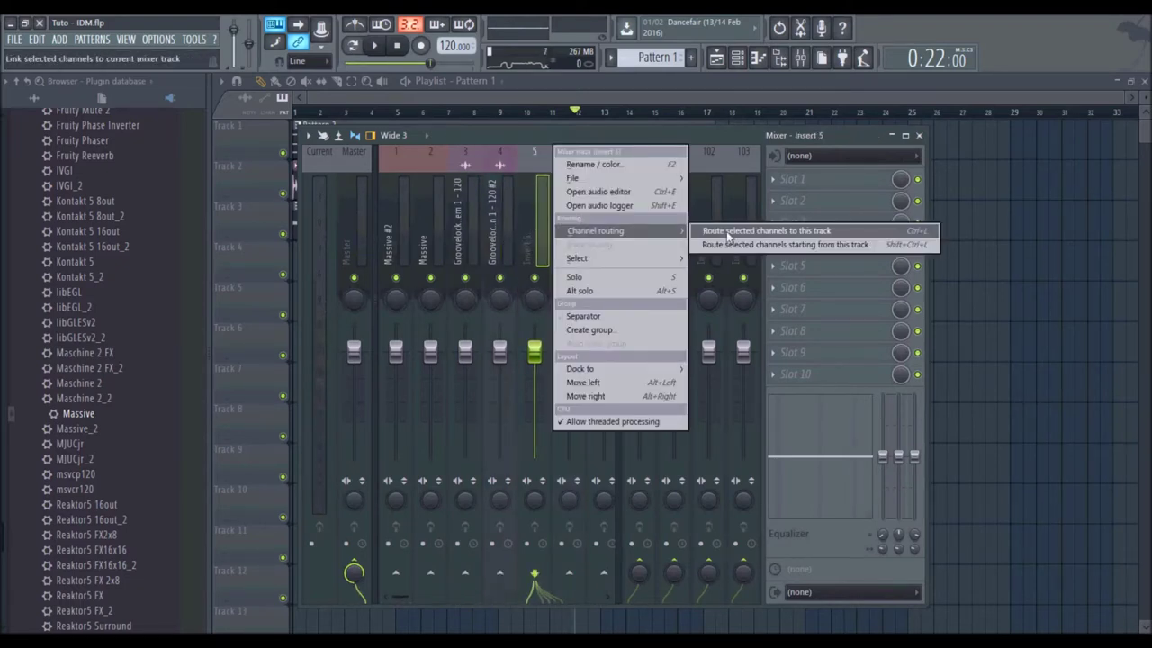
{"action": "left_click", "coordinate": [613, 165]}
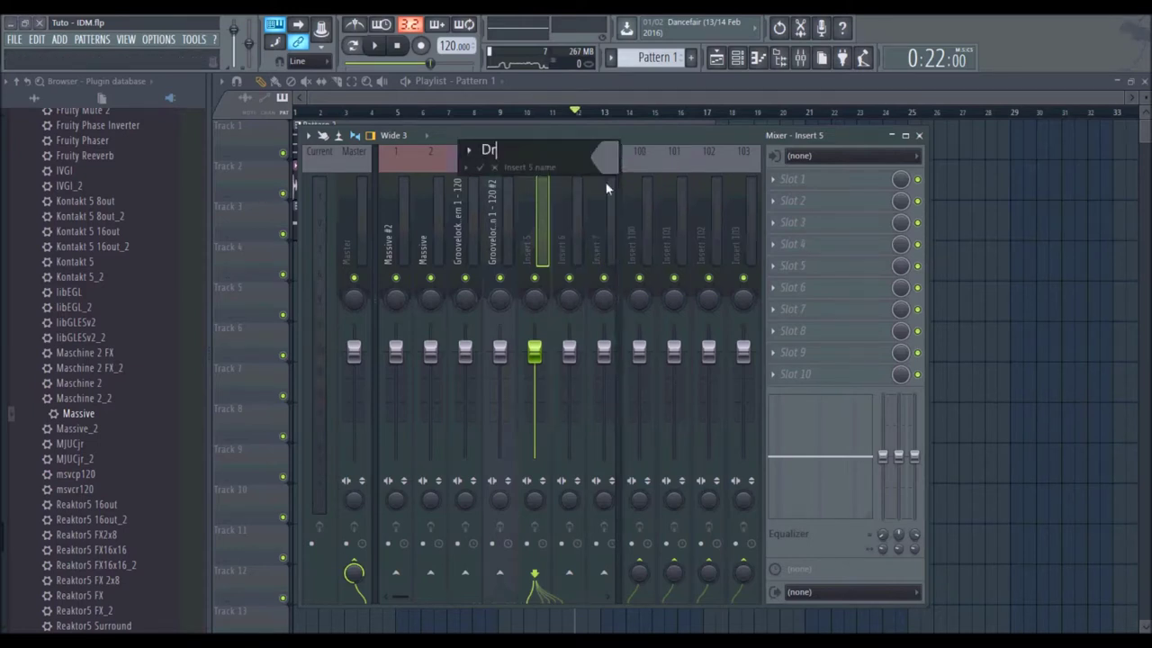
{"action": "type", "text": "Drums Bus"}
{"action": "key", "text": "Return"}
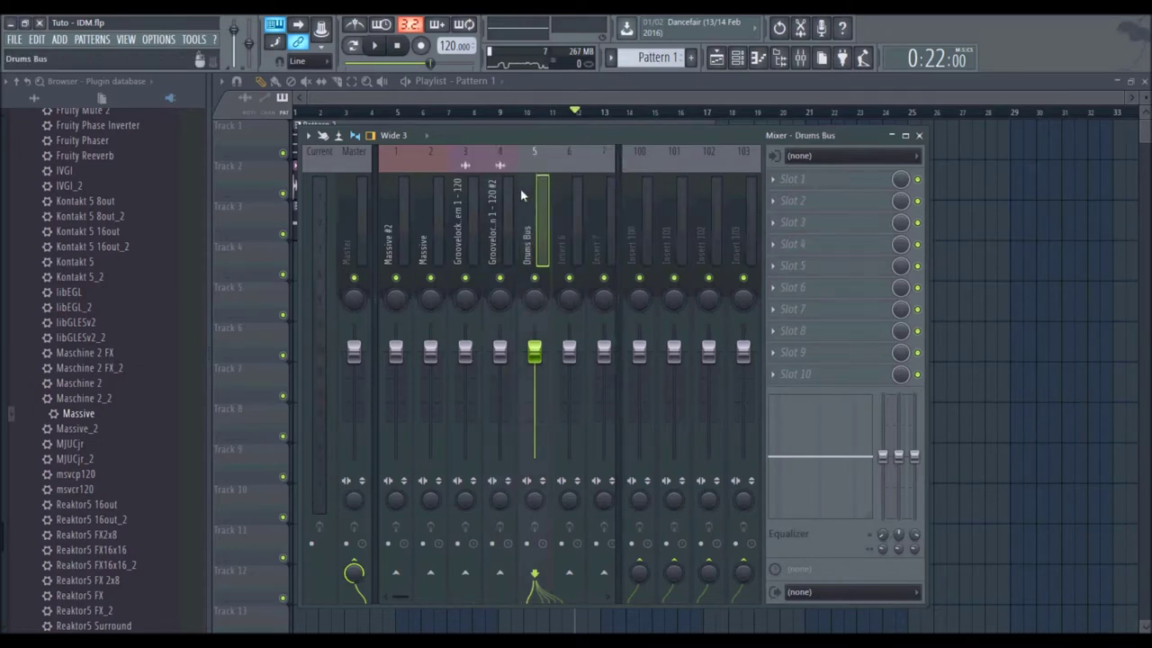
Step: Route both Groovelock Kit mixer tracks exclusively to the Drums Bus
{"action": "right_click", "coordinate": [536, 577]}
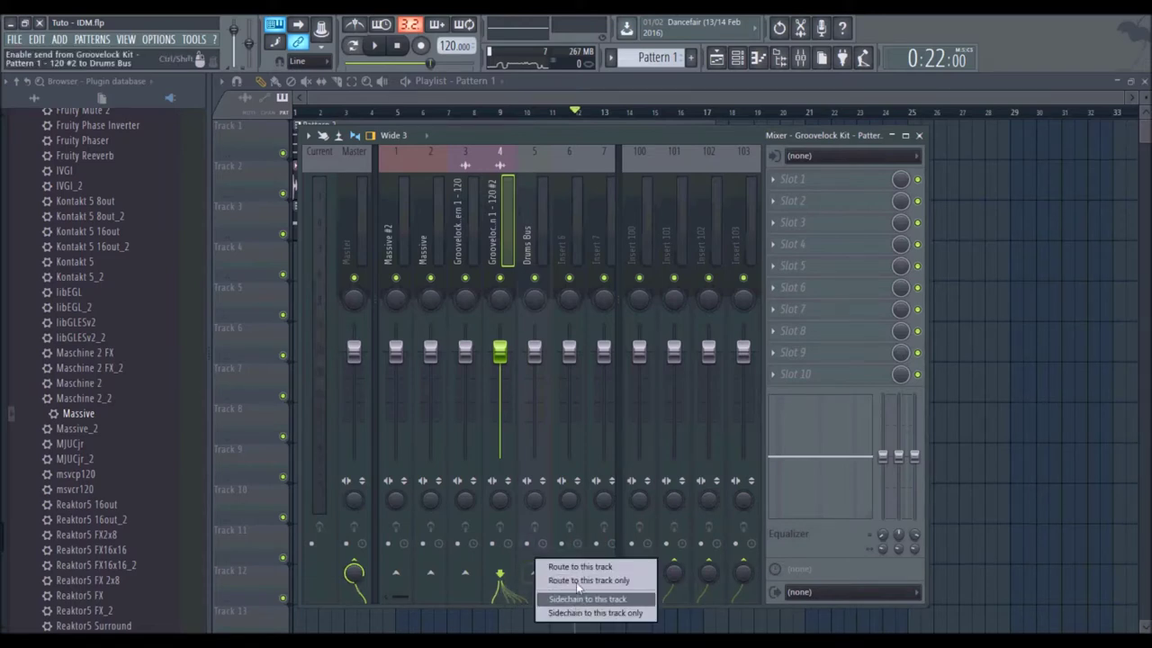
{"action": "left_click", "coordinate": [576, 580]}
{"action": "left_click", "coordinate": [464, 237]}
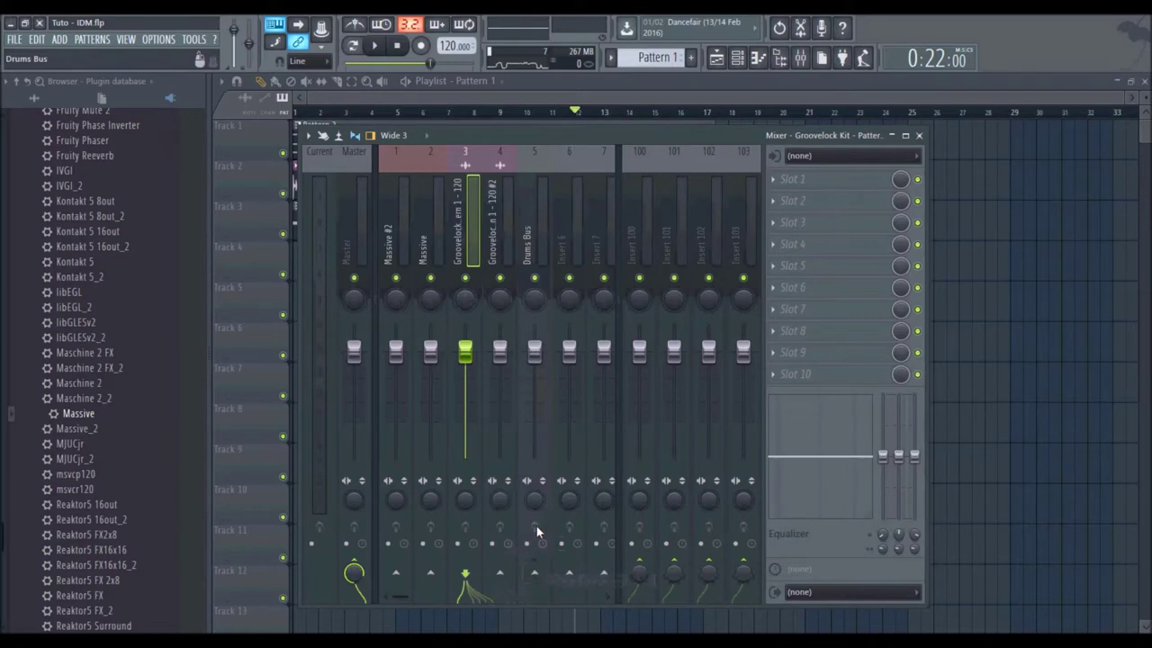
{"action": "right_click", "coordinate": [535, 576]}
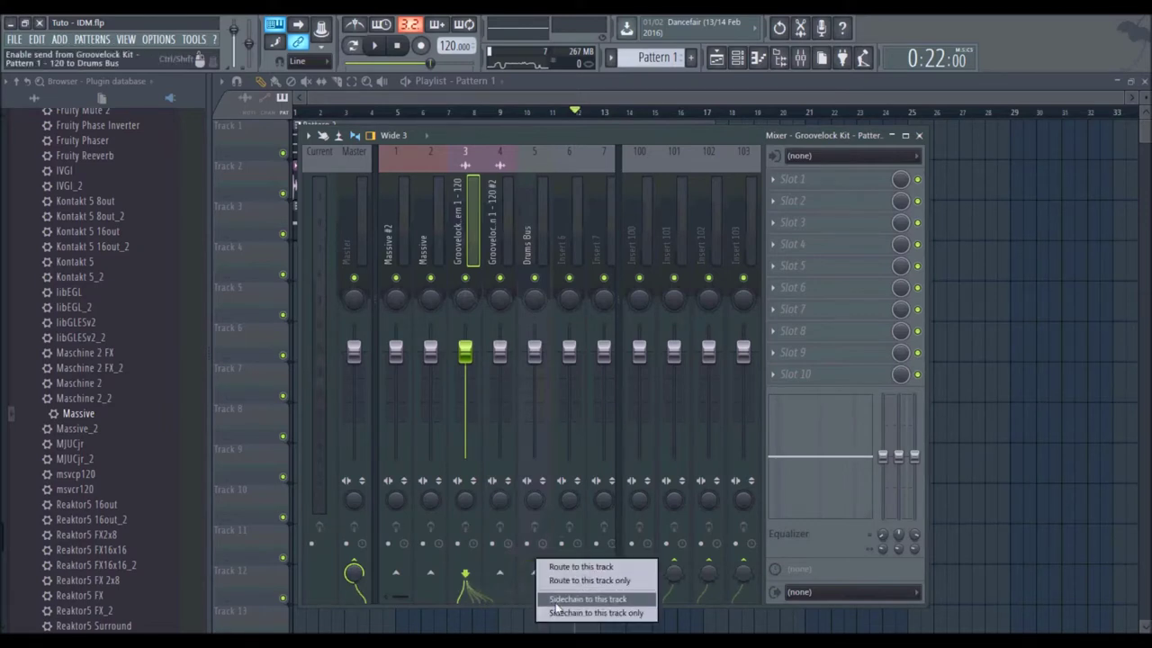
{"action": "left_click", "coordinate": [566, 581]}
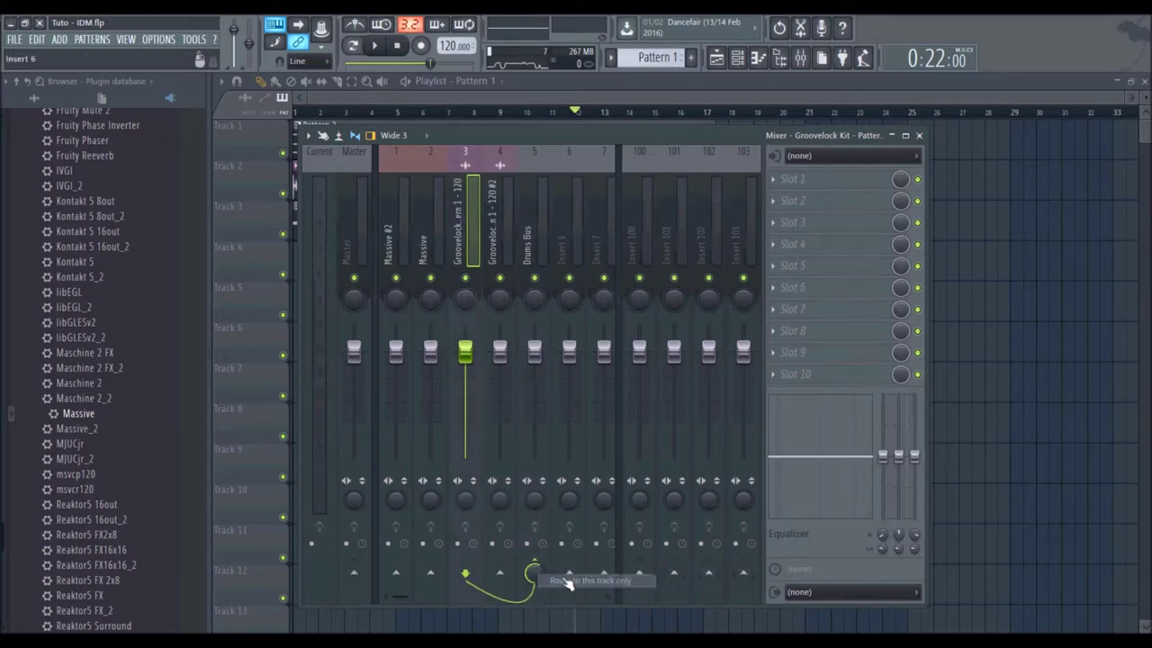
Step: Toggle solo on the Drums Bus to check which mixer tracks feed into it
{"action": "left_click", "coordinate": [527, 241]}
{"action": "right_click", "coordinate": [536, 278]}
{"action": "right_click", "coordinate": [535, 278]}
{"action": "right_click", "coordinate": [536, 279]}
{"action": "right_click", "coordinate": [536, 279]}
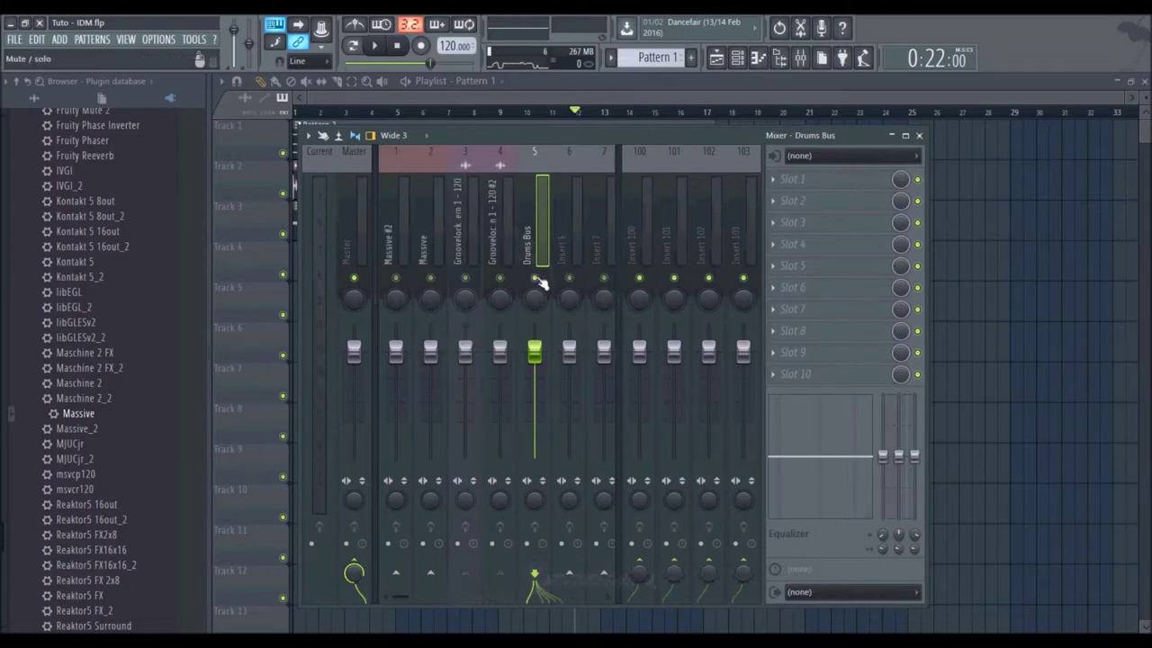
{"action": "left_click", "coordinate": [538, 248]}
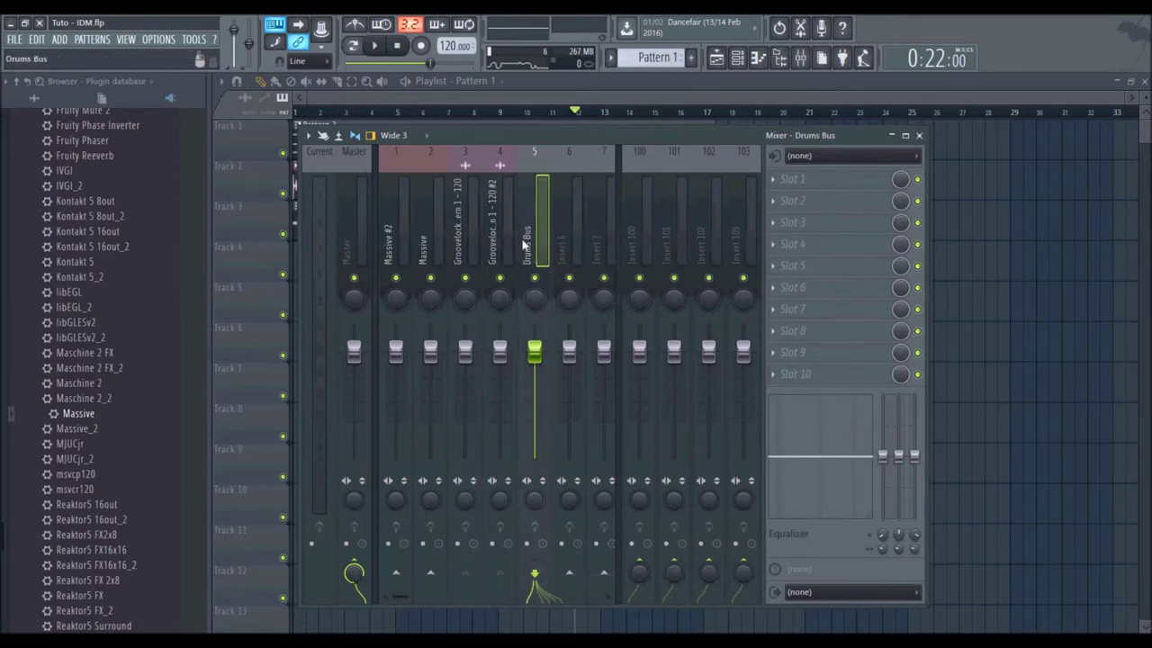
Step: Mute the Drums Bus and start playback of the song
{"action": "right_click", "coordinate": [535, 277]}
{"action": "right_click", "coordinate": [536, 278]}
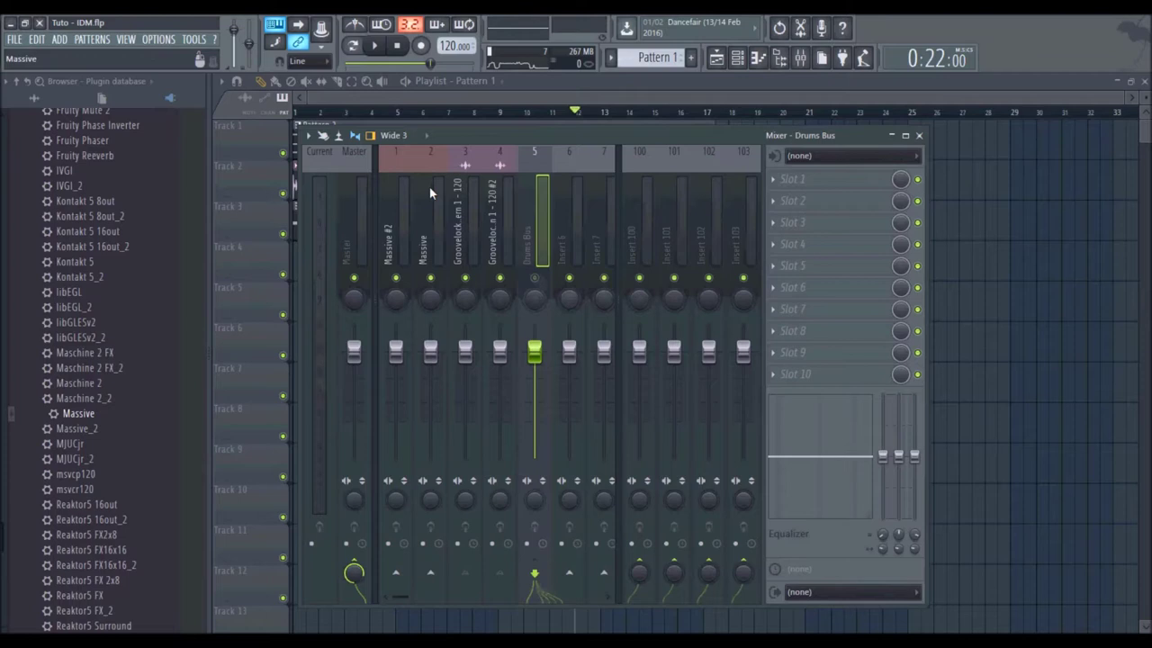
{"action": "left_click", "coordinate": [378, 47]}
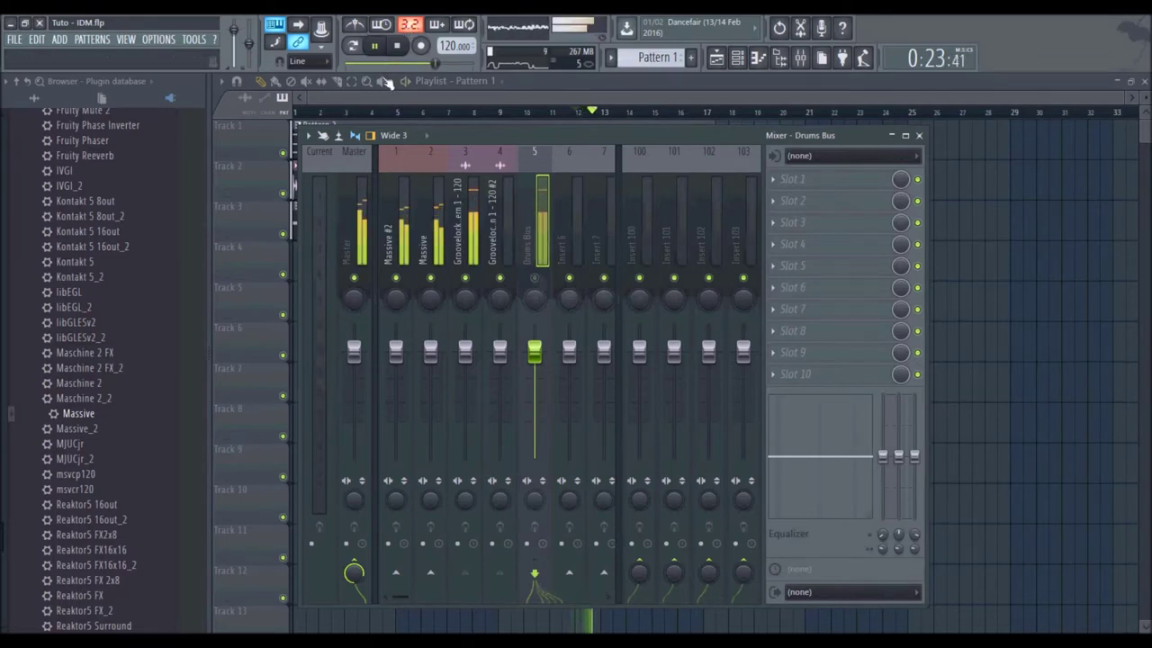
Step: Load Gross Beat into effect slot 4 of the Massive #2 mixer track and stop playback
{"action": "left_click", "coordinate": [393, 248]}
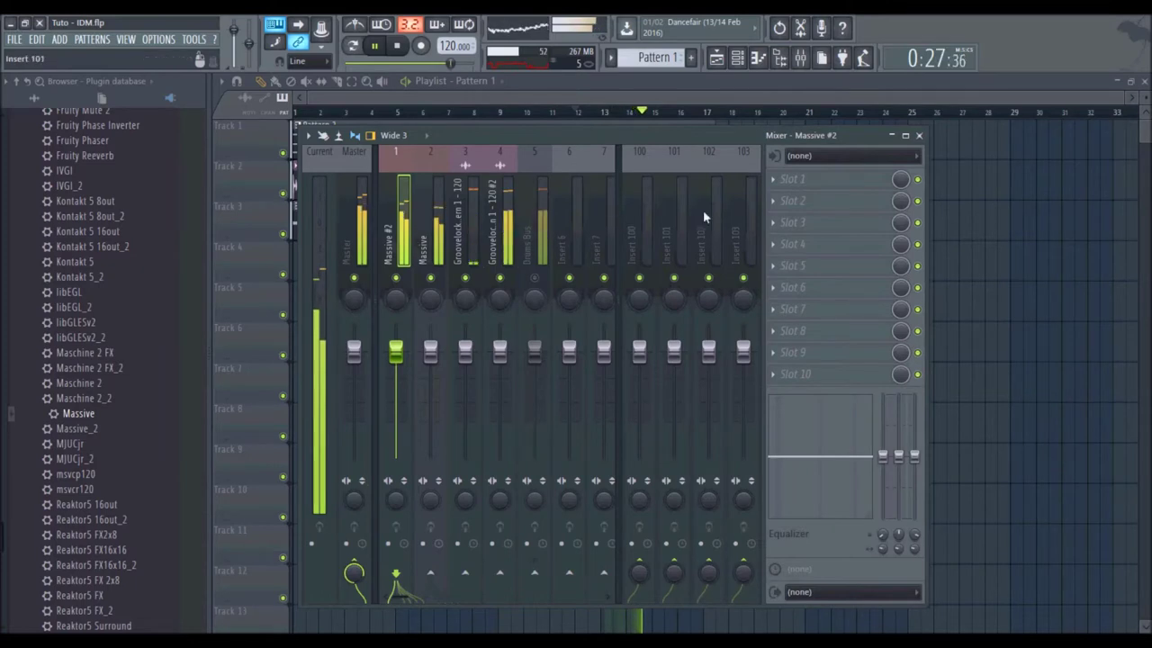
{"action": "left_click", "coordinate": [801, 201]}
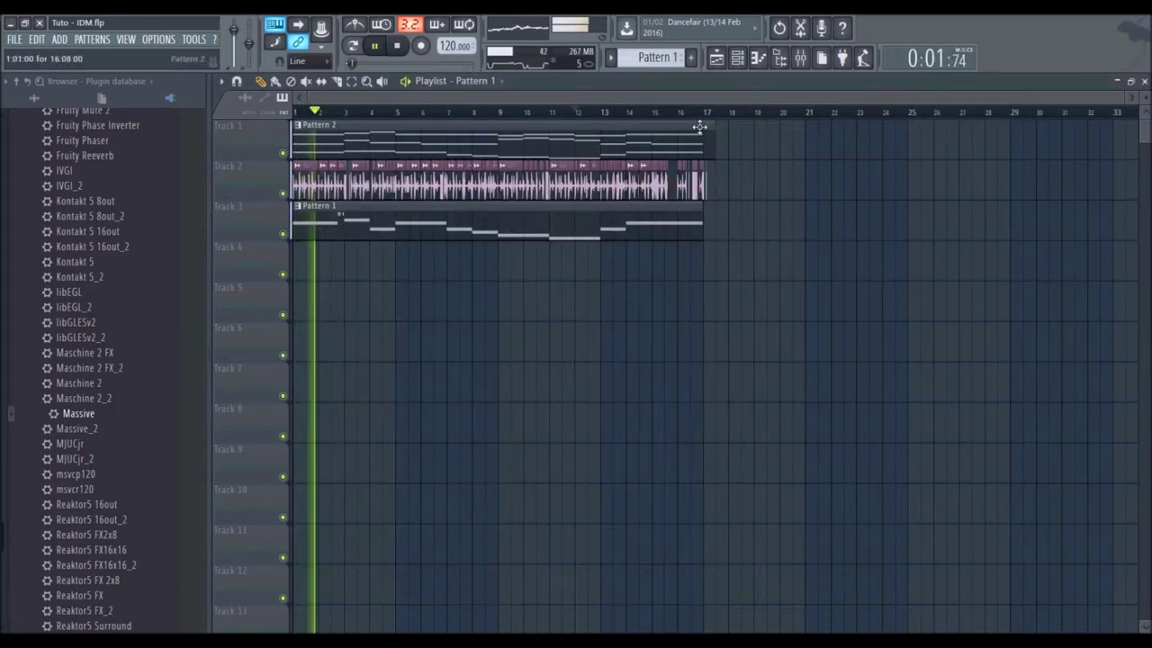
{"action": "left_click", "coordinate": [799, 58]}
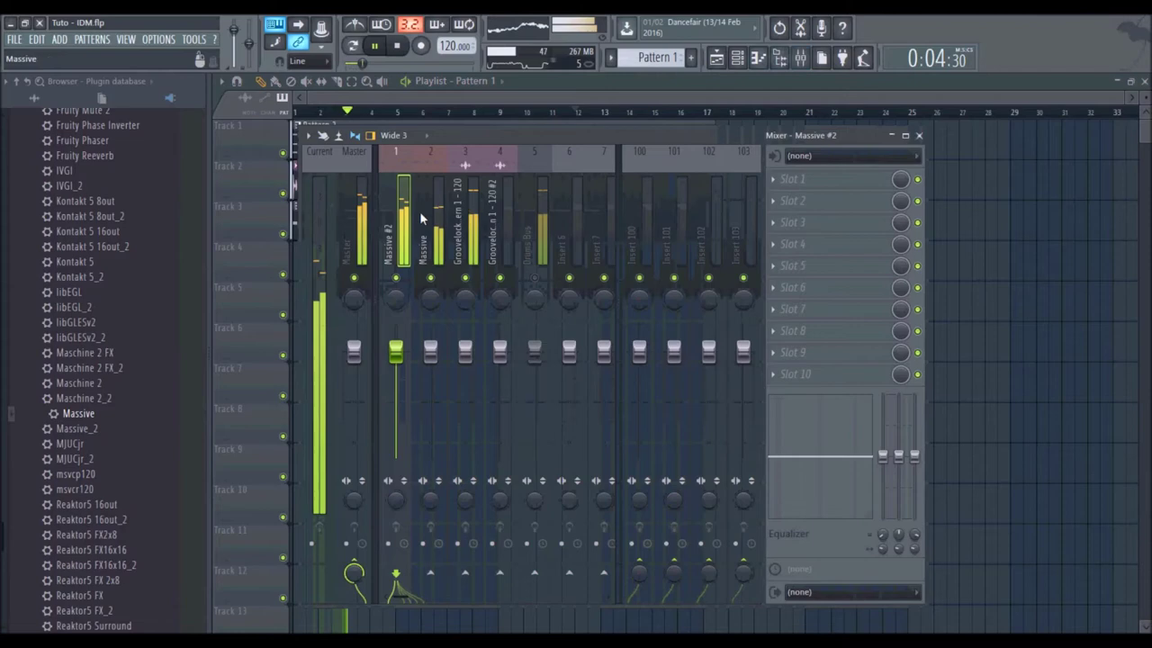
{"action": "left_click", "coordinate": [799, 243]}
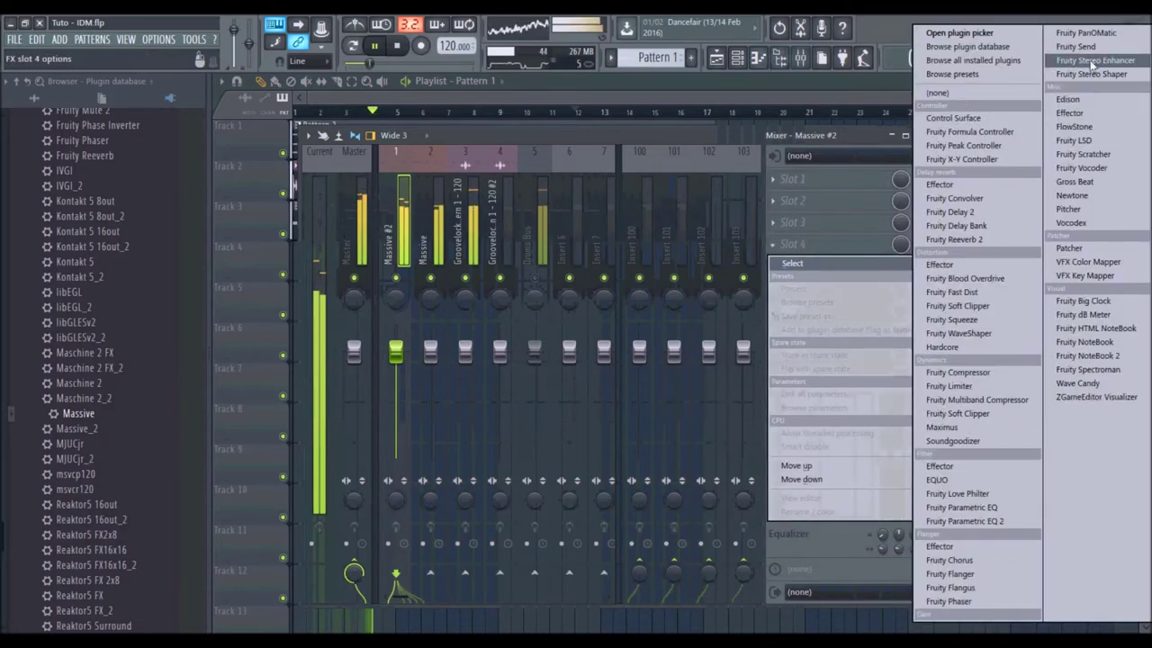
{"action": "left_click", "coordinate": [1075, 181]}
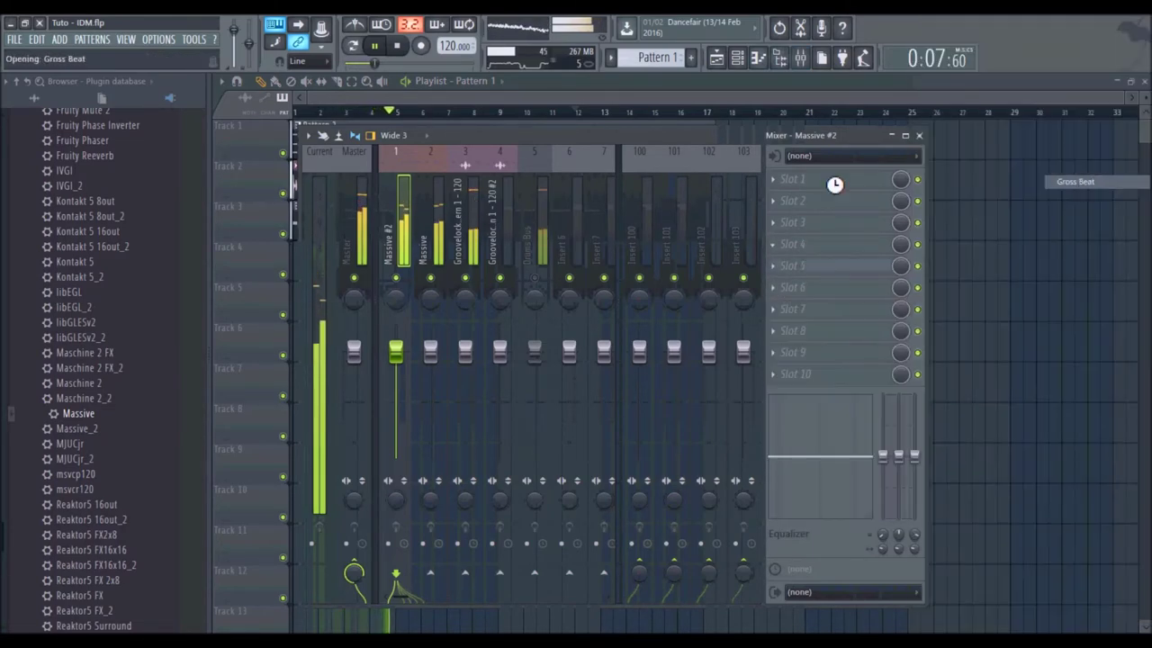
{"action": "left_click", "coordinate": [397, 46]}
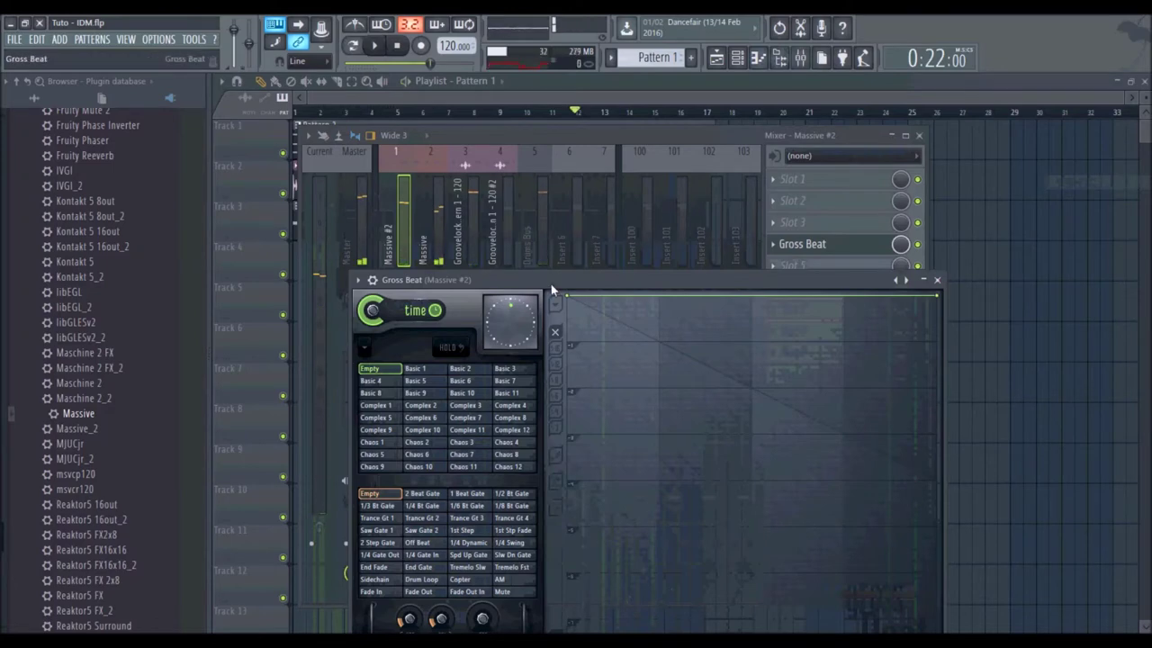
Step: Choose the End Gate volume preset and the Chaos 7 time preset in Gross Beat, and close the plugin window
{"action": "left_click_drag", "start_coordinate": [551, 285], "coordinate": [512, 111]}
{"action": "left_click", "coordinate": [404, 370]}
{"action": "left_click", "coordinate": [419, 384]}
{"action": "left_click", "coordinate": [421, 406]}
{"action": "left_click", "coordinate": [400, 406]}
{"action": "left_click", "coordinate": [394, 398]}
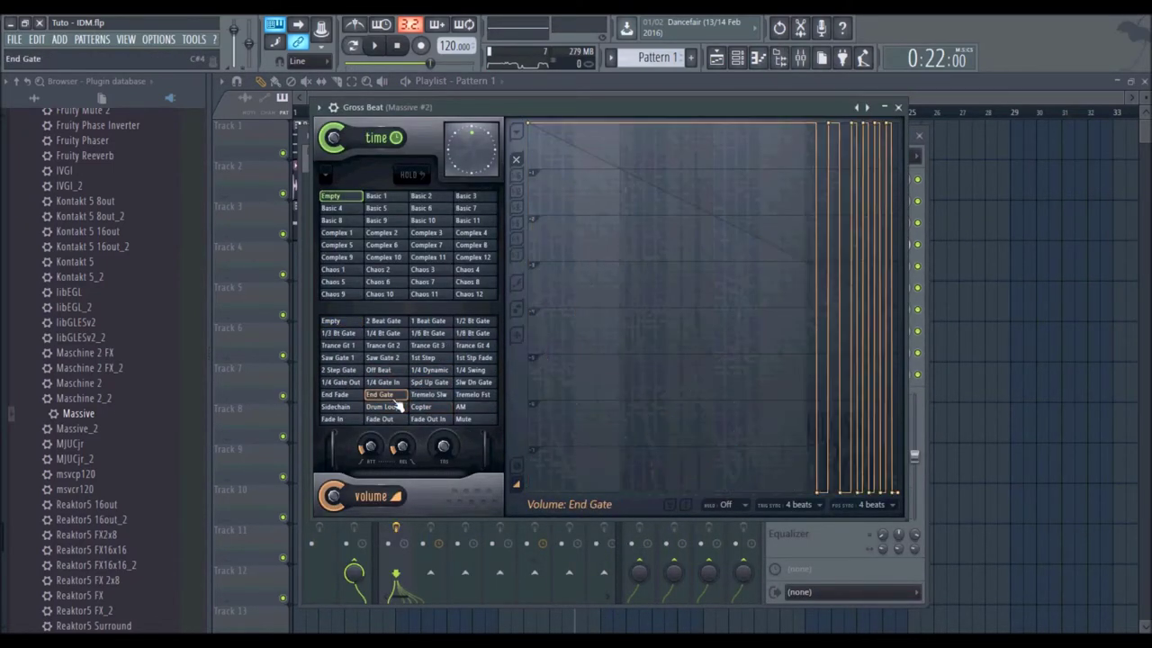
{"action": "left_click", "coordinate": [416, 273]}
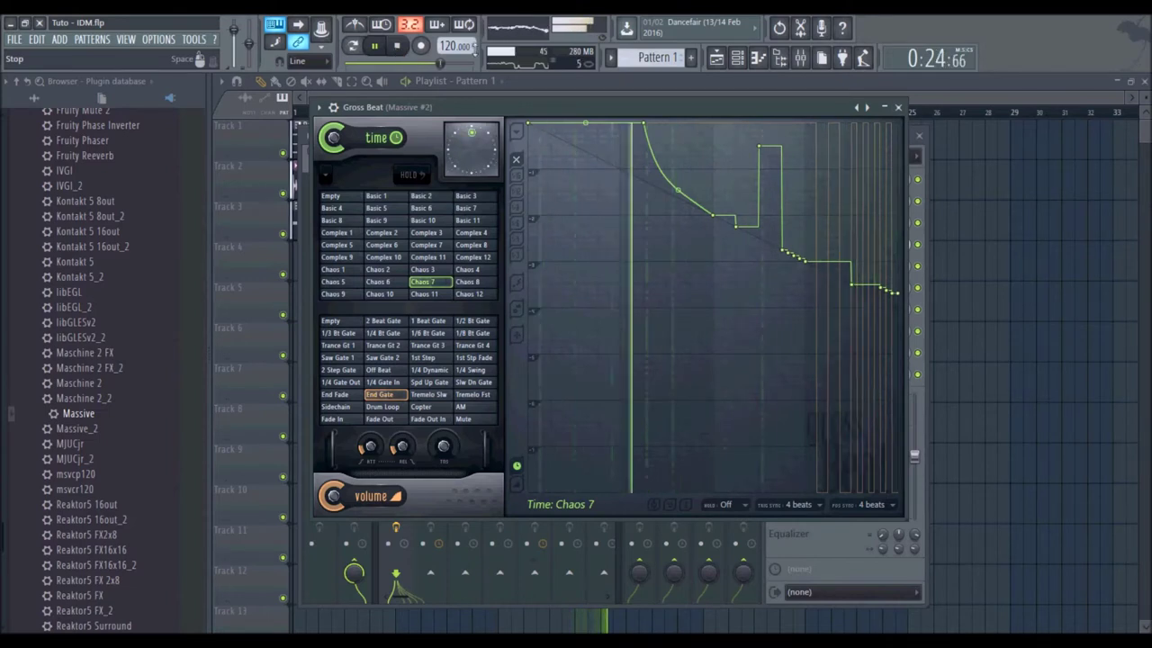
{"action": "left_click", "coordinate": [900, 107]}
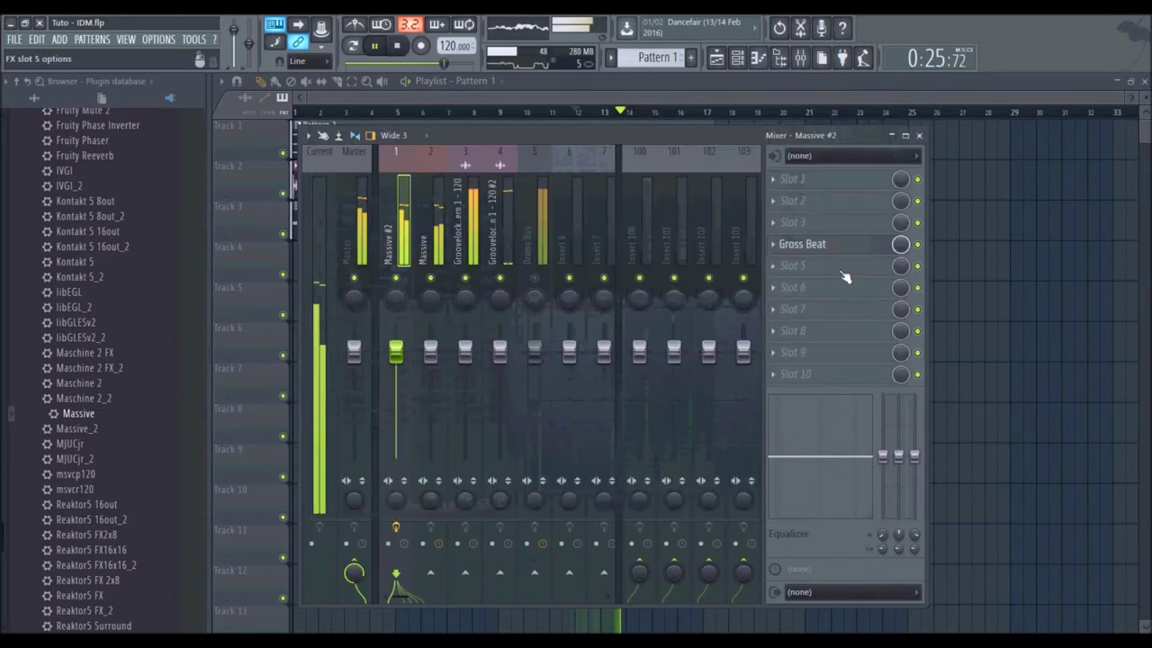
Step: Create an automation clip for Gross Beat's mix level and lower its start and end points to 0%
{"action": "right_click", "coordinate": [901, 245]}
{"action": "left_click", "coordinate": [935, 341]}
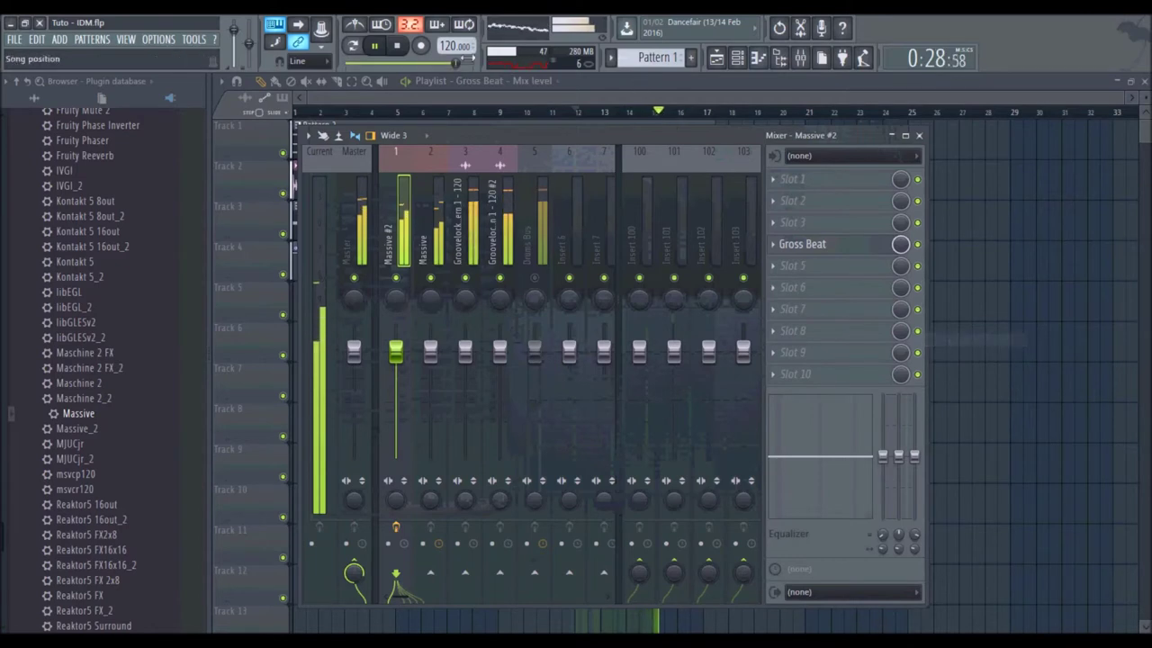
{"action": "left_click", "coordinate": [407, 45]}
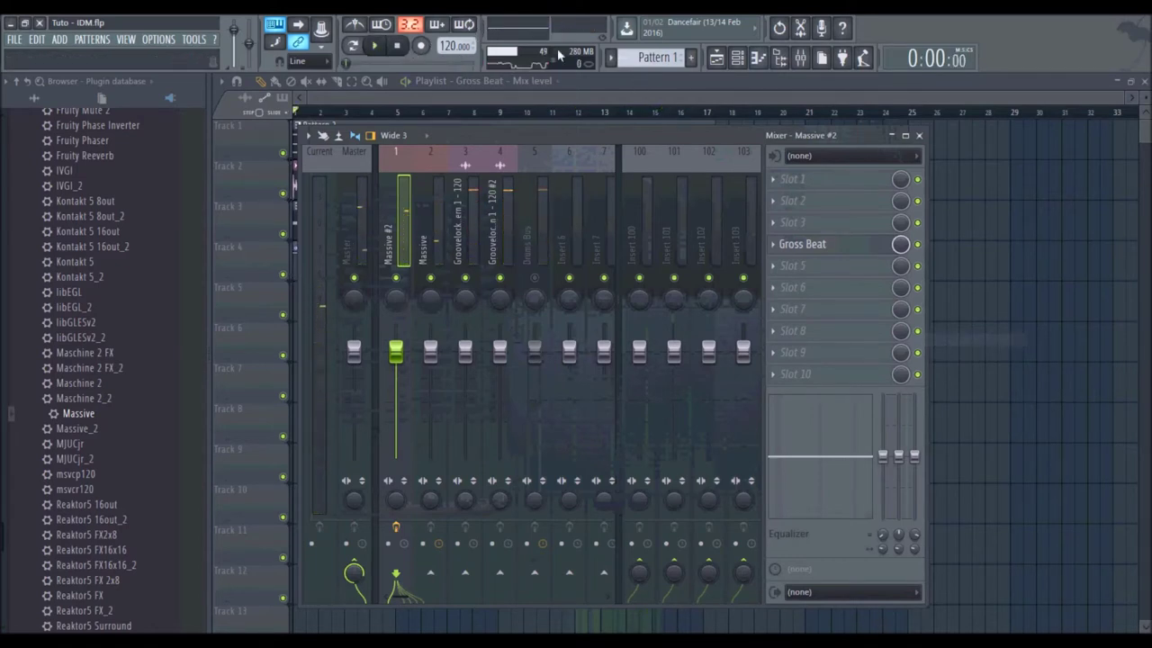
{"action": "left_click", "coordinate": [919, 136]}
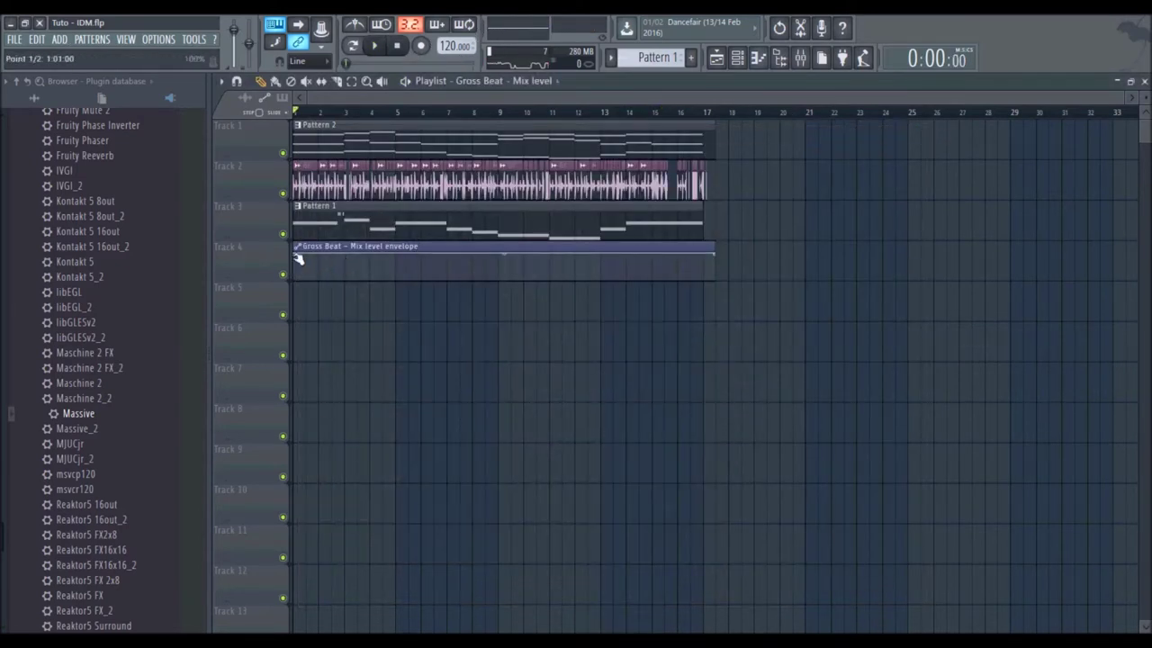
{"action": "left_click_drag", "start_coordinate": [294, 256], "coordinate": [321, 294]}
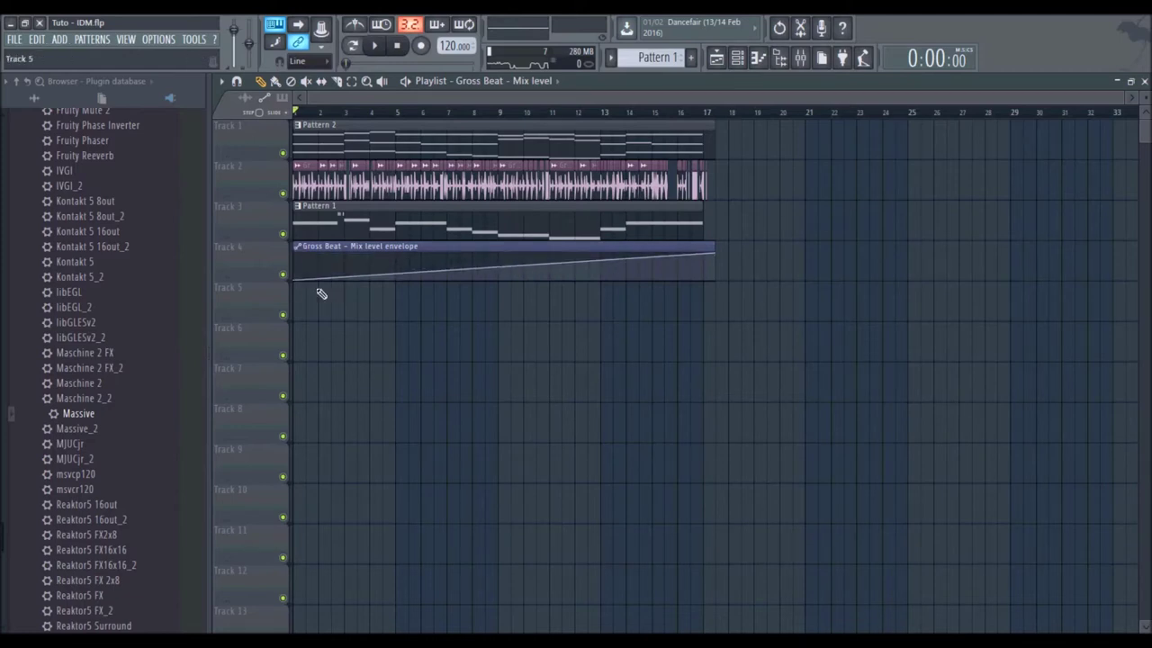
{"action": "left_click_drag", "start_coordinate": [719, 254], "coordinate": [722, 294]}
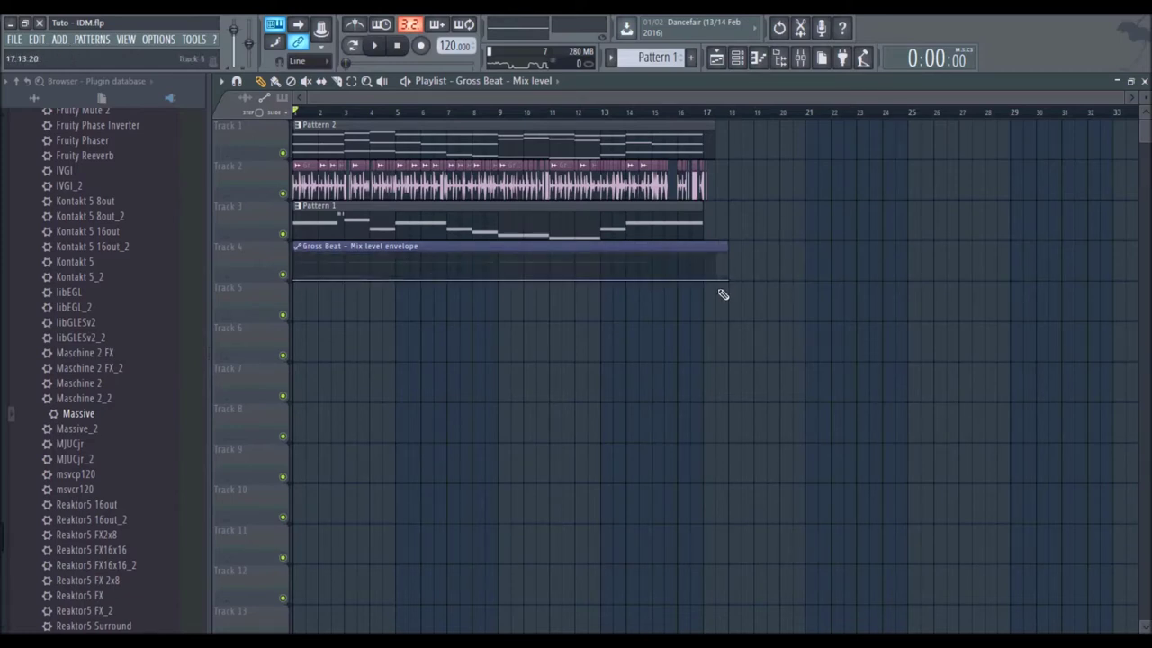
Step: Add a square pulse to the Gross Beat mix level envelope, at full level for the last quarter of bar 6 and 0% from bar 7
{"action": "scroll", "coordinate": [479, 107], "scroll_direction": "up", "scroll_amount": 5}
{"action": "left_click", "coordinate": [474, 112]}
{"action": "left_click_drag", "start_coordinate": [472, 108], "coordinate": [315, 117]}
{"action": "left_click_drag", "start_coordinate": [472, 97], "coordinate": [409, 110]}
{"action": "right_click", "coordinate": [636, 277]}
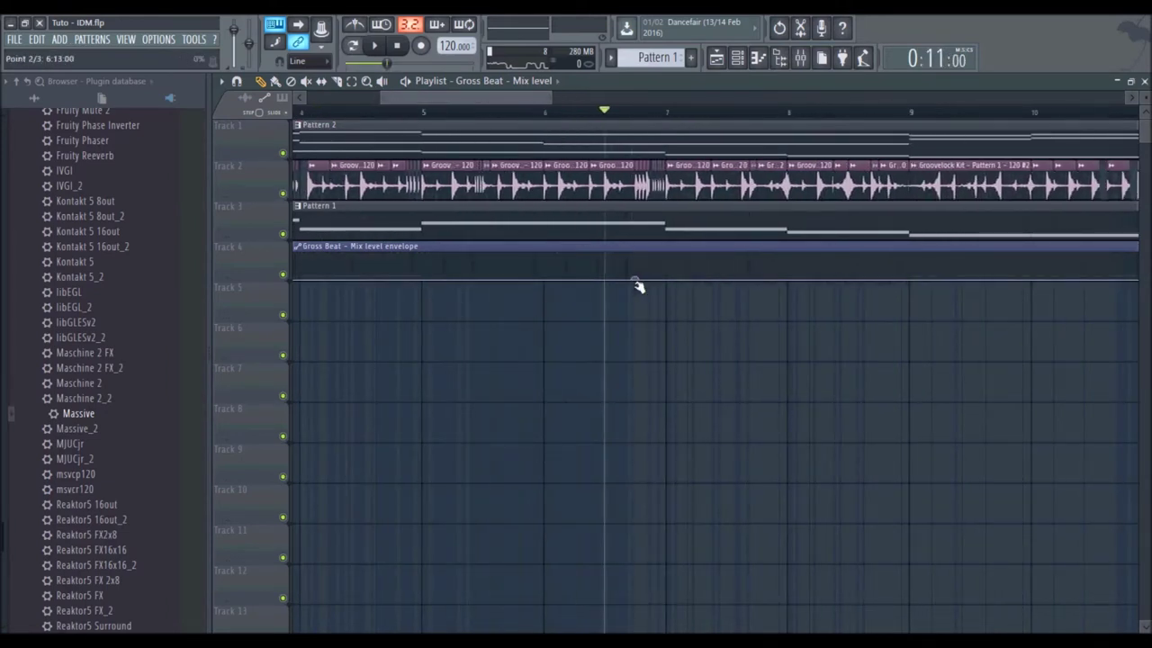
{"action": "right_click", "coordinate": [660, 266]}
{"action": "right_click", "coordinate": [665, 265]}
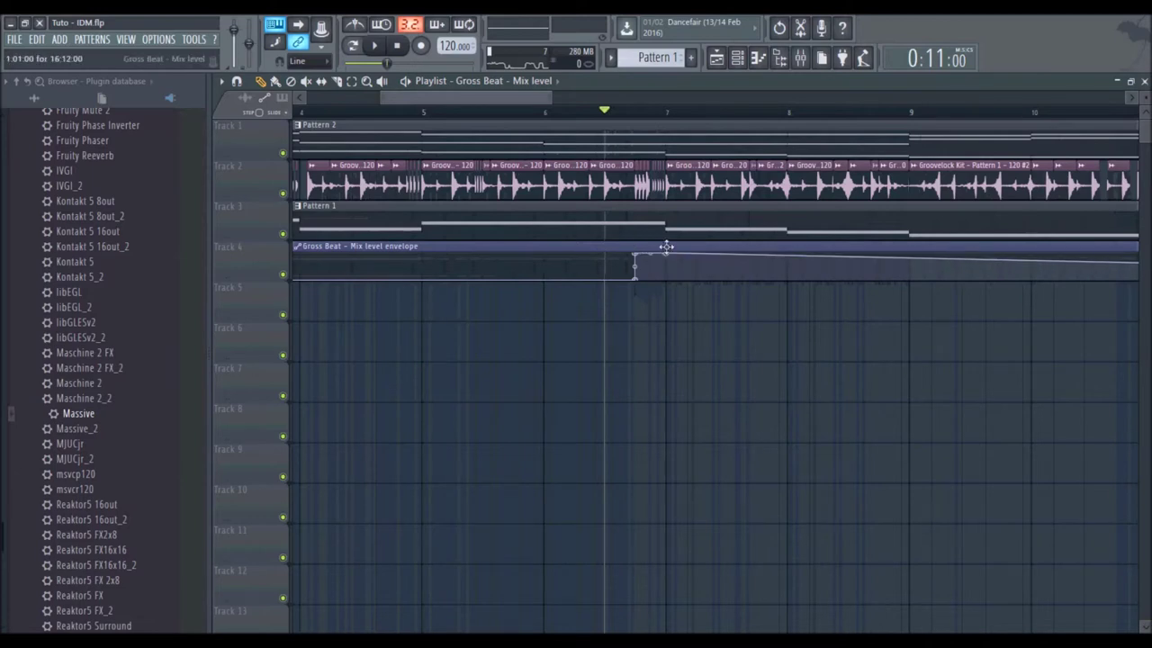
{"action": "right_click", "coordinate": [698, 264]}
{"action": "left_click_drag", "start_coordinate": [699, 262], "coordinate": [676, 294]}
Step: Play the arrangement from bar 6 to audition the Gross Beat effect, and stop playback
{"action": "left_click", "coordinate": [545, 114]}
{"action": "left_click", "coordinate": [374, 49]}
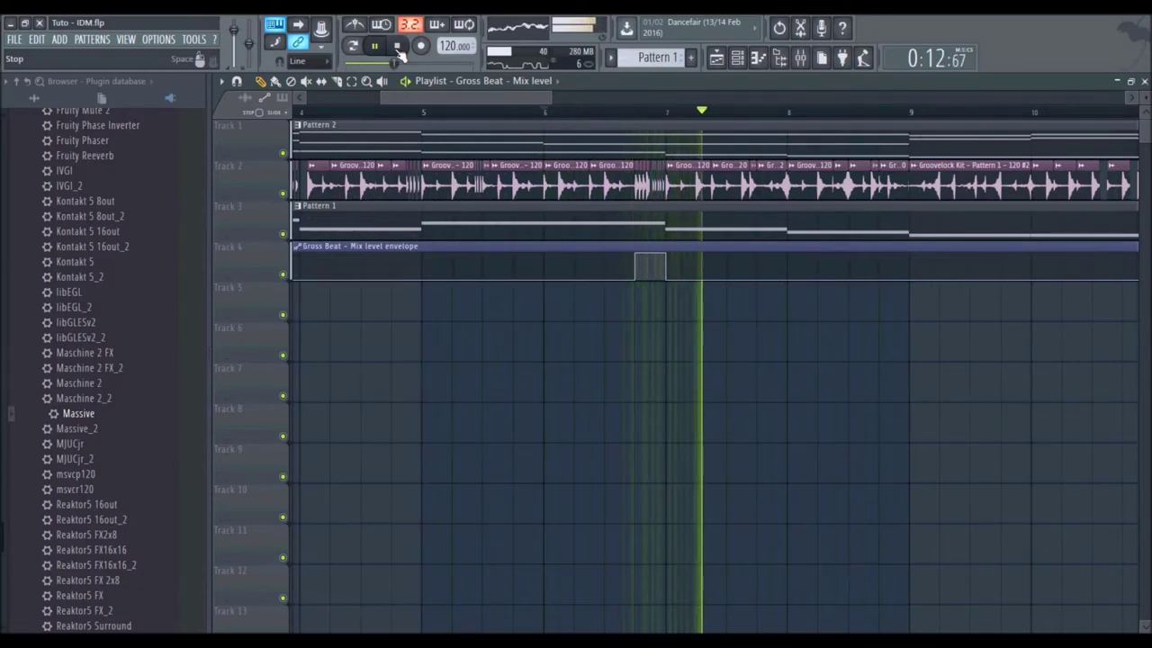
{"action": "left_click", "coordinate": [399, 50]}
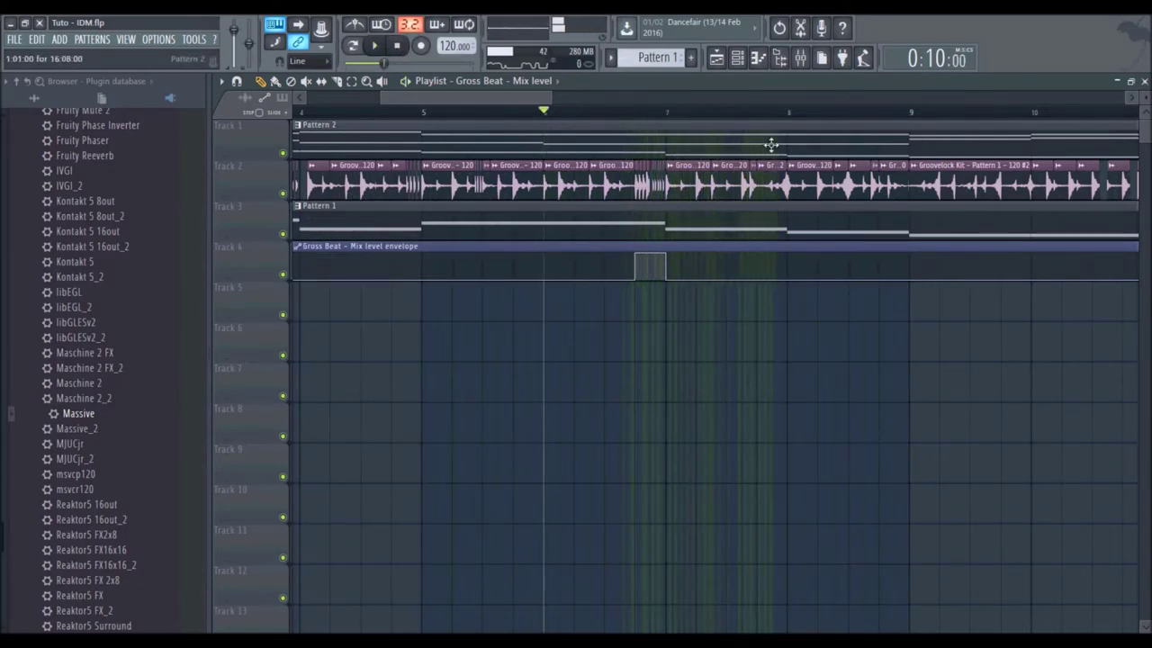
Step: Add a second full-level pulse to the mix level envelope over the second half of bar 12, dropping to 0% at bar 13
{"action": "scroll", "coordinate": [722, 118], "scroll_direction": "down", "scroll_amount": 3}
{"action": "left_click_drag", "start_coordinate": [612, 97], "coordinate": [743, 97]}
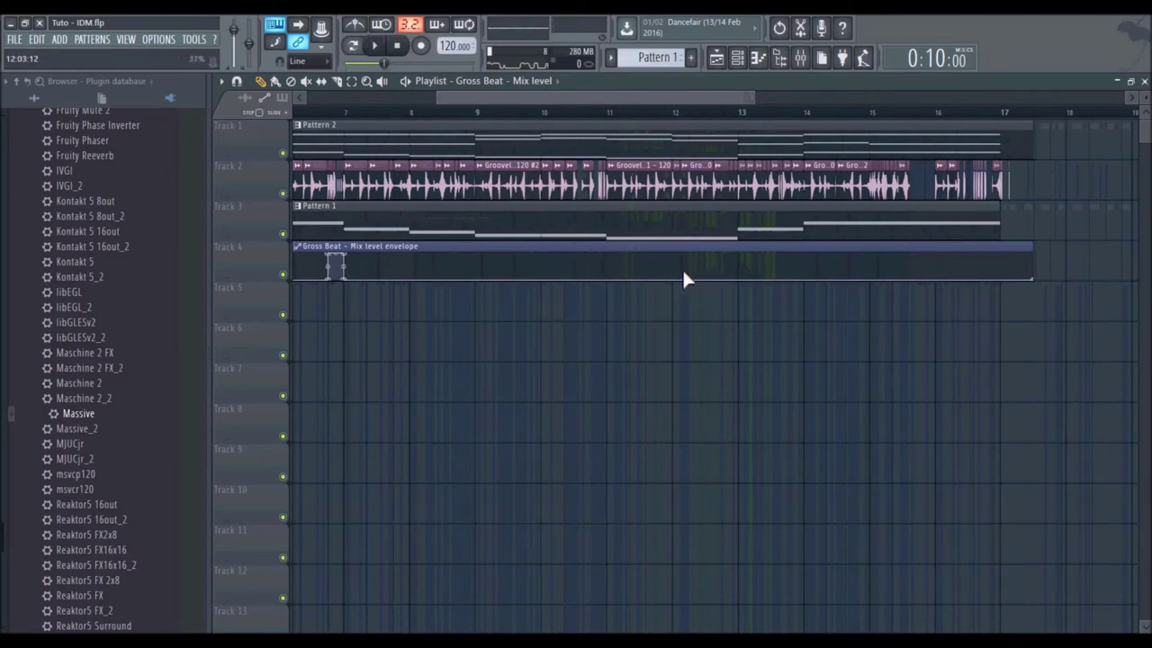
{"action": "right_click", "coordinate": [704, 278]}
{"action": "right_click", "coordinate": [705, 255]}
{"action": "right_click", "coordinate": [727, 256]}
{"action": "left_click_drag", "start_coordinate": [747, 266], "coordinate": [747, 304]}
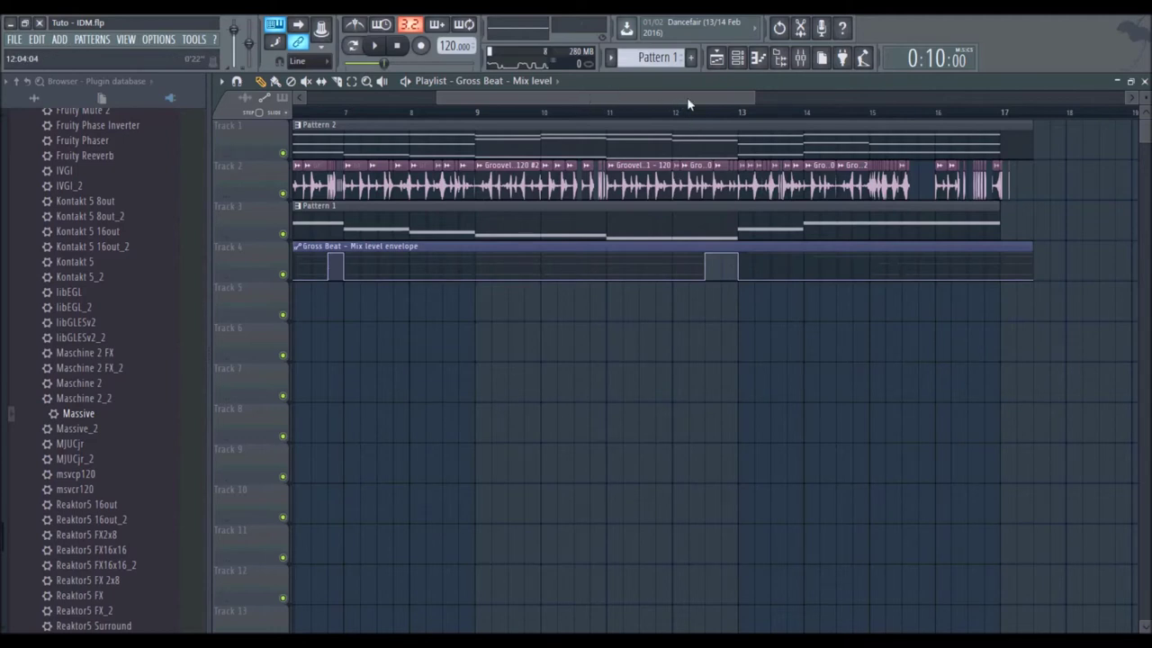
Step: During playback, add a third full-level pulse over the second half of bar 16 and pull the envelope's end point in just past bar 17
{"action": "left_click", "coordinate": [374, 46]}
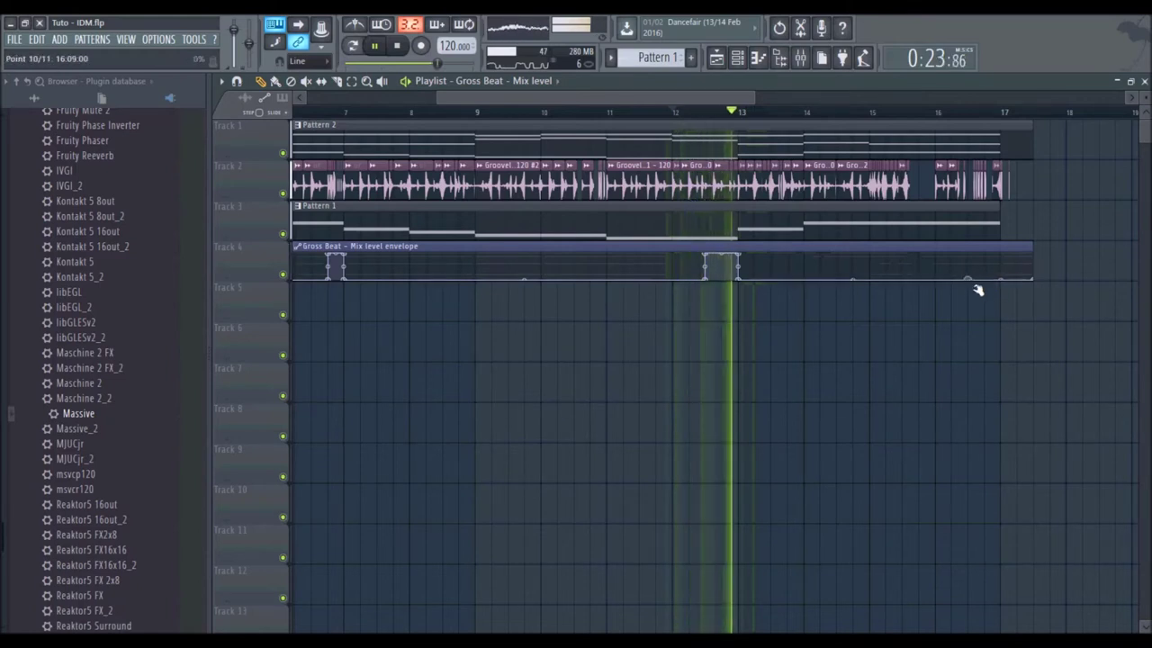
{"action": "left_click_drag", "start_coordinate": [972, 266], "coordinate": [968, 238]}
{"action": "right_click", "coordinate": [999, 256]}
{"action": "right_click", "coordinate": [1015, 277]}
{"action": "left_click_drag", "start_coordinate": [1015, 279], "coordinate": [1003, 309]}
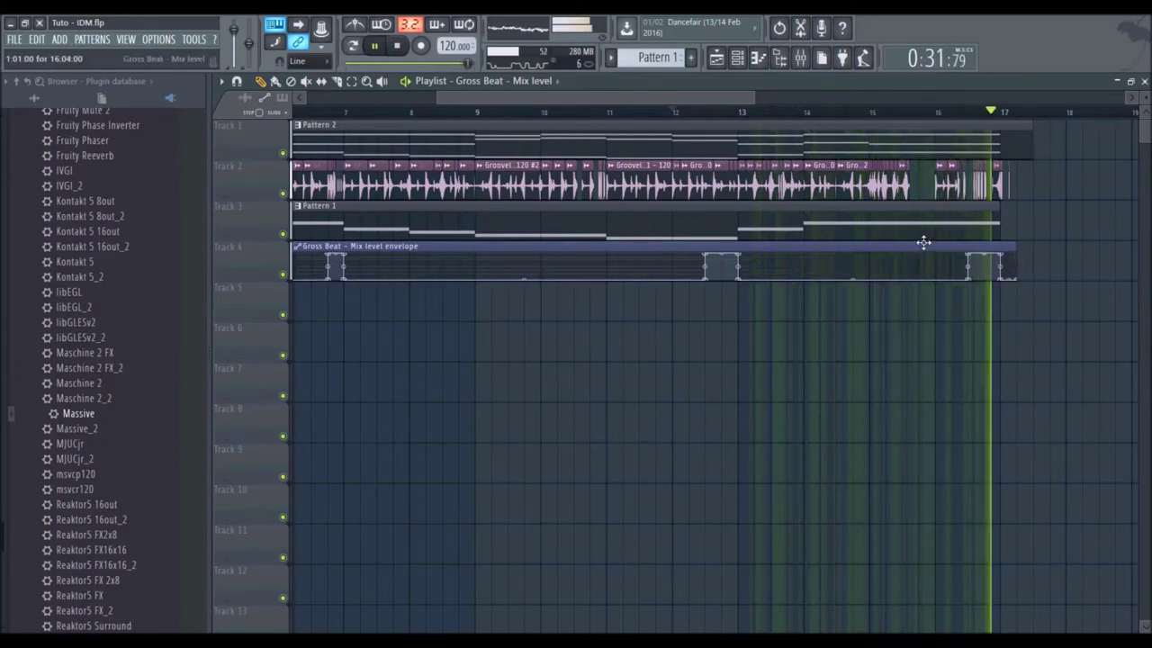
{"action": "left_click", "coordinate": [397, 45]}
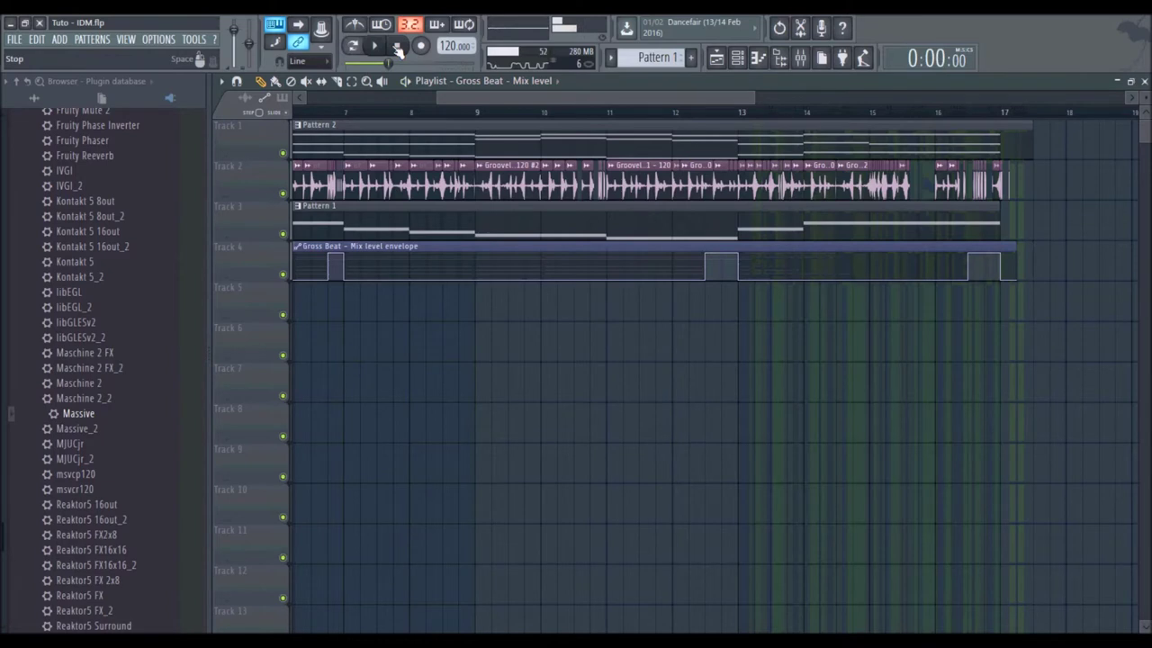
Step: Play the arrangement from around bar 6 to audition the Gross Beat pulses on the bass line, and stop playback
{"action": "left_click", "coordinate": [806, 60]}
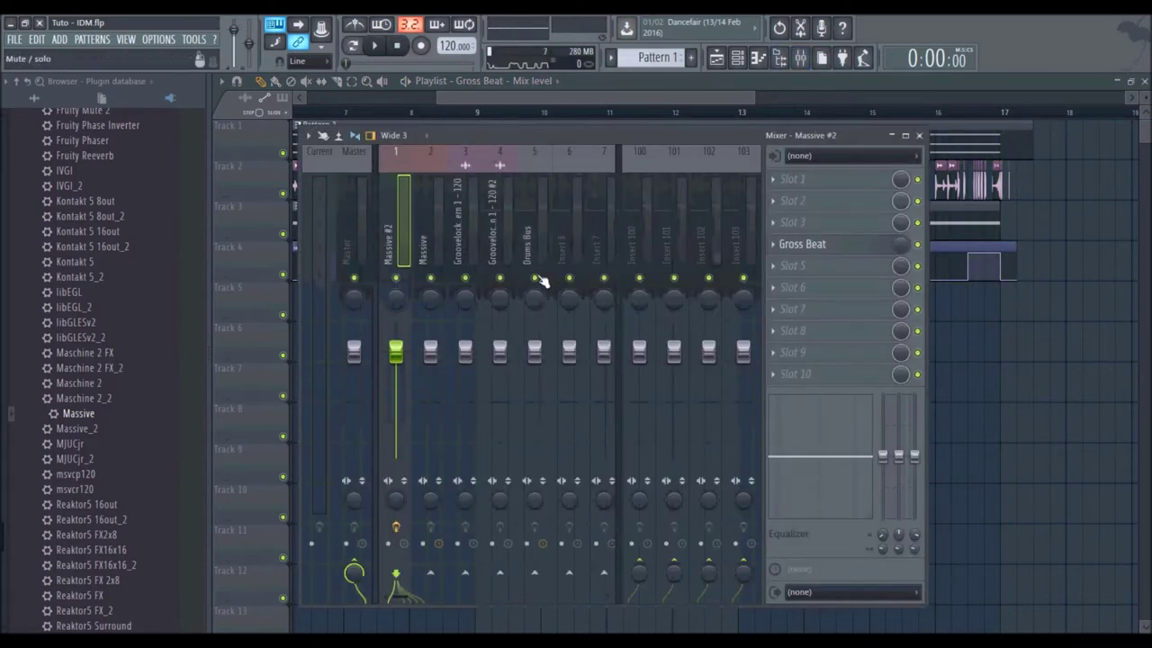
{"action": "left_click", "coordinate": [376, 46]}
{"action": "left_click", "coordinate": [488, 94]}
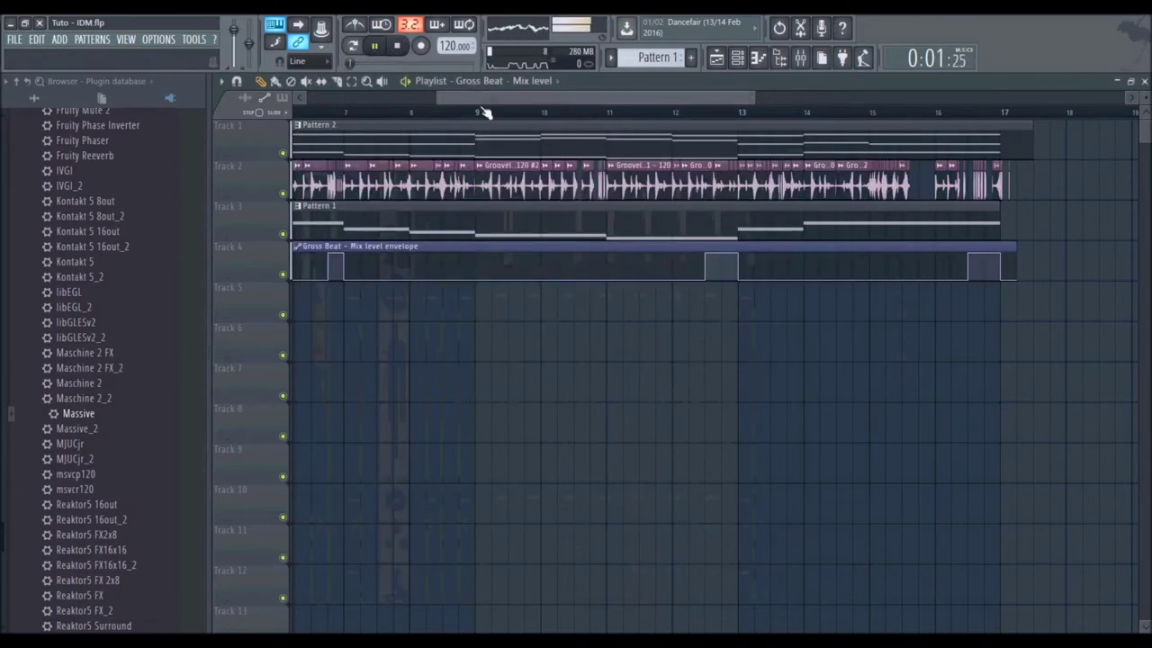
{"action": "scroll", "coordinate": [460, 106], "scroll_direction": "down", "scroll_amount": 5}
{"action": "scroll", "coordinate": [471, 111], "scroll_direction": "up", "scroll_amount": 2}
{"action": "left_click", "coordinate": [421, 112]}
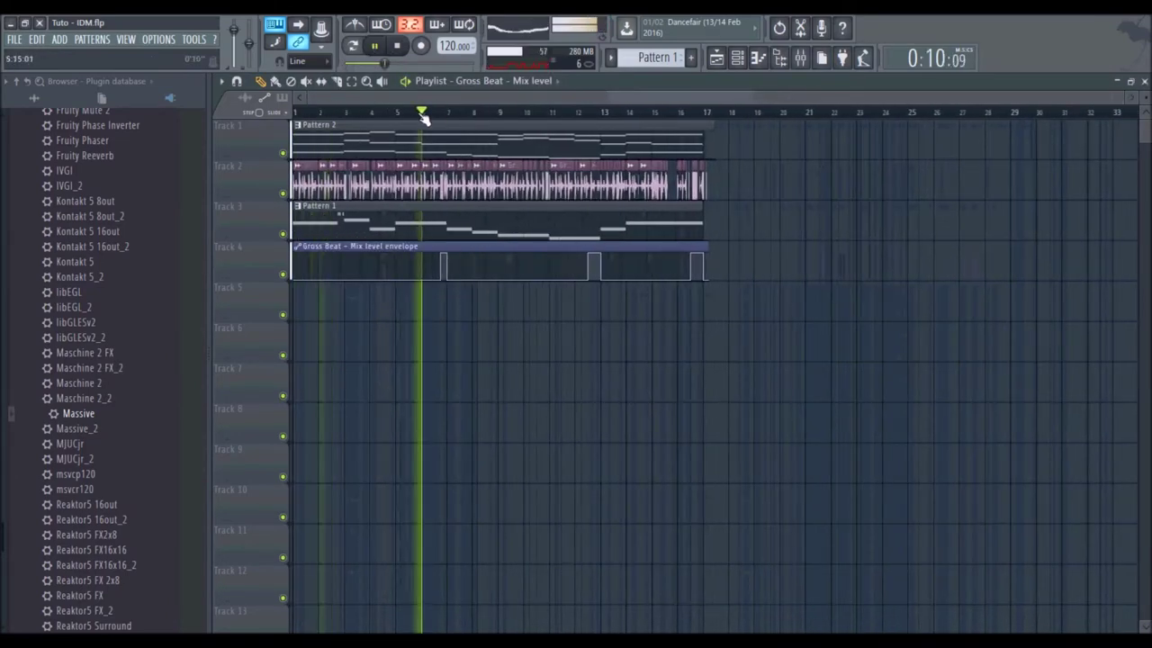
{"action": "scroll", "coordinate": [430, 115], "scroll_direction": "up", "scroll_amount": 4}
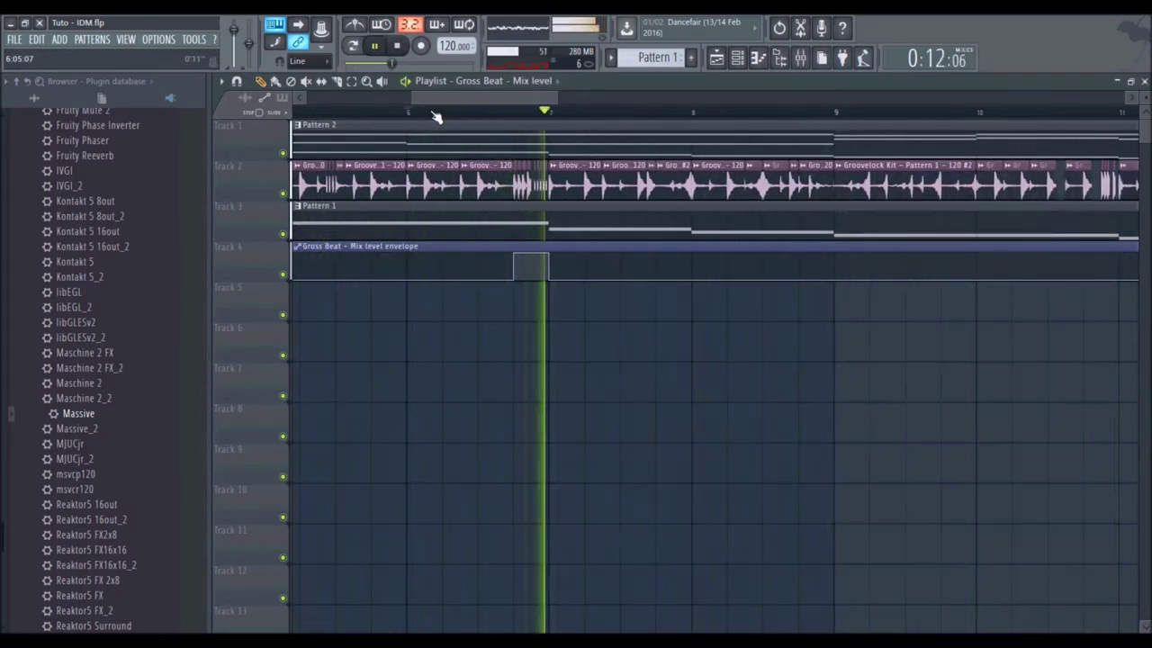
{"action": "scroll", "coordinate": [438, 113], "scroll_direction": "down", "scroll_amount": 5}
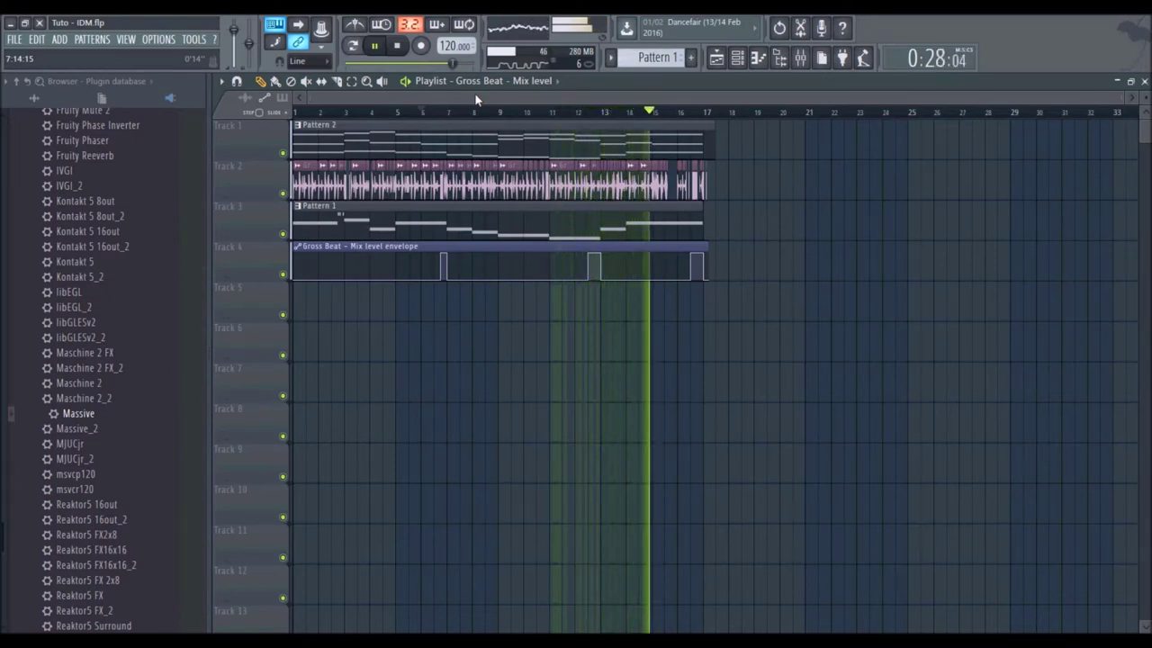
{"action": "key", "text": "space"}
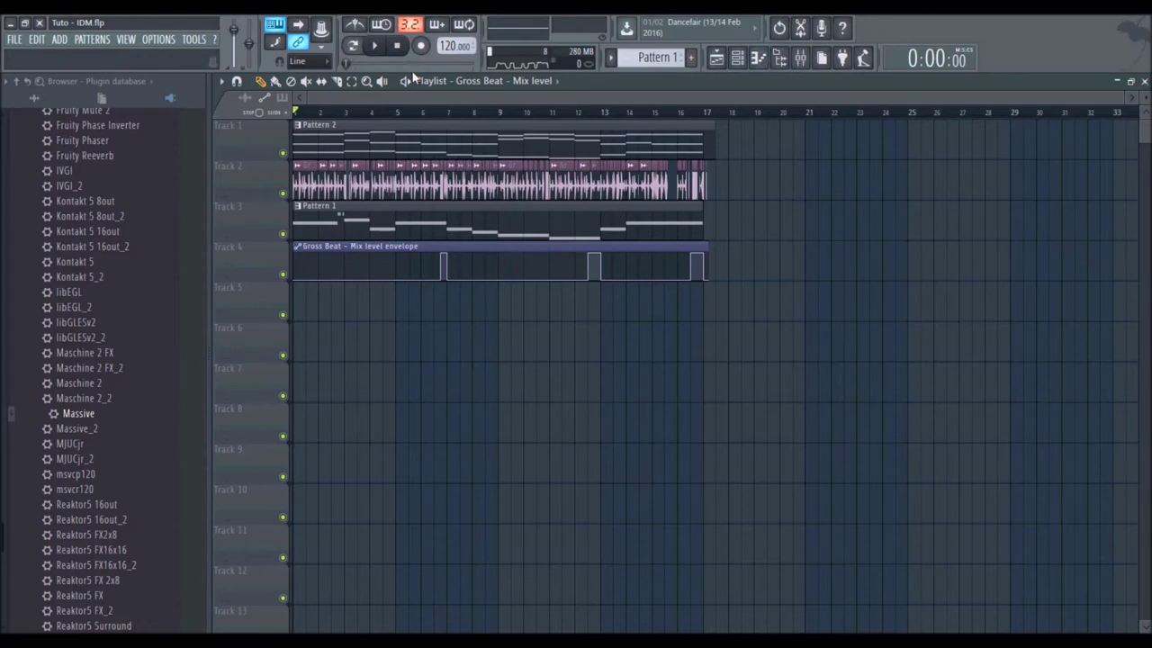
Step: Load Sausage Fattener into slot 2 of the Massive #2 mixer track, with Fatness at 18% and Color at 30%
{"action": "left_click", "coordinate": [800, 59]}
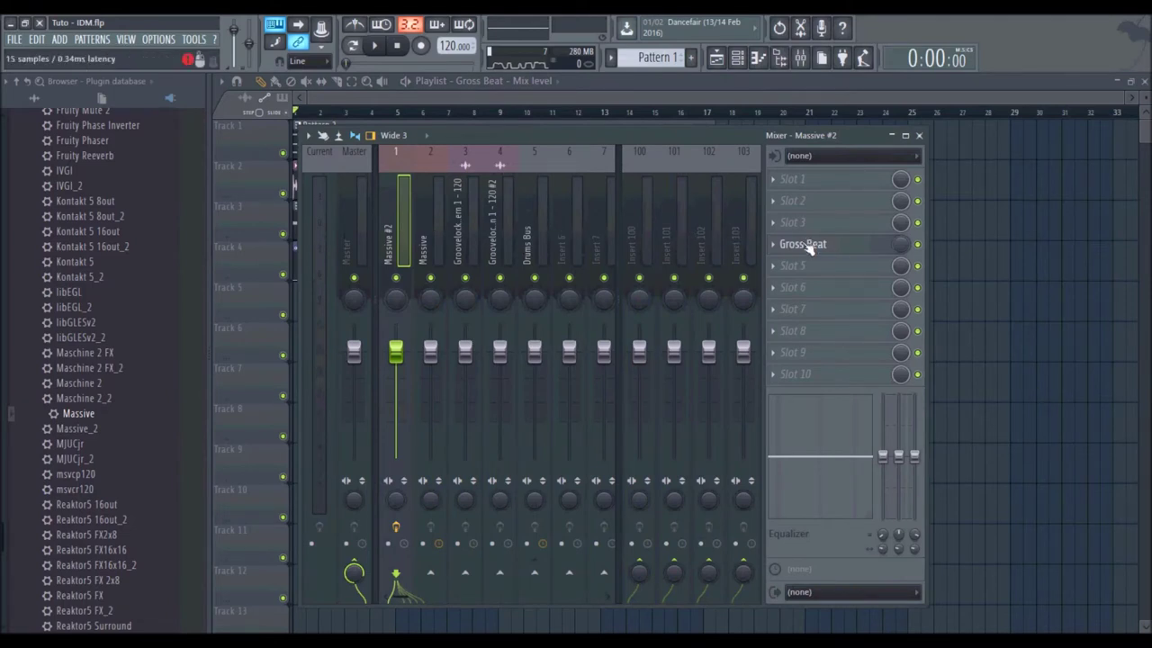
{"action": "left_click", "coordinate": [800, 185]}
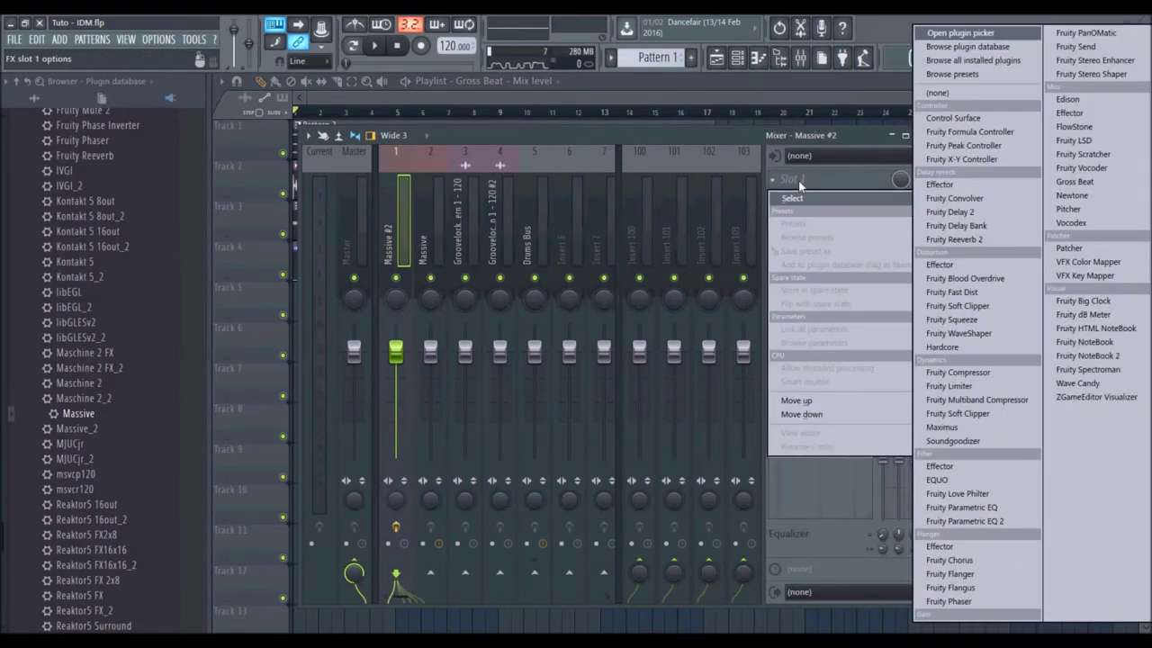
{"action": "left_click", "coordinate": [804, 180]}
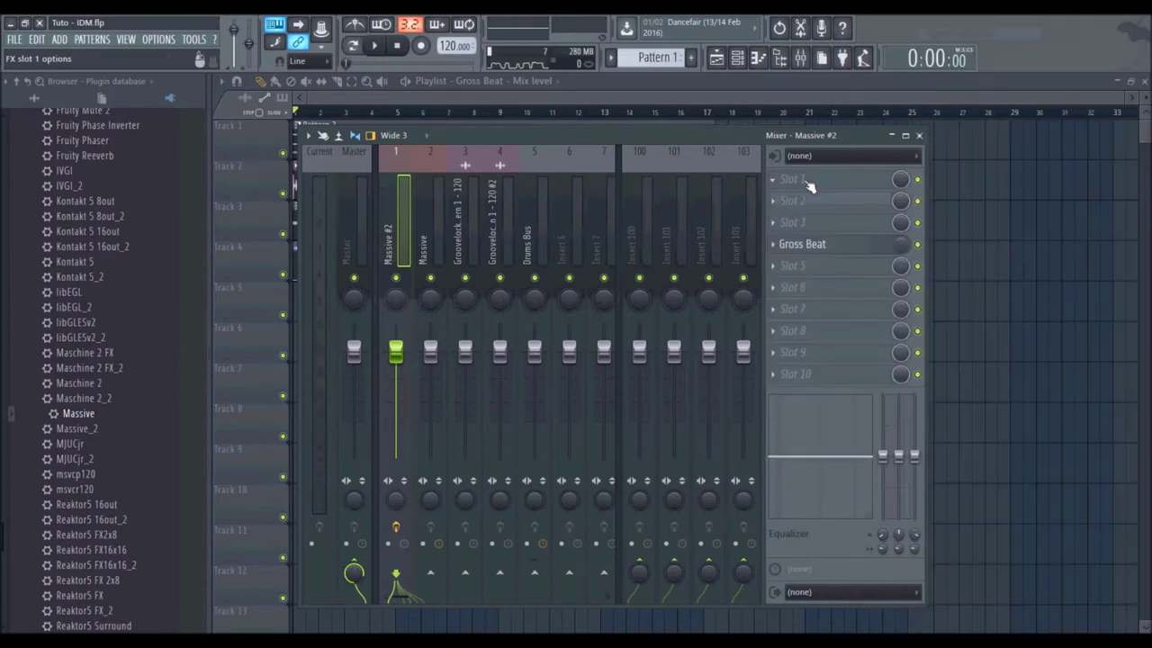
{"action": "scroll", "coordinate": [72, 334], "scroll_direction": "down", "scroll_amount": 6}
{"action": "scroll", "coordinate": [64, 341], "scroll_direction": "up", "scroll_amount": 8}
{"action": "scroll", "coordinate": [65, 354], "scroll_direction": "down", "scroll_amount": 12}
{"action": "scroll", "coordinate": [65, 355], "scroll_direction": "up", "scroll_amount": 3}
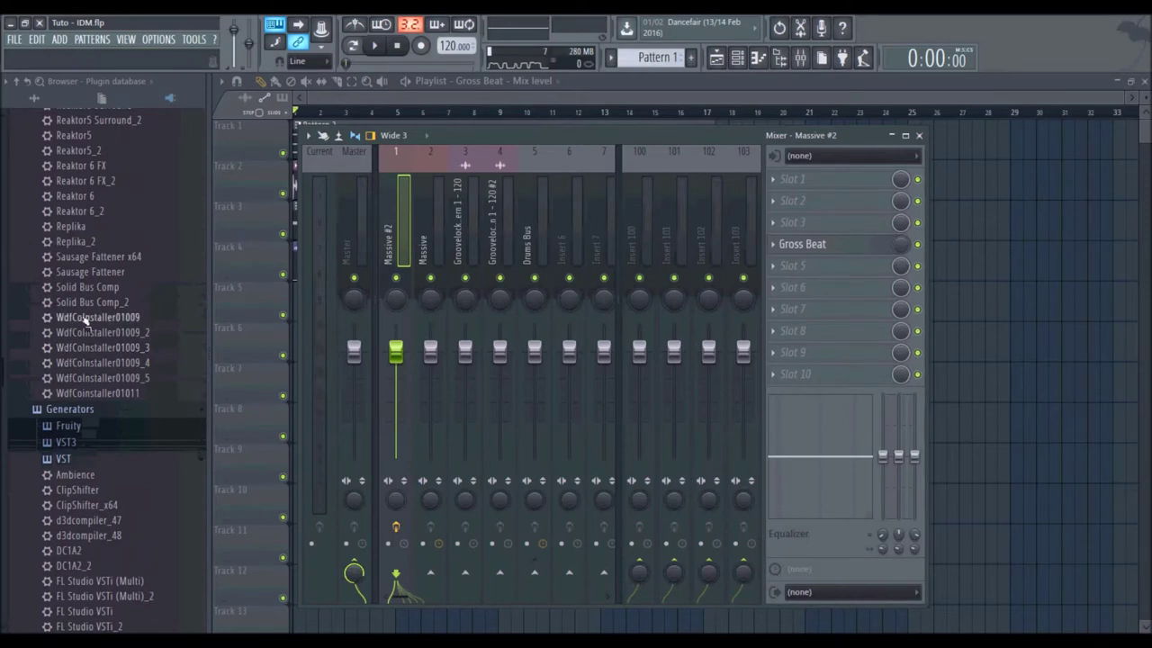
{"action": "scroll", "coordinate": [84, 319], "scroll_direction": "up", "scroll_amount": 3}
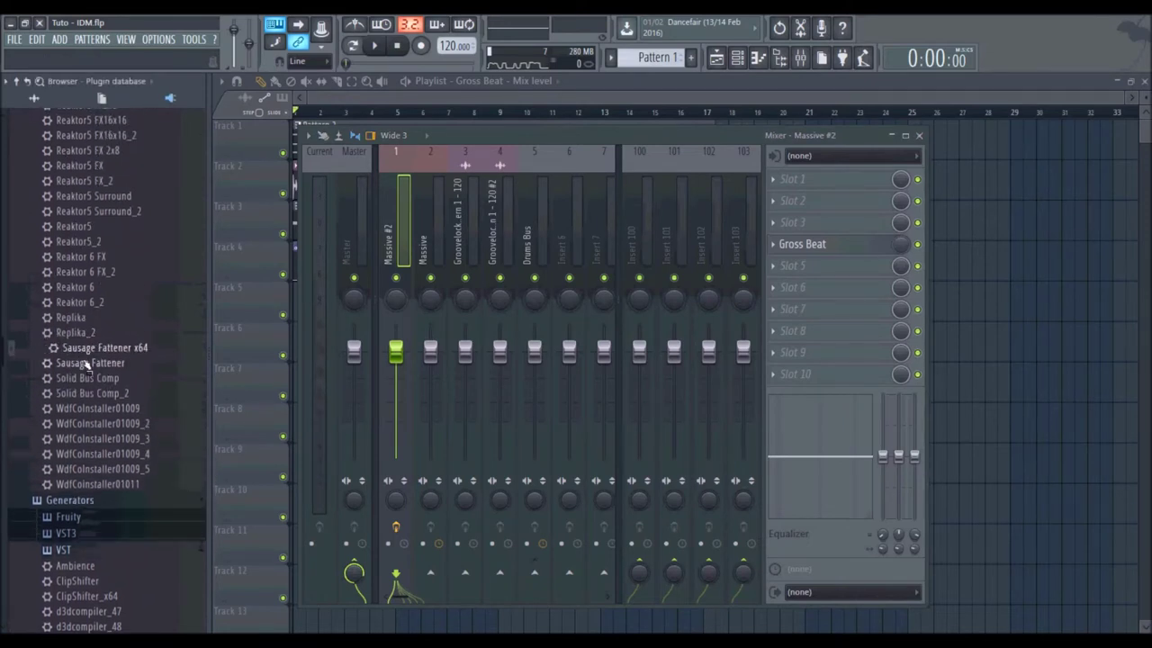
{"action": "left_click_drag", "start_coordinate": [731, 229], "coordinate": [798, 206]}
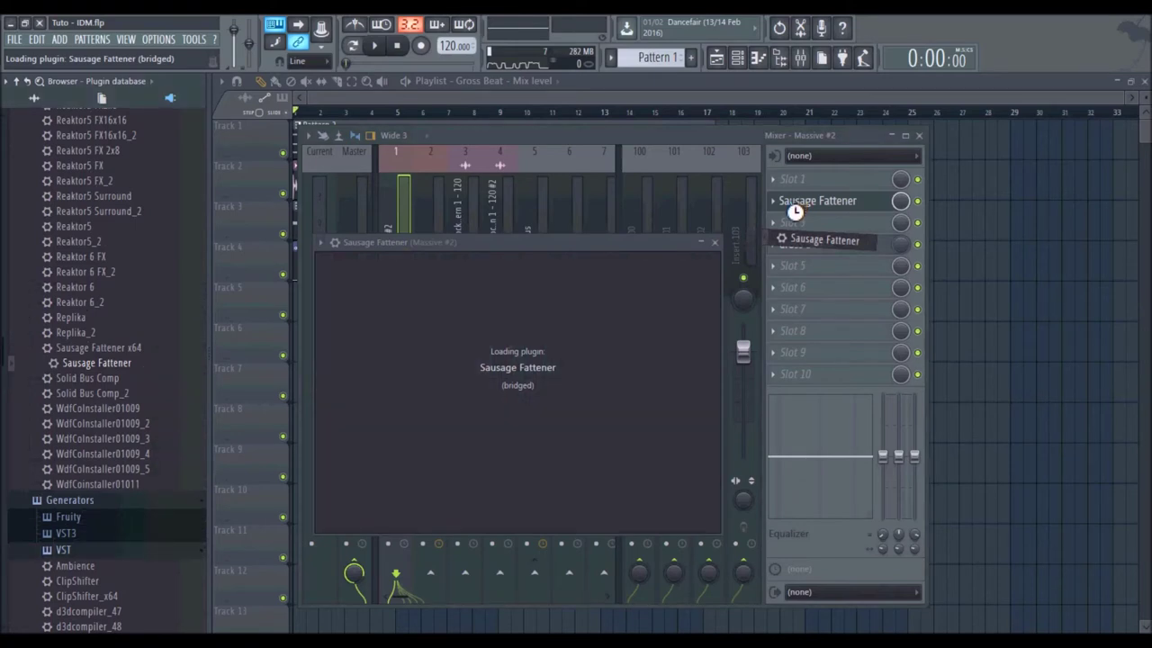
{"action": "left_click_drag", "start_coordinate": [587, 331], "coordinate": [587, 286]}
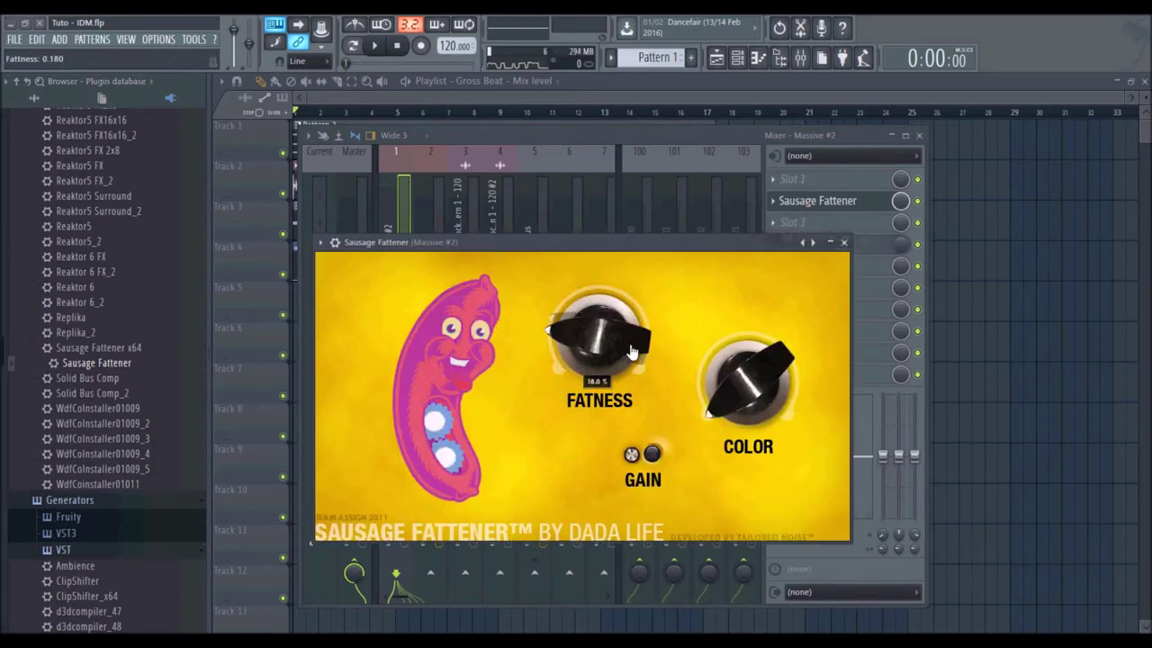
{"action": "left_click_drag", "start_coordinate": [746, 392], "coordinate": [746, 320]}
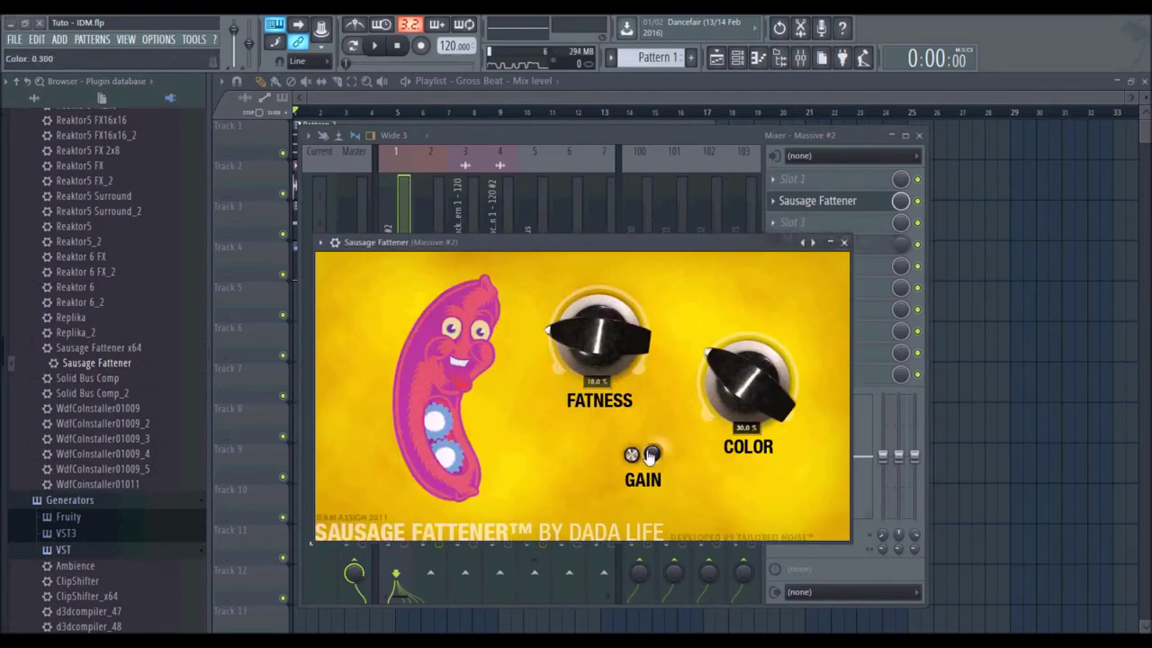
Step: During playback, raise Sausage Fattener's Fatness to about 25% and its Color to 45% on the Massive #2 track
{"action": "left_click", "coordinate": [375, 46]}
{"action": "left_click", "coordinate": [682, 88]}
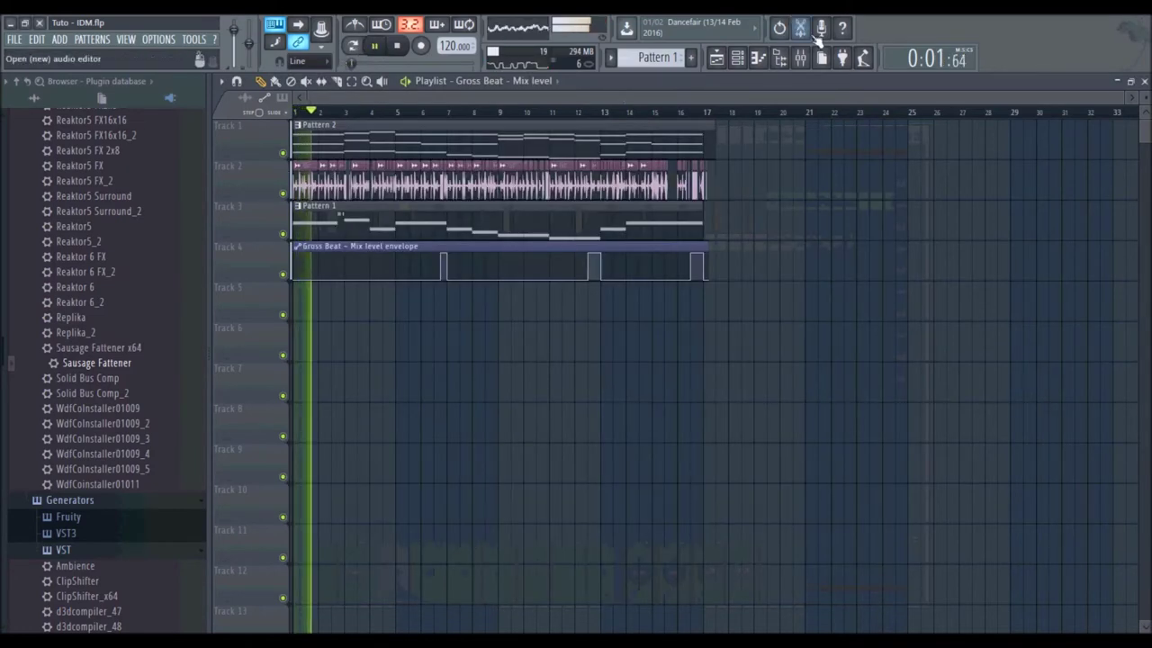
{"action": "left_click", "coordinate": [800, 59]}
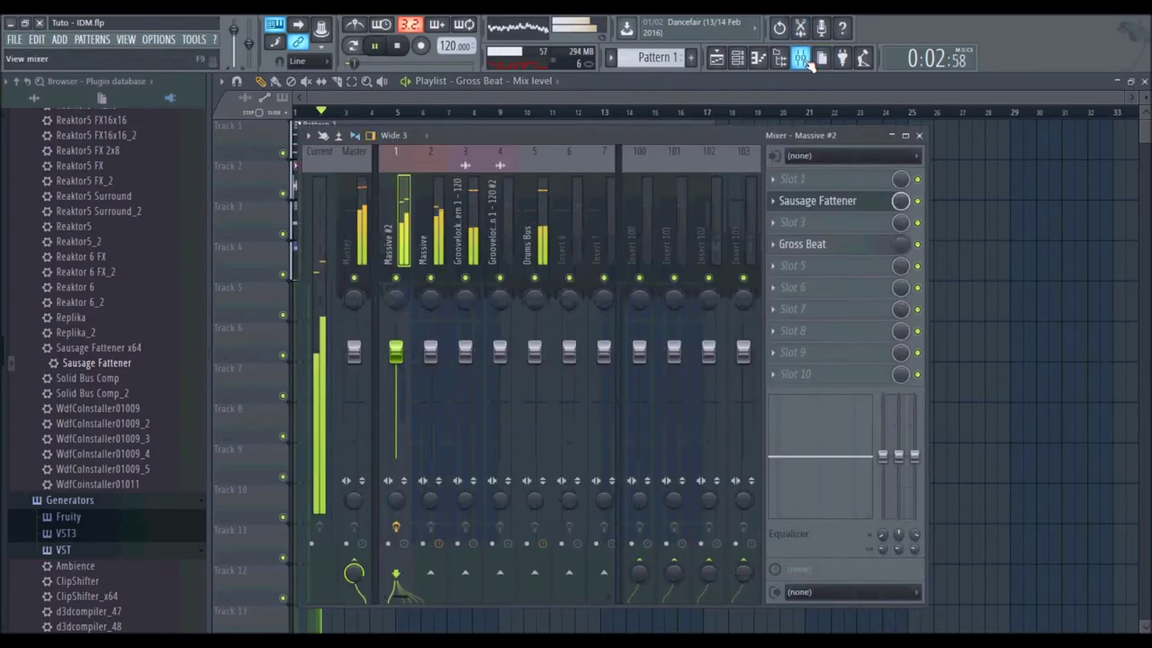
{"action": "left_click", "coordinate": [816, 202]}
{"action": "left_click", "coordinate": [556, 124]}
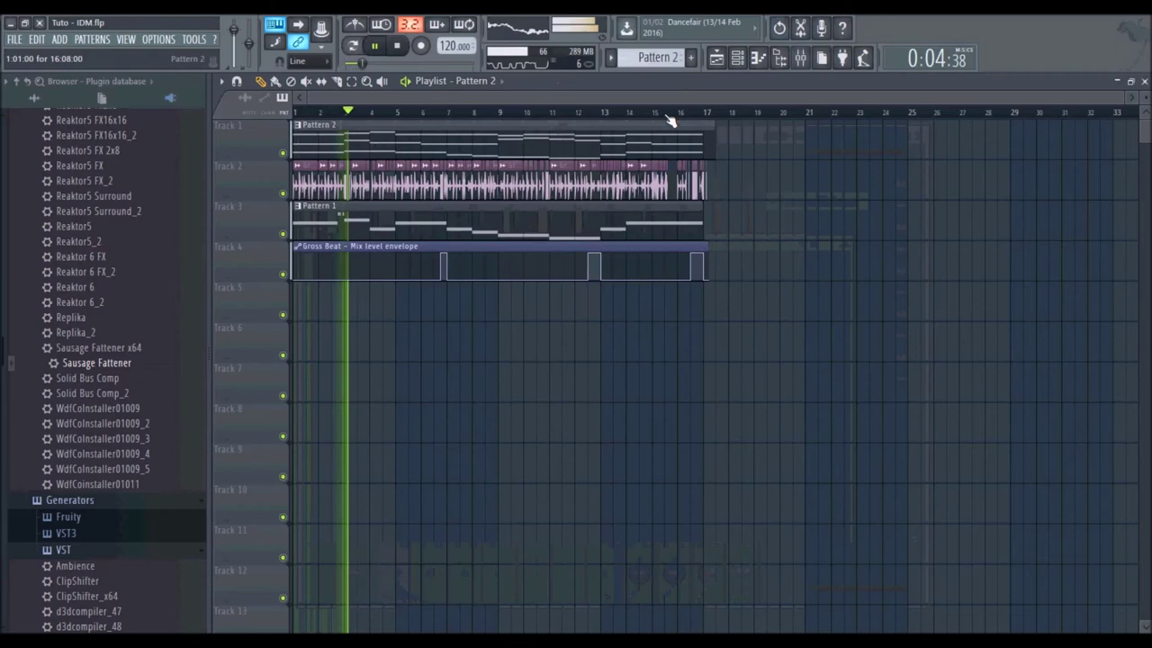
{"action": "left_click", "coordinate": [800, 60]}
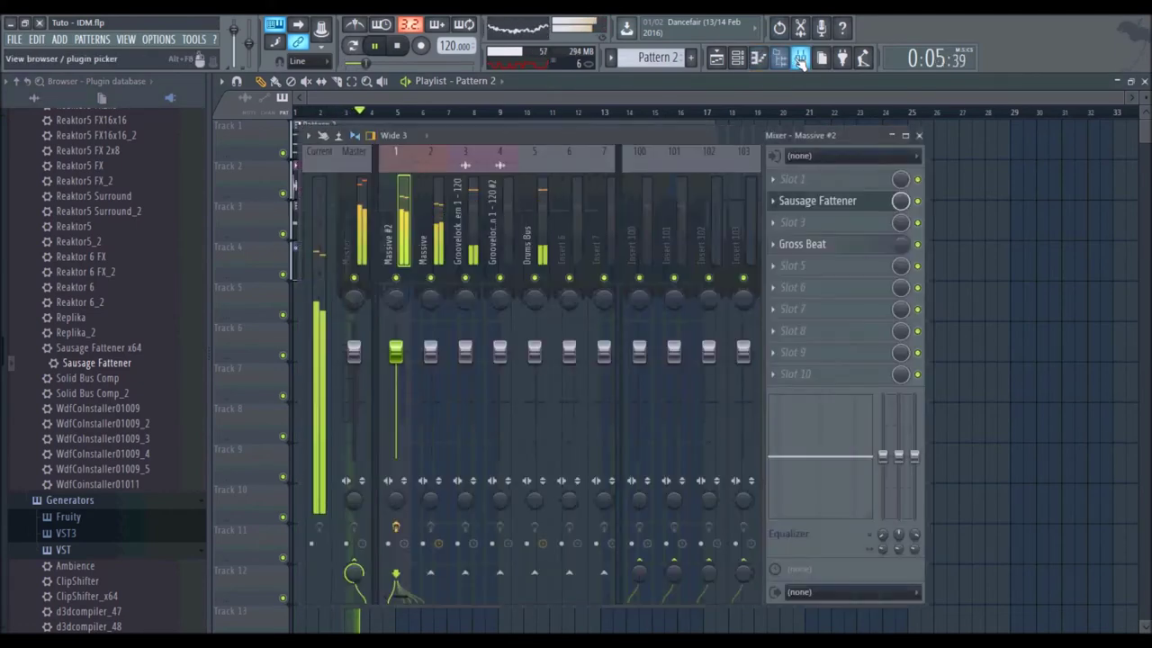
{"action": "left_click", "coordinate": [816, 202]}
{"action": "mouse_move", "coordinate": [576, 253]}
{"action": "left_mouse_down"}
{"action": "mouse_move", "coordinate": [580, 230]}
{"action": "mouse_move", "coordinate": [580, 261]}
{"action": "left_mouse_up"}
{"action": "left_click_drag", "start_coordinate": [720, 311], "coordinate": [718, 296]}
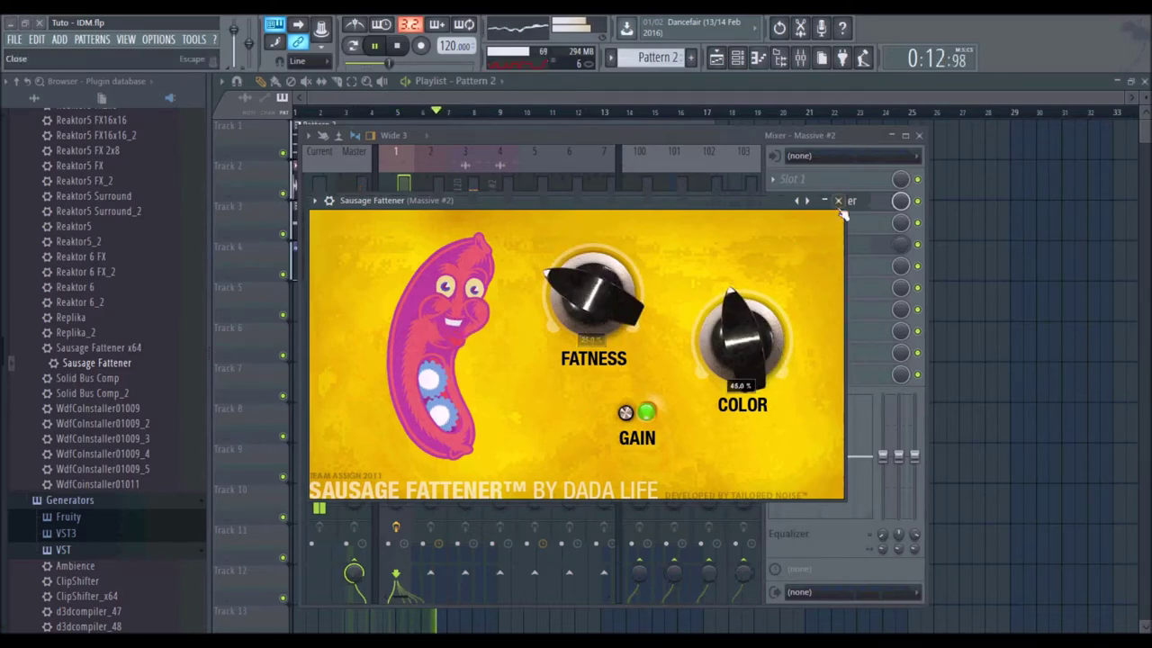
{"action": "left_click", "coordinate": [838, 201]}
Step: Load Fruity Parametric EQ 2 into slot 3 of the Massive #2 mixer track, between Sausage Fattener and Gross Beat
{"action": "left_click", "coordinate": [801, 222]}
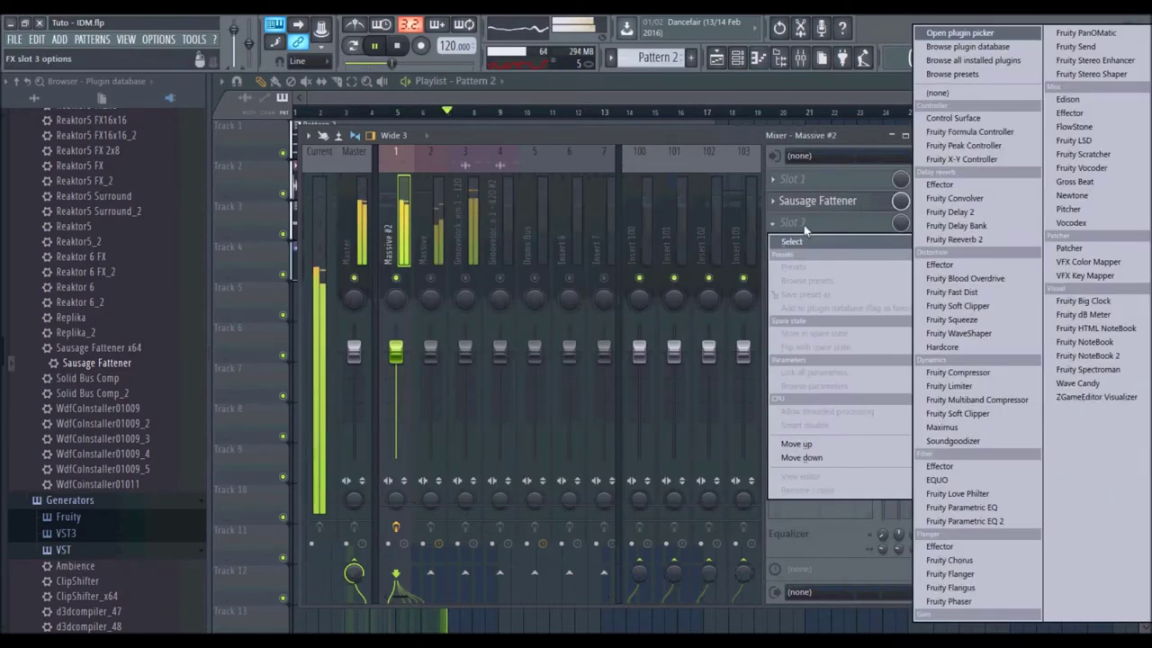
{"action": "left_click", "coordinate": [985, 533]}
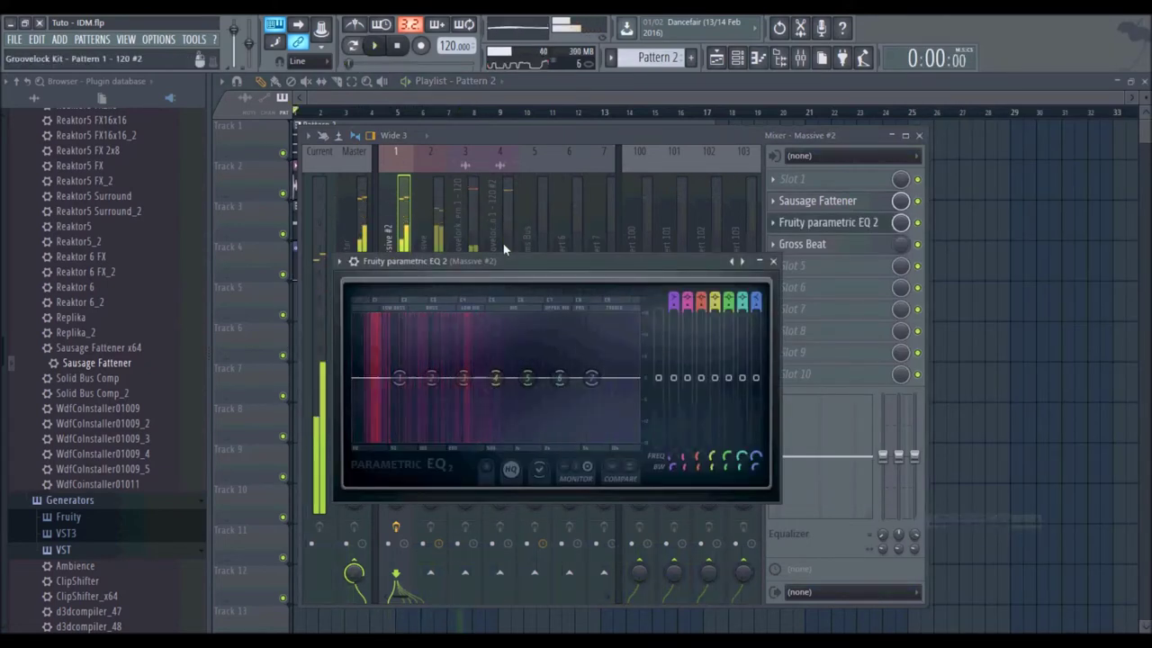
{"action": "left_click_drag", "start_coordinate": [538, 262], "coordinate": [482, 186]}
Step: Make EQ band 1 a high-pass filter and move its cutoff to the lowest frequencies, auditioning the bass briefly
{"action": "right_click", "coordinate": [348, 294]}
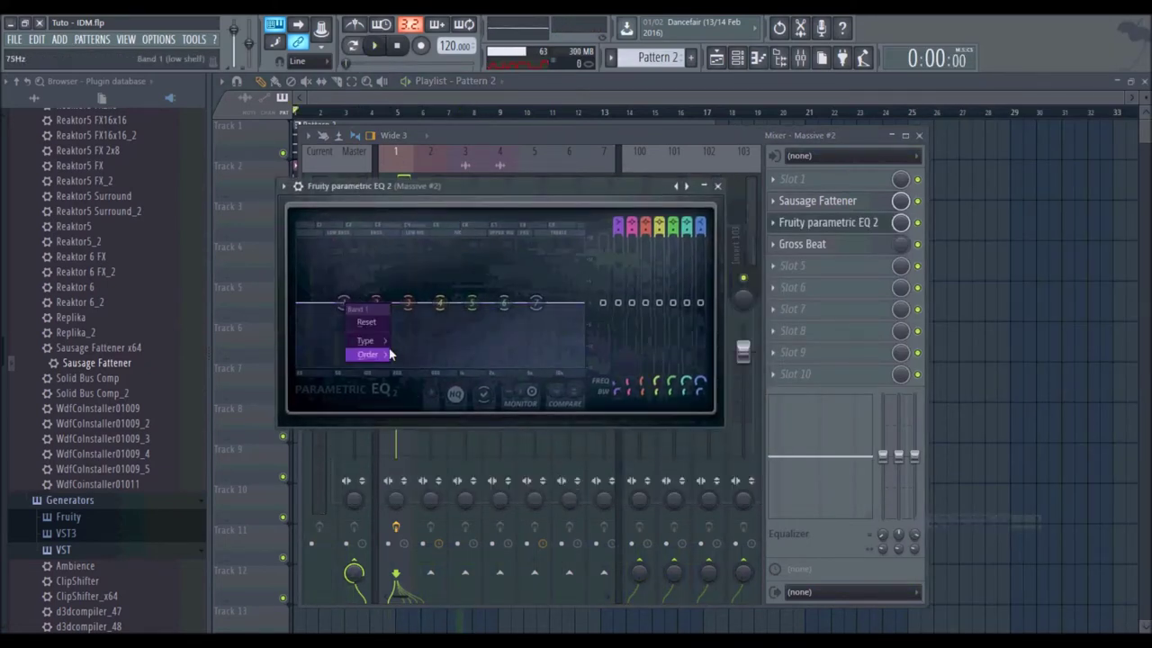
{"action": "left_click", "coordinate": [418, 354]}
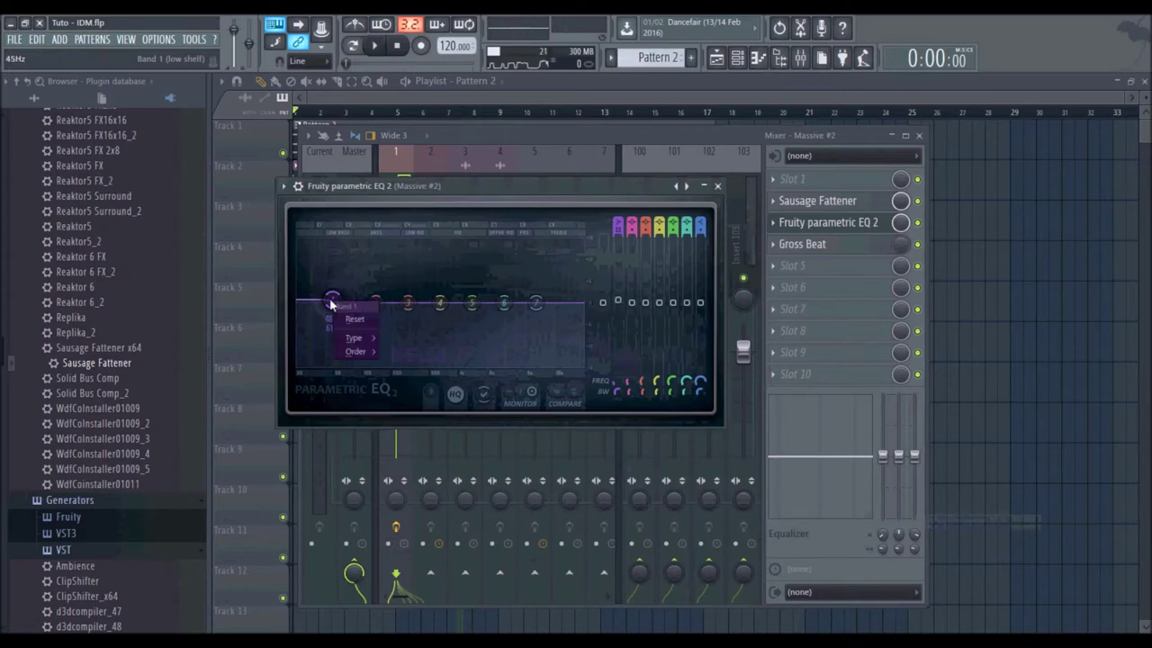
{"action": "mouse_move", "coordinate": [351, 338]}
{"action": "left_click", "coordinate": [421, 365]}
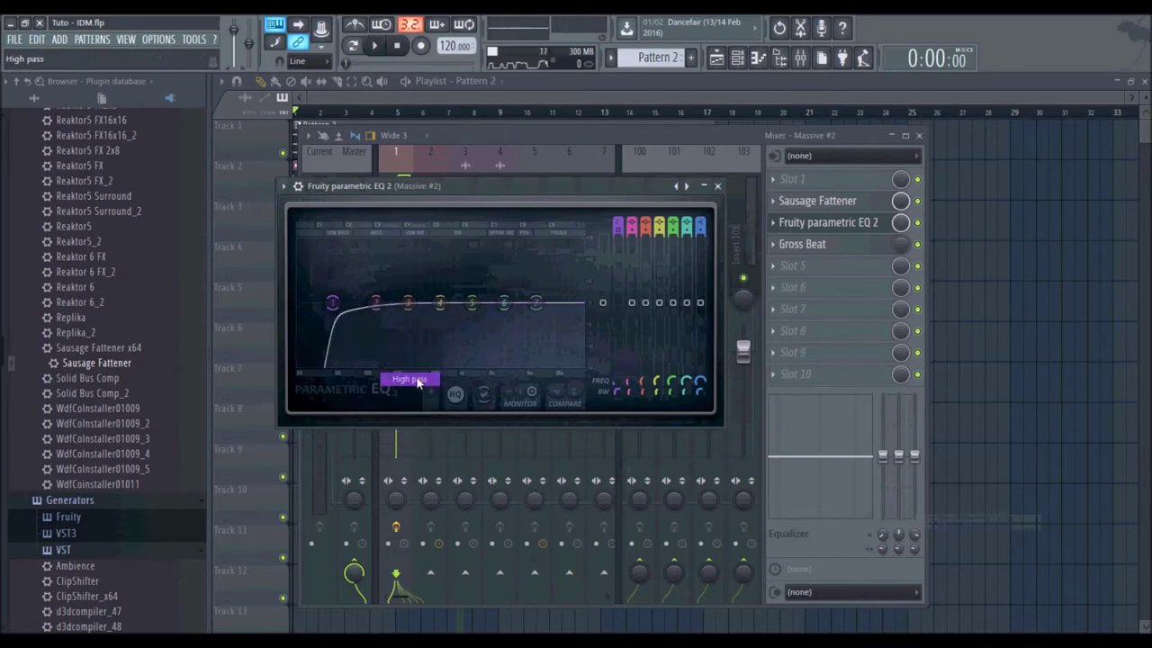
{"action": "left_click_drag", "start_coordinate": [331, 301], "coordinate": [301, 309]}
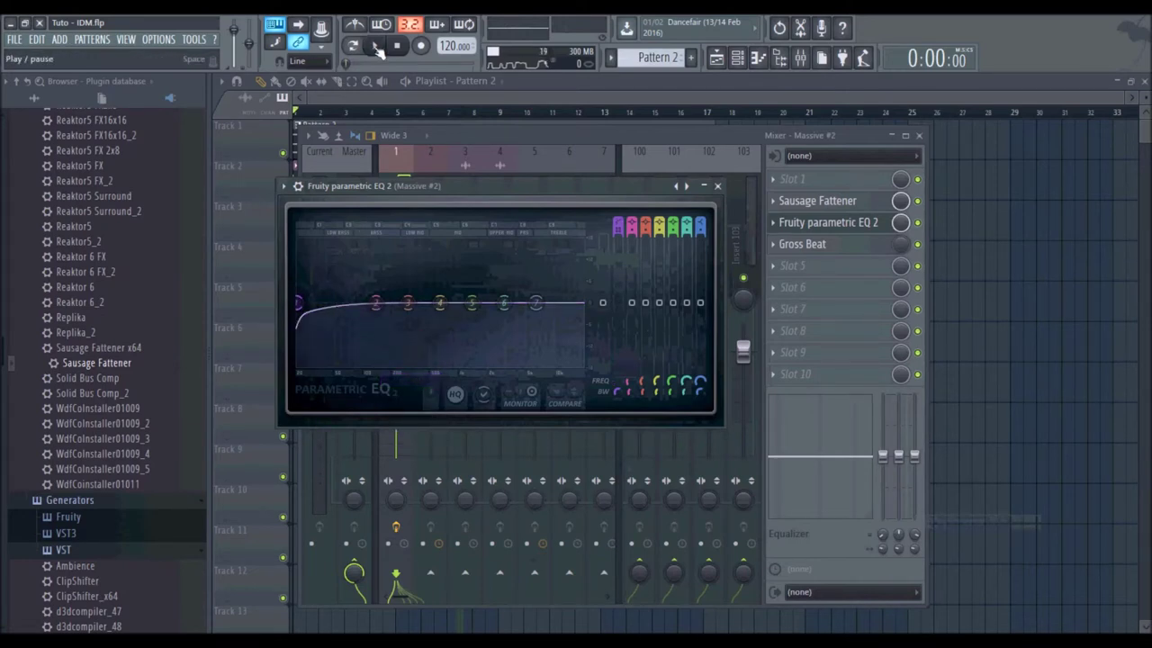
{"action": "left_click", "coordinate": [376, 47]}
{"action": "left_click", "coordinate": [396, 46]}
{"action": "left_click_drag", "start_coordinate": [297, 304], "coordinate": [304, 302]}
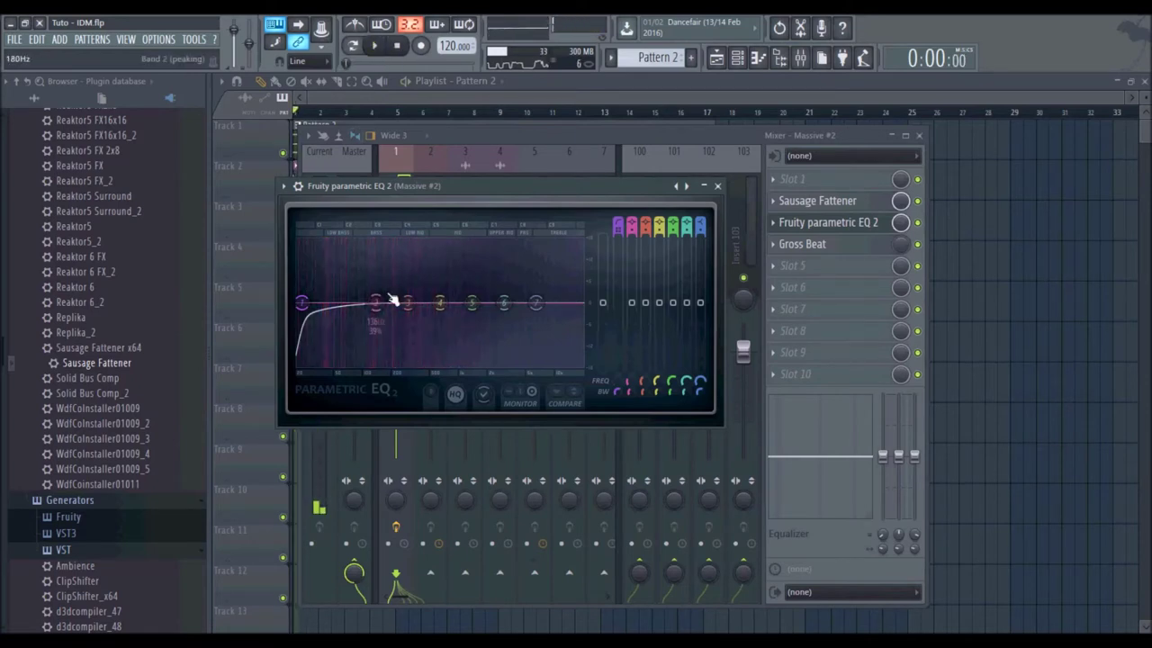
Step: Make EQ band 4 a low-pass filter with its cutoff between bands 2 and 3, and lower band 3 slightly during playback
{"action": "right_click", "coordinate": [441, 304]}
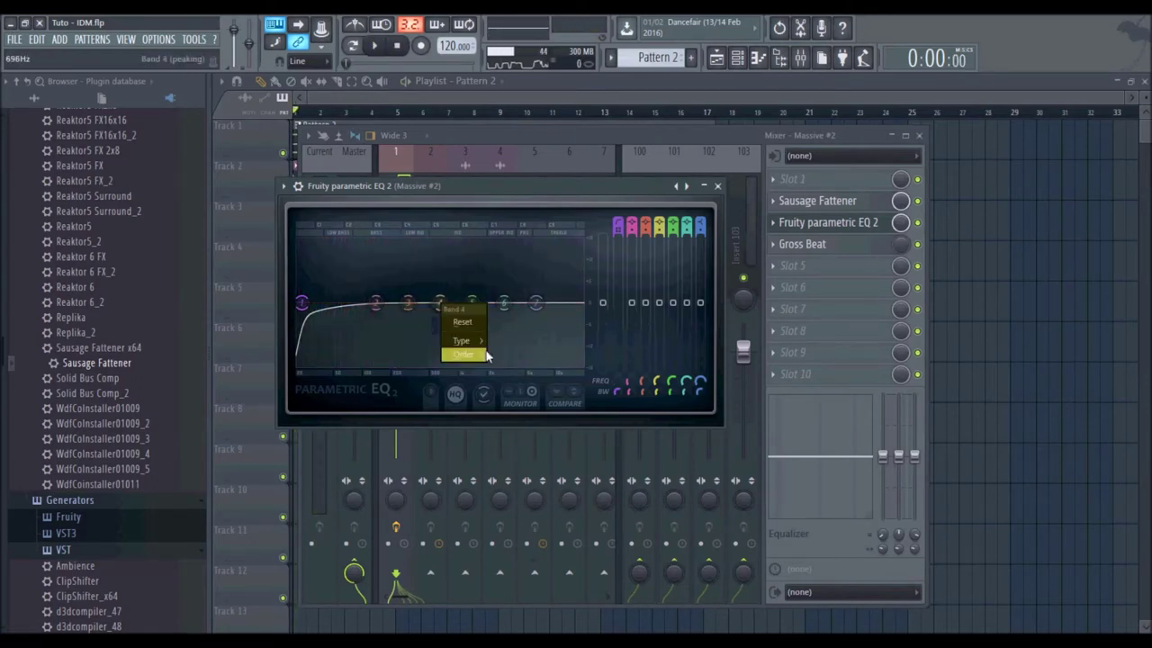
{"action": "mouse_move", "coordinate": [477, 342]}
{"action": "left_click", "coordinate": [518, 354]}
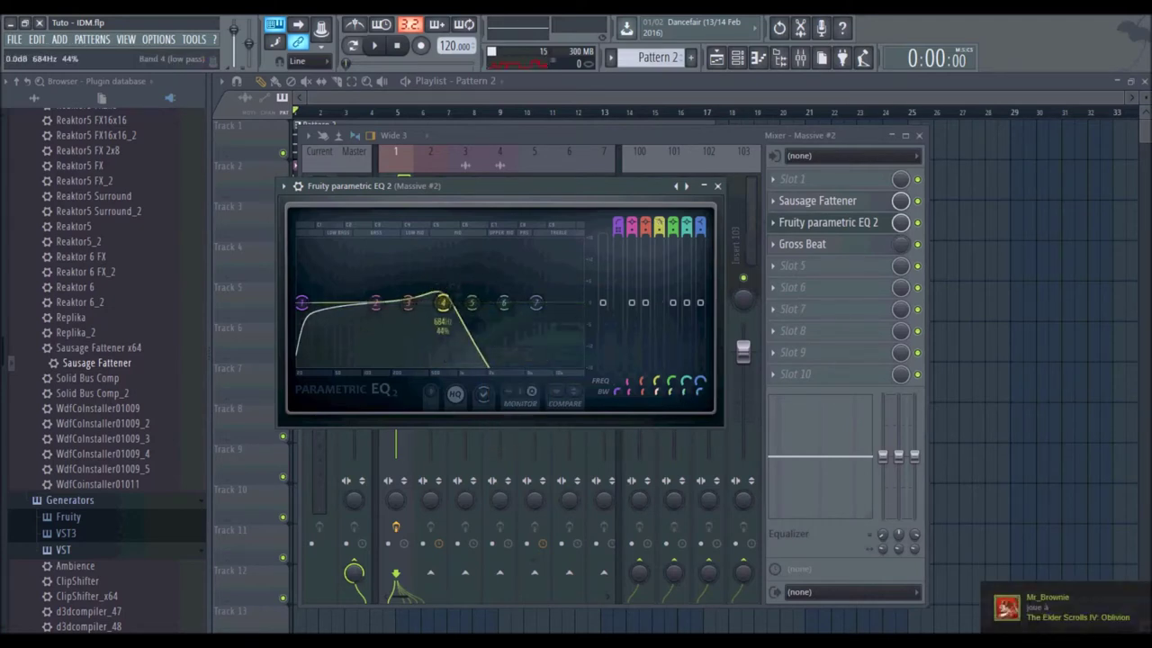
{"action": "left_click", "coordinate": [375, 45]}
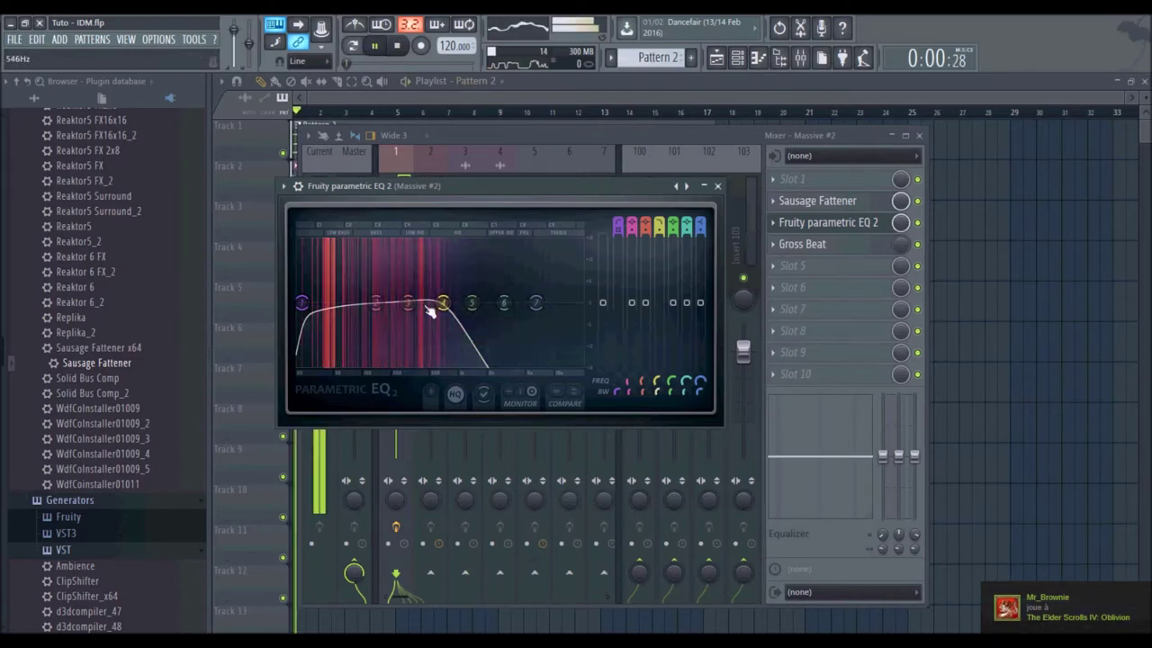
{"action": "left_click_drag", "start_coordinate": [445, 308], "coordinate": [397, 303]}
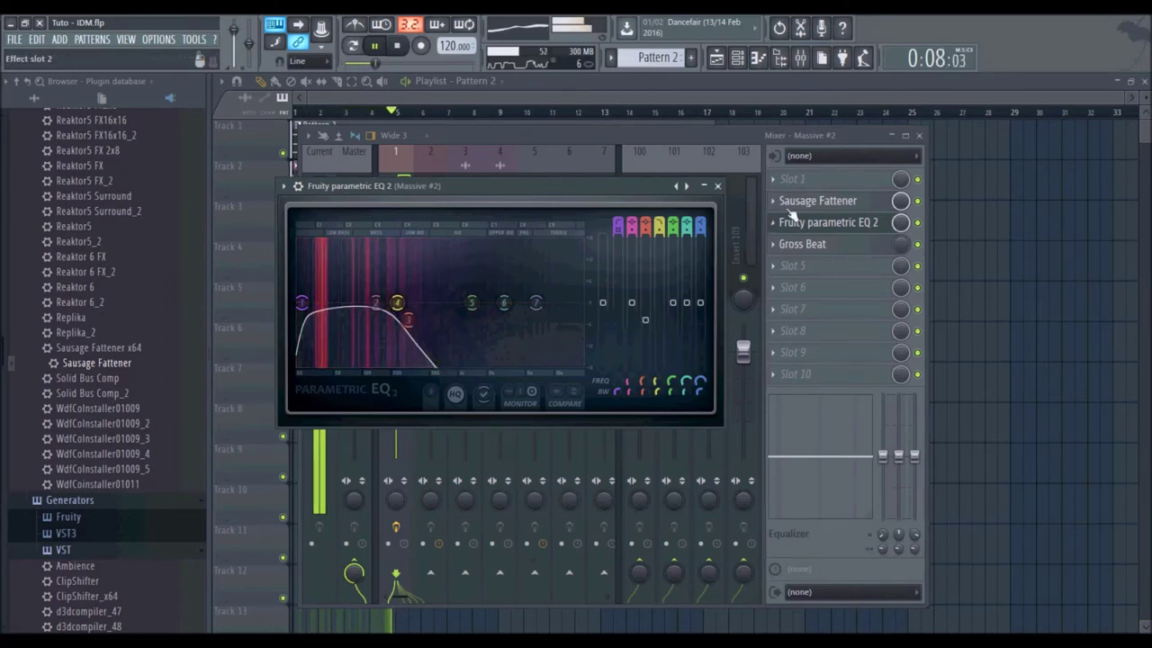
Step: Set Sausage Fattener's Gain to 0.479 on the Massive #2 track, close the plugin and stop playback
{"action": "left_click", "coordinate": [814, 201]}
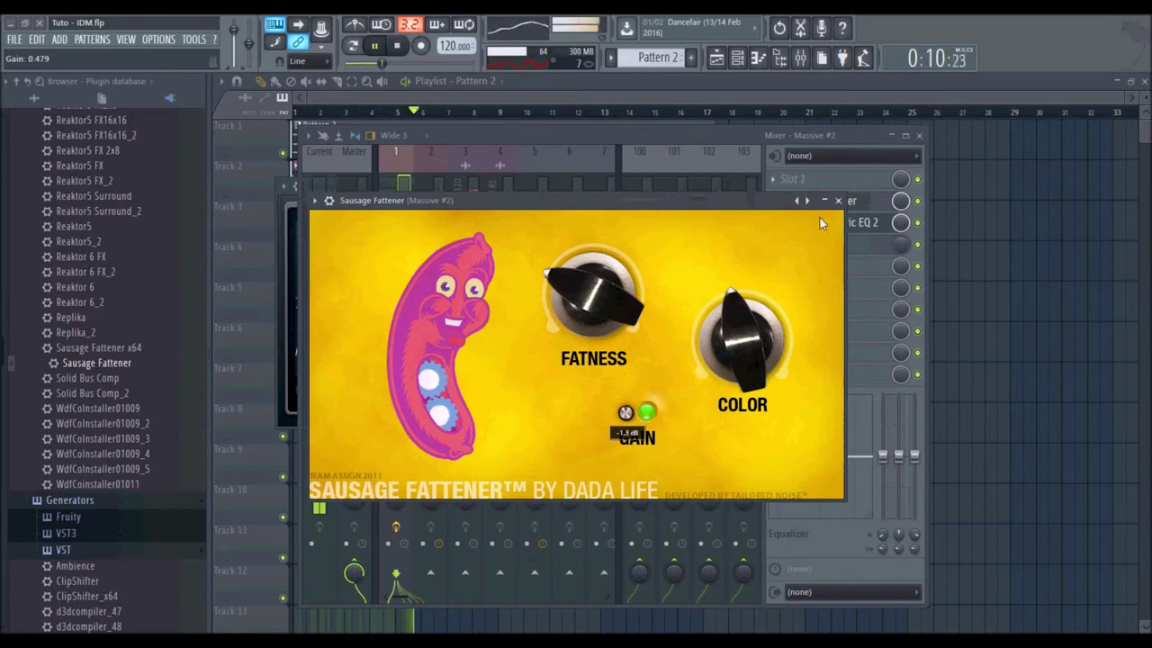
{"action": "left_click", "coordinate": [838, 200]}
{"action": "left_click", "coordinate": [738, 99]}
{"action": "left_click", "coordinate": [402, 47]}
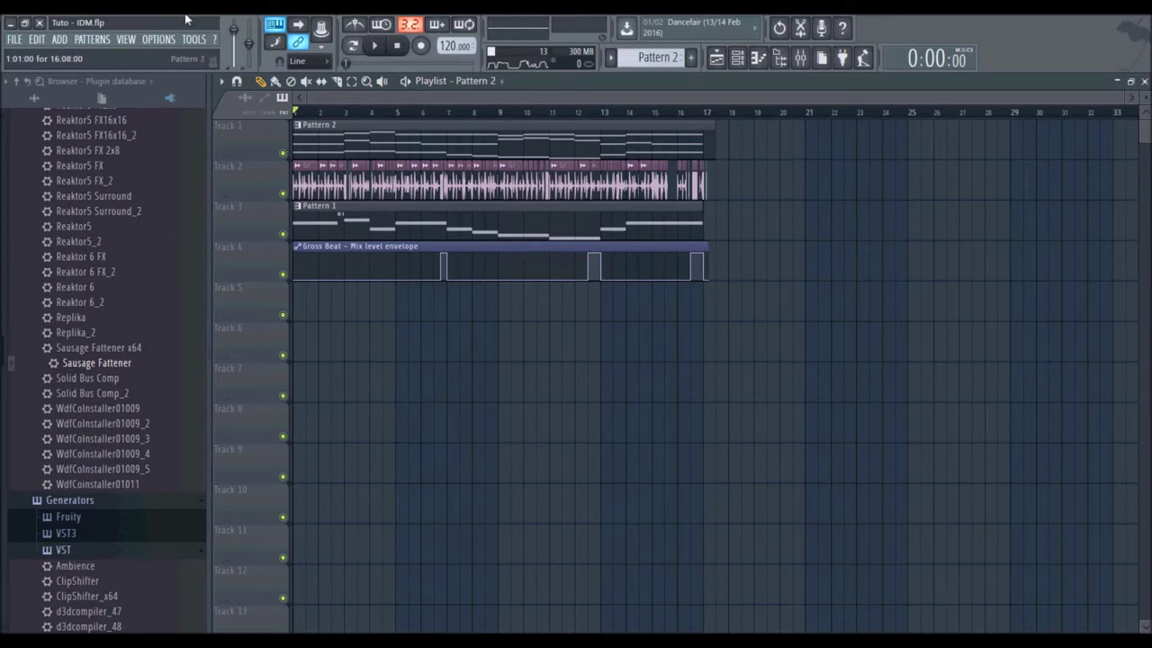
Step: Adjust Sausage Fattener's Gain on the Massive #2 track during playback, close the plugin and stop playback
{"action": "left_click", "coordinate": [374, 45]}
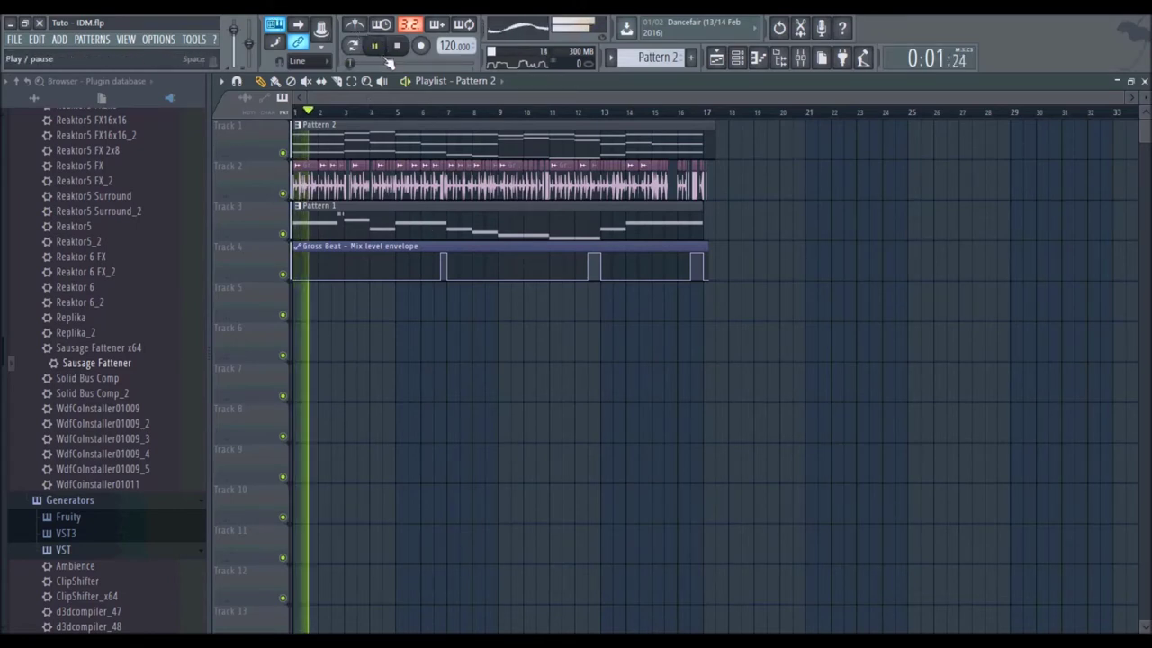
{"action": "left_click", "coordinate": [800, 58]}
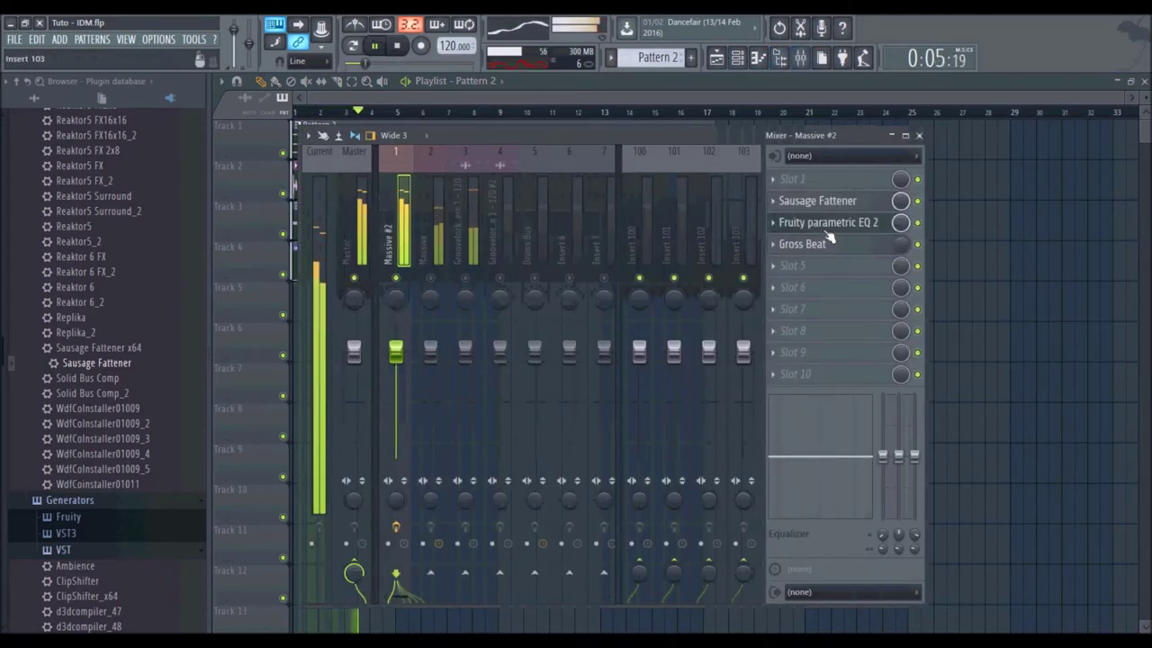
{"action": "left_click", "coordinate": [814, 200]}
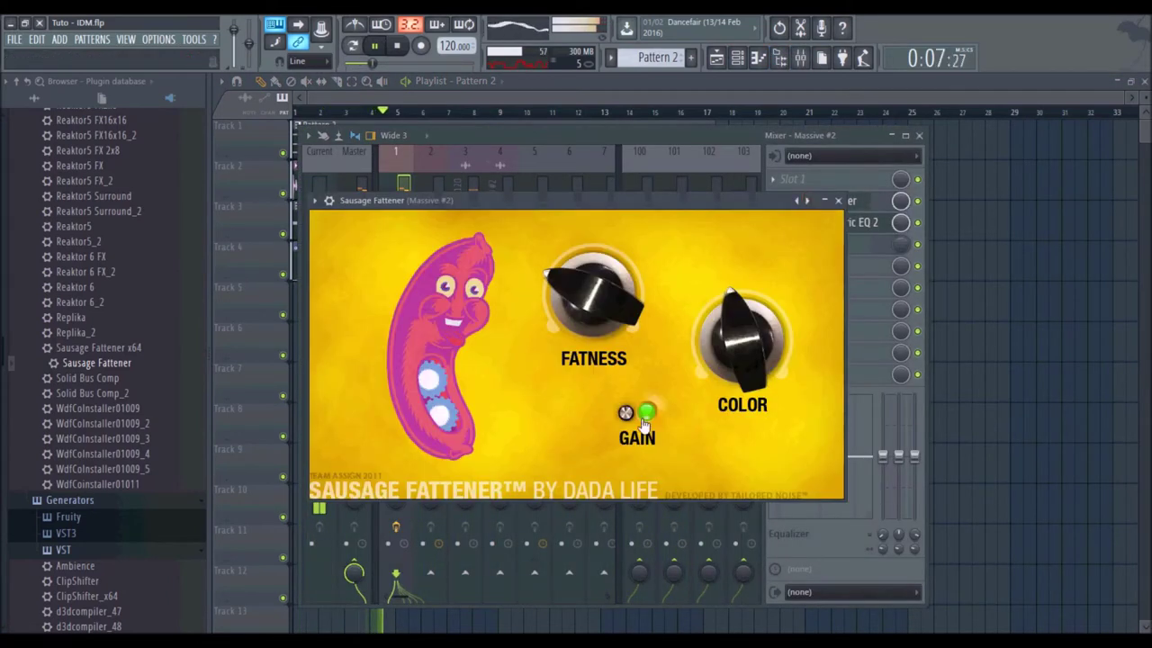
{"action": "left_click_drag", "start_coordinate": [625, 413], "coordinate": [671, 405]}
{"action": "left_click", "coordinate": [838, 201]}
{"action": "left_click", "coordinate": [396, 46]}
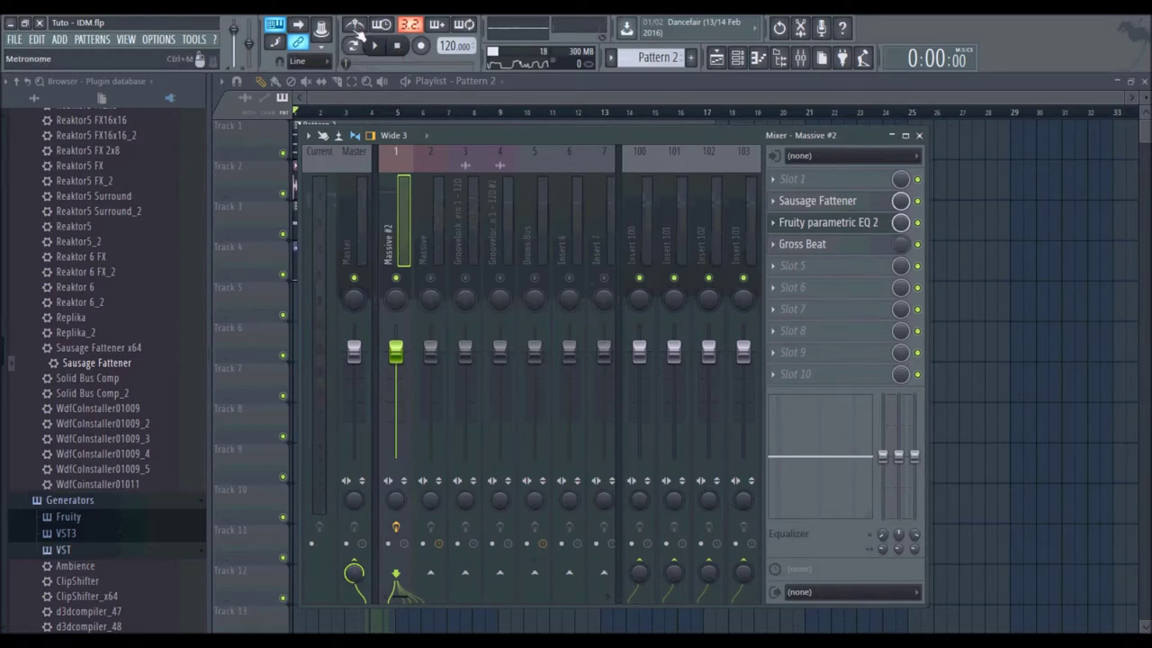
Step: Audition the full mix briefly, pause it and sidechain the Drums Bus to the Massive #2 mixer track
{"action": "left_click", "coordinate": [378, 48]}
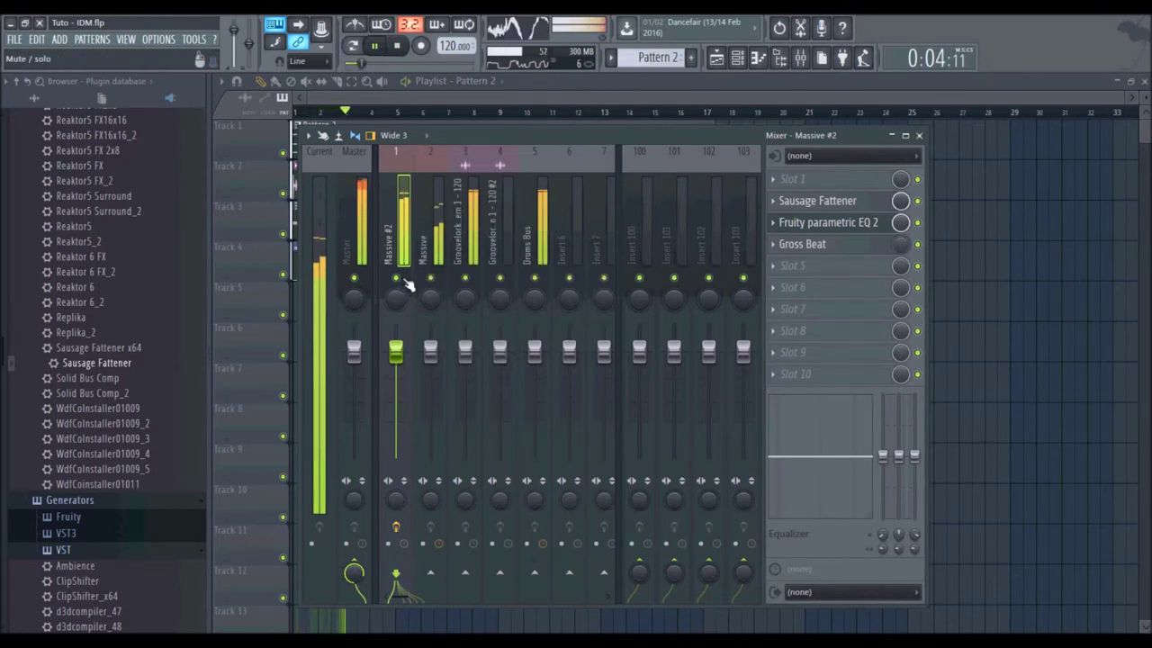
{"action": "key", "text": "space"}
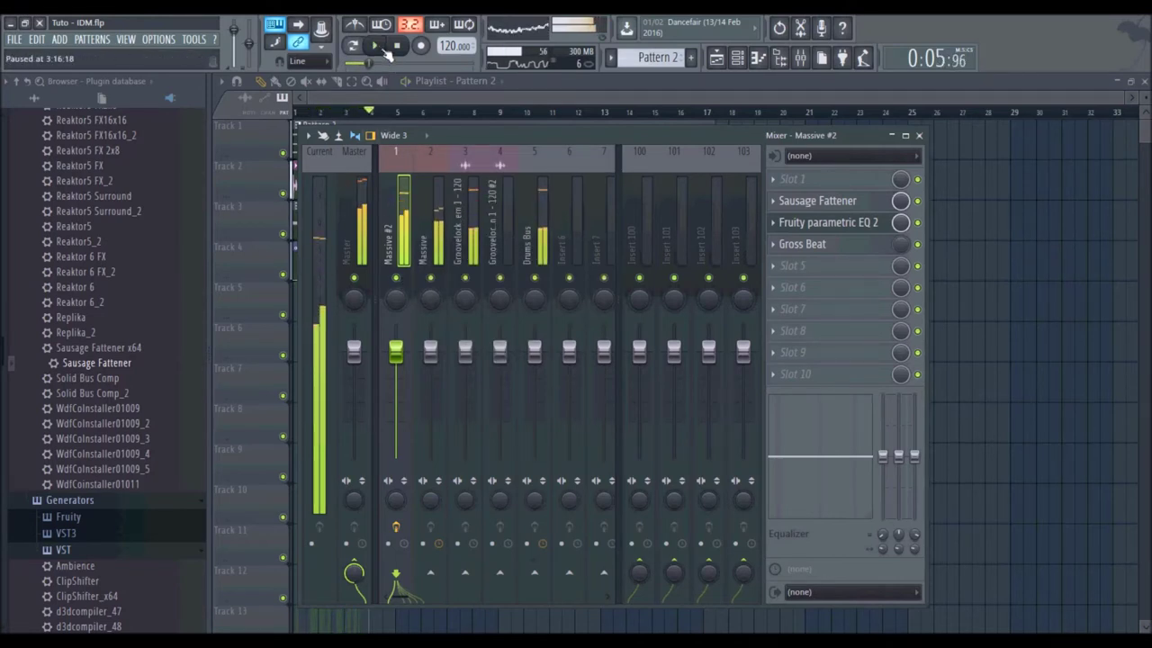
{"action": "left_click", "coordinate": [476, 241]}
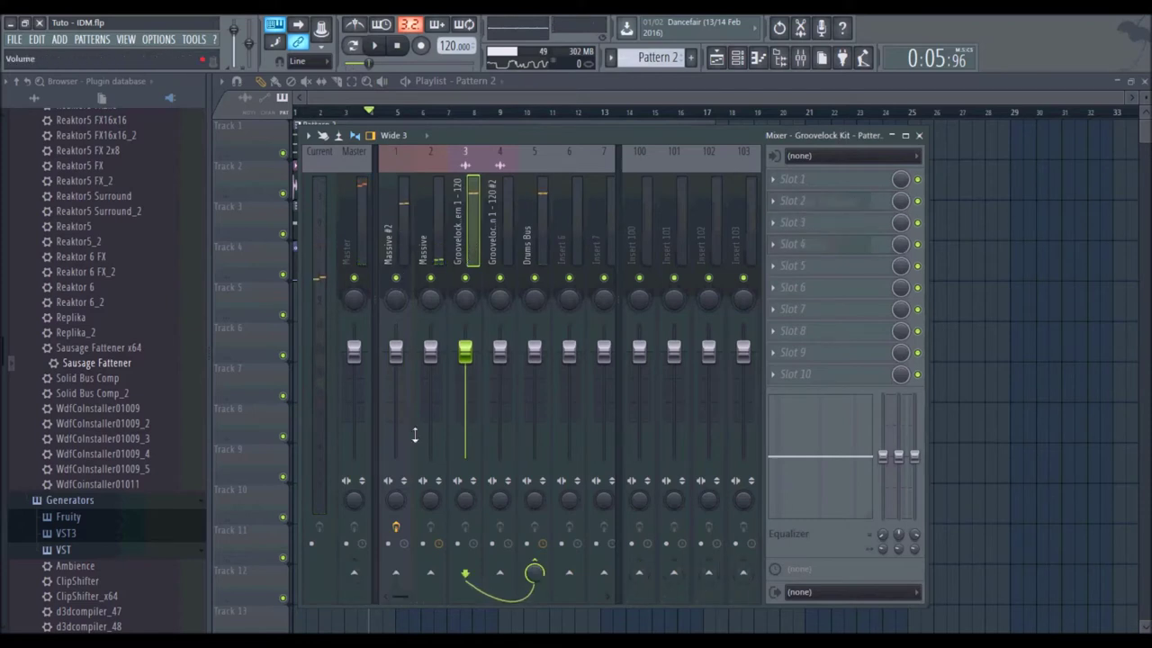
{"action": "right_click", "coordinate": [406, 578]}
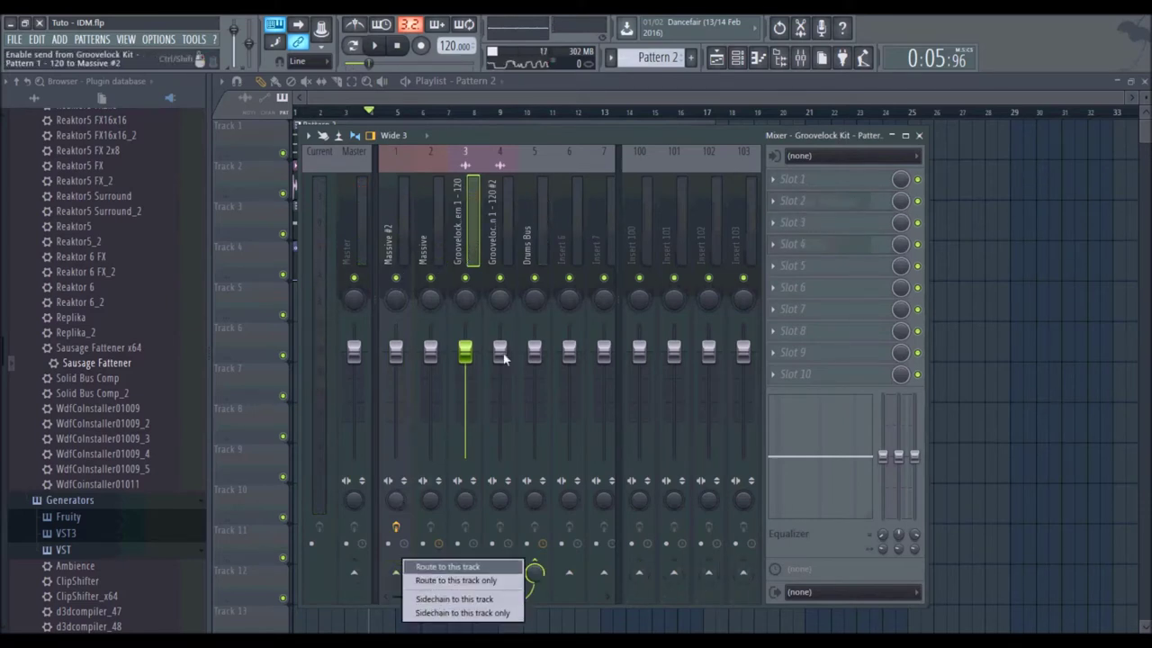
{"action": "left_click", "coordinate": [433, 600]}
{"action": "left_click", "coordinate": [535, 297]}
{"action": "right_click", "coordinate": [405, 574]}
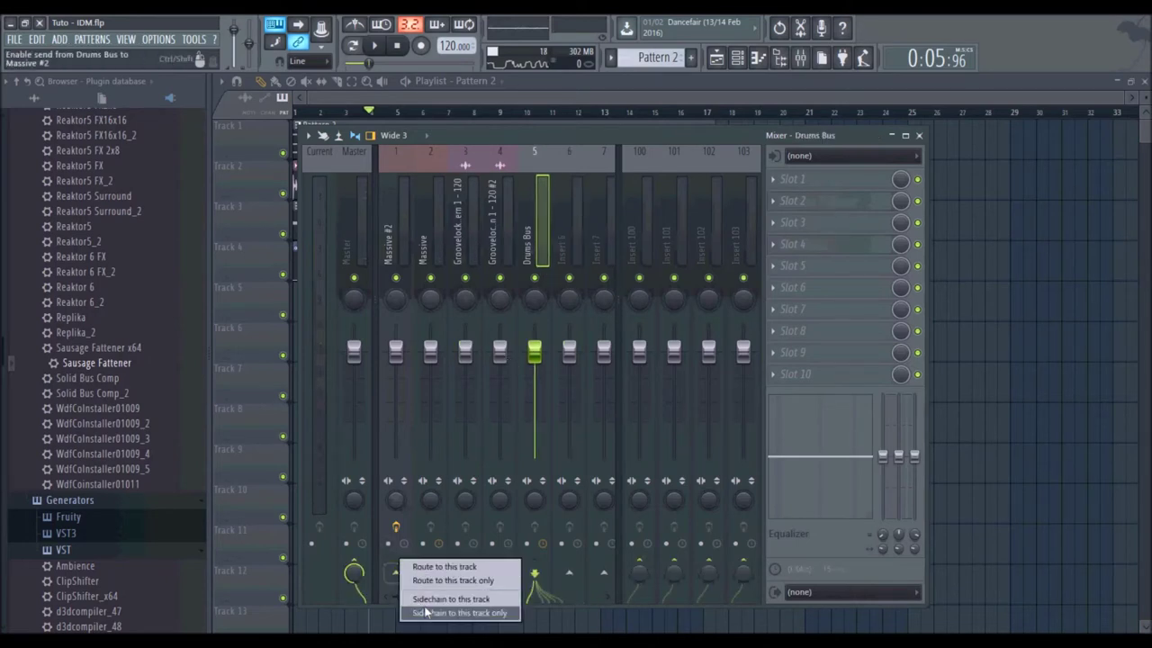
{"action": "left_click", "coordinate": [428, 596]}
Step: Load Fruity Limiter into slot 6 of the Massive #2 mixer track and switch it to compressor mode
{"action": "left_click", "coordinate": [390, 236]}
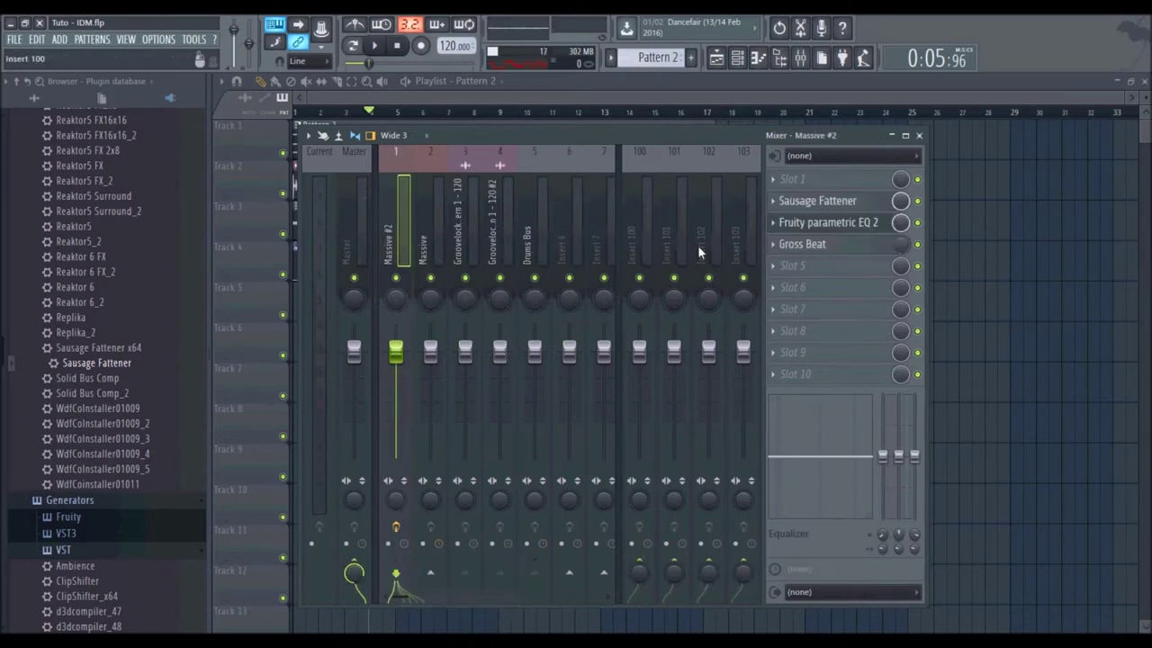
{"action": "left_click", "coordinate": [796, 294]}
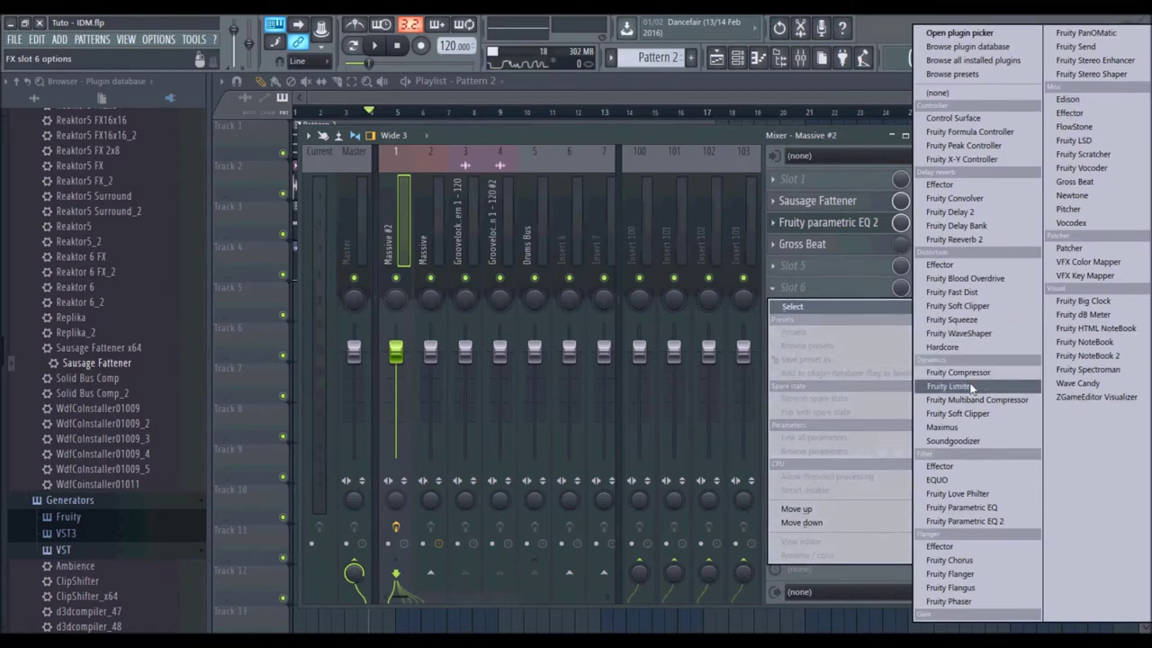
{"action": "left_click", "coordinate": [954, 386]}
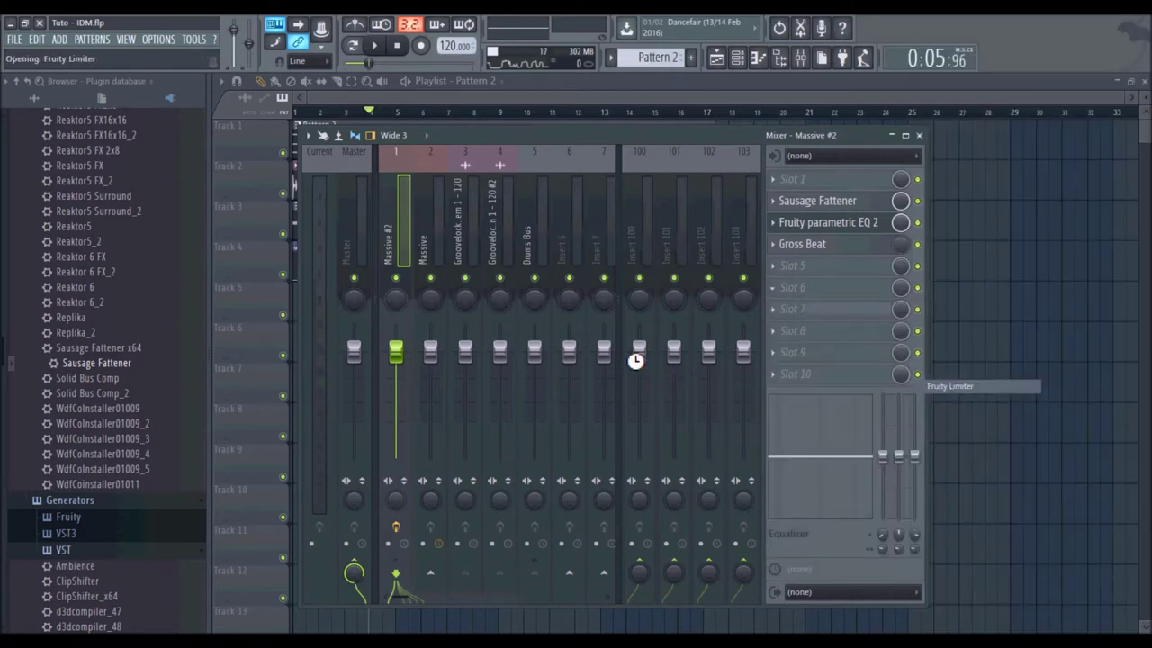
{"action": "left_click", "coordinate": [520, 391]}
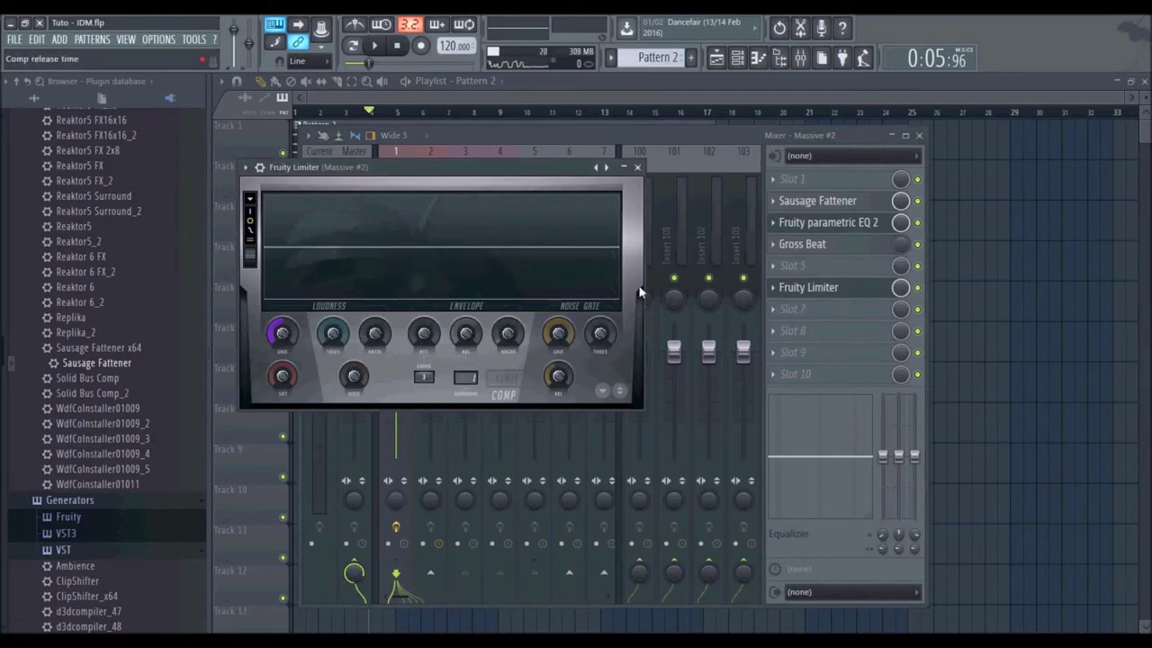
{"action": "left_click_drag", "start_coordinate": [506, 167], "coordinate": [555, 216]}
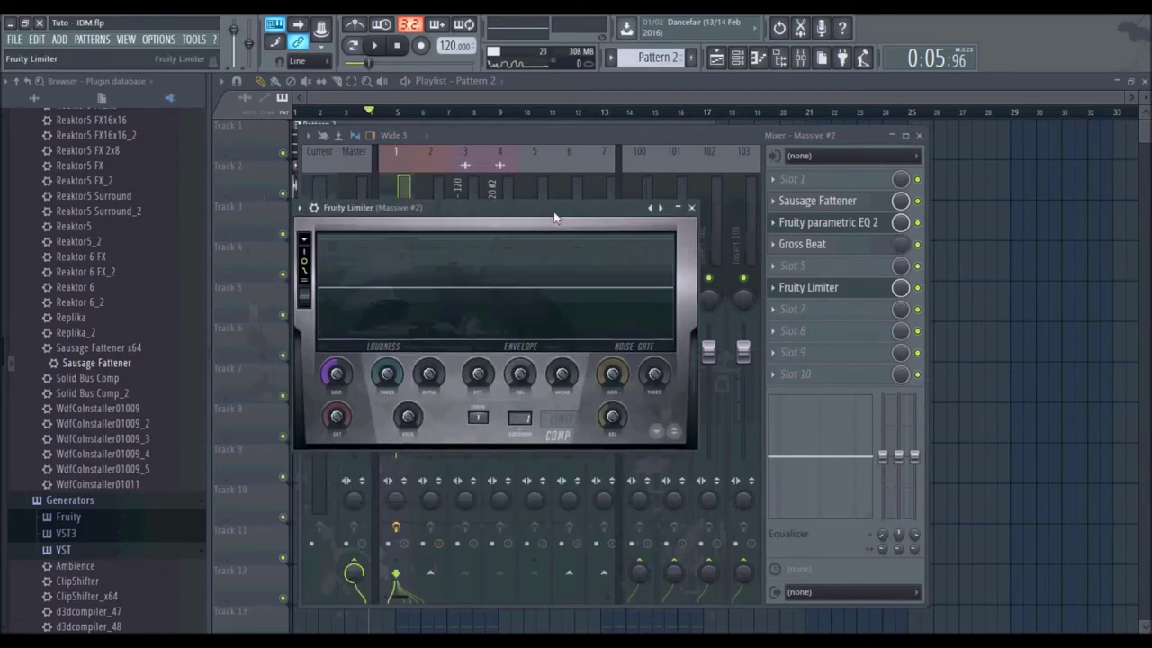
Step: Lower the Fruity Limiter's compressor threshold and raise its ratio, audition the sidechained bass and stop playback
{"action": "left_click_drag", "start_coordinate": [387, 374], "coordinate": [387, 423]}
{"action": "left_click", "coordinate": [375, 46]}
{"action": "left_click_drag", "start_coordinate": [428, 374], "coordinate": [428, 337]}
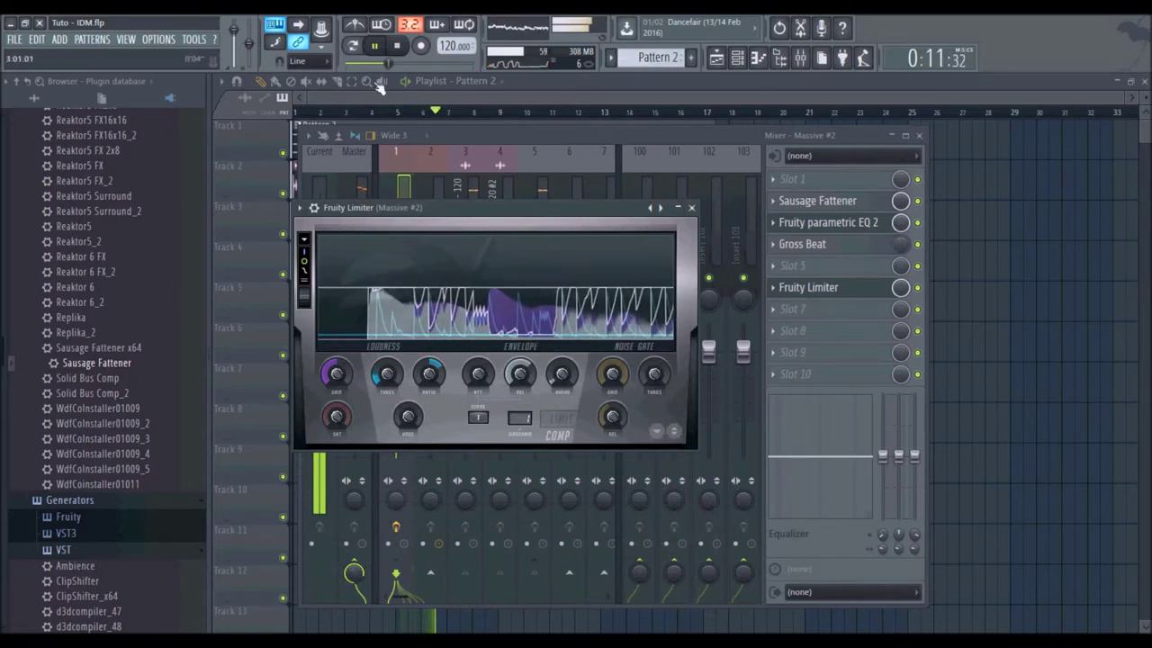
{"action": "left_click_drag", "start_coordinate": [432, 209], "coordinate": [702, 191]}
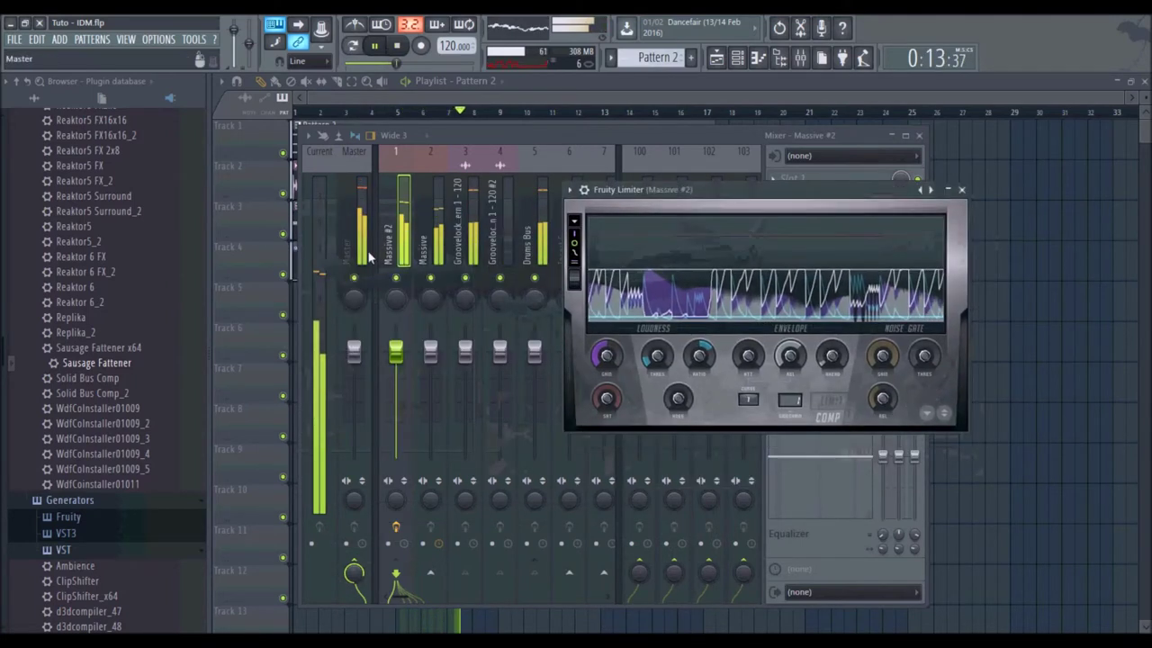
{"action": "left_click", "coordinate": [399, 45]}
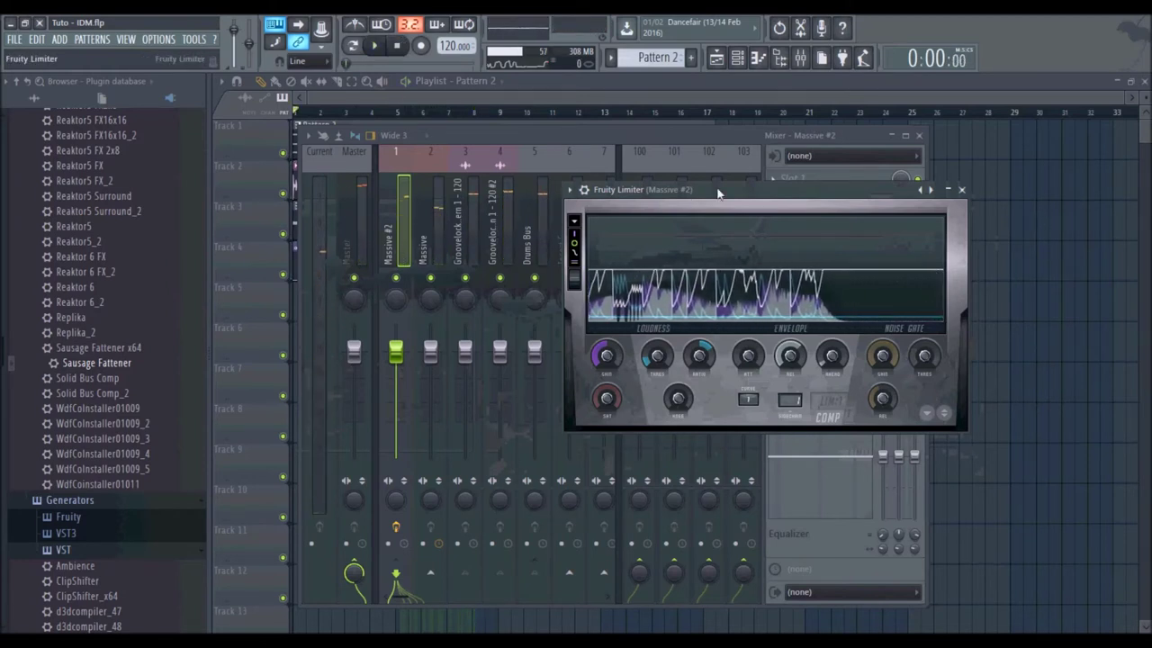
Step: Set the Fruity Limiter's ratio to 1.6:1 and its threshold to -10.9 dB during playback, and close the plugin
{"action": "left_click_drag", "start_coordinate": [718, 192], "coordinate": [643, 167]}
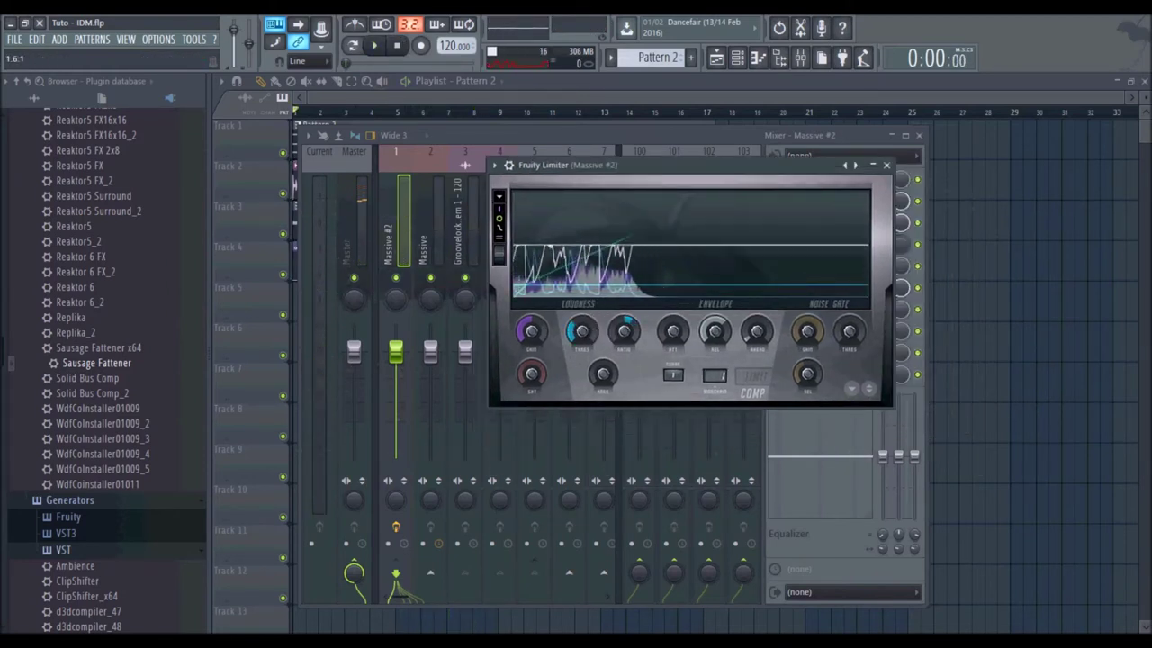
{"action": "left_click", "coordinate": [377, 46]}
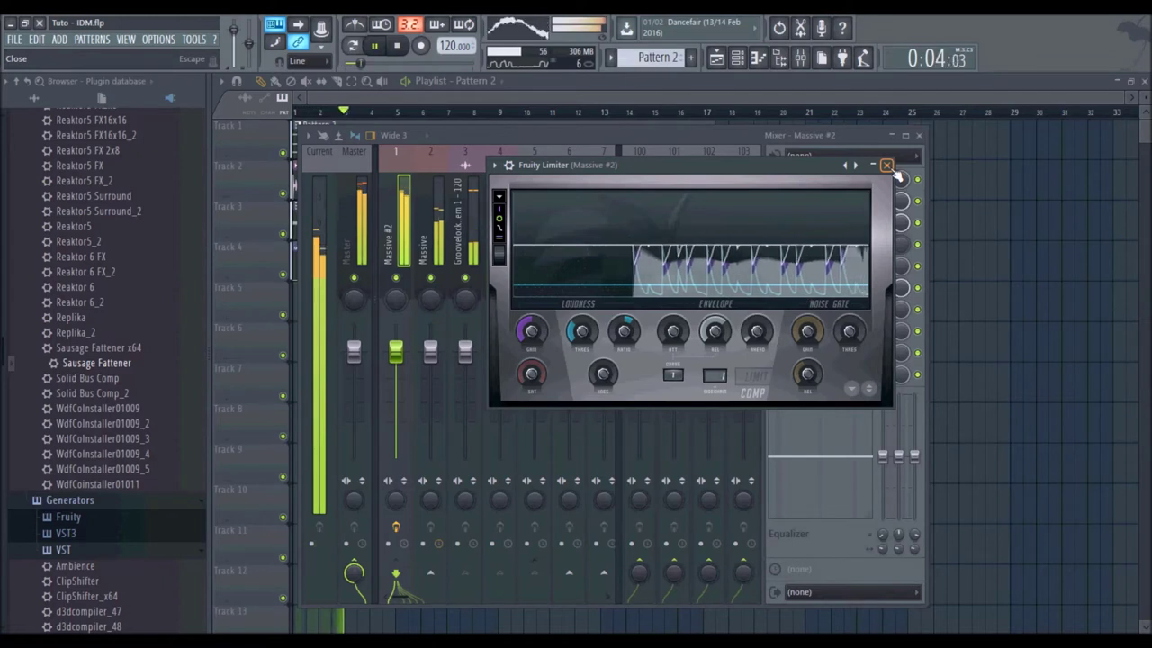
{"action": "left_click_drag", "start_coordinate": [588, 337], "coordinate": [625, 336]}
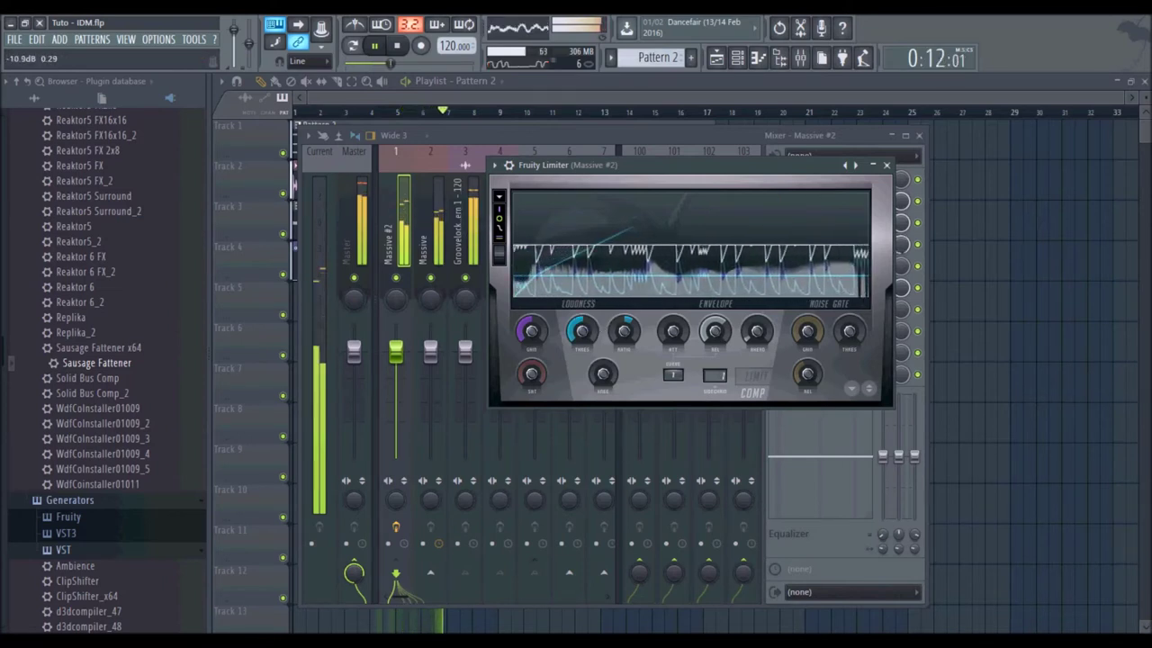
{"action": "left_click", "coordinate": [895, 165]}
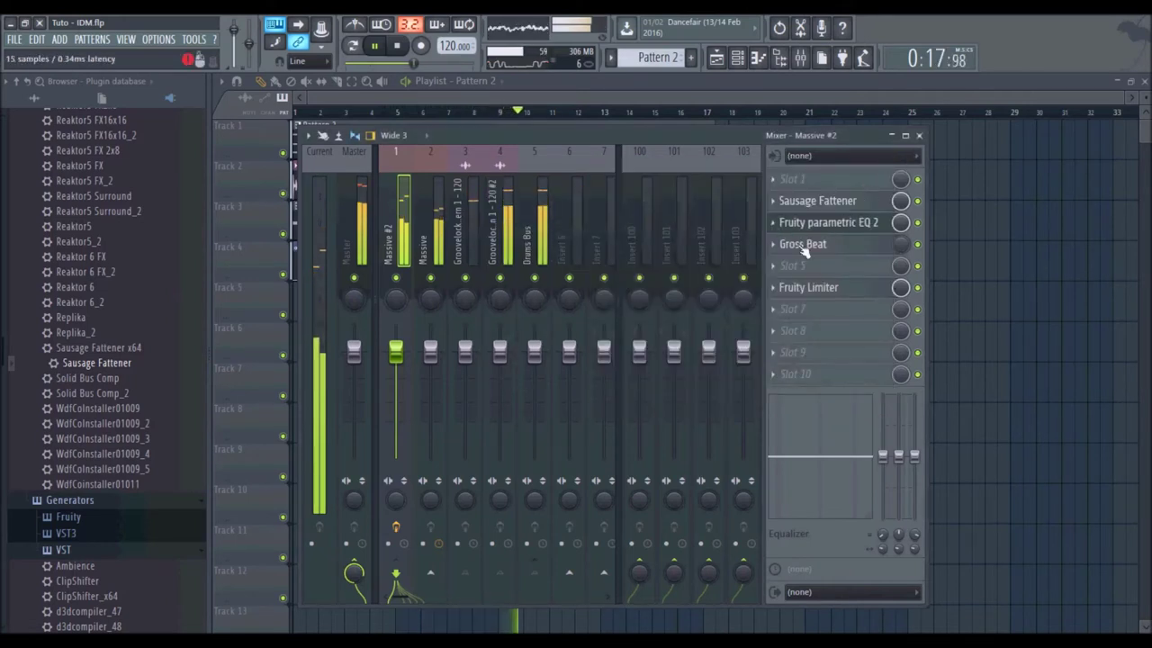
Step: Load Ambience into slot 2 of the soloed Massive mixer track, stop playback and close the plugin
{"action": "left_click", "coordinate": [432, 255]}
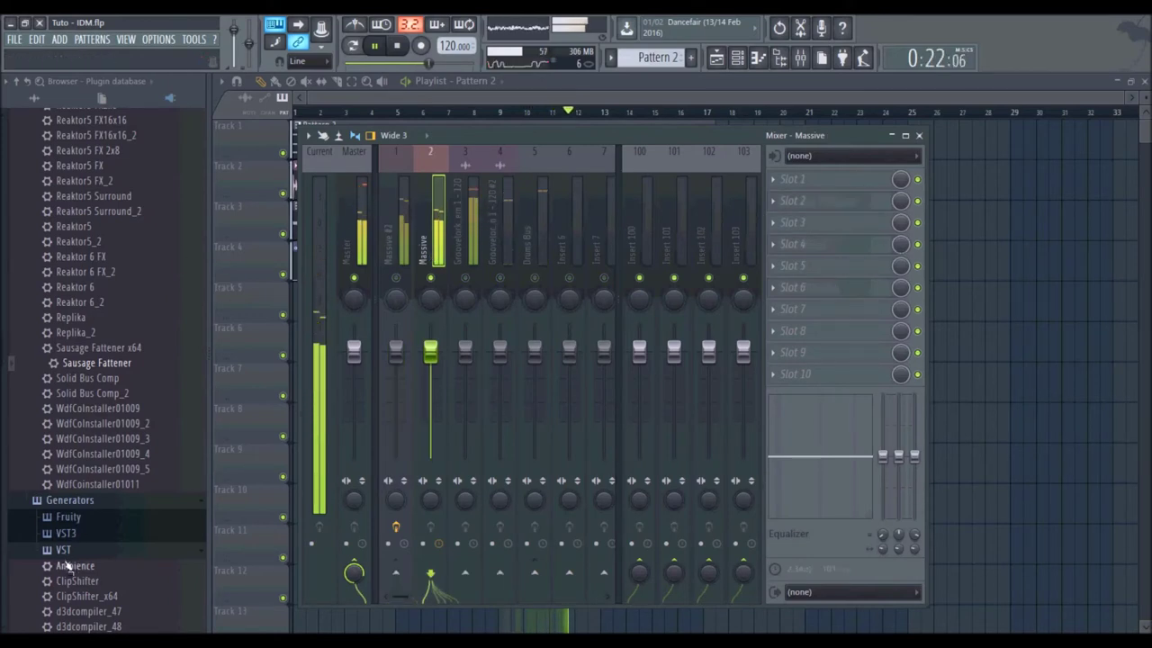
{"action": "scroll", "coordinate": [77, 252], "scroll_direction": "up", "scroll_amount": 10}
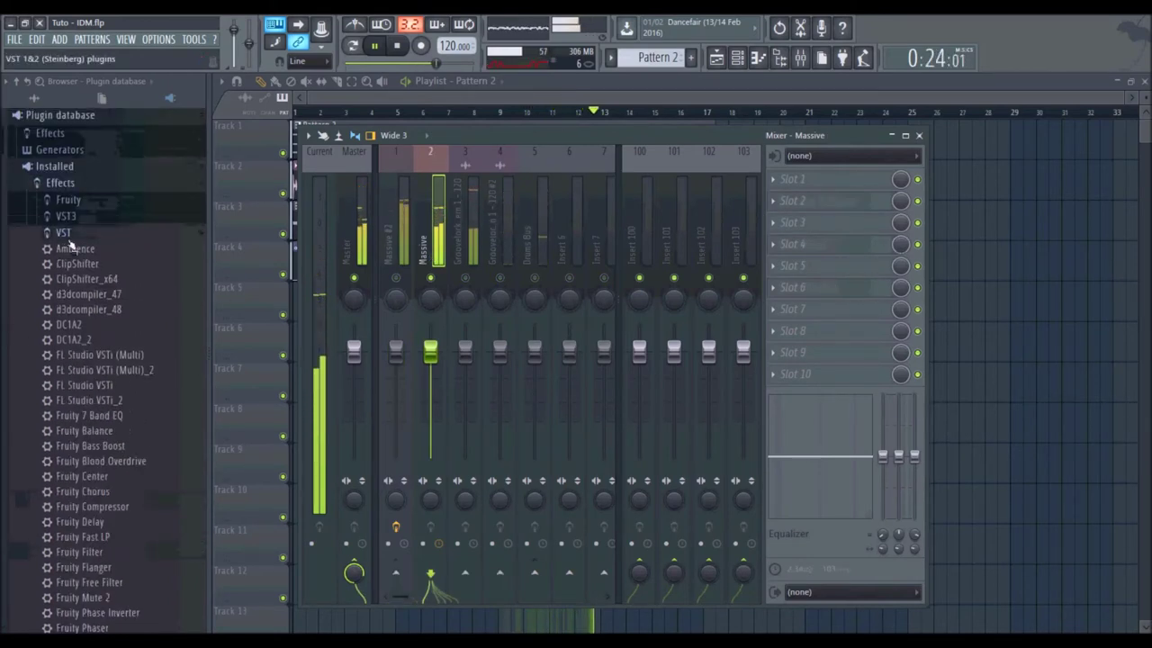
{"action": "left_click_drag", "start_coordinate": [702, 223], "coordinate": [799, 225]}
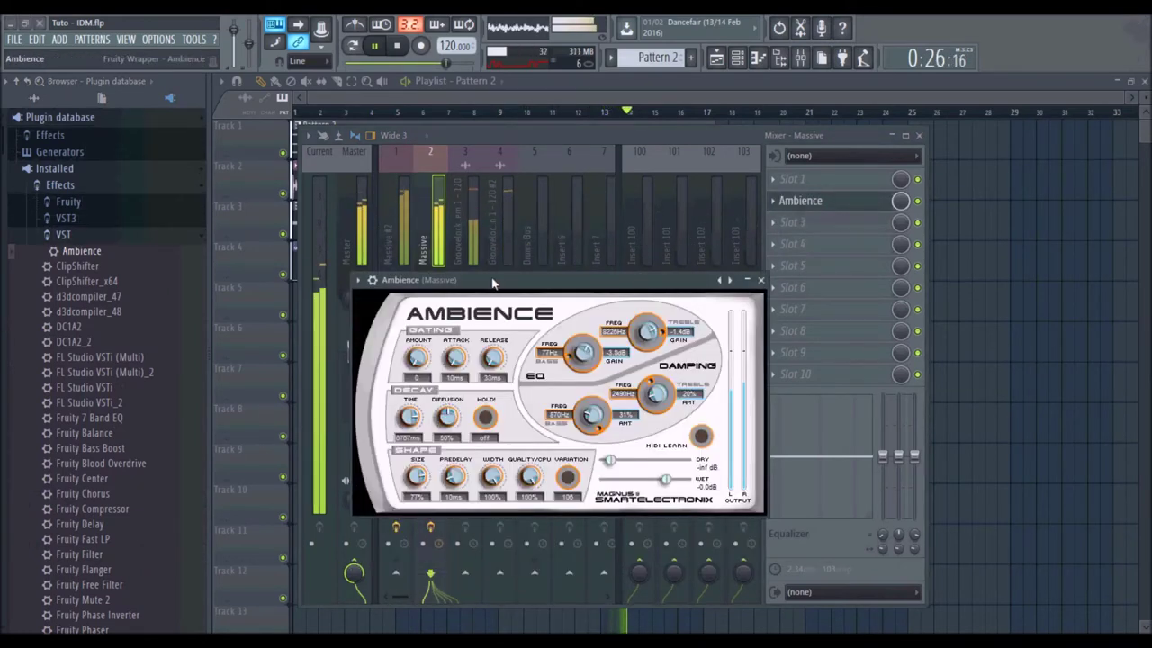
{"action": "left_click_drag", "start_coordinate": [492, 284], "coordinate": [497, 247]}
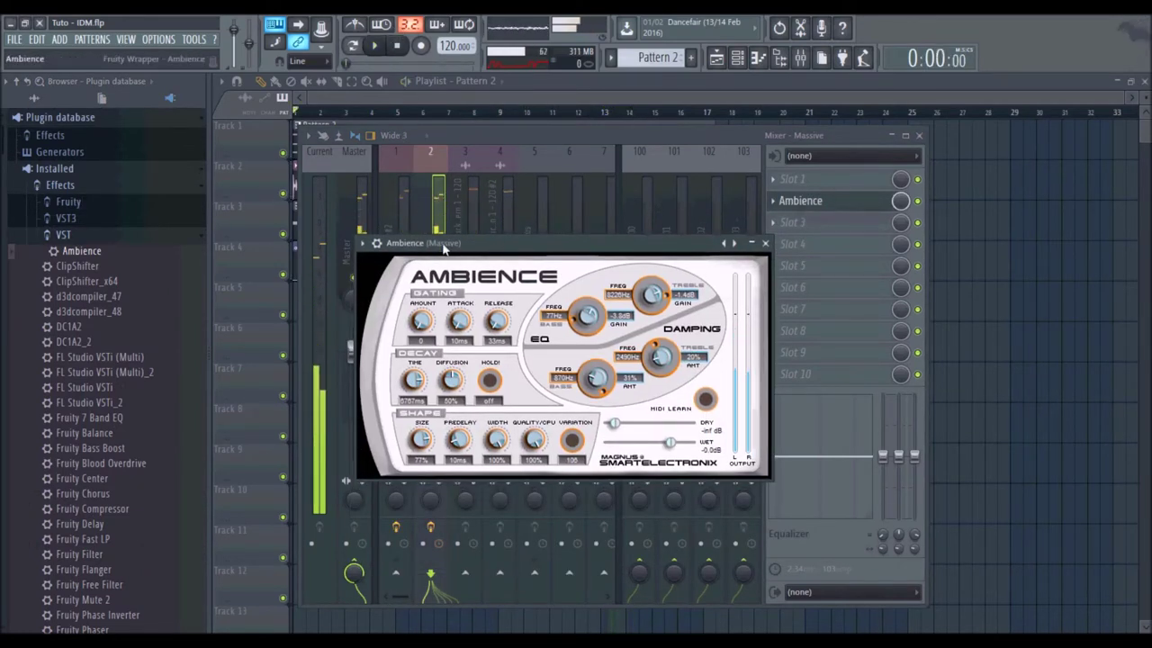
{"action": "left_click", "coordinate": [765, 243]}
Step: Unsolo the Massive track, play the full mix, and leave only the two Groovelock tracks and the Drums Bus audible among the instrument tracks
{"action": "right_click", "coordinate": [434, 279]}
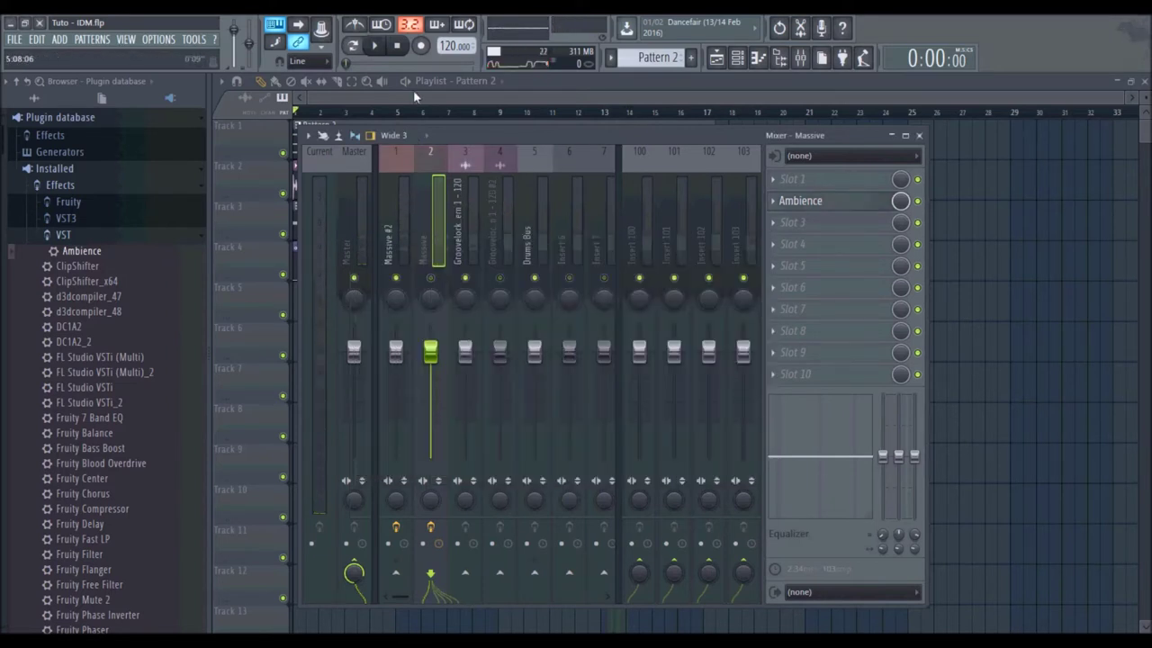
{"action": "right_click", "coordinate": [537, 277]}
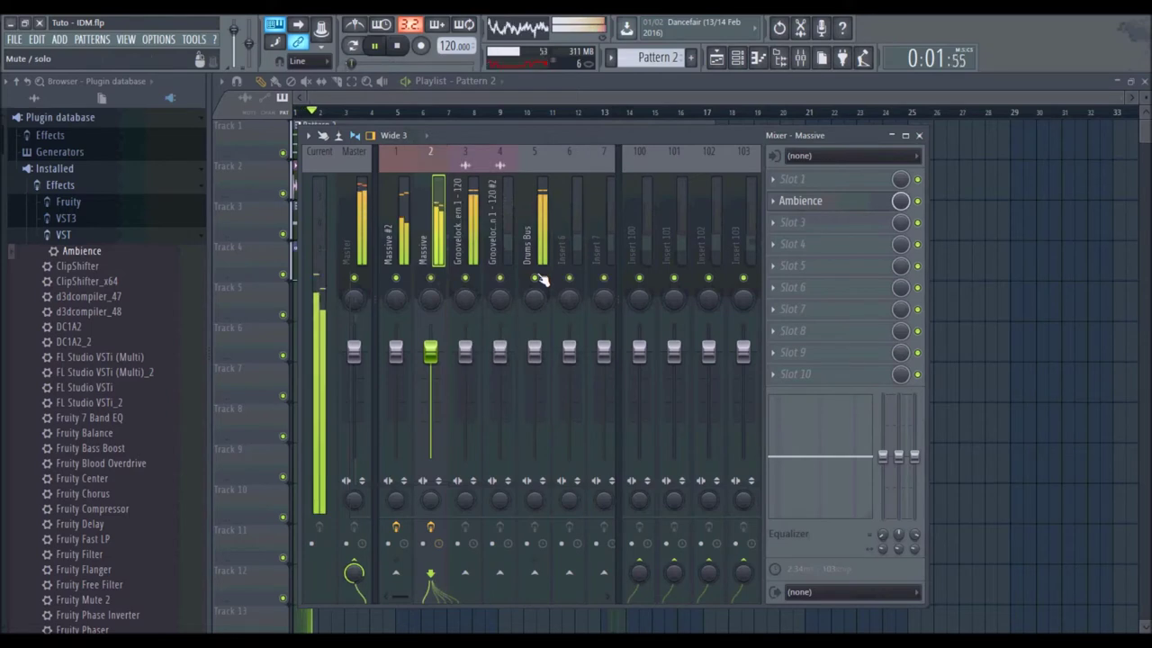
{"action": "right_click", "coordinate": [536, 277]}
{"action": "left_click", "coordinate": [465, 278]}
{"action": "left_click", "coordinate": [431, 278]}
{"action": "left_click", "coordinate": [396, 277]}
{"action": "left_click", "coordinate": [430, 277]}
{"action": "left_click", "coordinate": [500, 277]}
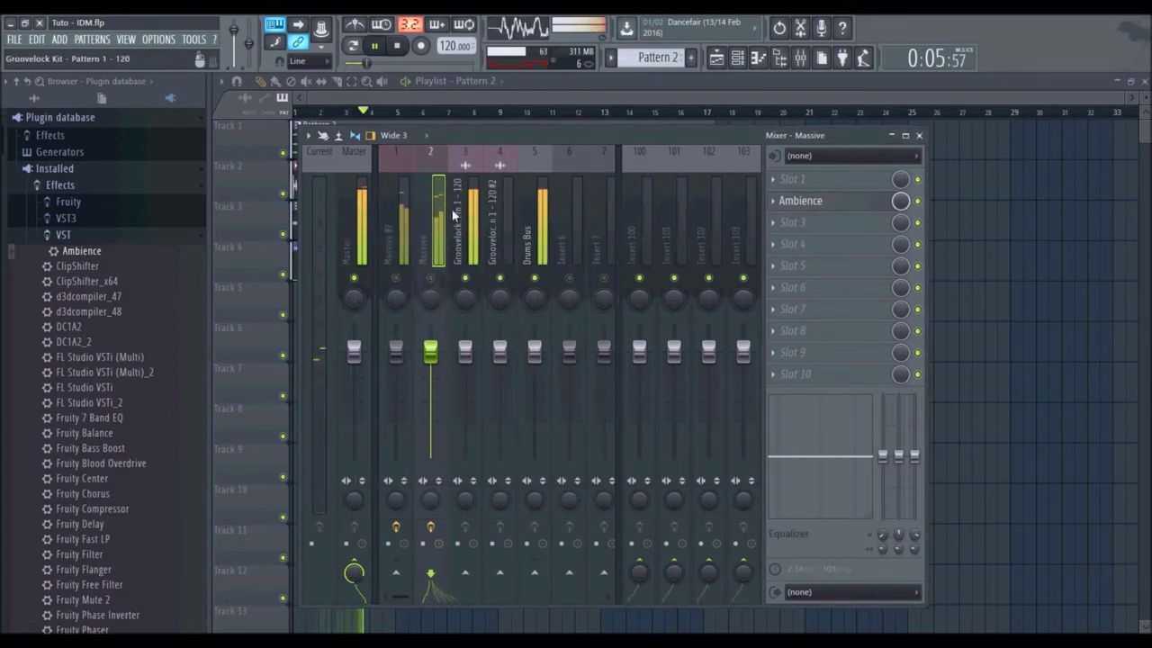
Step: Stop playback and load Sausage Fattener into slot 2 of the Drums Bus mixer track
{"action": "left_click", "coordinate": [544, 221]}
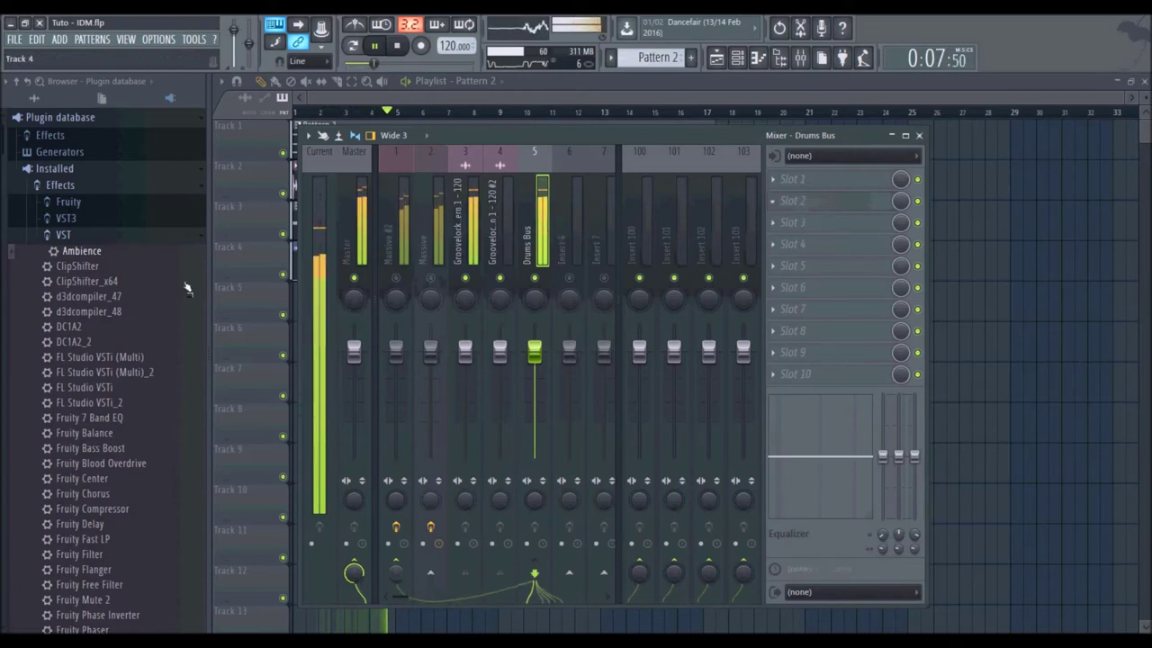
{"action": "scroll", "coordinate": [1, 267], "scroll_direction": "down", "scroll_amount": 10}
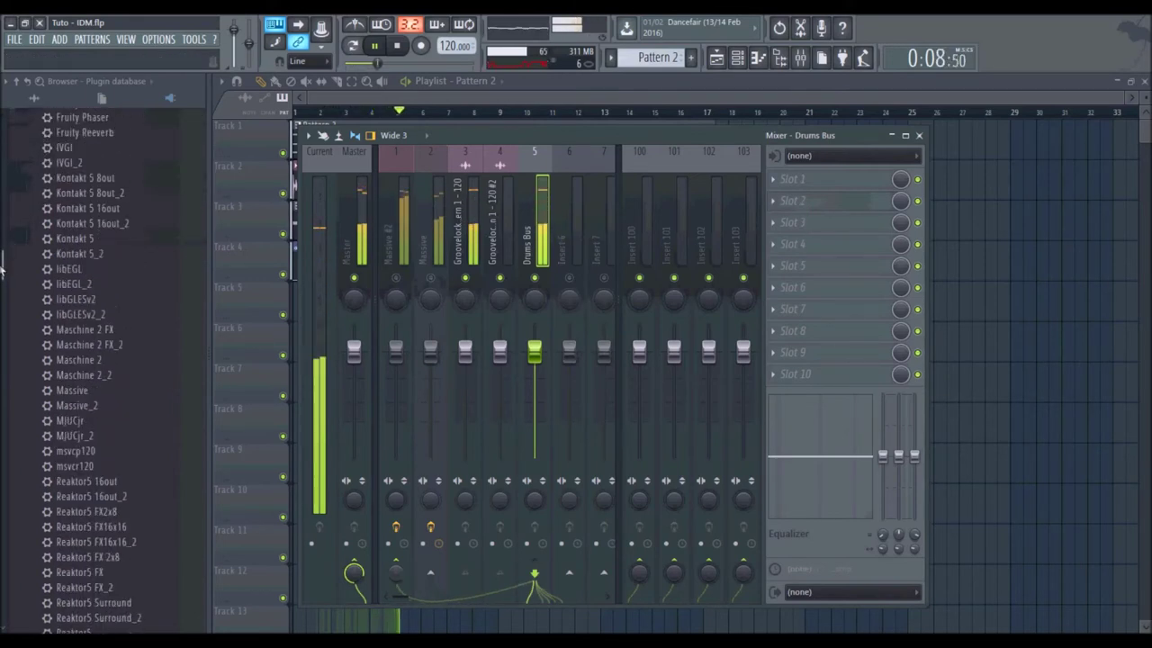
{"action": "left_click", "coordinate": [397, 46]}
{"action": "scroll", "coordinate": [81, 279], "scroll_direction": "up", "scroll_amount": 3}
{"action": "scroll", "coordinate": [72, 266], "scroll_direction": "down", "scroll_amount": 3}
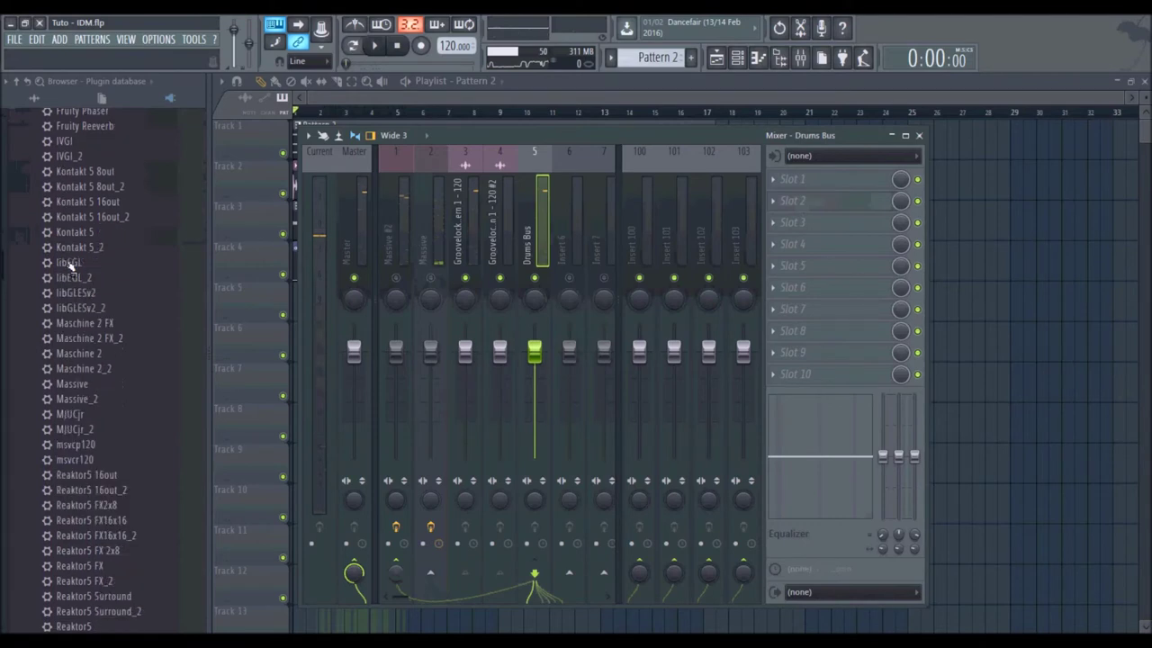
{"action": "left_click", "coordinate": [804, 184]}
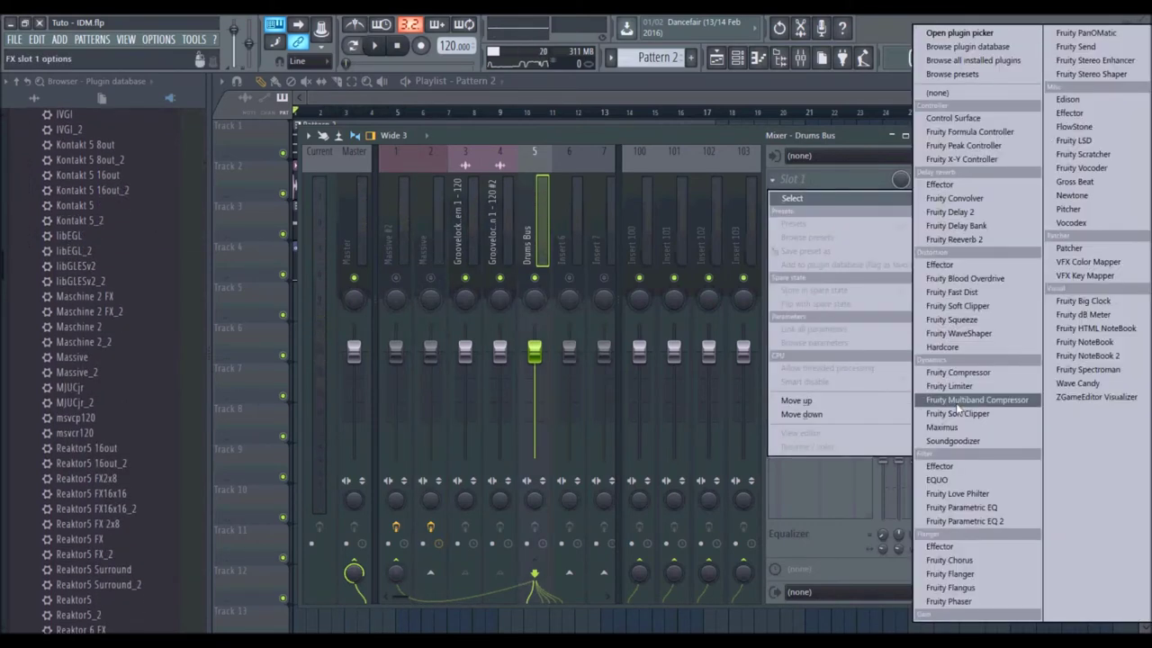
{"action": "left_click", "coordinate": [823, 183]}
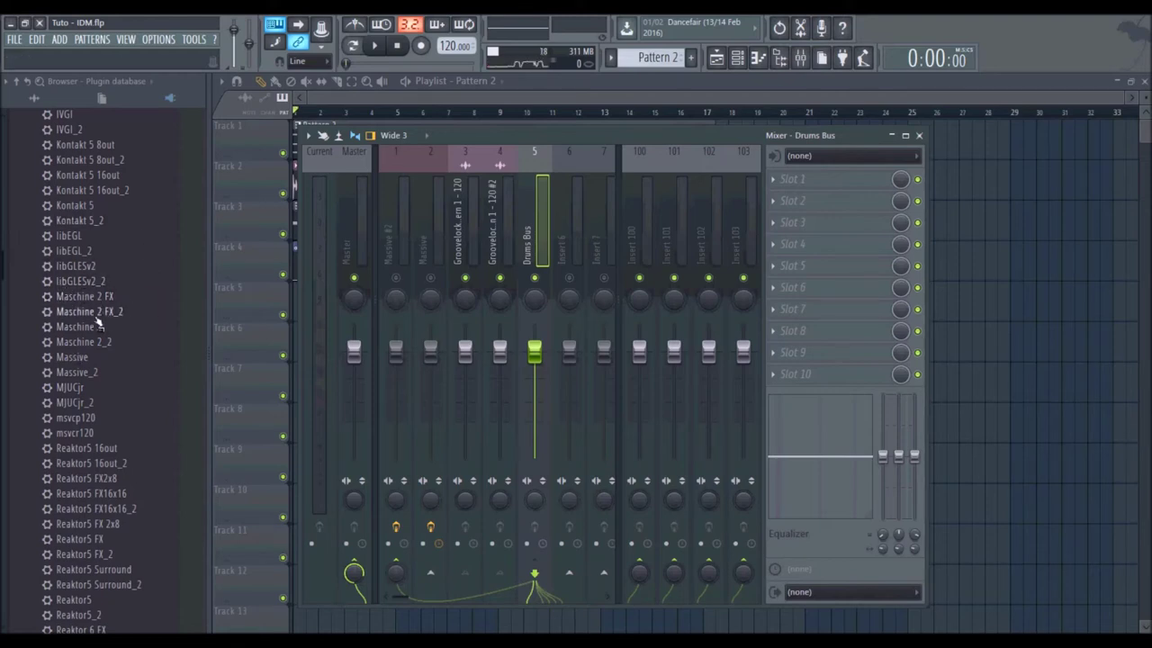
{"action": "scroll", "coordinate": [81, 360], "scroll_direction": "down", "scroll_amount": 8}
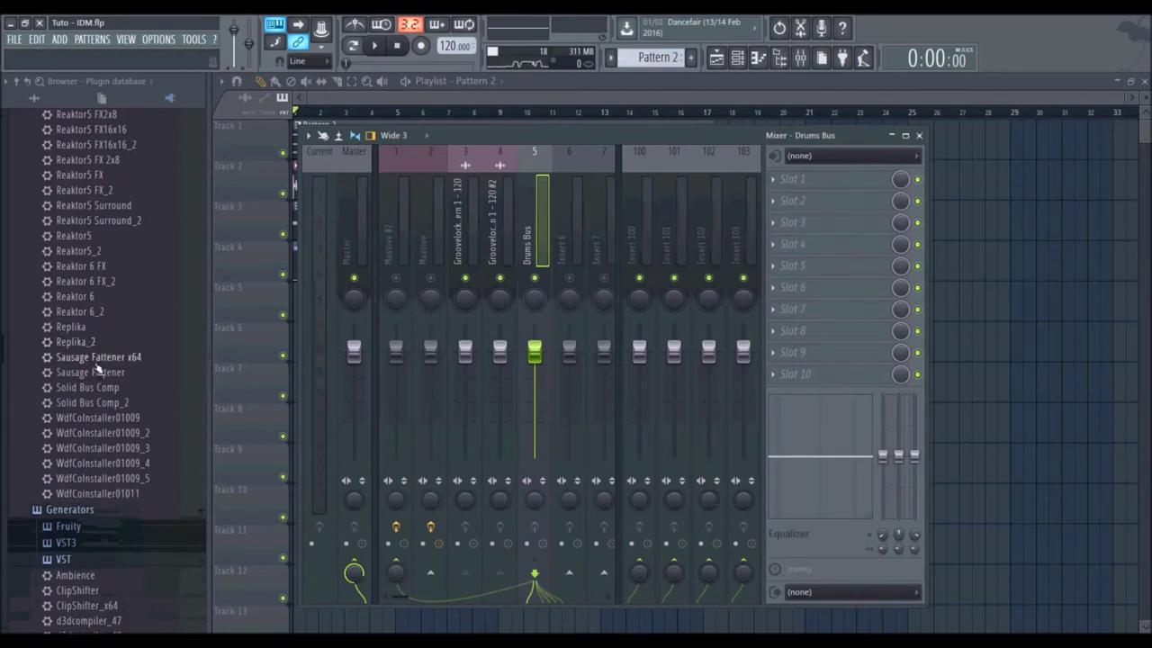
{"action": "left_click_drag", "start_coordinate": [806, 208], "coordinate": [804, 202]}
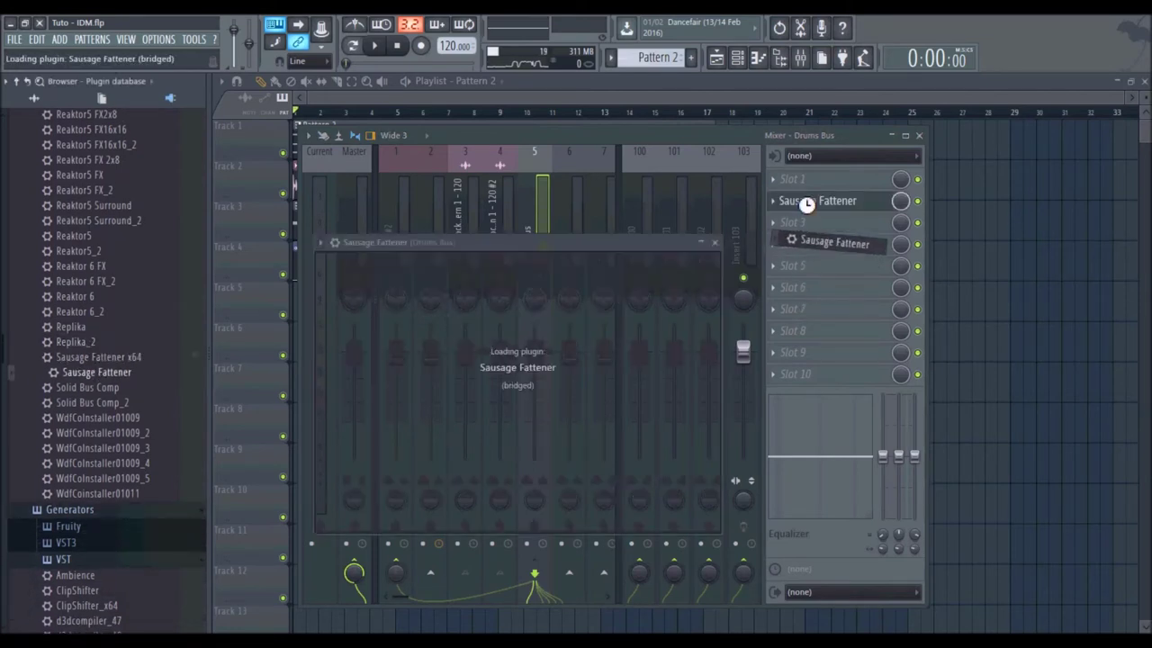
Step: Adjust Sausage Fattener's Fatness, set its Color to 22.0% and trim its Gain while the drums play, and stop playback
{"action": "left_click_drag", "start_coordinate": [585, 347], "coordinate": [614, 407]}
{"action": "left_click", "coordinate": [374, 45]}
{"action": "left_click_drag", "start_coordinate": [708, 402], "coordinate": [708, 334]}
{"action": "left_click_drag", "start_coordinate": [634, 455], "coordinate": [634, 463]}
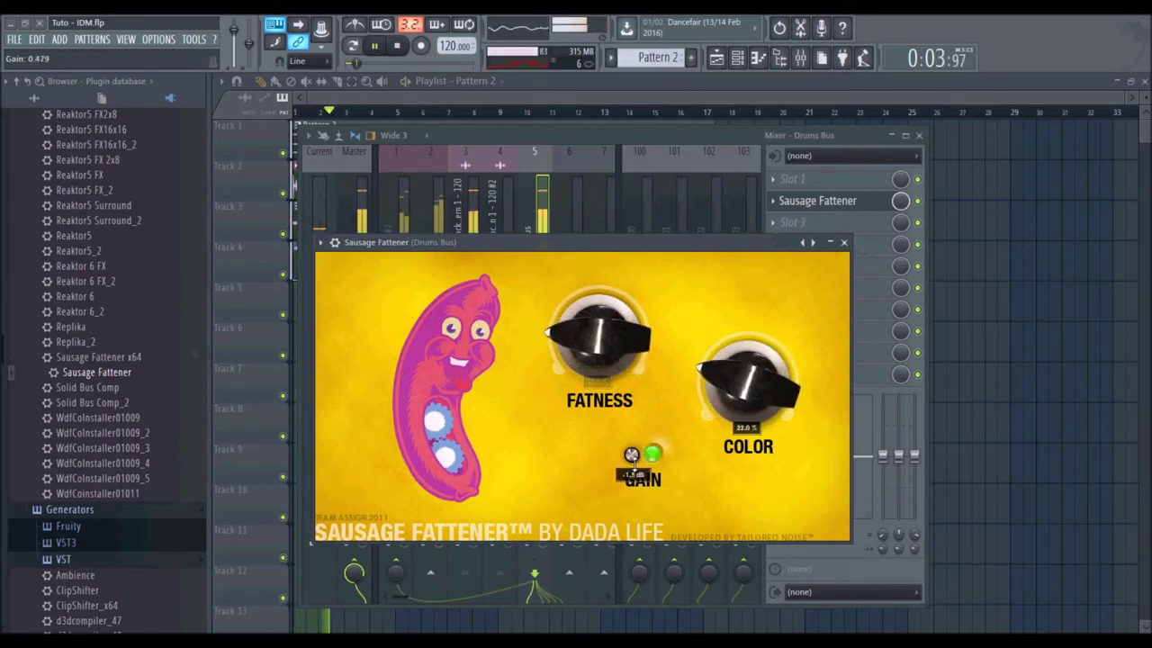
{"action": "left_click", "coordinate": [400, 45]}
Step: Play the drums from the start with the playlist in view, return to the mixer and stop playback
{"action": "left_click", "coordinate": [581, 95]}
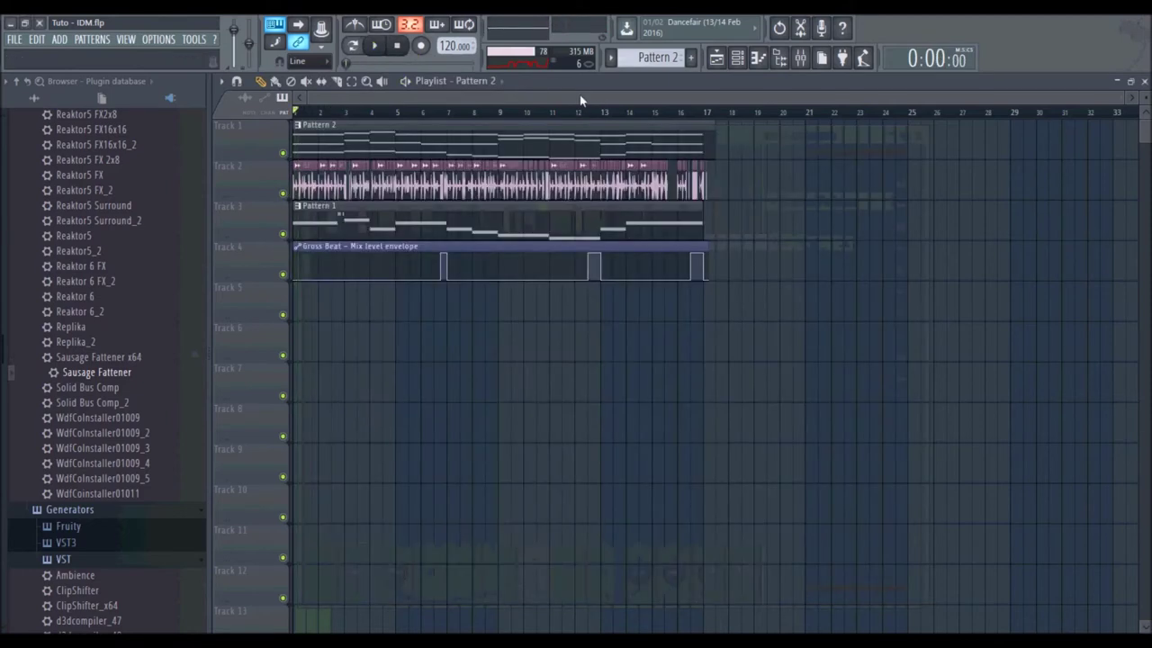
{"action": "left_click", "coordinate": [382, 45]}
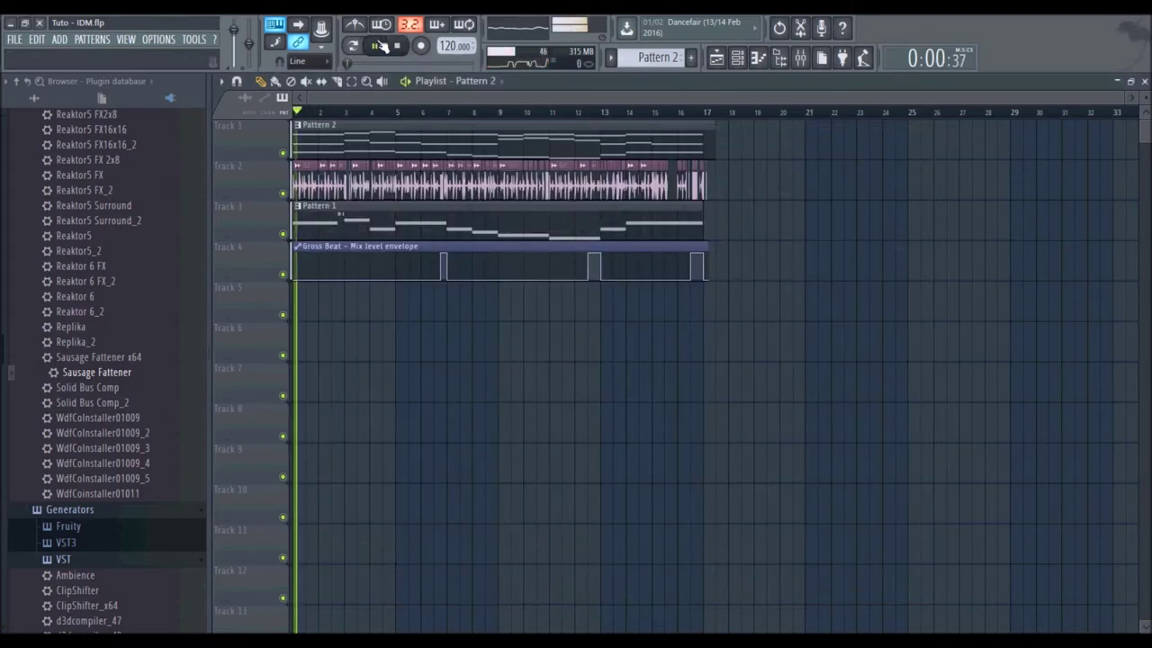
{"action": "left_click", "coordinate": [800, 58]}
{"action": "left_click", "coordinate": [399, 48]}
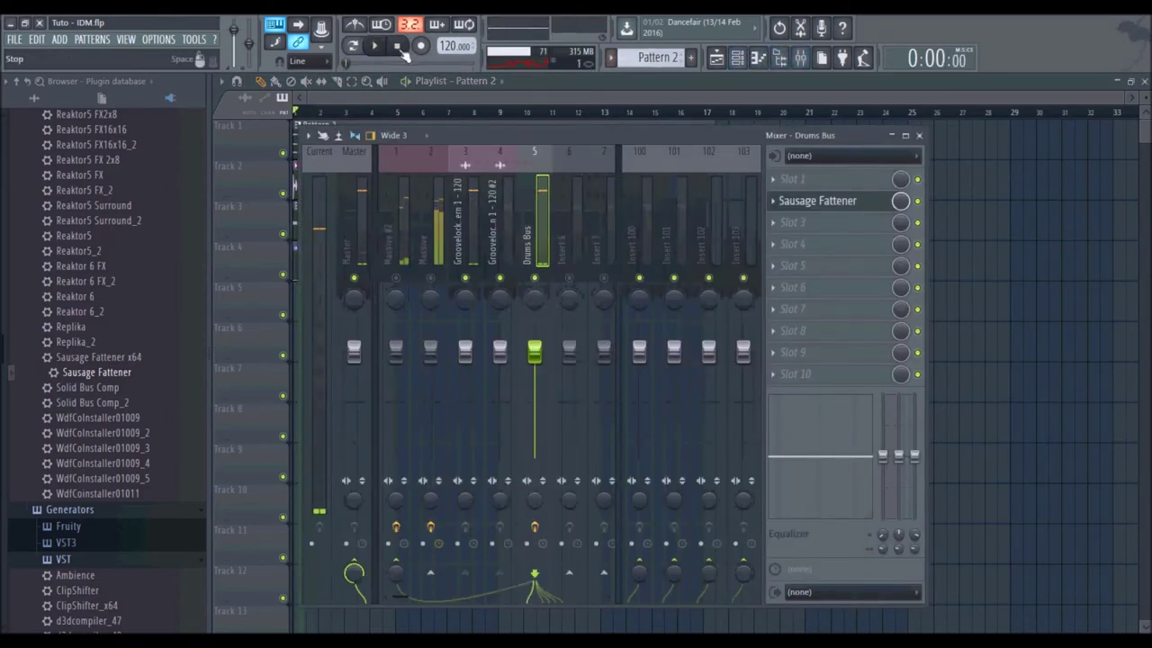
Step: Load Fruity Reeverb 2 into slot 3 of the Drums Bus mixer track and audition the drums briefly
{"action": "left_click_drag", "start_coordinate": [2, 335], "coordinate": [14, 157]}
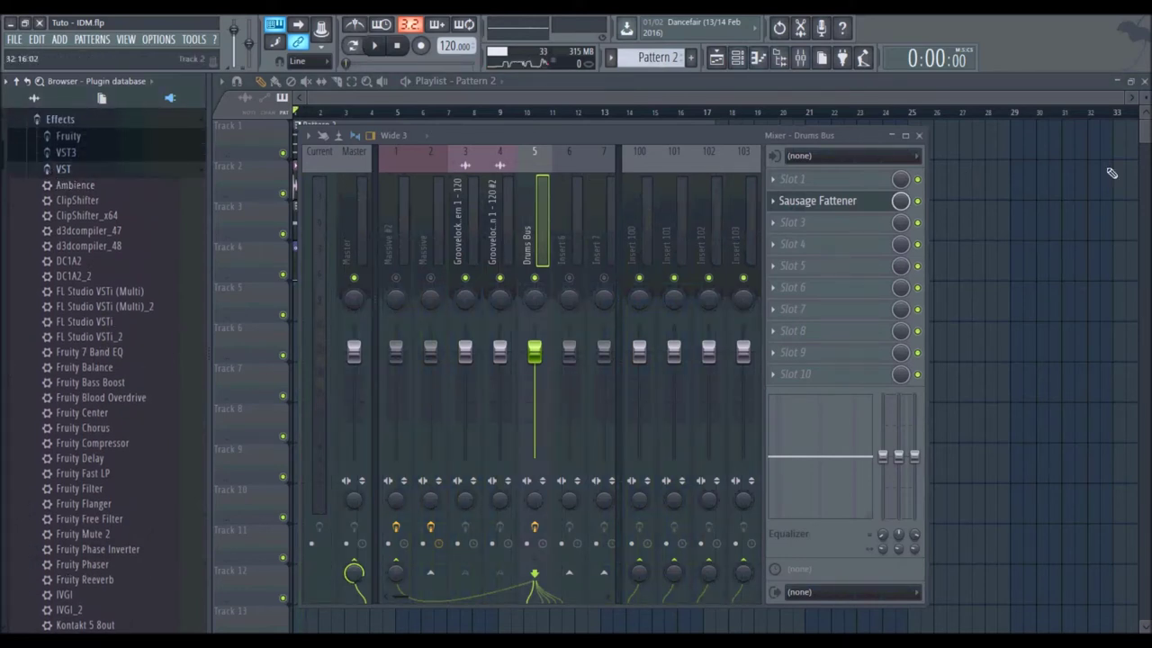
{"action": "left_click", "coordinate": [796, 229]}
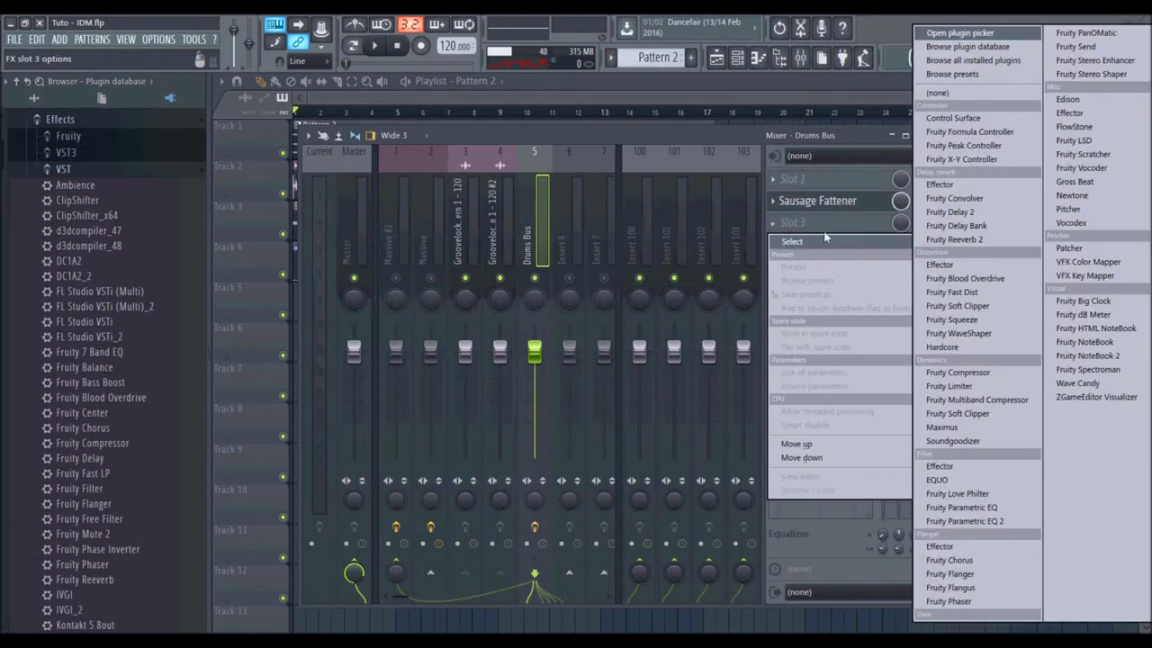
{"action": "left_click", "coordinate": [936, 240]}
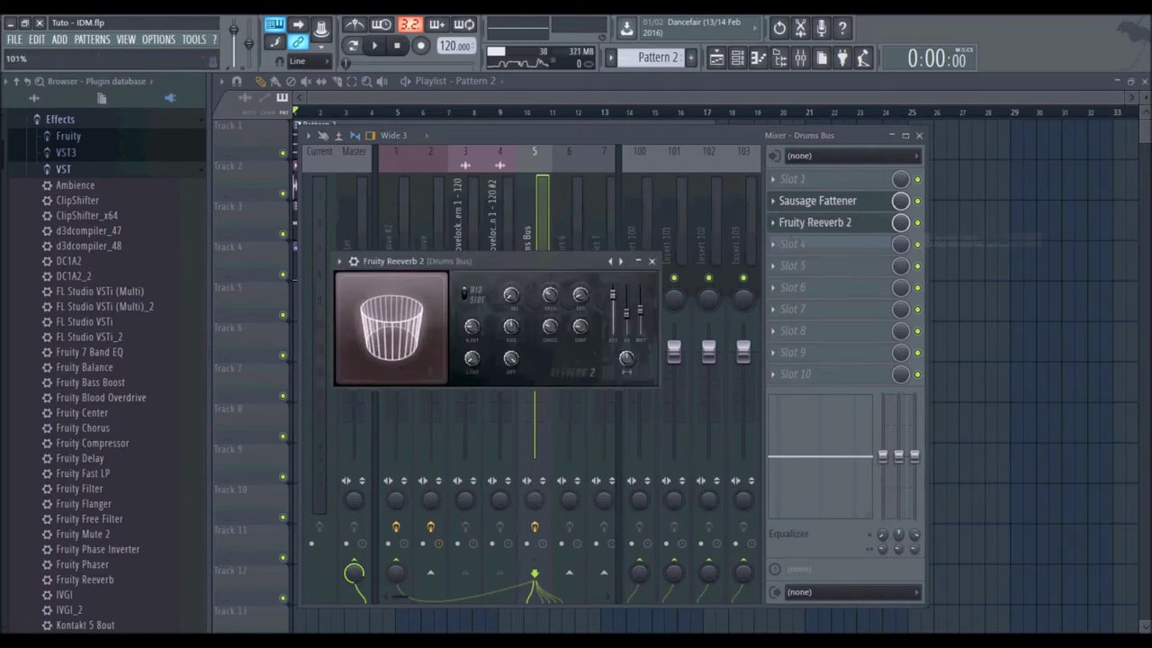
{"action": "left_click", "coordinate": [375, 45]}
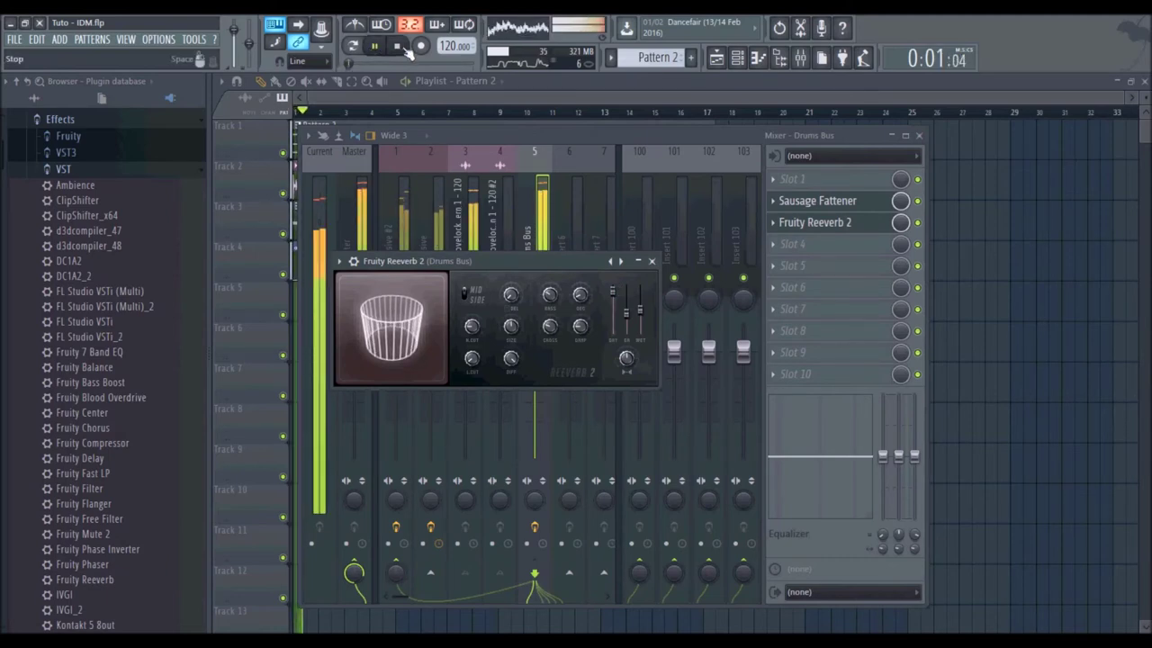
{"action": "left_click", "coordinate": [404, 48]}
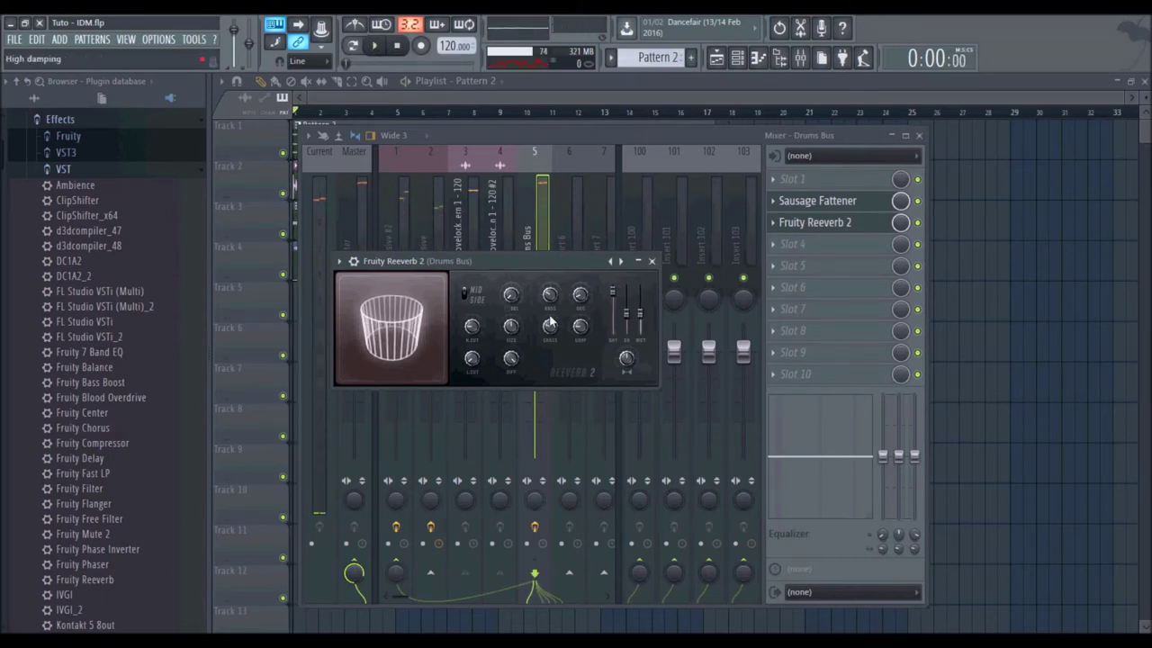
Step: Replay the drums, make all muted mixer tracks audible again and play the full mix, ending with playback stopped
{"action": "left_click", "coordinate": [378, 47]}
{"action": "left_click", "coordinate": [398, 48]}
{"action": "key", "text": "space"}
{"action": "key", "text": "F5"}
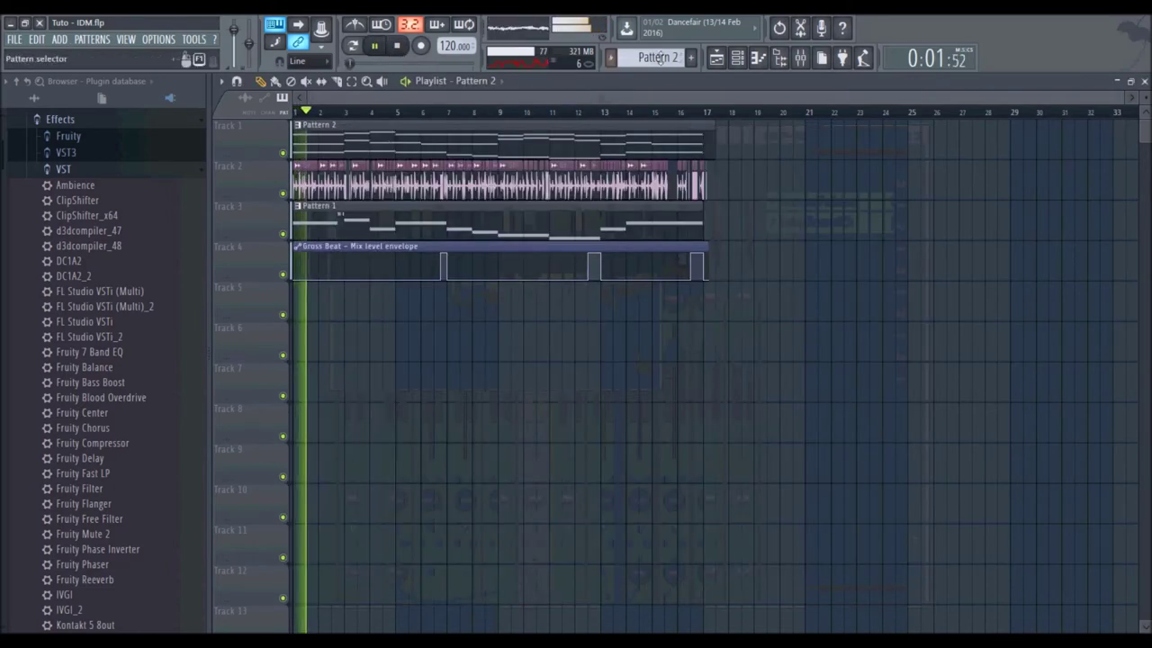
{"action": "left_click", "coordinate": [800, 59]}
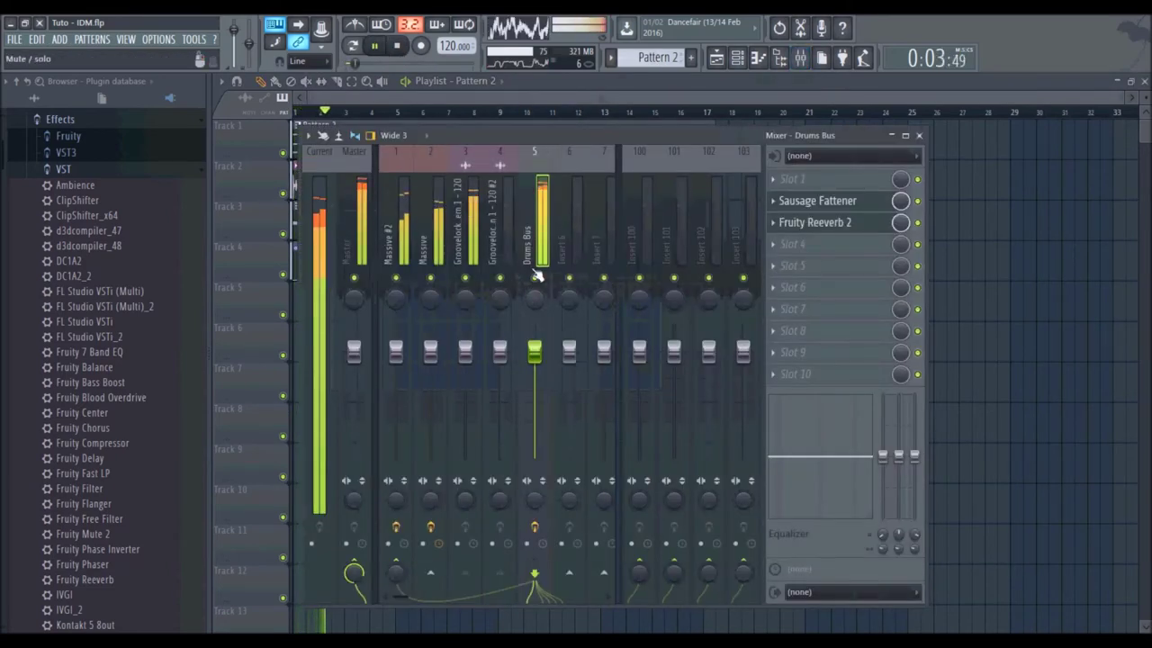
{"action": "left_click", "coordinate": [405, 48]}
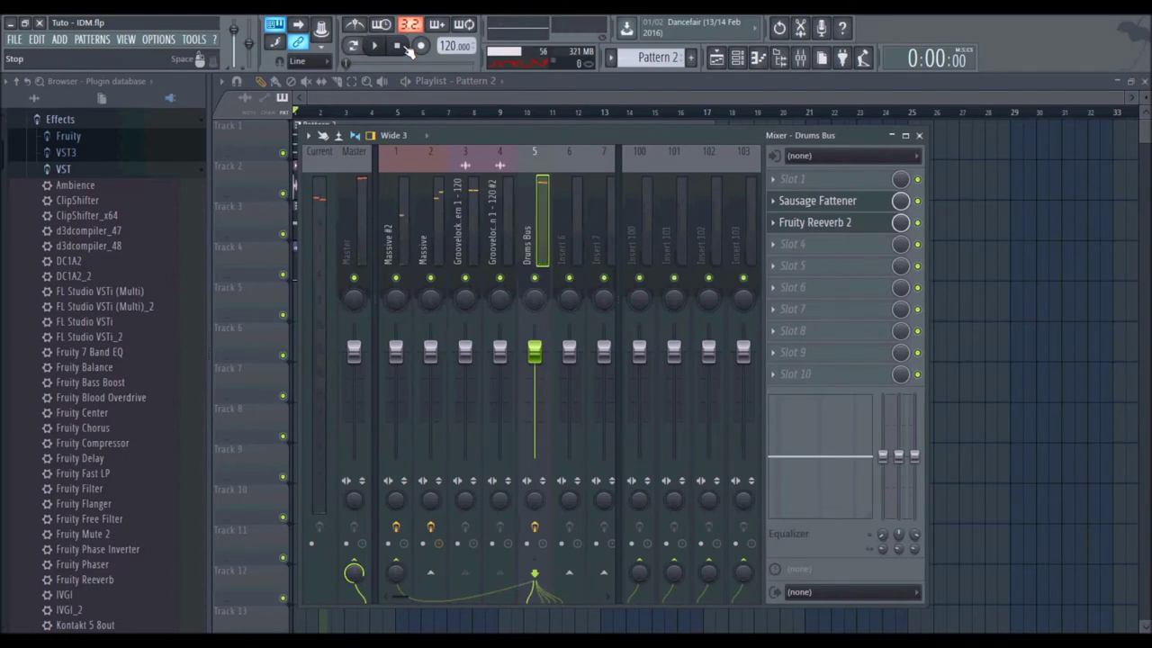
{"action": "left_click", "coordinate": [390, 45]}
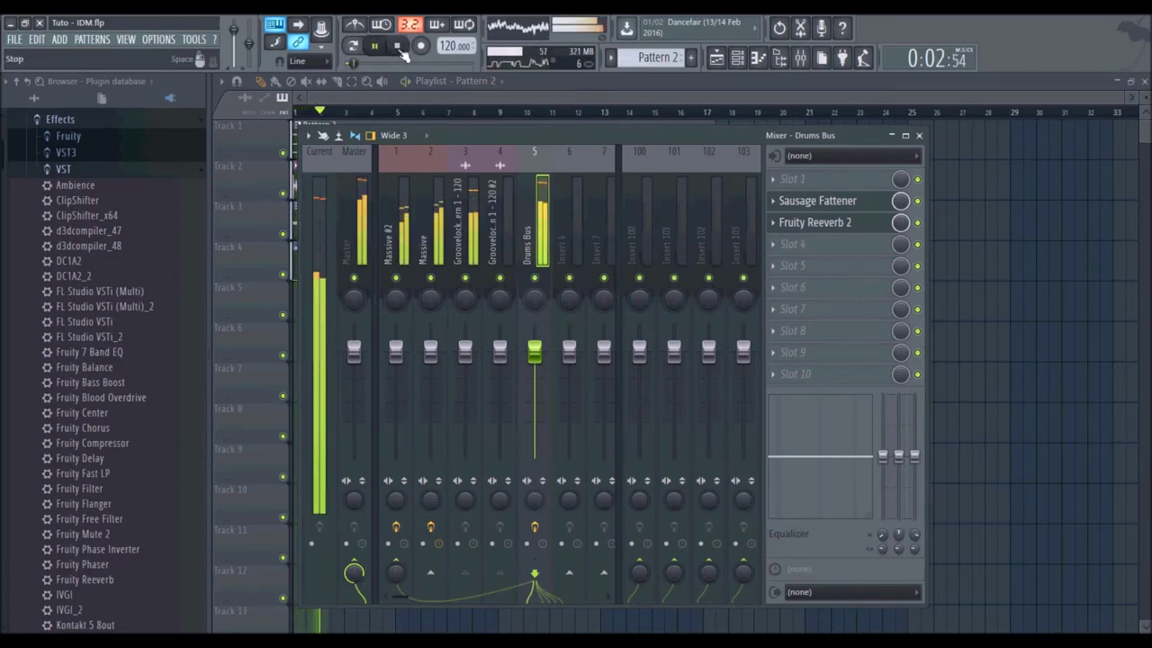
{"action": "left_click", "coordinate": [397, 46]}
Step: Reopen Sausage Fattener on the Drums Bus, lower its Gain further, play the full mix and close the plugin
{"action": "left_click", "coordinate": [576, 233]}
{"action": "left_click", "coordinate": [542, 216]}
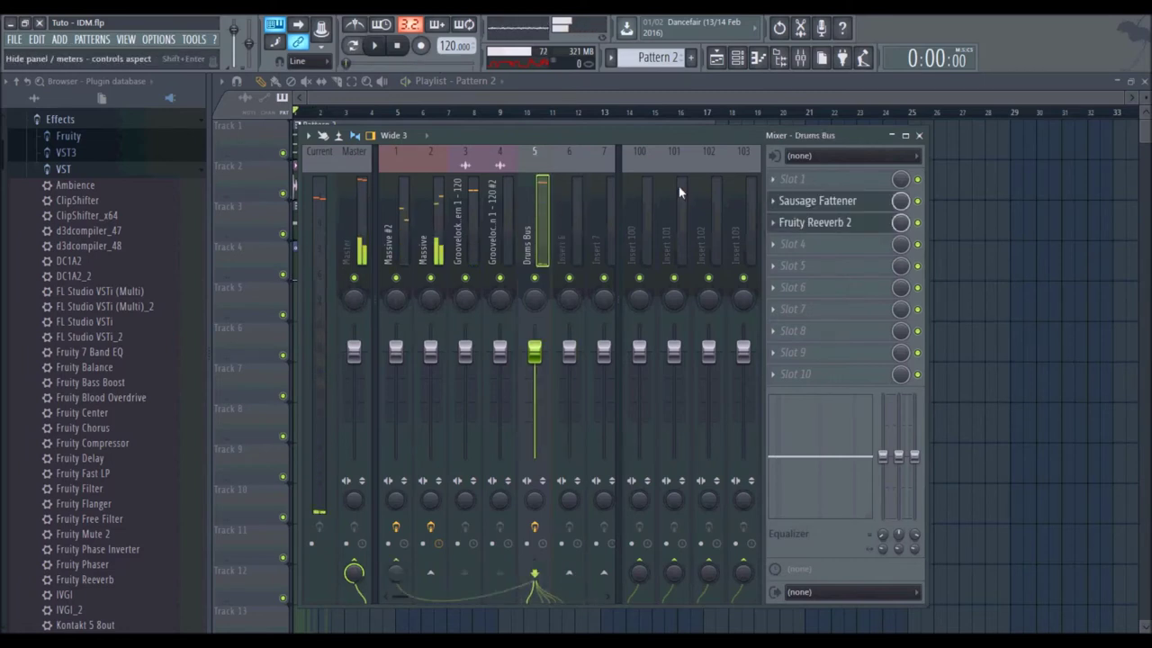
{"action": "left_click", "coordinate": [804, 180]}
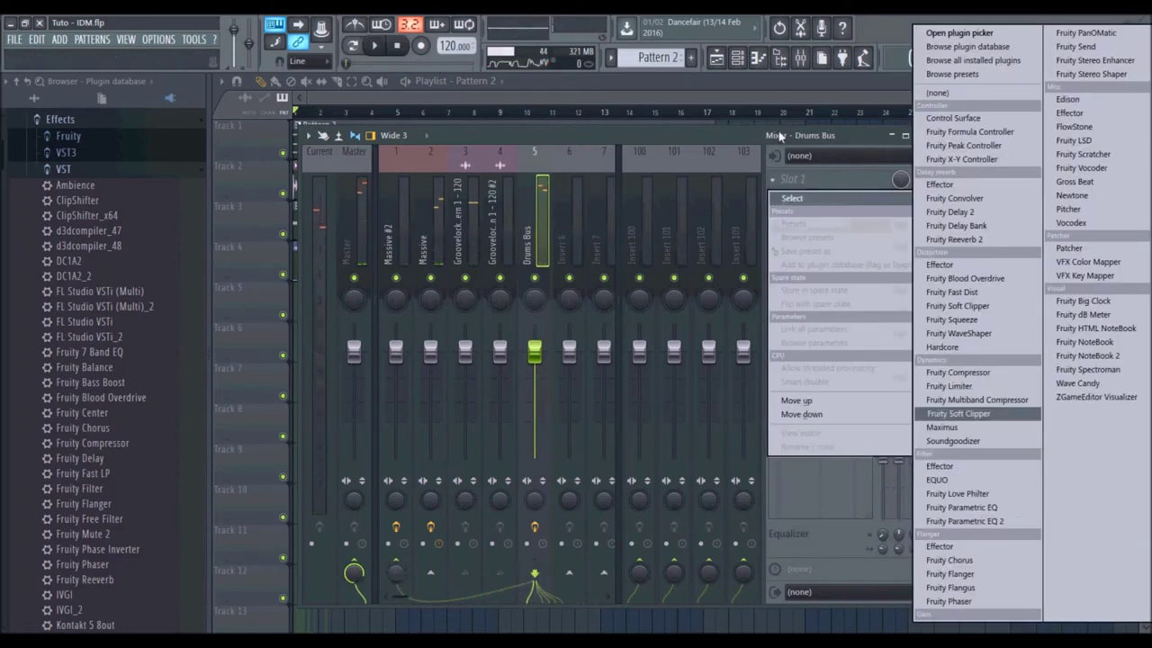
{"action": "left_click", "coordinate": [708, 143]}
{"action": "left_click", "coordinate": [792, 205]}
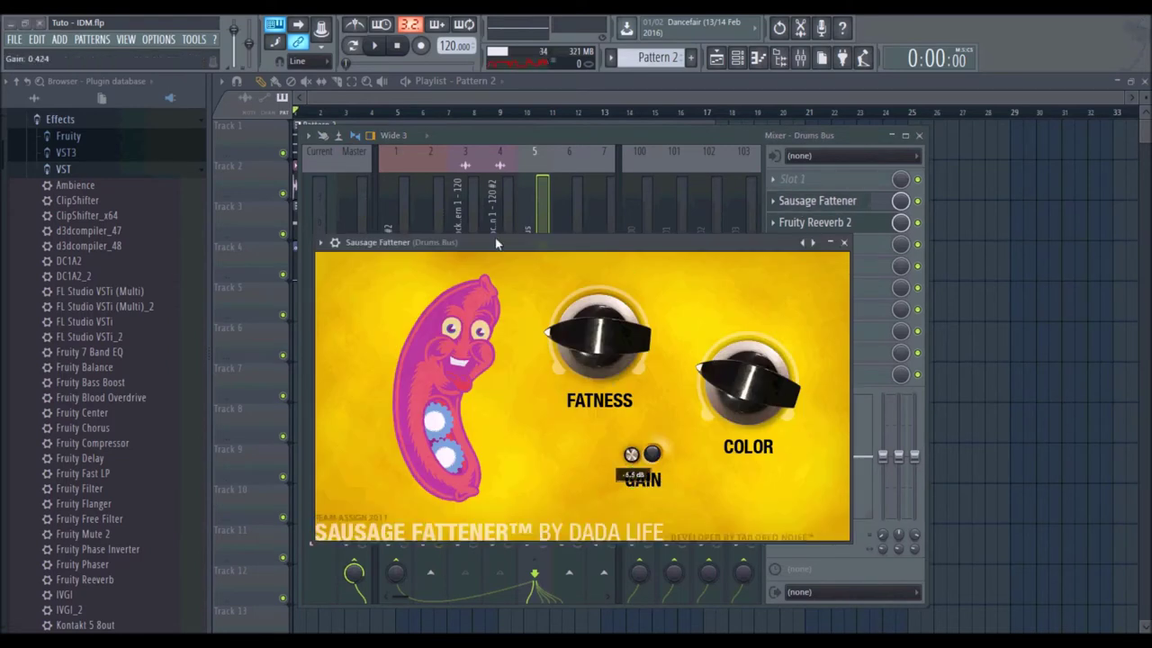
{"action": "left_click", "coordinate": [375, 45]}
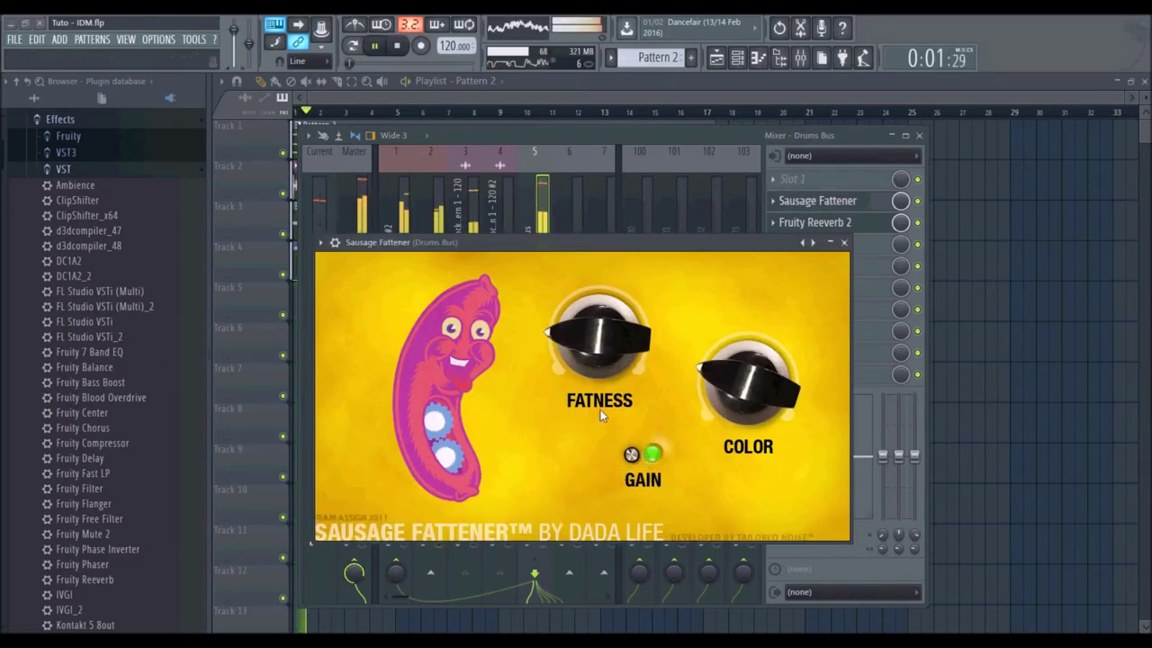
{"action": "left_click", "coordinate": [844, 242]}
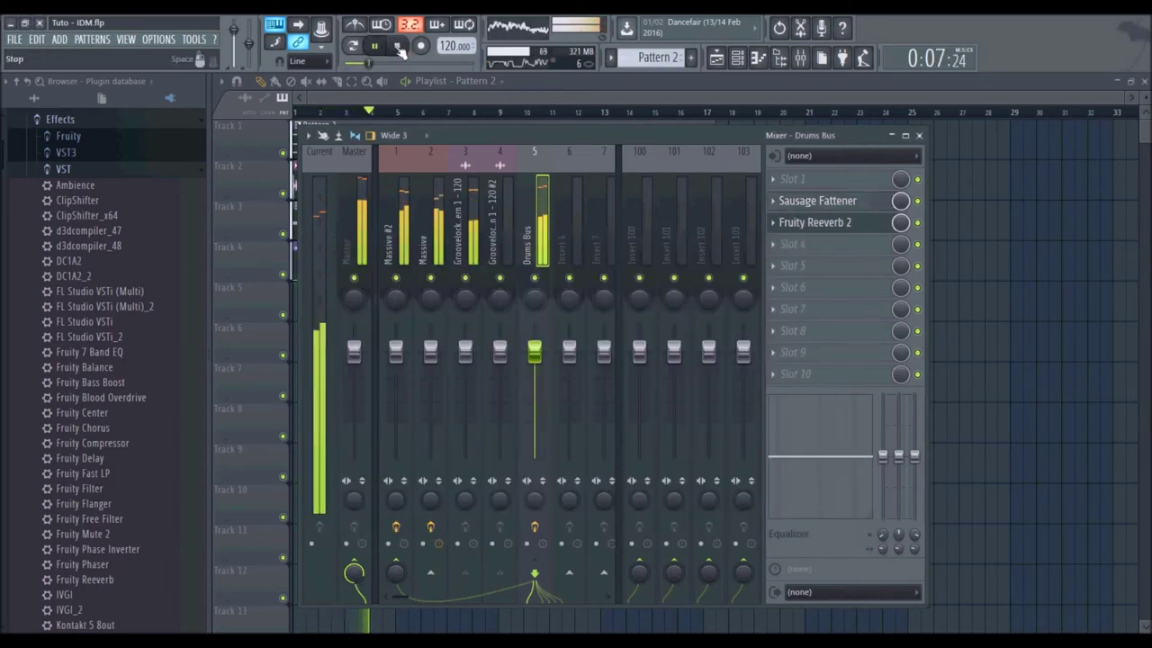
Step: Listen to the full mix up to about bar 10 while following the playlist, return to the mixer and stop playback
{"action": "left_click", "coordinate": [567, 79]}
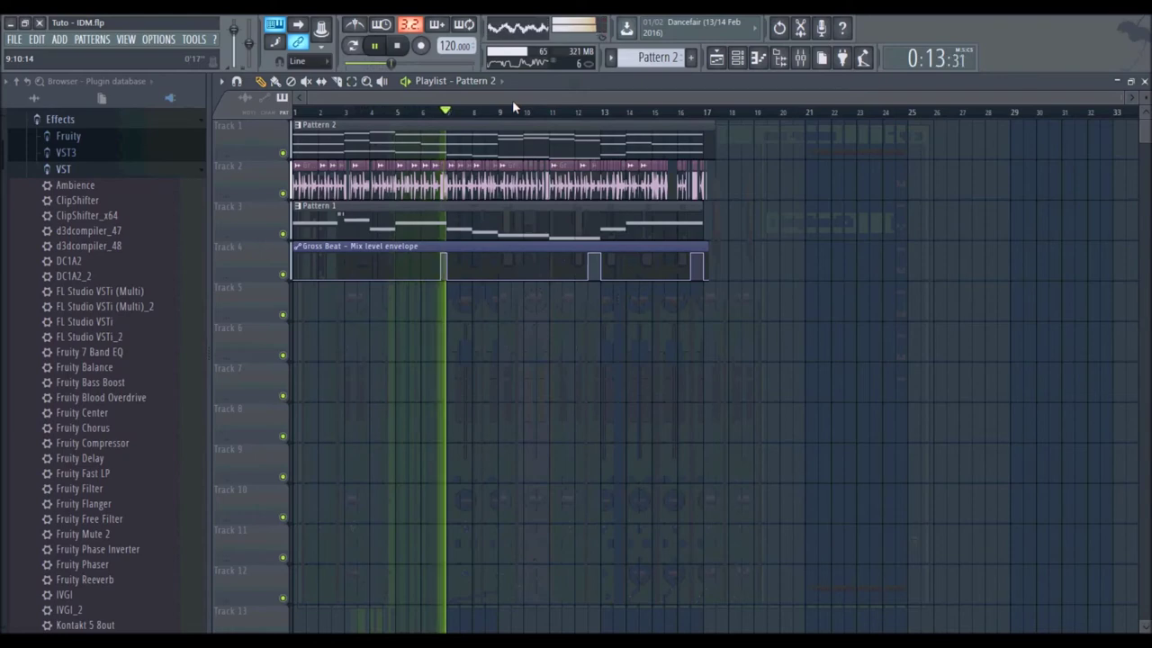
{"action": "scroll", "coordinate": [503, 101], "scroll_direction": "up", "scroll_amount": 3}
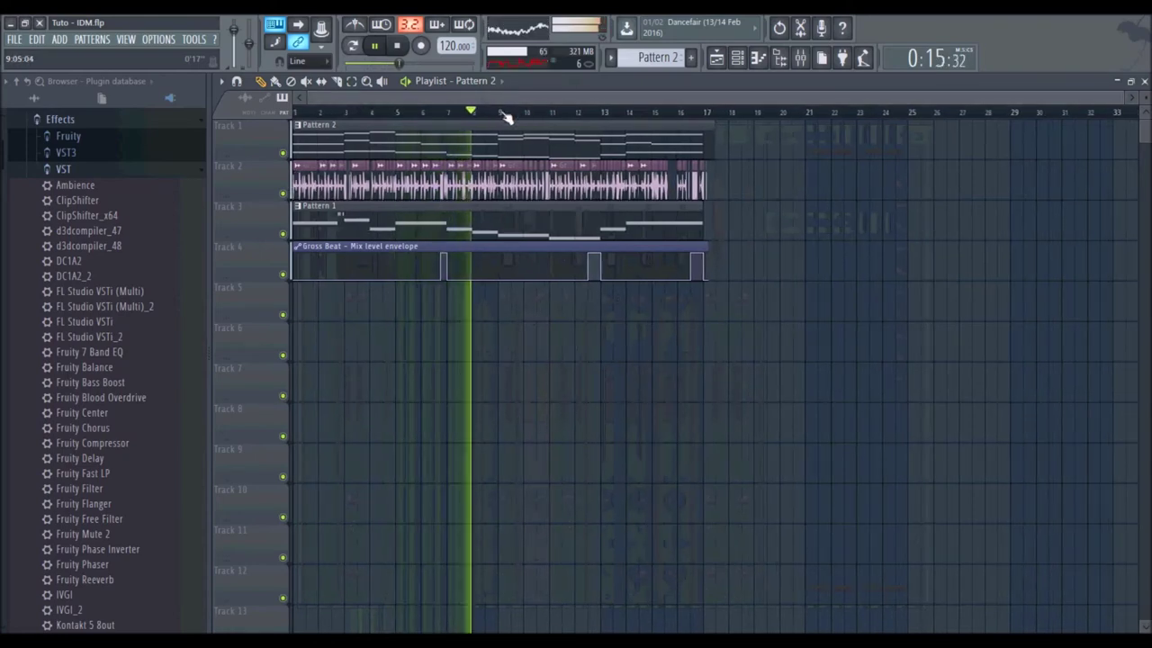
{"action": "scroll", "coordinate": [474, 102], "scroll_direction": "up", "scroll_amount": 1}
{"action": "scroll", "coordinate": [486, 101], "scroll_direction": "down", "scroll_amount": 3}
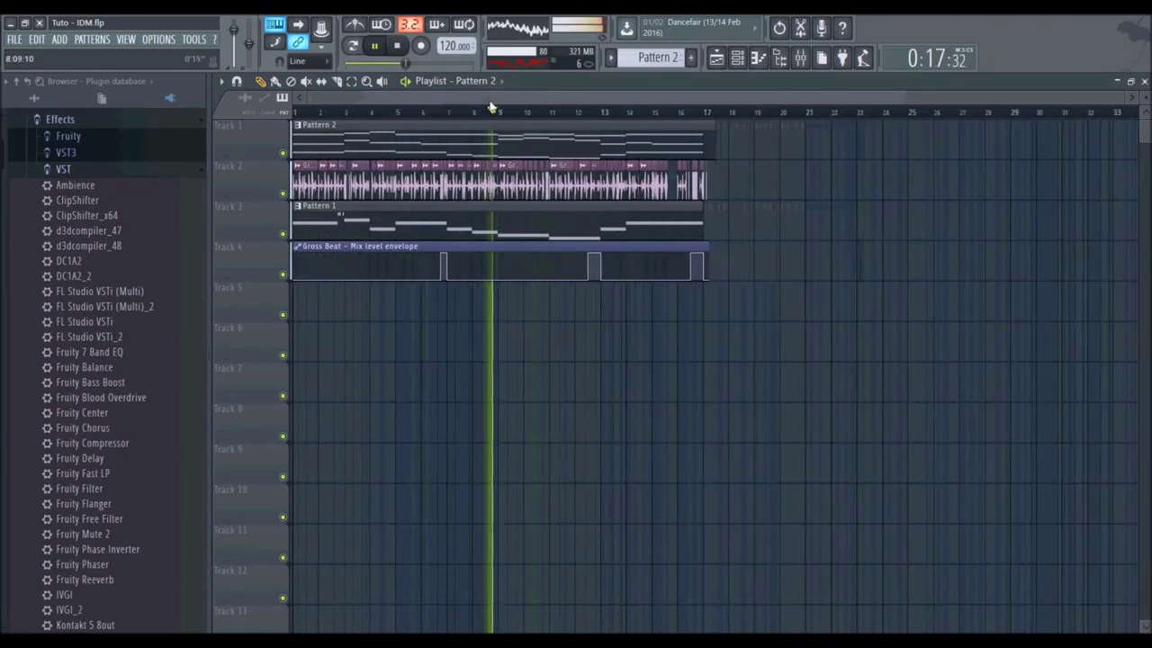
{"action": "left_click", "coordinate": [799, 58]}
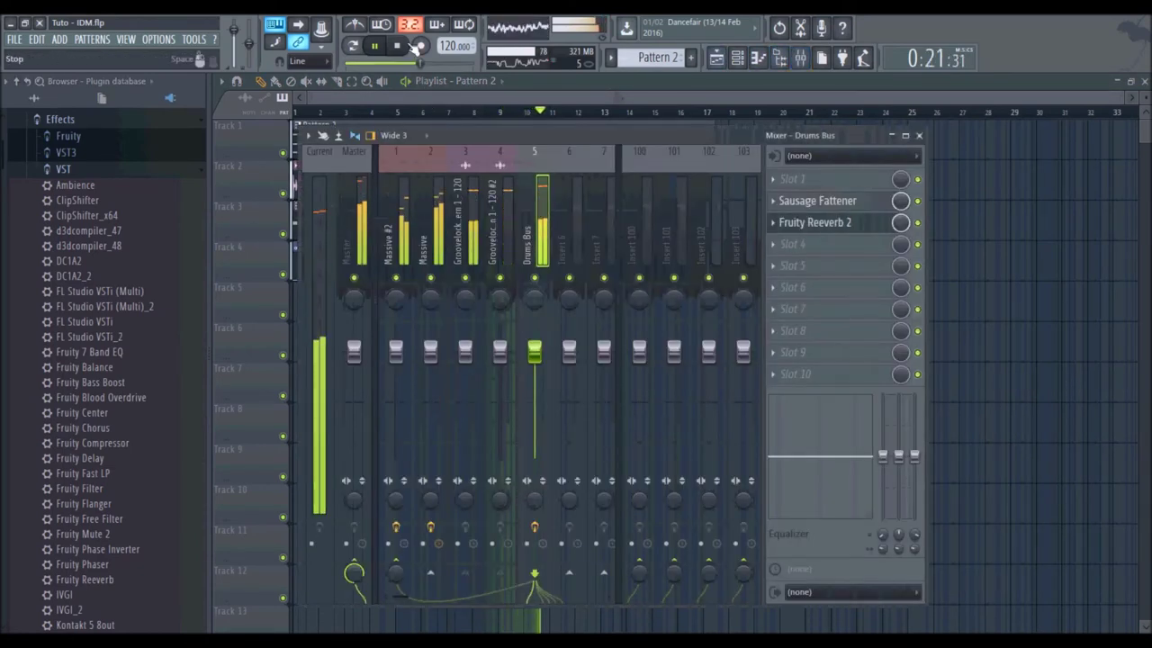
{"action": "left_click", "coordinate": [405, 45]}
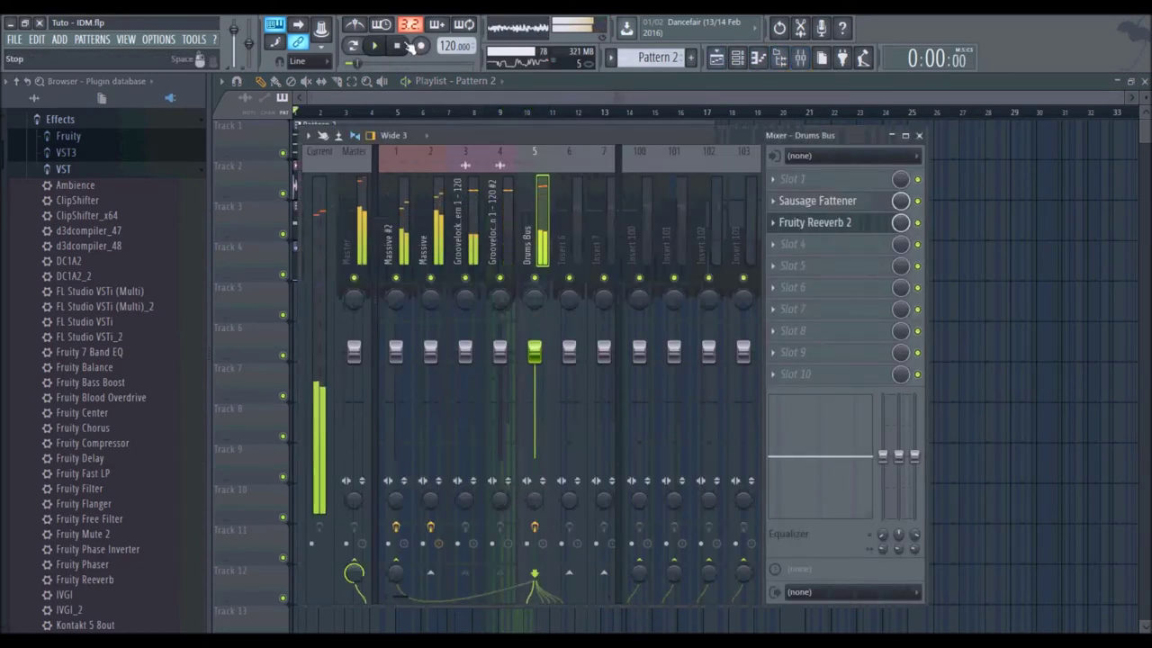
Step: Sidechain the Drums Bus to the Massive mixer track, and select the Massive track
{"action": "left_click", "coordinate": [443, 225]}
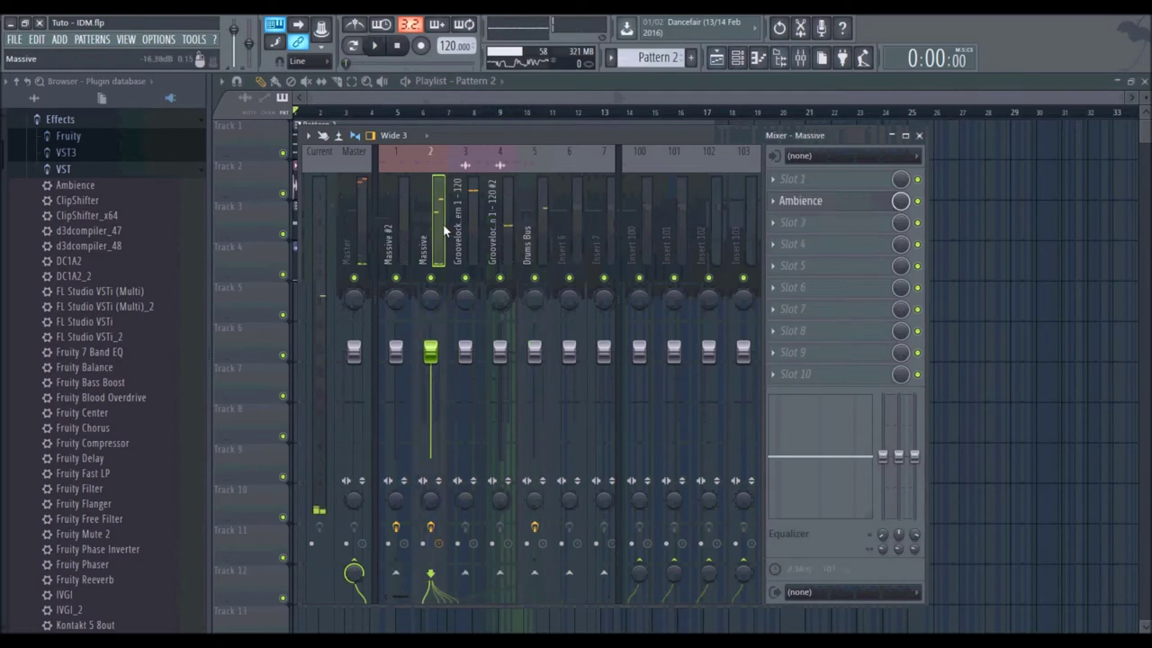
{"action": "left_click", "coordinate": [522, 257]}
{"action": "right_click", "coordinate": [430, 570]}
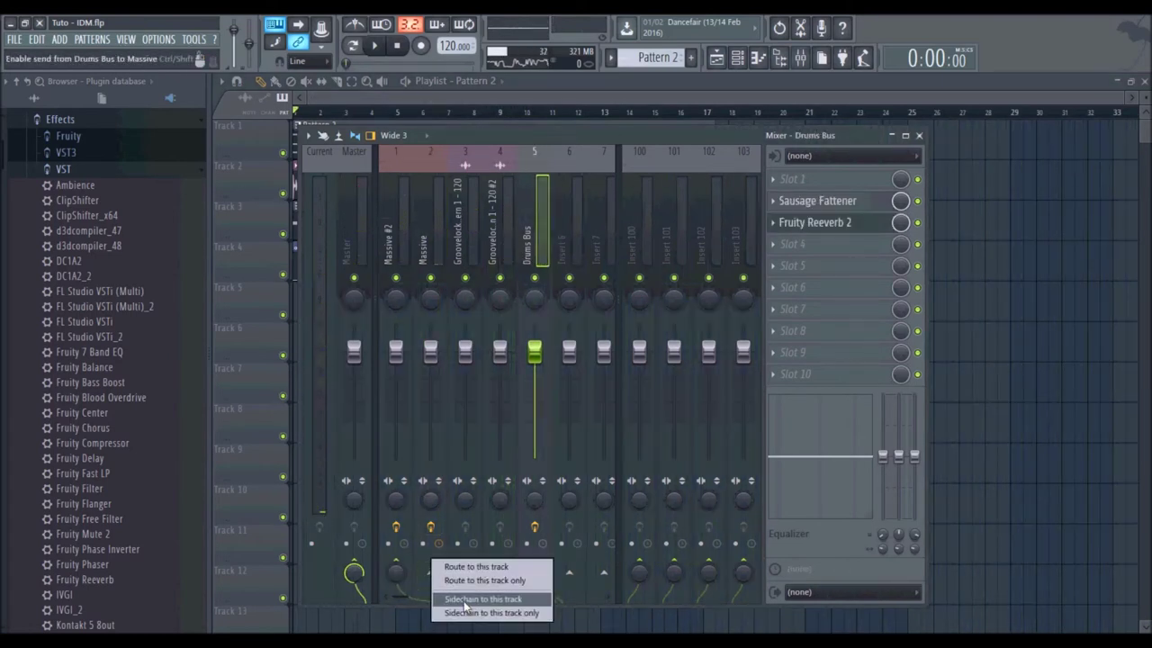
{"action": "left_click", "coordinate": [486, 596]}
{"action": "left_click", "coordinate": [439, 266]}
Step: Load Fruity Multiband Compressor into slot 1 of the Massive mixer track
{"action": "left_click", "coordinate": [804, 225]}
{"action": "left_click", "coordinate": [803, 225]}
{"action": "left_click", "coordinate": [804, 225]}
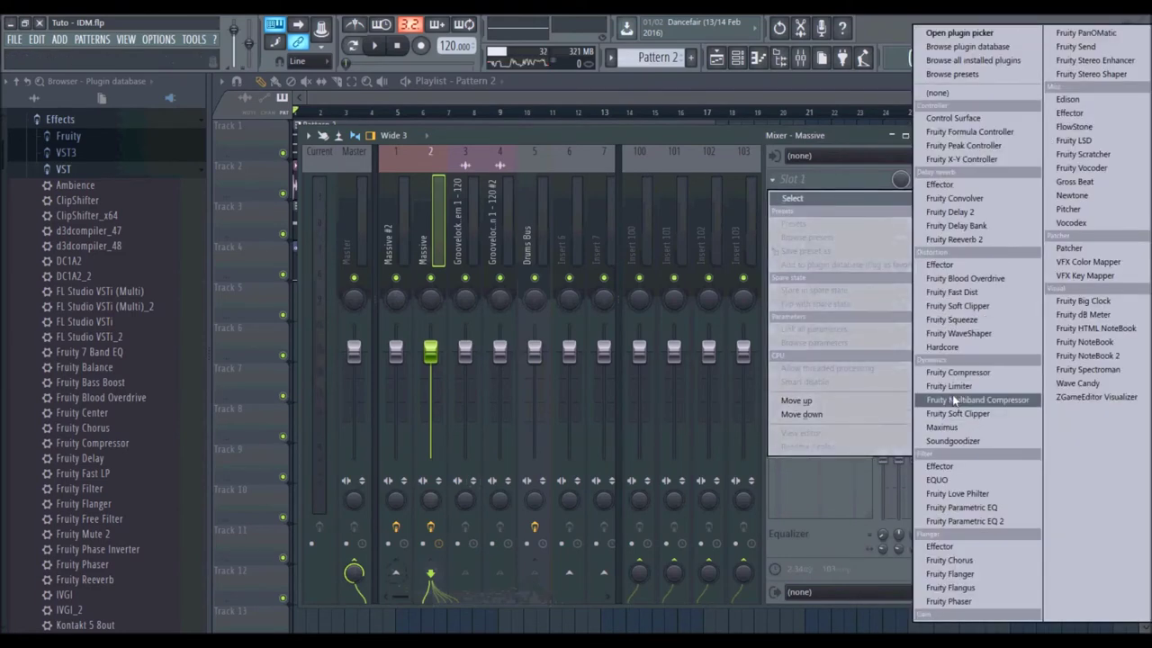
{"action": "left_click", "coordinate": [954, 399]}
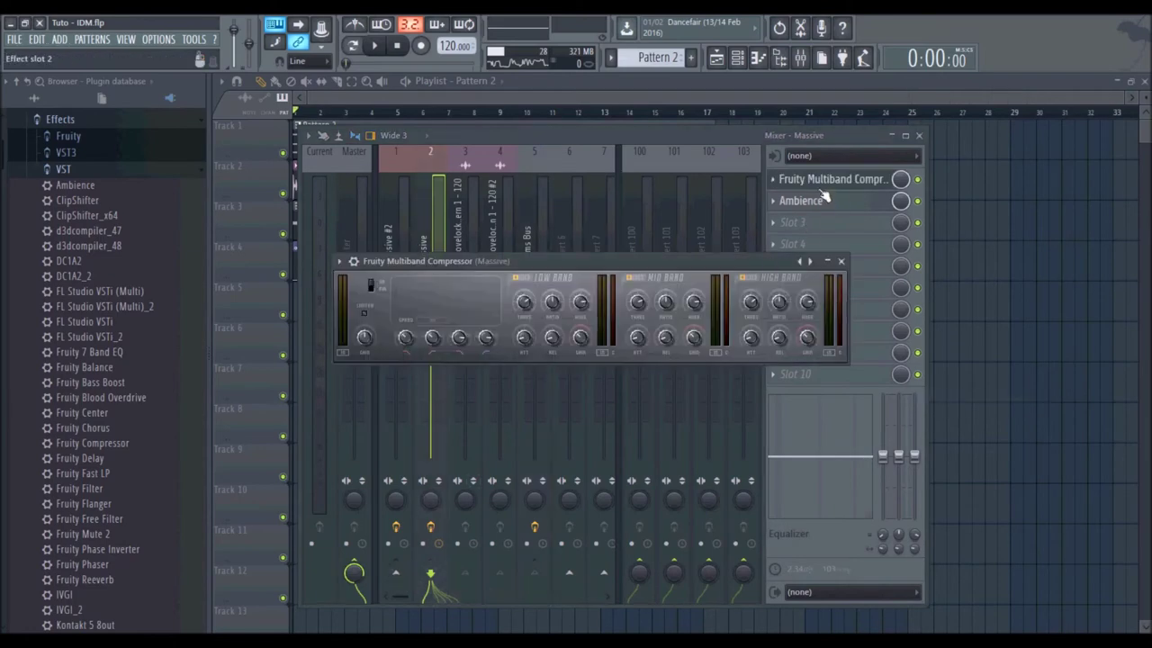
Step: Replace the Fruity Multiband Compressor in slot 1 with Fruity Limiter, switched to COMP mode with its sidechain input set
{"action": "left_click", "coordinate": [776, 183]}
{"action": "mouse_move", "coordinate": [819, 197]}
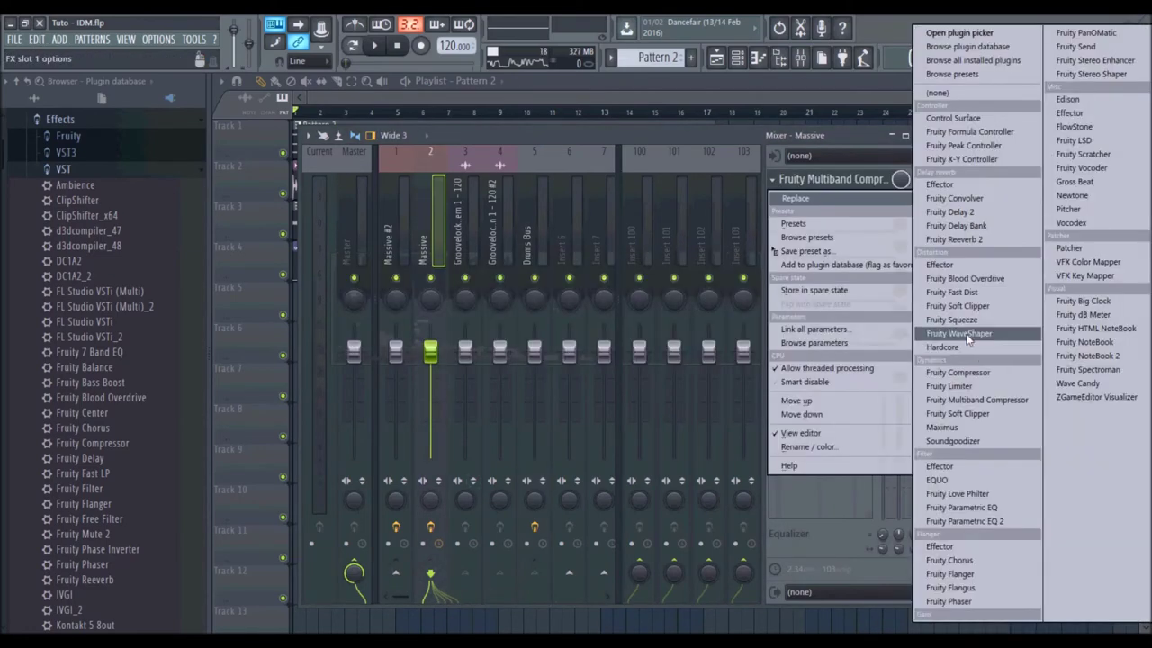
{"action": "left_click", "coordinate": [954, 385]}
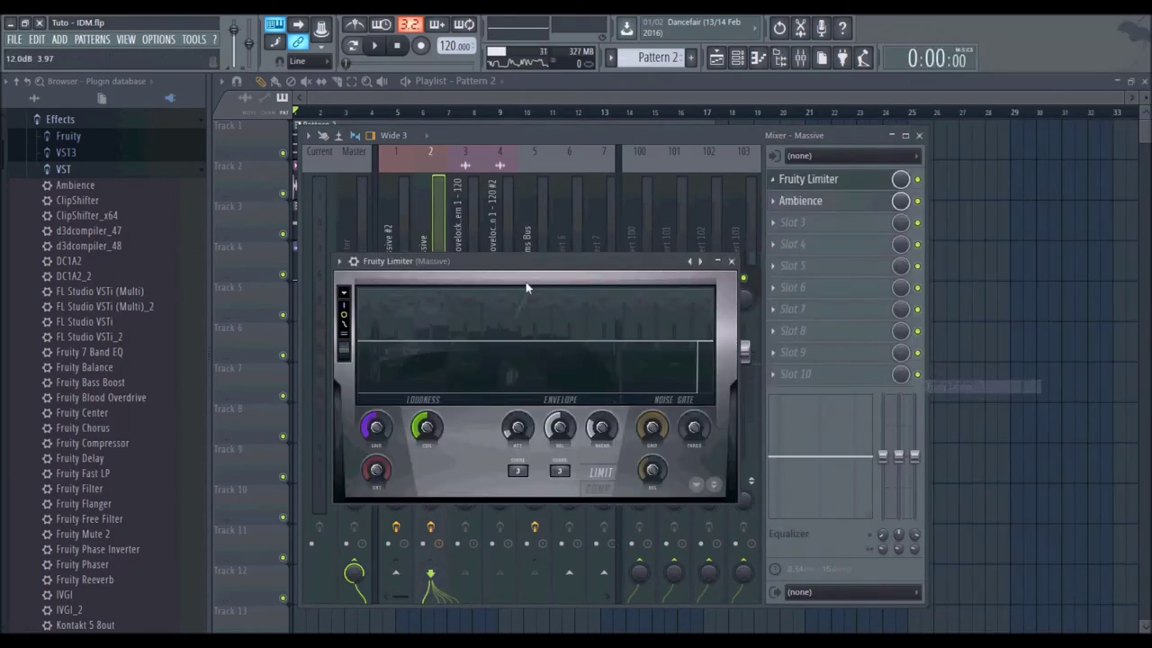
{"action": "left_click", "coordinate": [606, 487]}
{"action": "left_click", "coordinate": [559, 471]}
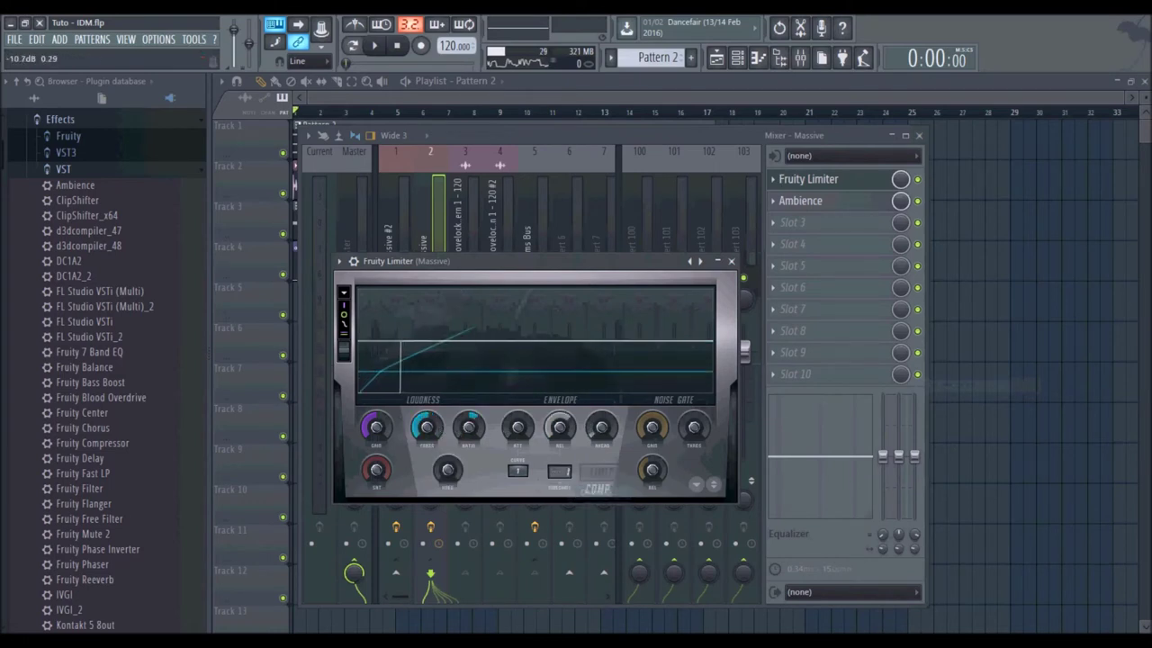
Step: Adjust the Fruity Limiter's compression threshold and ratio on Massive, check the ducking in the full mix, close the plugin and stop playback
{"action": "left_click_drag", "start_coordinate": [418, 425], "coordinate": [423, 407]}
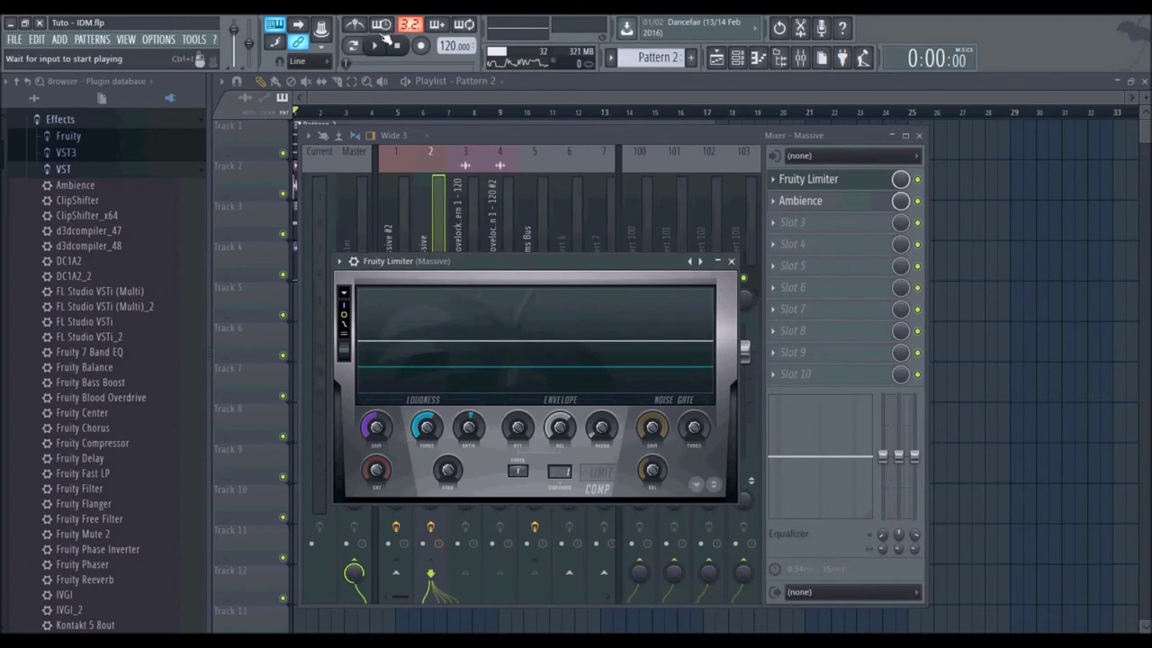
{"action": "left_click", "coordinate": [376, 44]}
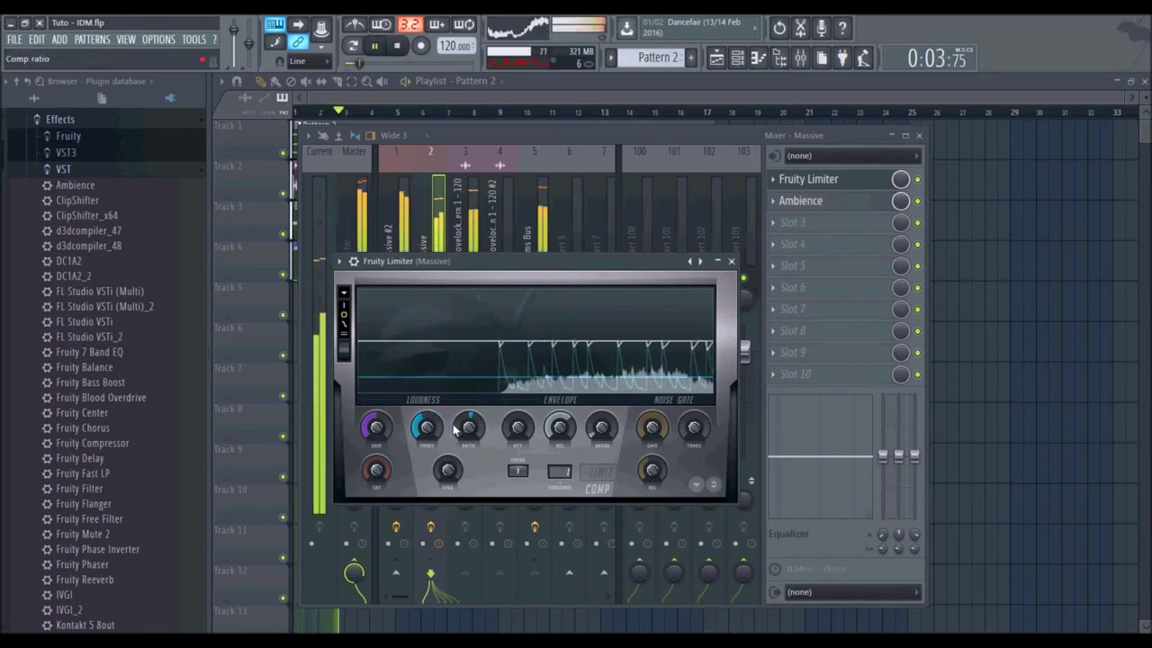
{"action": "left_click", "coordinate": [731, 261]}
{"action": "left_click", "coordinate": [398, 49]}
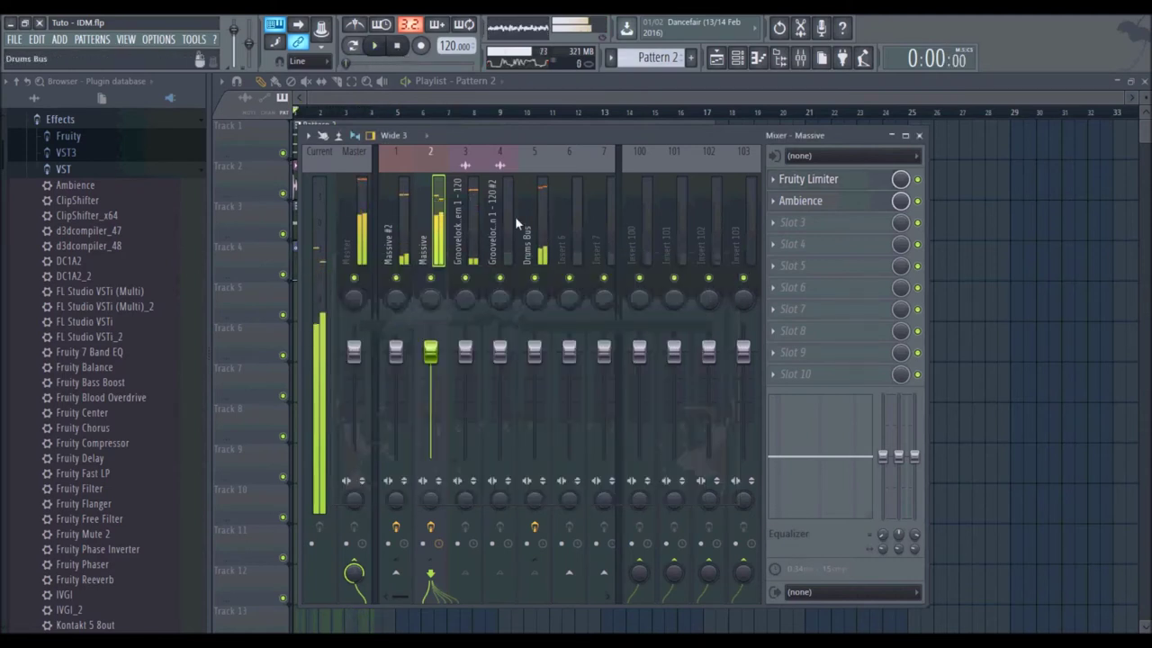
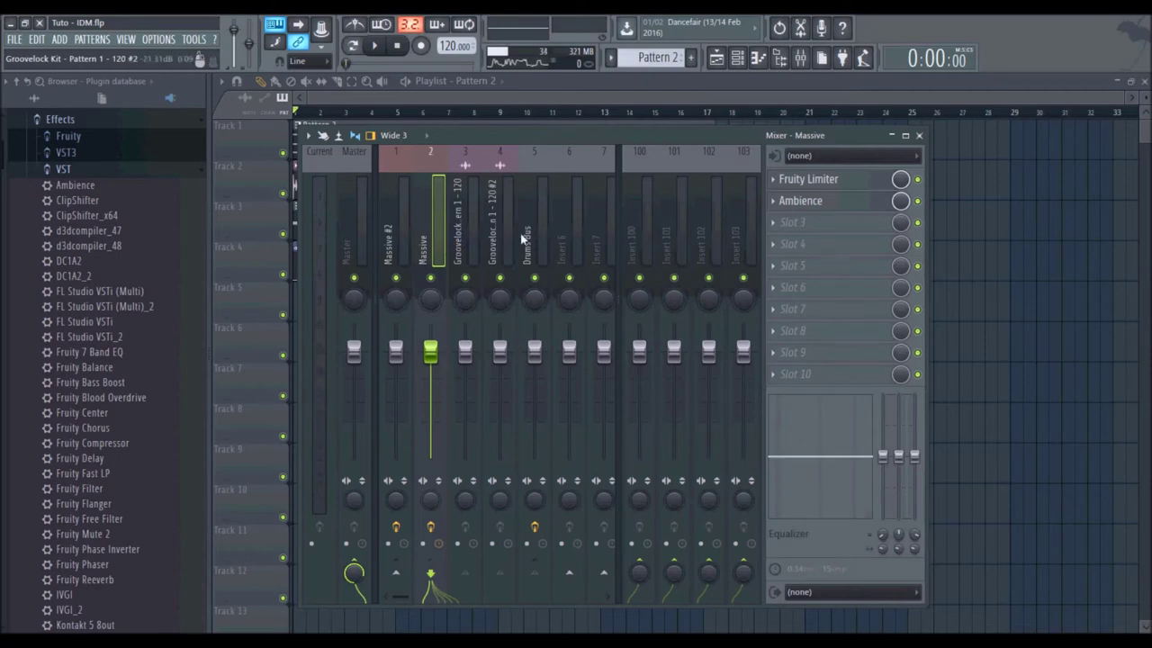
{"action": "left_click_drag", "start_coordinate": [836, 136], "coordinate": [881, 142]}
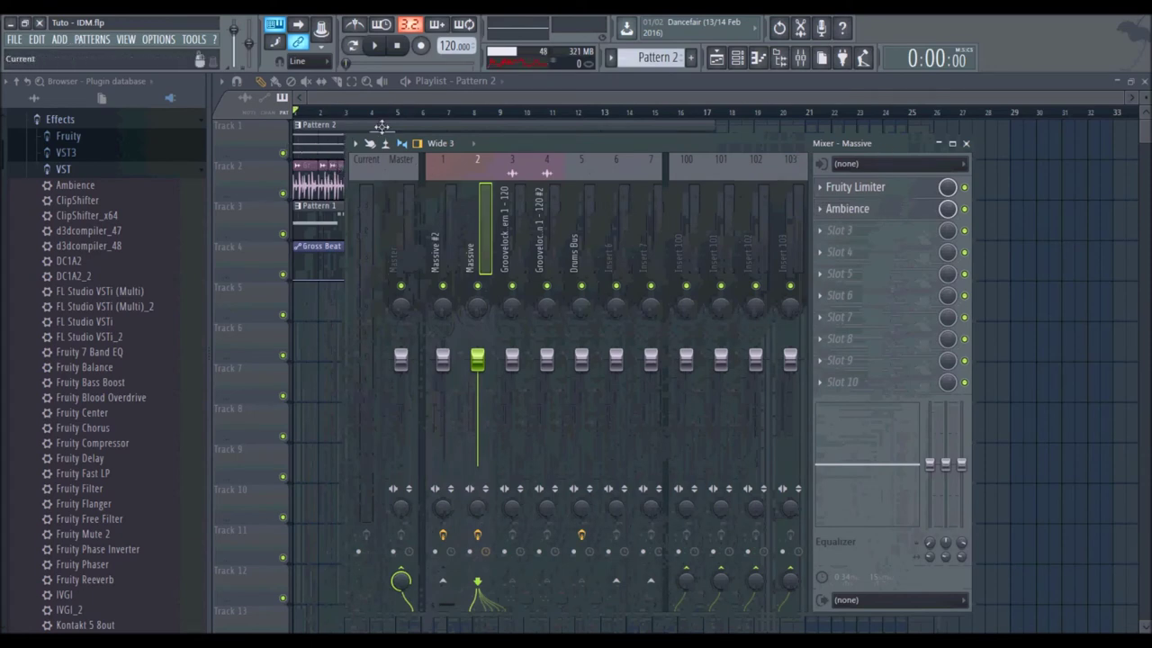
Step: Solo track 1 in the playlist and play back the Massive chords on their own
{"action": "left_click", "coordinate": [545, 97]}
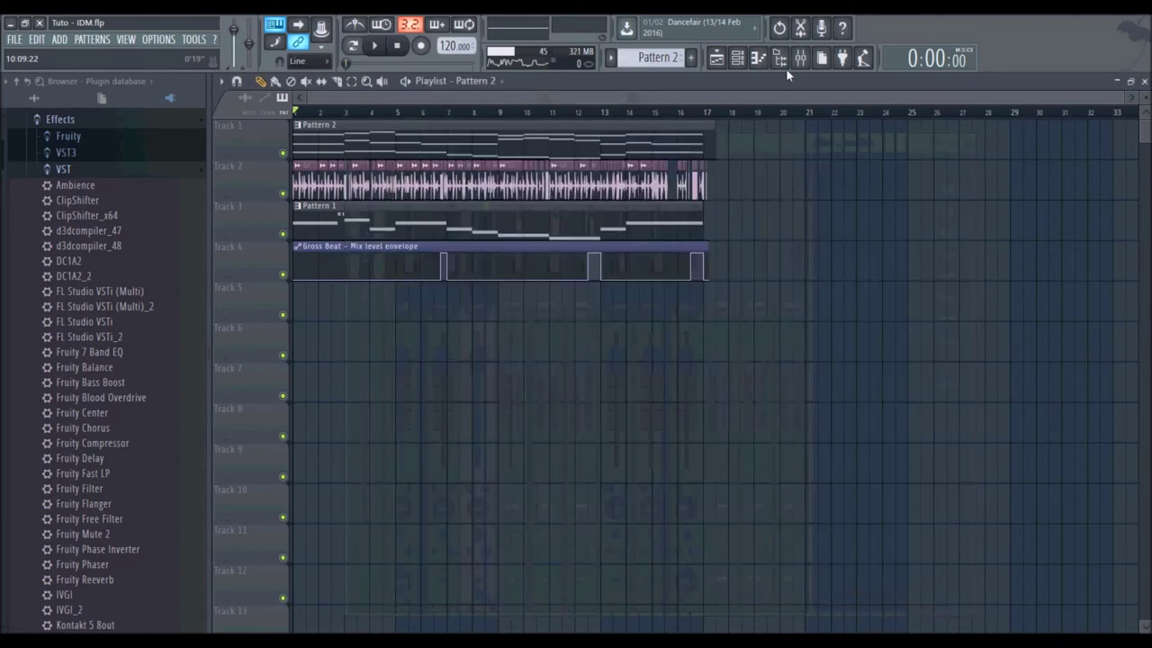
{"action": "right_click", "coordinate": [286, 151]}
{"action": "left_click", "coordinate": [287, 152]}
{"action": "right_click", "coordinate": [284, 153]}
{"action": "left_click", "coordinate": [374, 45]}
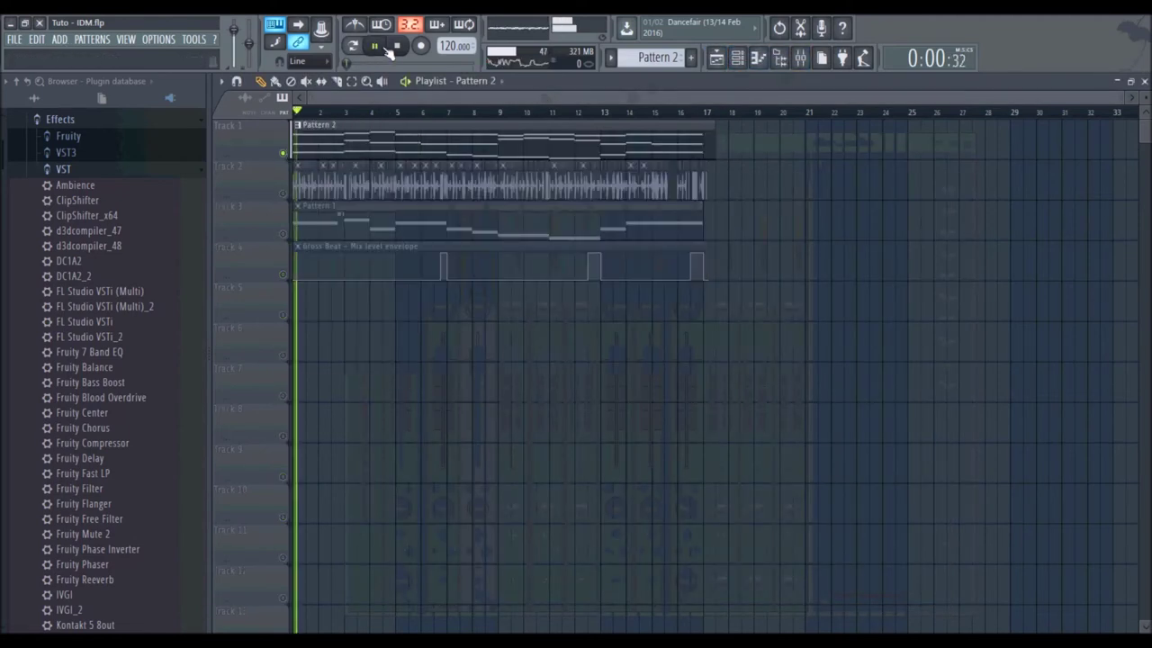
Step: Undo the last playlist clip move and check the Massive channel's notes in Pattern 2's piano roll, closing it when done
{"action": "left_click", "coordinate": [736, 59]}
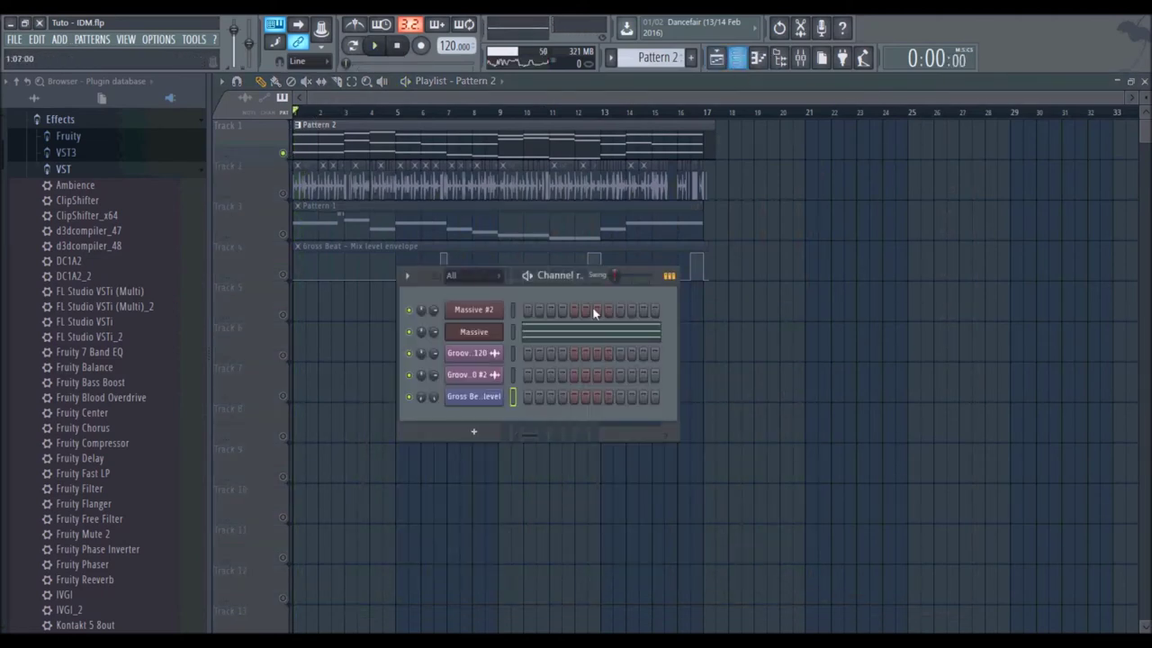
{"action": "left_click", "coordinate": [550, 332]}
{"action": "key", "text": "ctrl+z"}
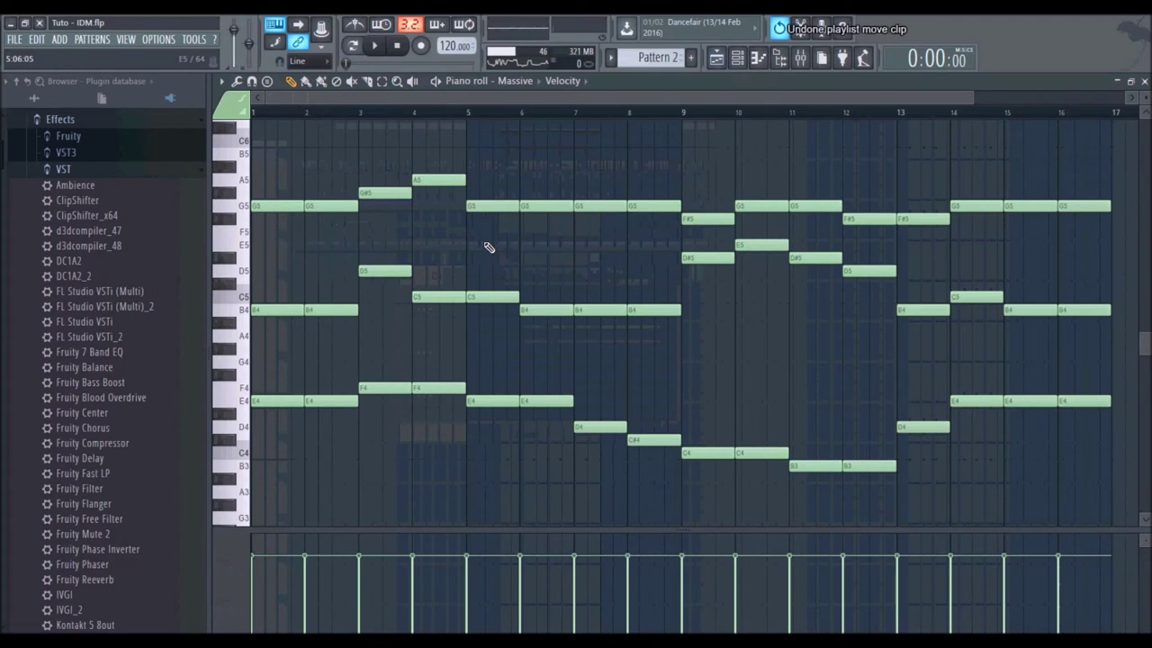
{"action": "key", "text": "y"}
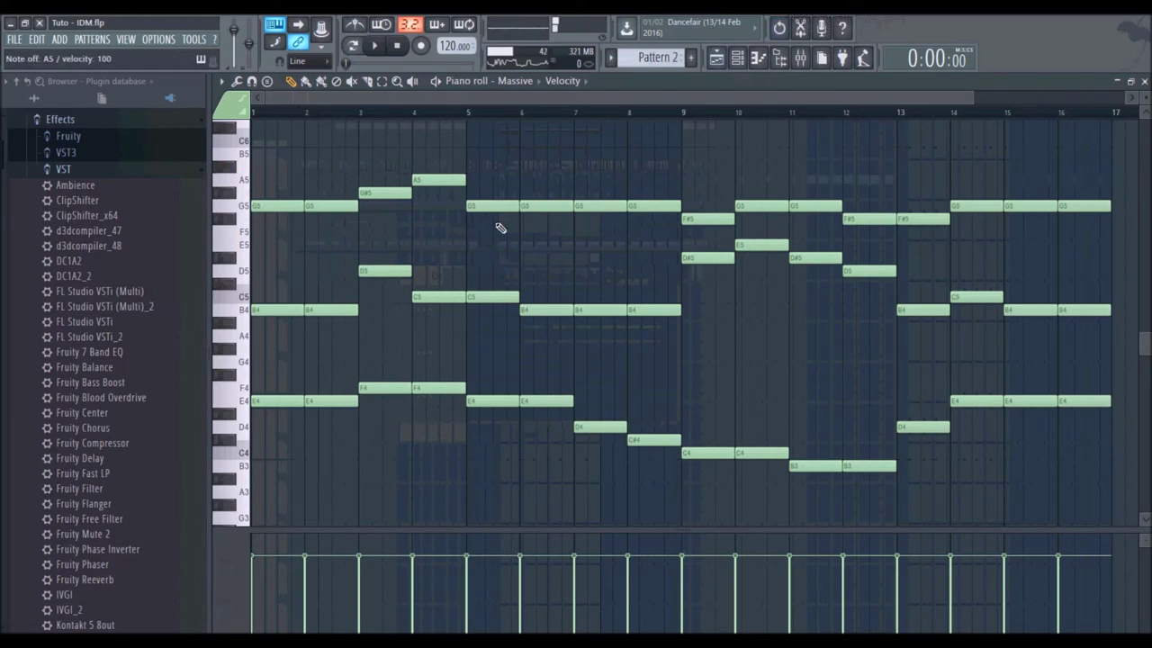
{"action": "left_click", "coordinate": [1144, 82]}
Step: Open the Fruity Limiter on the Massive mixer track and review its compression settings
{"action": "left_click", "coordinate": [808, 60]}
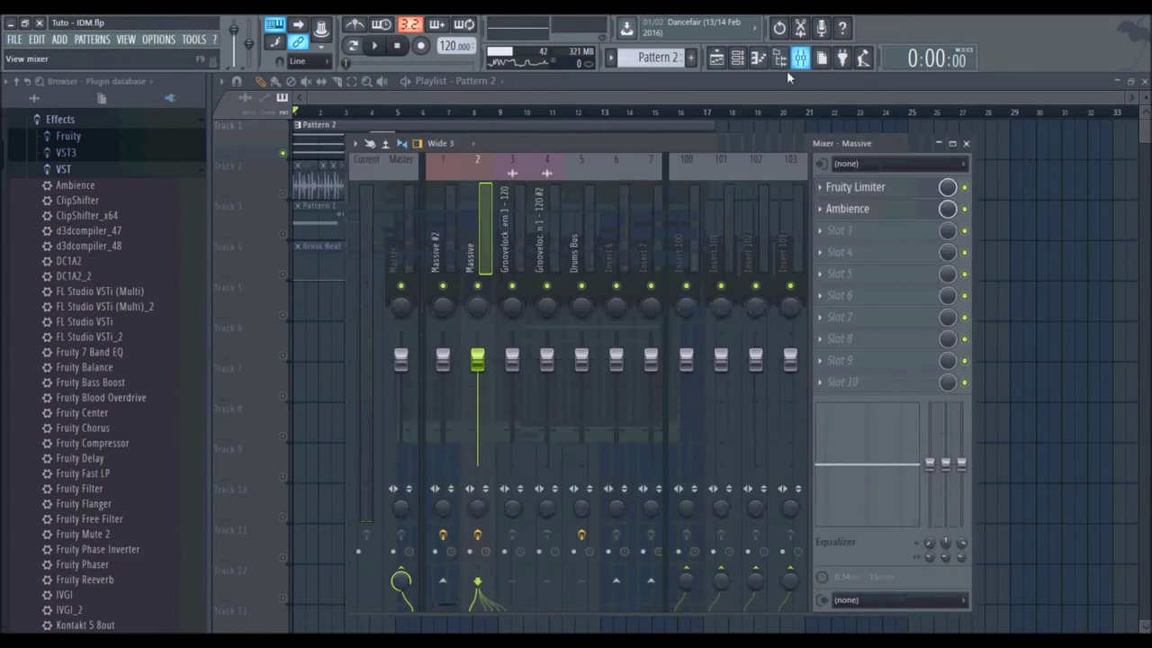
{"action": "left_click", "coordinate": [875, 195]}
{"action": "left_click", "coordinate": [875, 195]}
{"action": "left_click", "coordinate": [875, 195]}
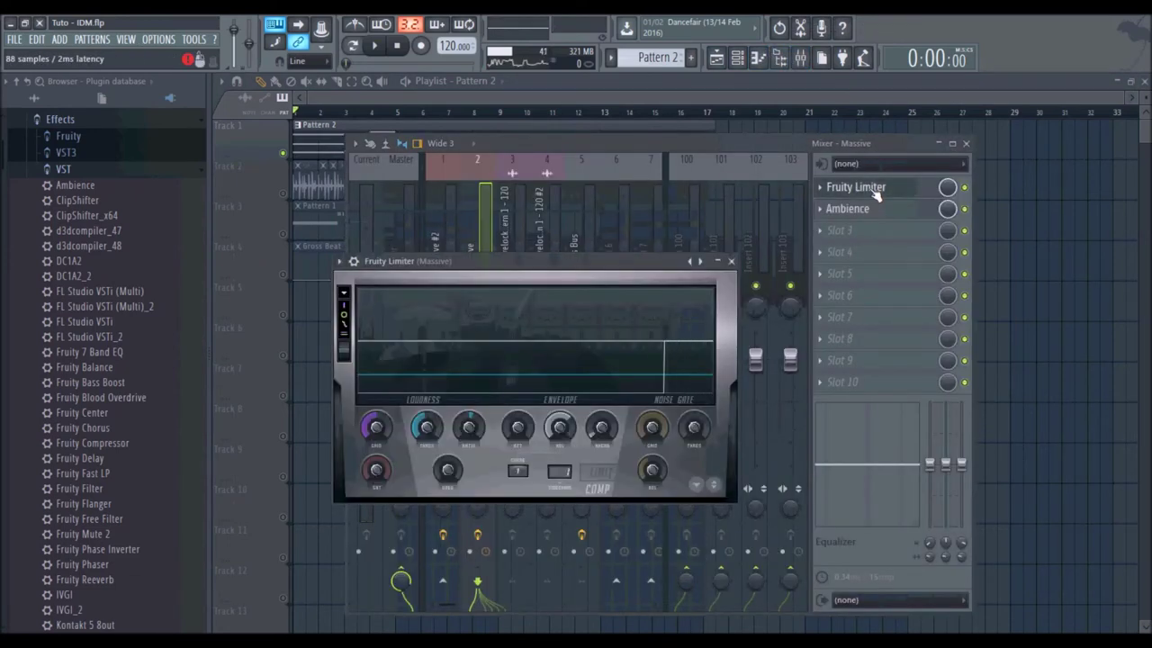
{"action": "left_click", "coordinate": [875, 195]}
Step: Replay the soloed chords, unsolo track 1 and play the full arrangement
{"action": "left_click", "coordinate": [377, 51]}
{"action": "left_click", "coordinate": [396, 48]}
{"action": "right_click", "coordinate": [285, 153]}
{"action": "key", "text": "space"}
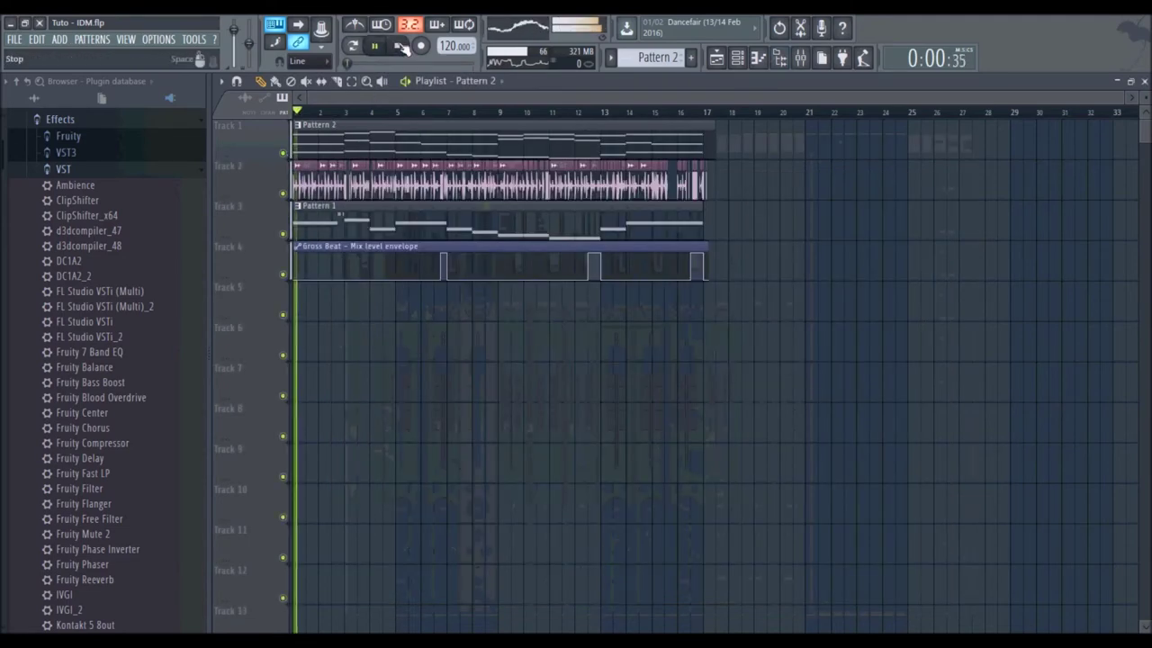
Step: Select the Drums Bus mixer track, stop playback and set its Sausage Fattener's gain to about -13.8 dB
{"action": "left_click", "coordinate": [800, 58]}
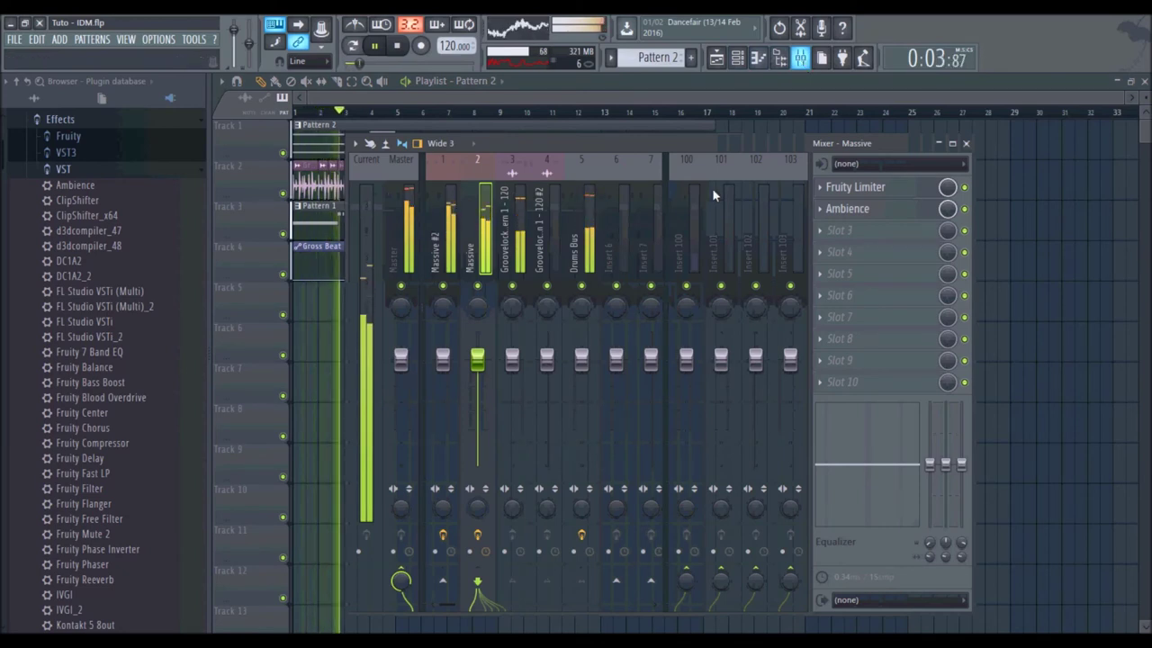
{"action": "left_click", "coordinate": [582, 360]}
{"action": "right_click", "coordinate": [591, 360]}
{"action": "left_click", "coordinate": [610, 368]}
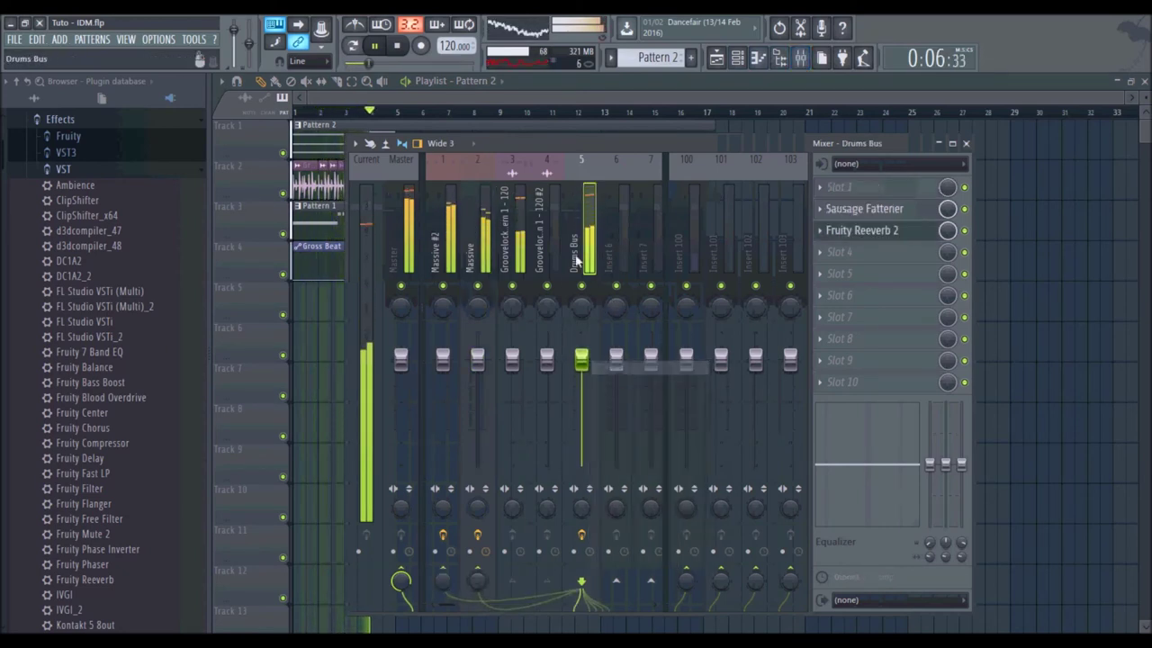
{"action": "key", "text": "space"}
{"action": "left_click", "coordinate": [864, 209]}
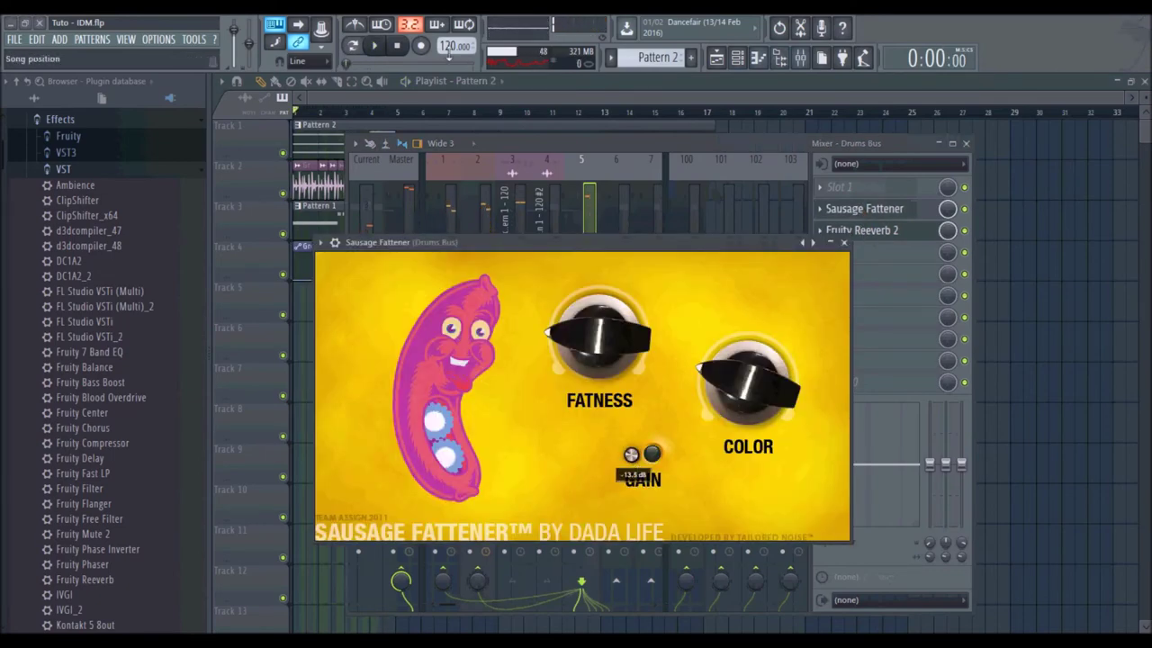
Step: Listen to the full mix with the adjusted drums, closing the Sausage Fattener and the mixer, and stop playback
{"action": "left_click", "coordinate": [376, 45]}
{"action": "left_click", "coordinate": [844, 242]}
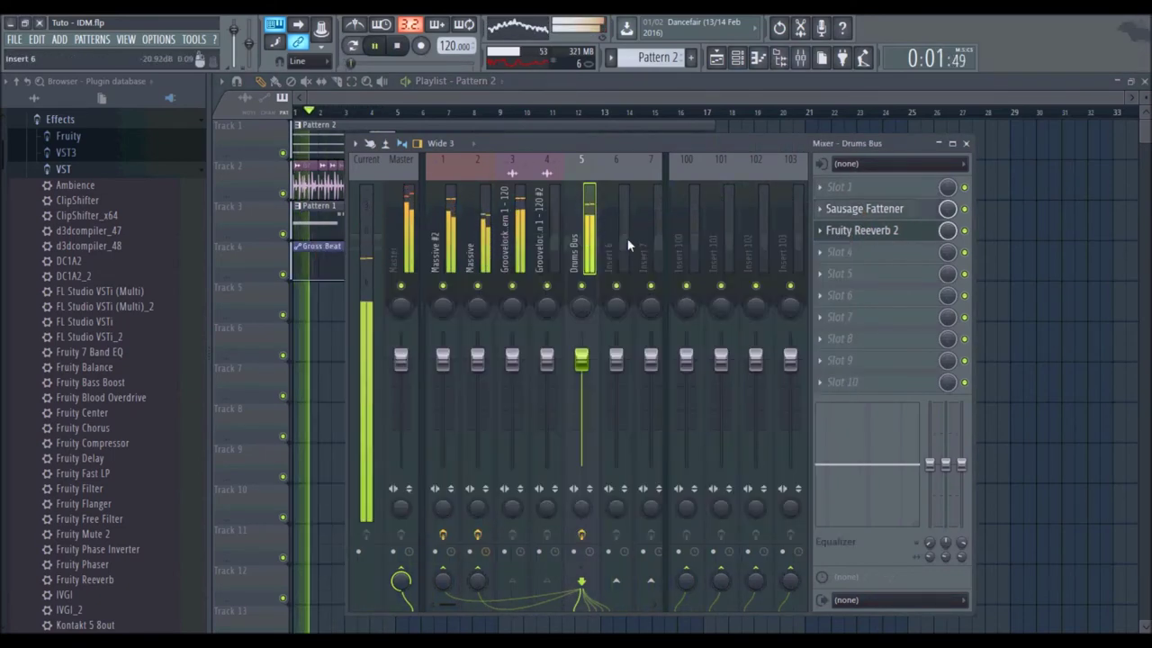
{"action": "left_click", "coordinate": [966, 143]}
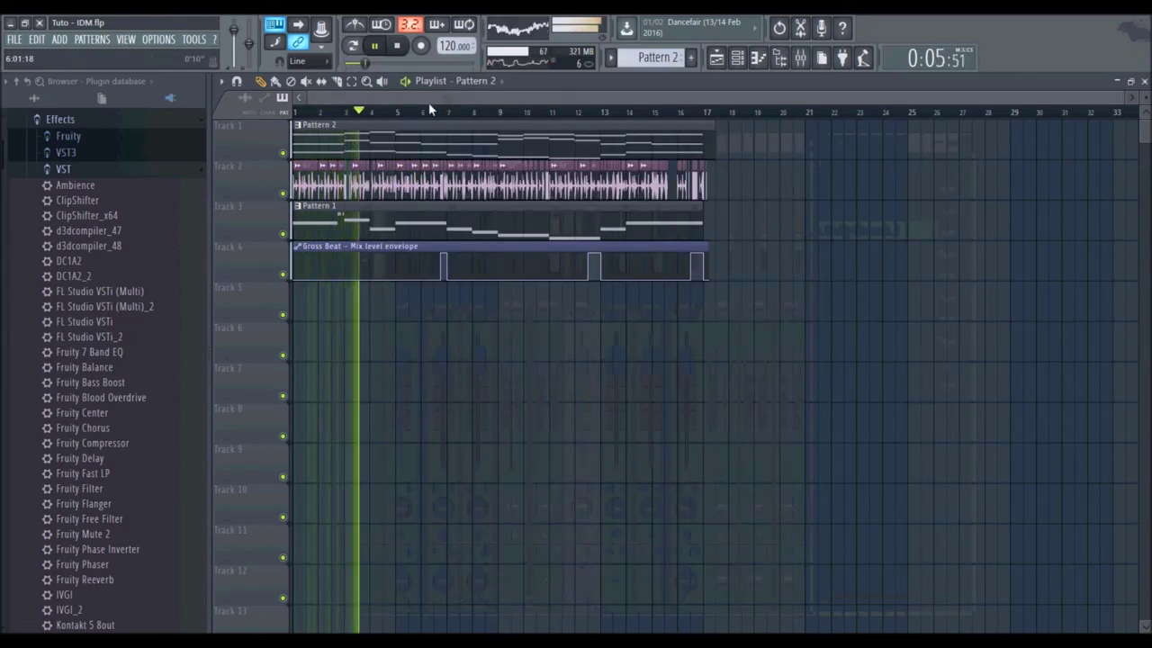
{"action": "scroll", "coordinate": [430, 105], "scroll_direction": "up", "scroll_amount": 2}
{"action": "left_click", "coordinate": [393, 50]}
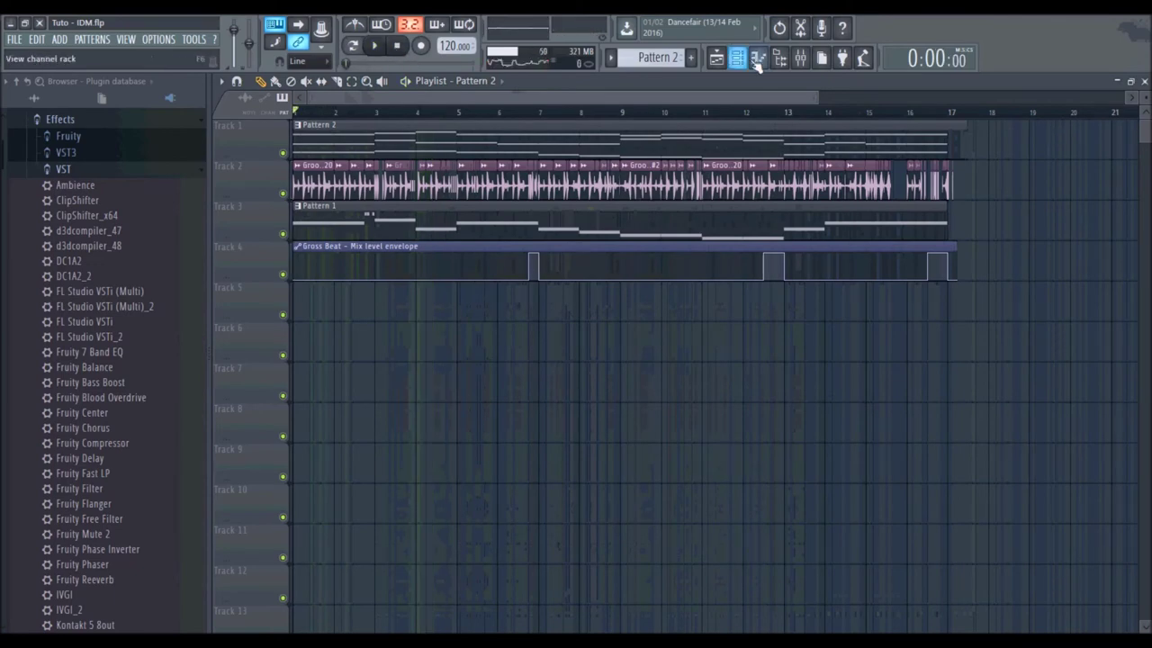
Step: Copy all of the Massive channel's chord notes from Pattern 2's piano roll and close it
{"action": "left_click", "coordinate": [800, 59]}
{"action": "left_click", "coordinate": [800, 59]}
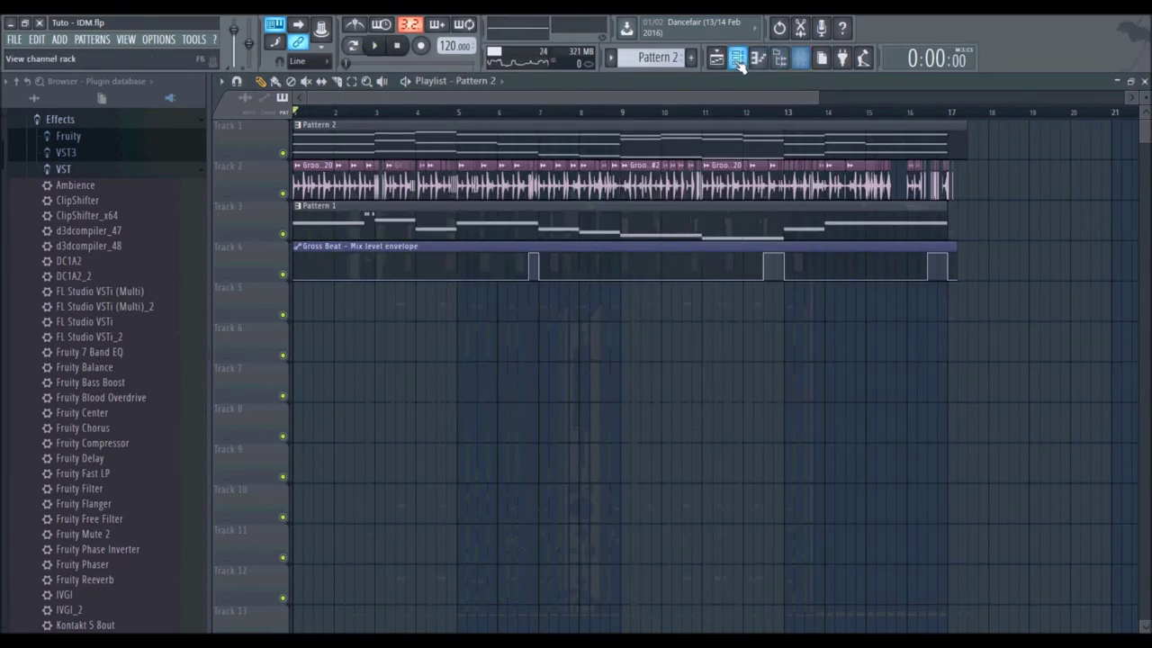
{"action": "left_click", "coordinate": [779, 59]}
{"action": "left_click", "coordinate": [576, 340]}
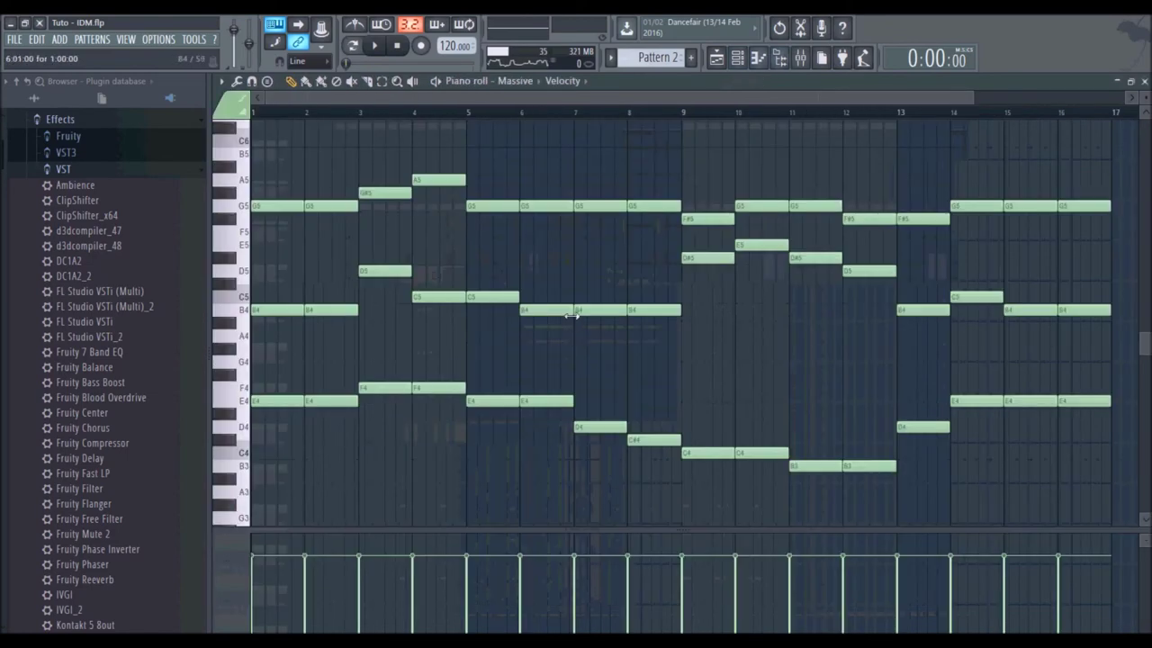
{"action": "key", "text": "ctrl+a"}
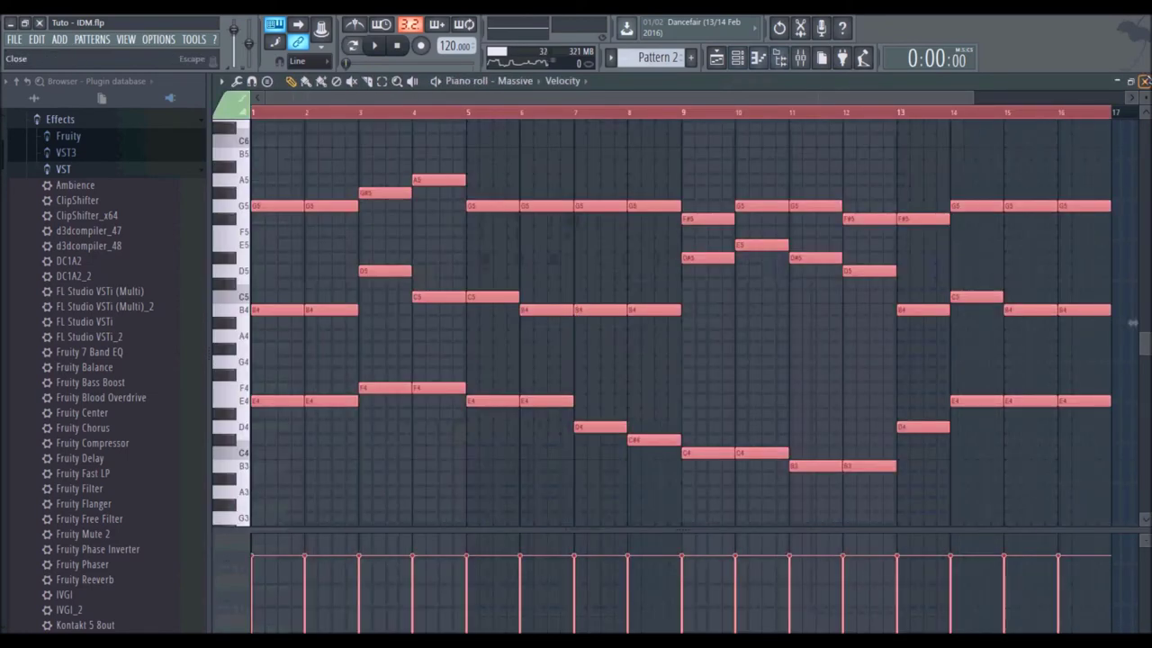
{"action": "left_click", "coordinate": [1144, 80]}
Step: Create Pattern 3 and add another Massive instance above Massive #2 in the channel rack, closing its plugin window
{"action": "left_click", "coordinate": [690, 56]}
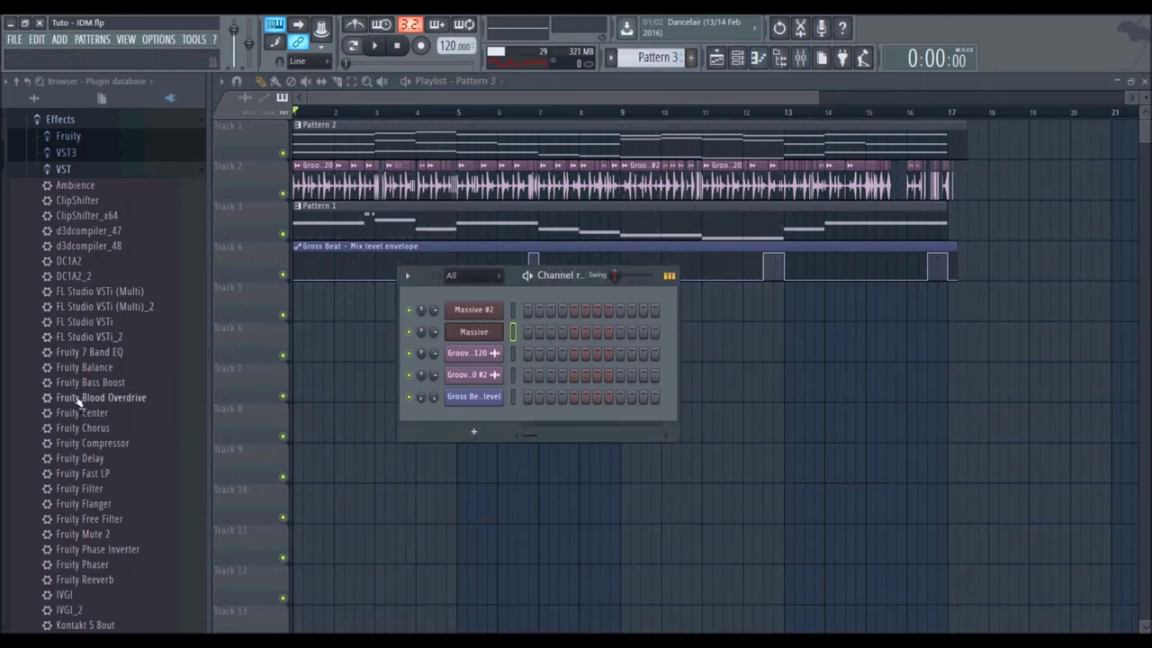
{"action": "scroll", "coordinate": [8, 306], "scroll_direction": "down", "scroll_amount": 10}
{"action": "scroll", "coordinate": [8, 315], "scroll_direction": "down", "scroll_amount": 5}
{"action": "scroll", "coordinate": [72, 322], "scroll_direction": "up", "scroll_amount": 8}
{"action": "scroll", "coordinate": [90, 384], "scroll_direction": "down", "scroll_amount": 3}
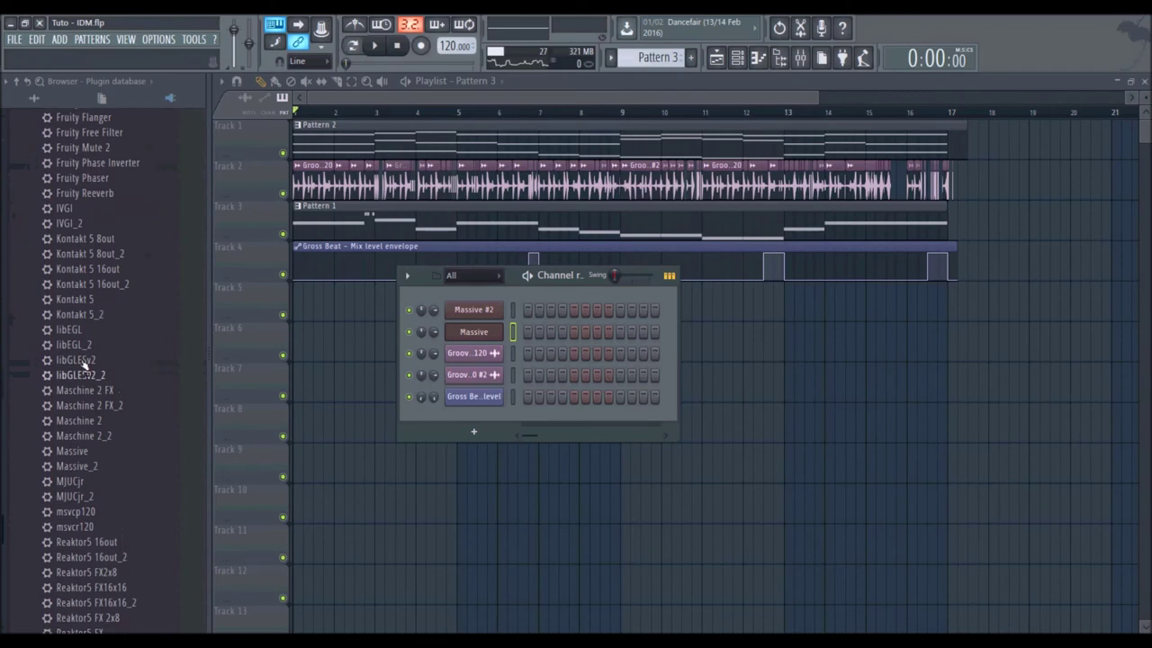
{"action": "left_click_drag", "start_coordinate": [74, 447], "coordinate": [508, 312]}
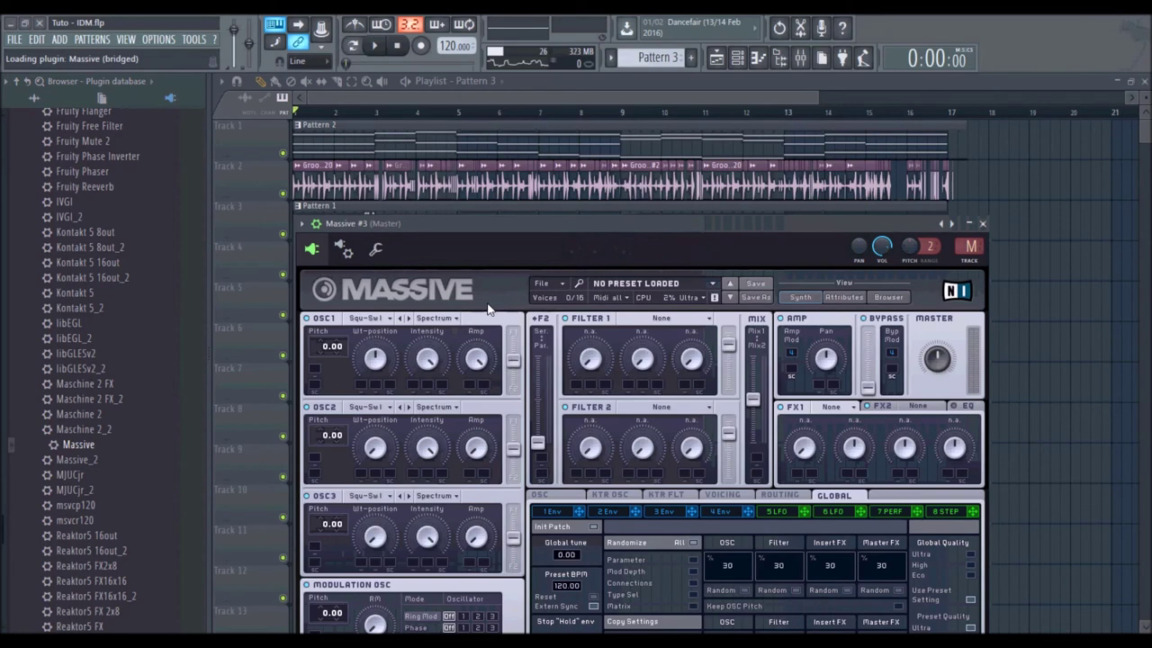
{"action": "left_click", "coordinate": [984, 224]}
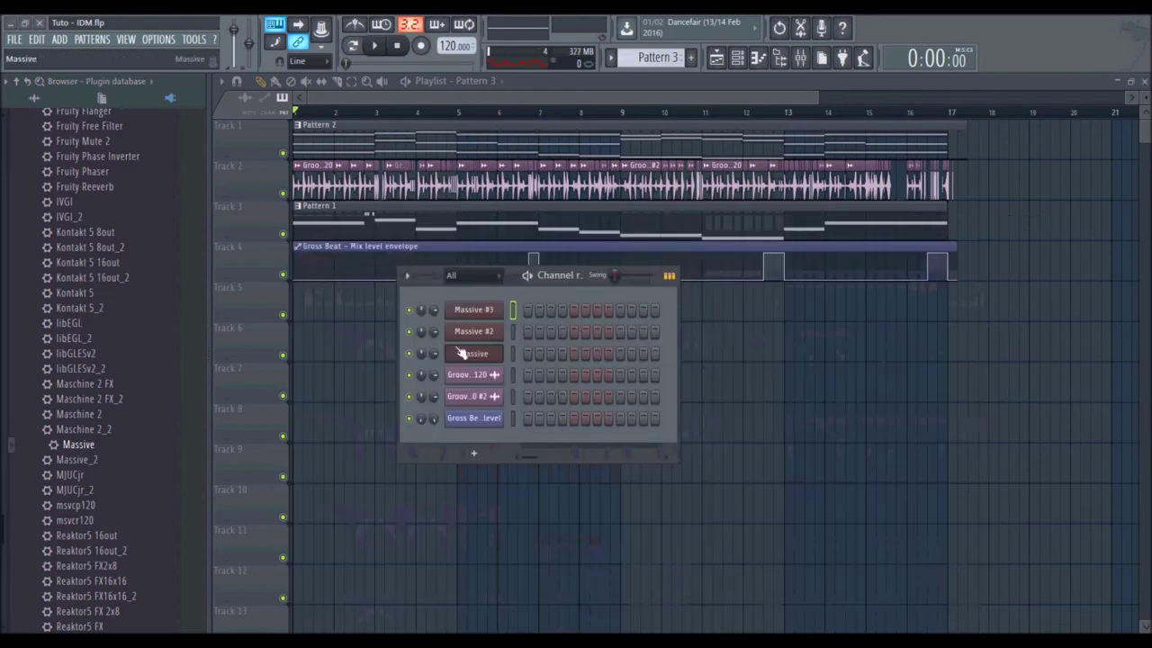
Step: Paste the copied chord notes into the Massive #3 channel's piano roll in Pattern 3
{"action": "right_click", "coordinate": [493, 316]}
{"action": "left_click", "coordinate": [529, 309]}
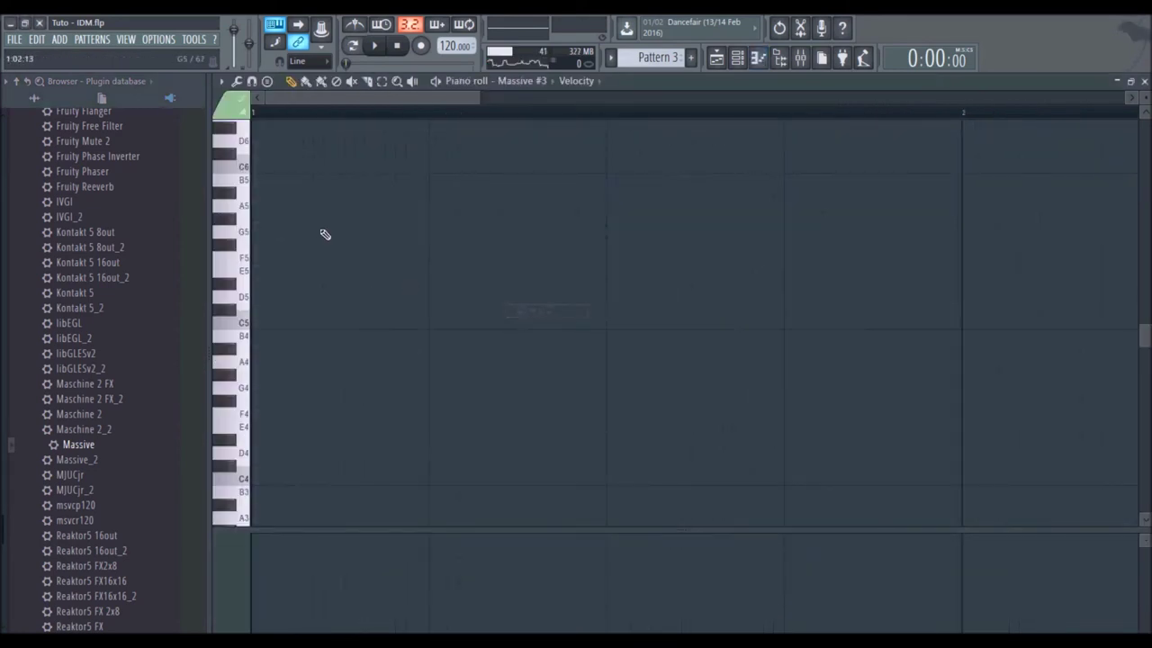
{"action": "key", "text": "ctrl+v"}
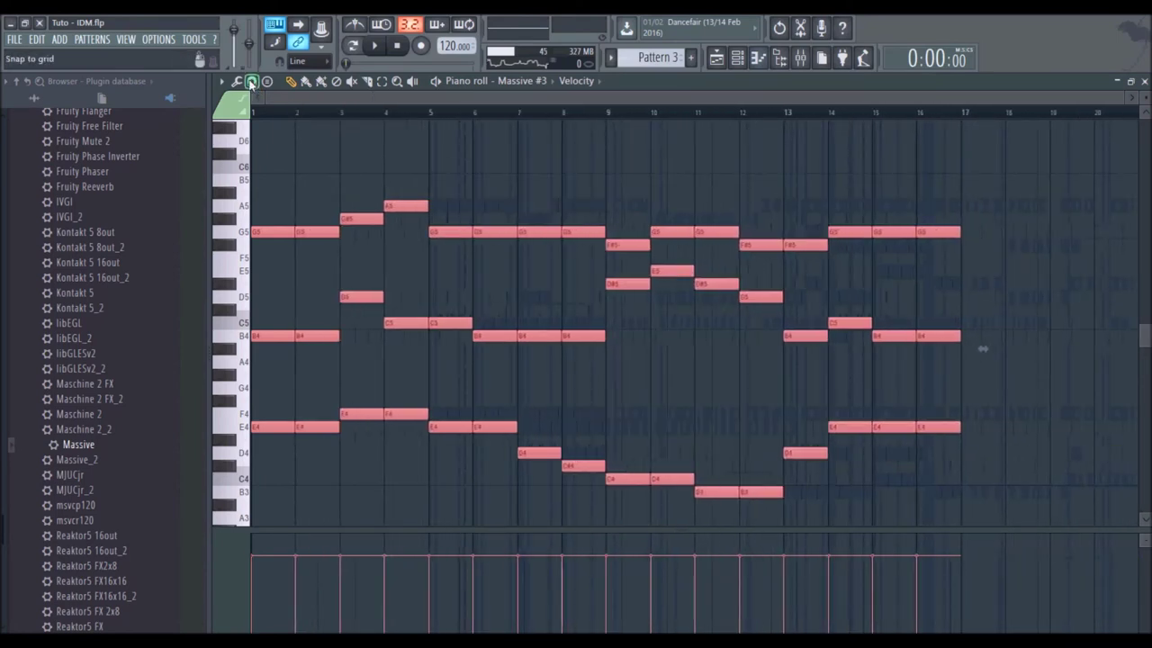
{"action": "left_click", "coordinate": [251, 82]}
{"action": "left_click", "coordinate": [237, 81]}
{"action": "left_click", "coordinate": [237, 81]}
{"action": "left_click", "coordinate": [255, 248]}
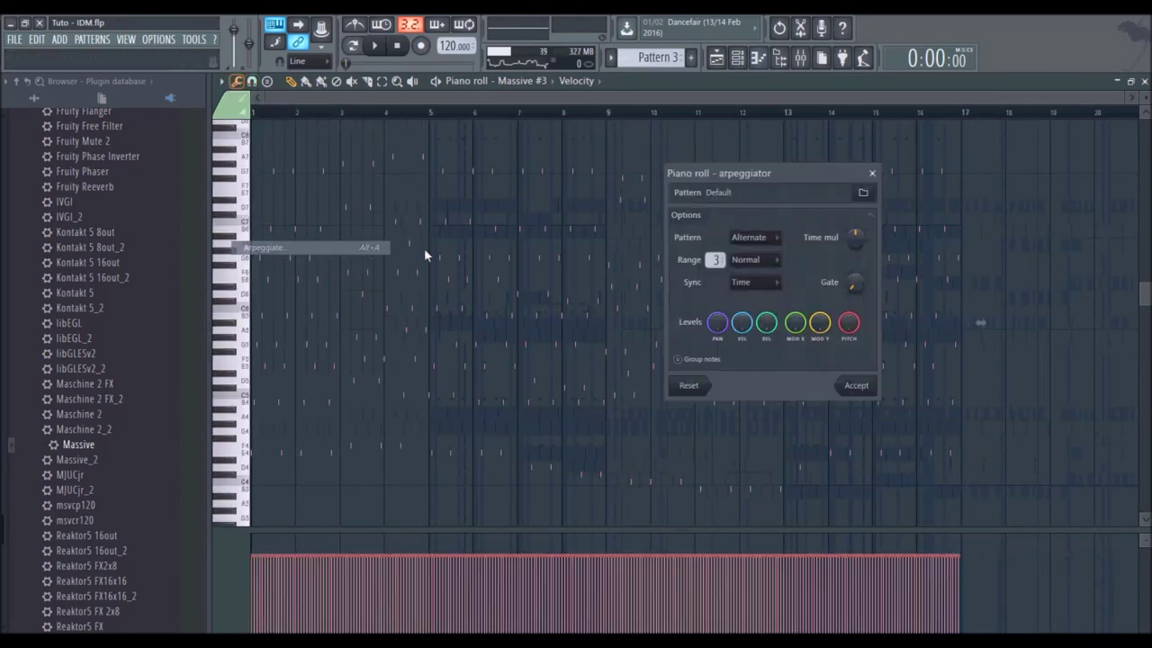
{"action": "left_click", "coordinate": [873, 174]}
Step: Play the pasted chords, stop, and load the recent preset Arp - Modified Aventure into Massive #3
{"action": "key", "text": "space"}
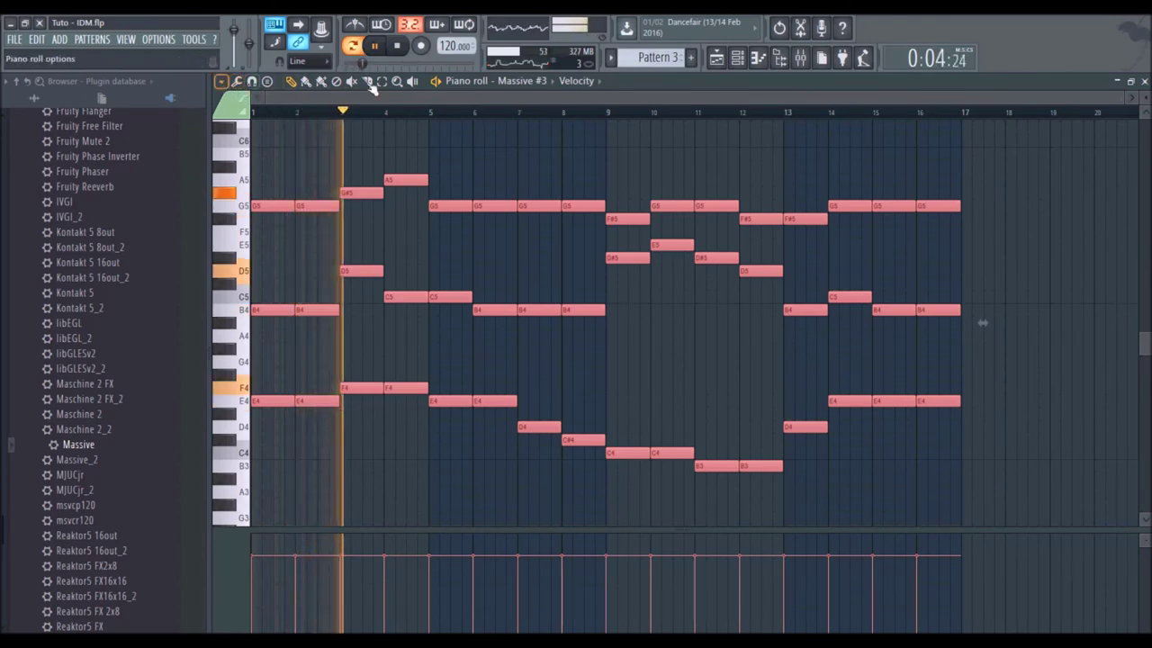
{"action": "left_click", "coordinate": [738, 58]}
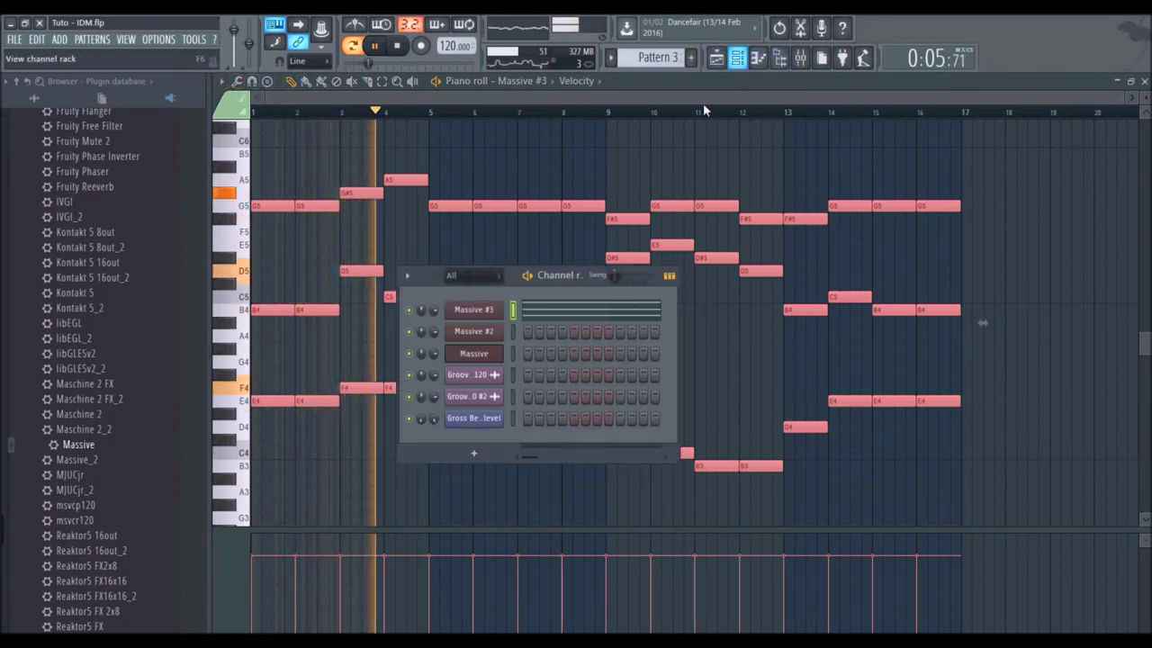
{"action": "left_click", "coordinate": [492, 308]}
{"action": "key", "text": "space"}
{"action": "left_click_drag", "start_coordinate": [474, 223], "coordinate": [427, 133]}
{"action": "left_click", "coordinate": [493, 194]}
{"action": "mouse_move", "coordinate": [534, 215]}
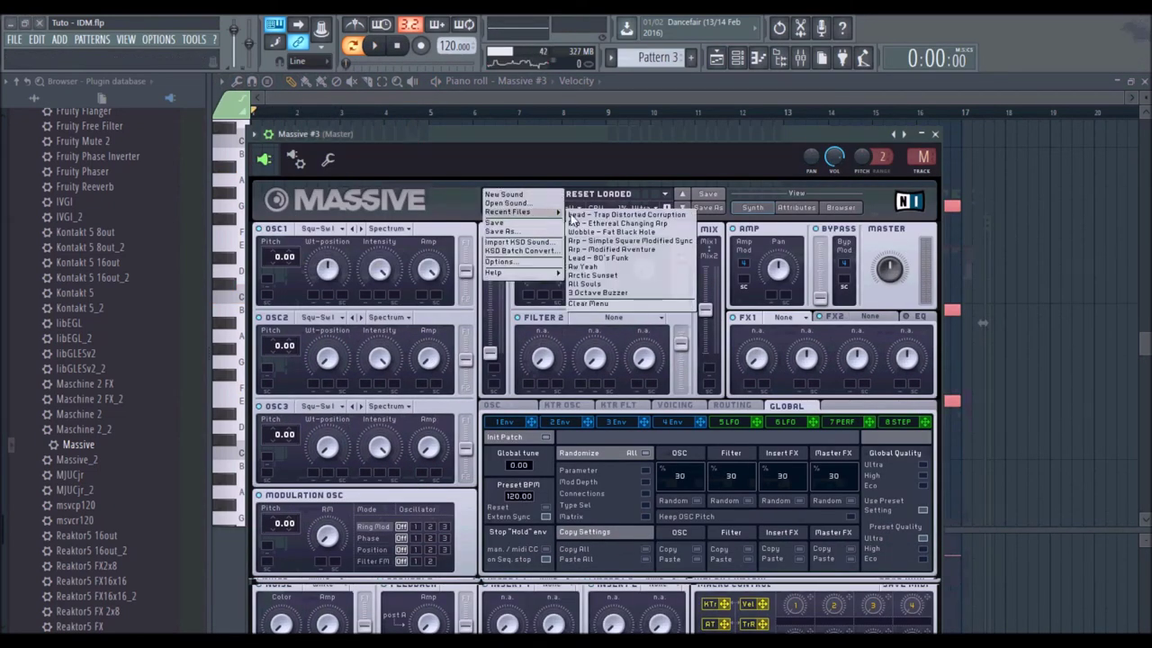
{"action": "left_click", "coordinate": [602, 249]}
Step: Audition the chords with the new preset, stop playback, recheck Massive #3's settings and close its window
{"action": "key", "text": "space"}
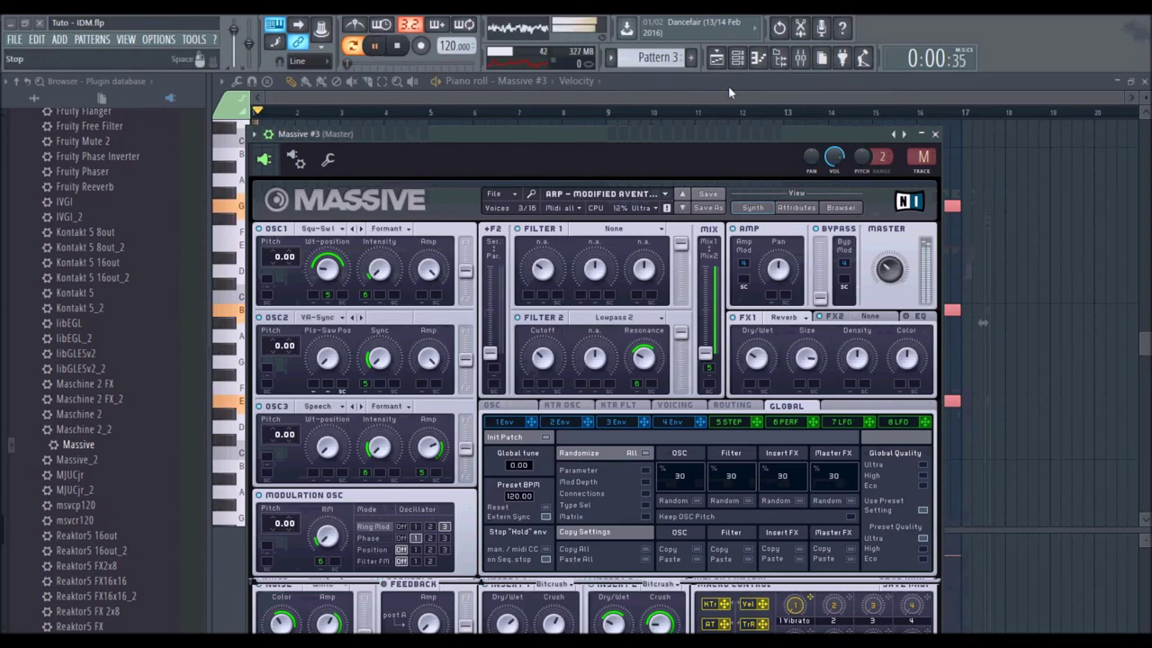
{"action": "left_click", "coordinate": [935, 134]}
{"action": "left_click", "coordinate": [374, 46]}
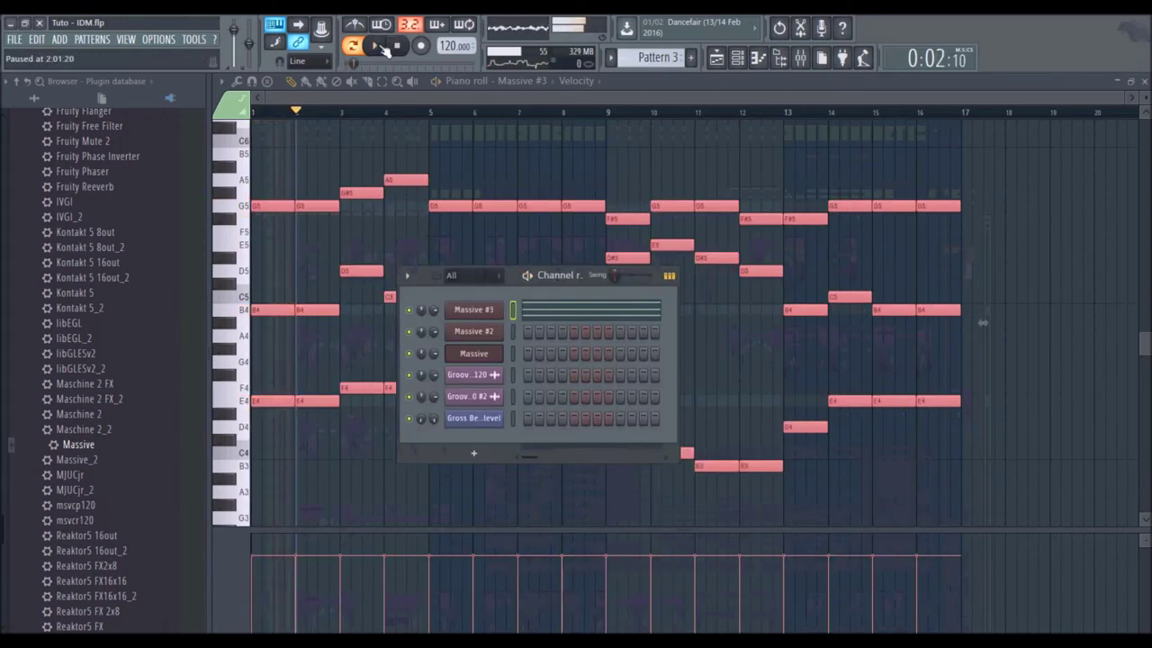
{"action": "left_click", "coordinate": [397, 48]}
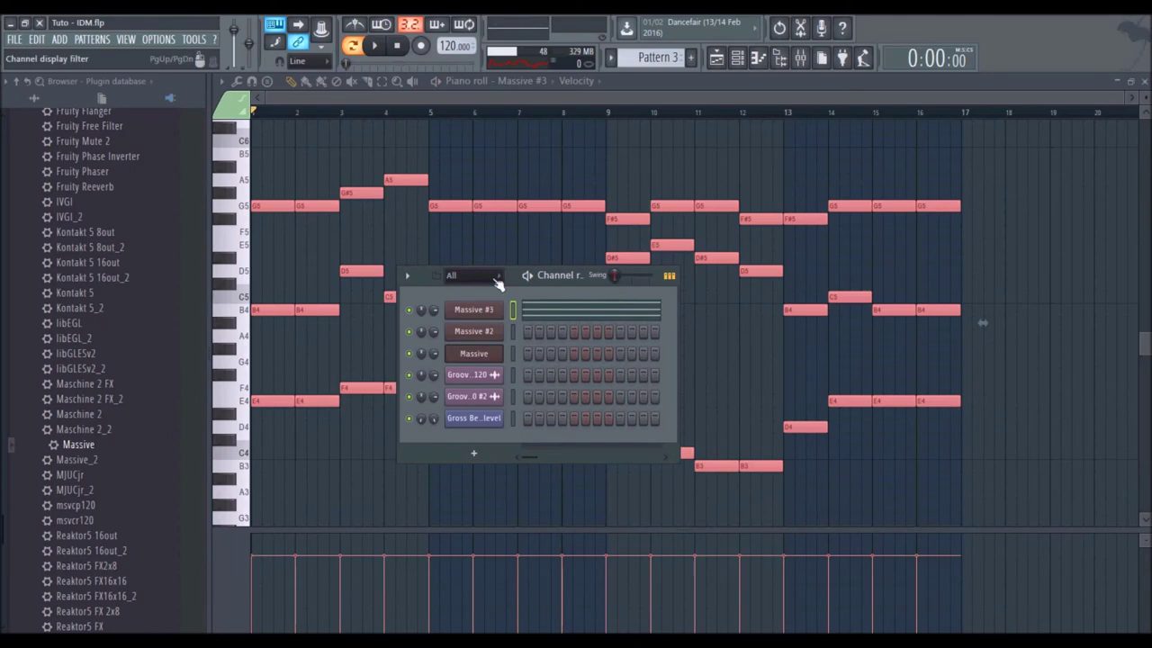
{"action": "left_click", "coordinate": [486, 312]}
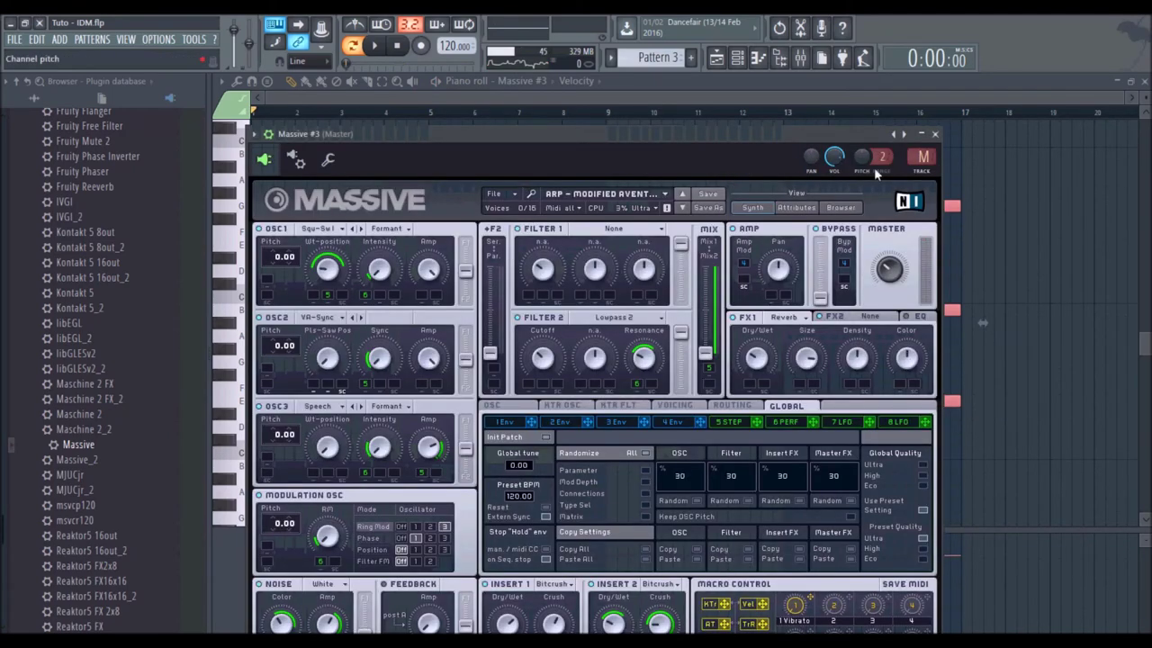
{"action": "left_click", "coordinate": [934, 134]}
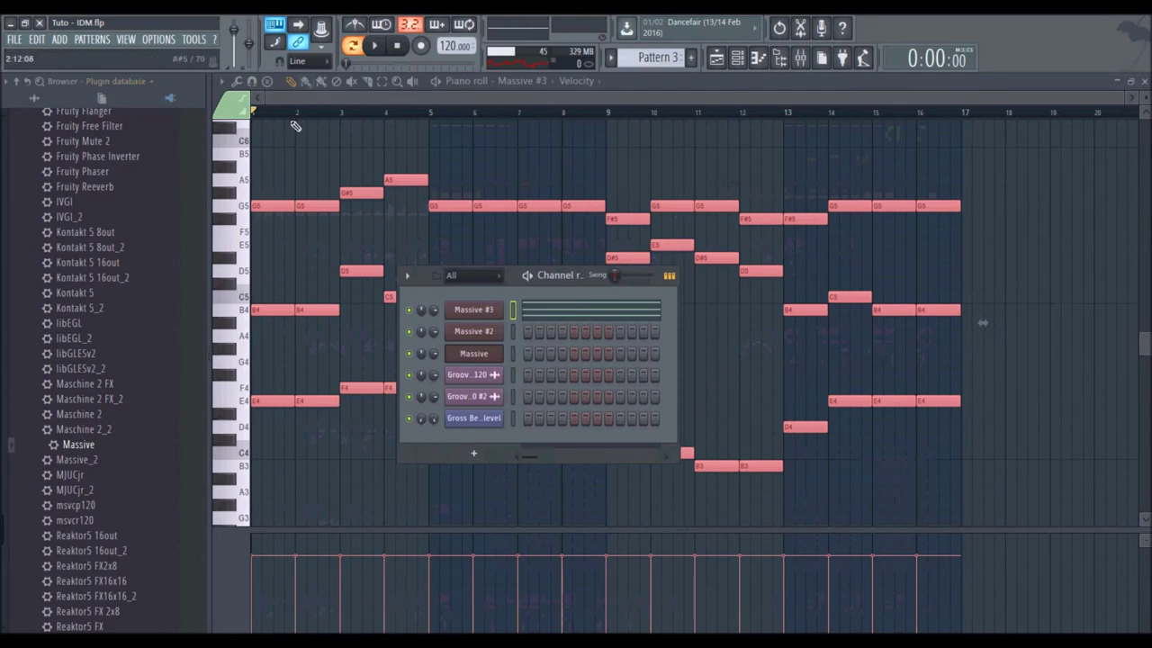
{"action": "left_click", "coordinate": [377, 101]}
{"action": "left_click", "coordinate": [225, 82]}
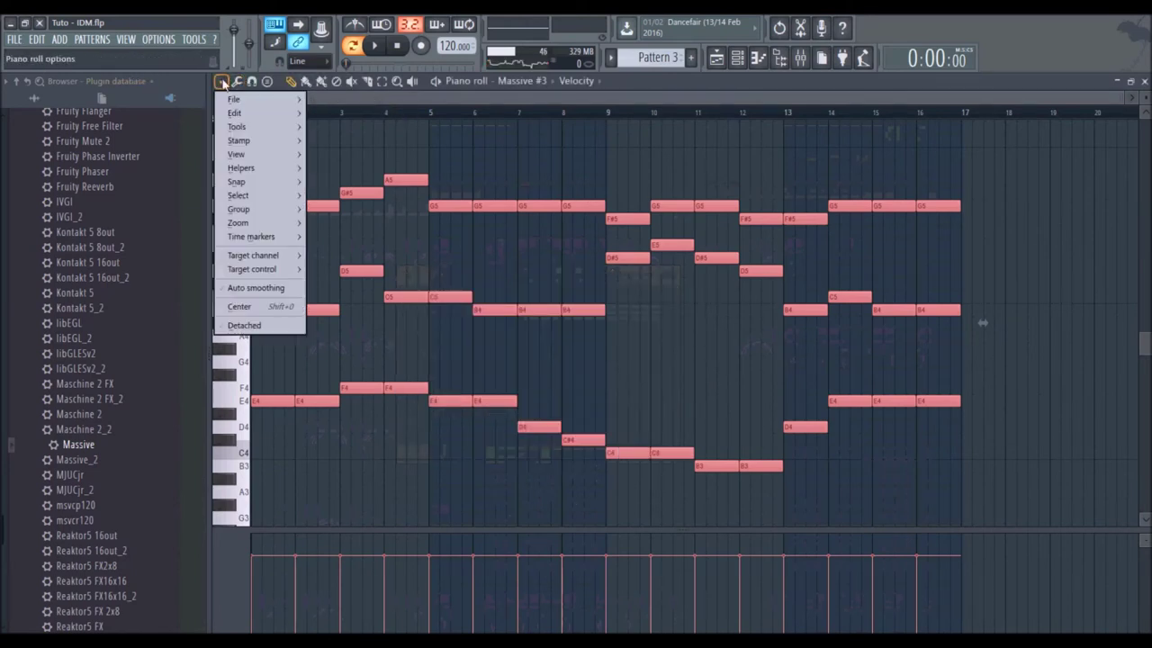
{"action": "mouse_move", "coordinate": [242, 98]}
{"action": "left_click", "coordinate": [237, 81]}
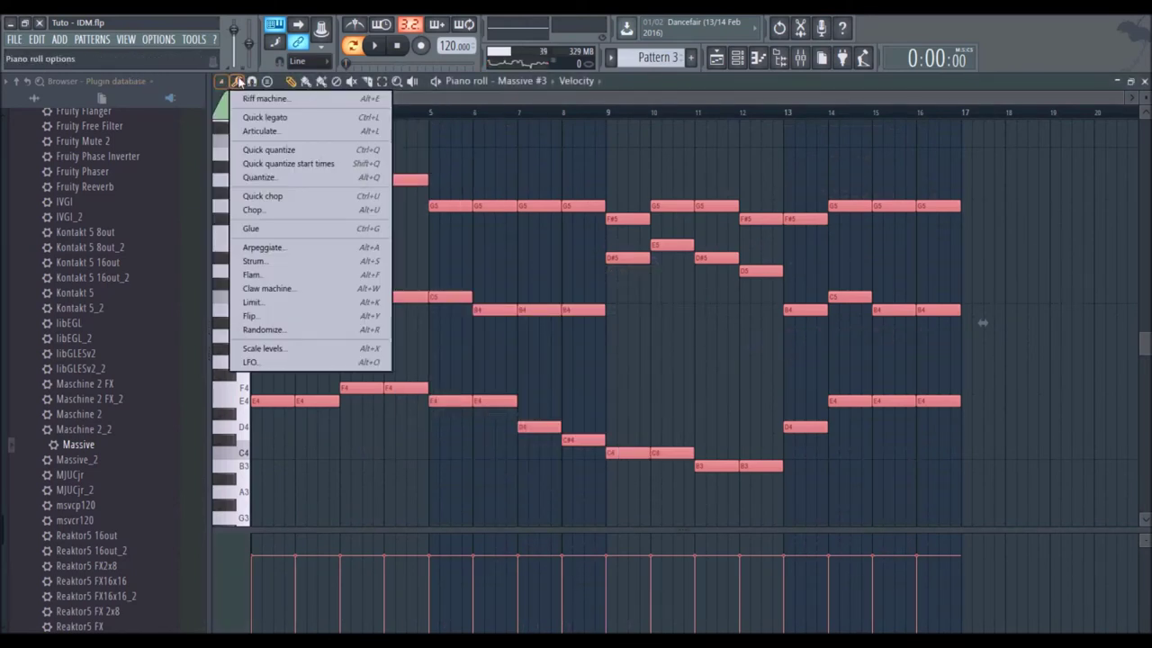
{"action": "left_click", "coordinate": [273, 247]}
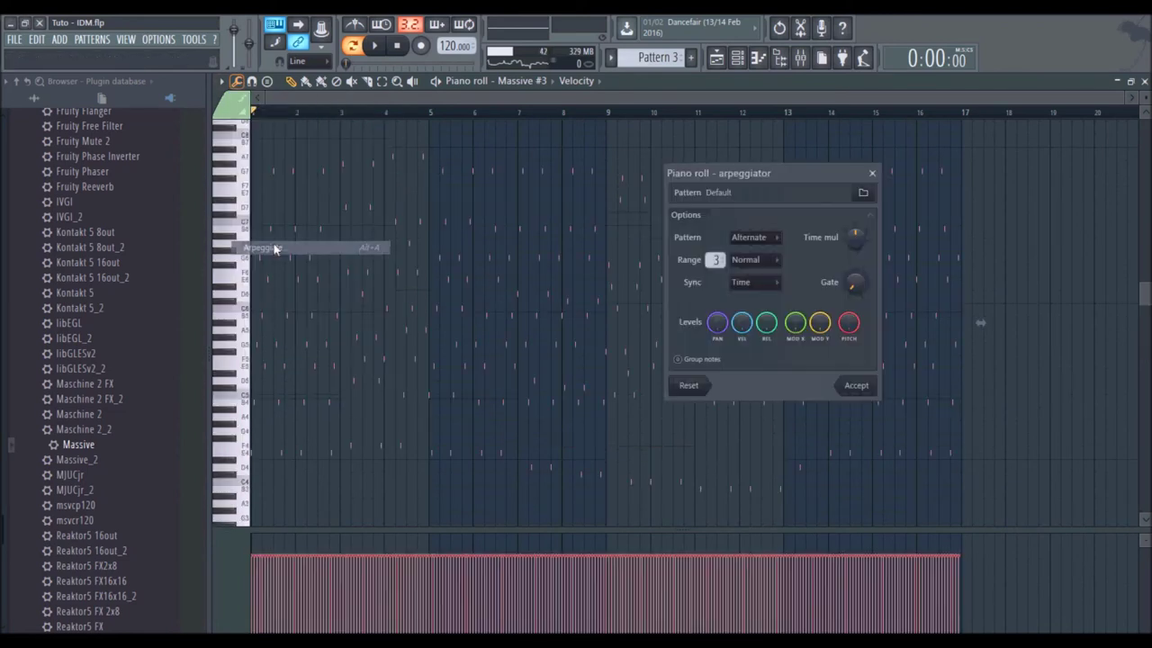
{"action": "left_click", "coordinate": [871, 173]}
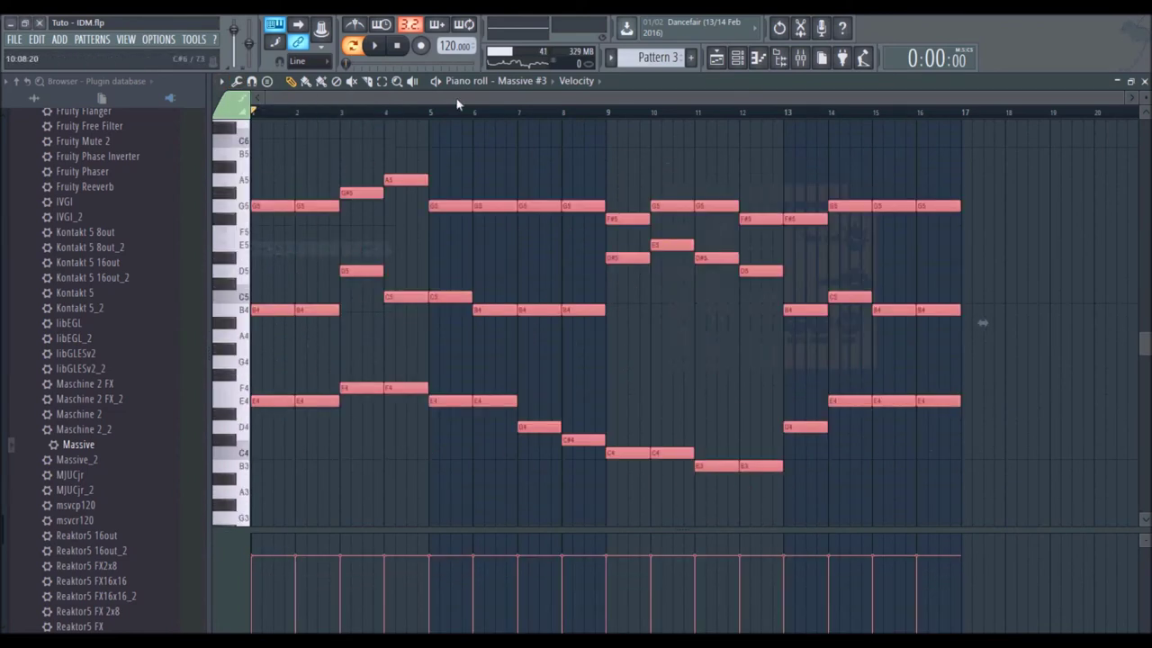
Step: Start playback and arpeggiate the Massive #3 chords with the Normal pattern, a range of 2 and a raised gate
{"action": "left_click", "coordinate": [378, 49]}
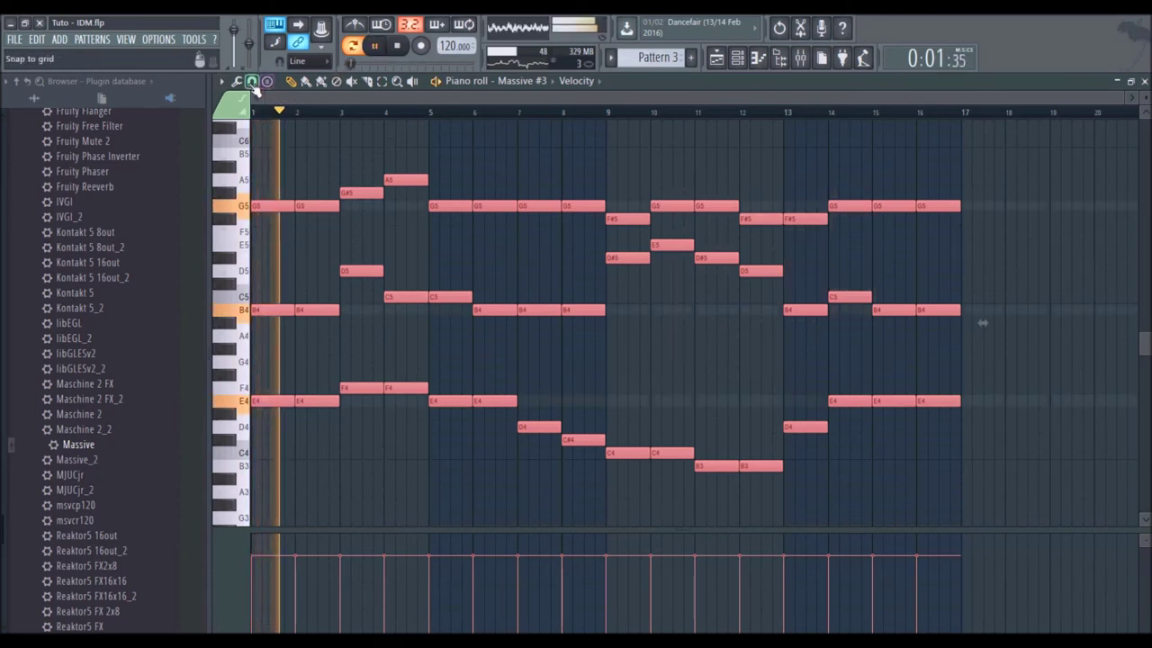
{"action": "left_click", "coordinate": [238, 81]}
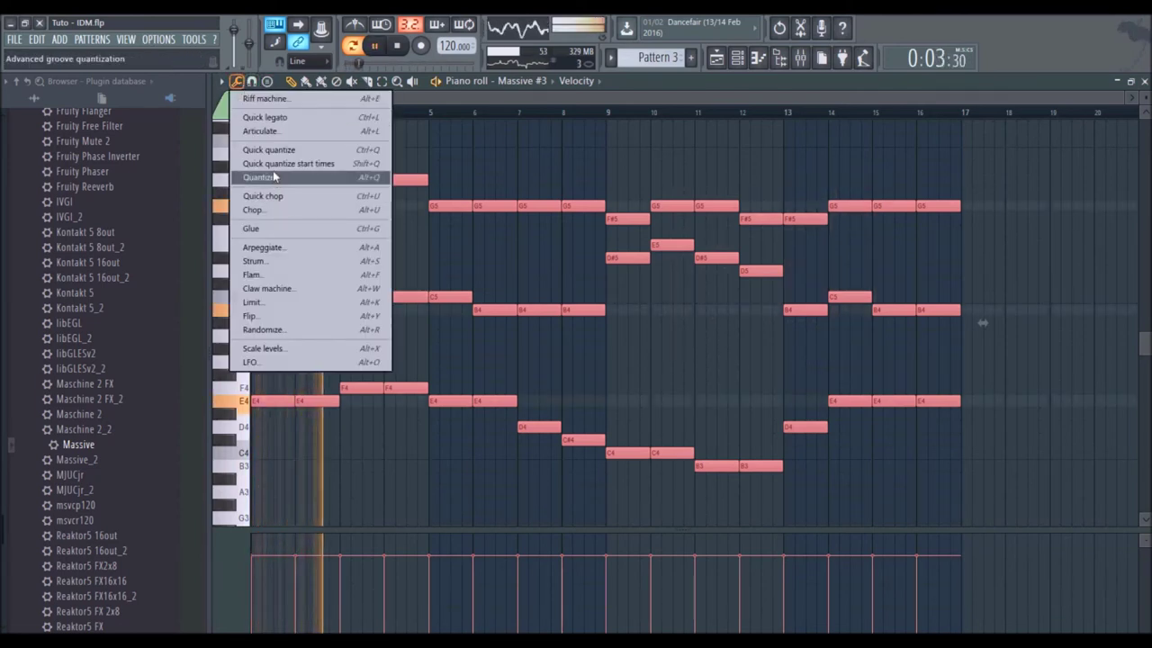
{"action": "left_click", "coordinate": [272, 246]}
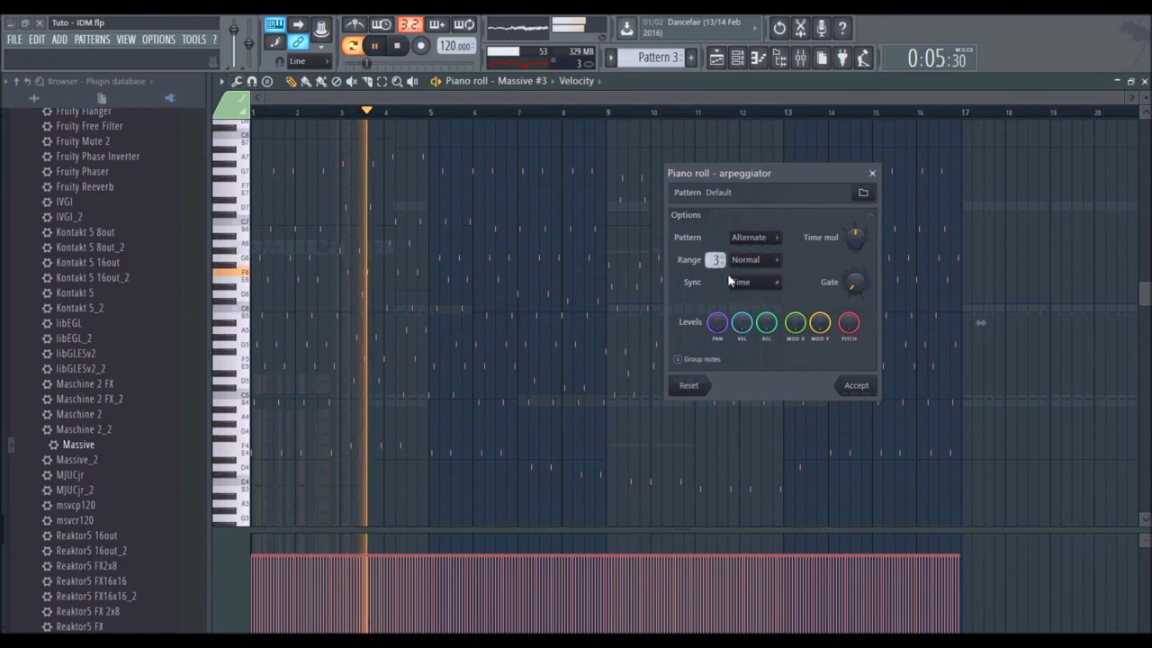
{"action": "left_click_drag", "start_coordinate": [715, 259], "coordinate": [715, 270]}
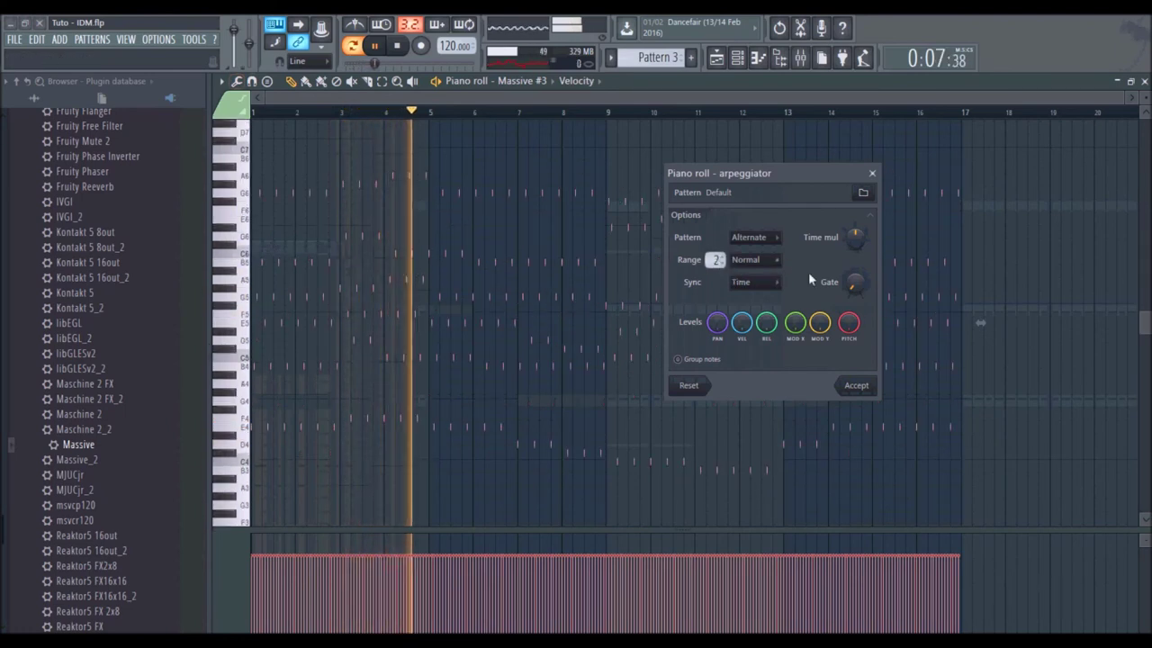
{"action": "left_click_drag", "start_coordinate": [857, 285], "coordinate": [856, 262]}
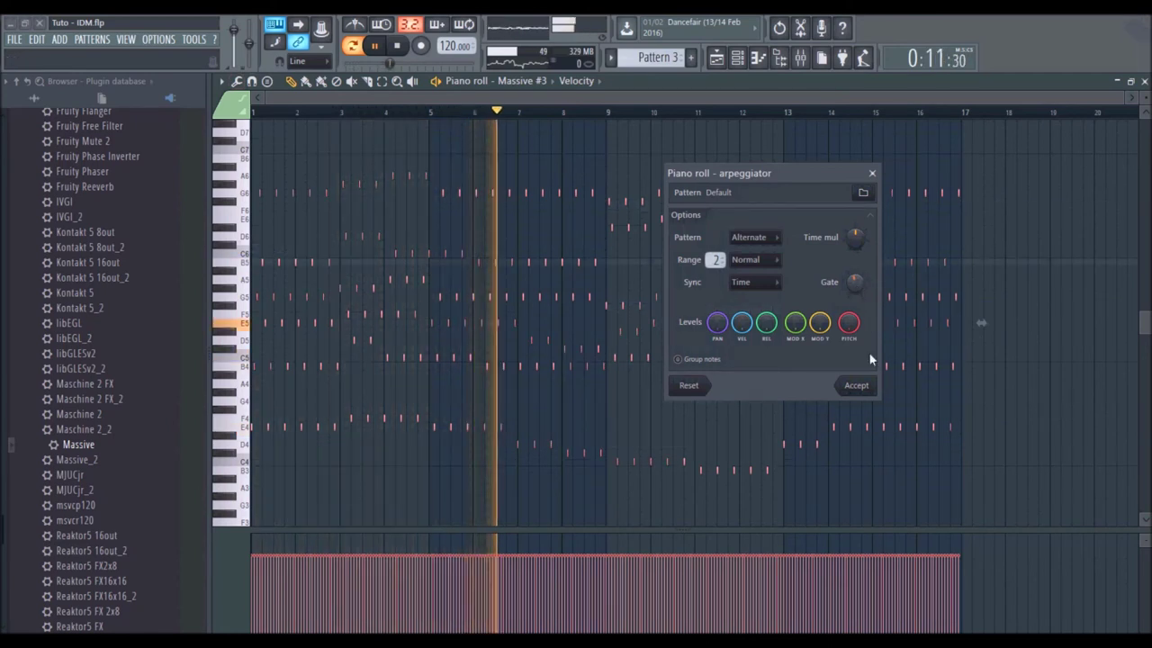
{"action": "left_click", "coordinate": [752, 258]}
{"action": "left_click", "coordinate": [750, 254]}
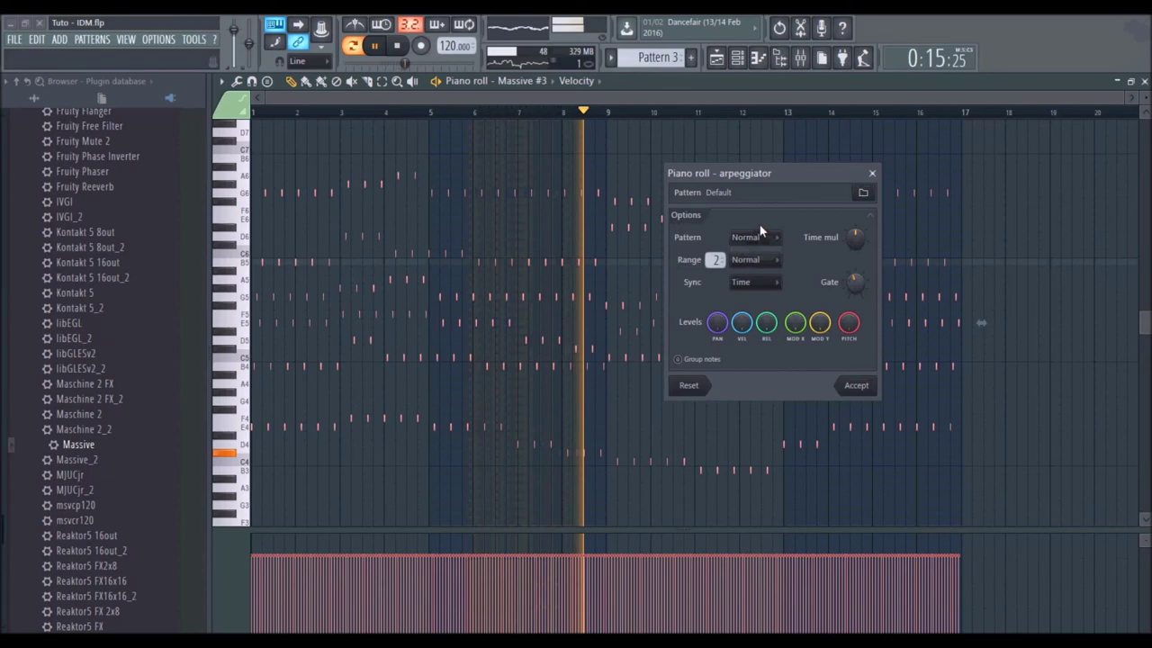
{"action": "left_click", "coordinate": [855, 386]}
Step: Place Pattern 3 at bar 1 of Track 5 in the playlist and play the arrangement
{"action": "left_click", "coordinate": [1144, 81]}
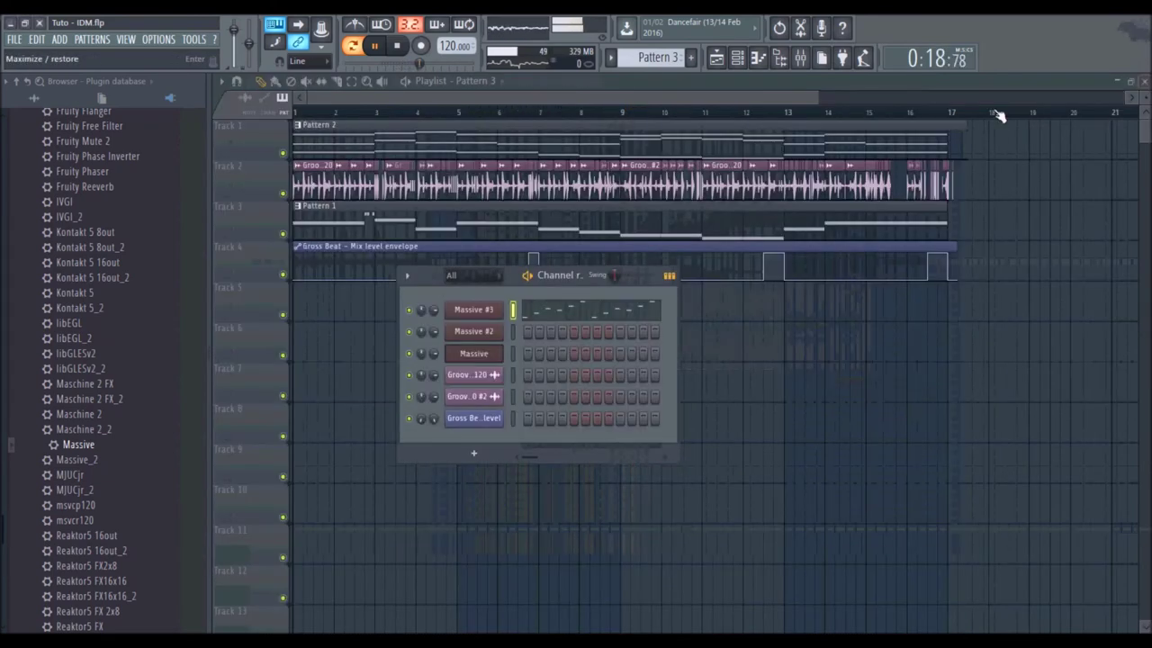
{"action": "left_click", "coordinate": [538, 100]}
{"action": "left_click", "coordinate": [326, 303]}
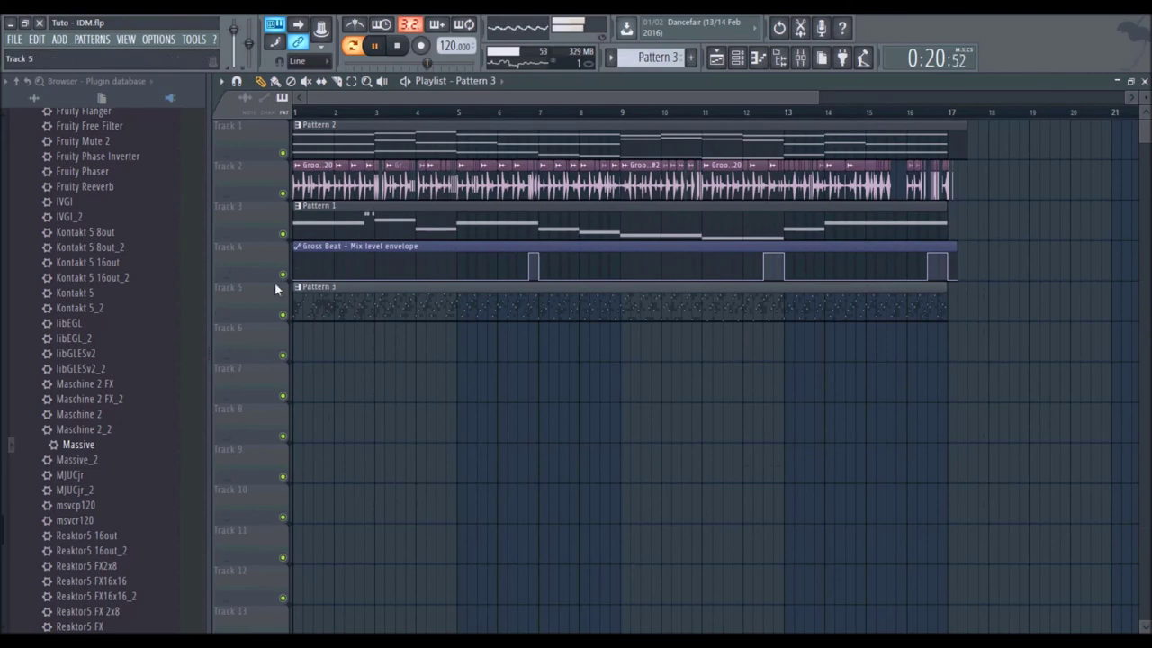
{"action": "left_click", "coordinate": [302, 116]}
{"action": "scroll", "coordinate": [329, 114], "scroll_direction": "down", "scroll_amount": 3}
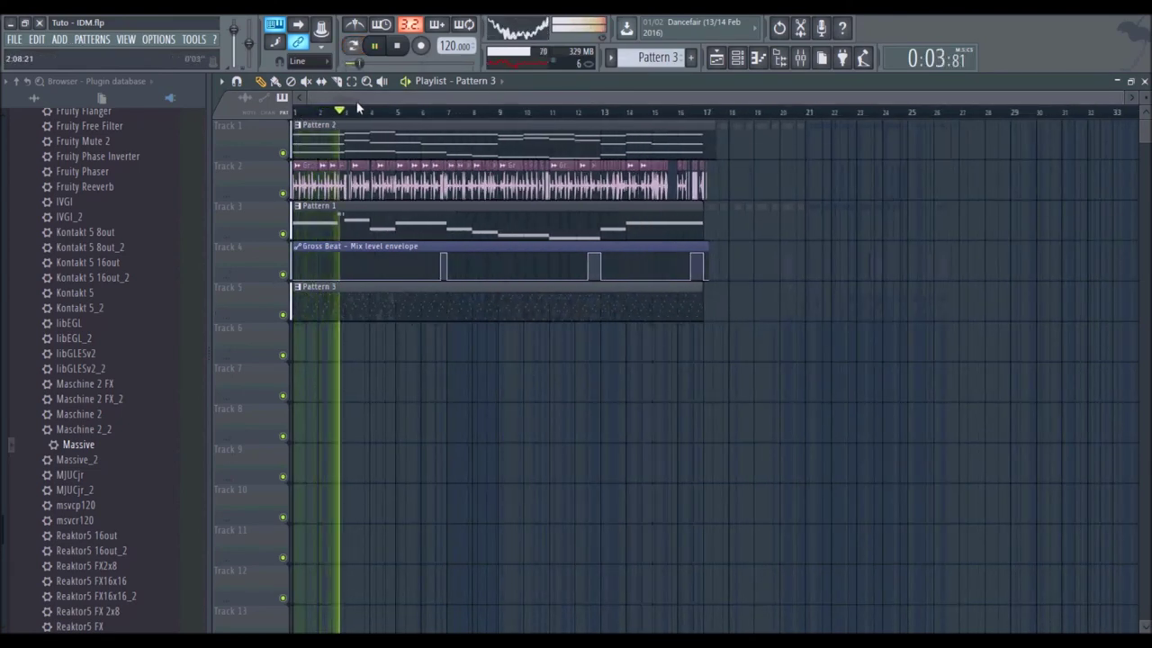
{"action": "scroll", "coordinate": [365, 107], "scroll_direction": "up", "scroll_amount": 2}
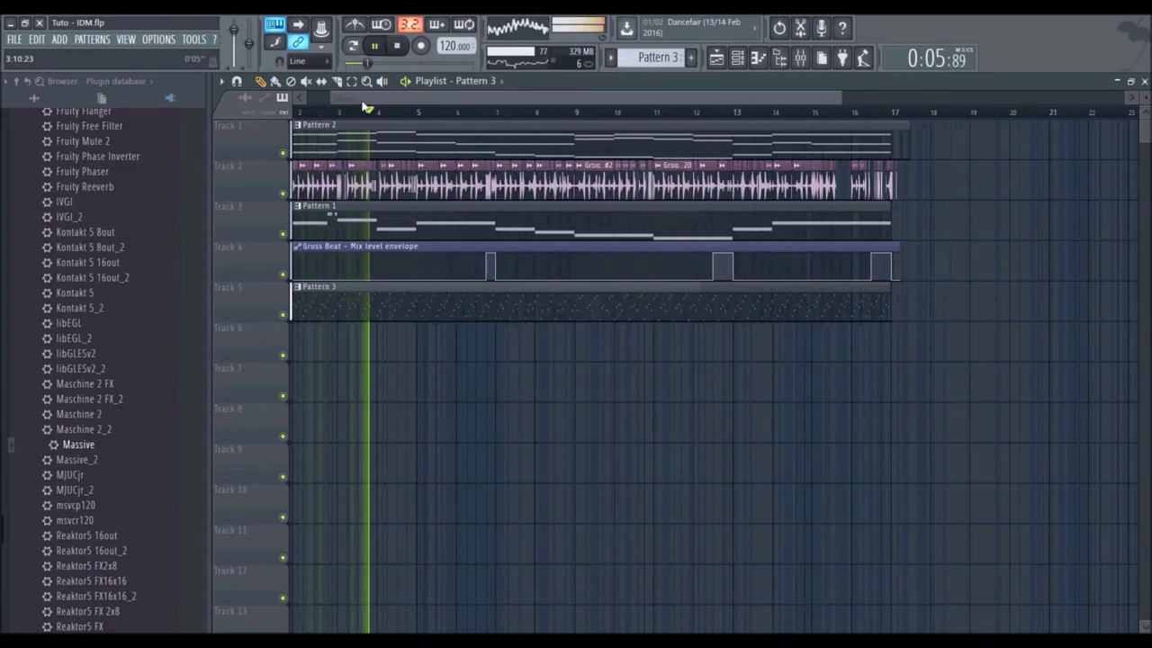
Step: Stop playback and pan the Massive mixer track slightly to the left
{"action": "left_click", "coordinate": [800, 57]}
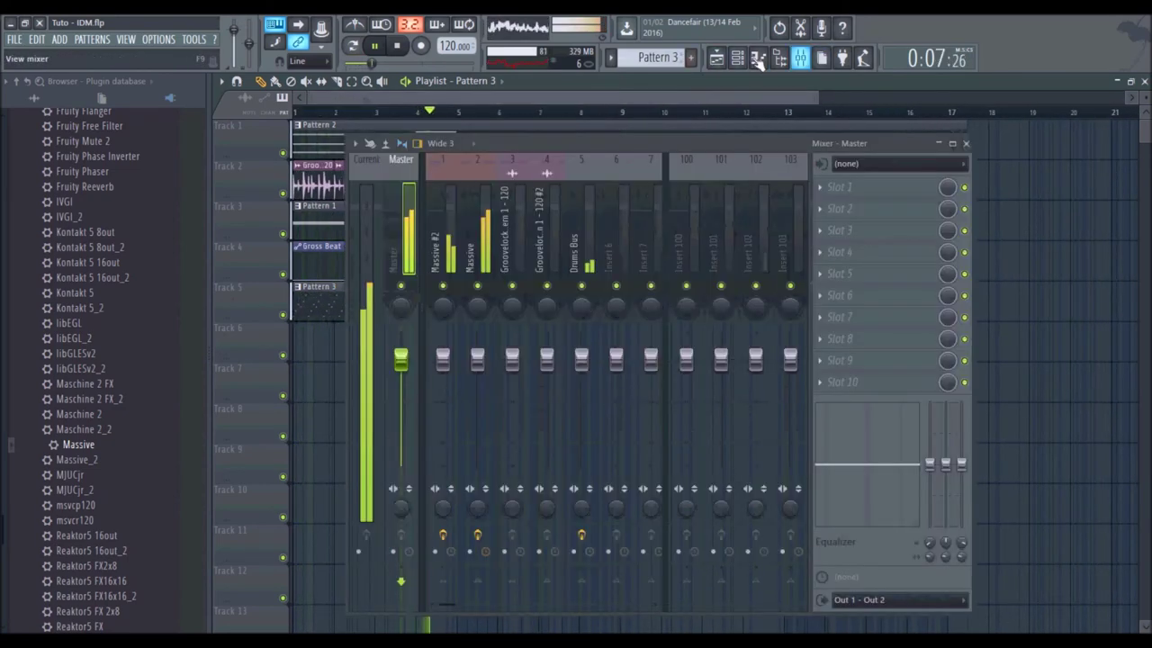
{"action": "left_click", "coordinate": [400, 46]}
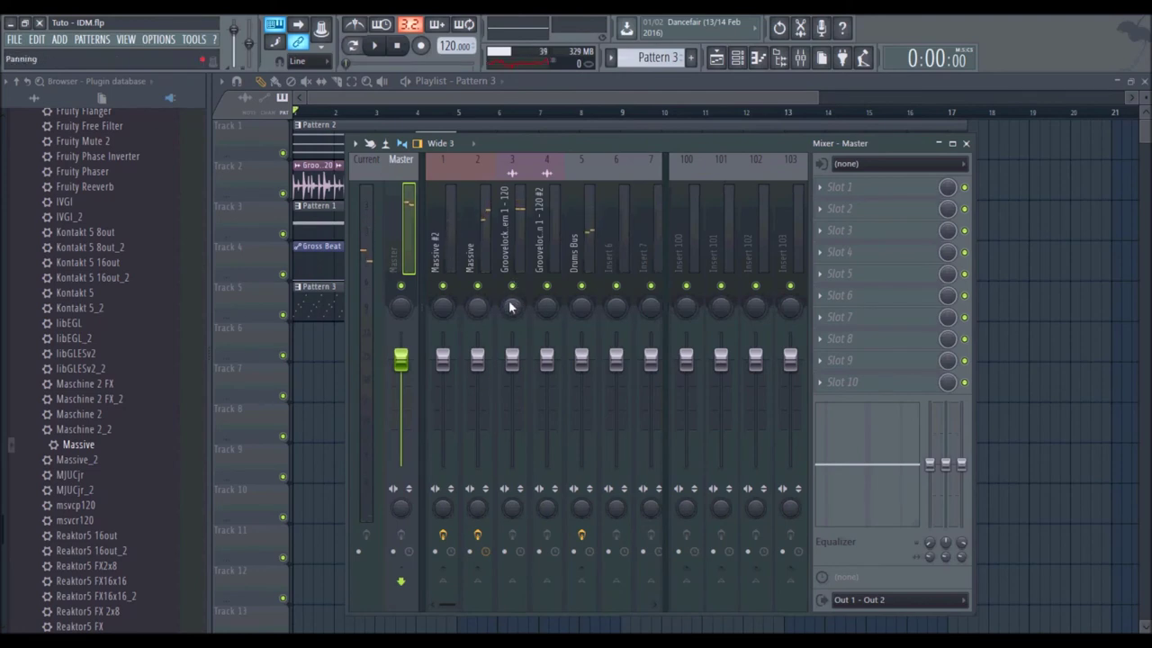
{"action": "left_click", "coordinate": [474, 308]}
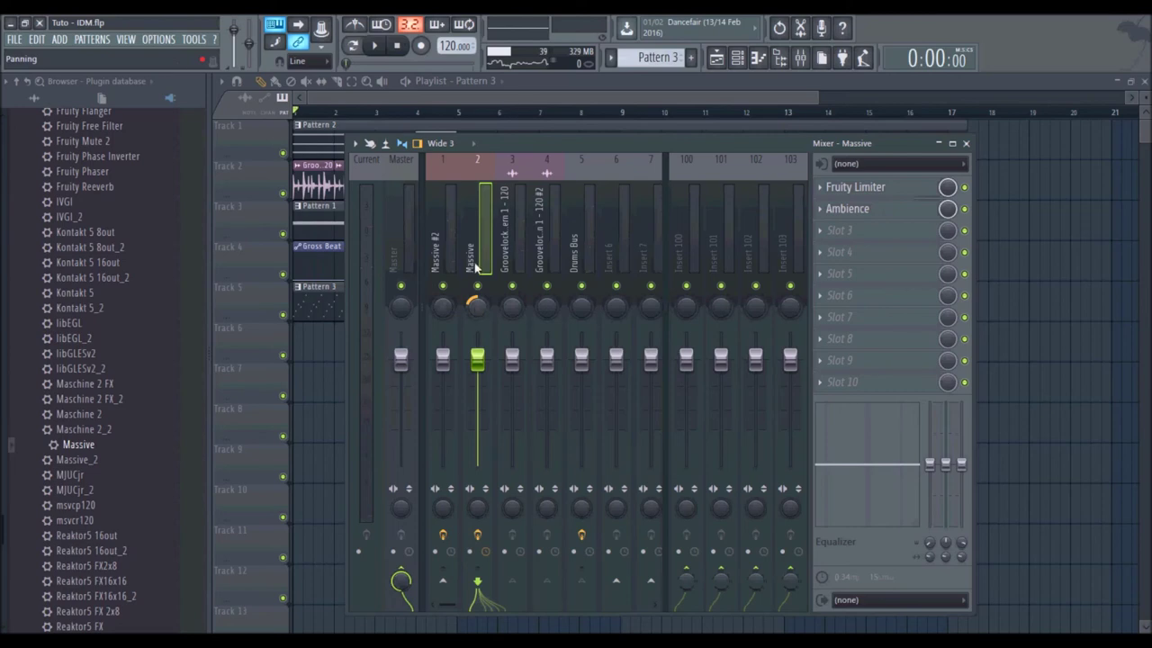
Step: Route the Massive #3 channel to mixer Insert 6
{"action": "left_click", "coordinate": [737, 59]}
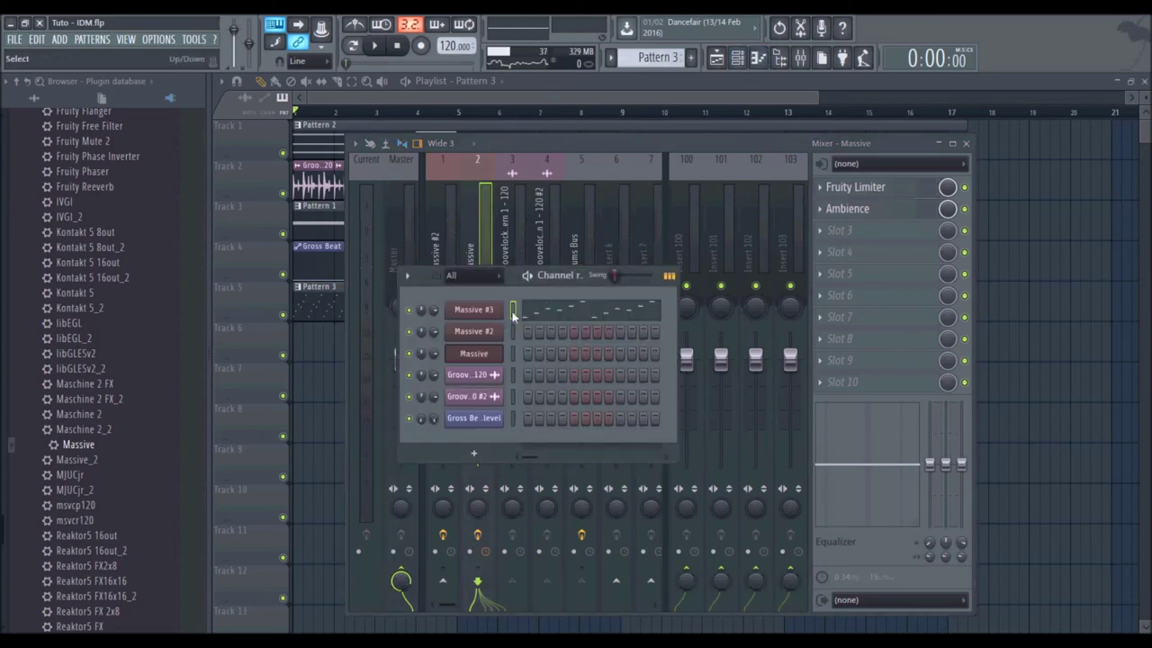
{"action": "right_click", "coordinate": [605, 232]}
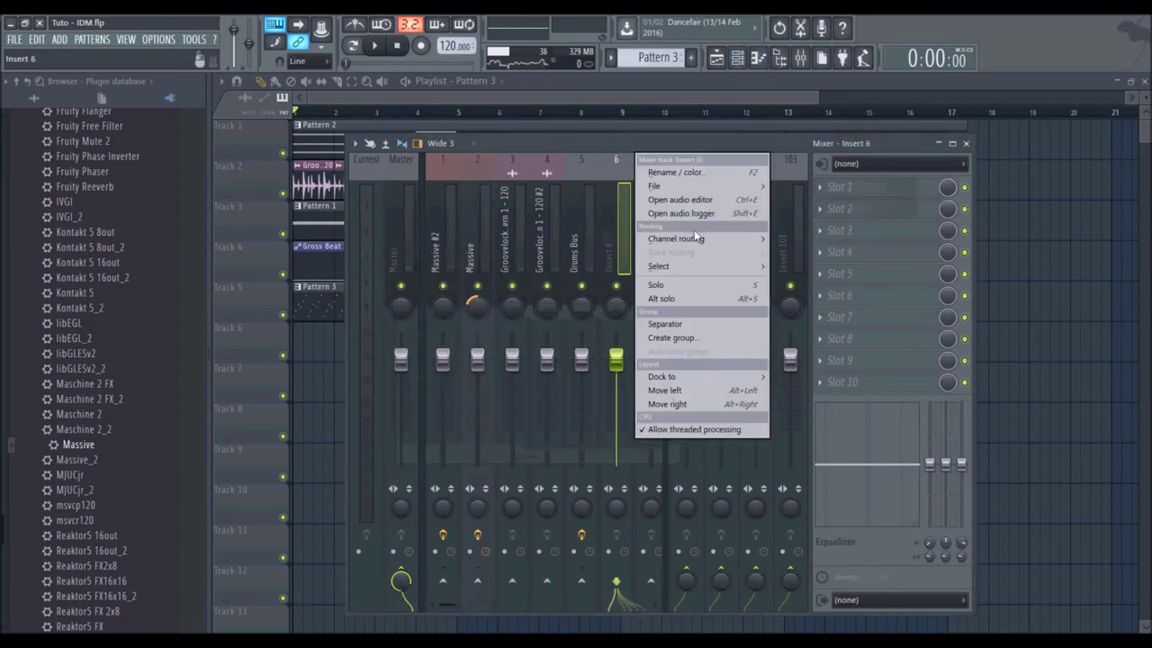
{"action": "mouse_move", "coordinate": [732, 239]}
{"action": "left_click", "coordinate": [784, 240]}
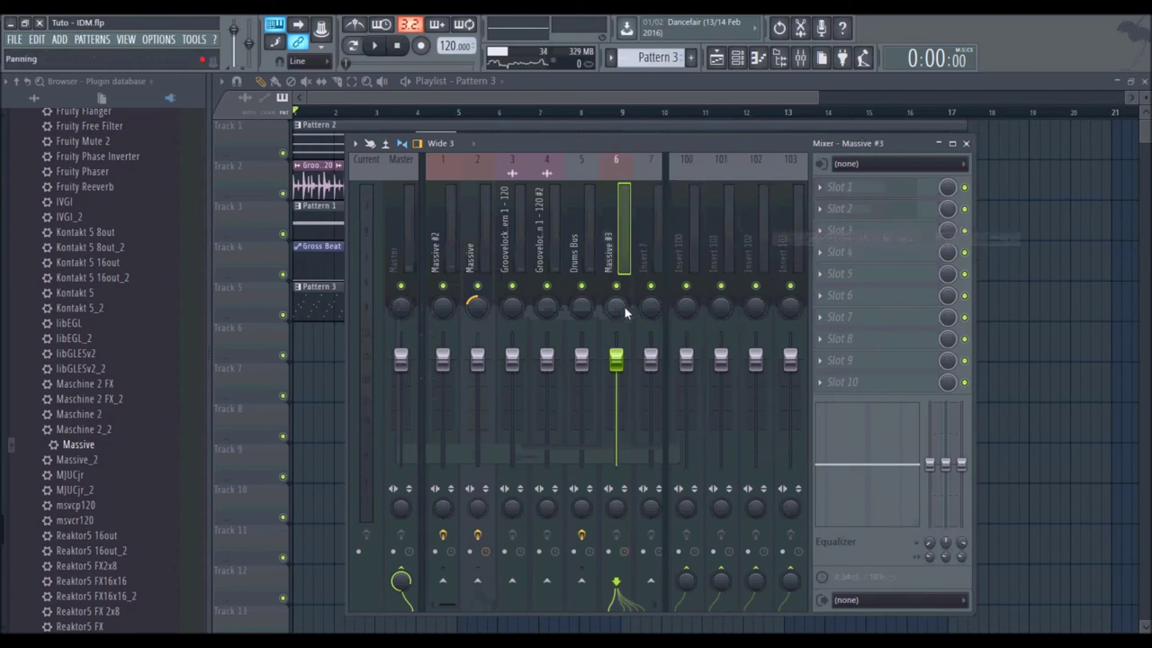
Step: Pan the Massive #3 mixer track to the right and audition the mix
{"action": "left_click_drag", "start_coordinate": [624, 306], "coordinate": [620, 306]}
{"action": "left_click", "coordinate": [376, 50]}
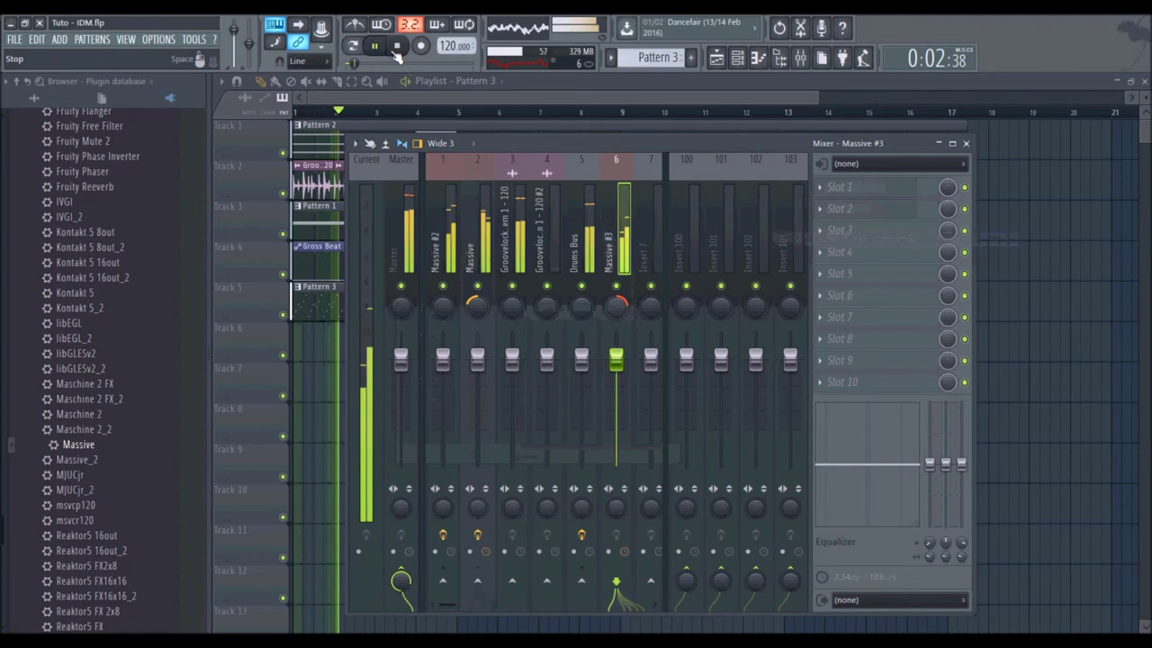
{"action": "left_click", "coordinate": [396, 46]}
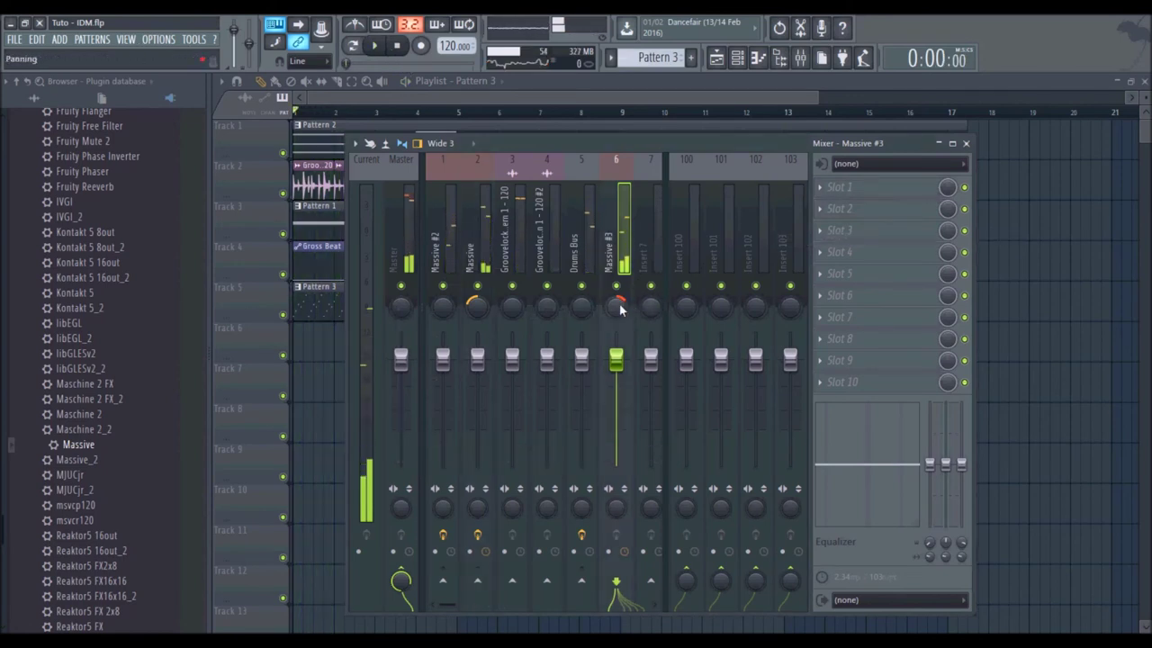
{"action": "left_click", "coordinate": [385, 45]}
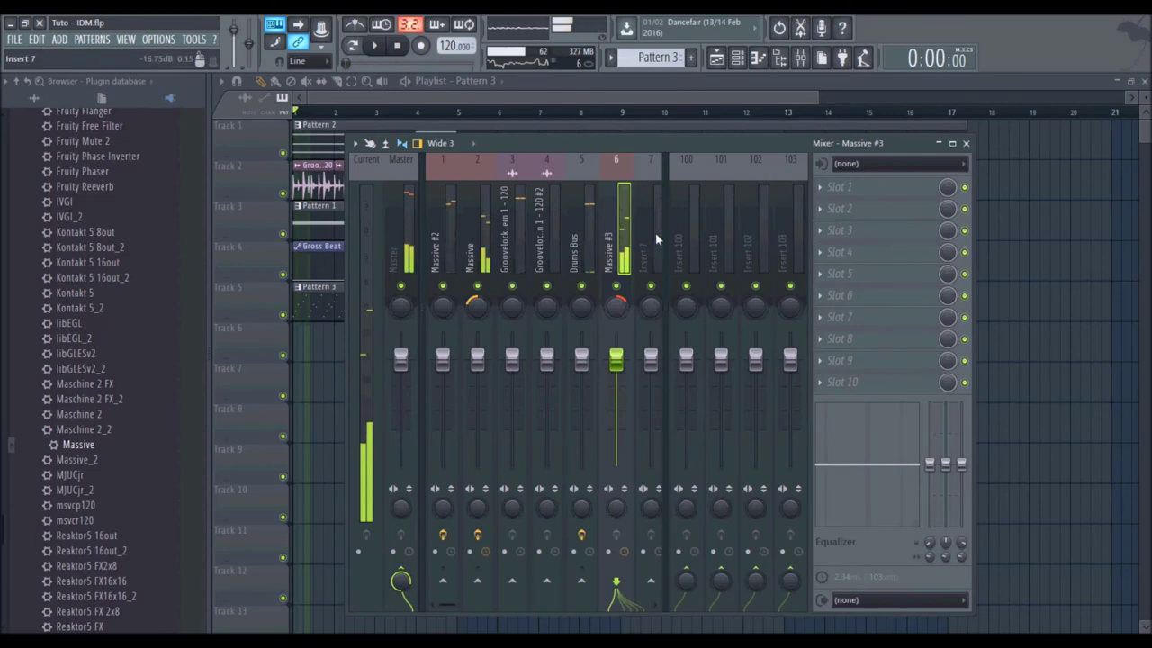
Step: Load Fruity Stereo Shaper into effect slot 2 of the Massive #3 mixer track and close its window
{"action": "left_click", "coordinate": [848, 211]}
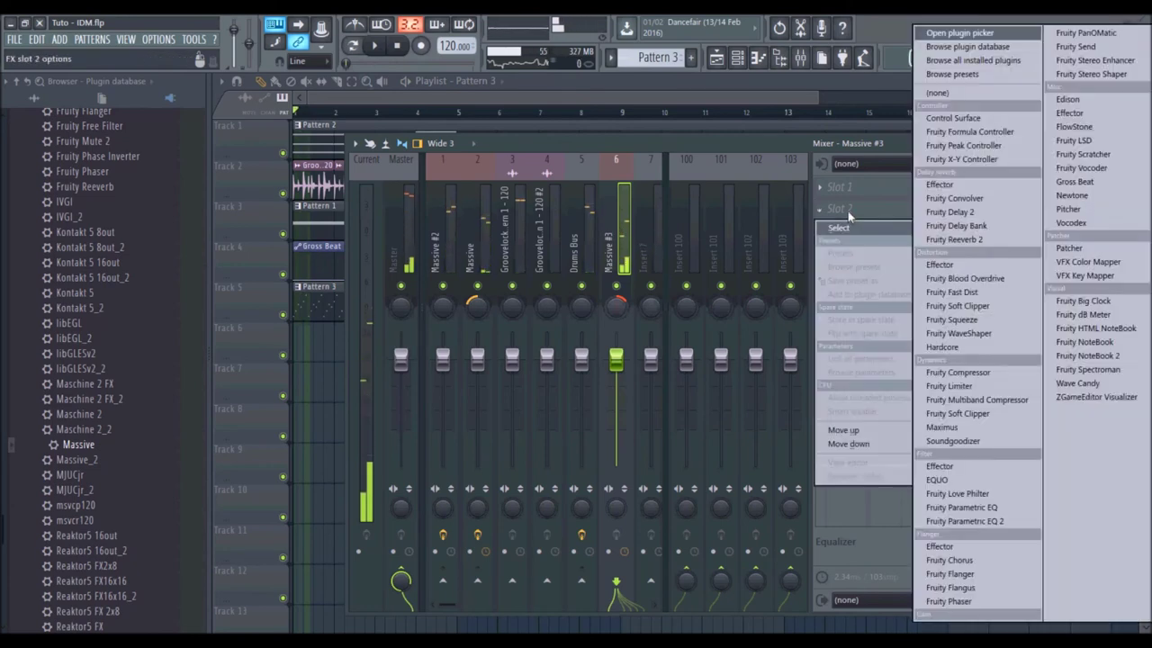
{"action": "left_click", "coordinate": [1089, 74]}
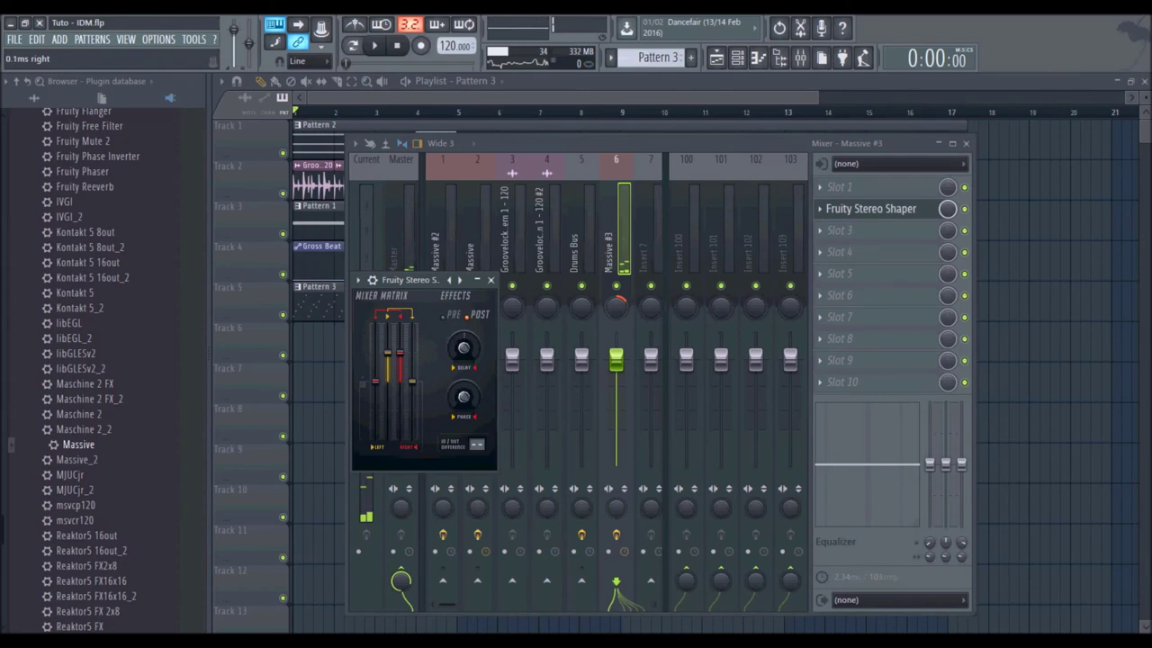
{"action": "left_click", "coordinate": [490, 280]}
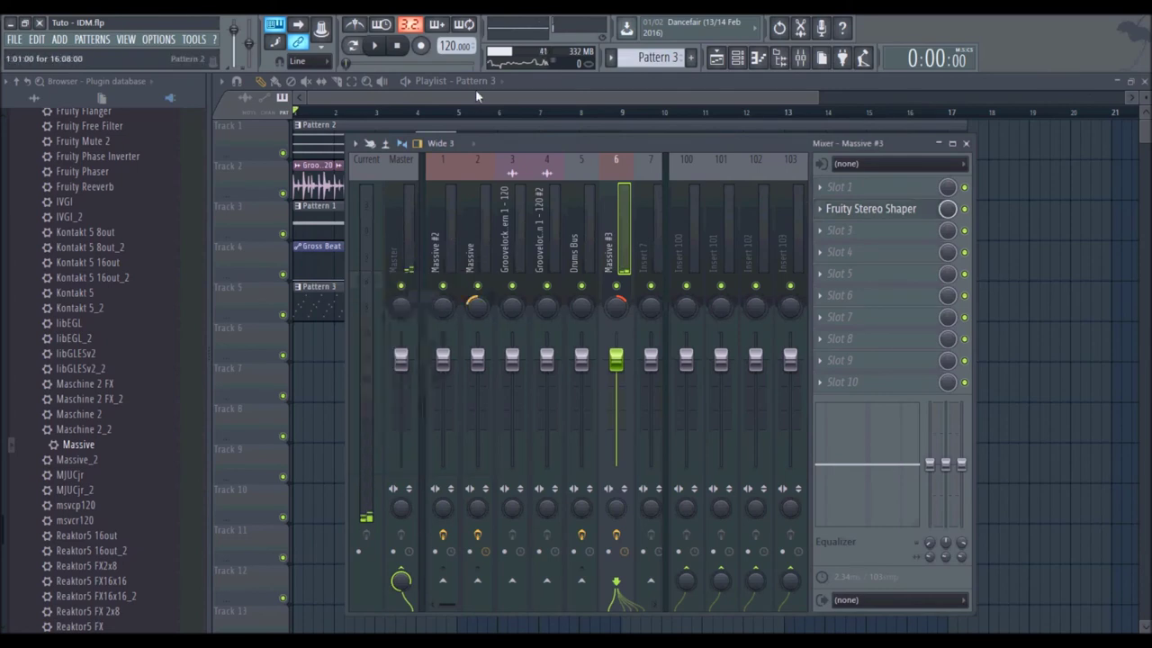
Step: Solo the Massive #3 mixer track, audition it with Fruity Stereo Shaper open, stop playback and close the effect window
{"action": "left_click", "coordinate": [376, 46]}
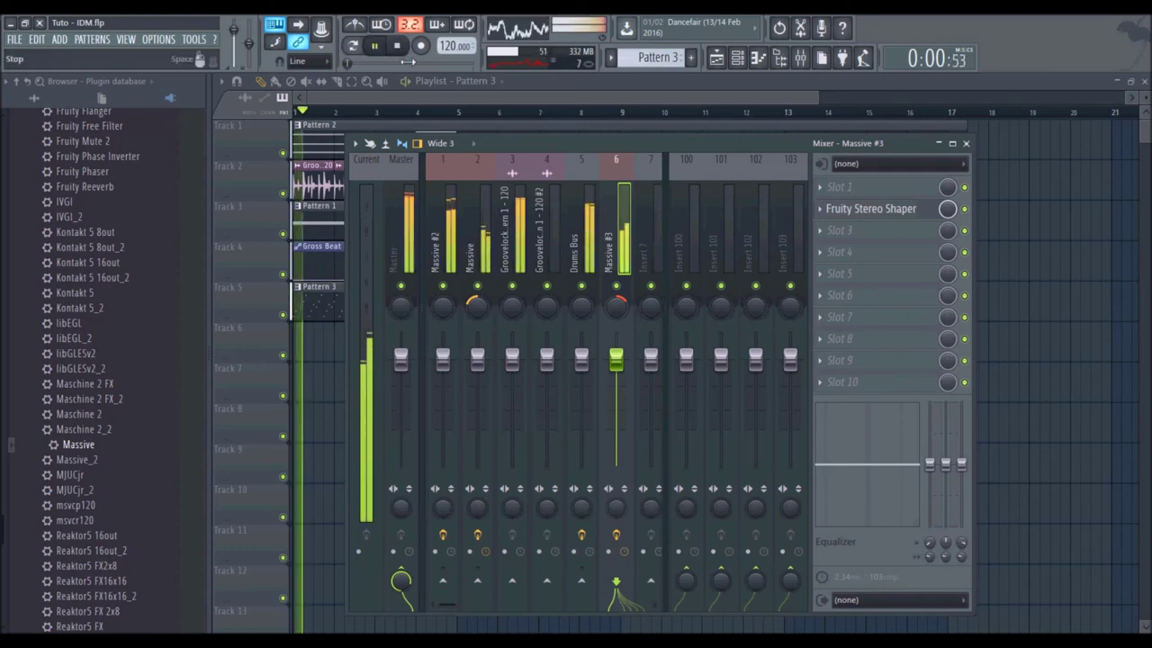
{"action": "right_click", "coordinate": [616, 287]}
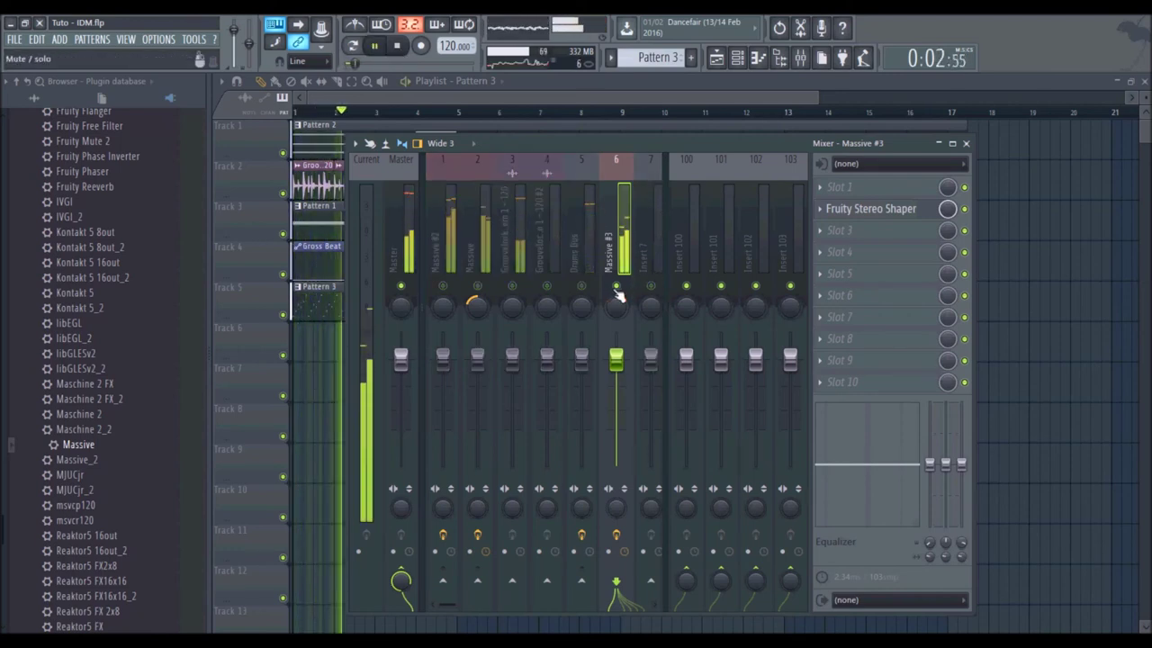
{"action": "key", "text": "space"}
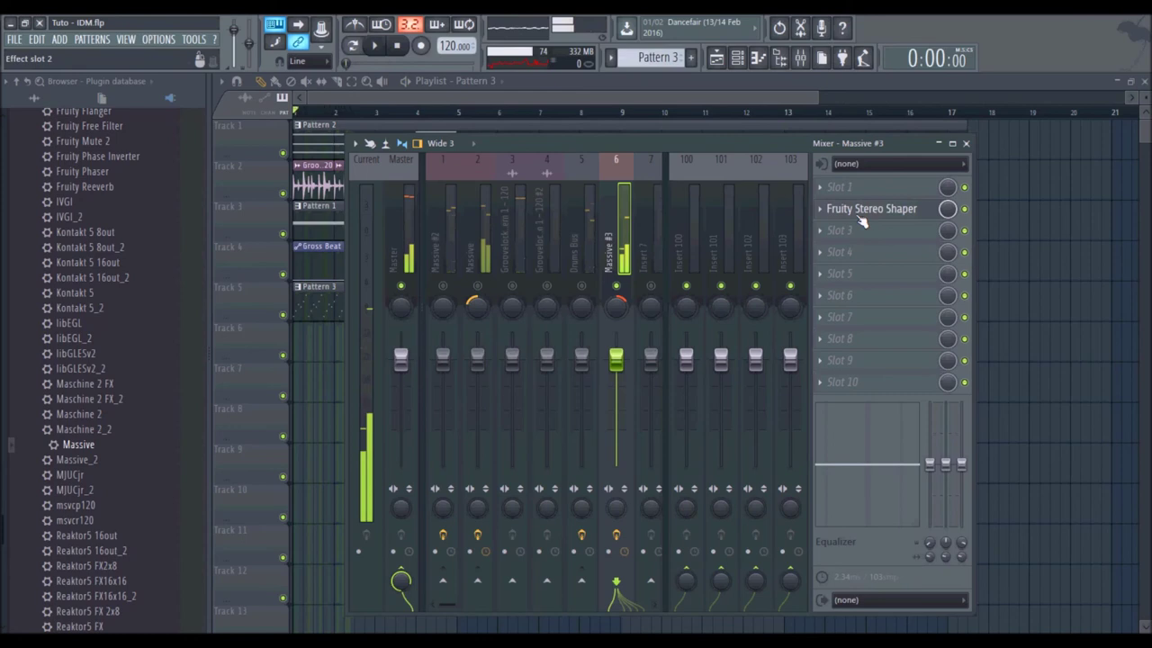
{"action": "left_click", "coordinate": [862, 210]}
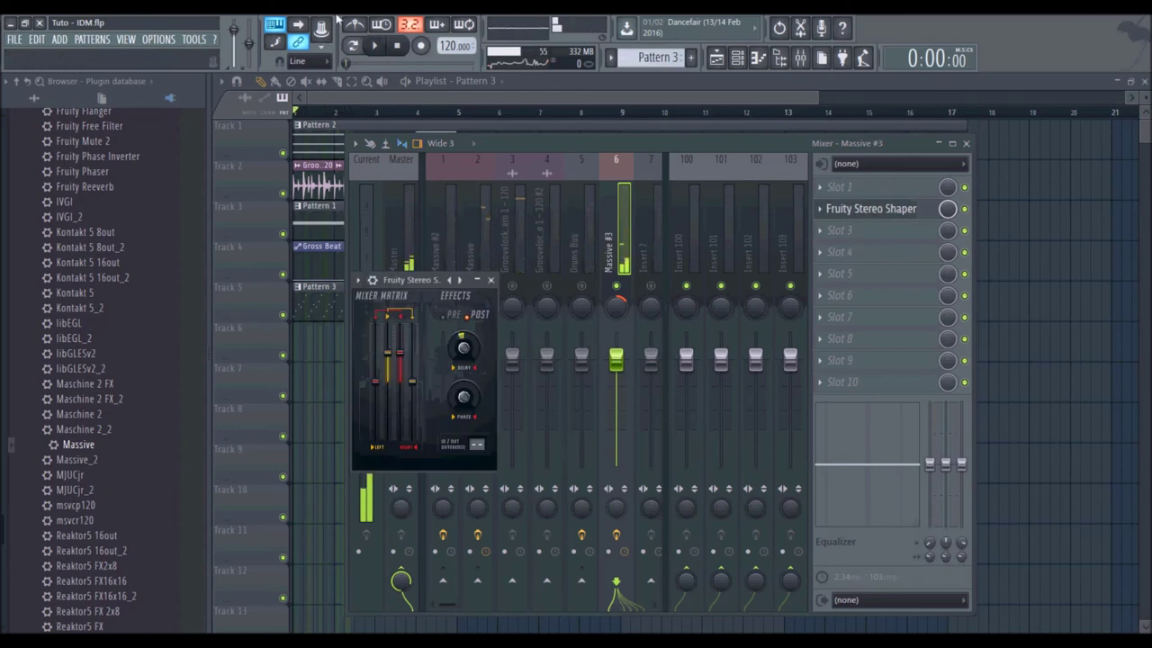
{"action": "left_click", "coordinate": [375, 46]}
{"action": "left_click", "coordinate": [399, 47]}
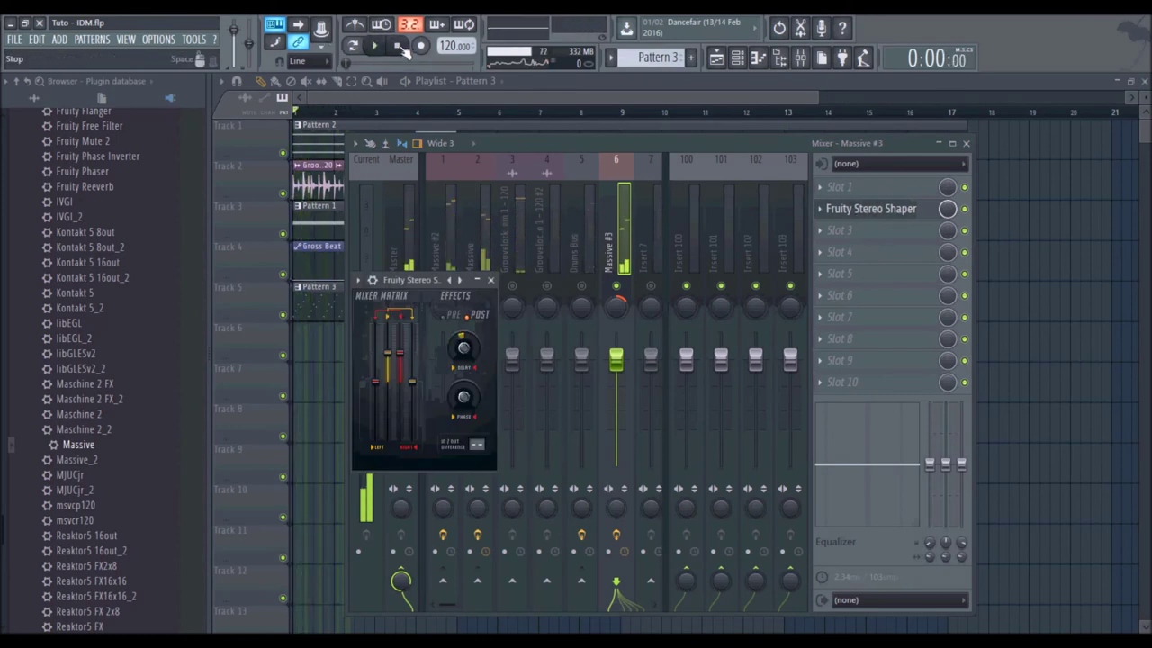
{"action": "left_click", "coordinate": [371, 51]}
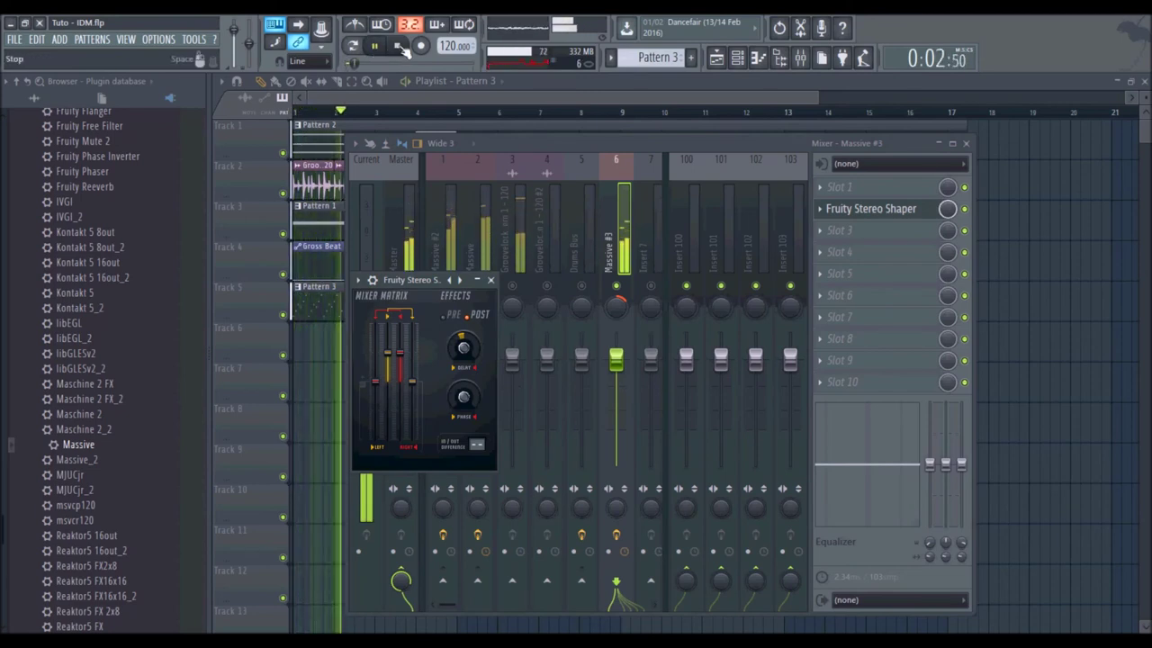
{"action": "left_click", "coordinate": [399, 48]}
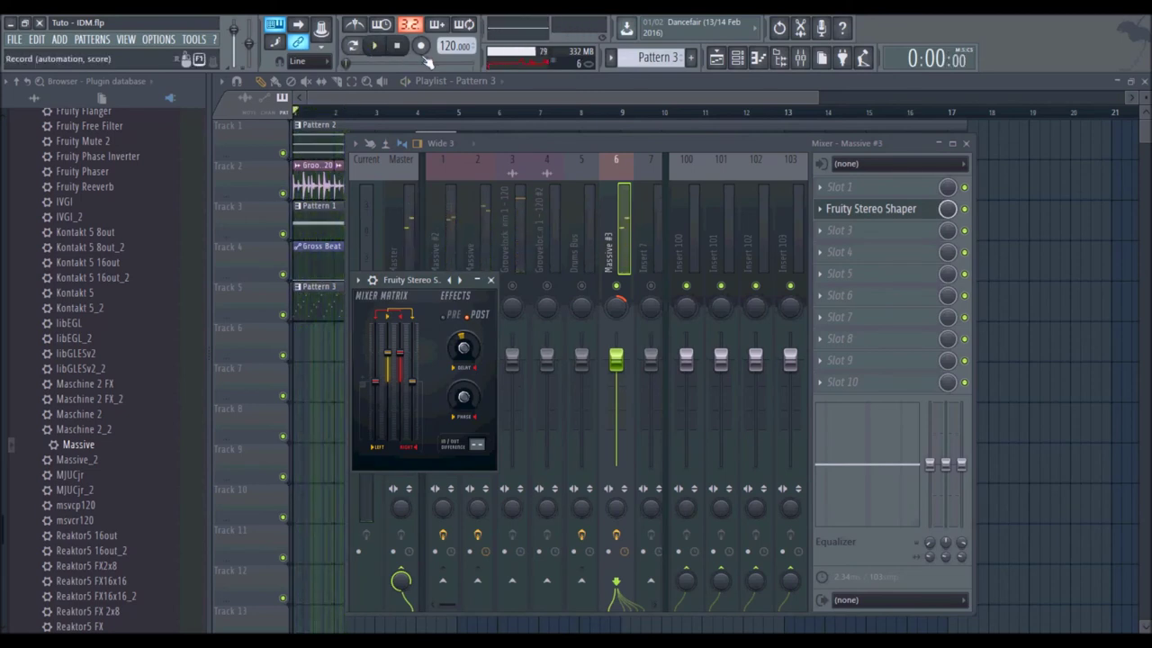
{"action": "left_click", "coordinate": [491, 280]}
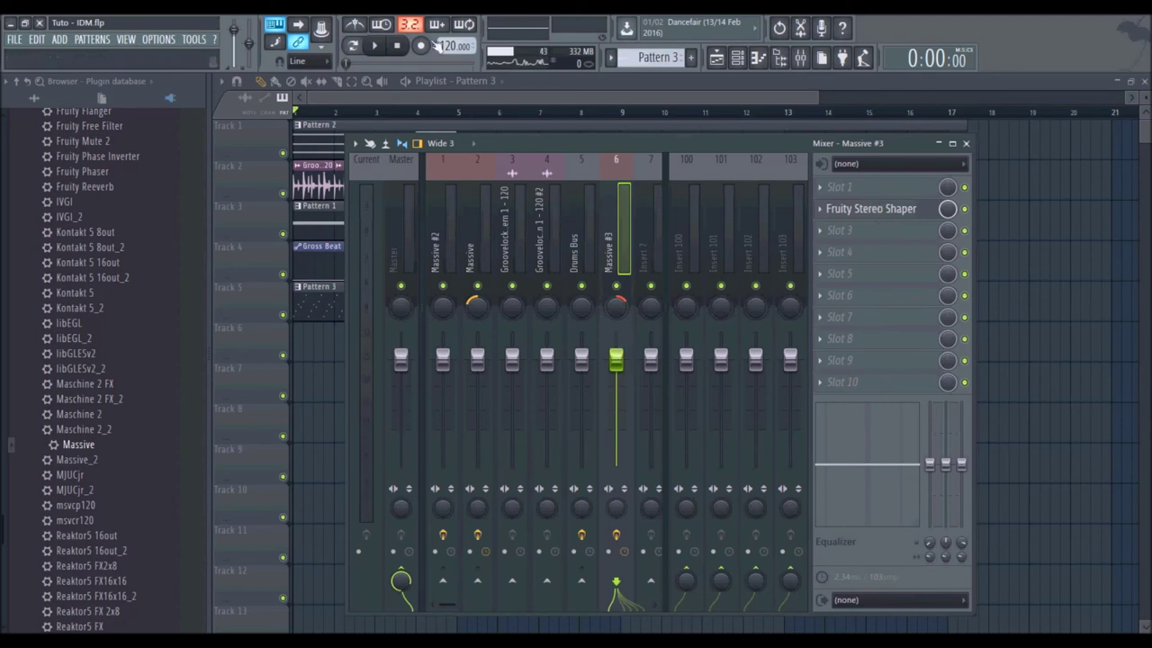
Step: Play through the full arrangement in the playlist, stop playback and save the project
{"action": "key", "text": "space"}
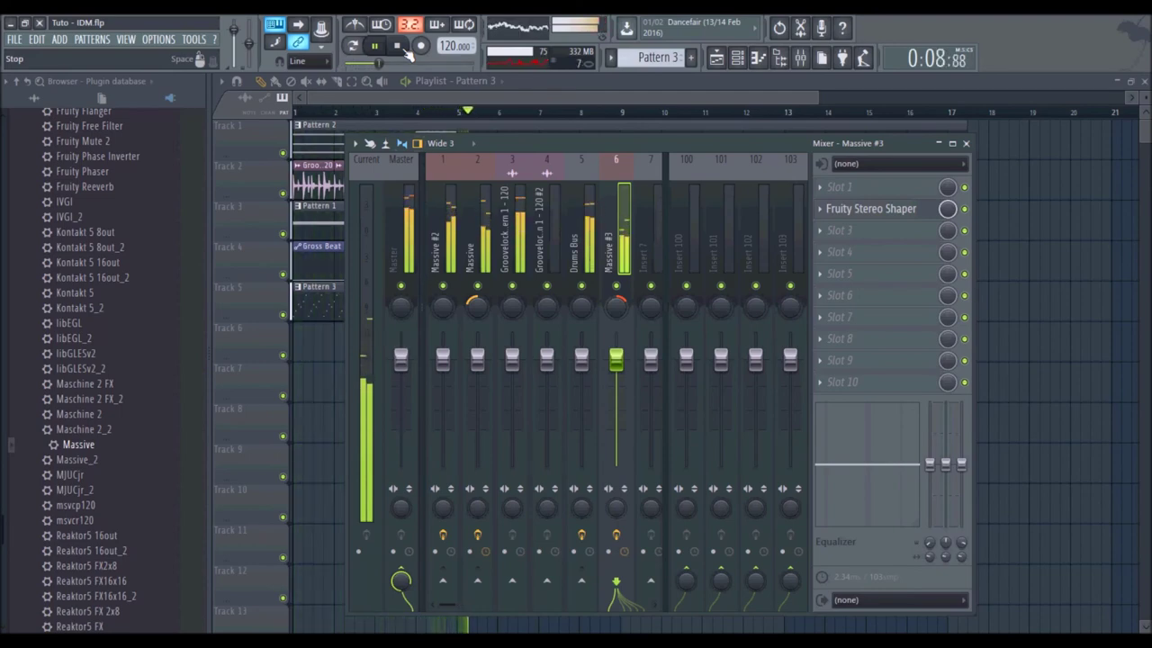
{"action": "left_click", "coordinate": [550, 94]}
{"action": "scroll", "coordinate": [545, 109], "scroll_direction": "down", "scroll_amount": 2}
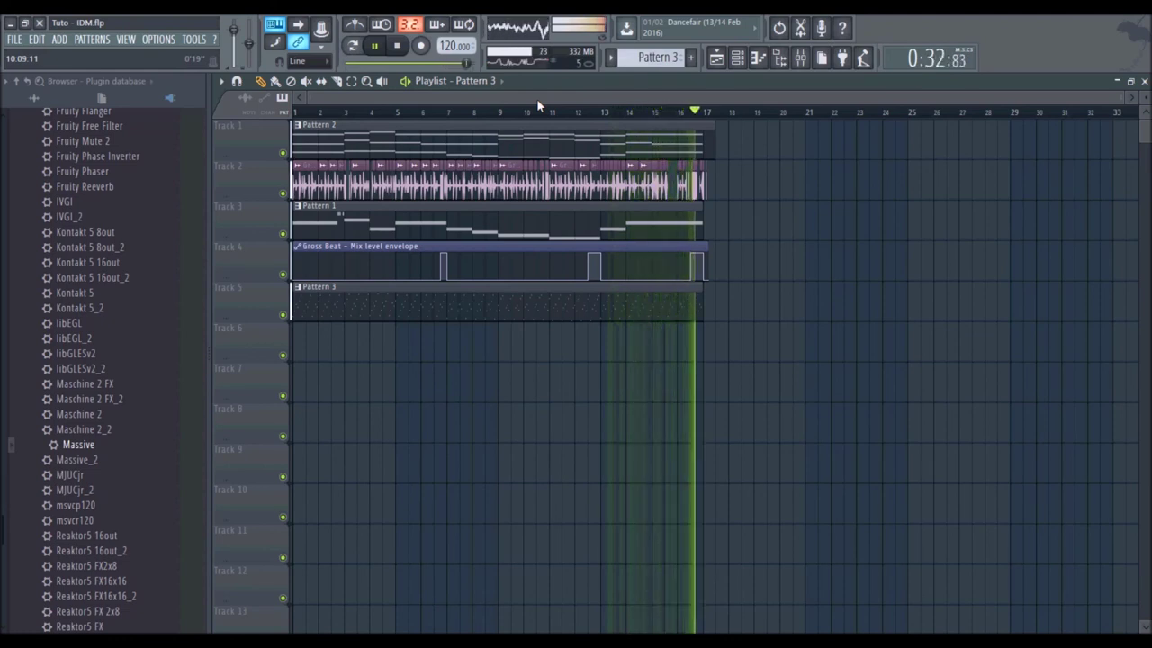
{"action": "left_click", "coordinate": [396, 46]}
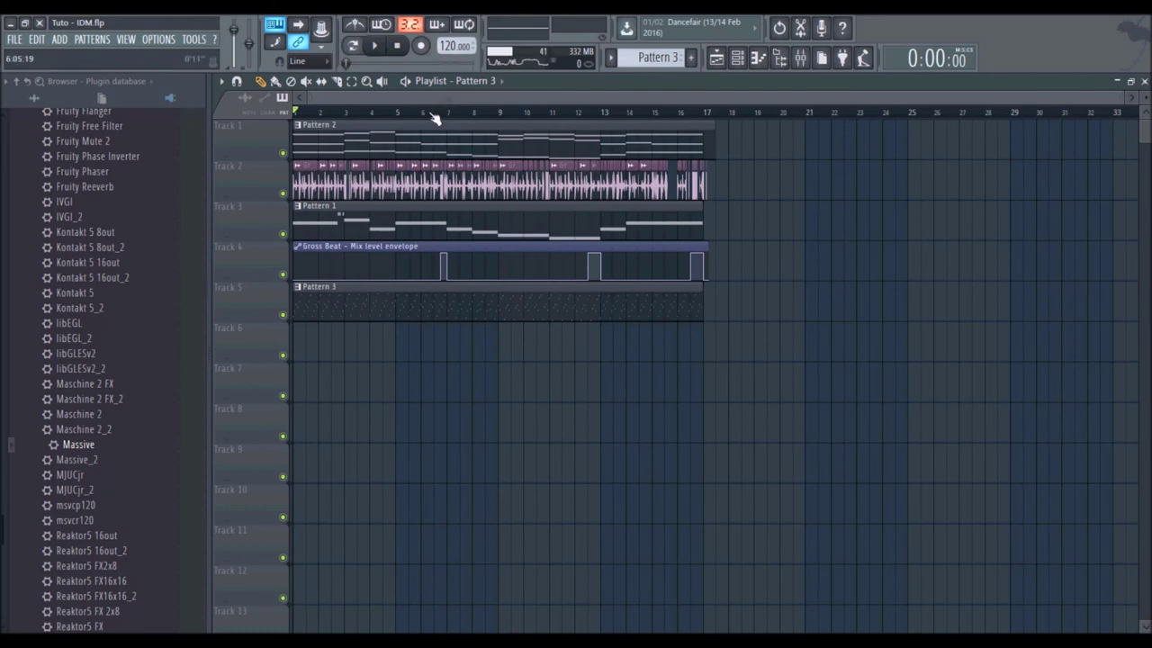
{"action": "left_click", "coordinate": [20, 42]}
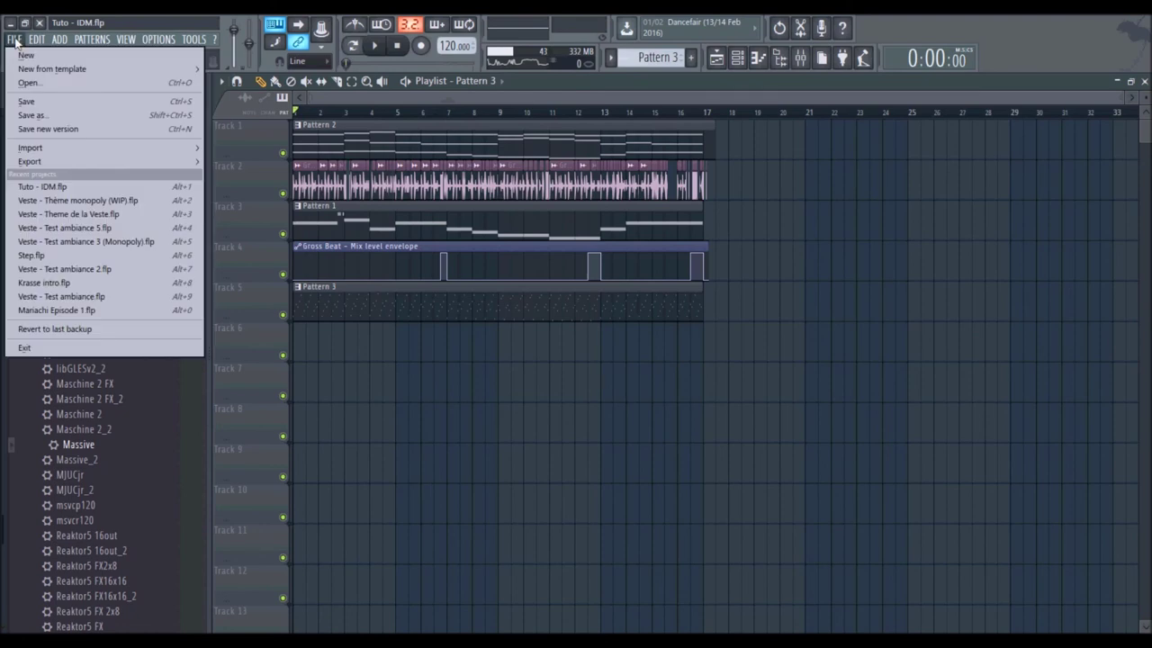
{"action": "left_click", "coordinate": [38, 103]}
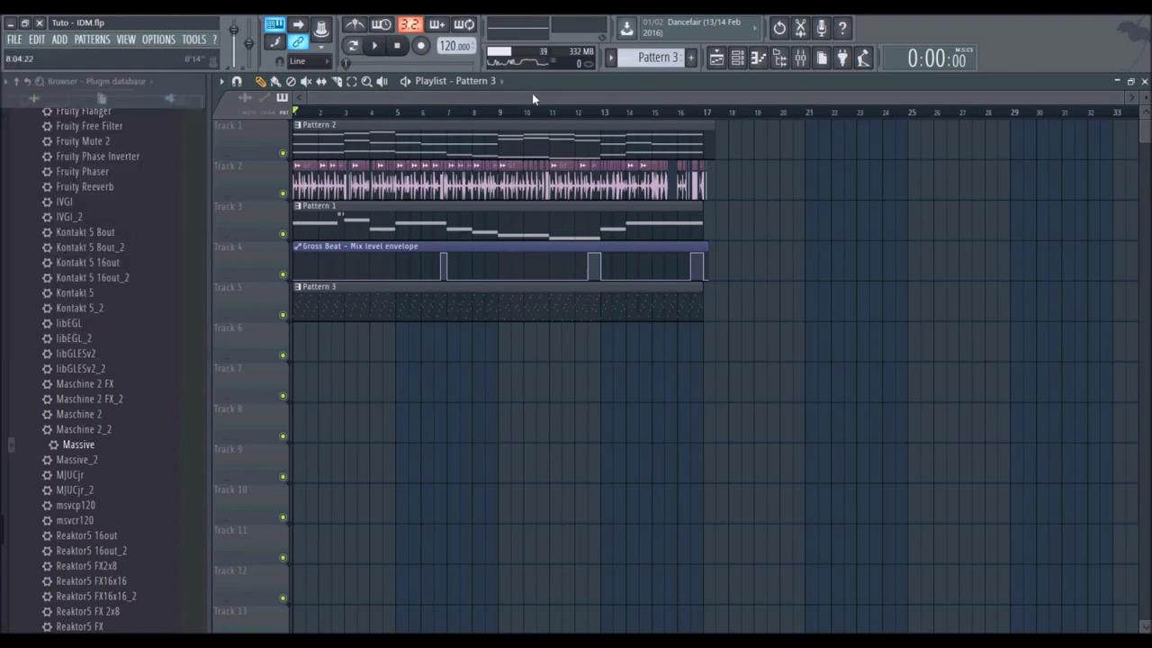